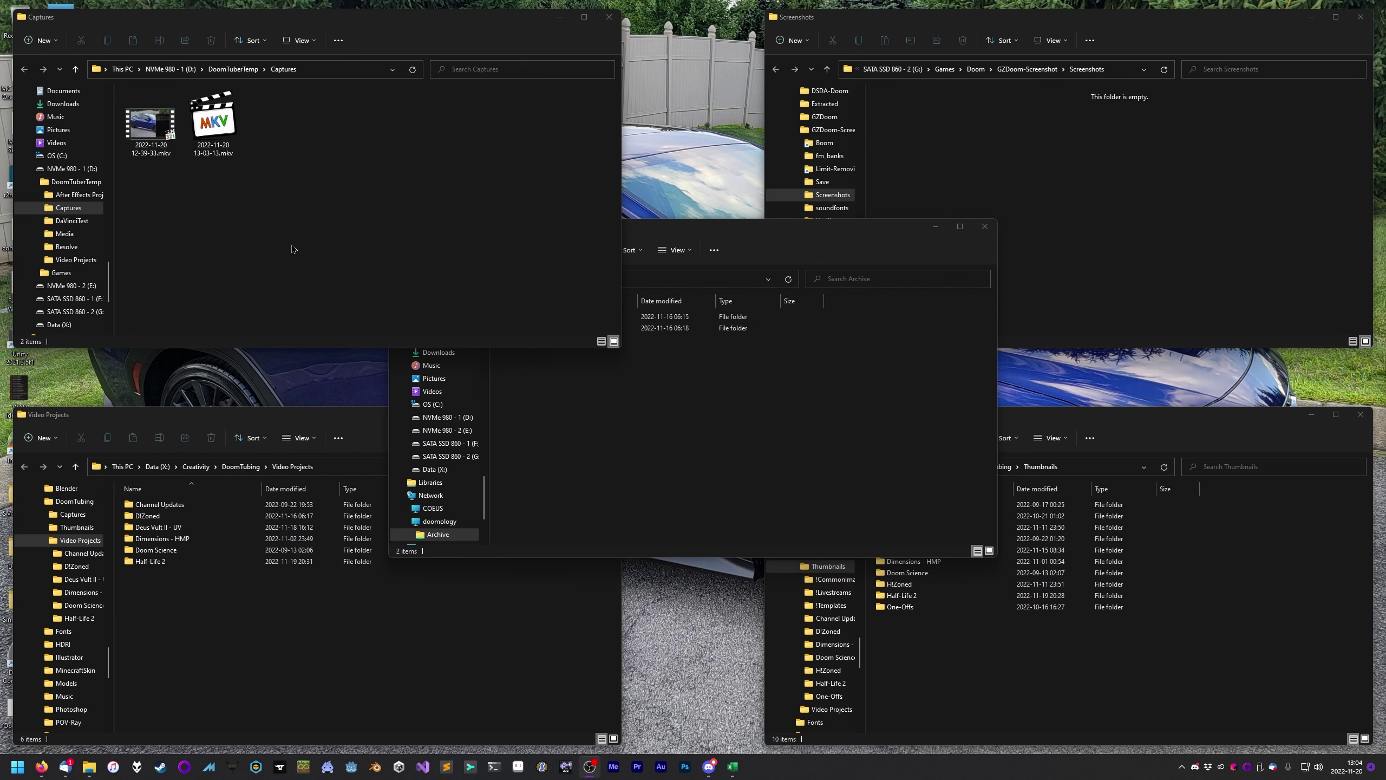
Rename the 12-39-33 MKV recording in Captures to Scythe2-UV-MAP01,02
left_click(146, 125)
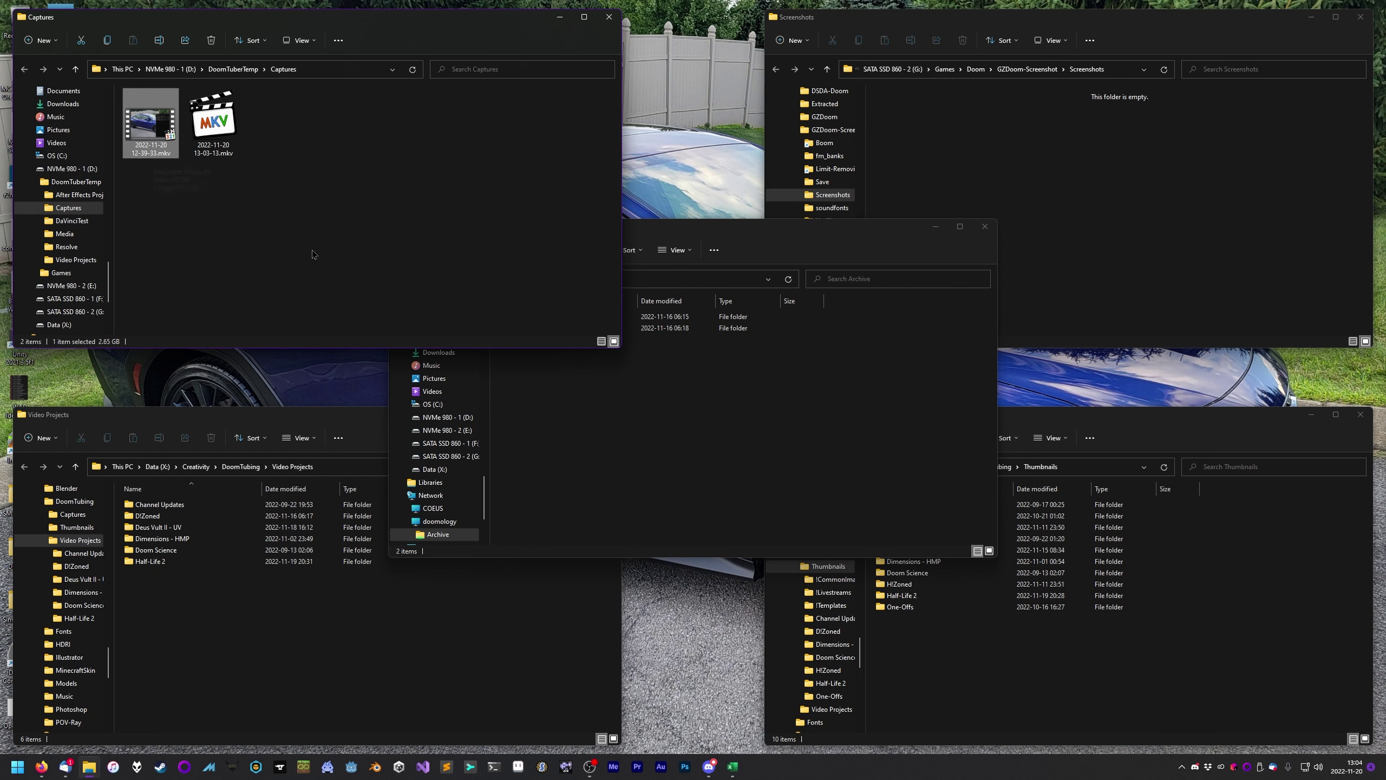
key("F2")
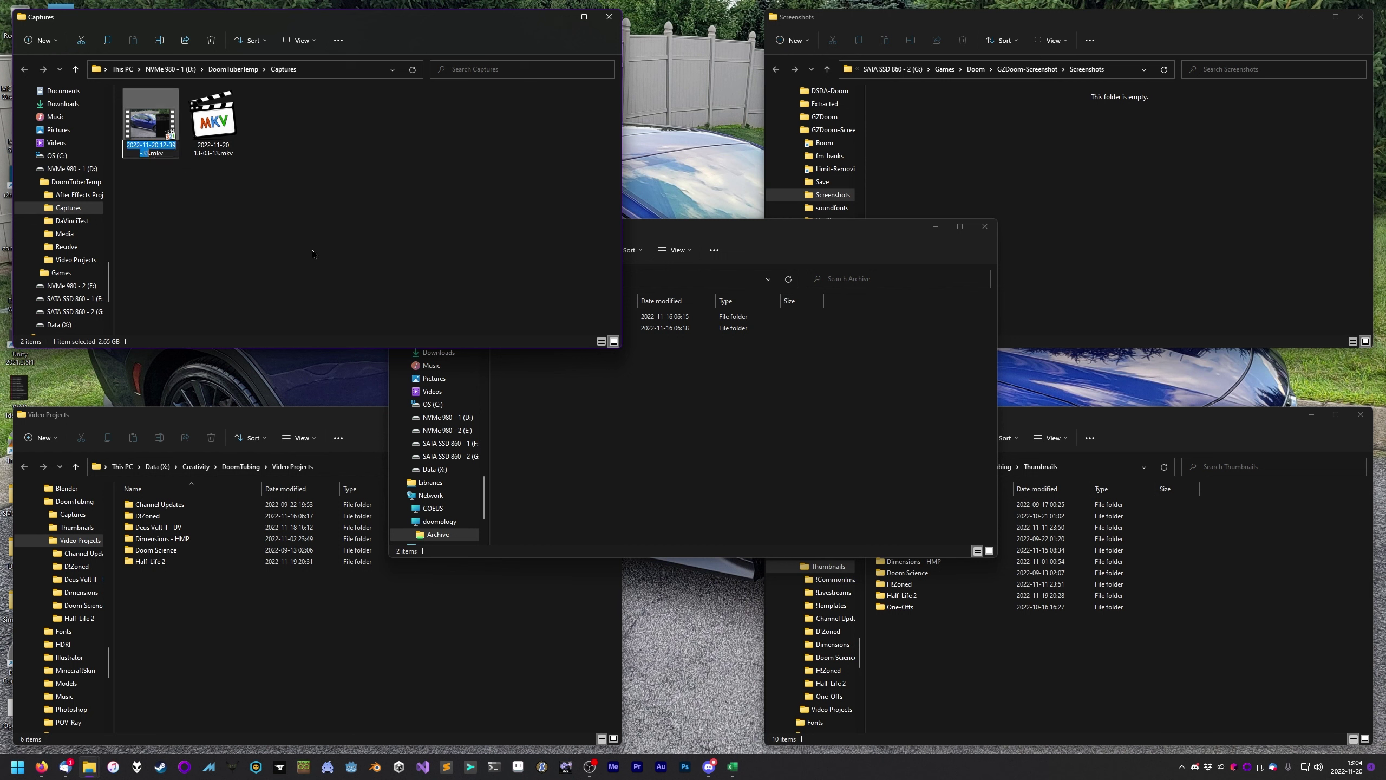
type("Scythe2-UV-MAP01,02")
key("Return")
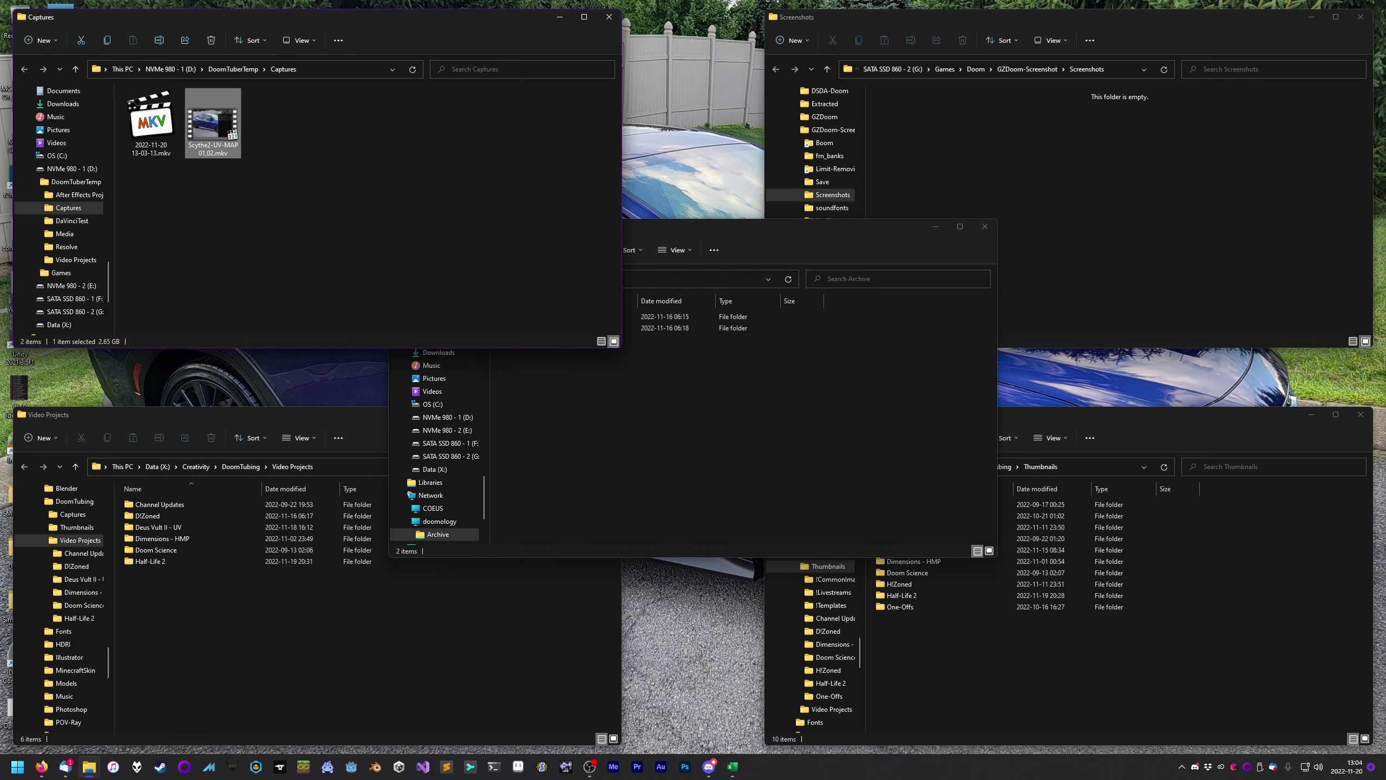
key("alt+Tab")
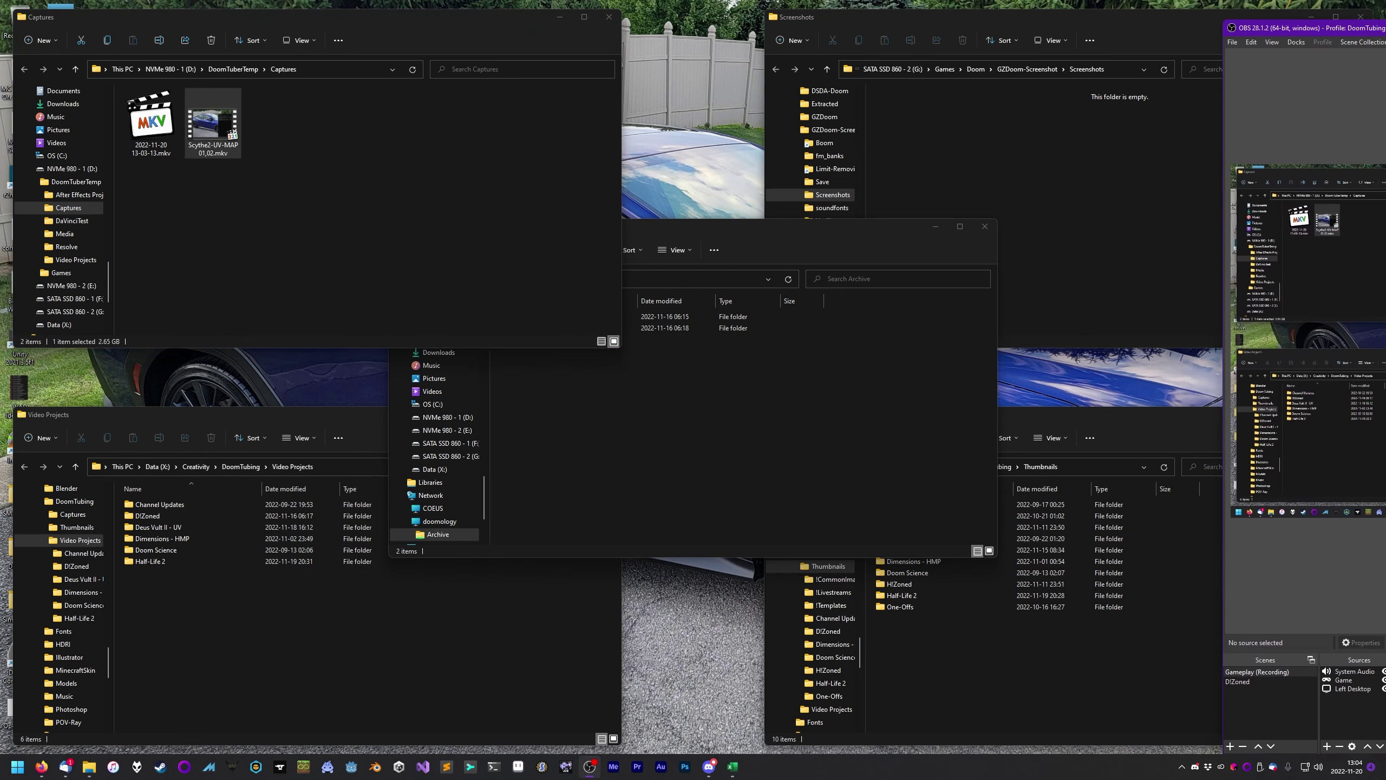
Remux Scythe2-UV-MAP01,02.mkv to an MP4 with OBS's Remux Recordings tool
left_click_drag(1385, 25, 1070, 17)
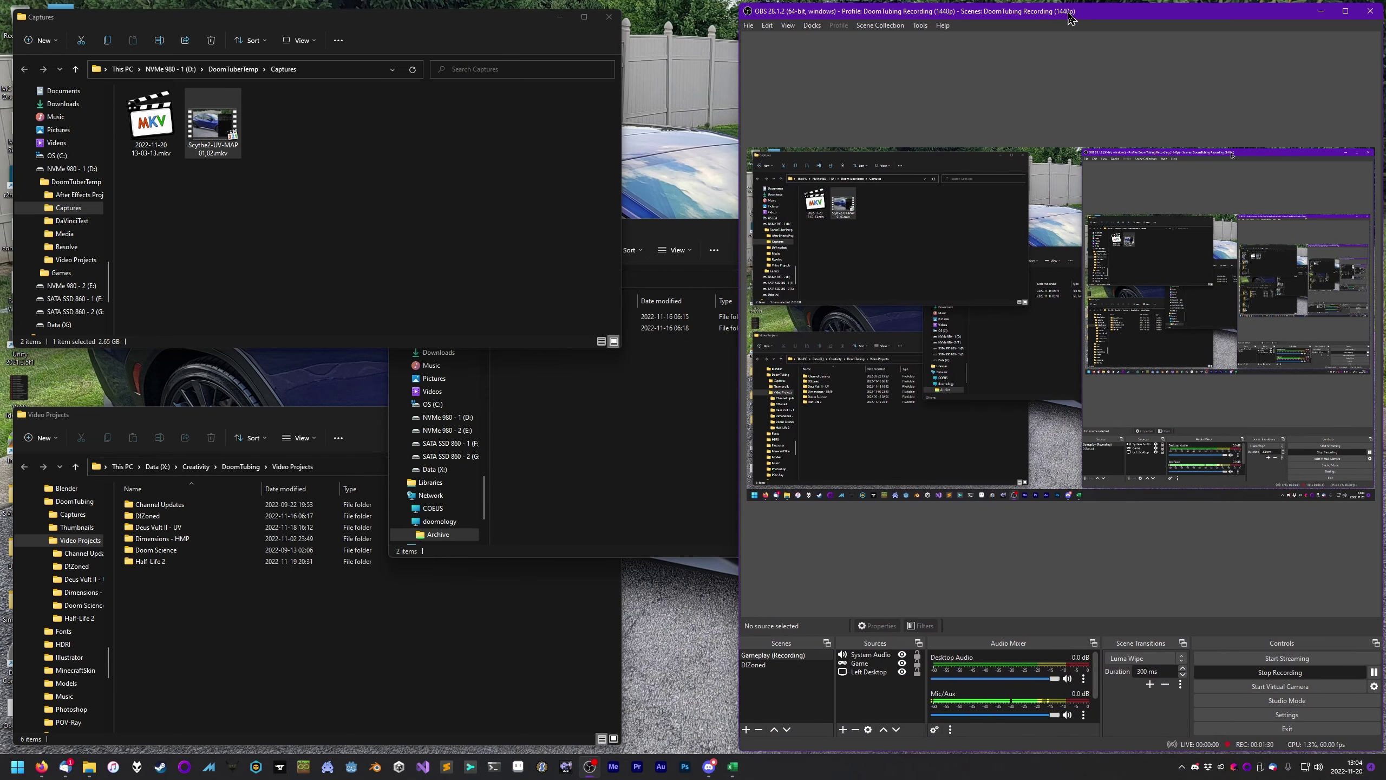
left_click(750, 26)
left_click(769, 51)
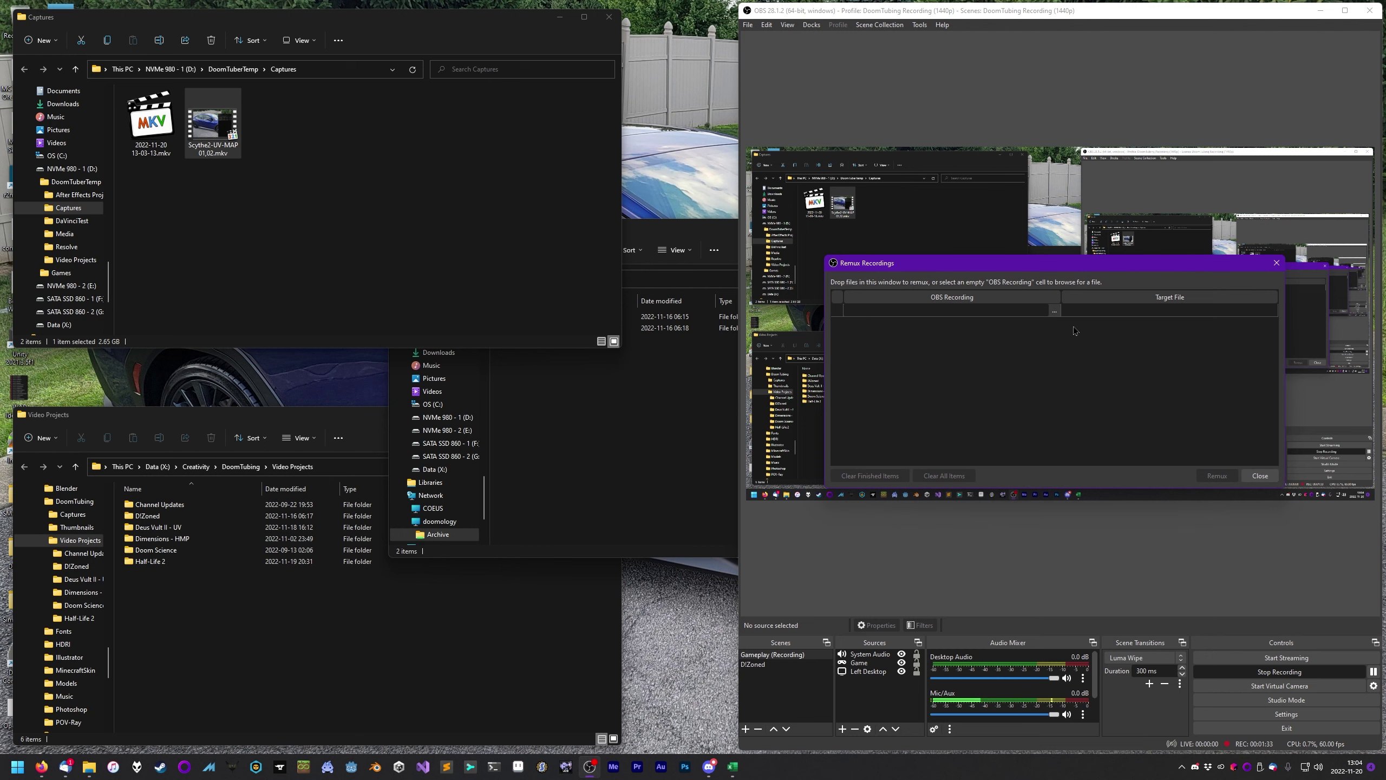
left_click(1054, 311)
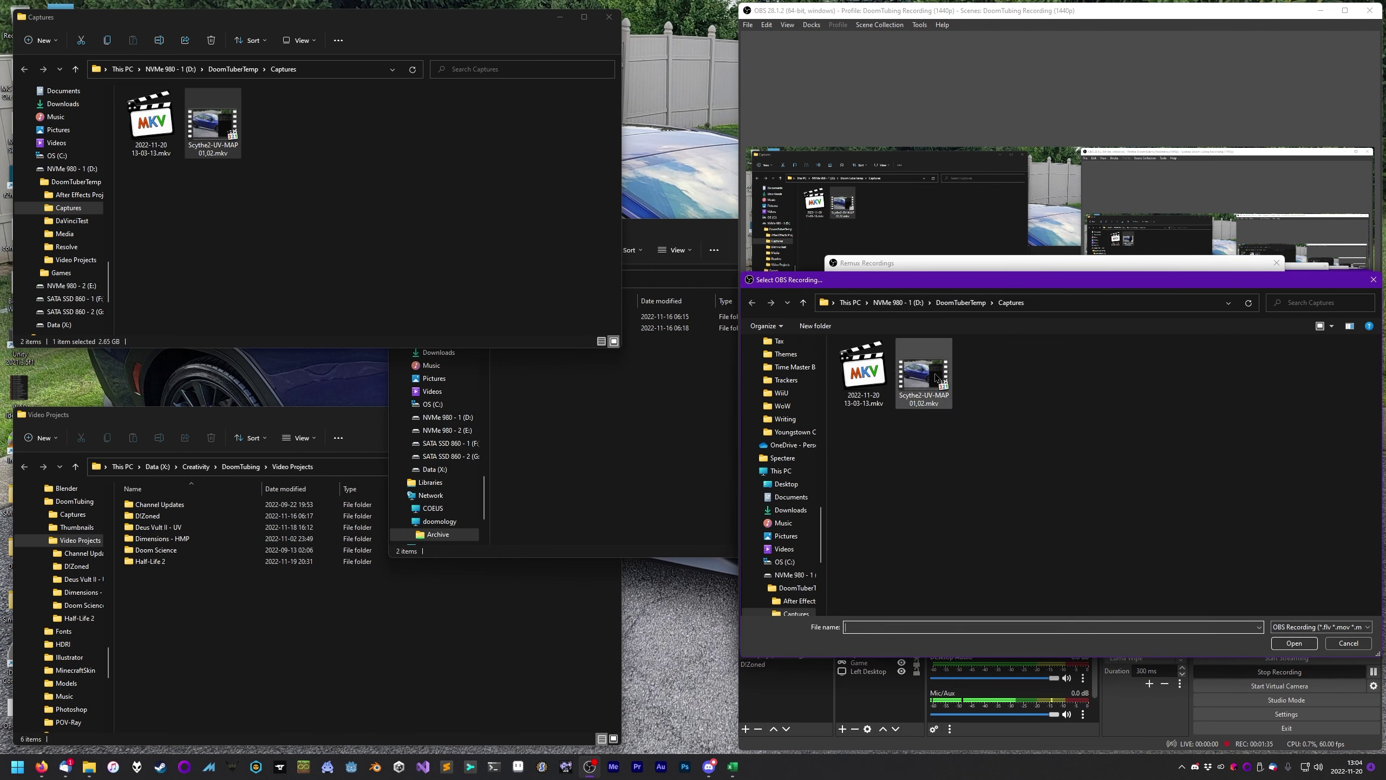
double_click(936, 377)
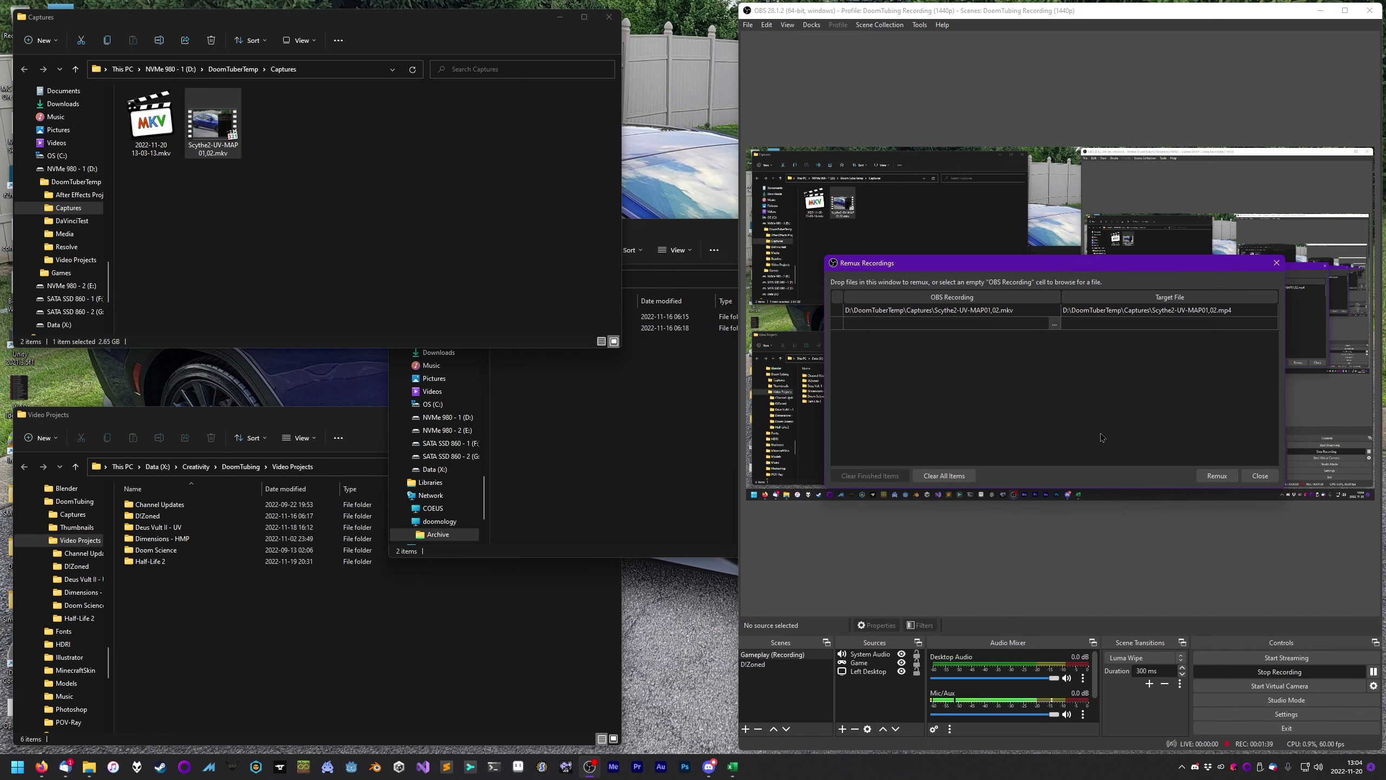
left_click(1223, 476)
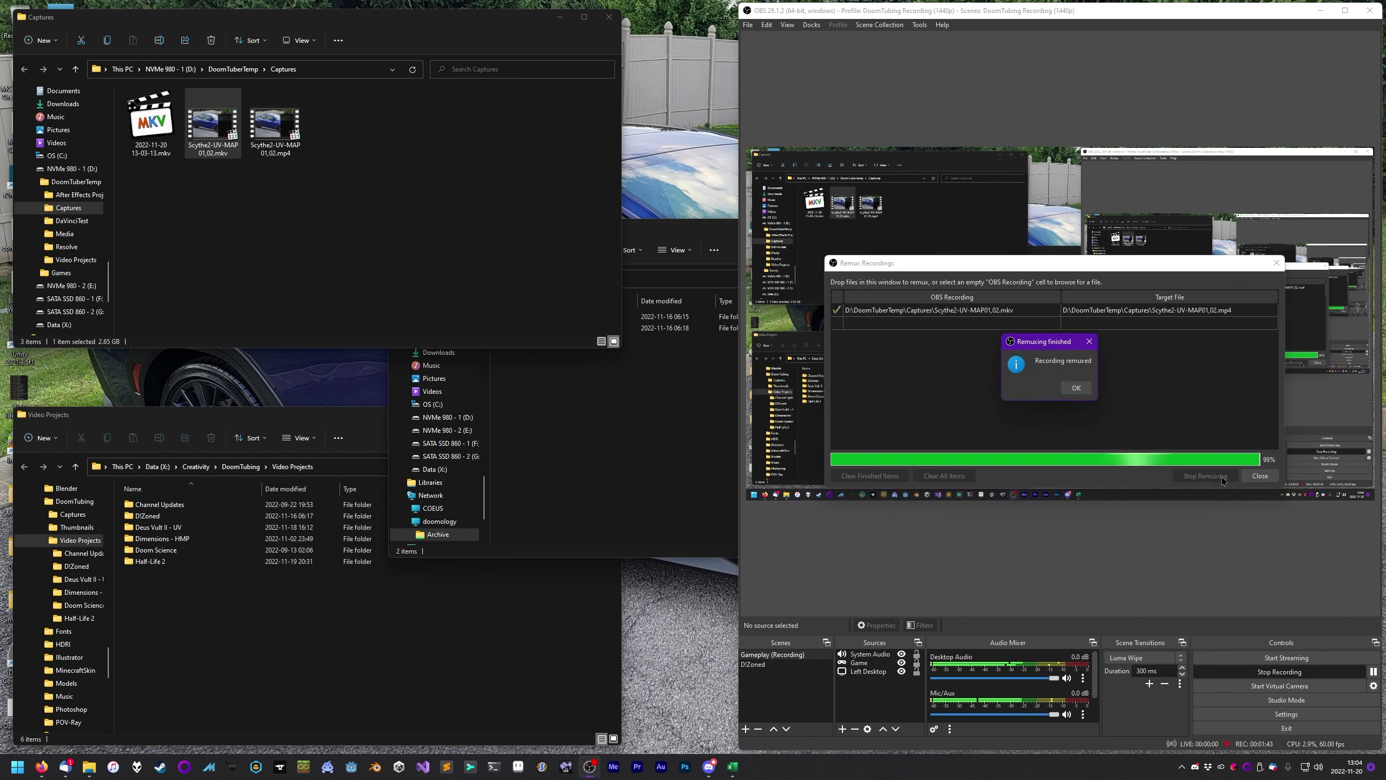
left_click(1076, 388)
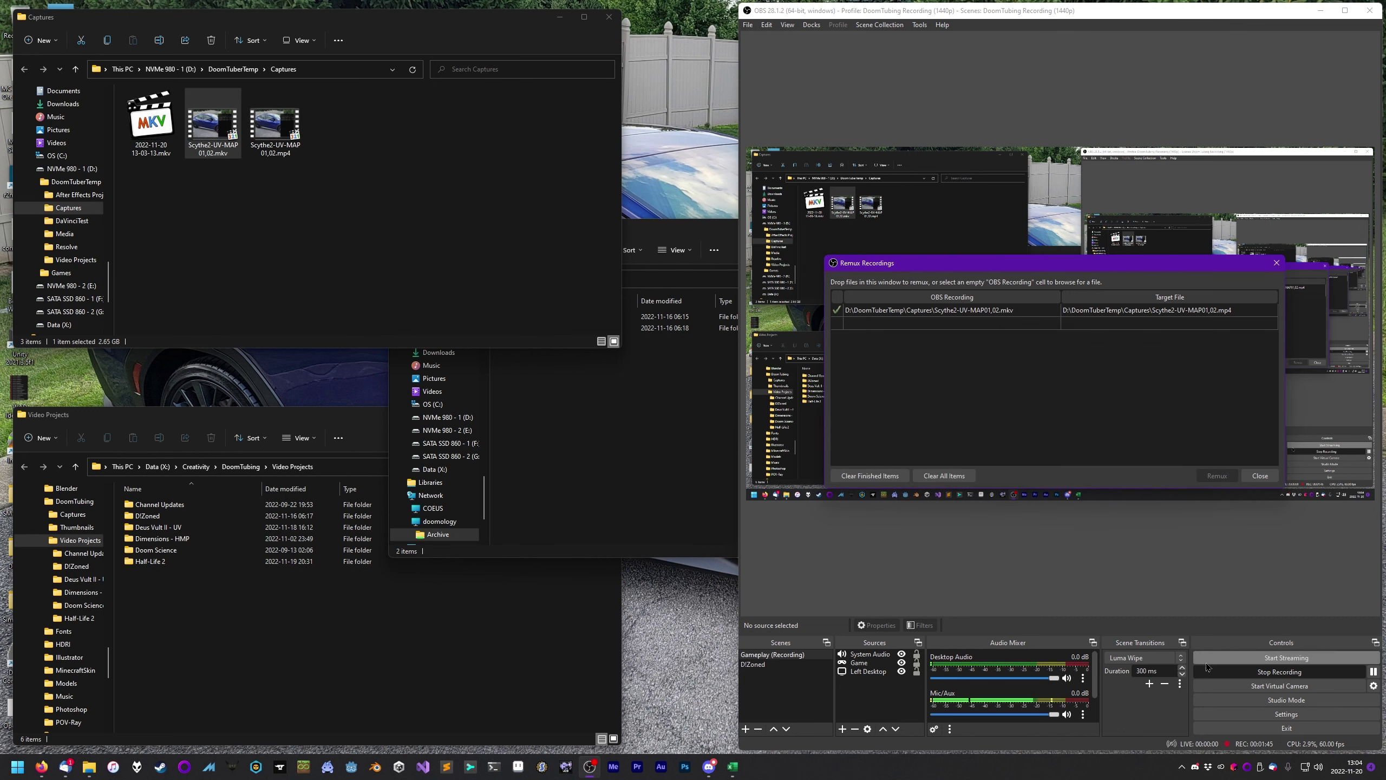
left_click(1250, 476)
left_click(275, 129)
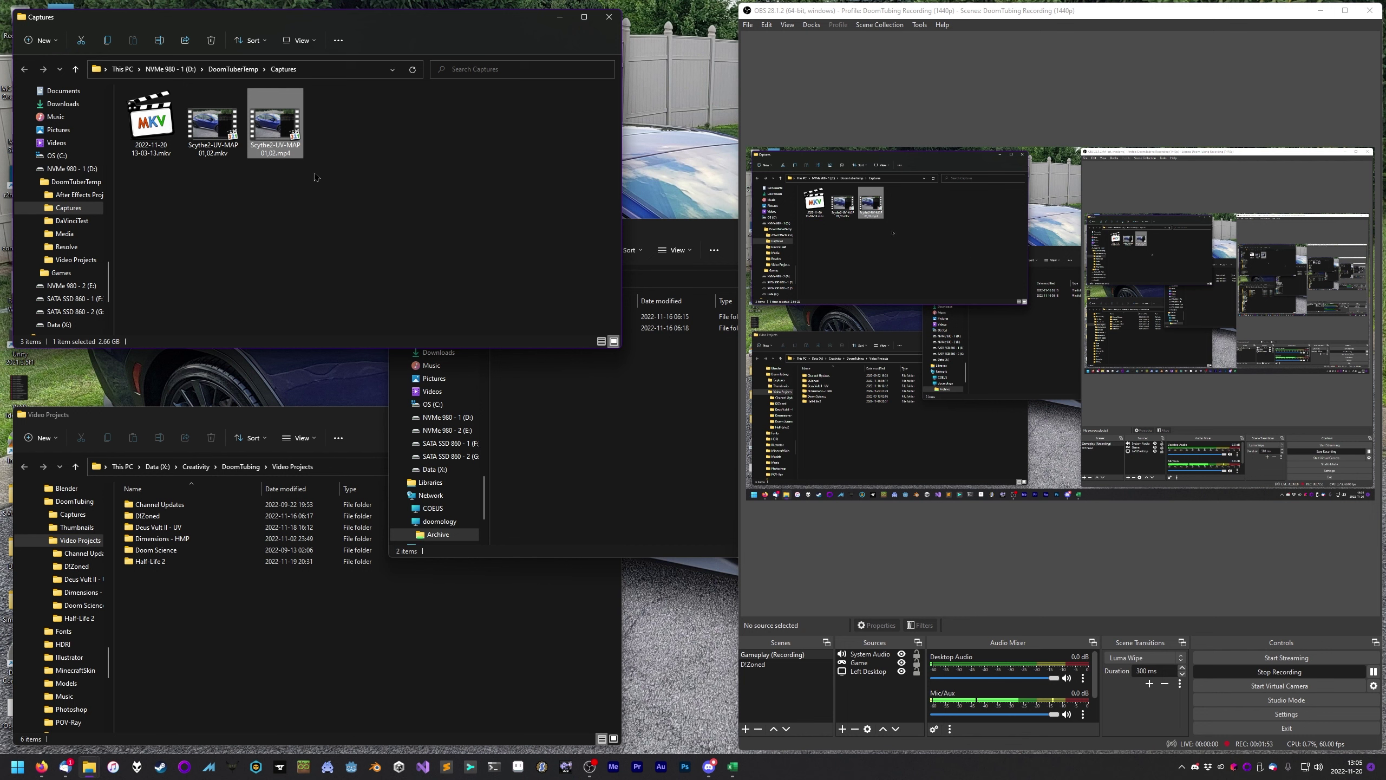
left_click(1167, 570)
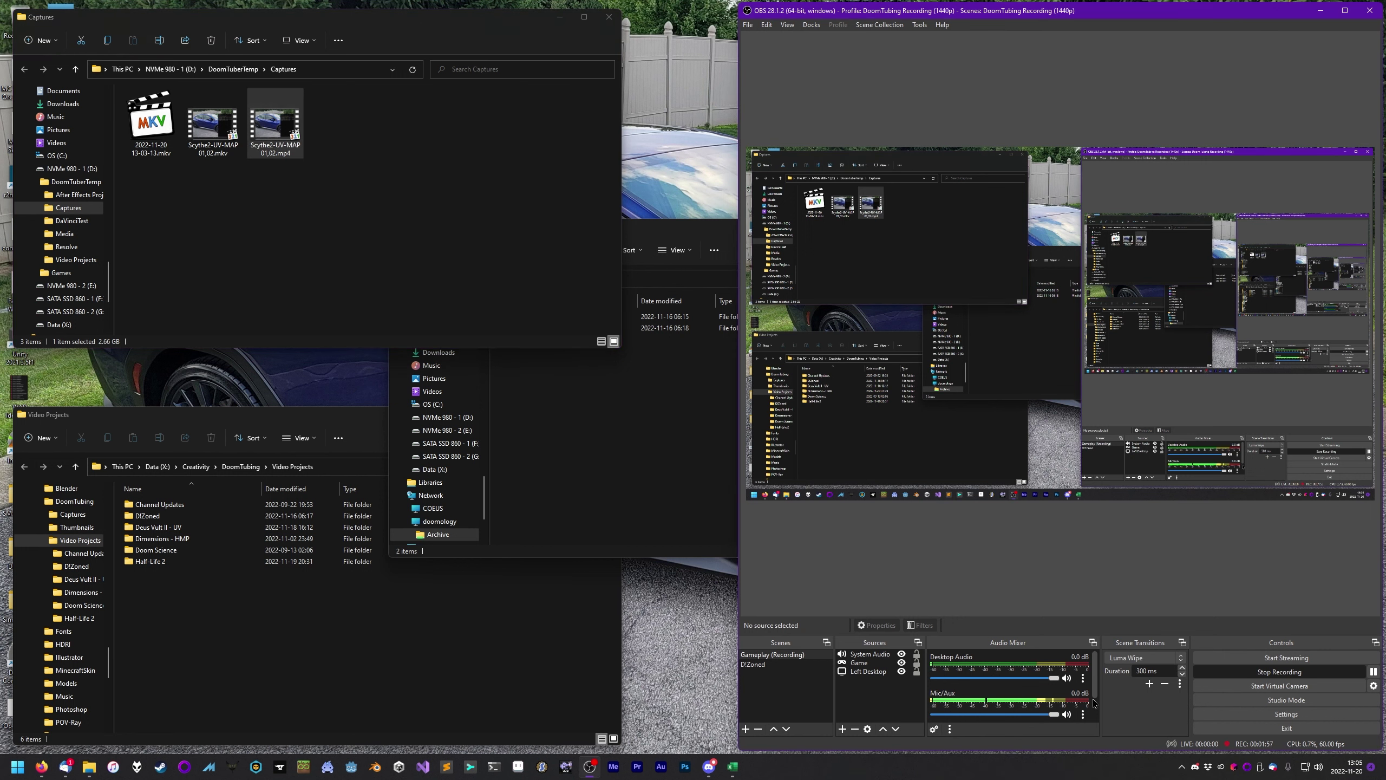
left_click(1084, 716)
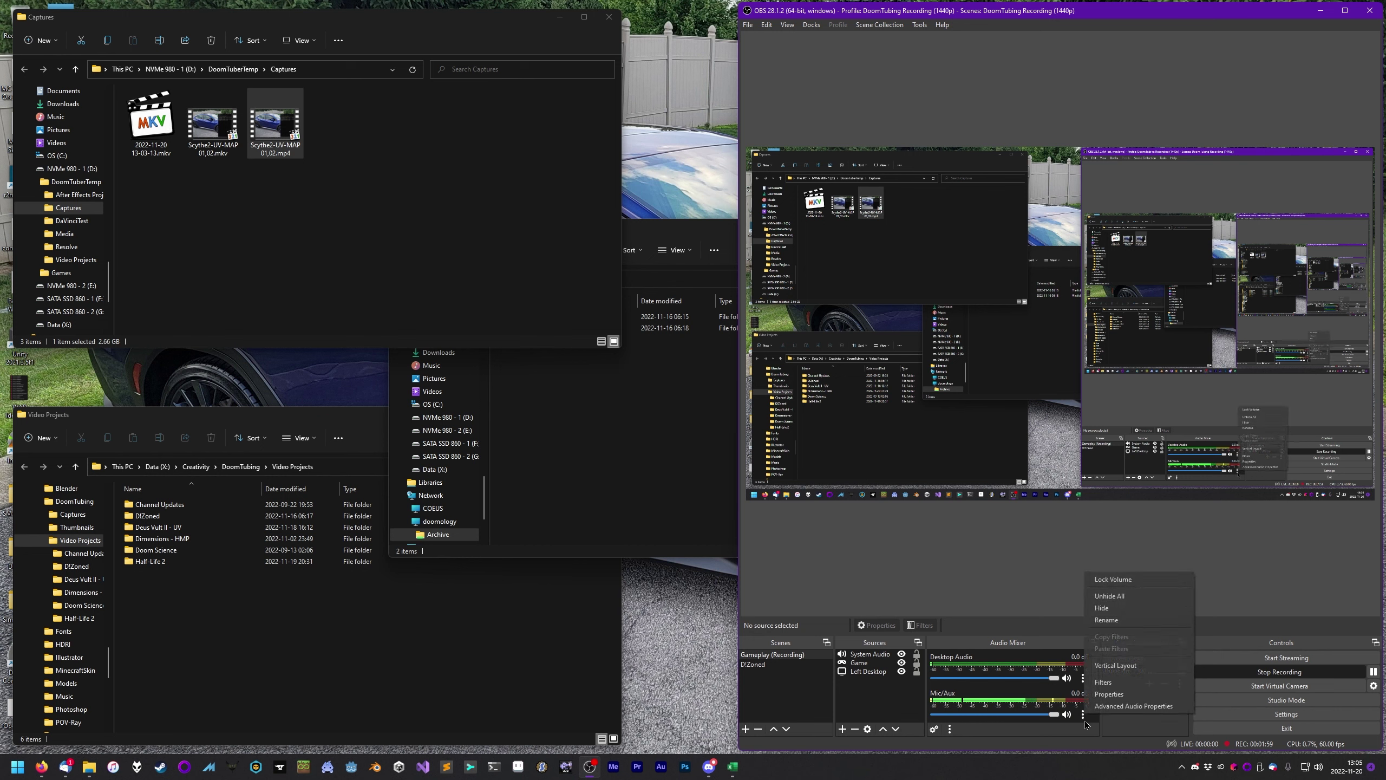
left_click(1116, 708)
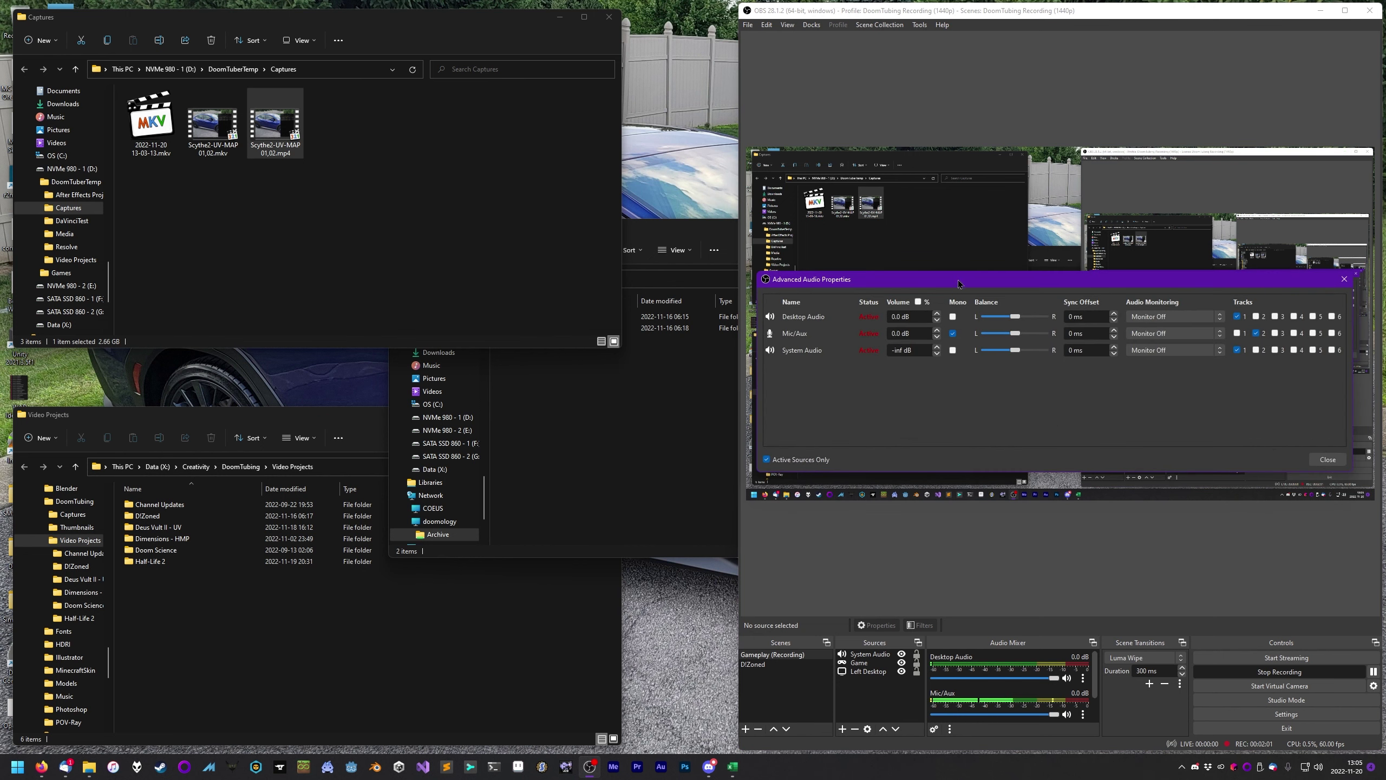
left_click_drag(957, 279, 955, 432)
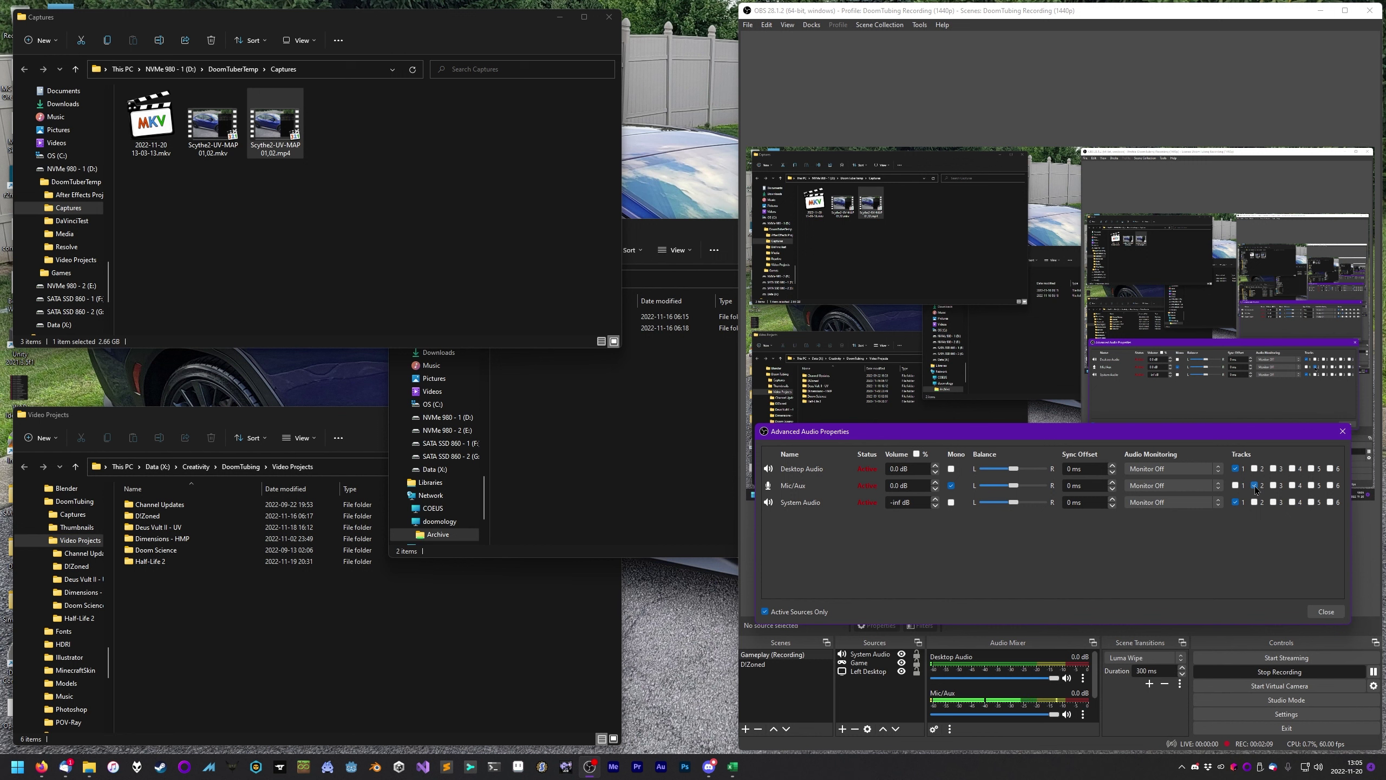
left_click(1343, 431)
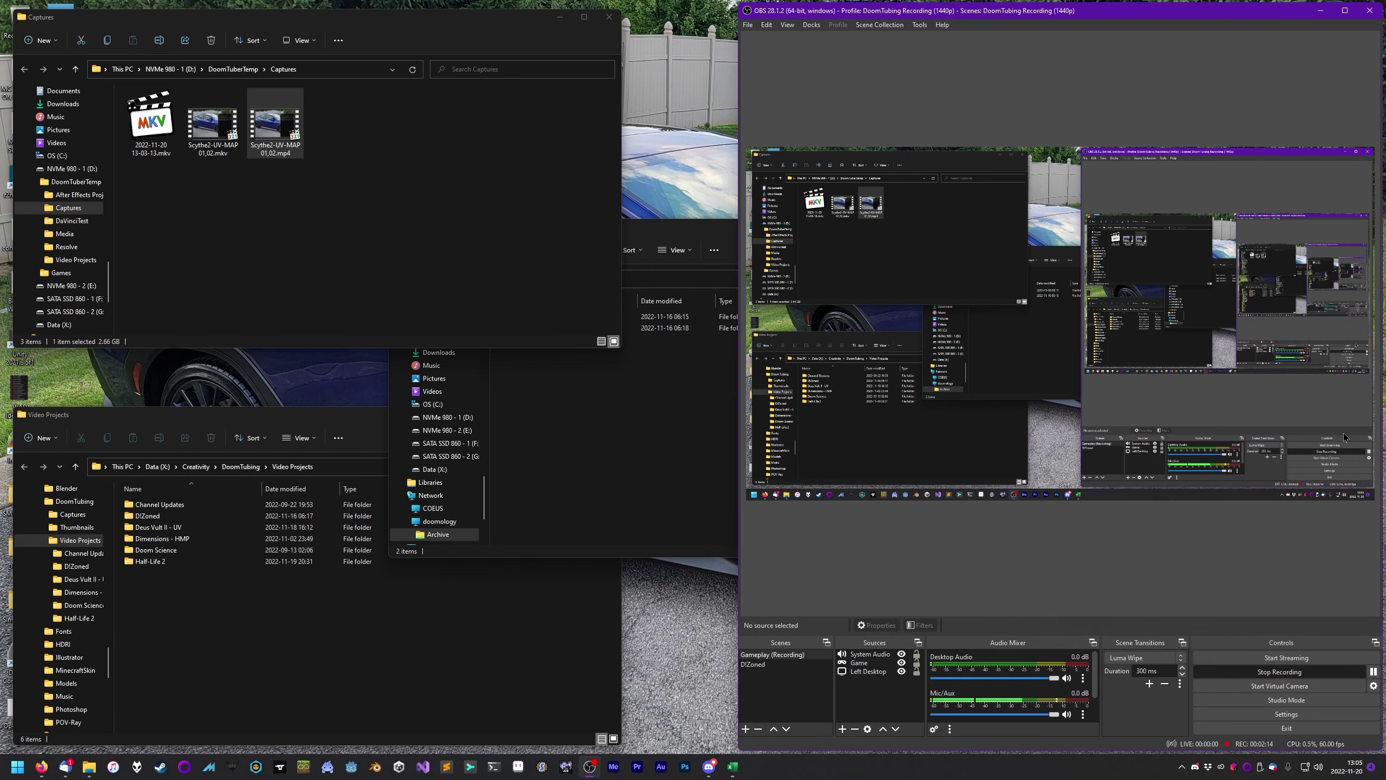
left_click(749, 25)
left_click(767, 66)
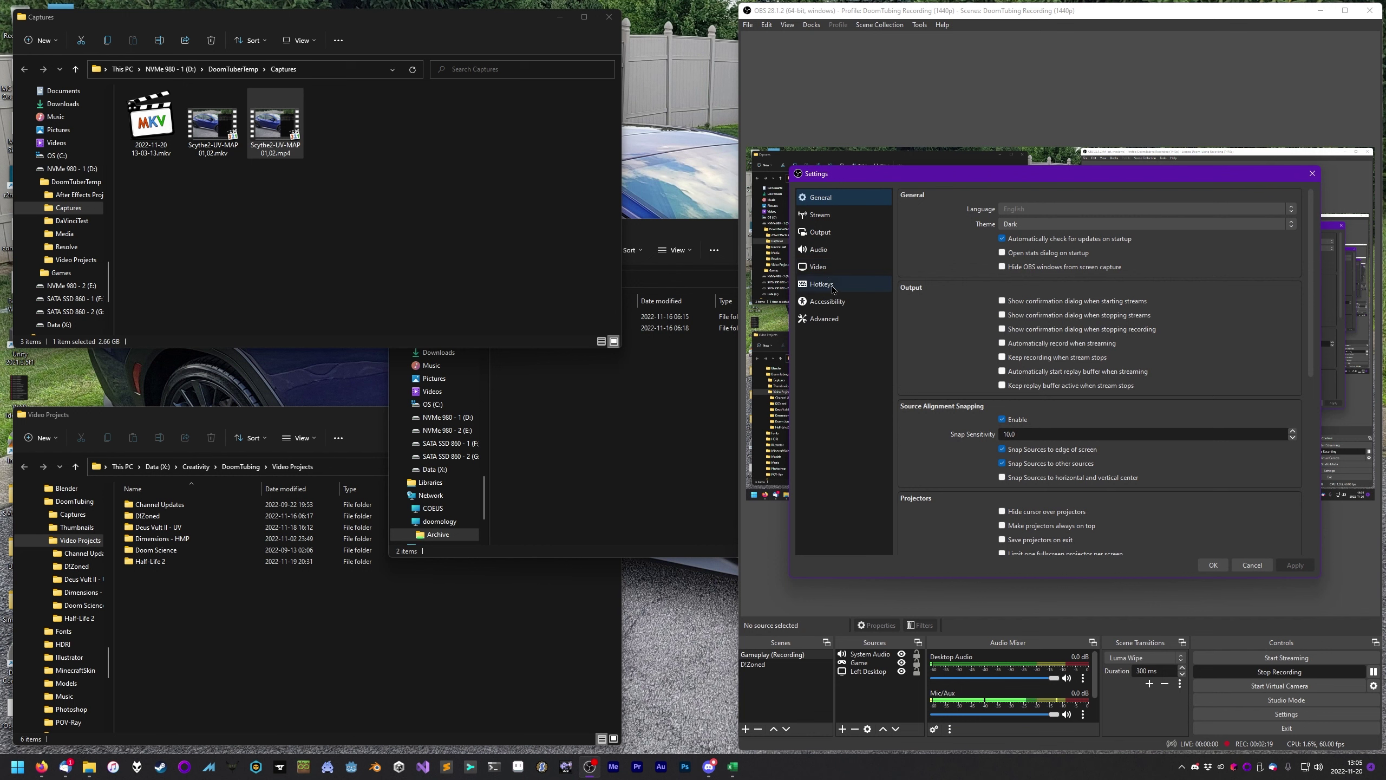
left_click(827, 234)
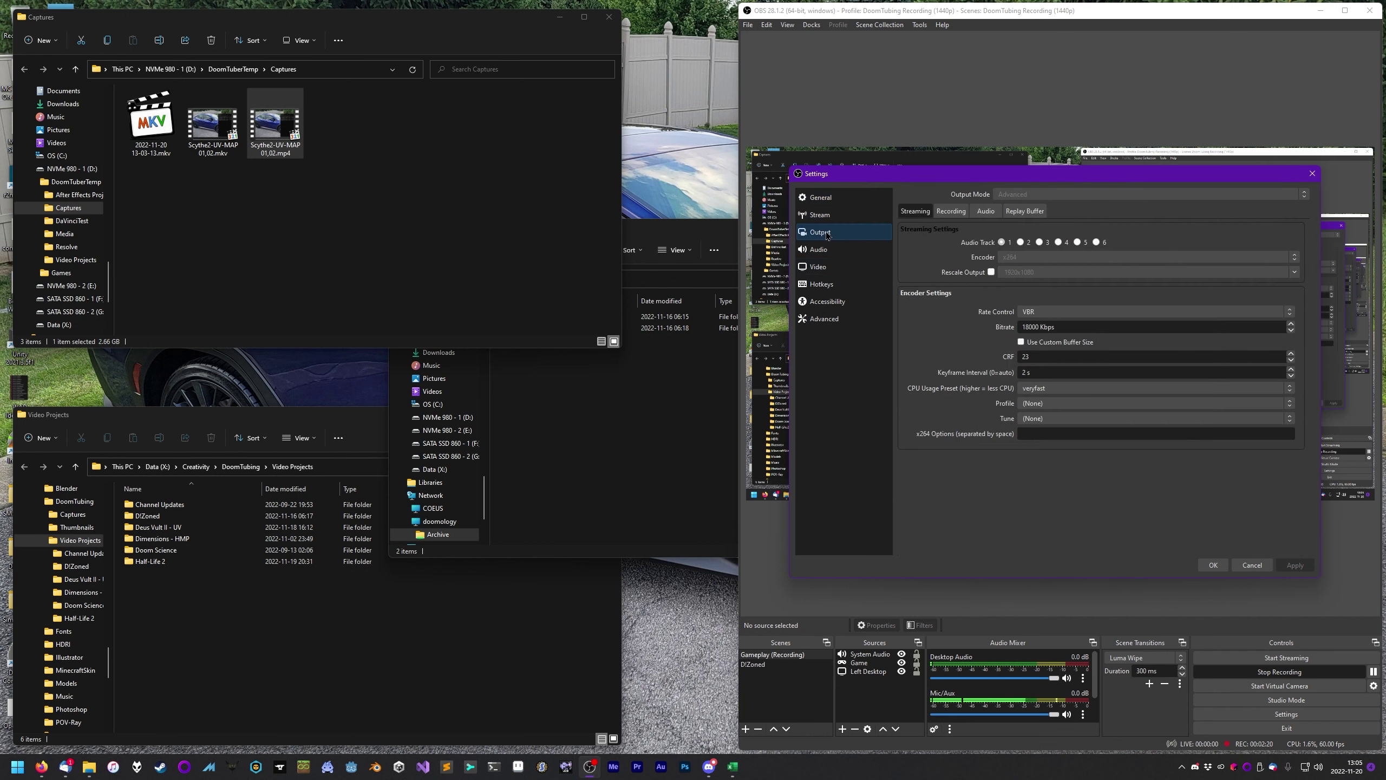
left_click(949, 210)
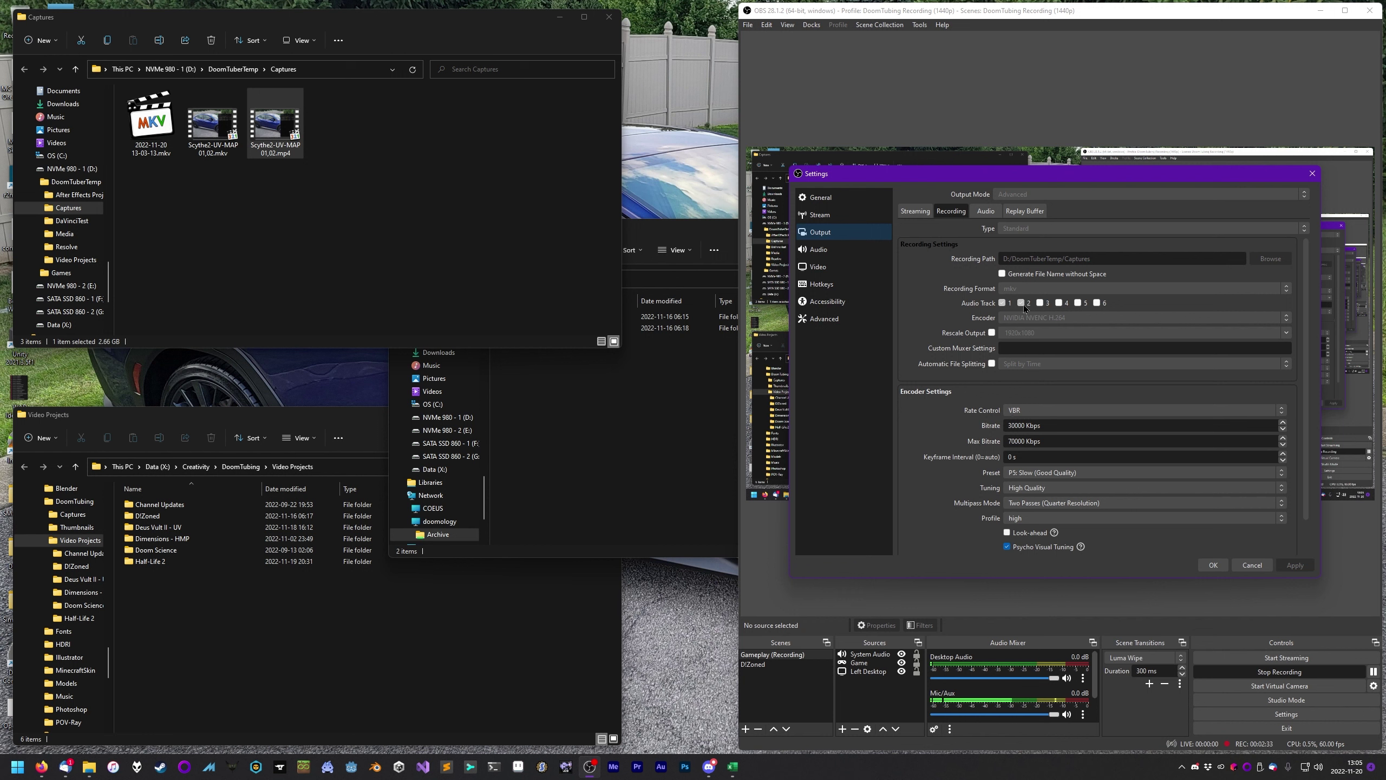
left_click(1252, 565)
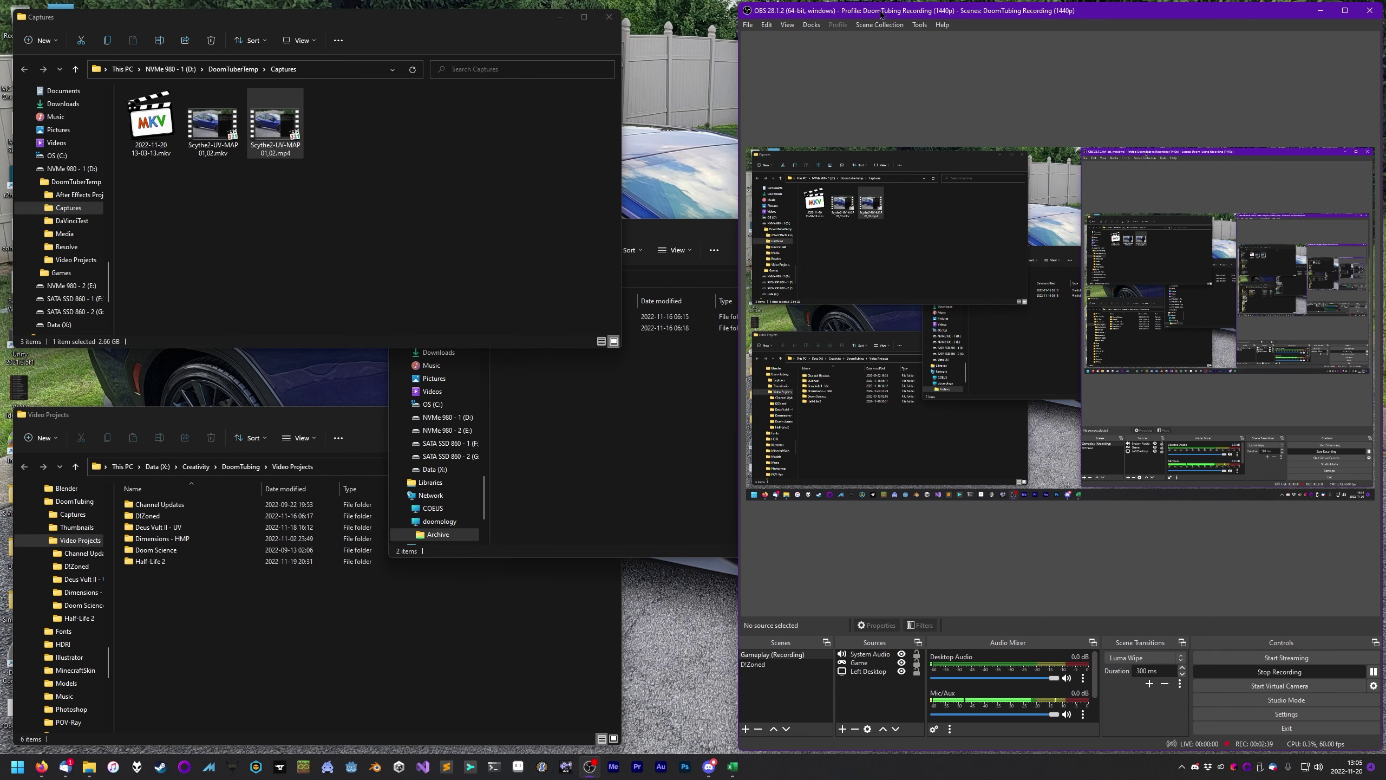
Move OBS mostly off screen and launch Adobe Media Encoder from the taskbar
left_click_drag(881, 15, 1385, 49)
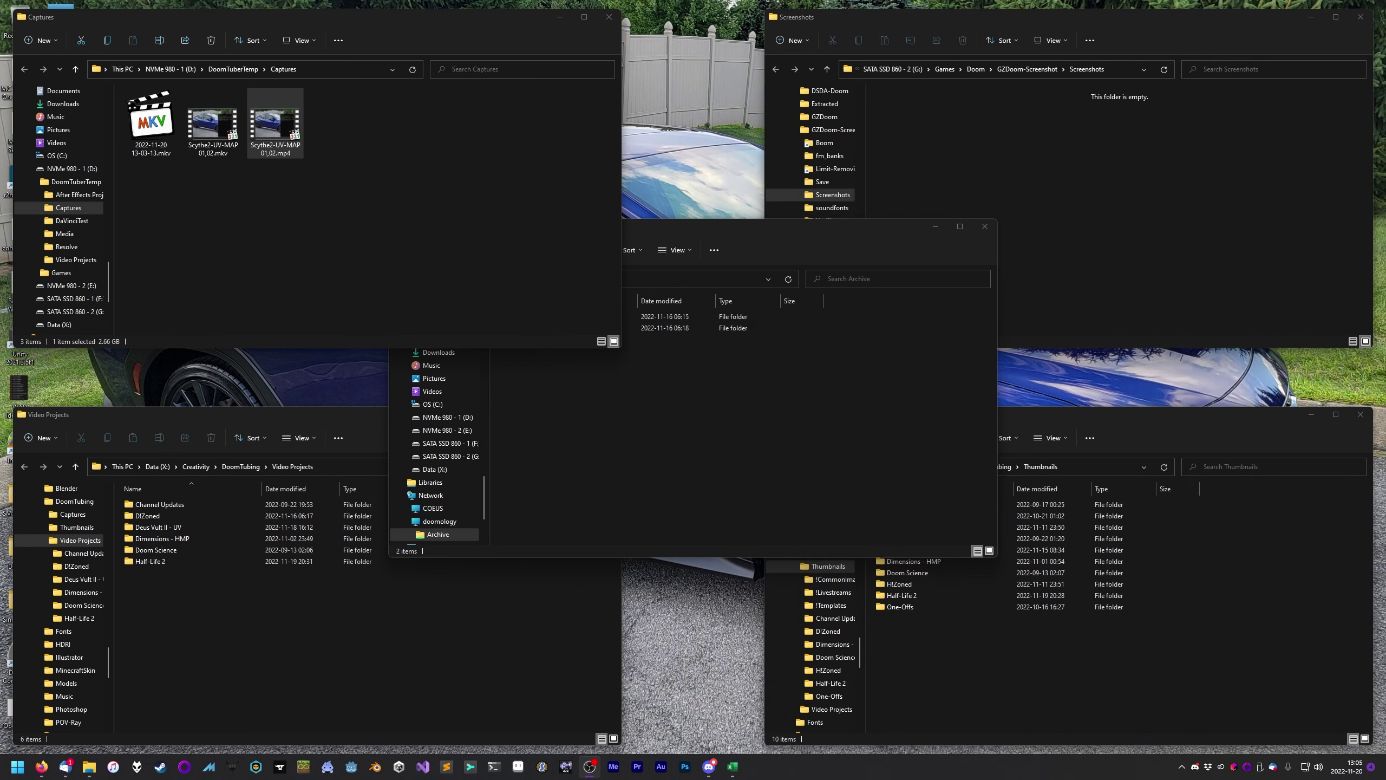
left_click(626, 770)
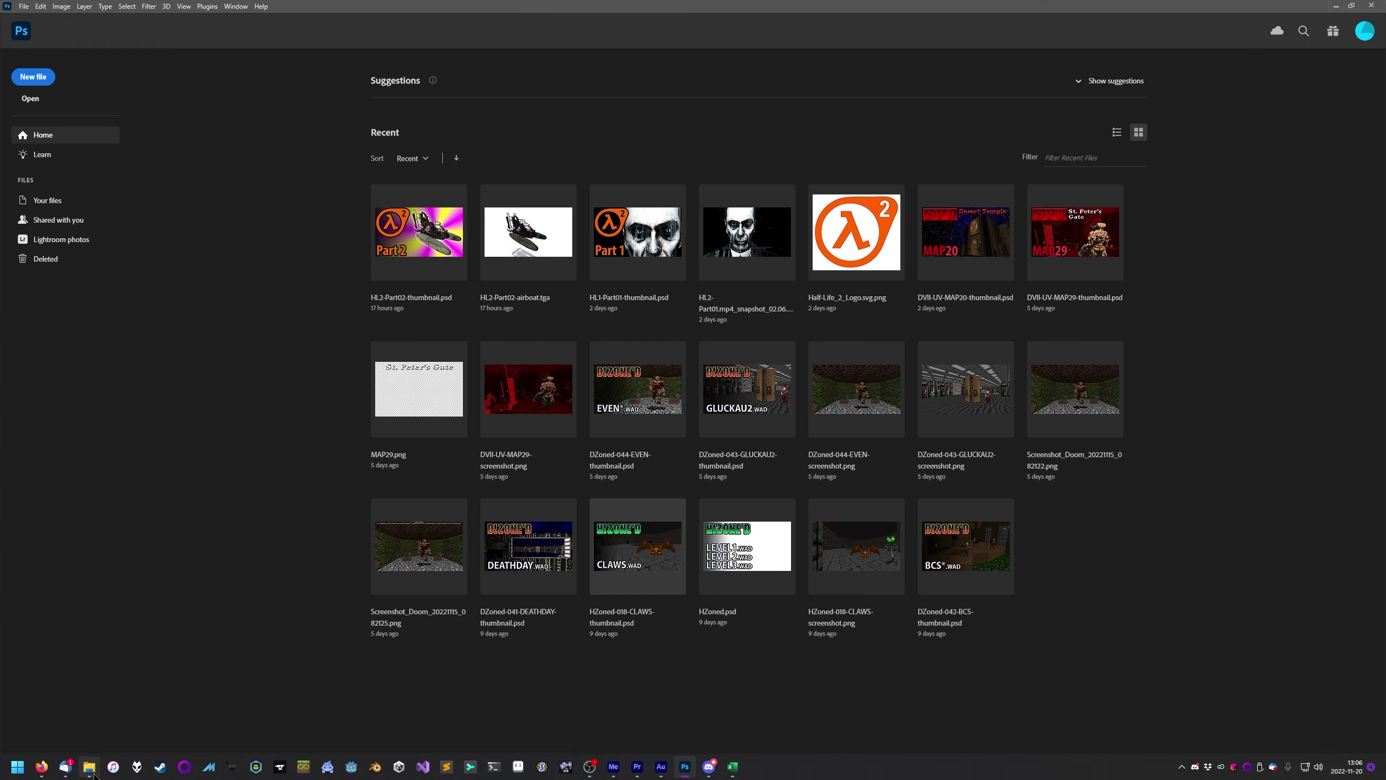
Bring the Explorer windows forward and go to the DoomTubing Captures folder
mouse_move(90, 769)
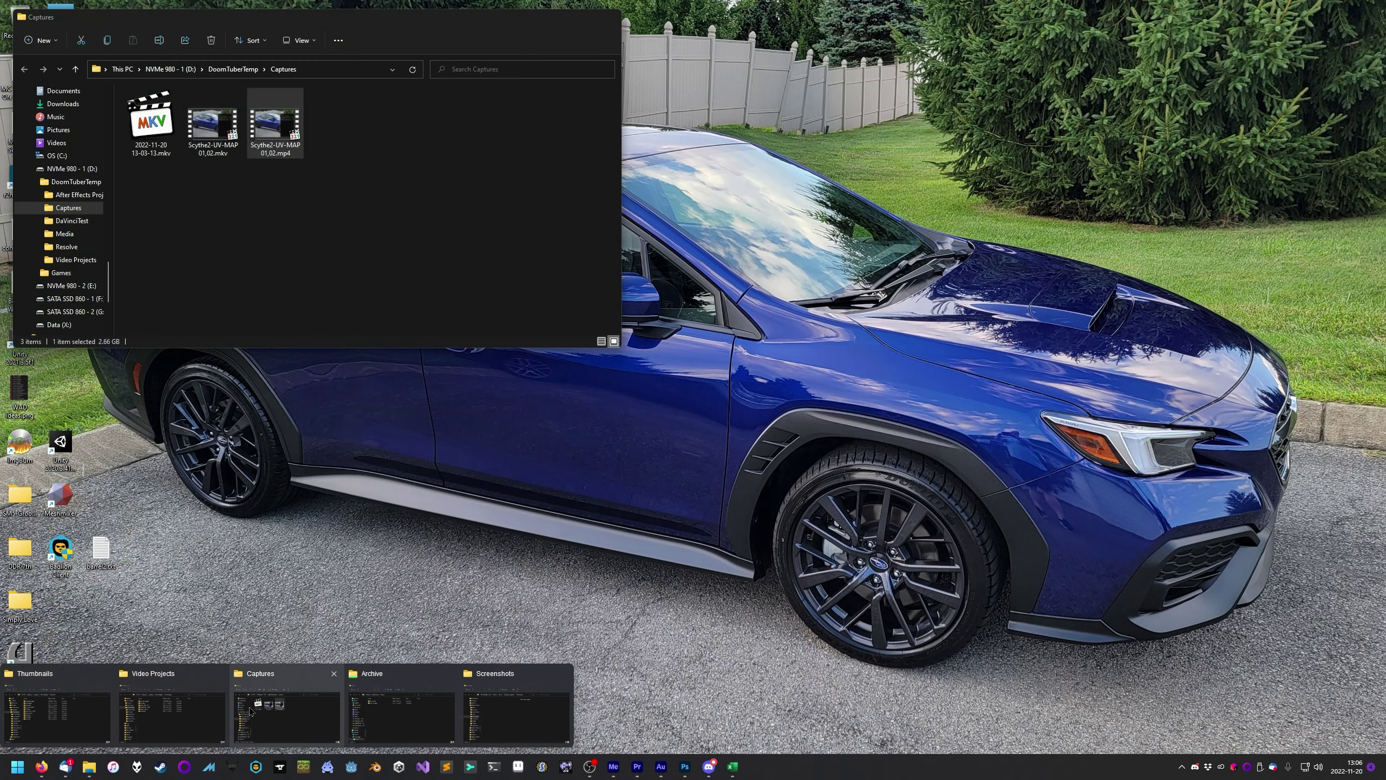
left_click(251, 709)
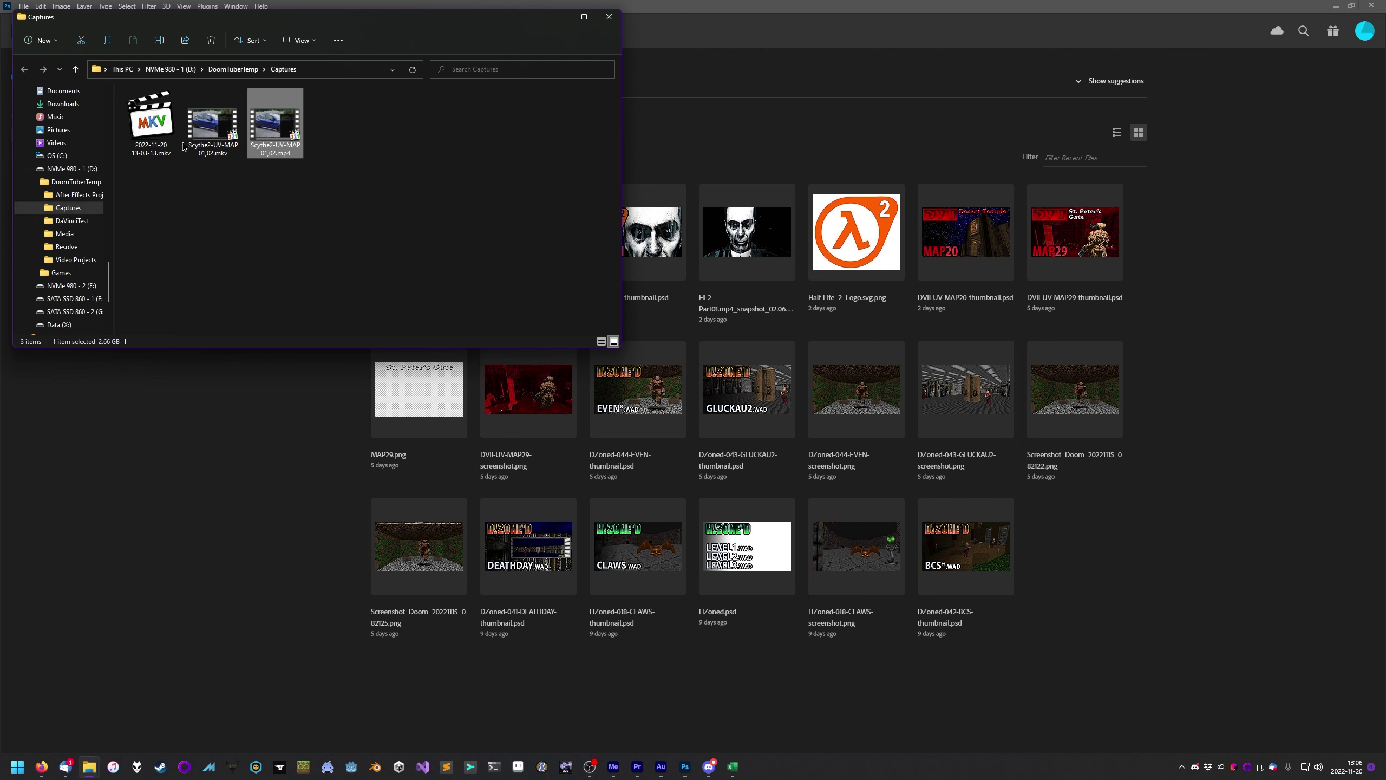
left_click(91, 768)
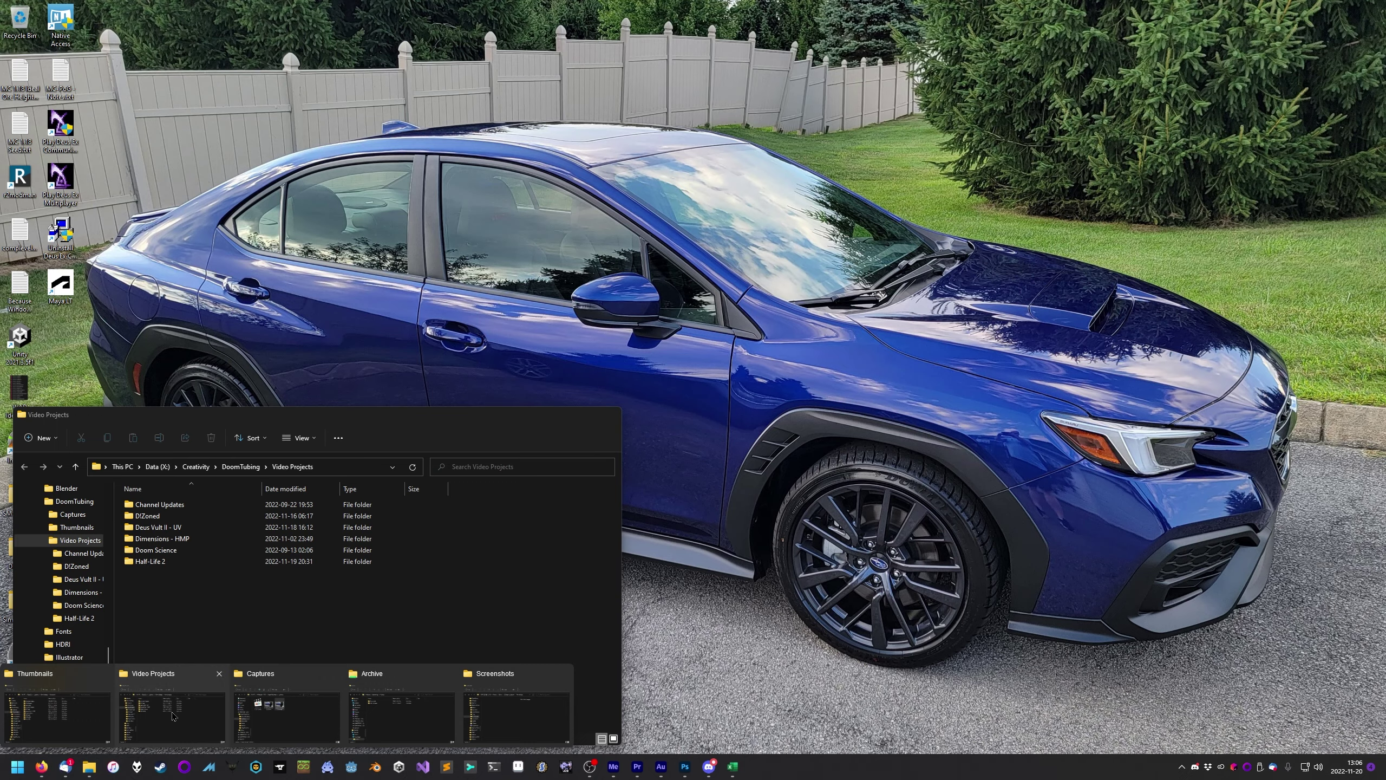
left_click(171, 715)
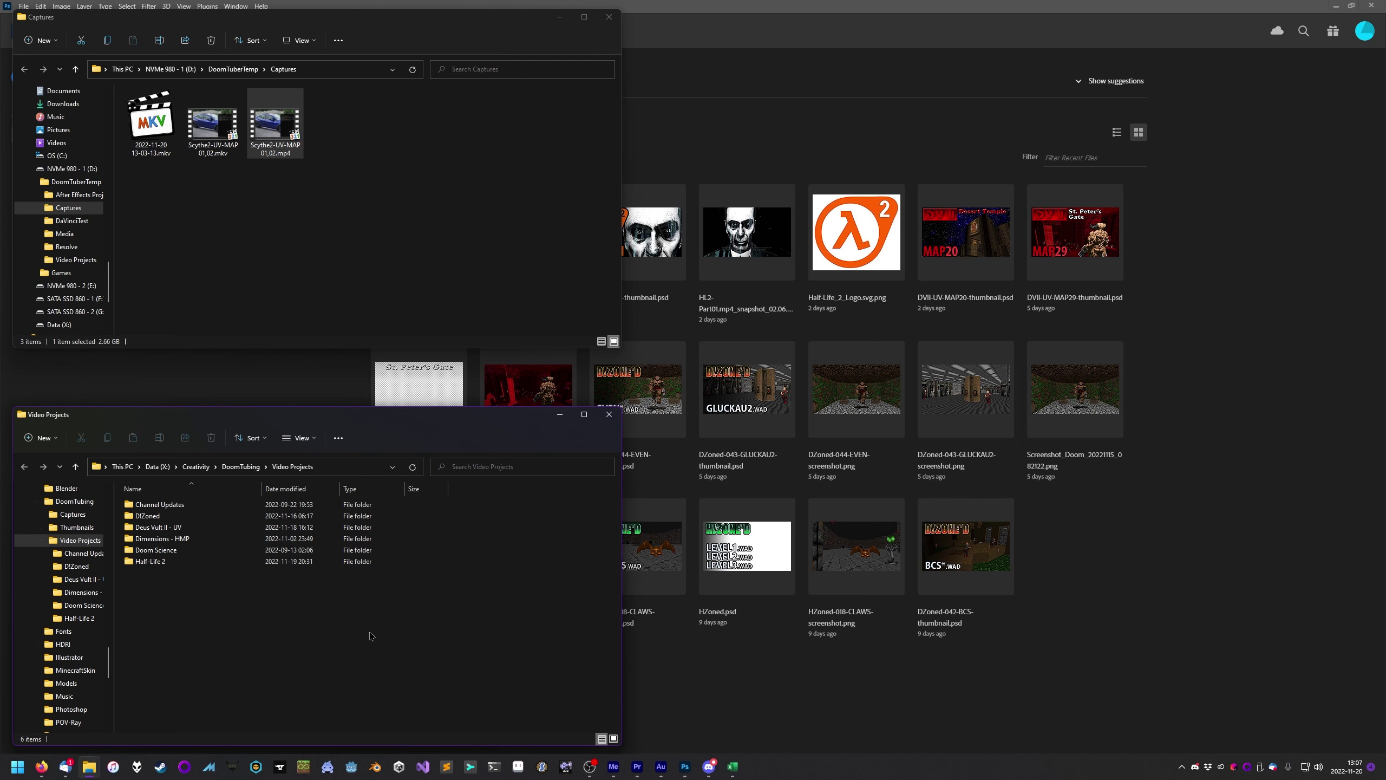
left_click(72, 515)
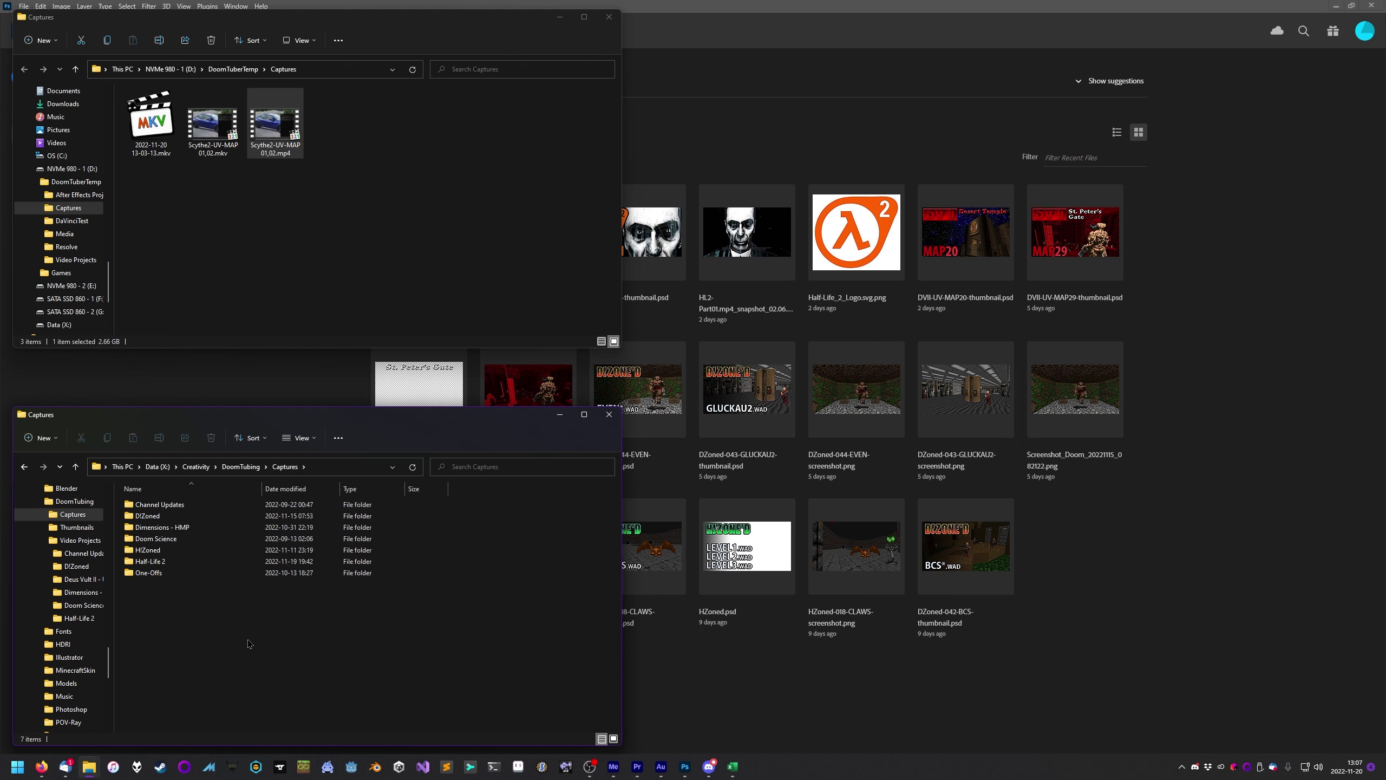
Create a 'Scythe 2 - UV' folder and paste the MKV recording into it
key("ctrl+shift+n")
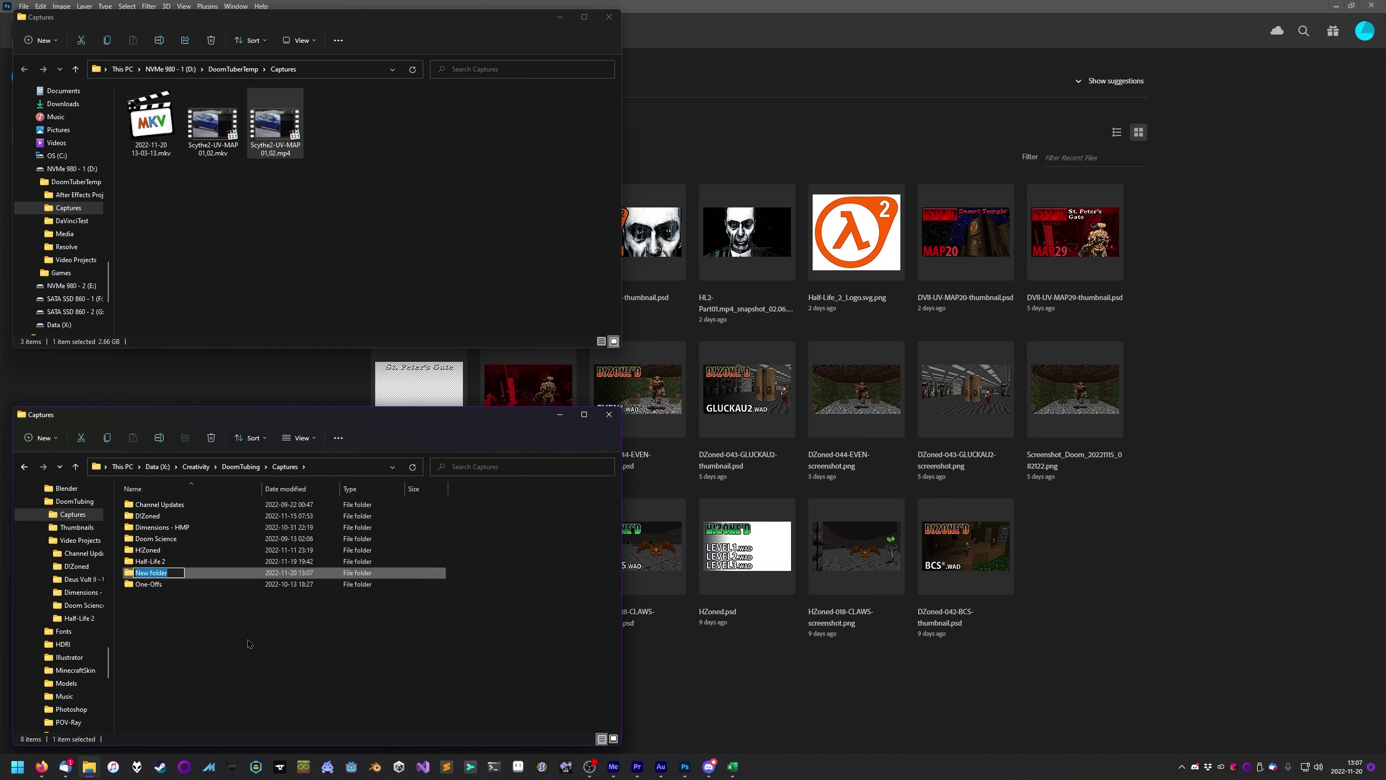
type("Scythe 2 - UV")
key("Return")
key("Return")
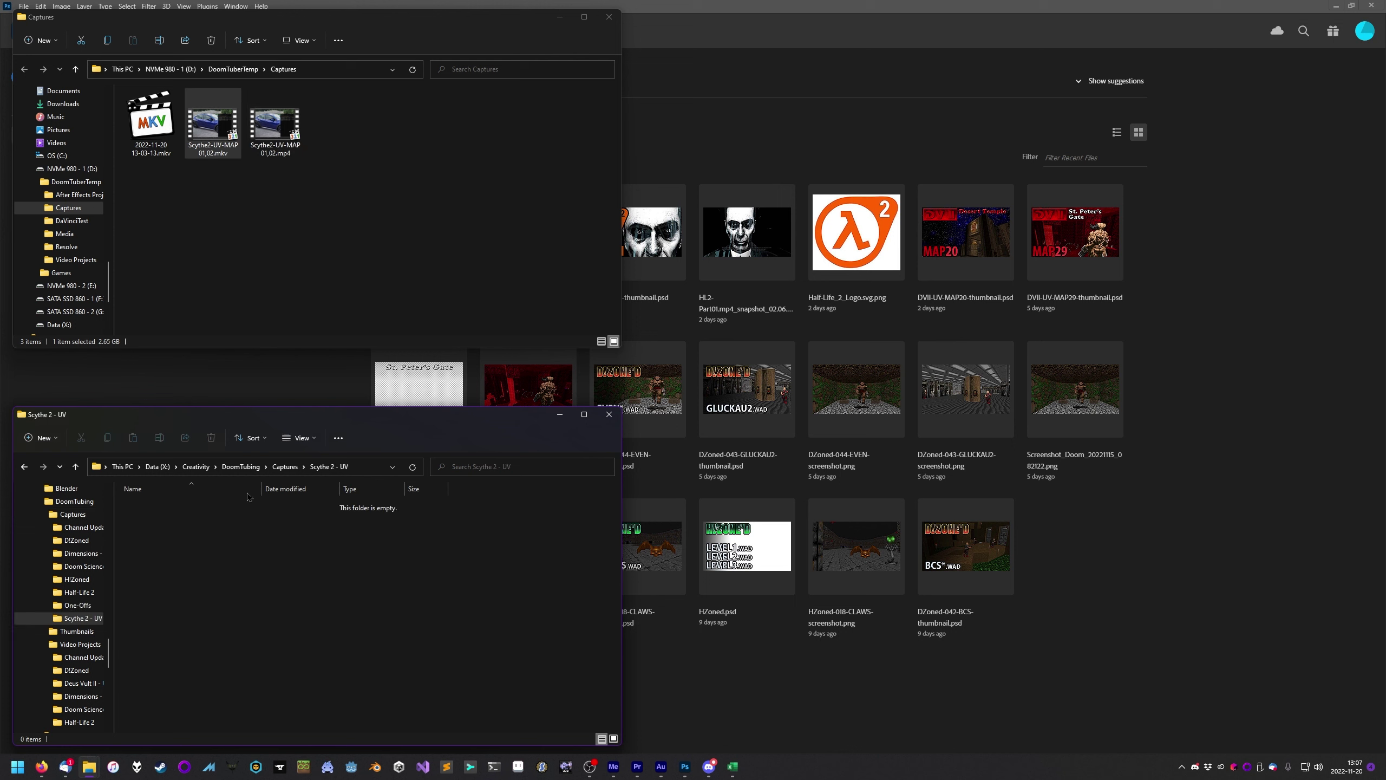
right_click(239, 598)
left_click(289, 638)
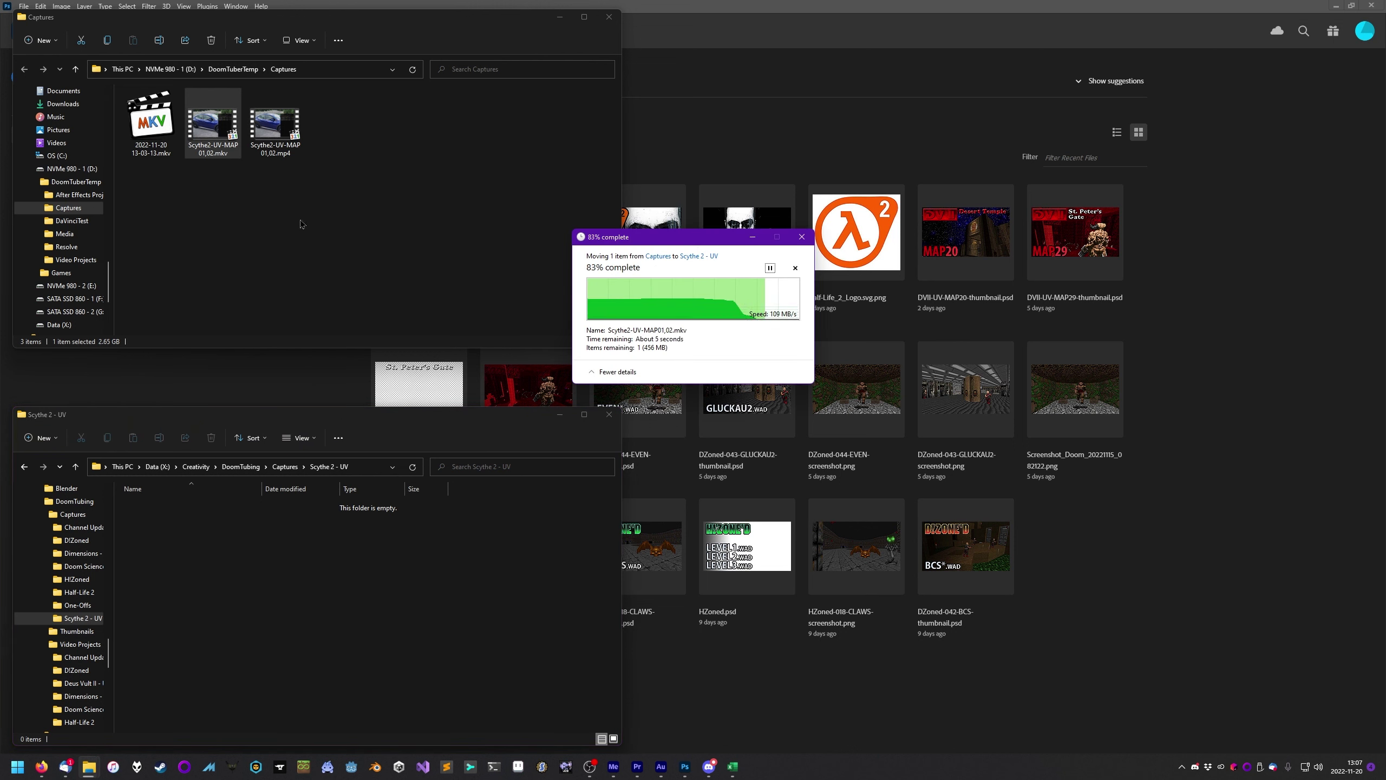
Create and open a Scythe2-UV-MAP01,02 folder in Video Projects
left_click(76, 259)
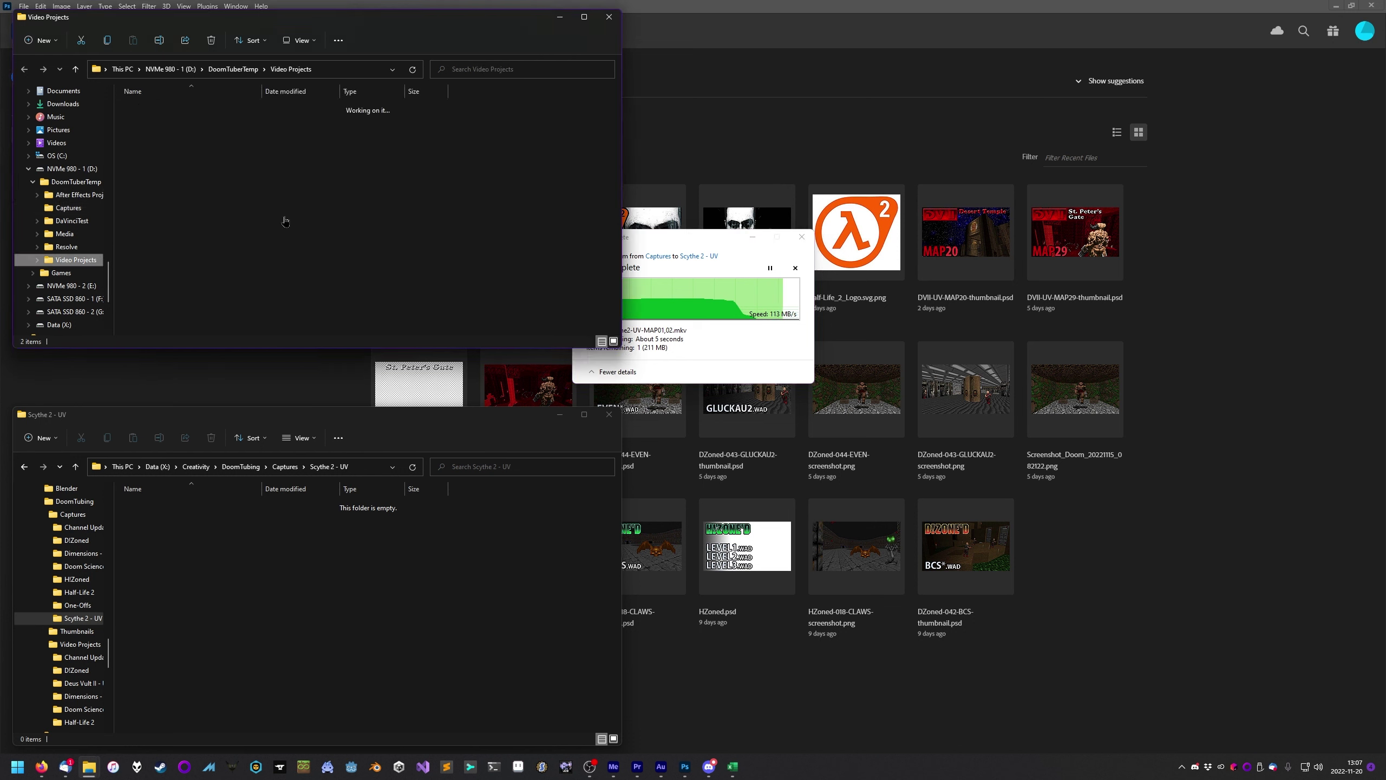
left_click_drag(163, 135, 134, 128)
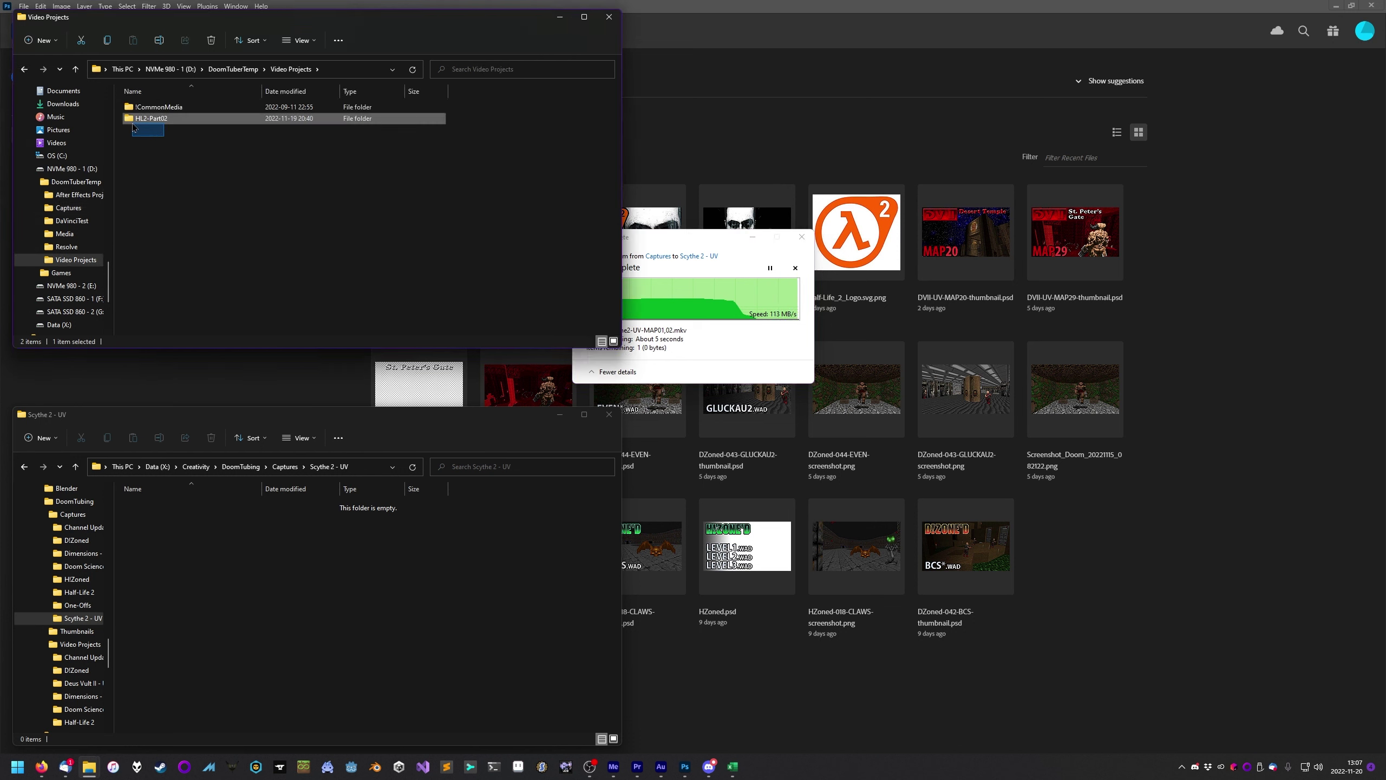
left_click(169, 183)
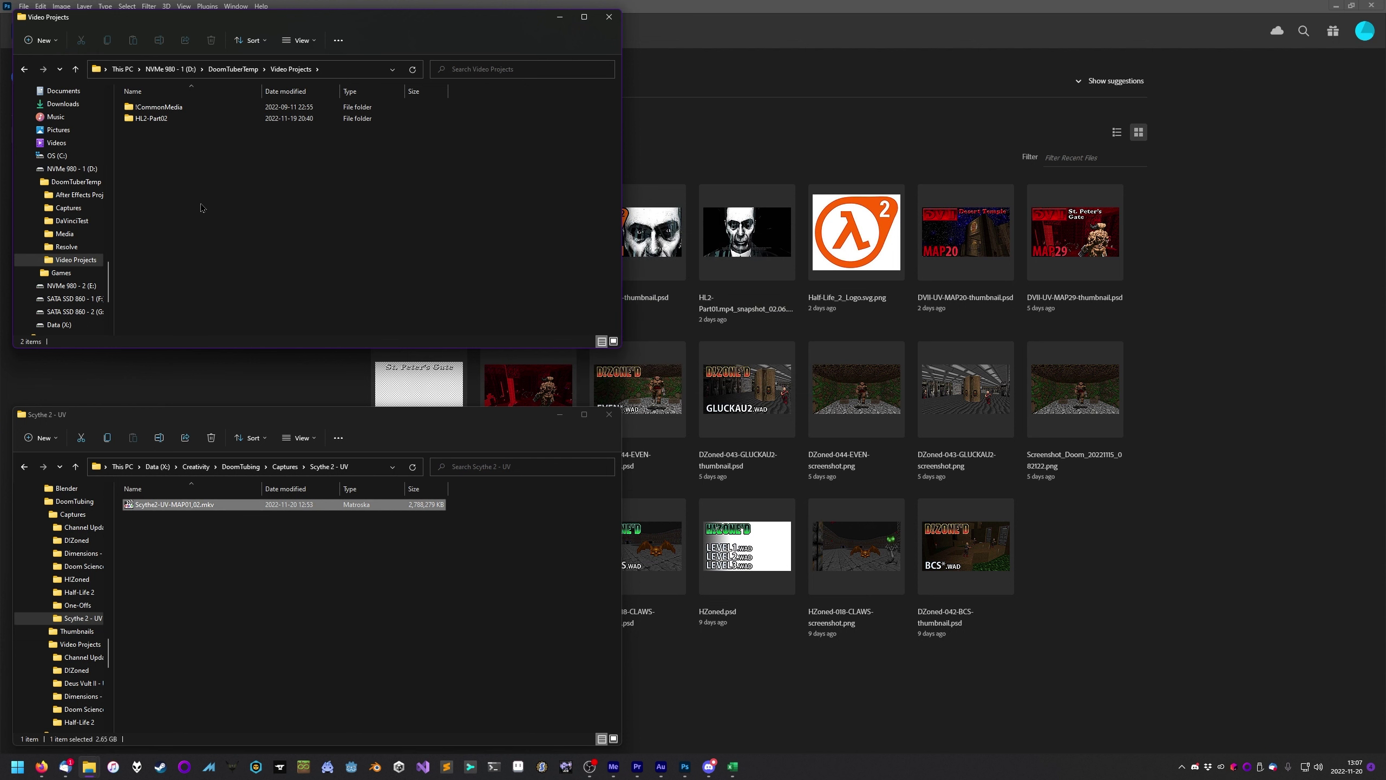
key("ctrl+shift+n")
type("Scyt")
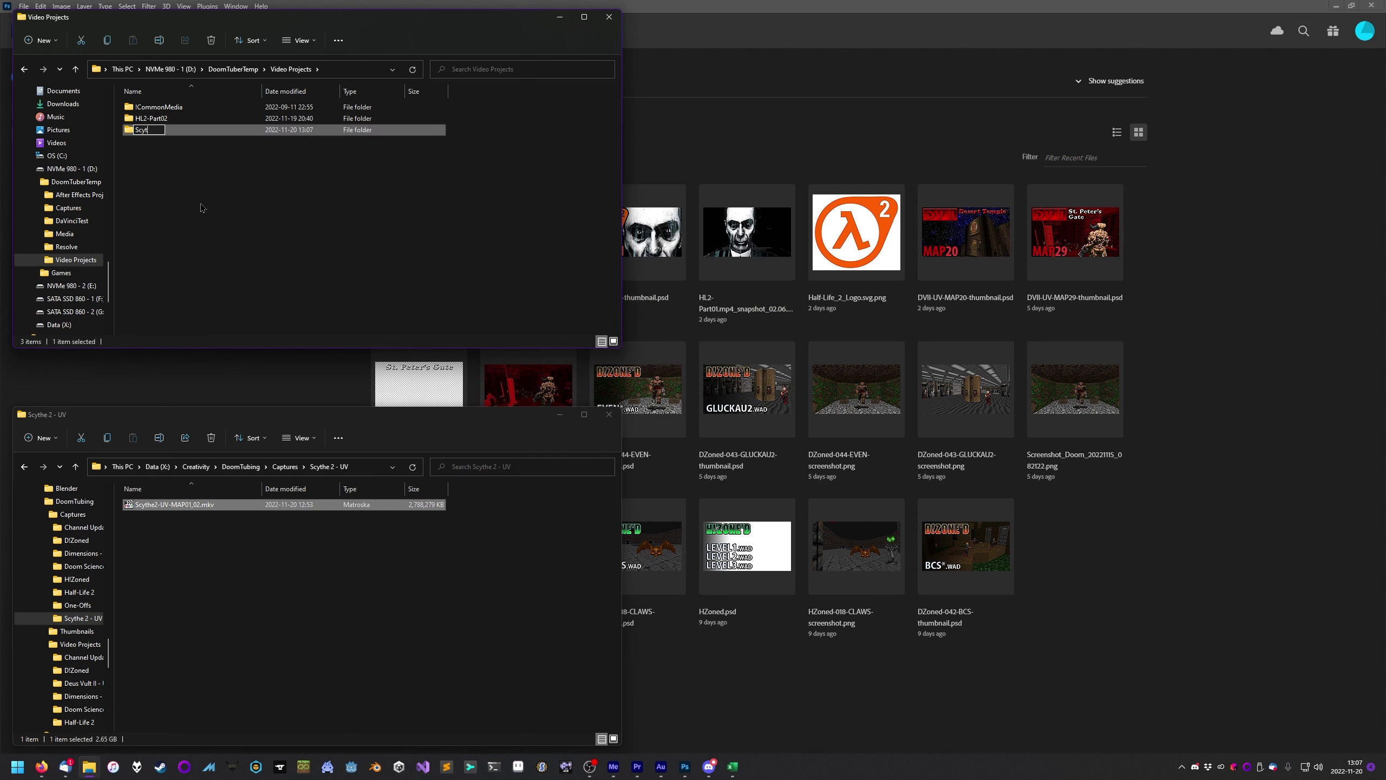
type("he2-UV-MAP01,02")
key("Return")
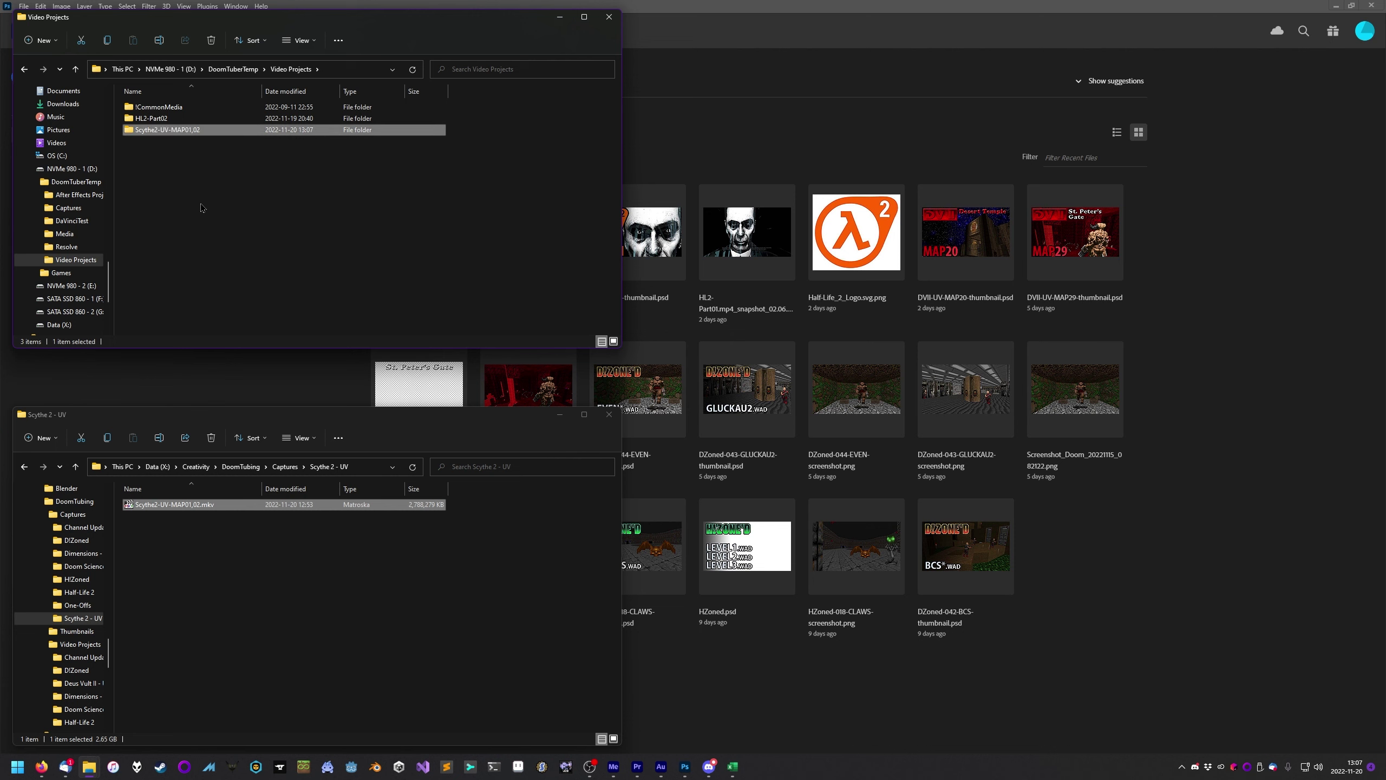
key("Return")
Add Assets and Output subfolders and move the MP4 from Captures into Assets
key("ctrl+shift+n")
type("Assets")
key("Return")
key("ctrl+shift+n")
type("Output")
key("Return")
left_click(68, 182)
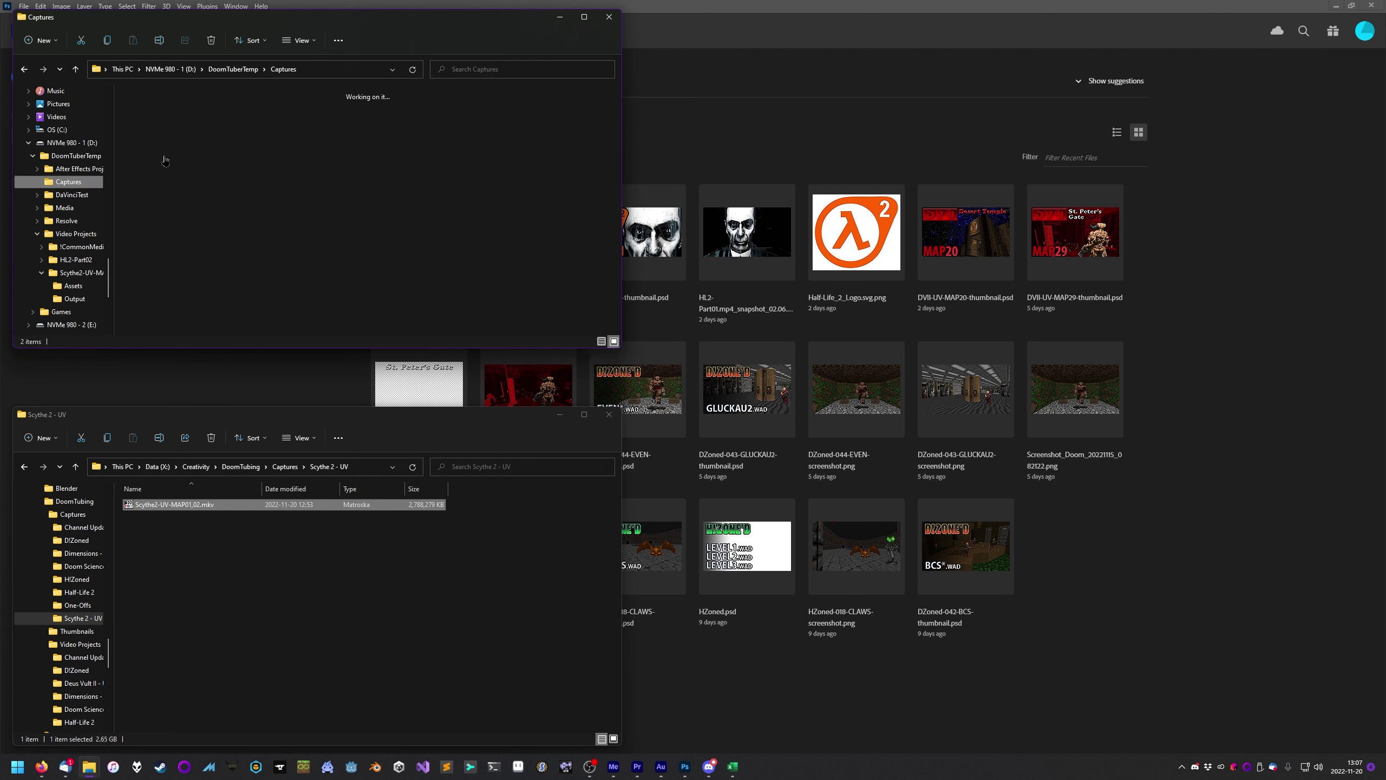
left_click_drag(211, 124, 72, 290)
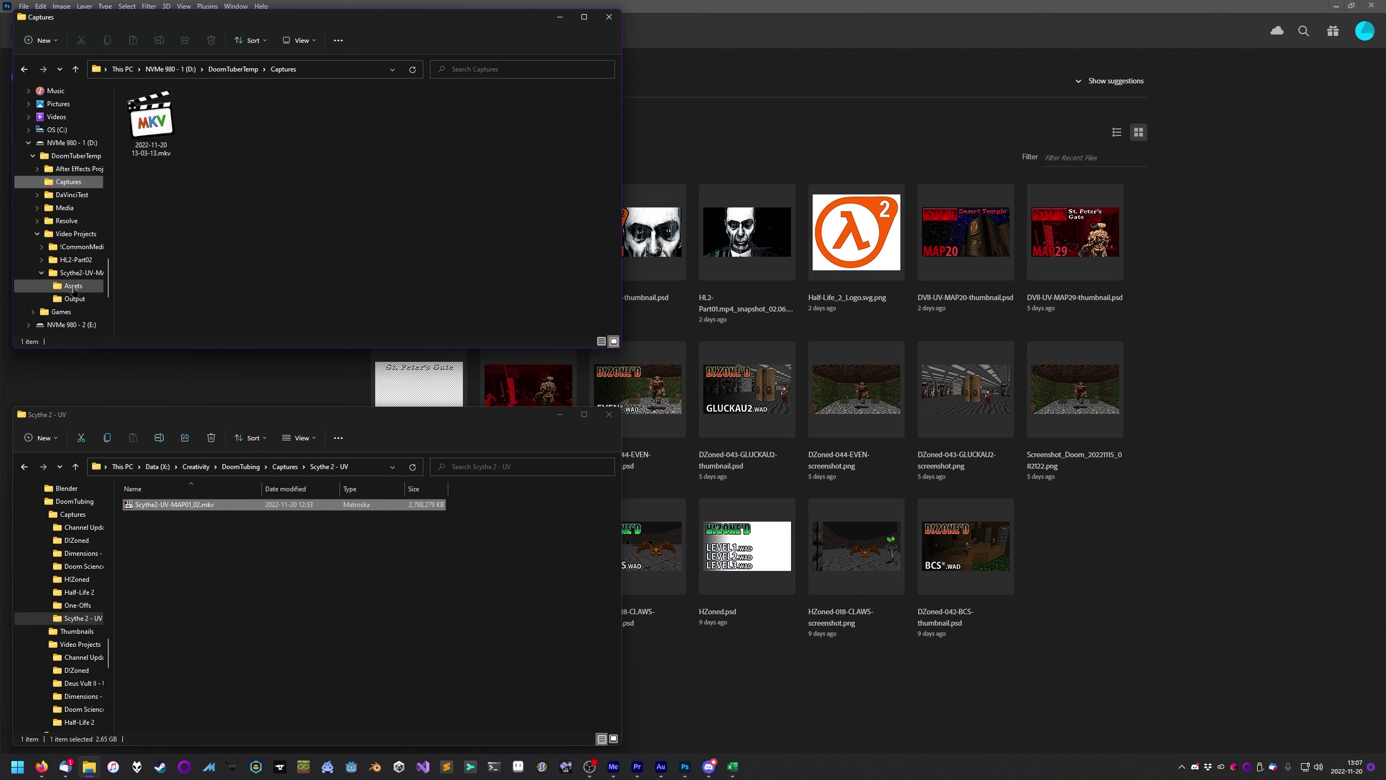
Browse the !CommonMedia soundtrack folders and its Sounds folder
left_click(79, 248)
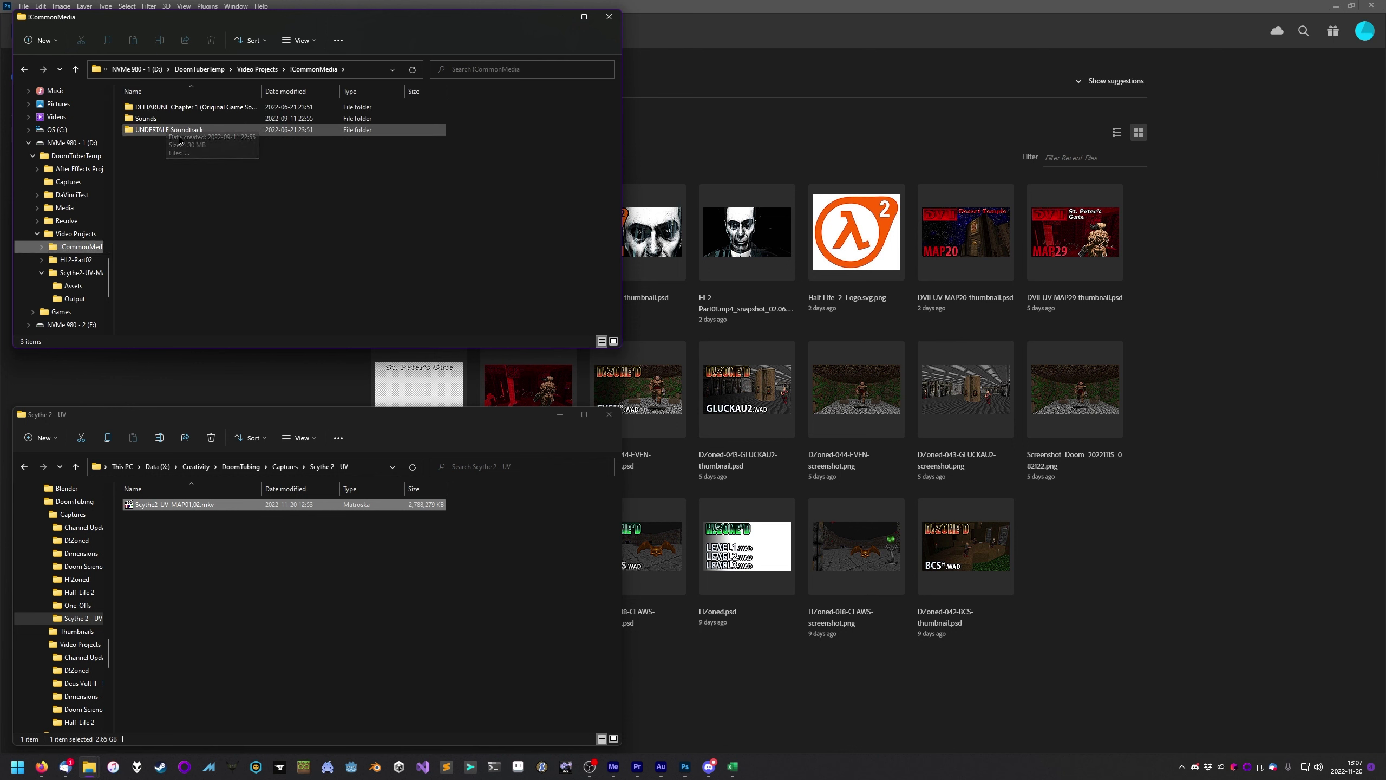
left_click(191, 108)
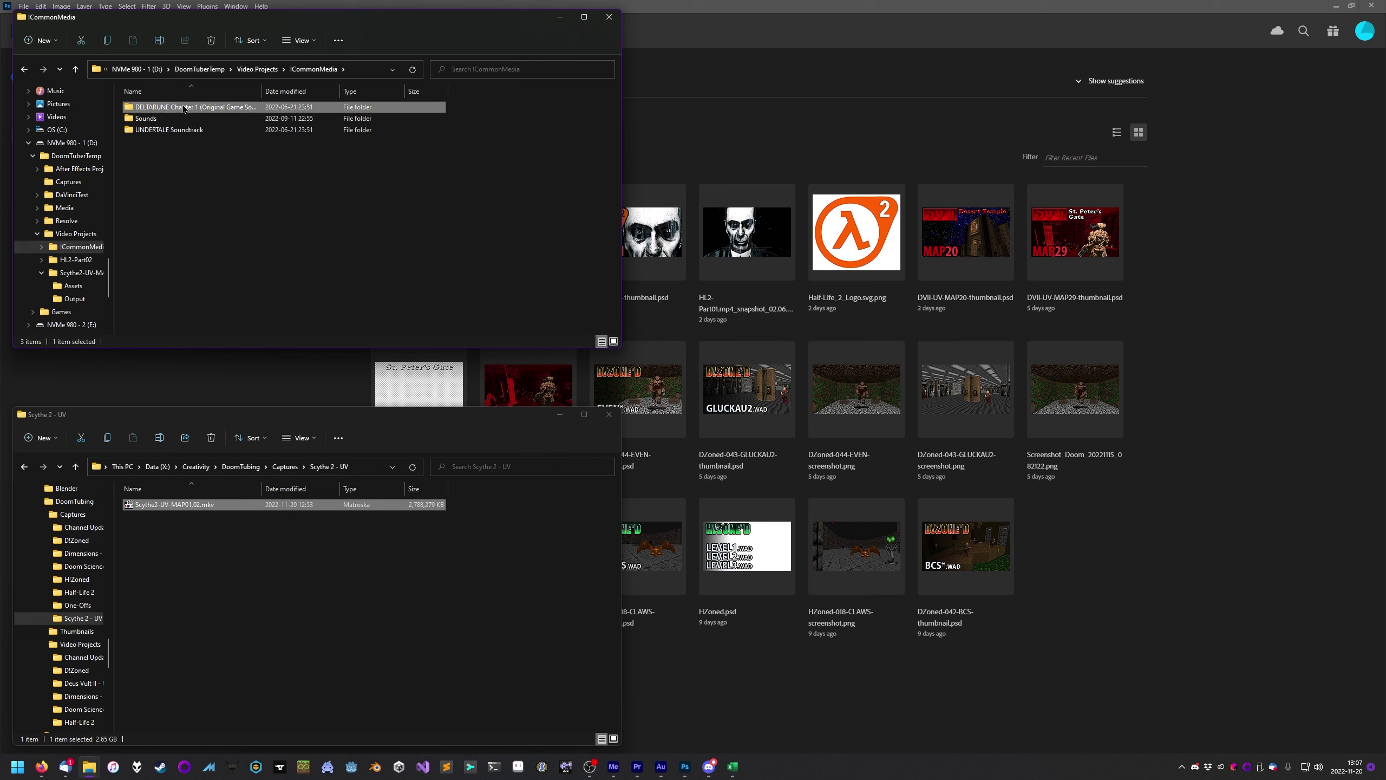
left_click(184, 130)
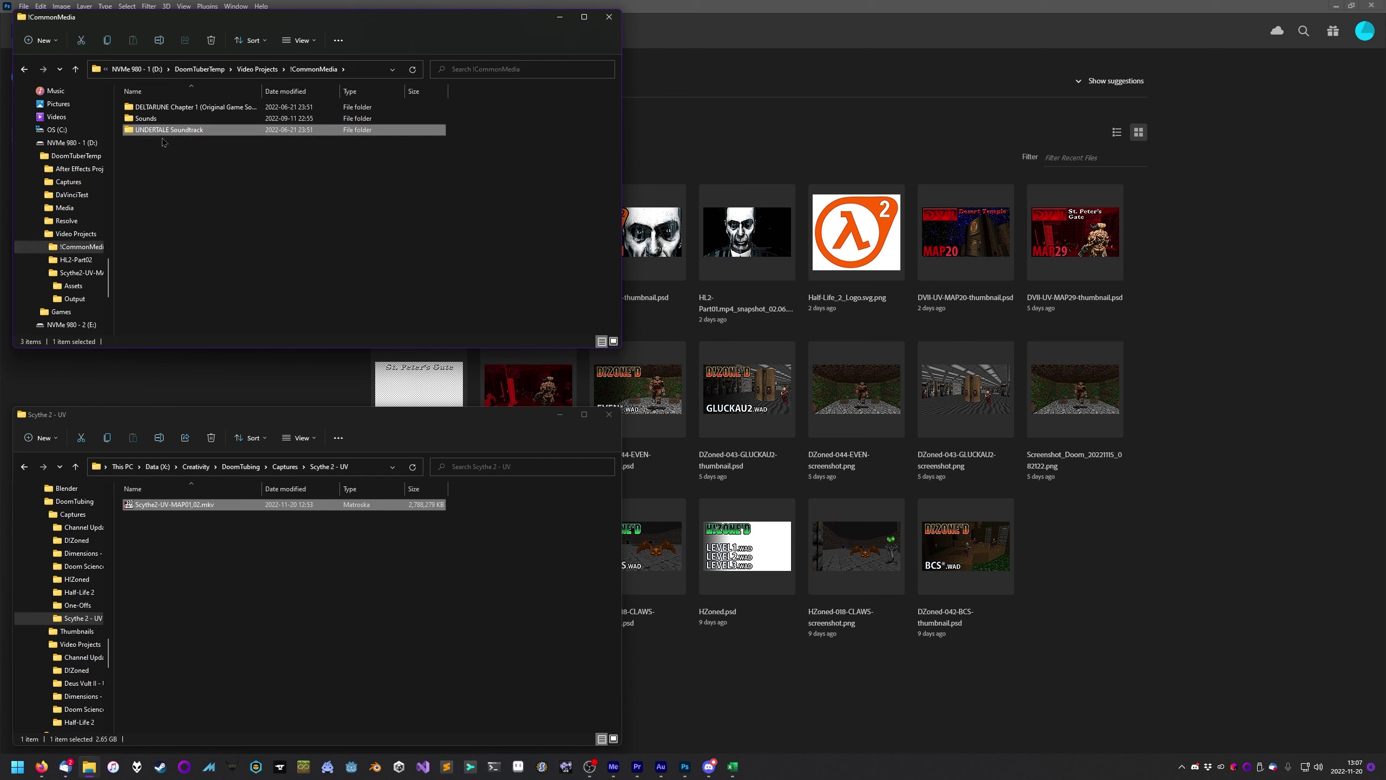
double_click(152, 119)
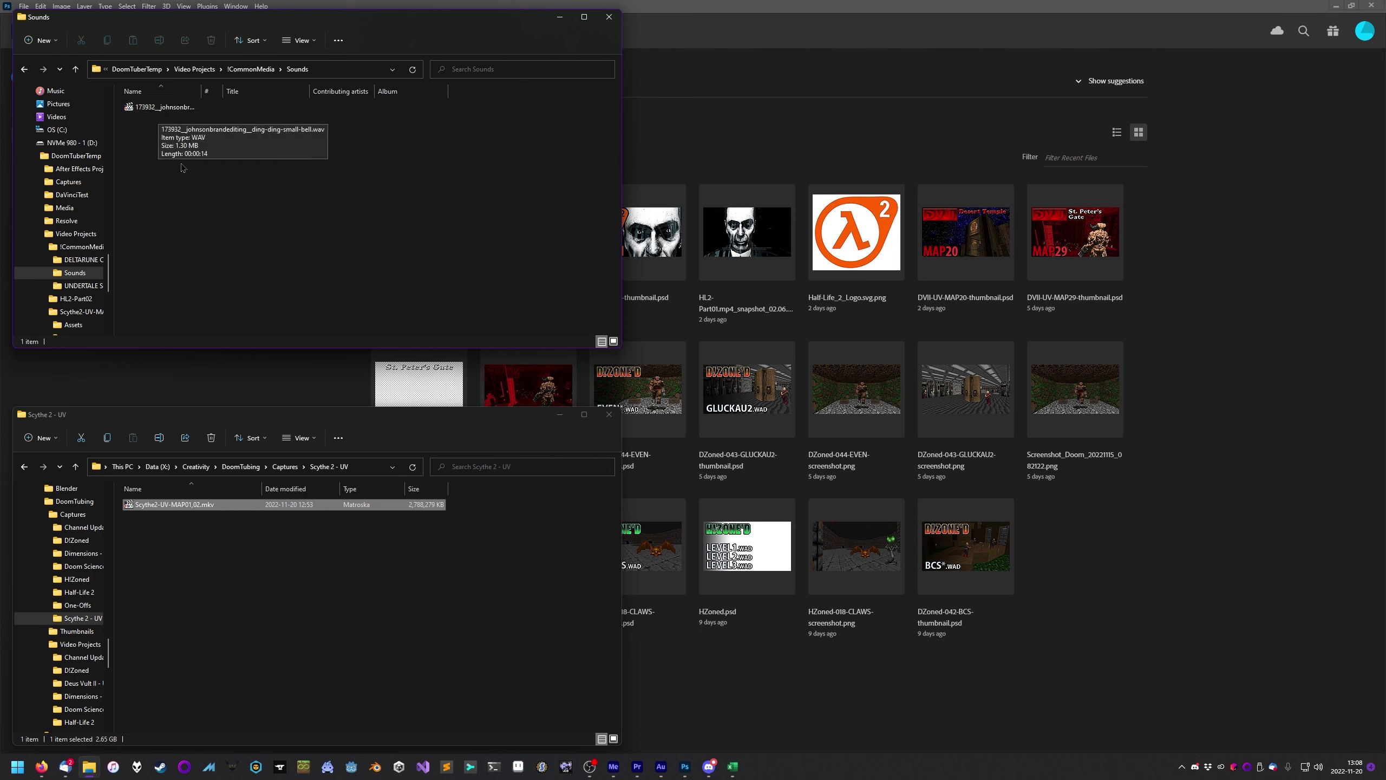
scroll(90, 274, "down", 1)
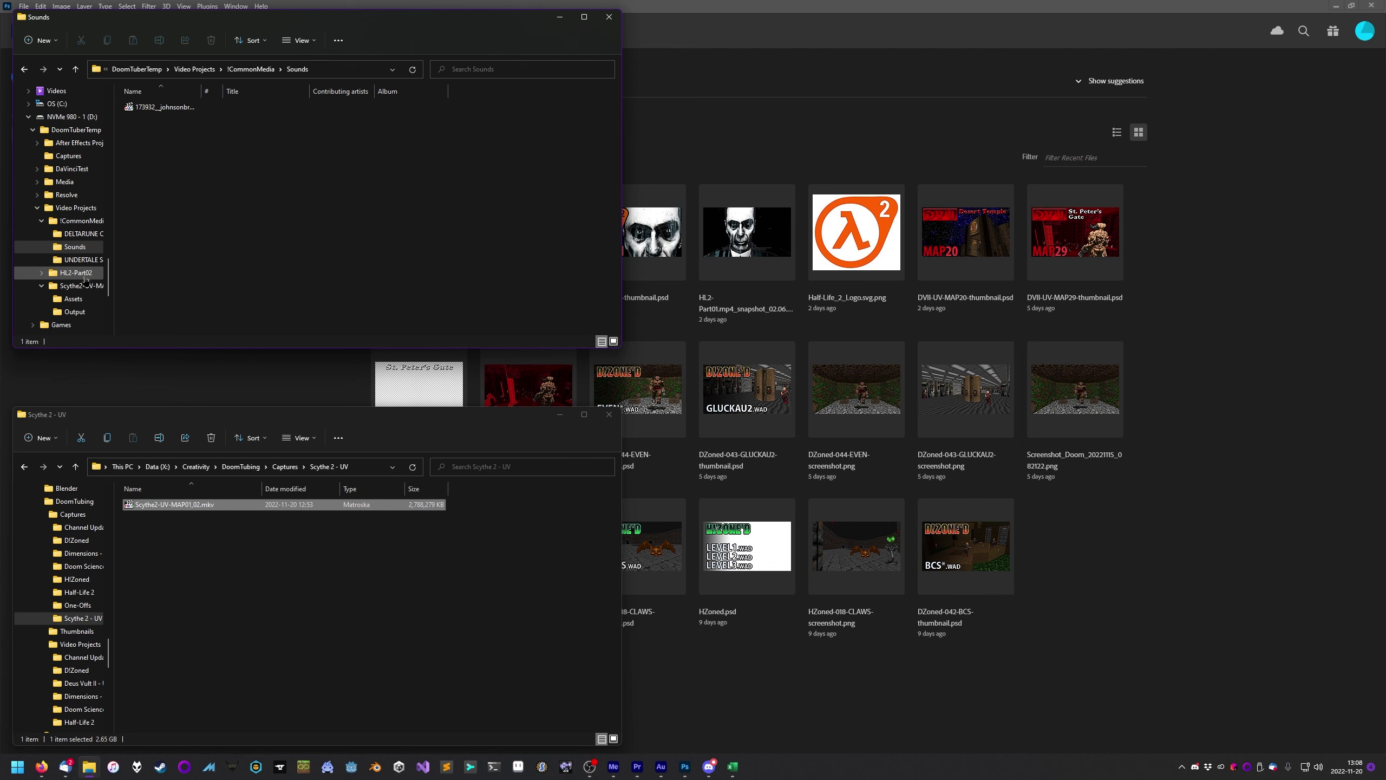
Collapse !CommonMedia and open the Scythe2-UV-MAP01,02 project folder
left_click(42, 220)
left_click(73, 260)
left_click(79, 247)
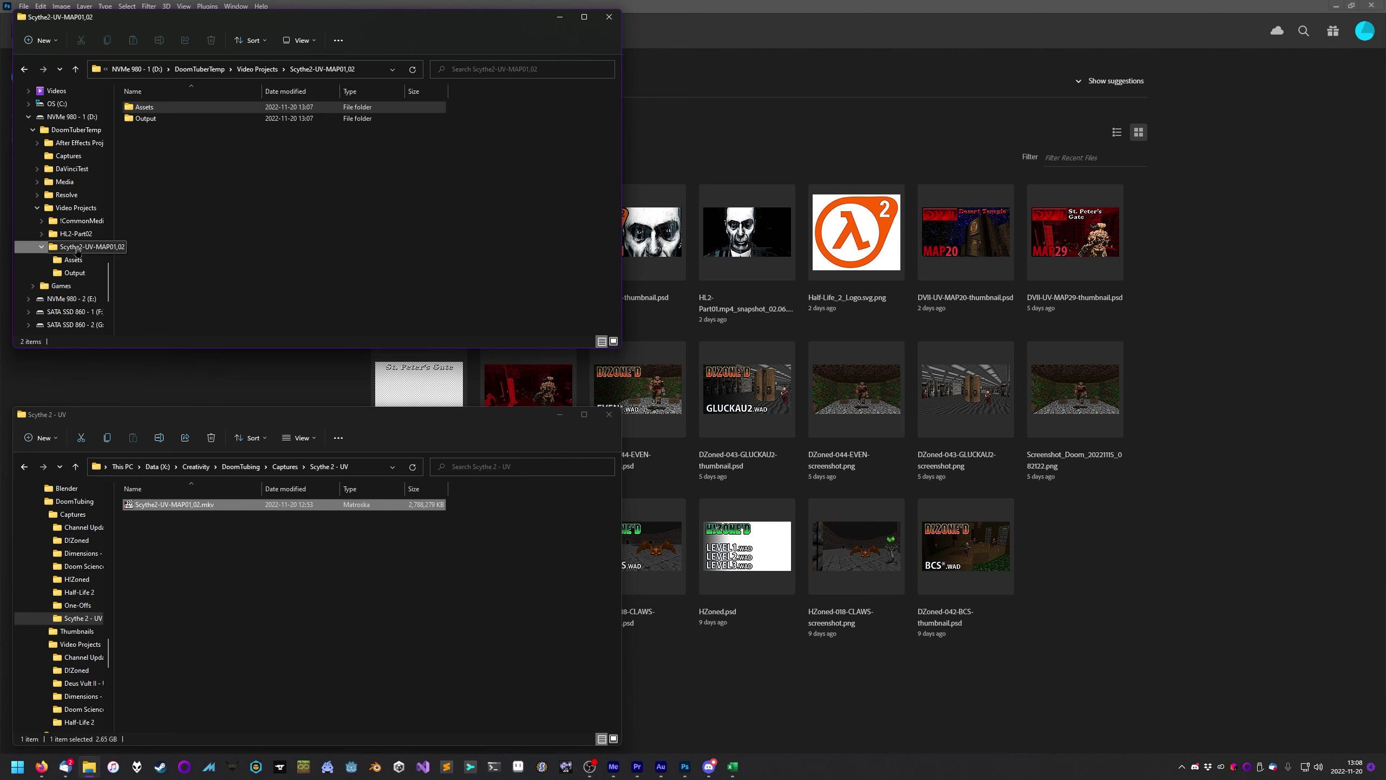
Start a new Premiere Pro project located in Video Projects\Scythe2-UV-MAP01,02
left_click(637, 767)
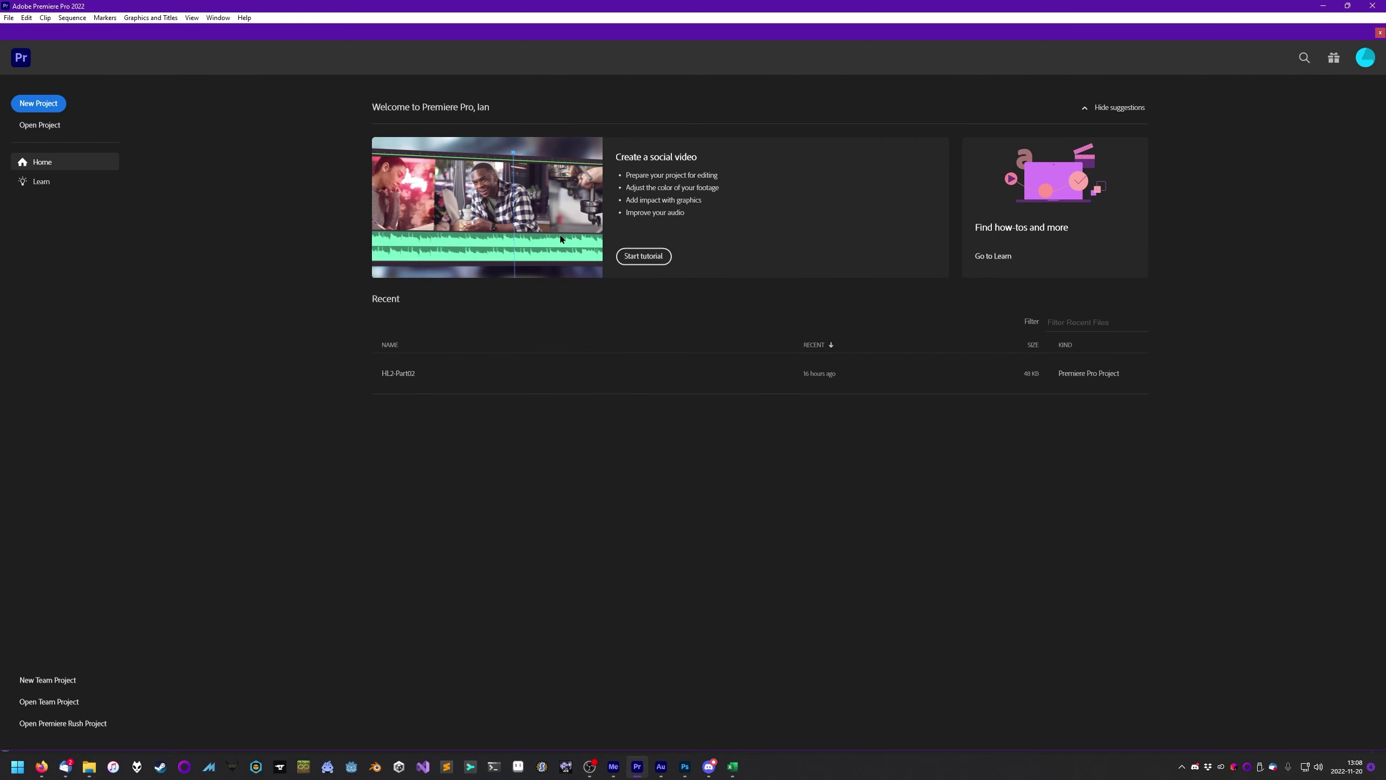
left_click(47, 104)
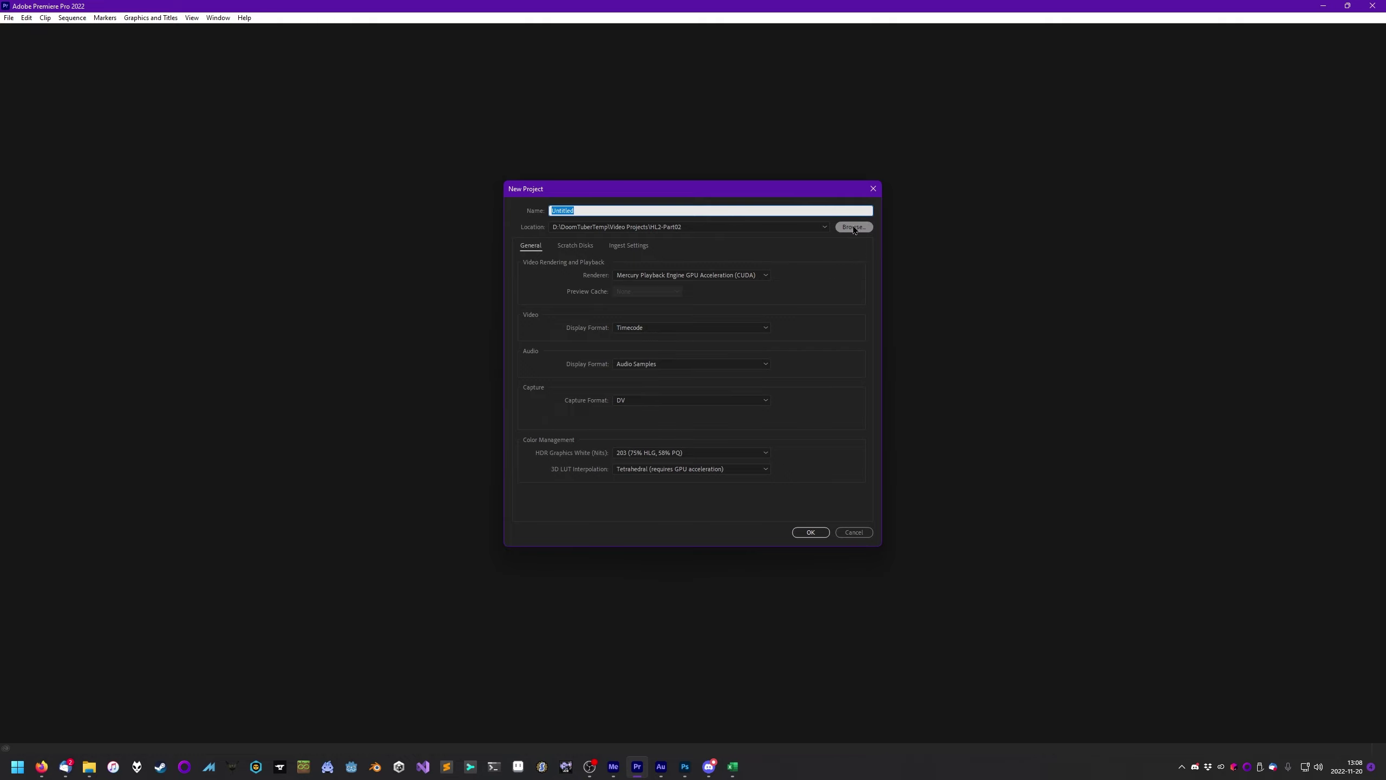
left_click(854, 226)
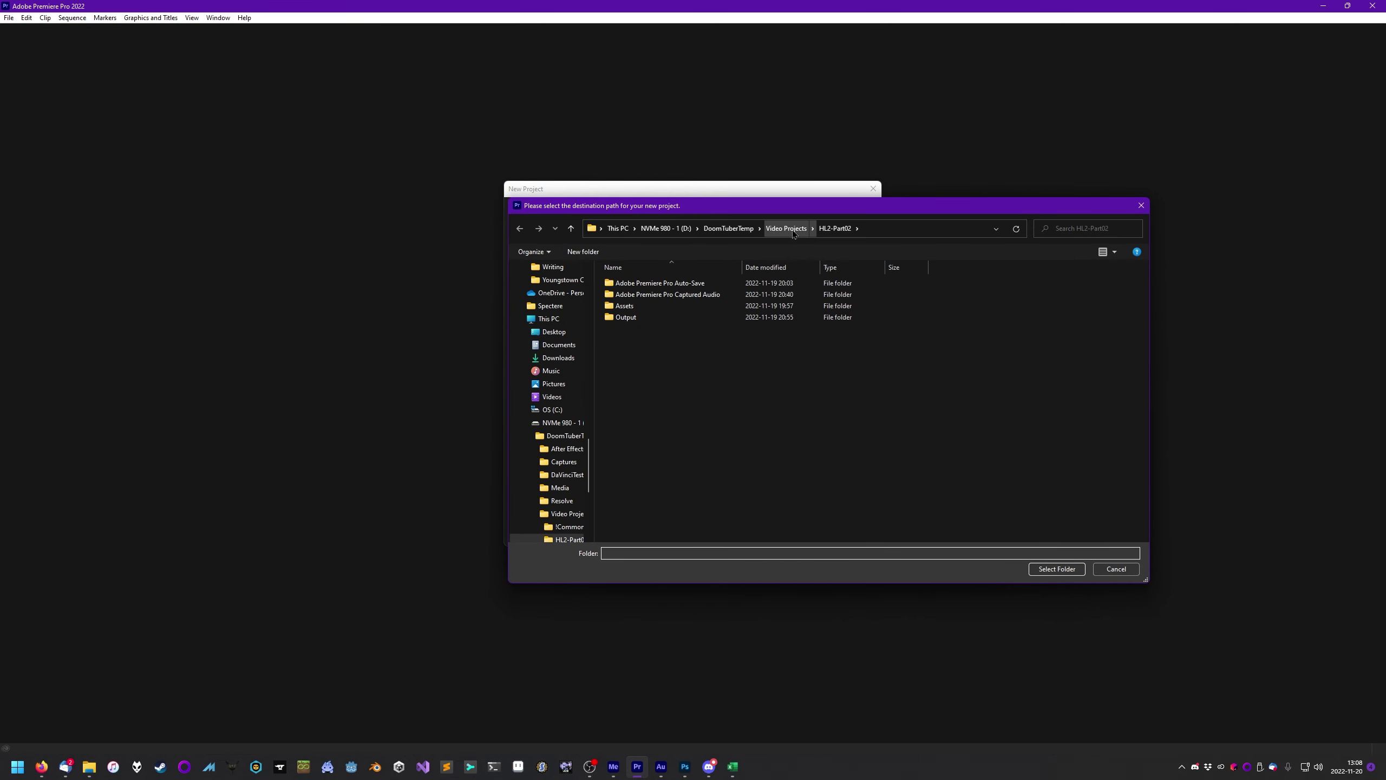
left_click_drag(798, 210, 797, 324)
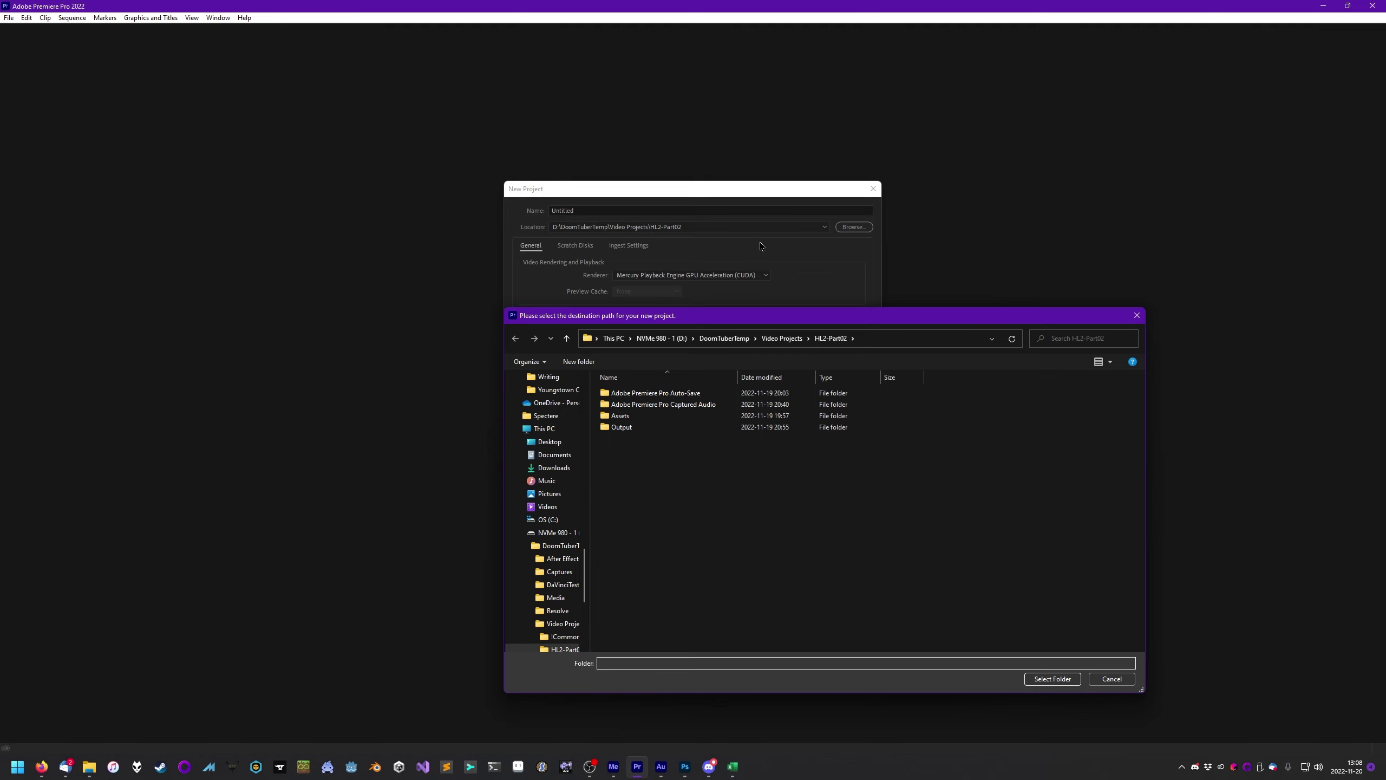
left_click(782, 338)
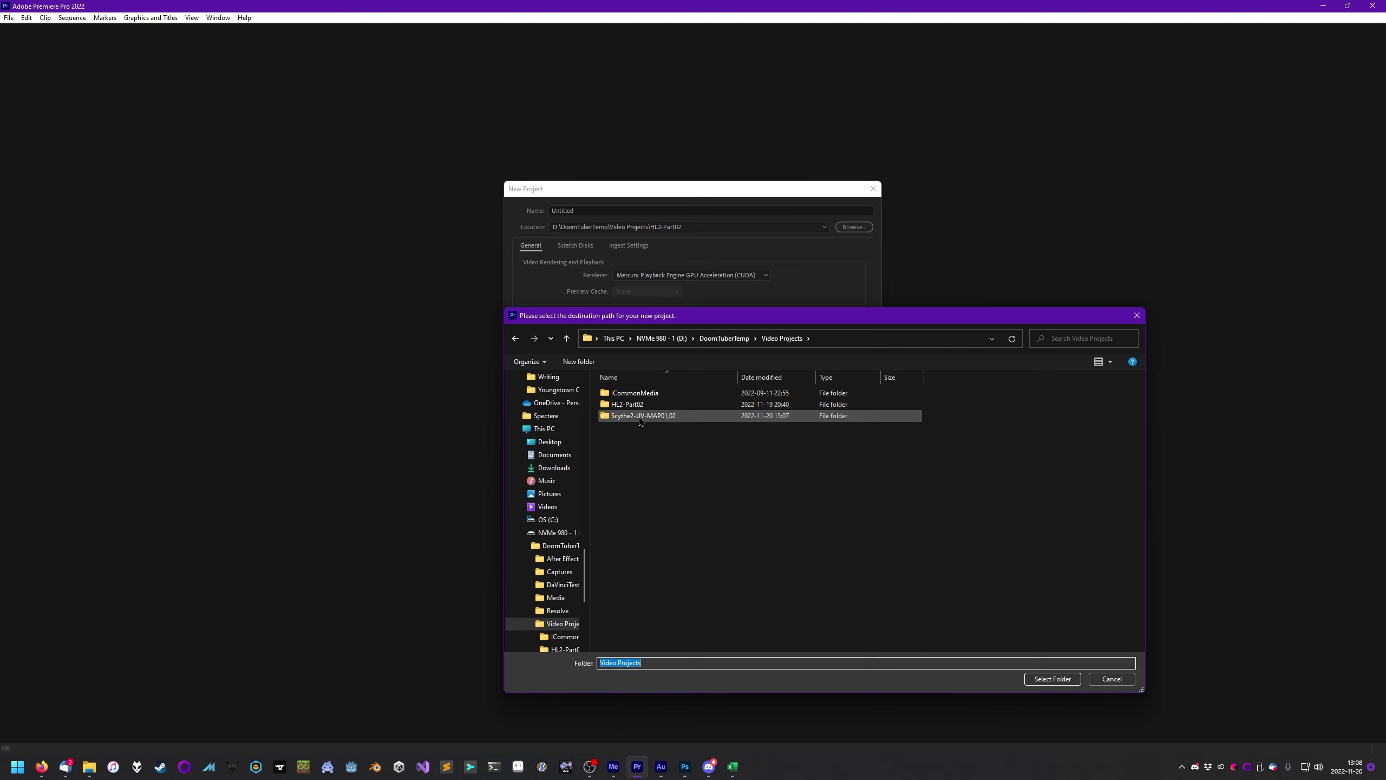
double_click(640, 416)
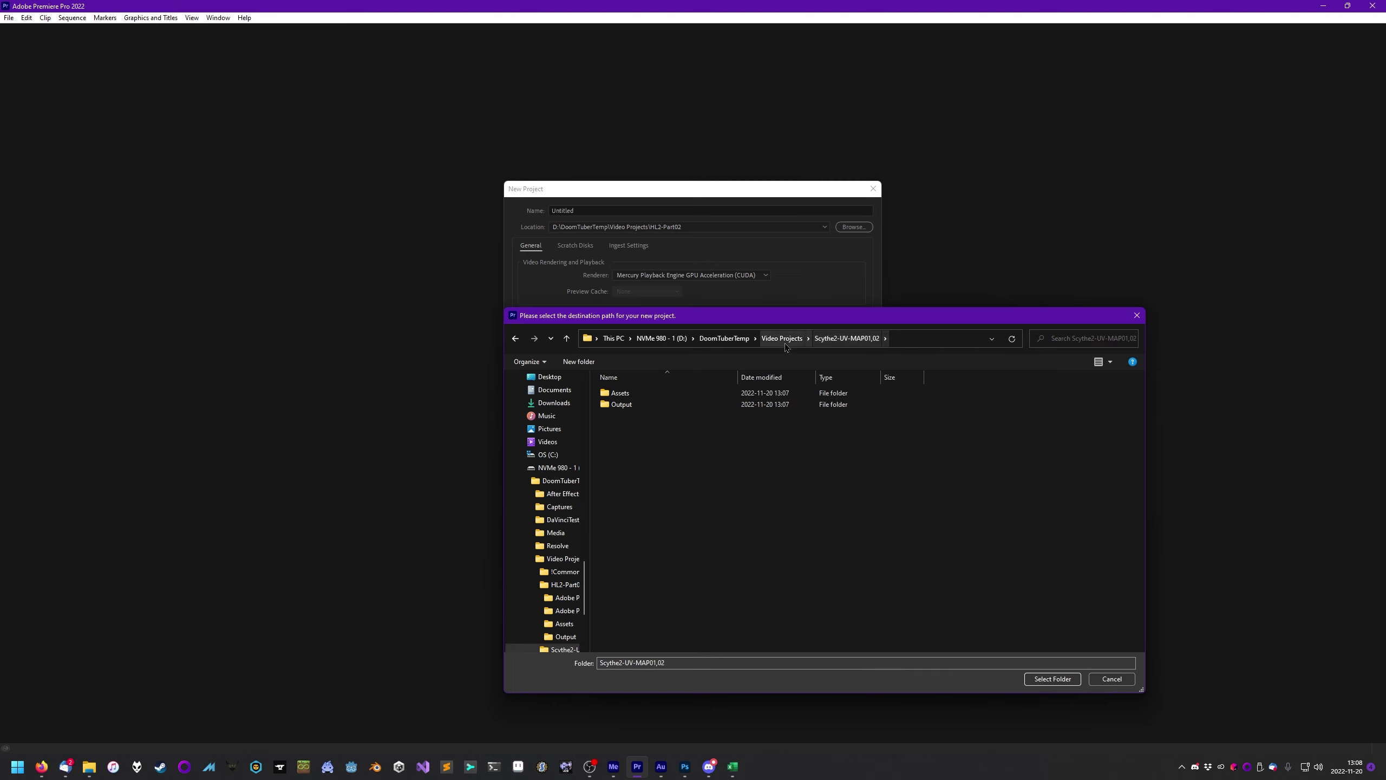
left_click(782, 338)
left_click(640, 417)
double_click(639, 417)
double_click(660, 662)
key("ctrl+c")
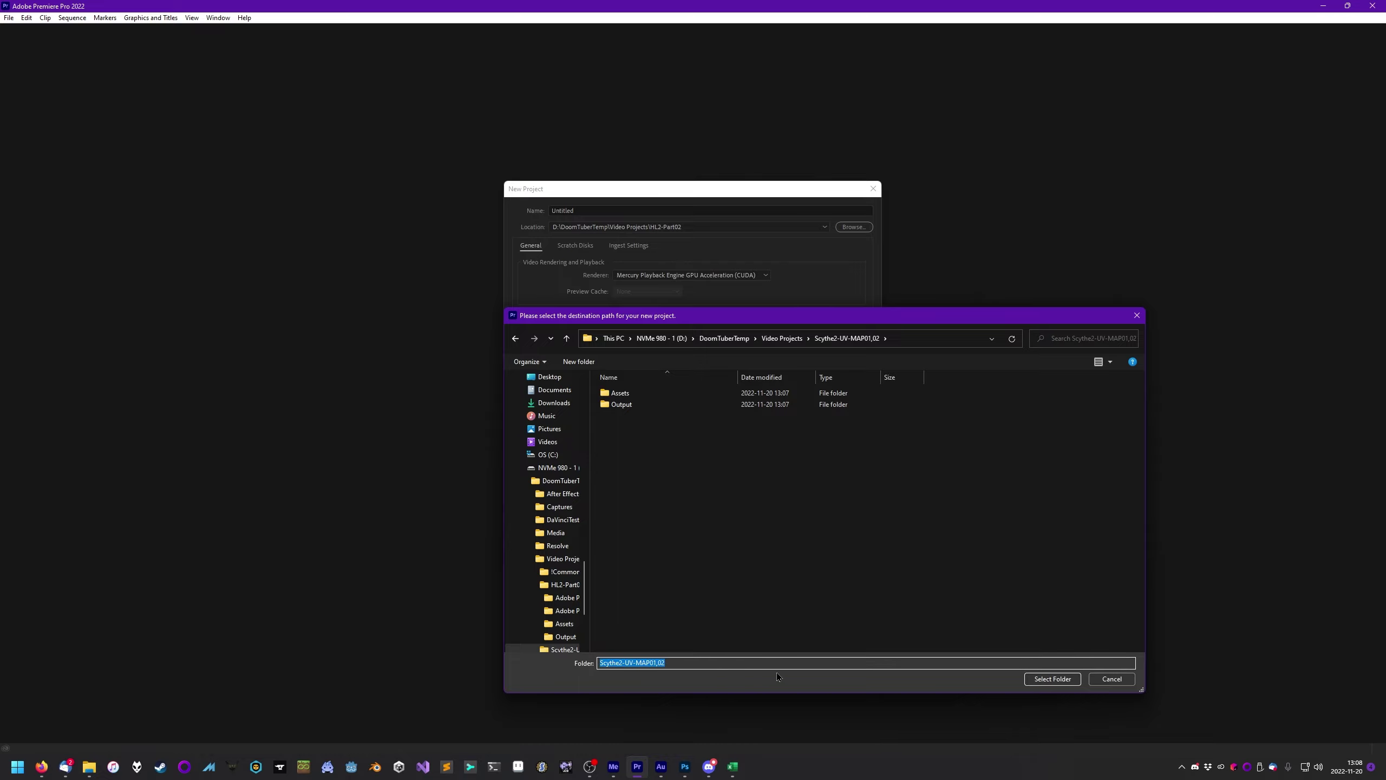
left_click(1053, 680)
Name the project Scythe2-UV-MAP01,02 and create it
left_click(530, 210)
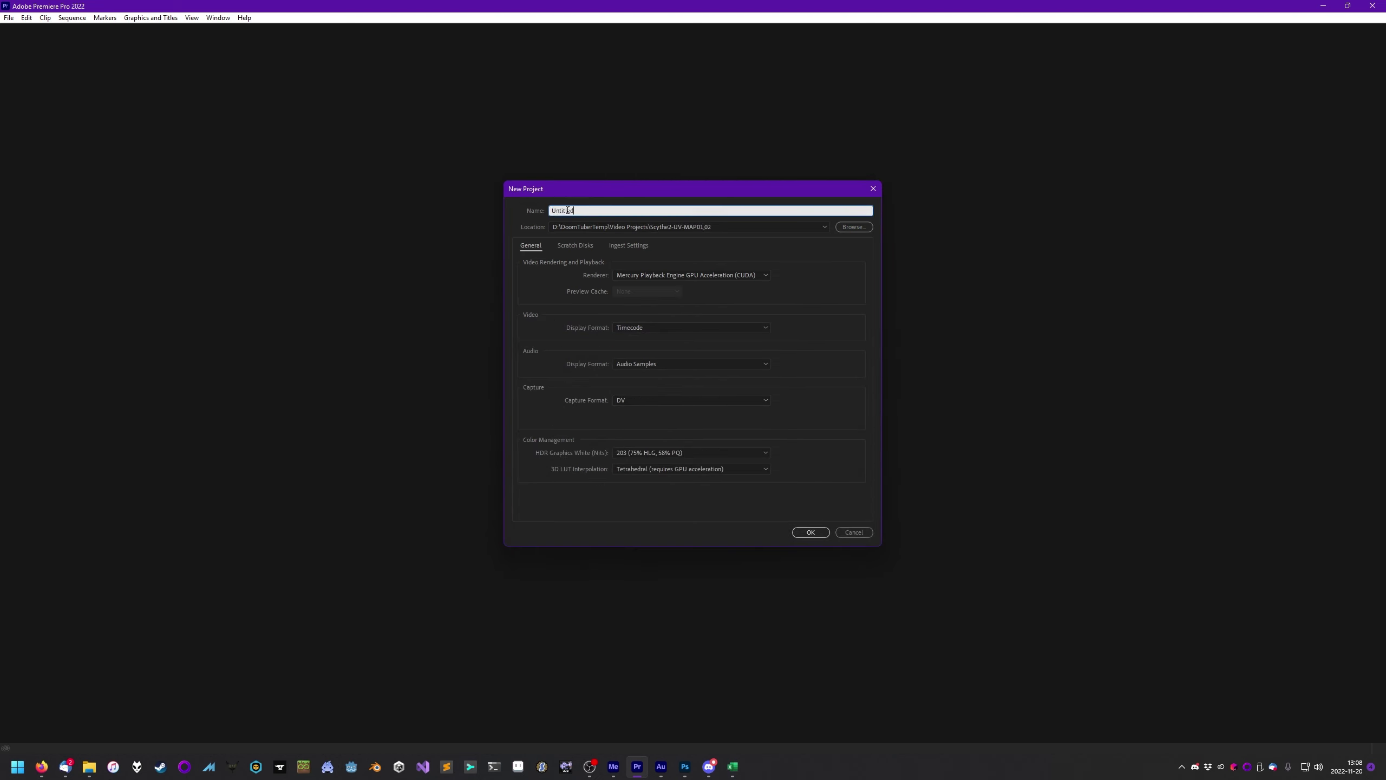
key("ctrl+v")
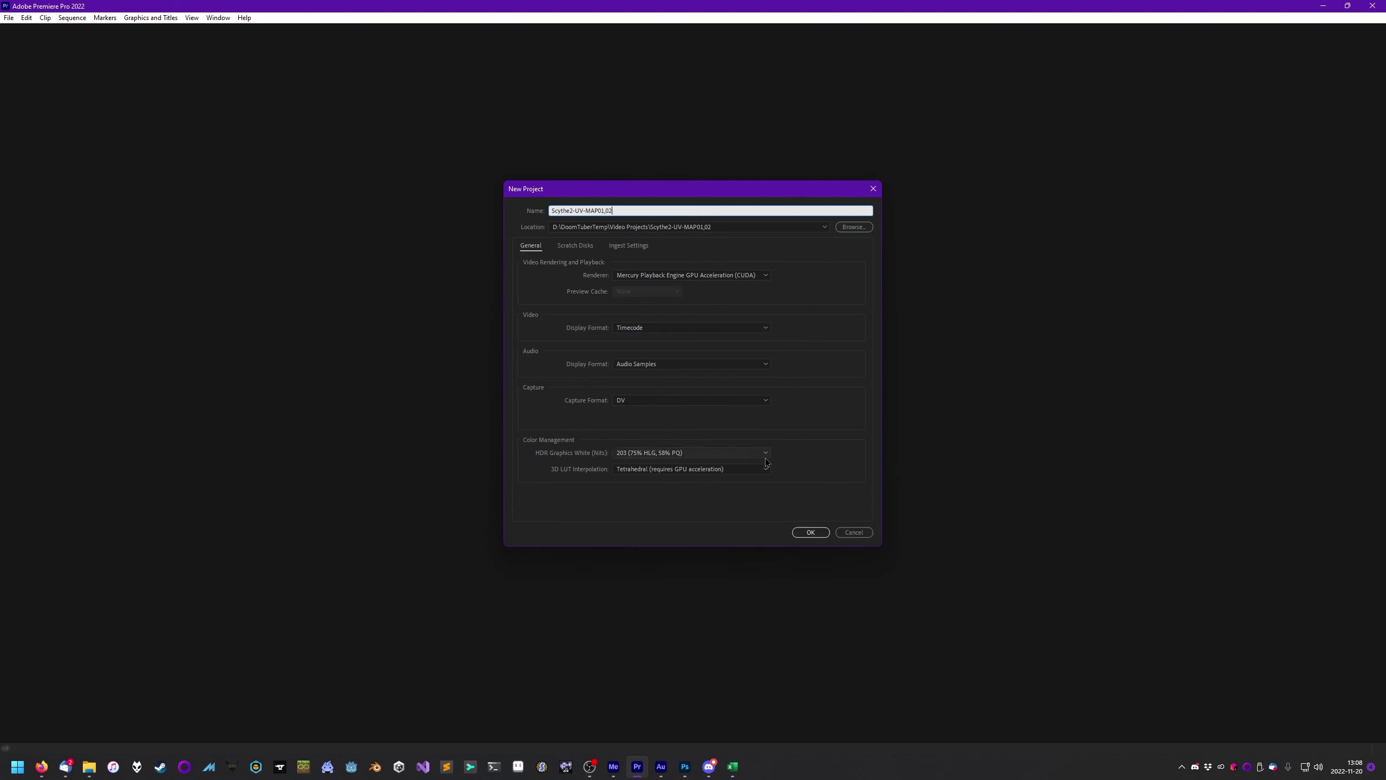
left_click(811, 532)
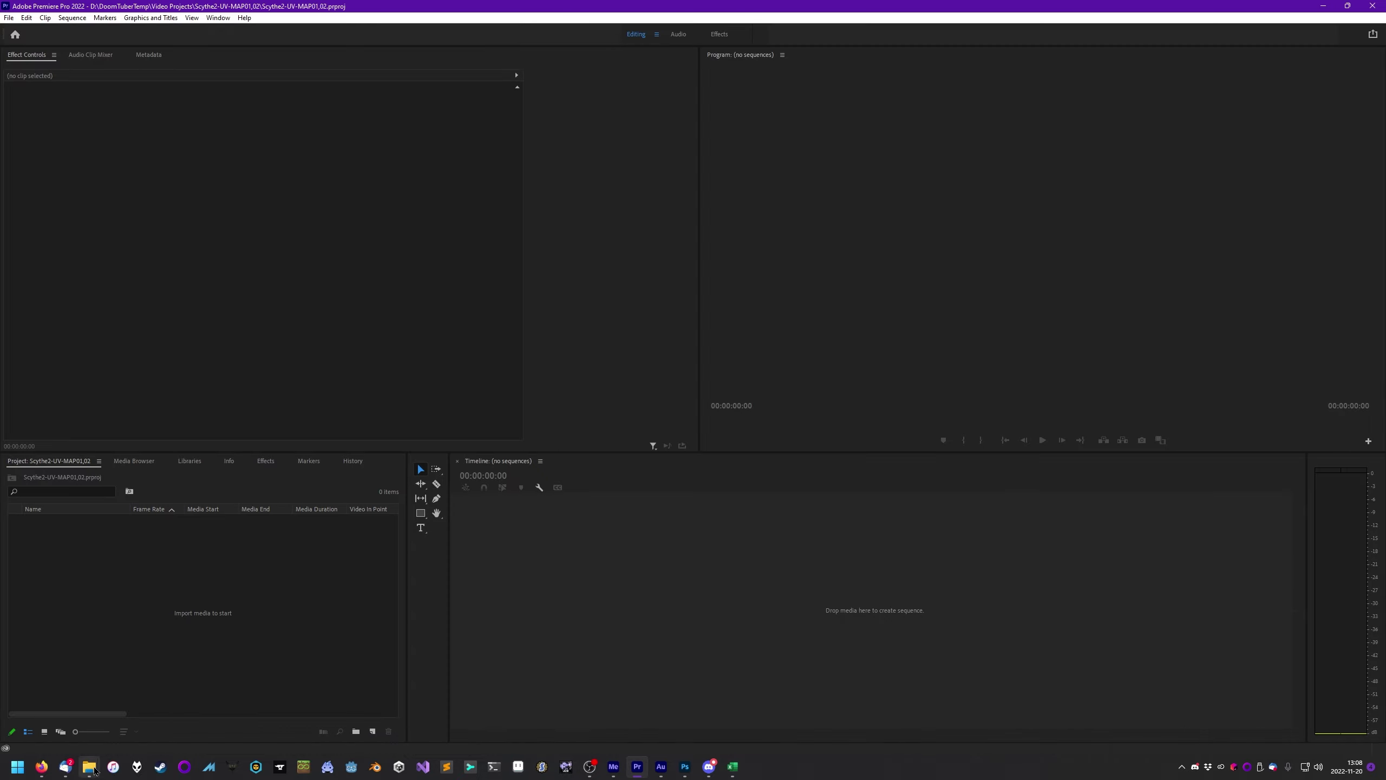
Import Scythe2-UV-MAP01,02.mp4 from Assets and build a sequence from it
mouse_move(89, 766)
mouse_move(273, 715)
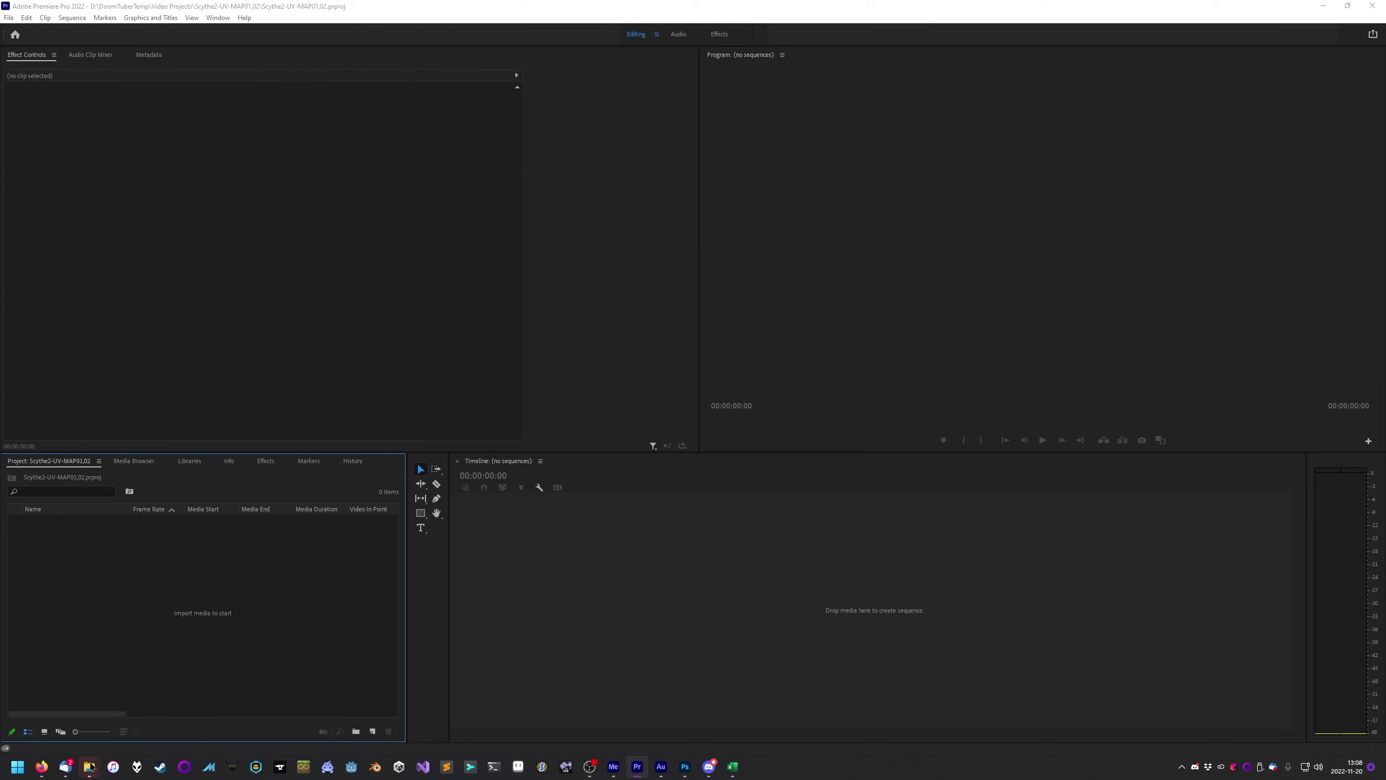
left_click(286, 717)
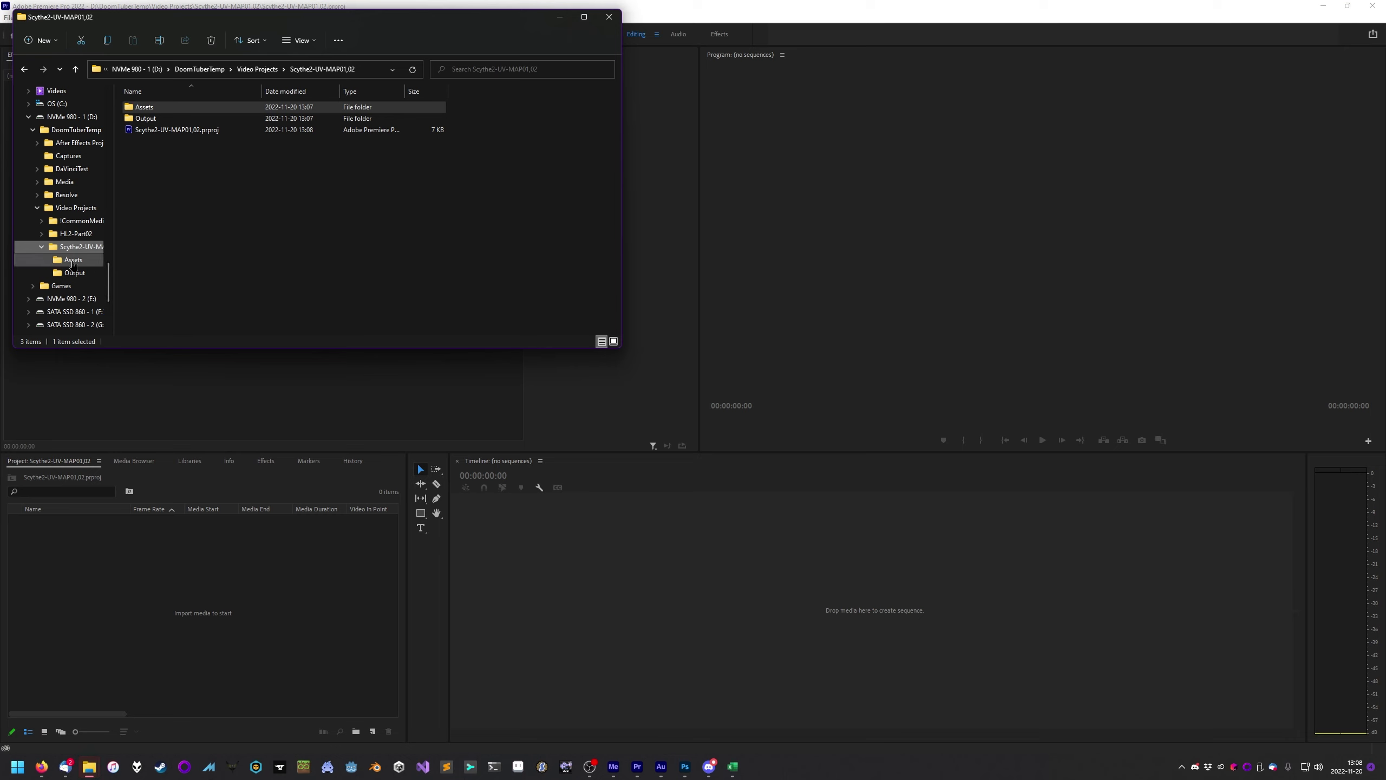
left_click(68, 260)
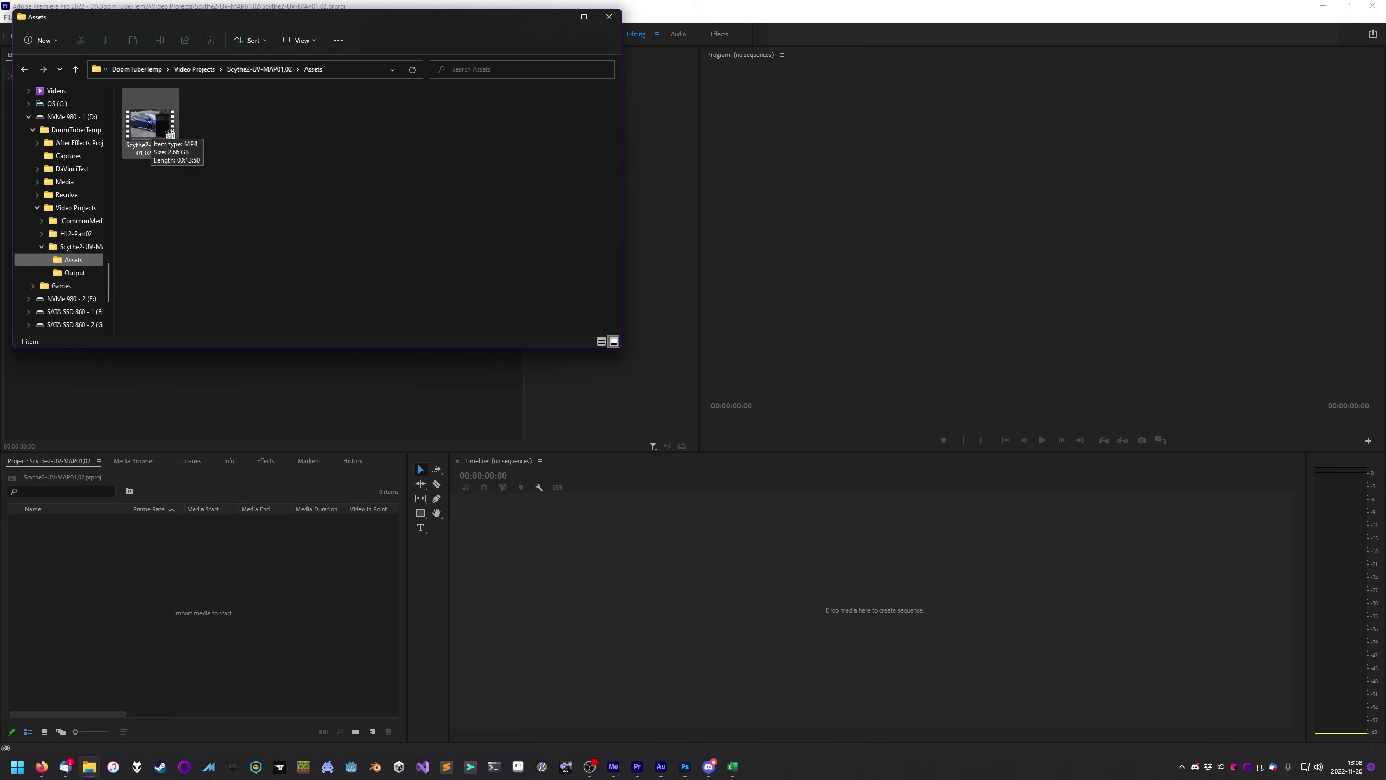
left_click_drag(155, 127, 182, 602)
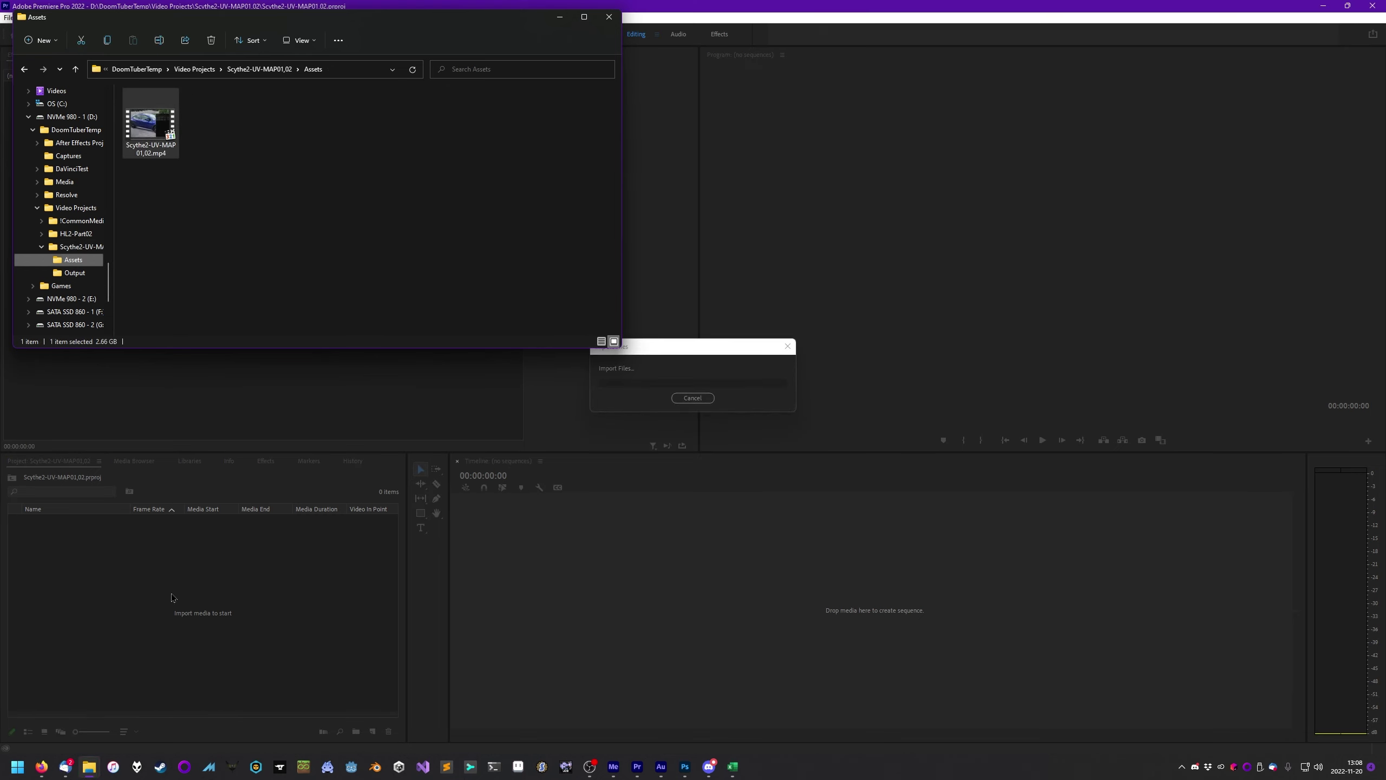
left_click_drag(262, 521, 599, 704)
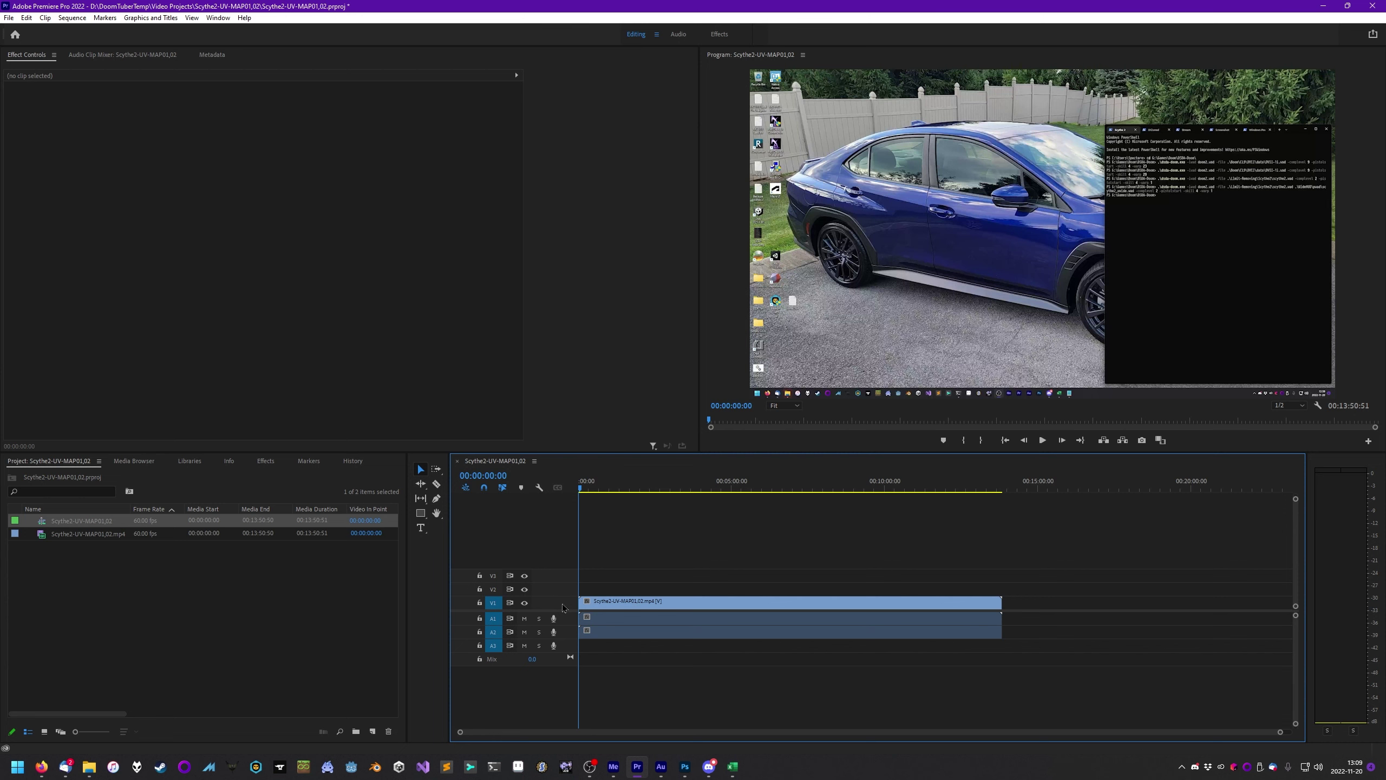
Delete the empty extra video and audio tracks, leaving V1, A1 and A2
right_click(562, 607)
left_click(603, 680)
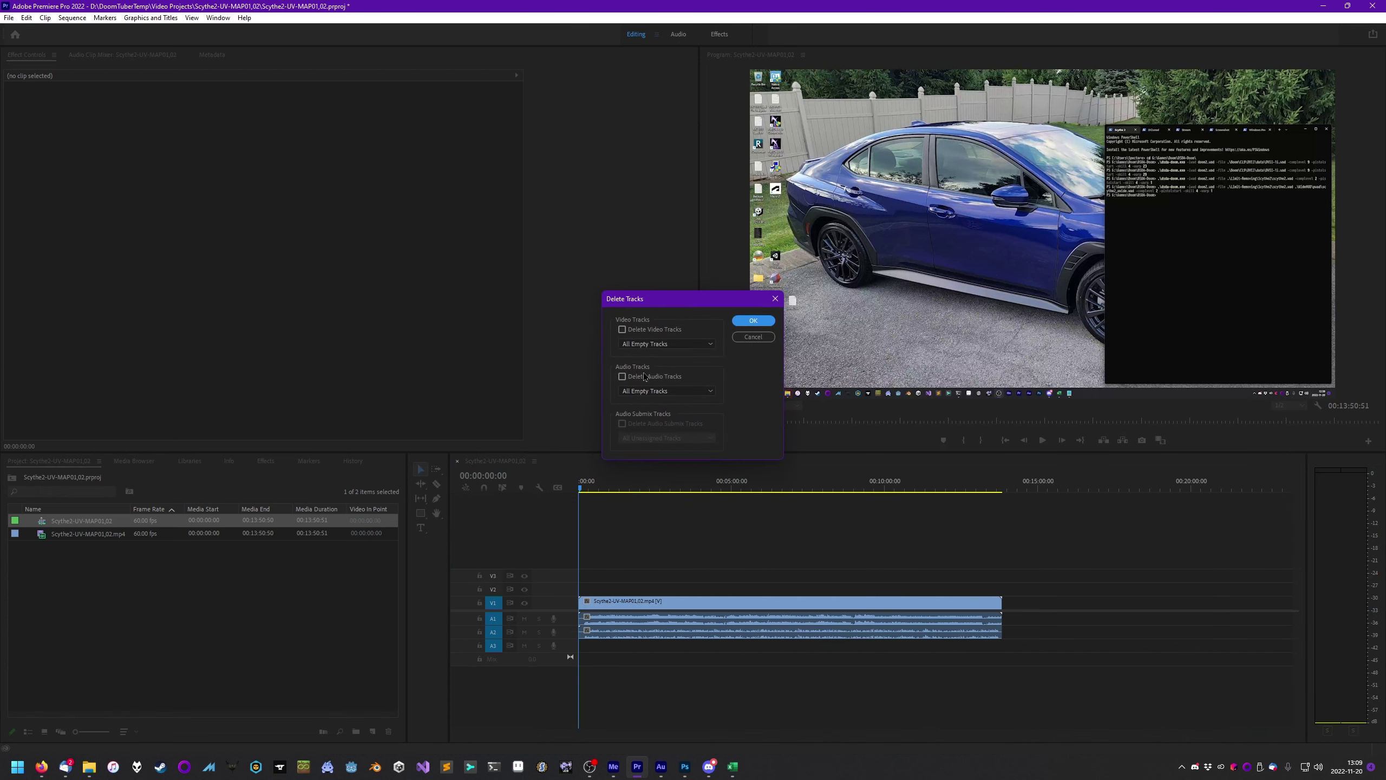
left_click(647, 381)
left_click(753, 322)
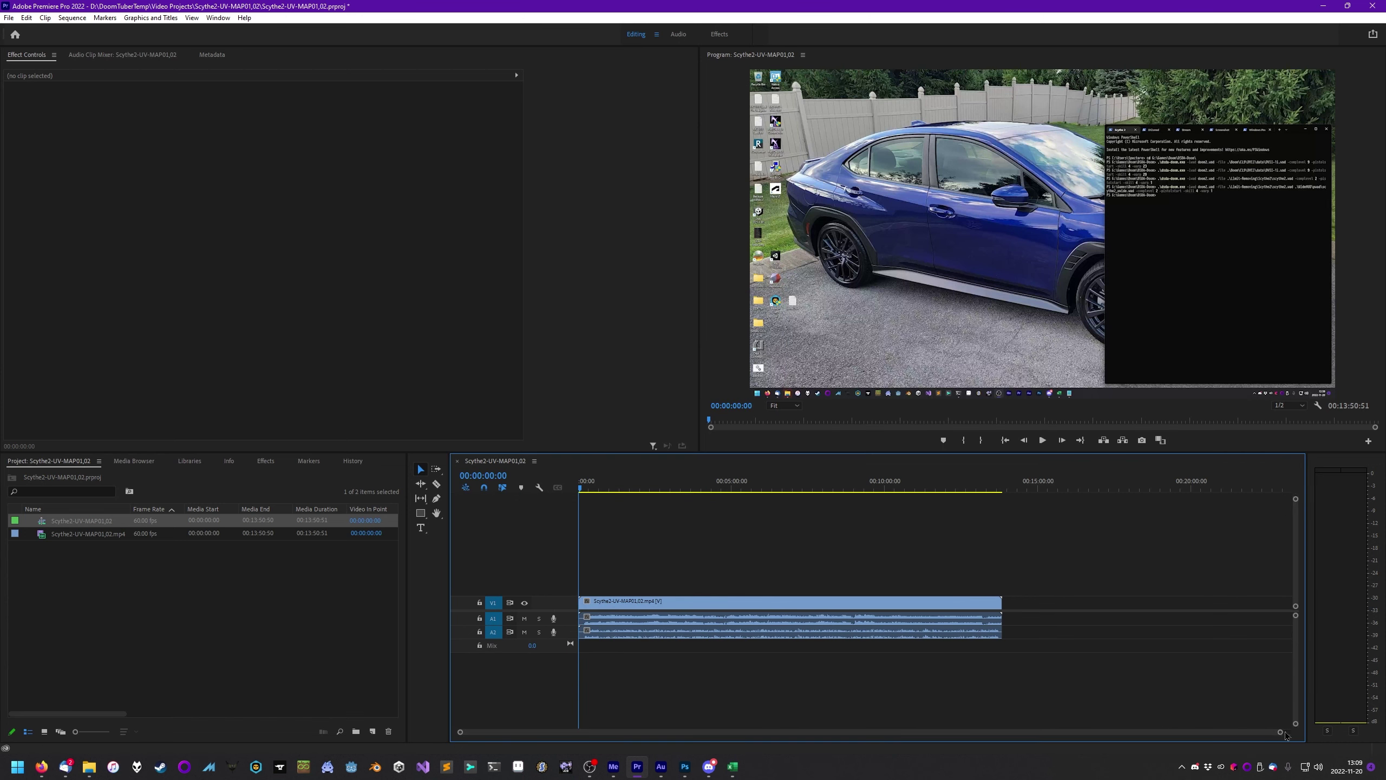
scroll(976, 743, "up", 5)
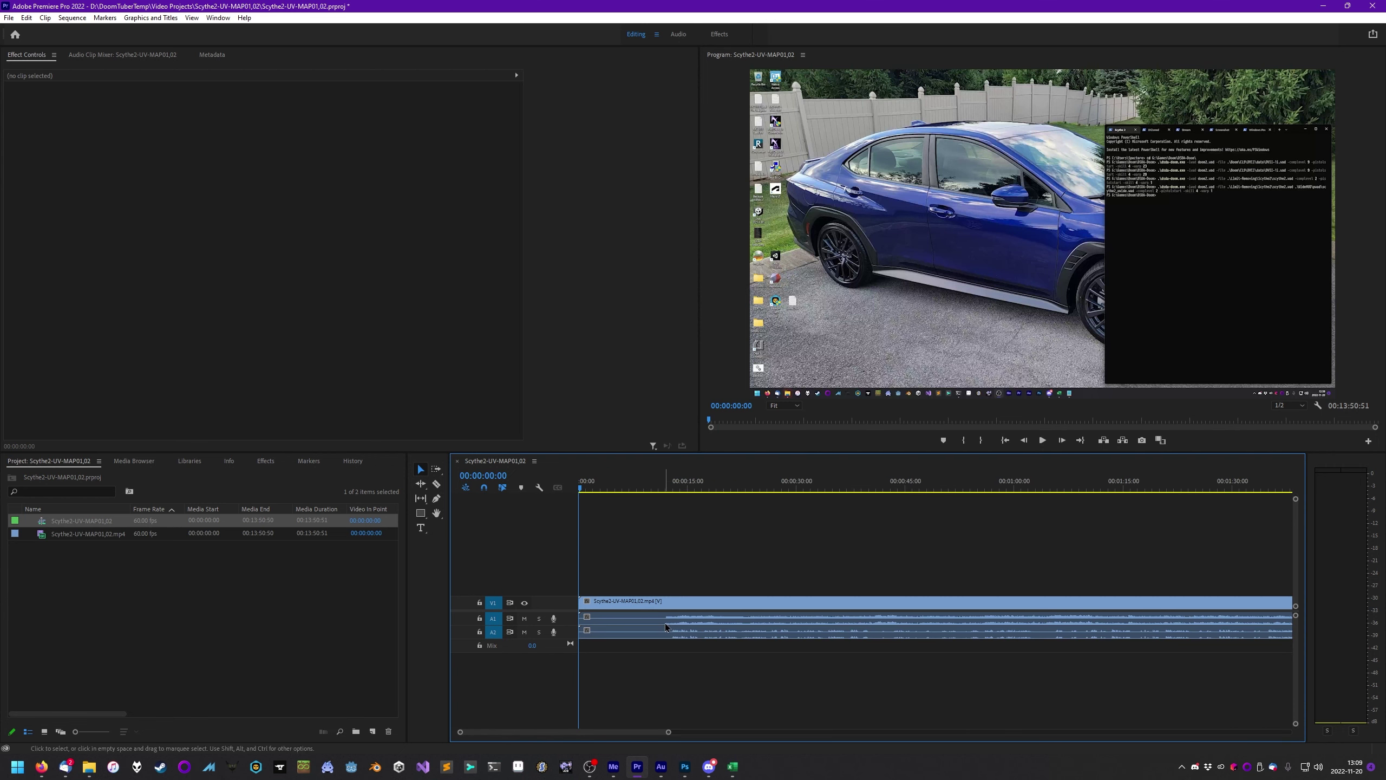
Scrub the recording to find where the gameplay begins, around 00:00:11:54
left_click(691, 625)
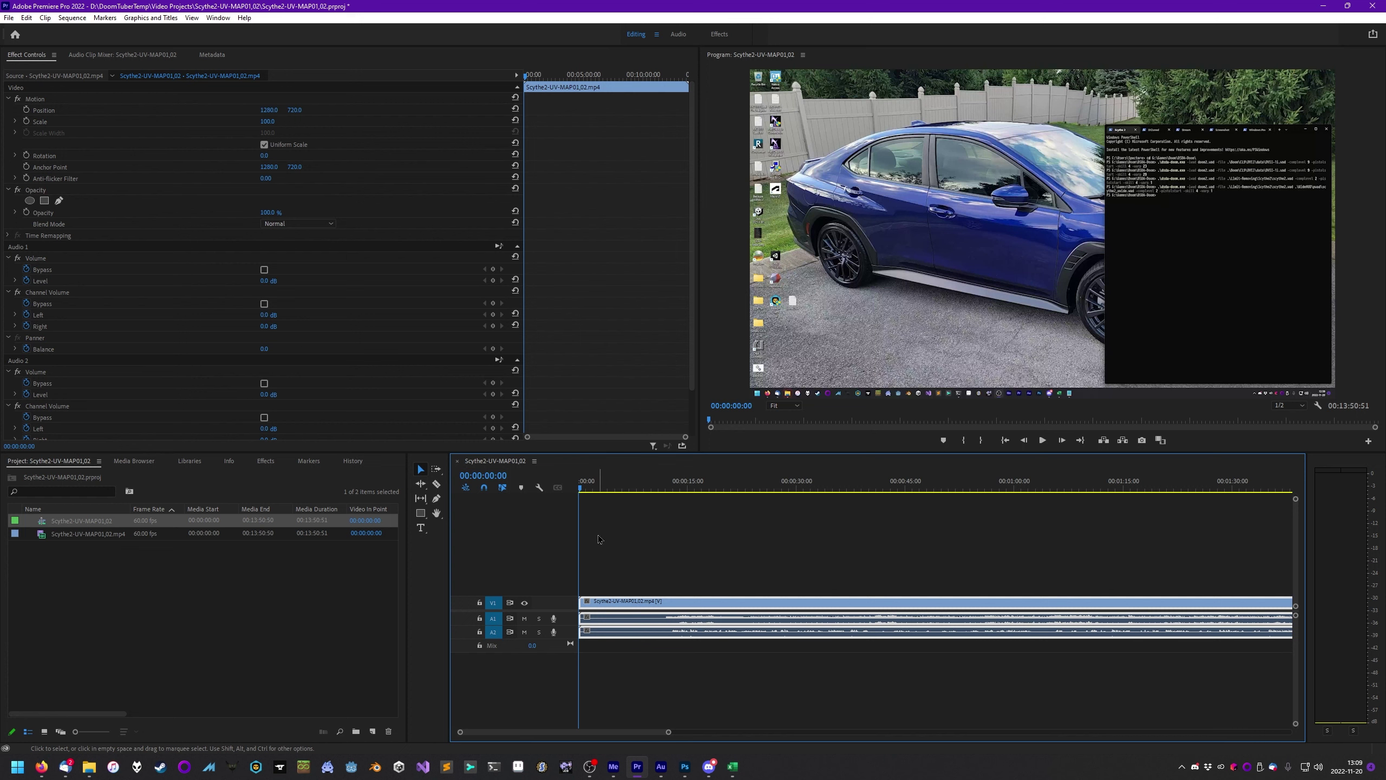
mouse_move(588, 485)
left_mouse_down()
mouse_move(609, 492)
mouse_move(580, 492)
left_mouse_up()
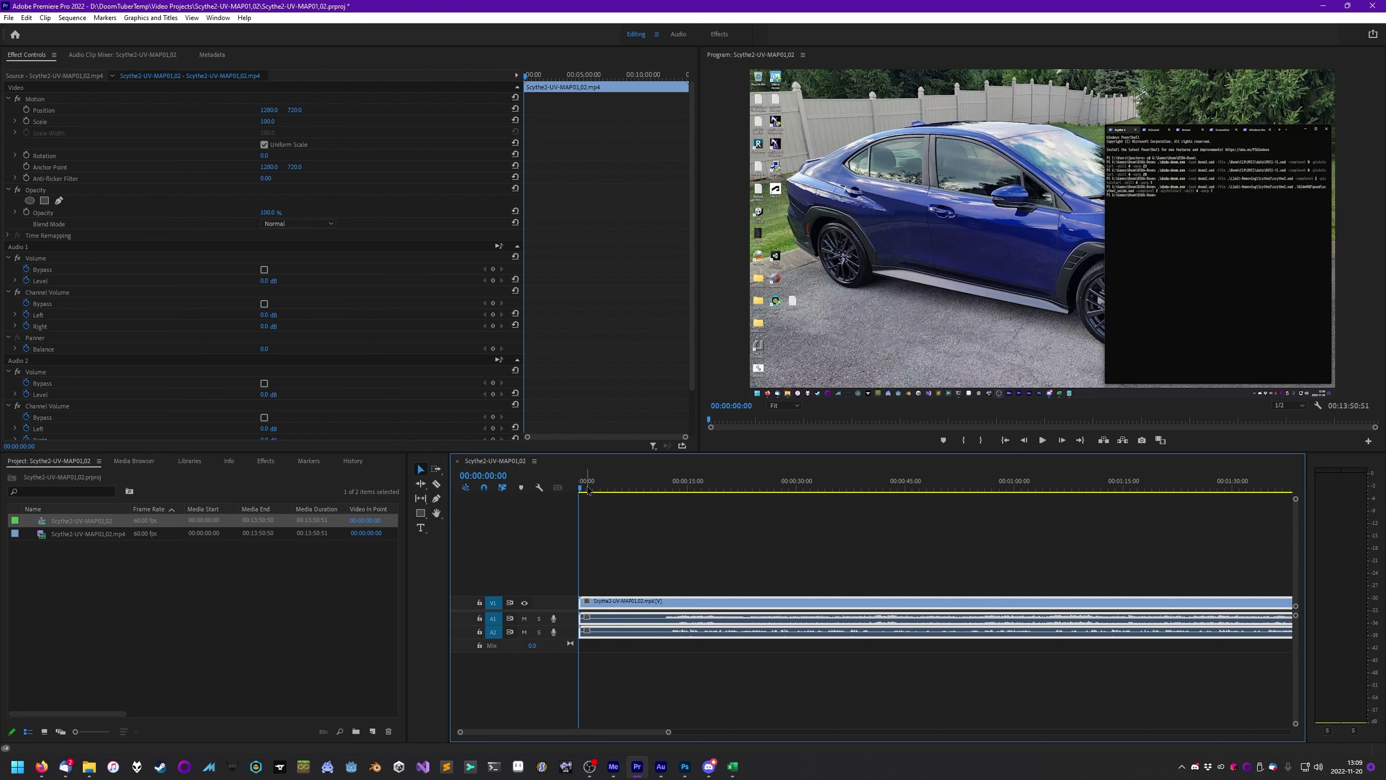
left_click_drag(581, 490, 661, 490)
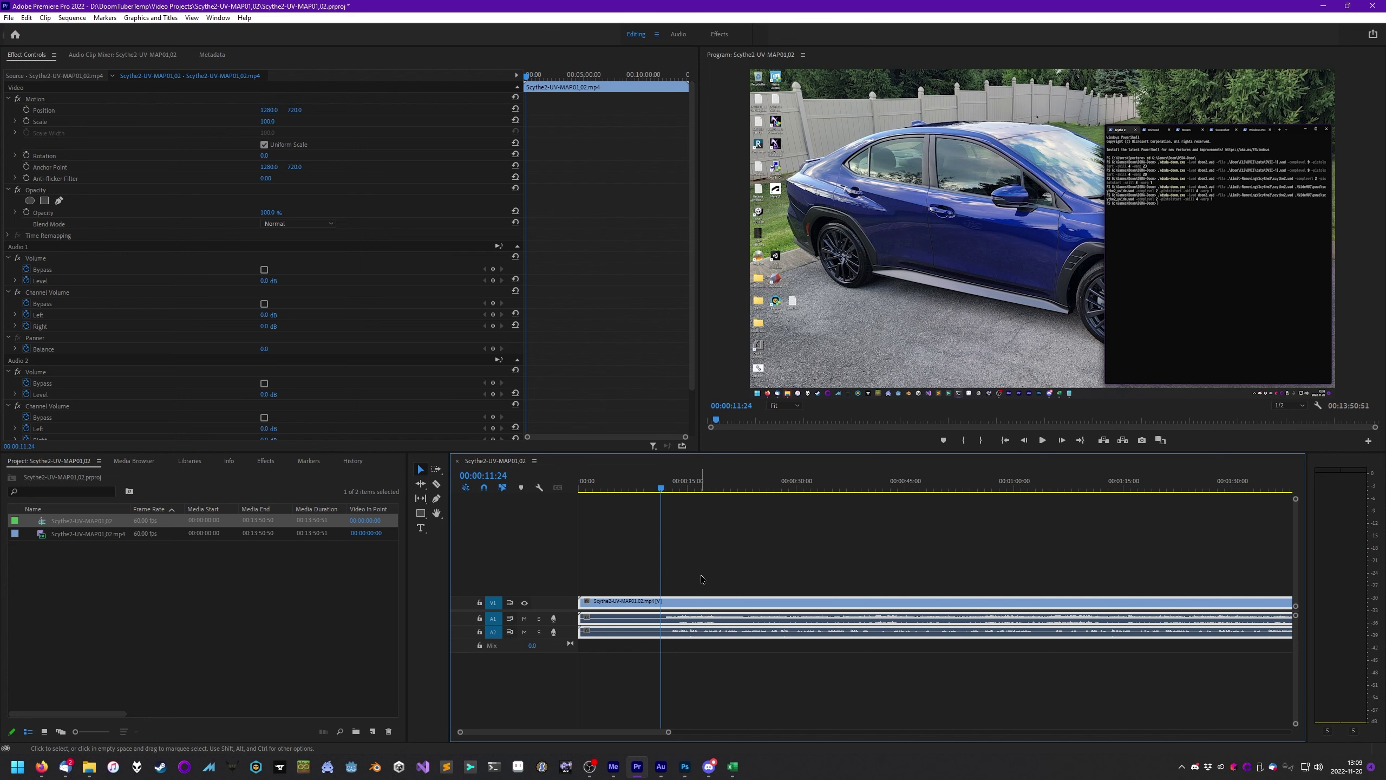
left_click_drag(668, 732, 599, 735)
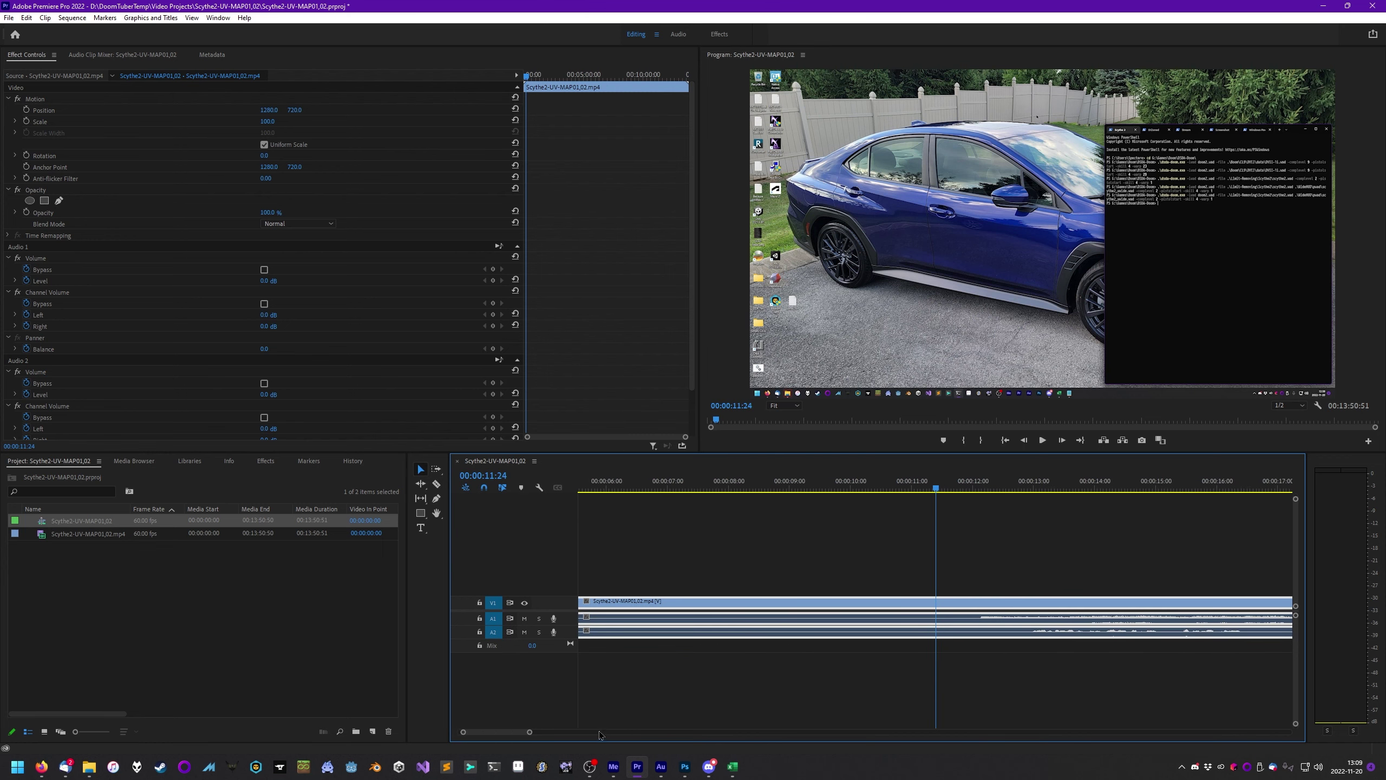
left_click(940, 489)
left_click_drag(940, 489, 967, 493)
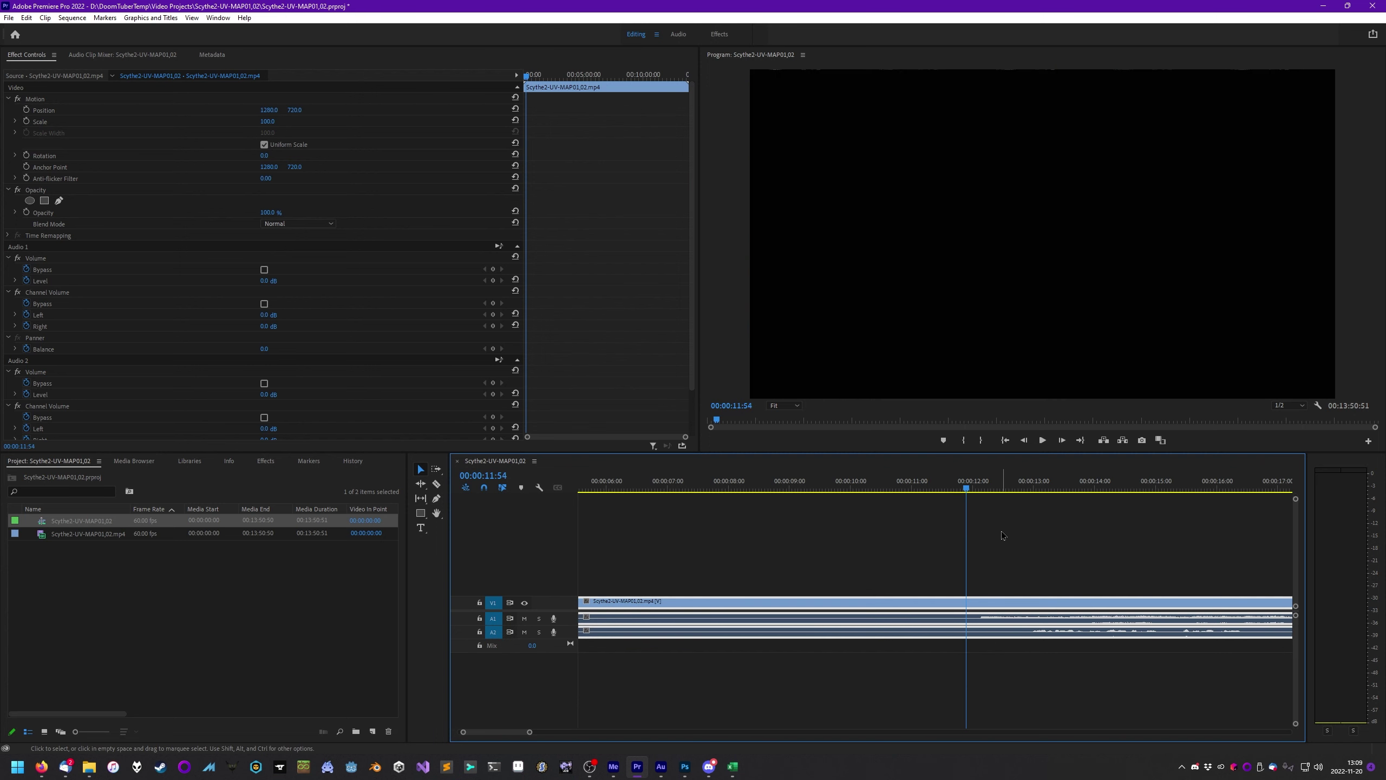
Razor the clip at that frame, delete the opening part, and slide the rest to the start
key("c")
left_click(971, 616)
key("v")
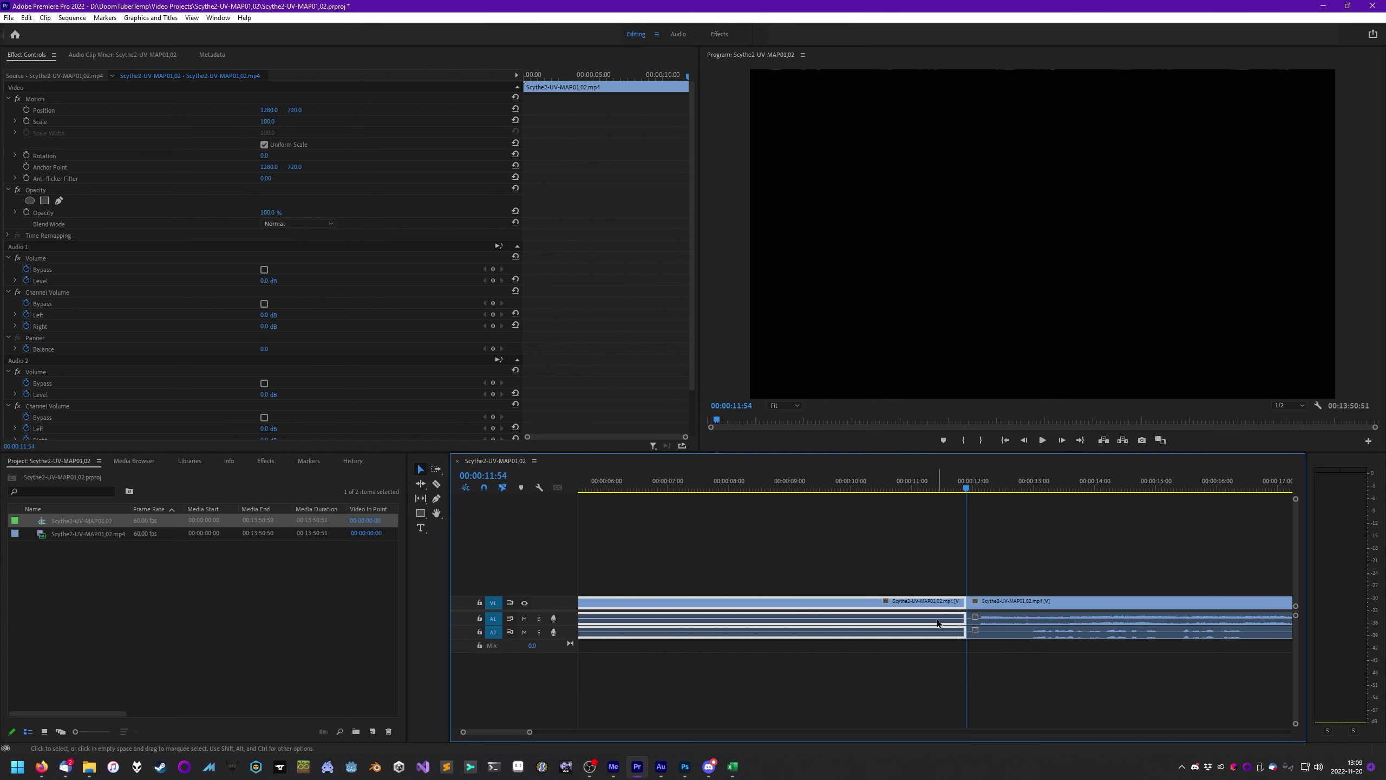
key("Delete")
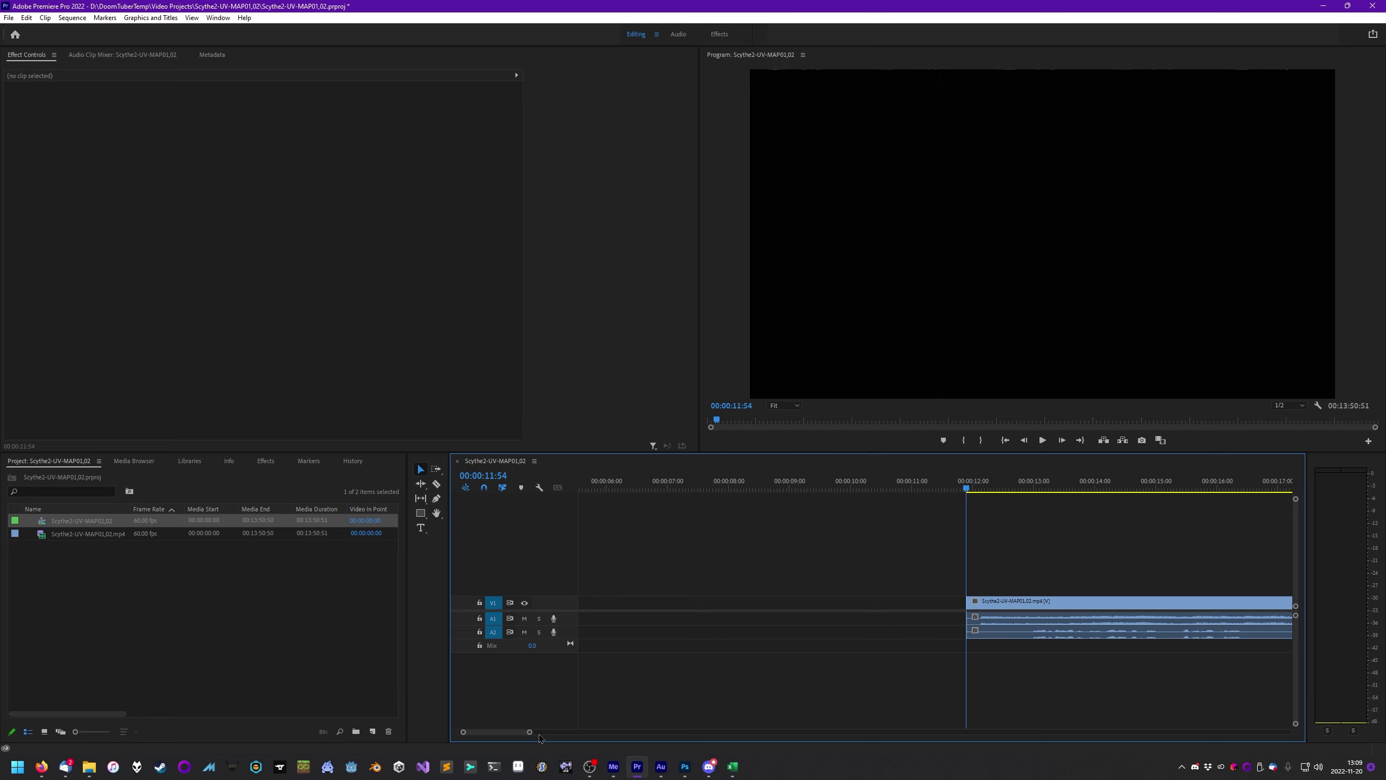
left_click_drag(530, 731, 595, 732)
left_click_drag(1011, 611, 813, 609)
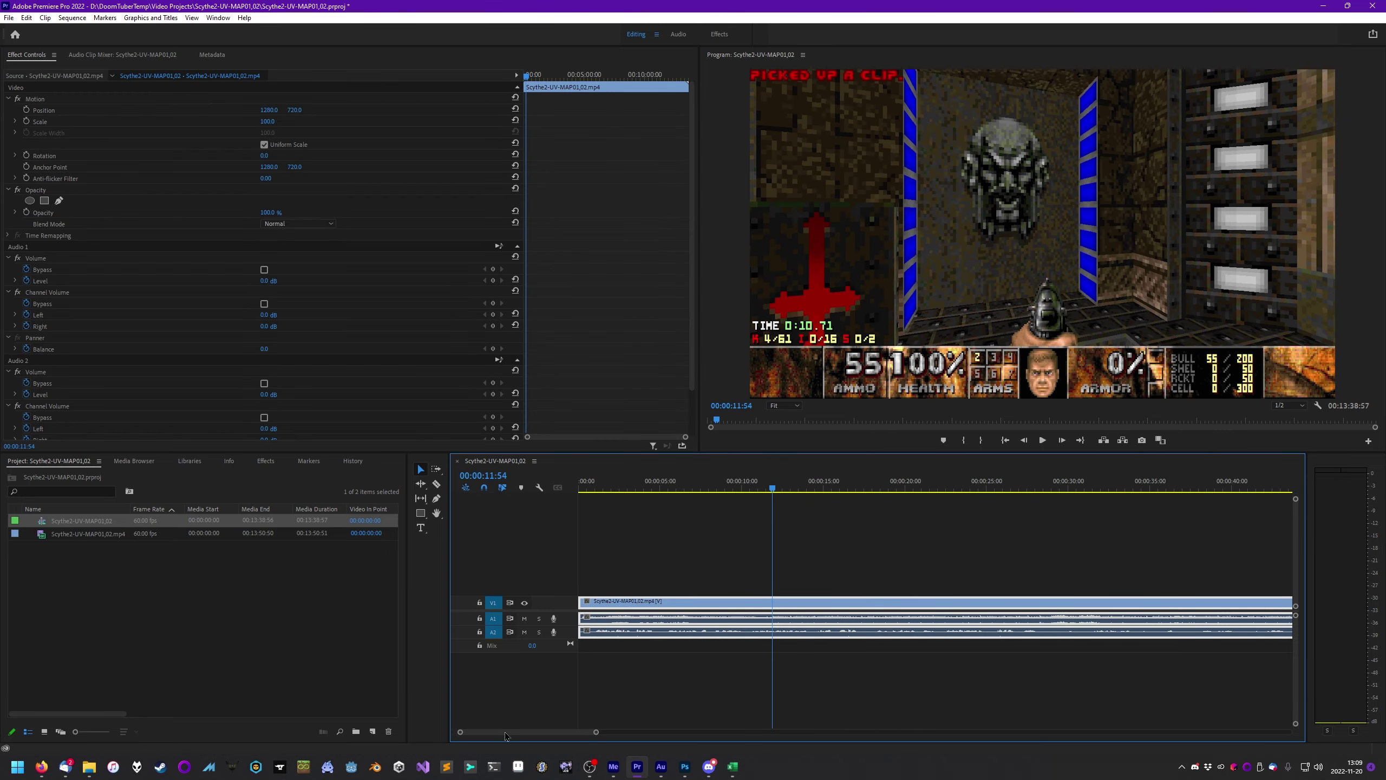
Play the level-finished ending near 13:30 with A2 soloed, checking the audio output device
left_click_drag(504, 735, 894, 704)
left_click(901, 495)
mouse_move(990, 732)
left_mouse_down()
mouse_move(950, 737)
mouse_move(964, 732)
left_mouse_up()
left_click(539, 633)
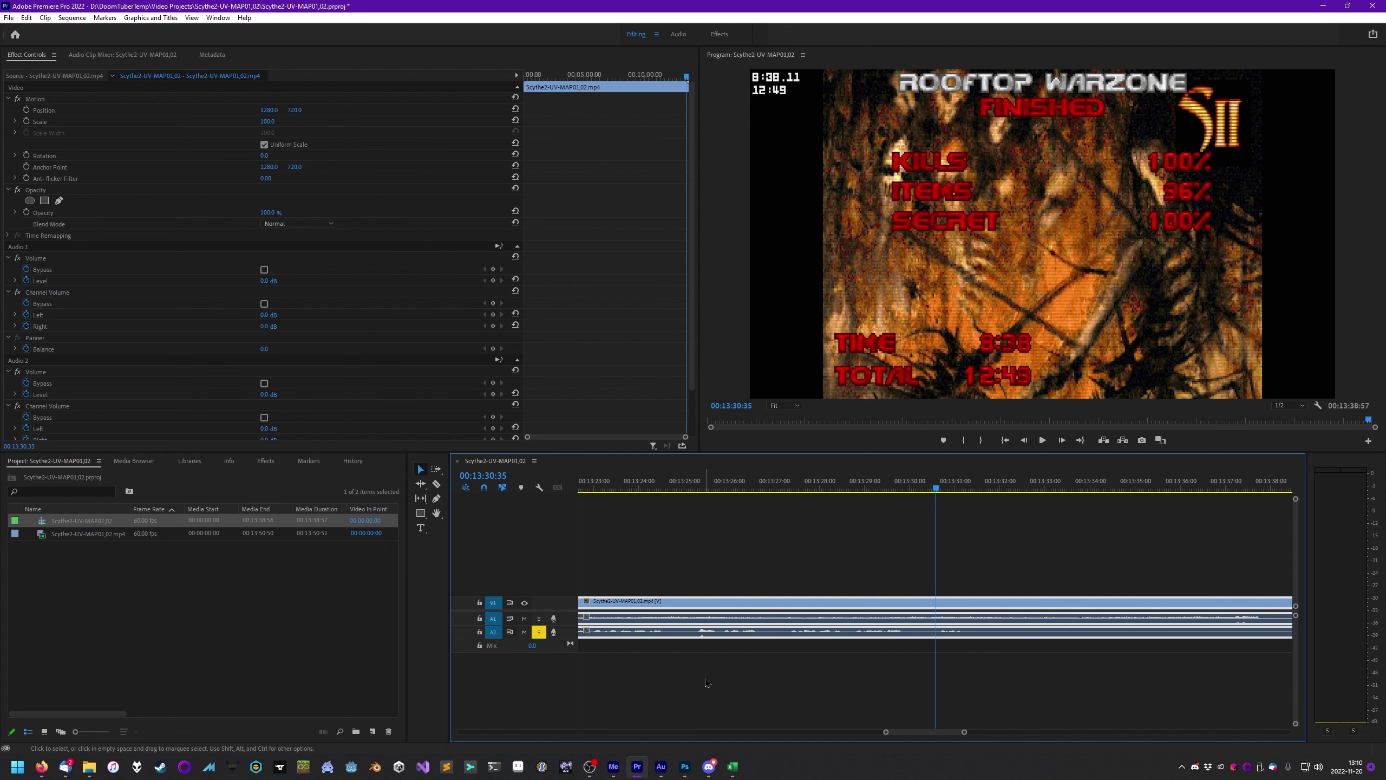
key("space")
key("space")
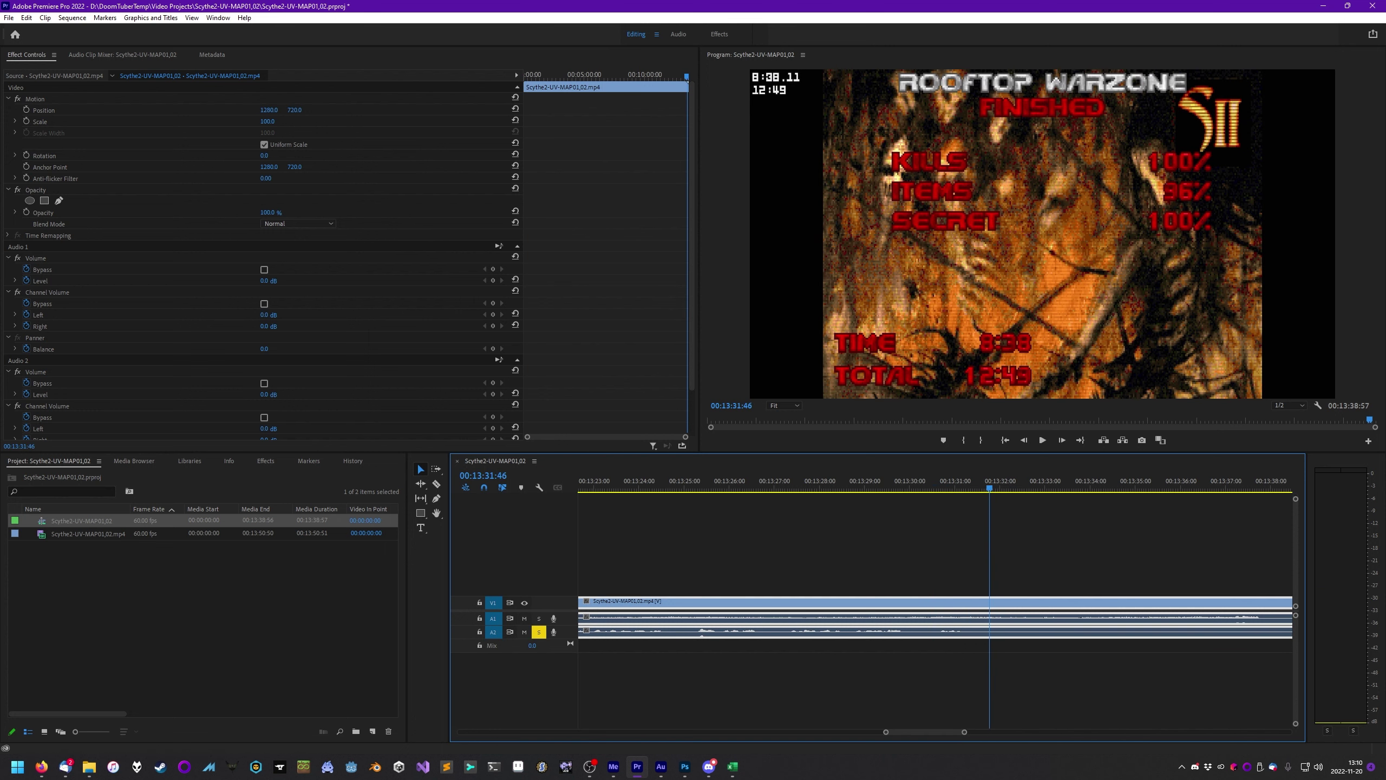
left_click(1312, 767)
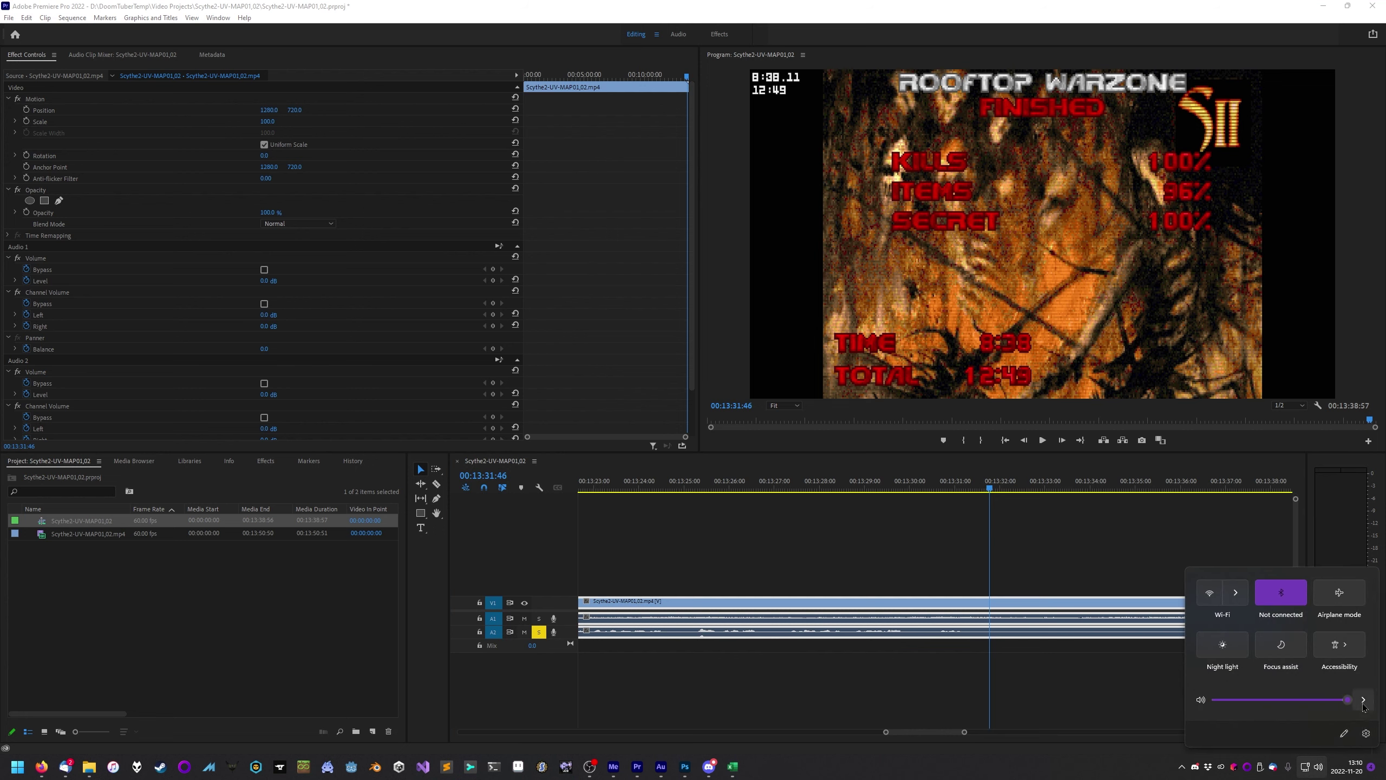
left_click(1363, 701)
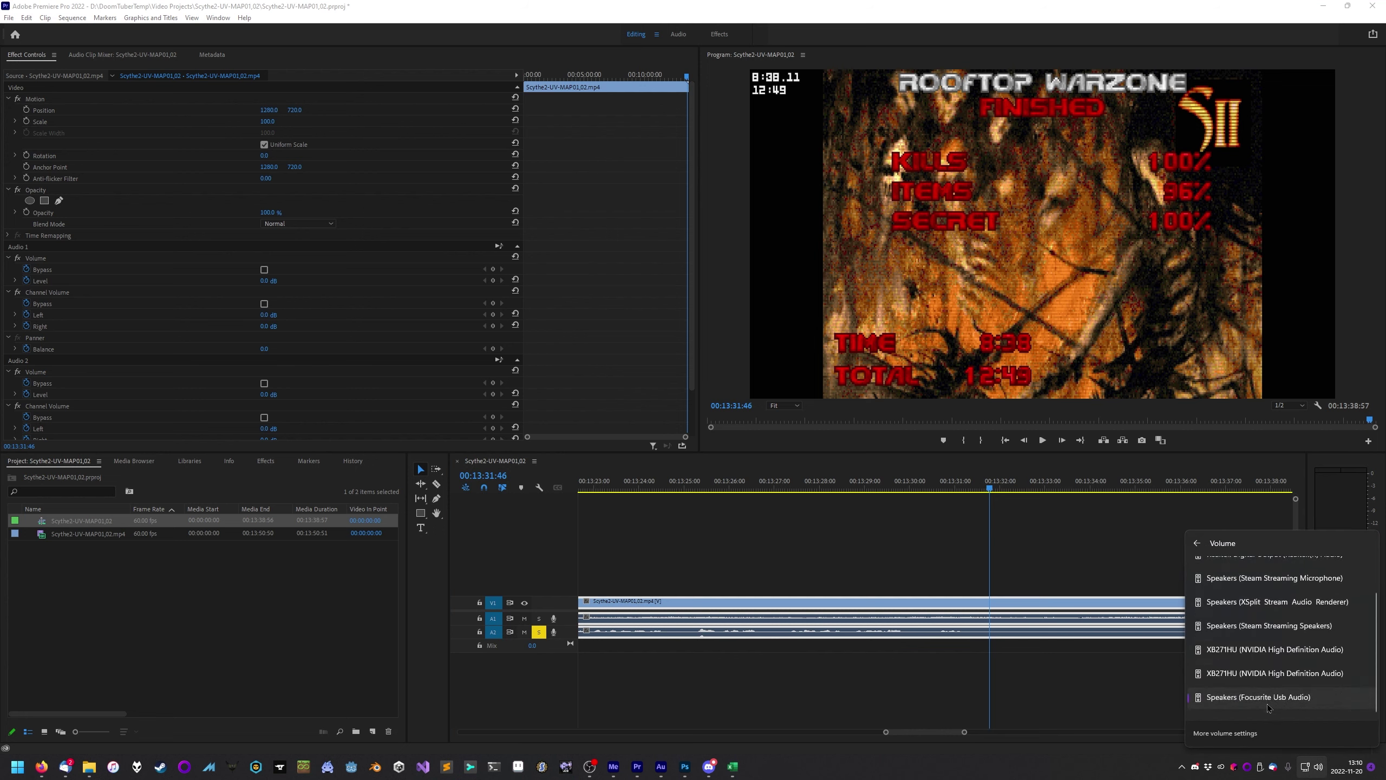
left_click(910, 737)
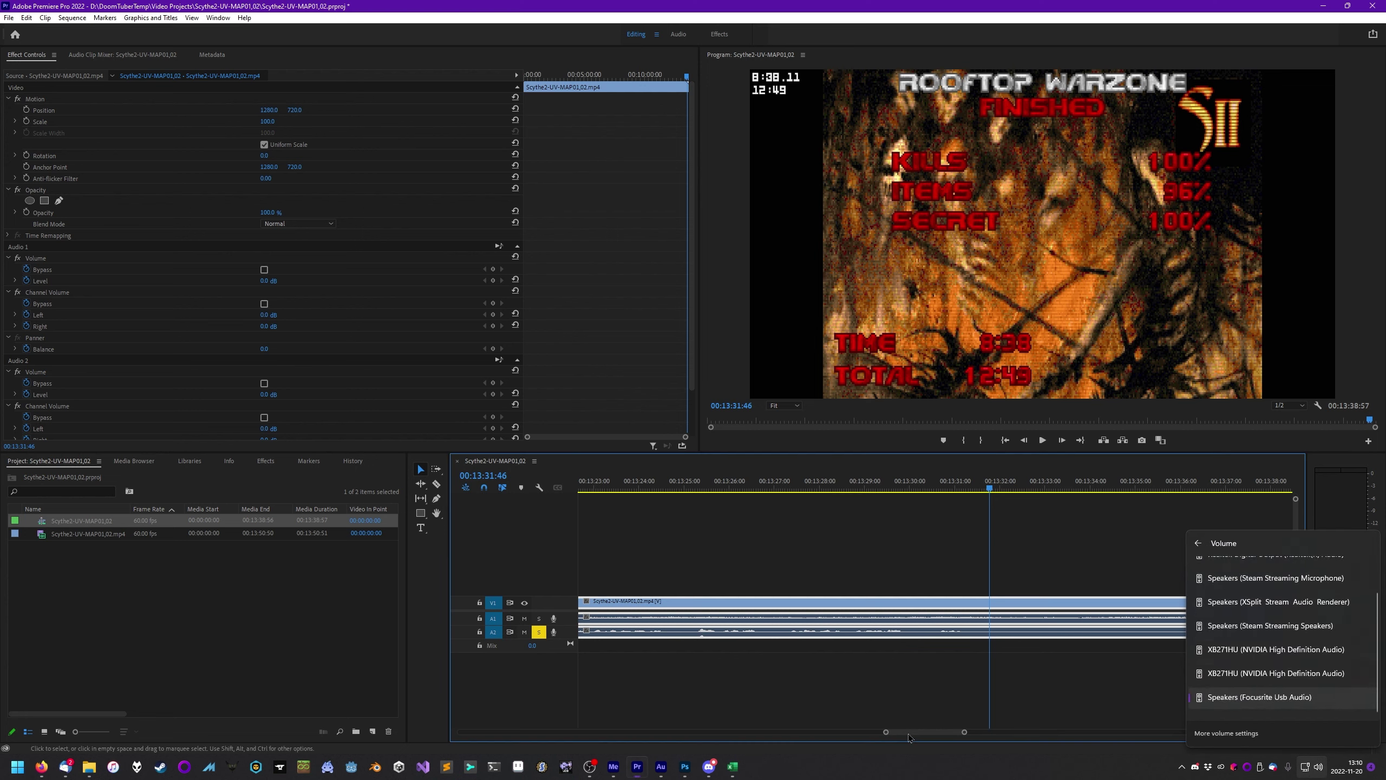
scroll(910, 738, "down", 2)
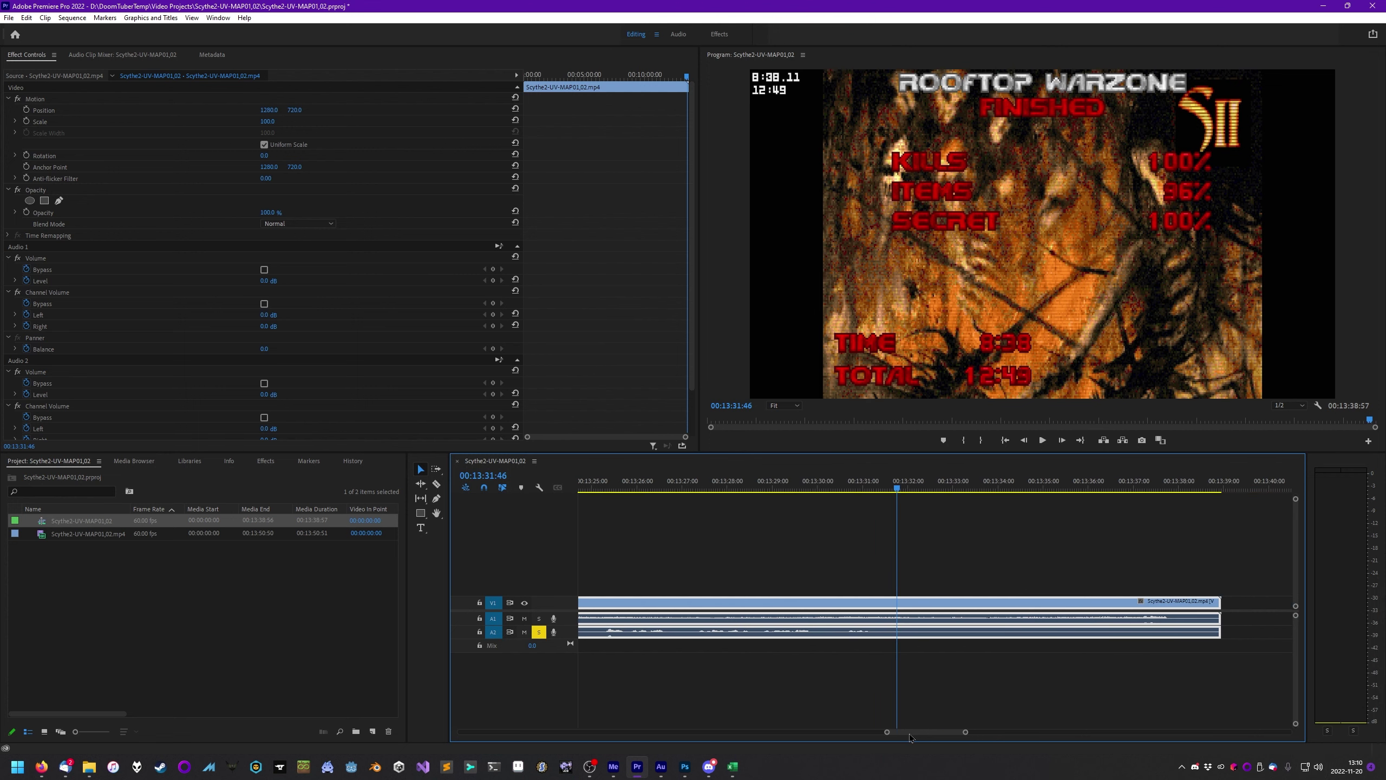
Cut the clip at 00:13:31:49, delete the remainder, and add default fade transitions
left_click(900, 490)
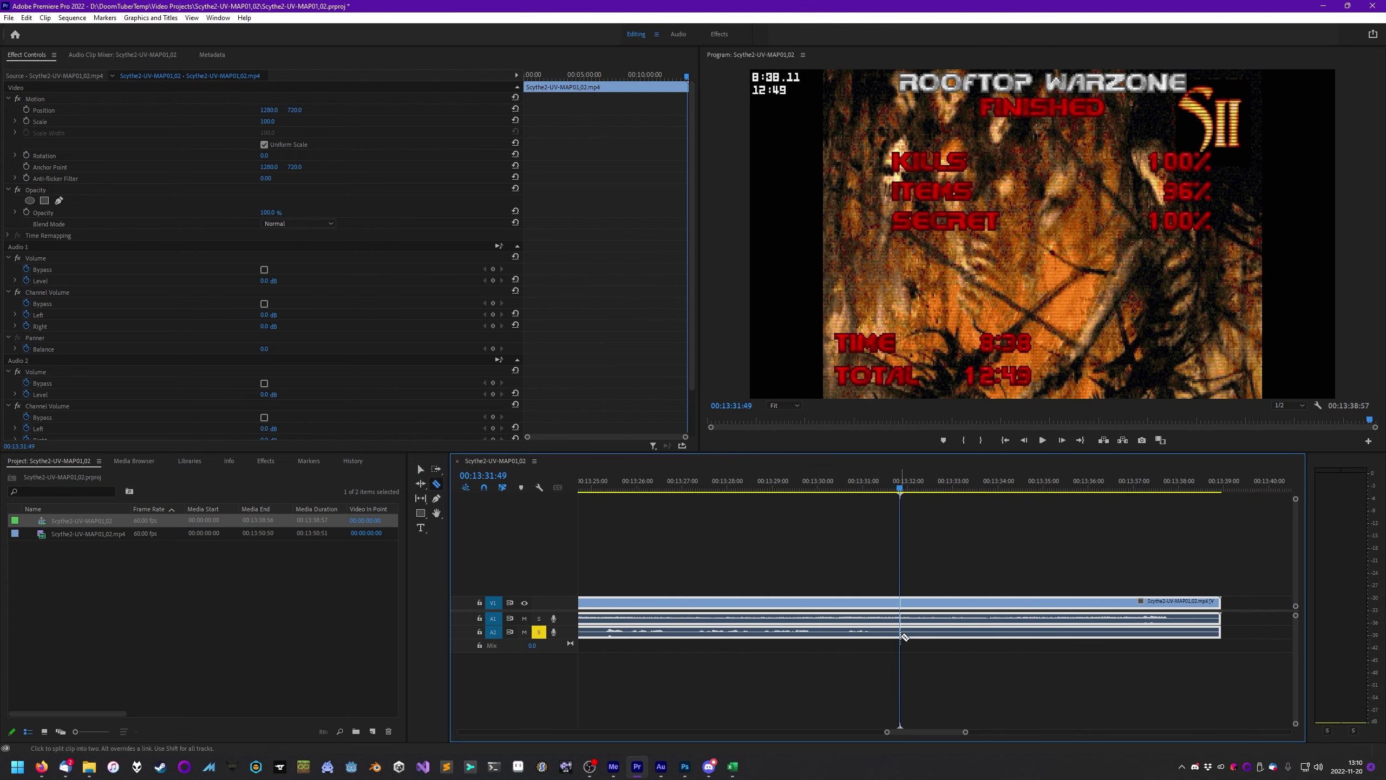
key("ctrl+k")
left_click(946, 632)
key("Delete")
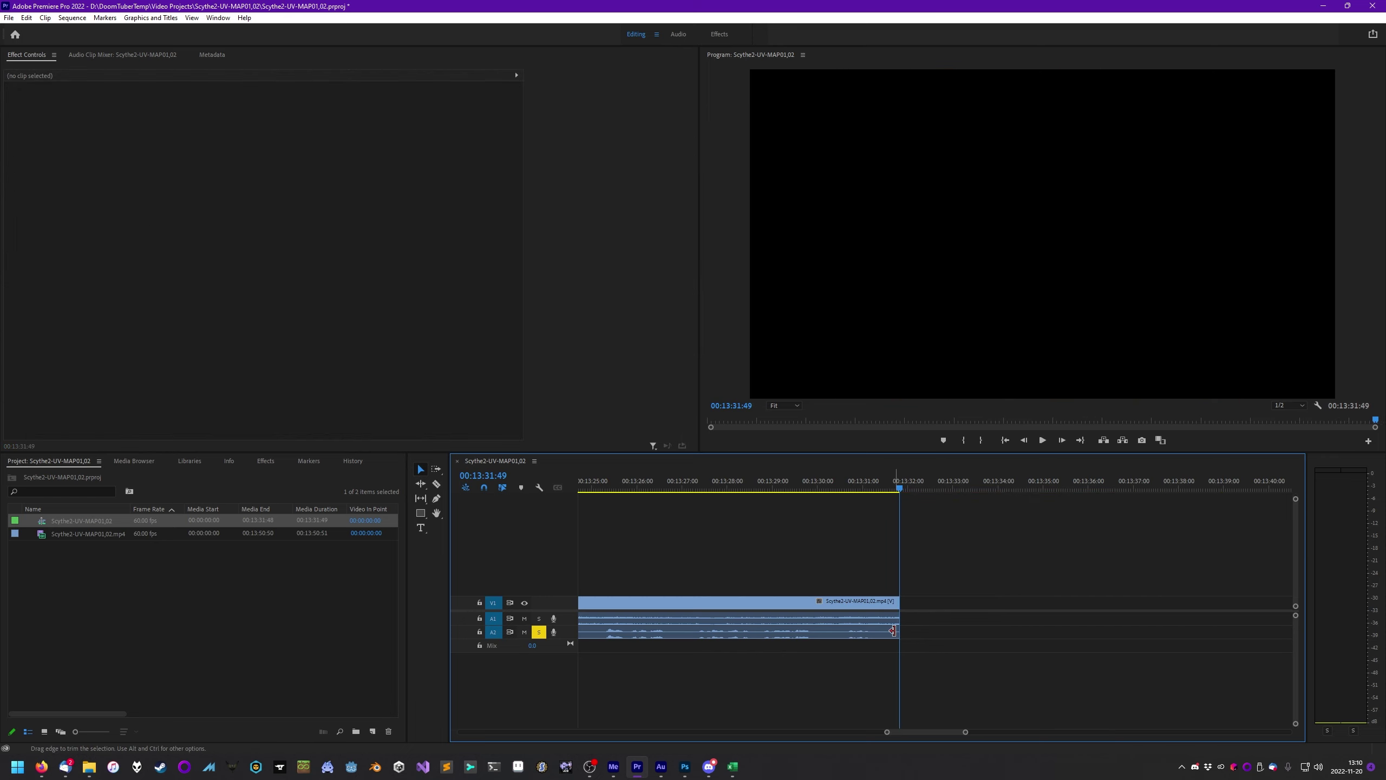
right_click(898, 638)
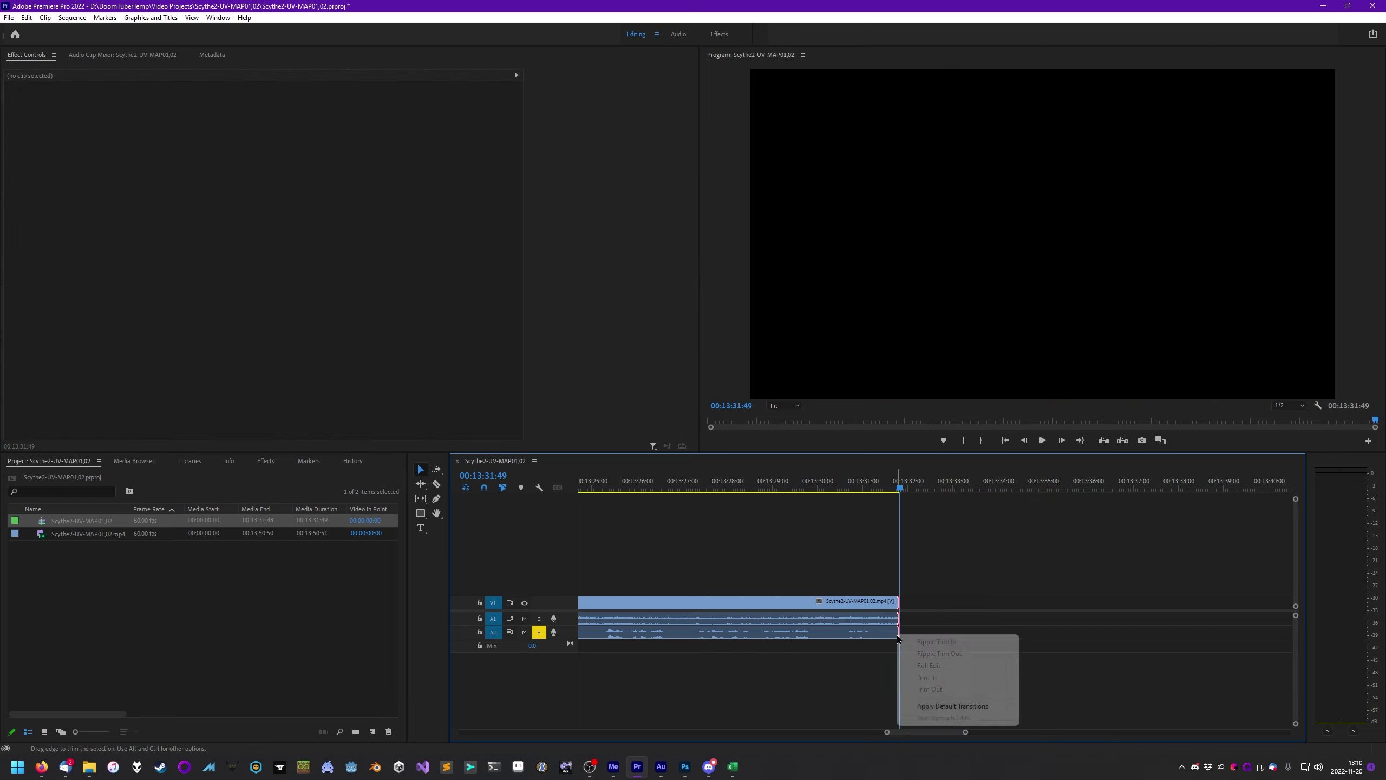
left_click(948, 706)
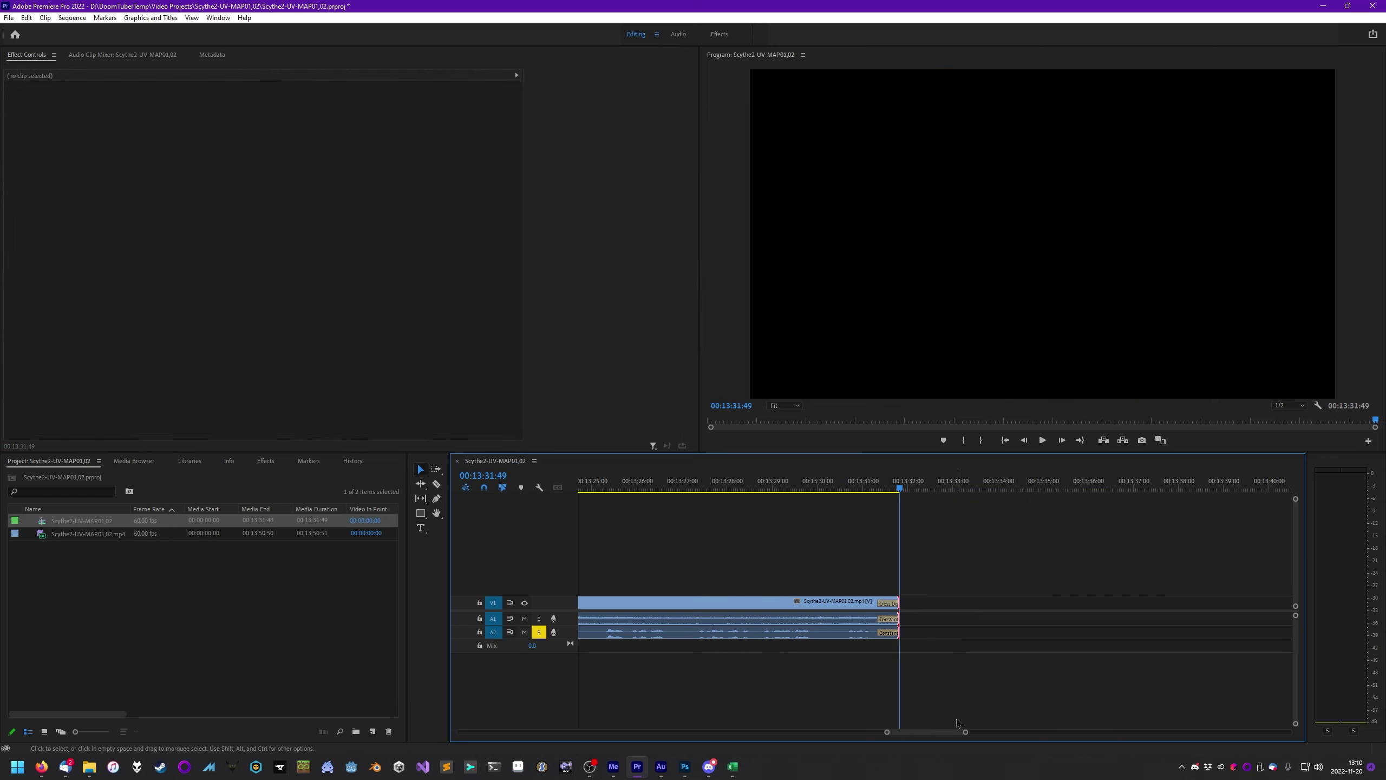
Extend the clip's ending slightly to a 00:13:32:11 duration and replay the fade
left_click(846, 485)
left_click_drag(899, 631, 919, 633)
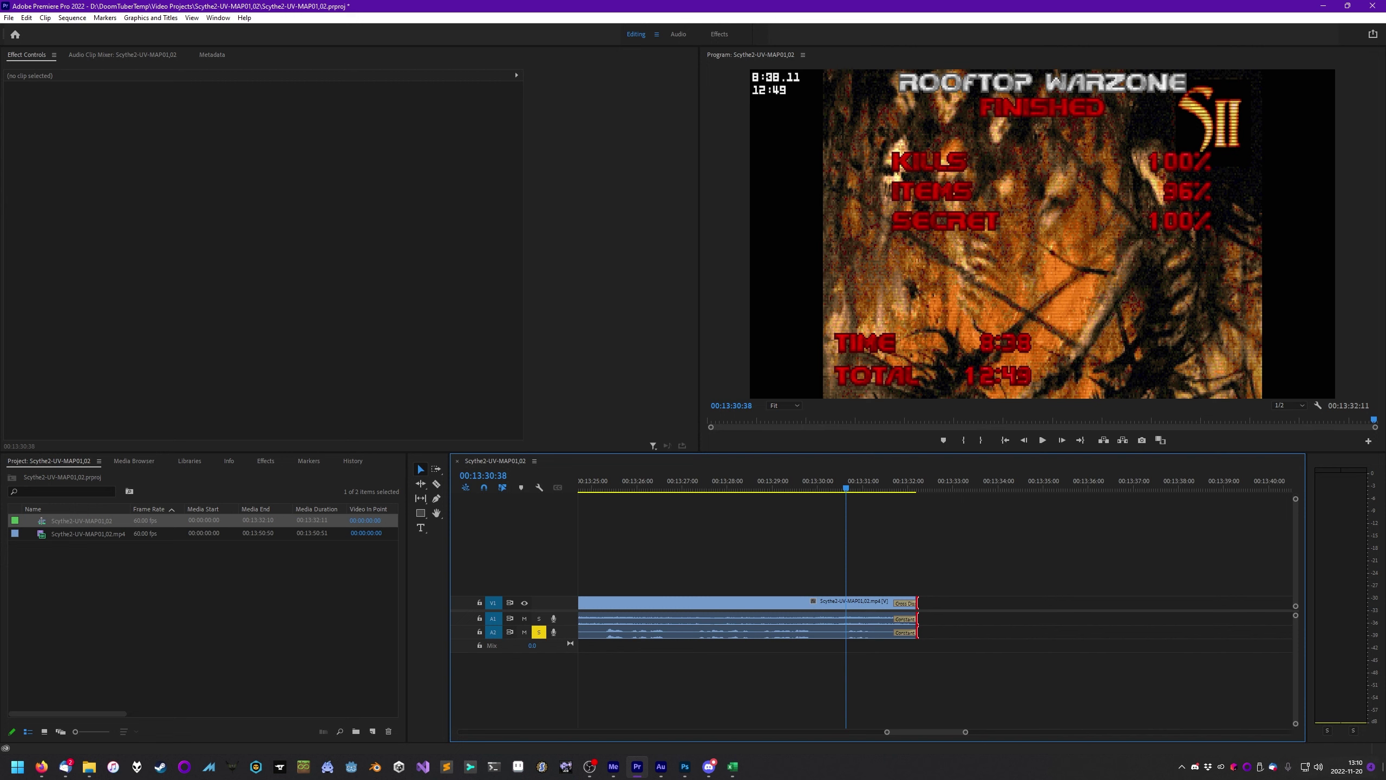
left_click_drag(813, 489, 835, 492)
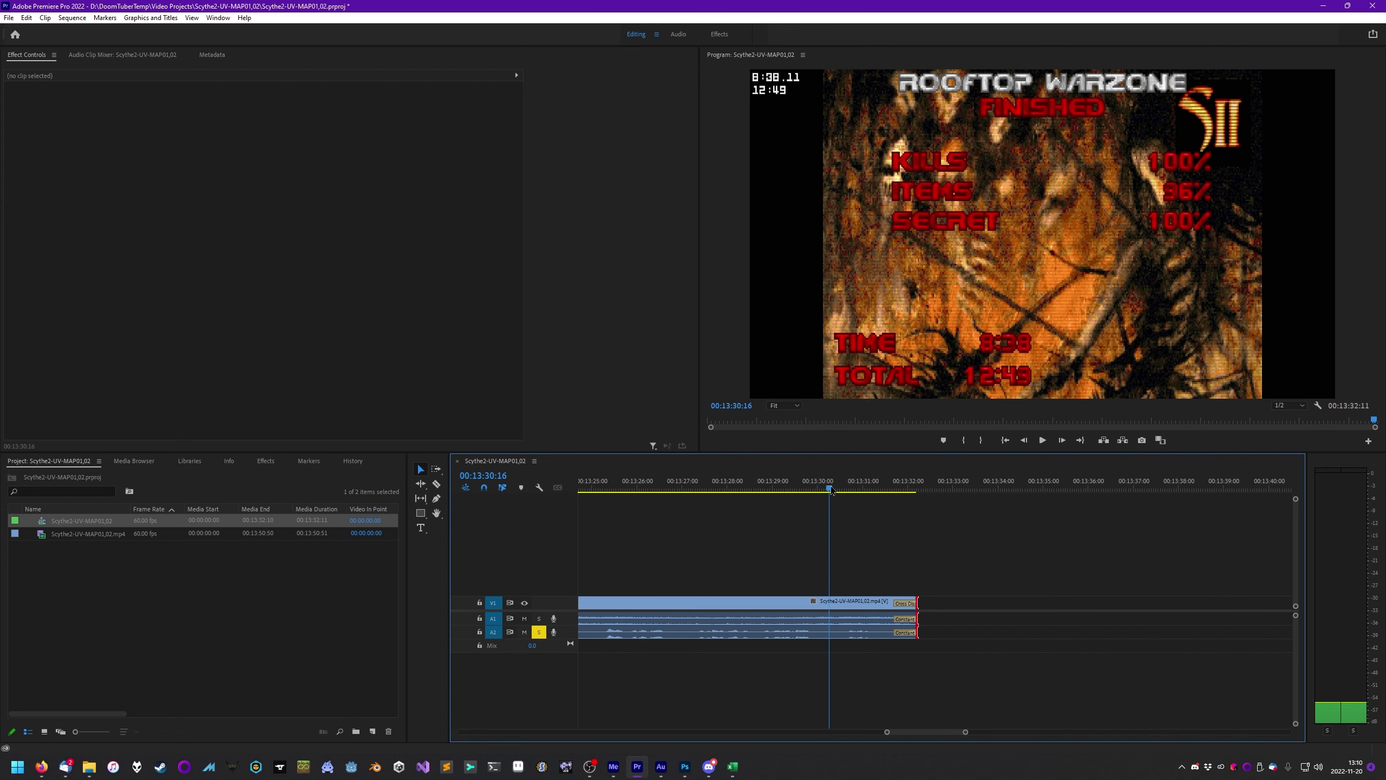
key("space")
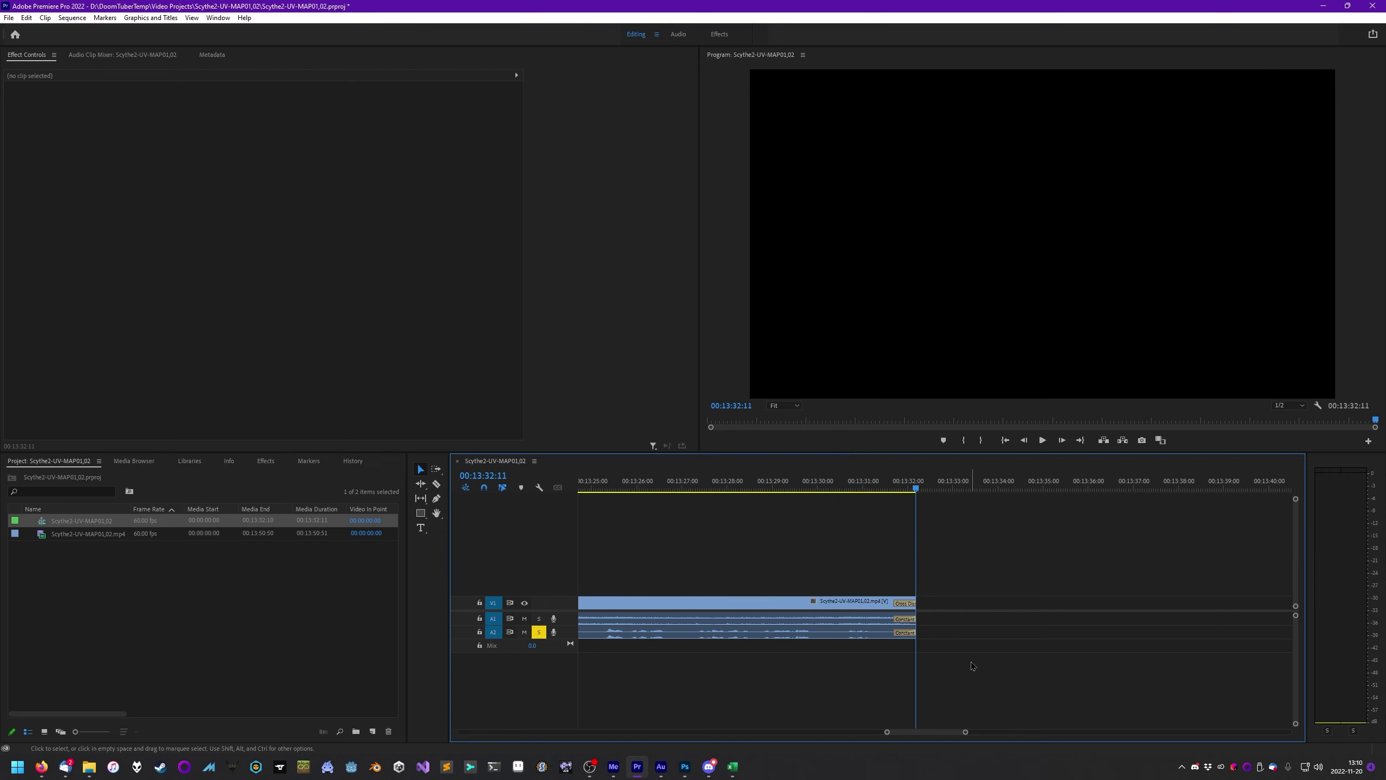
key("Home")
left_click_drag(540, 731, 1113, 731)
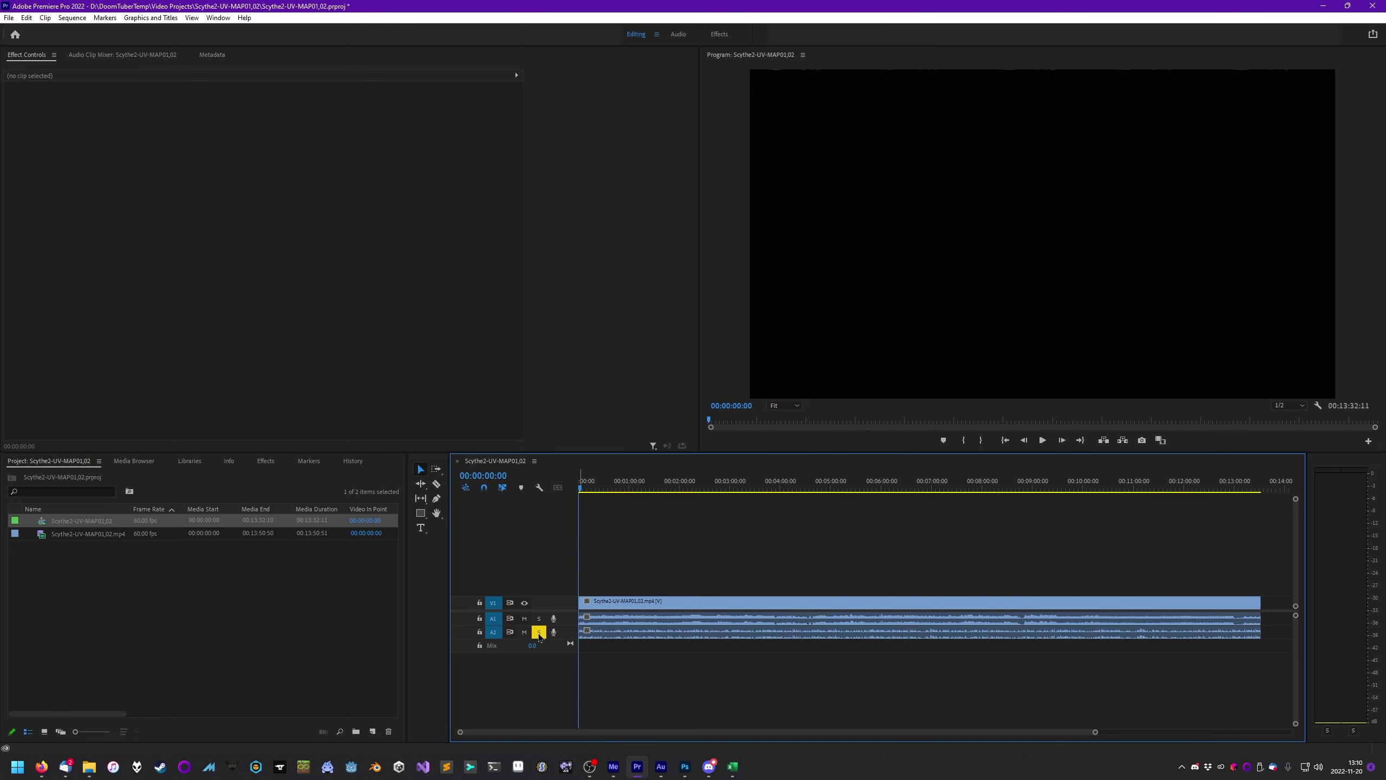
Preview the gameplay around 1:44 and 2:48, toggling the A2 solo, then rewind to the start
left_click(539, 631)
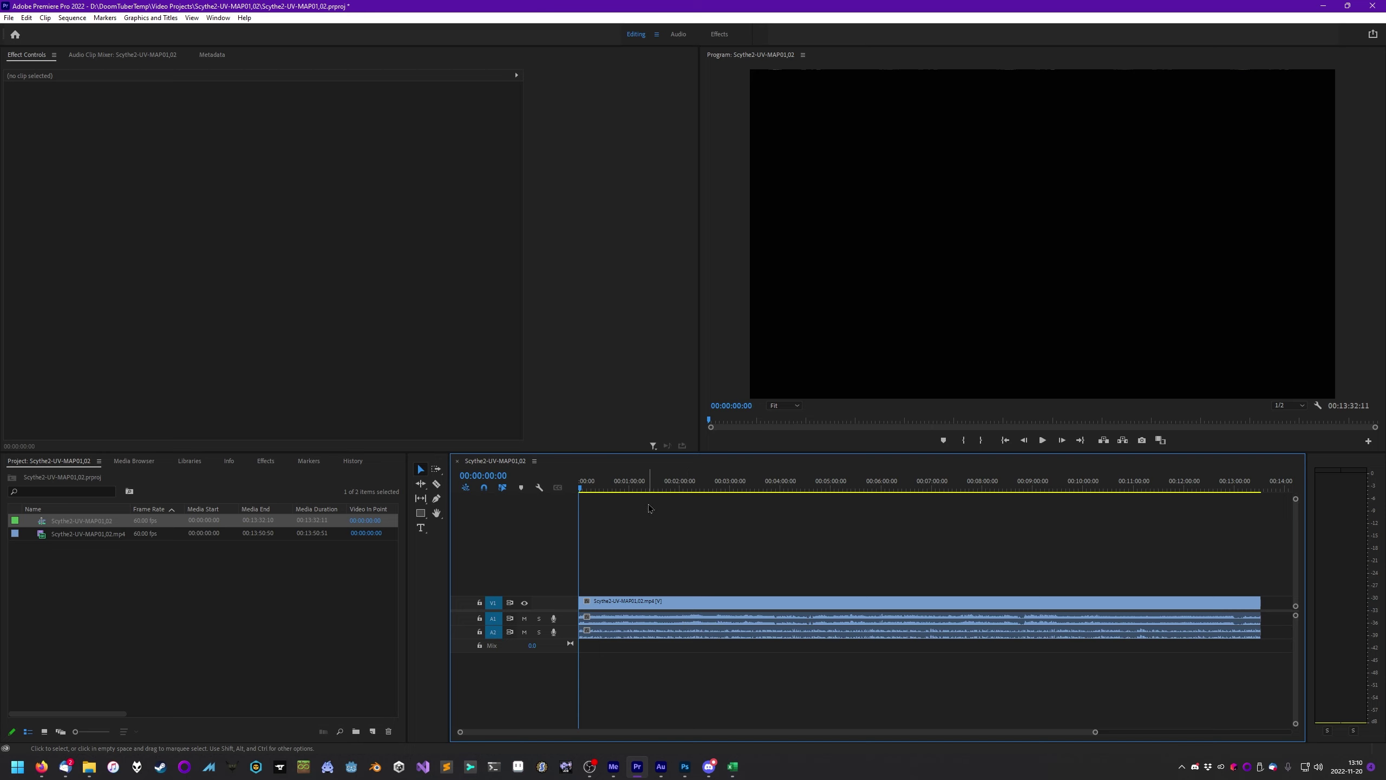
left_click_drag(660, 486, 667, 486)
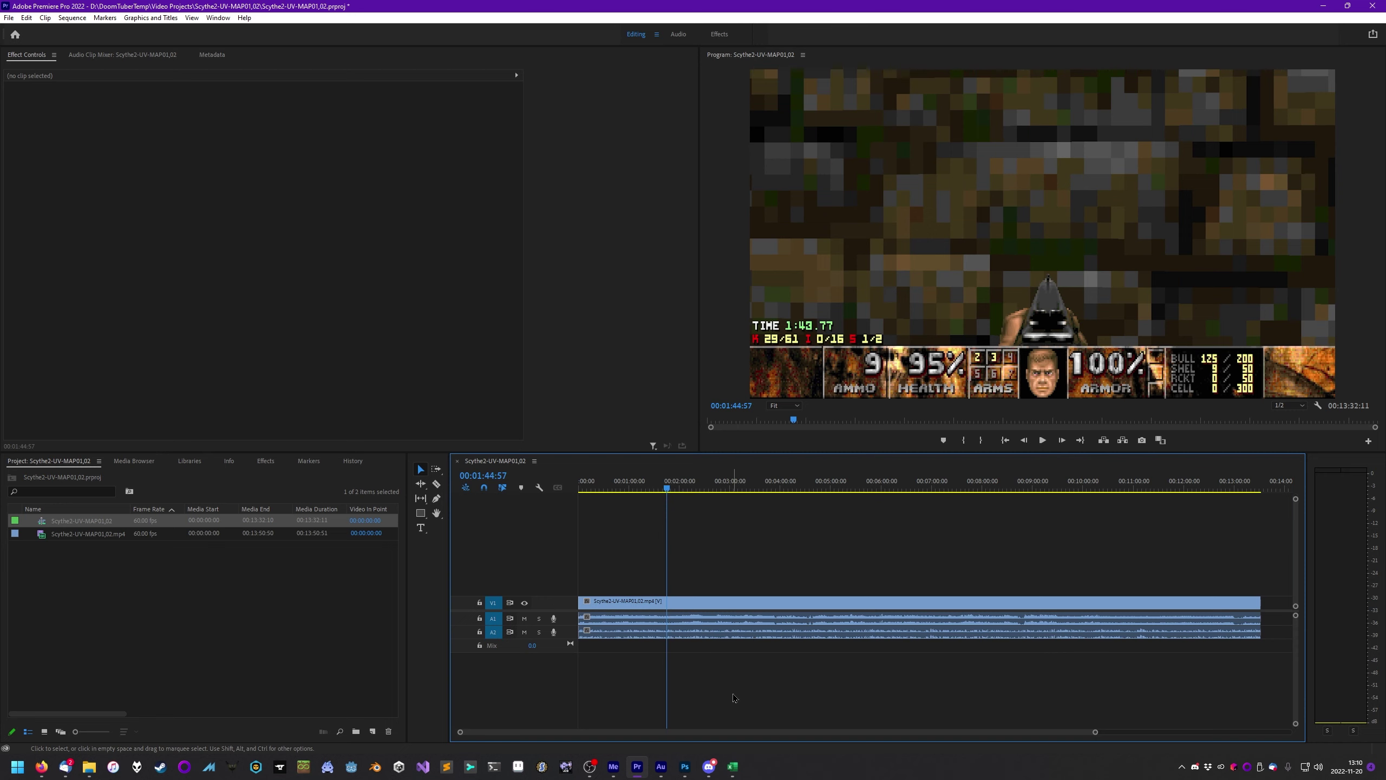
key("space")
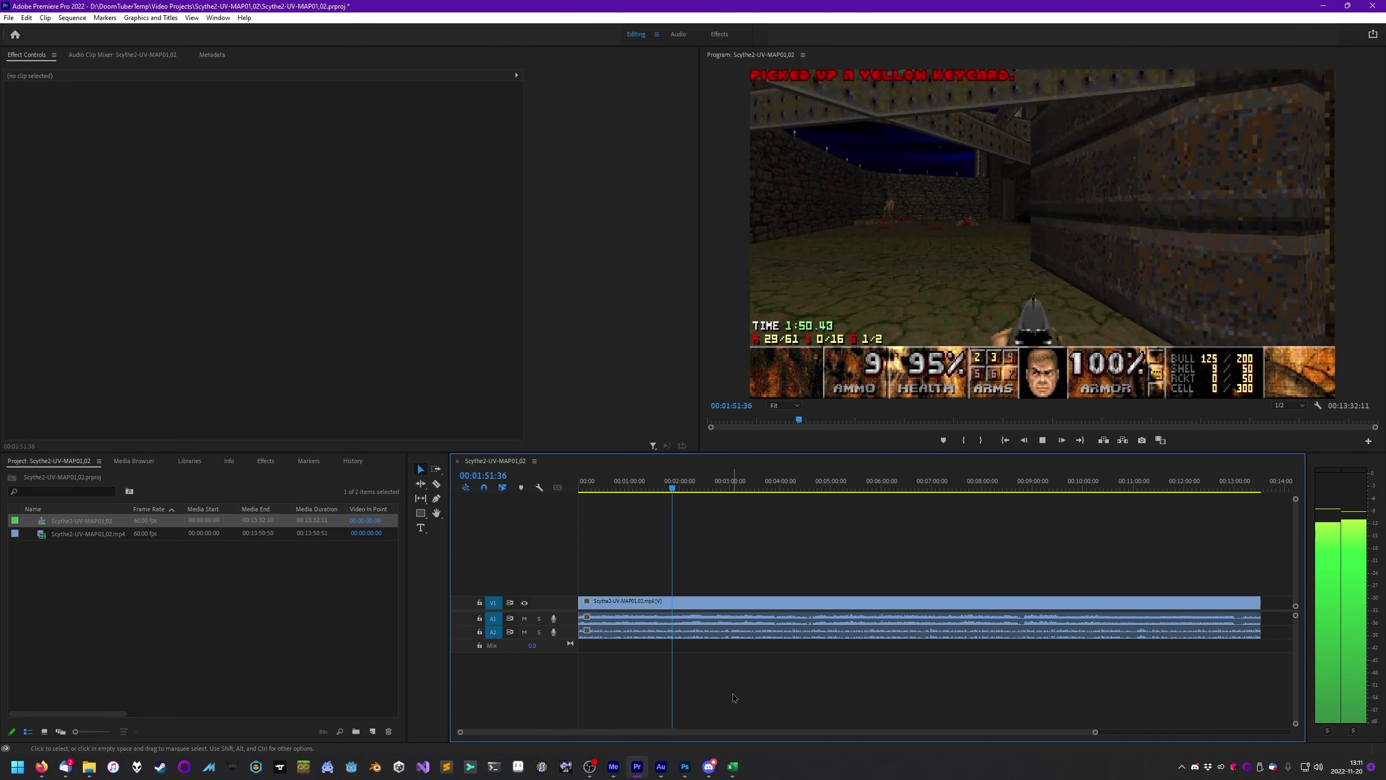
key("space")
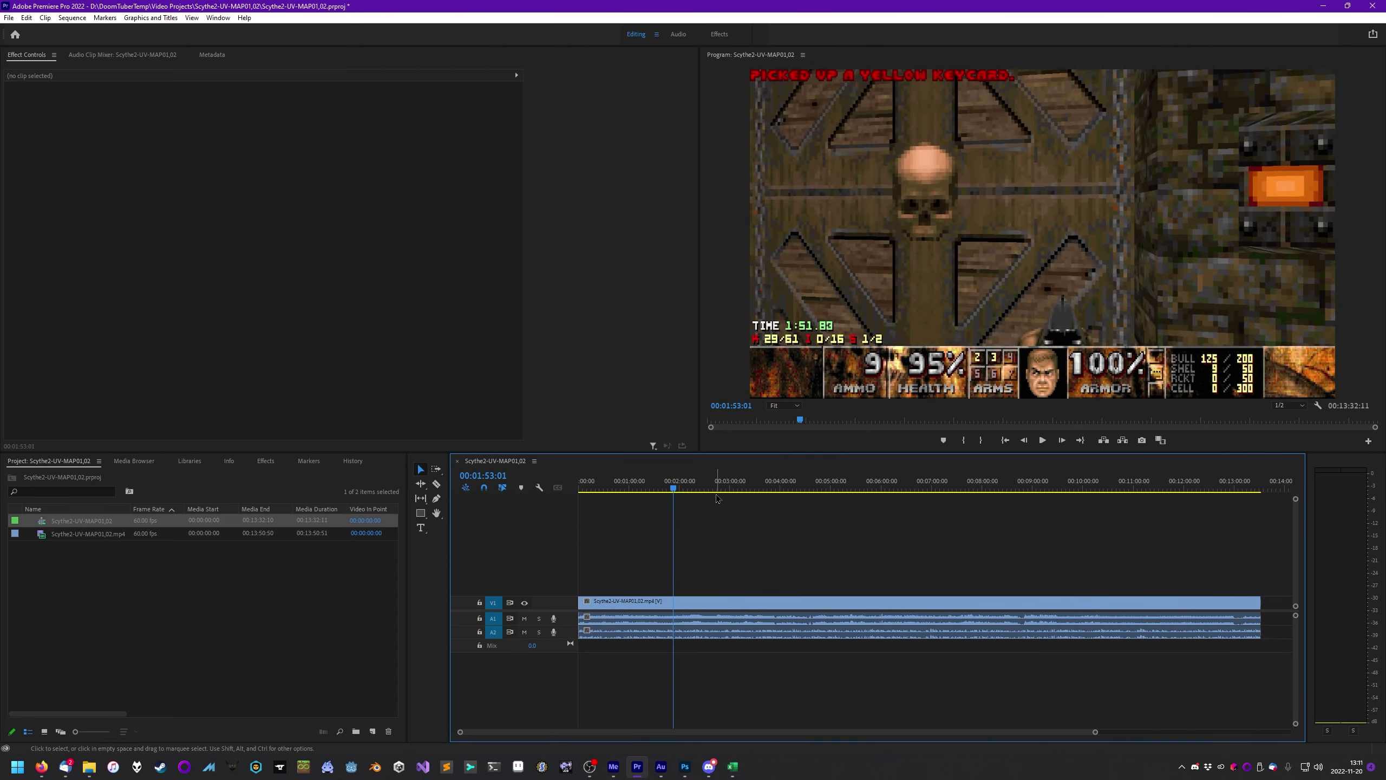
left_click_drag(711, 488, 717, 487)
key("space")
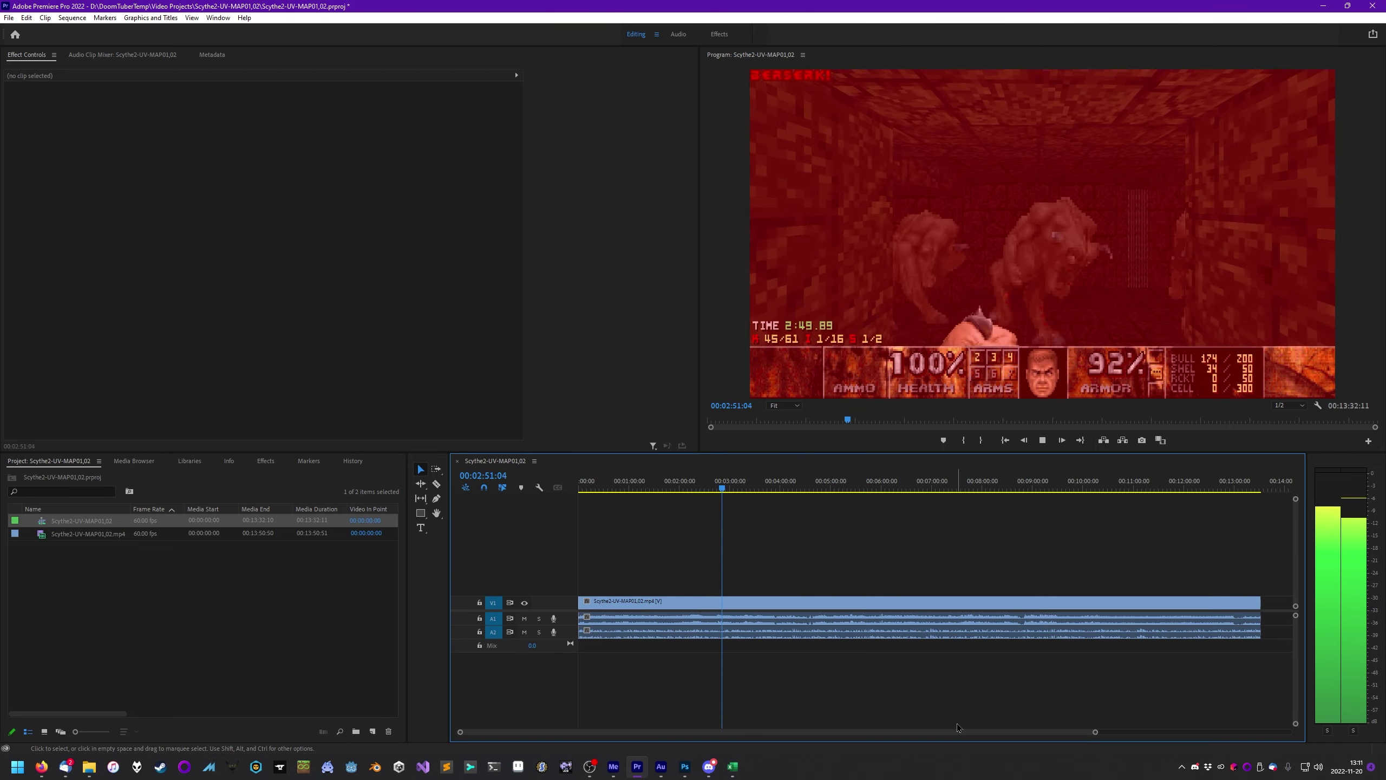
left_click(539, 632)
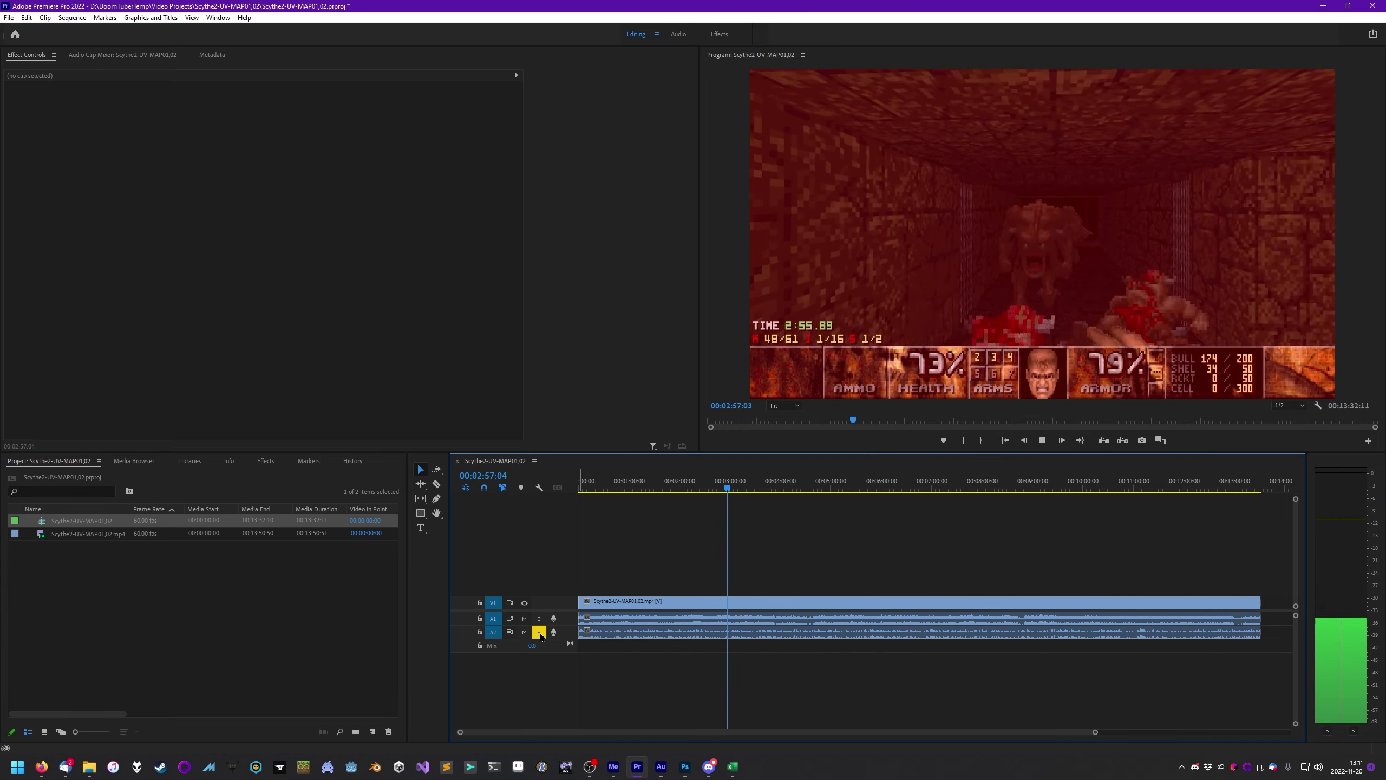
key("space")
left_click(539, 631)
key("Home")
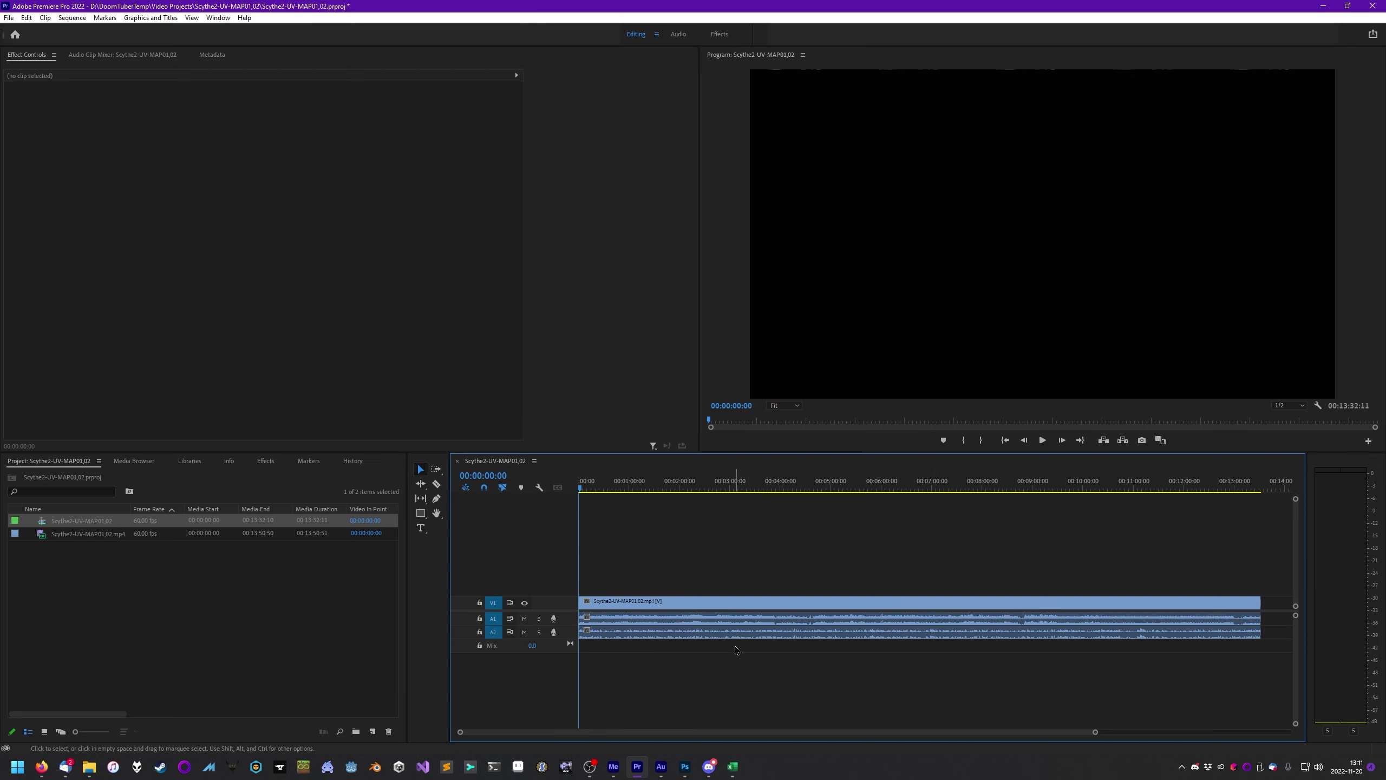
Unlink the gameplay clip's audio from its video and send the A2 audio to Adobe Audition
right_click(736, 622)
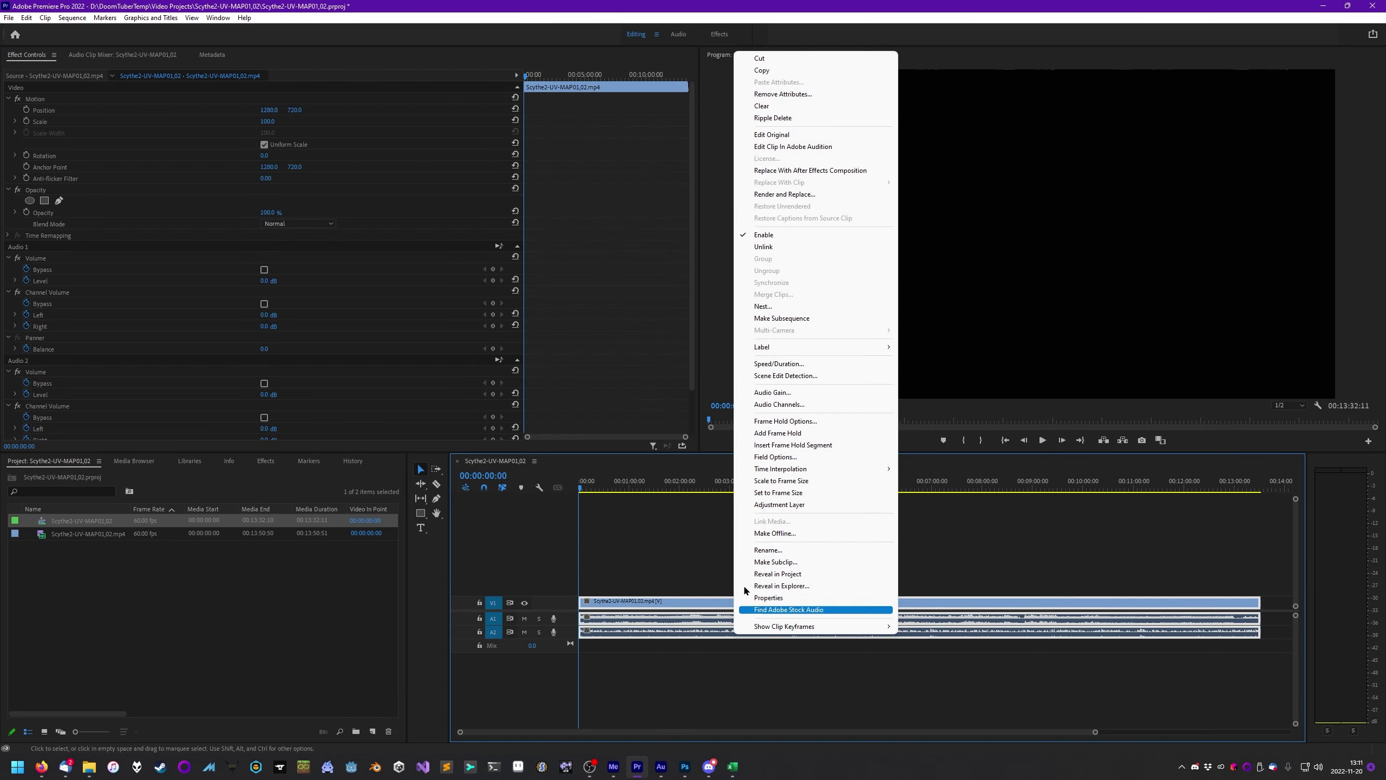
left_click(776, 247)
left_click(744, 619)
left_click(733, 629)
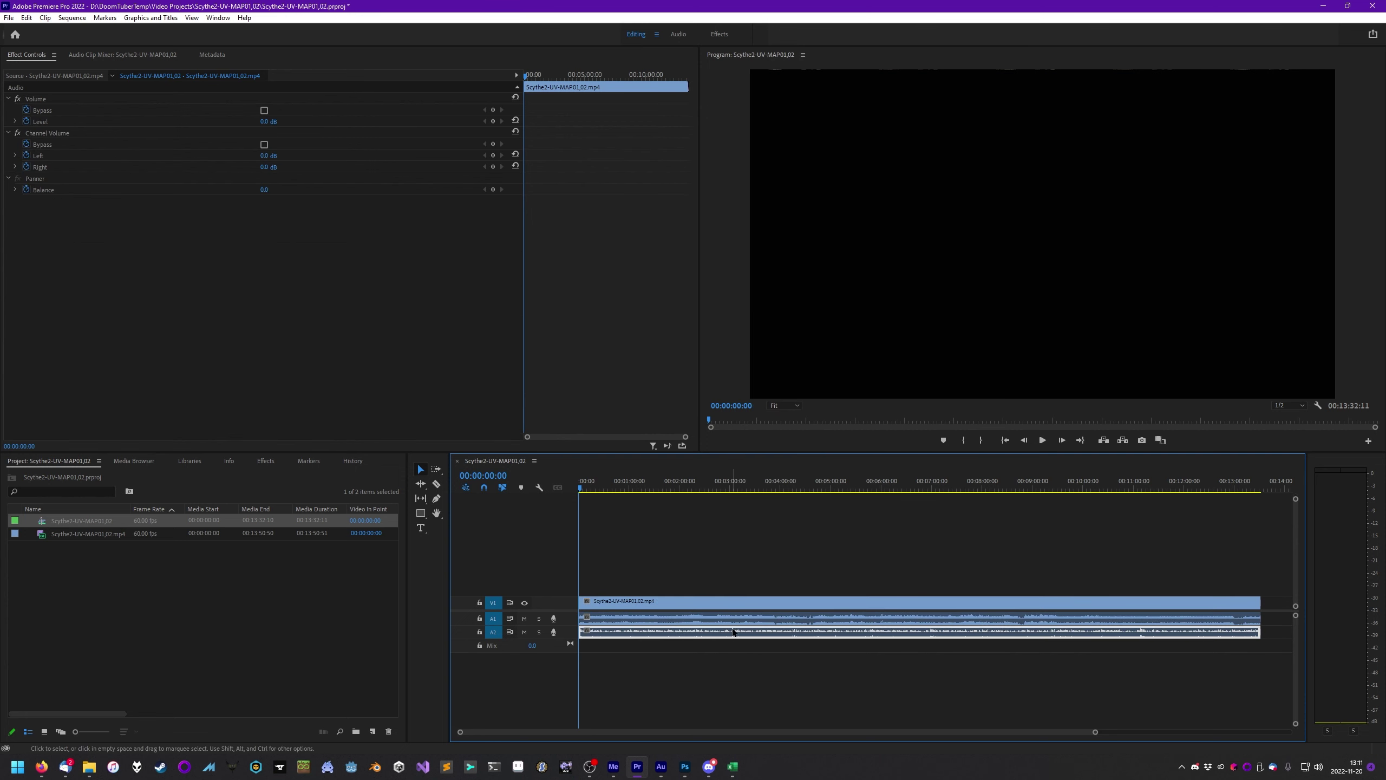
right_click(694, 636)
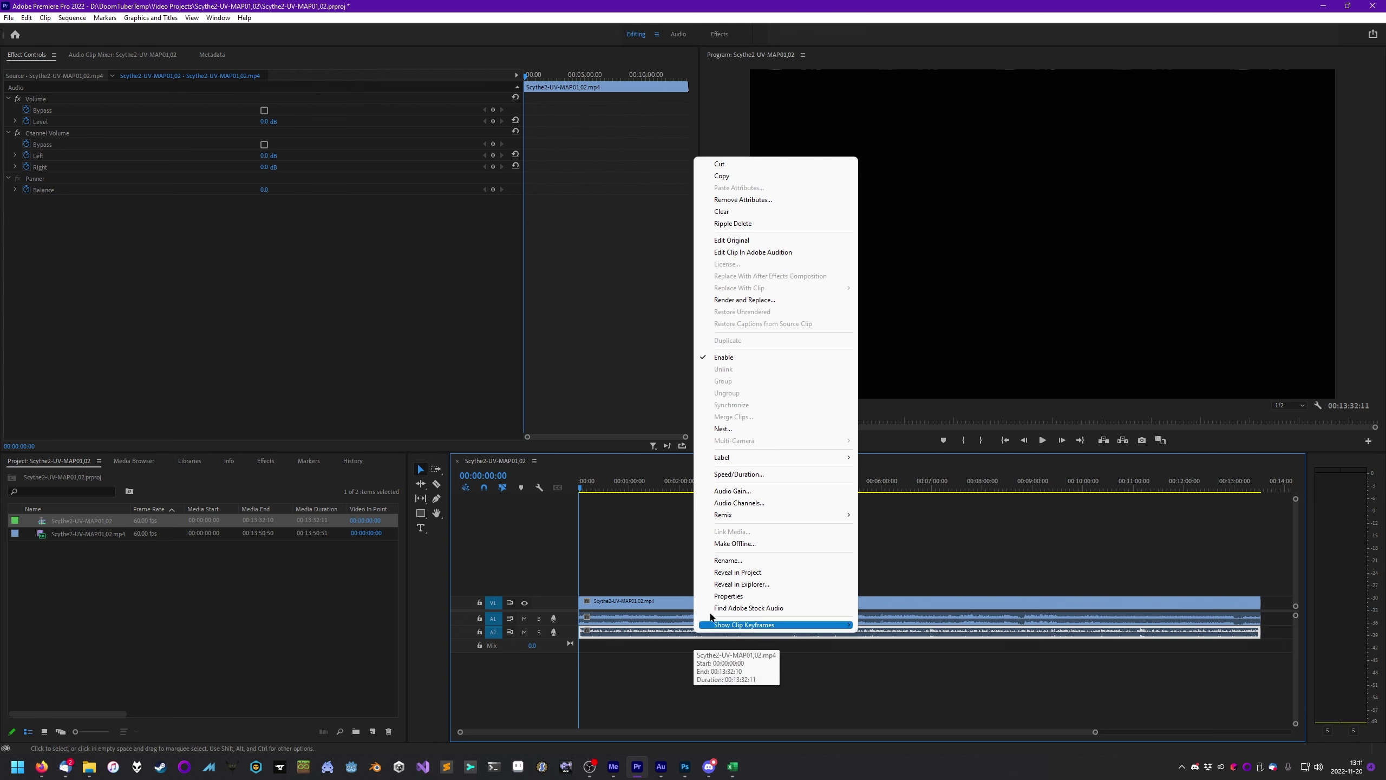
left_click(766, 252)
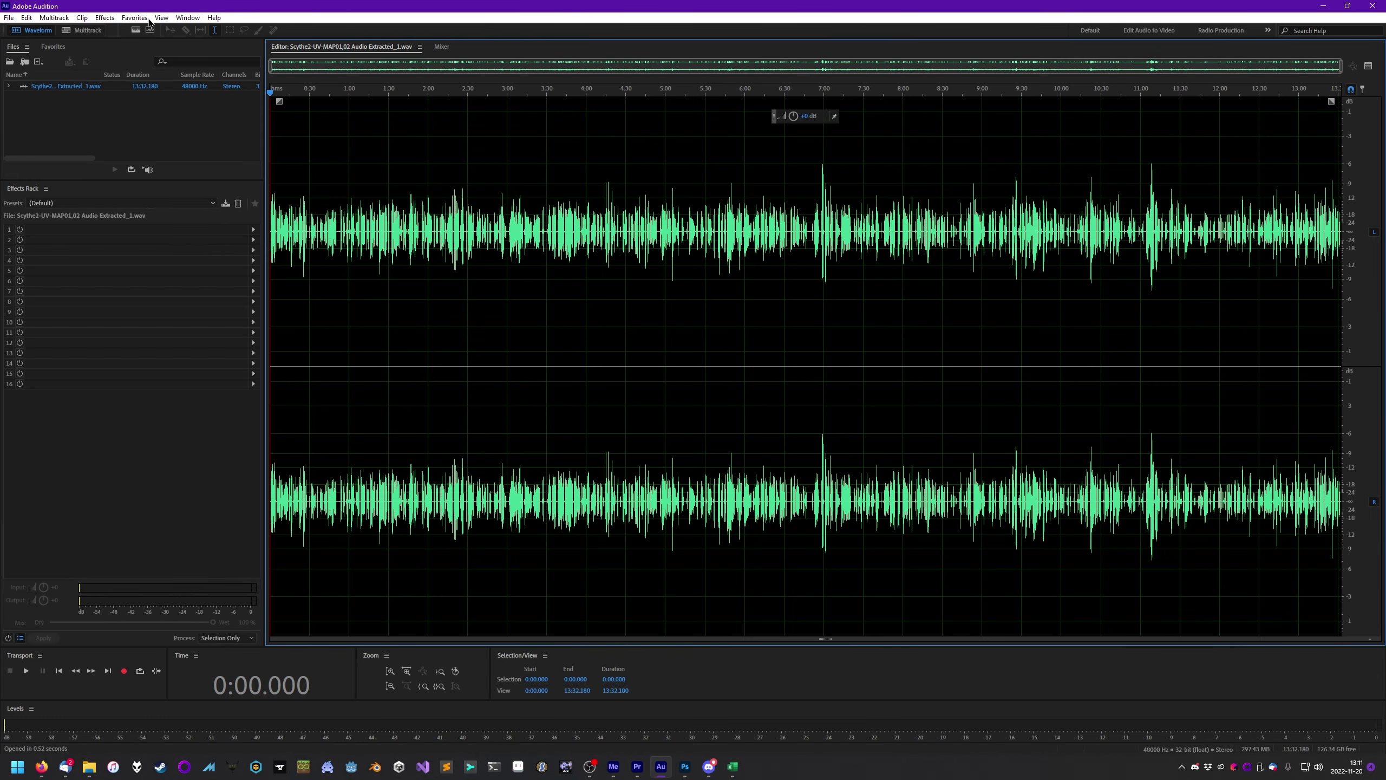
Browse the Favorites list, then open Multiband Compressor and view its Broadcast preset
left_click(134, 18)
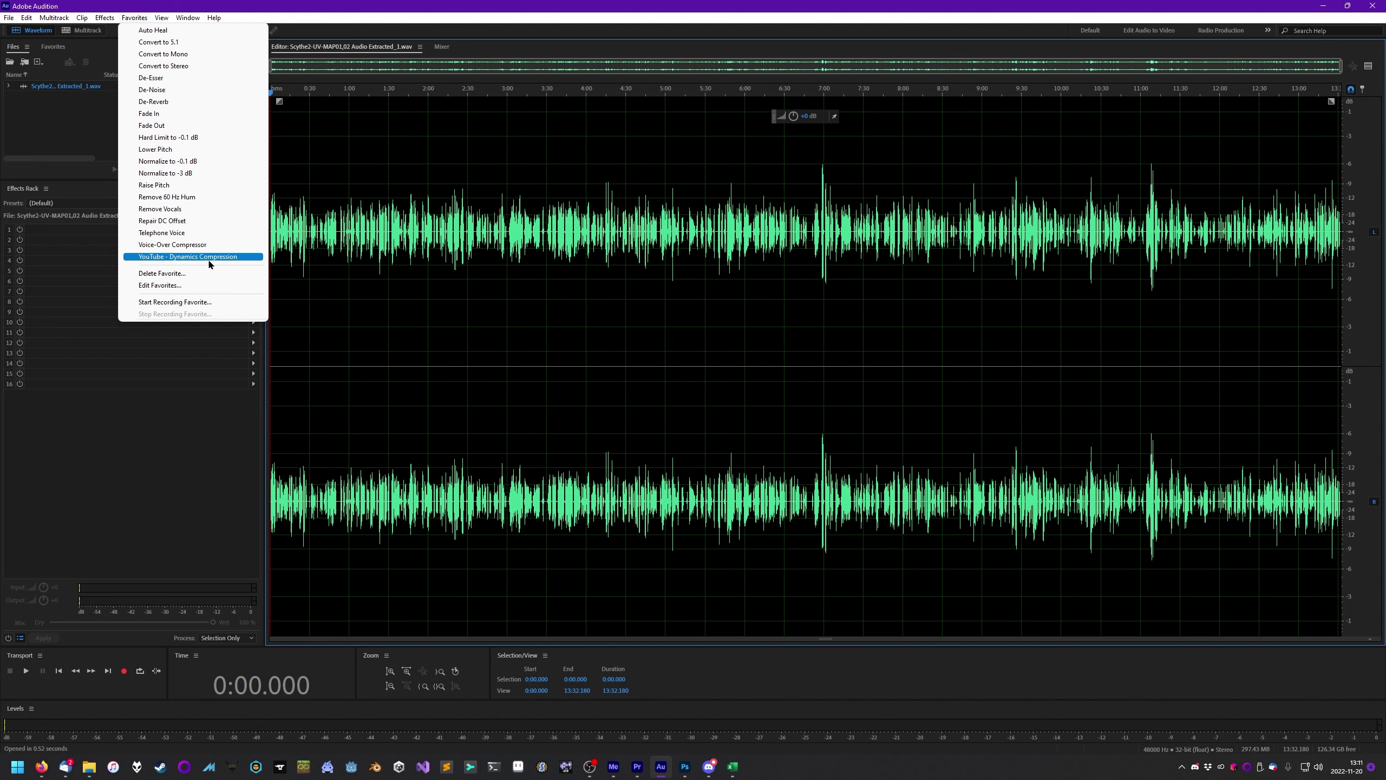
left_click(153, 29)
left_click(105, 18)
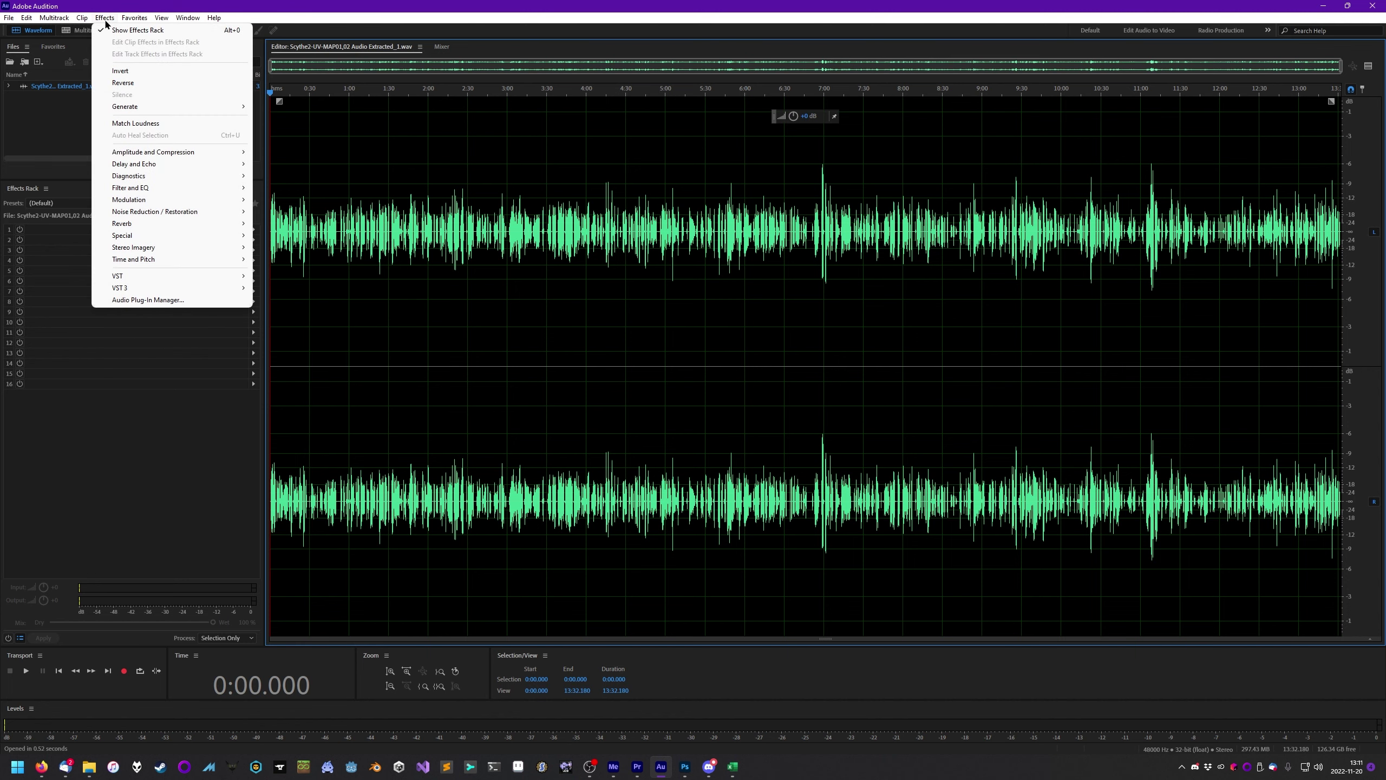
mouse_move(178, 152)
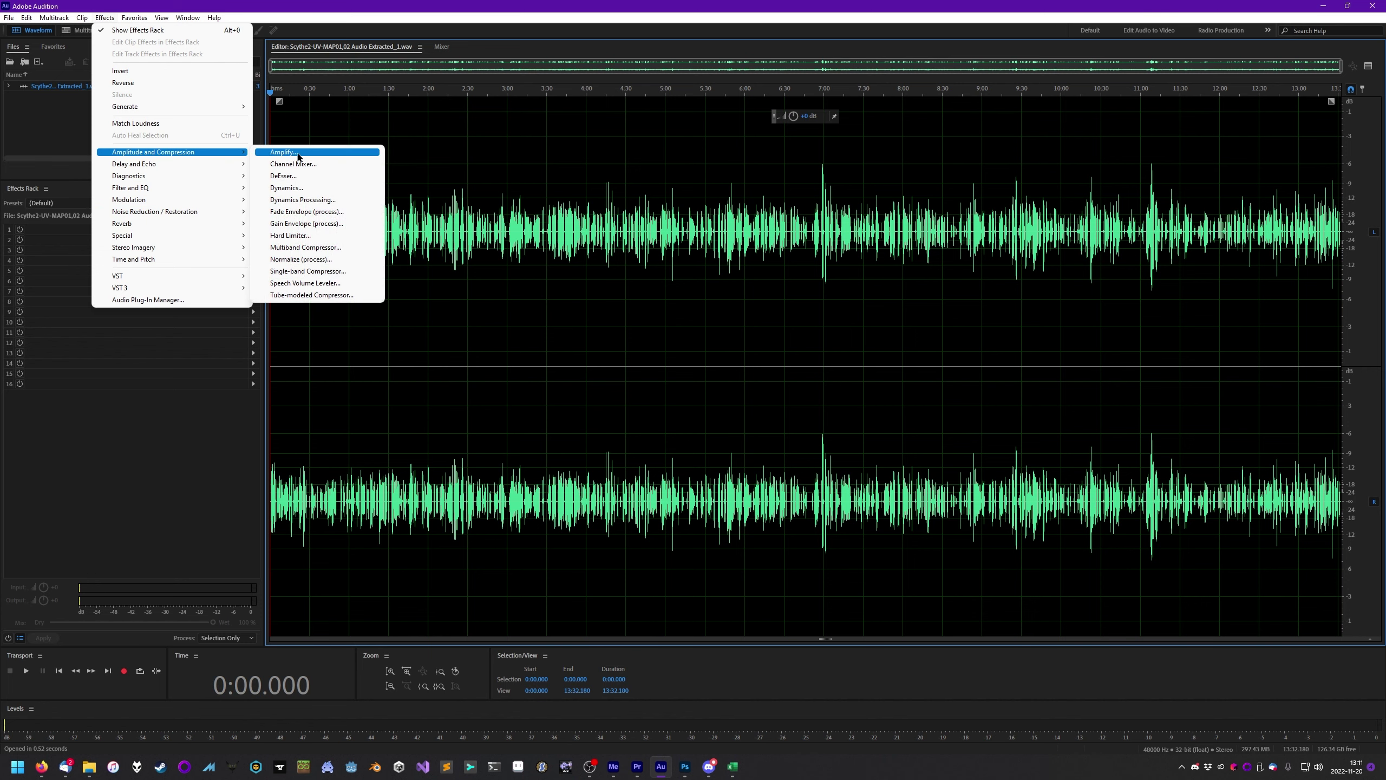
left_click(329, 249)
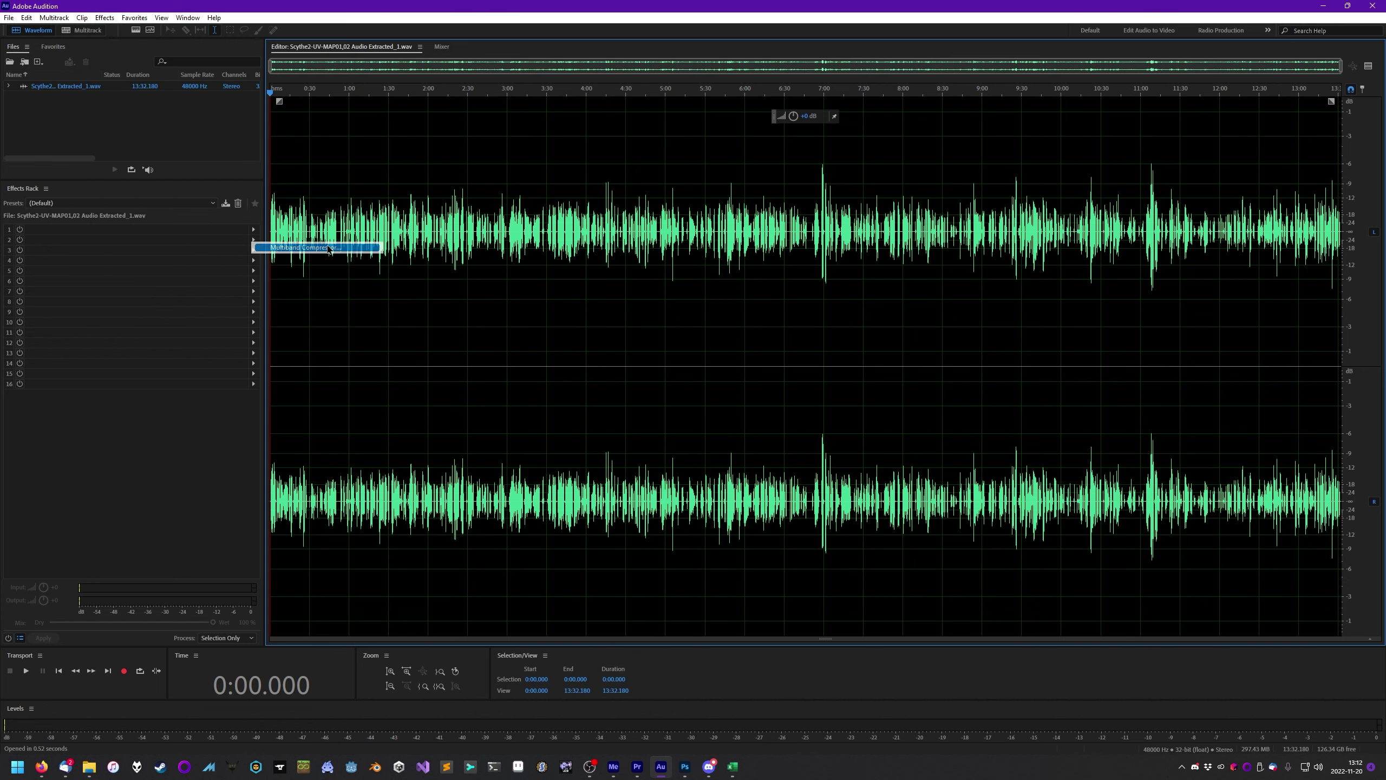
left_click(670, 221)
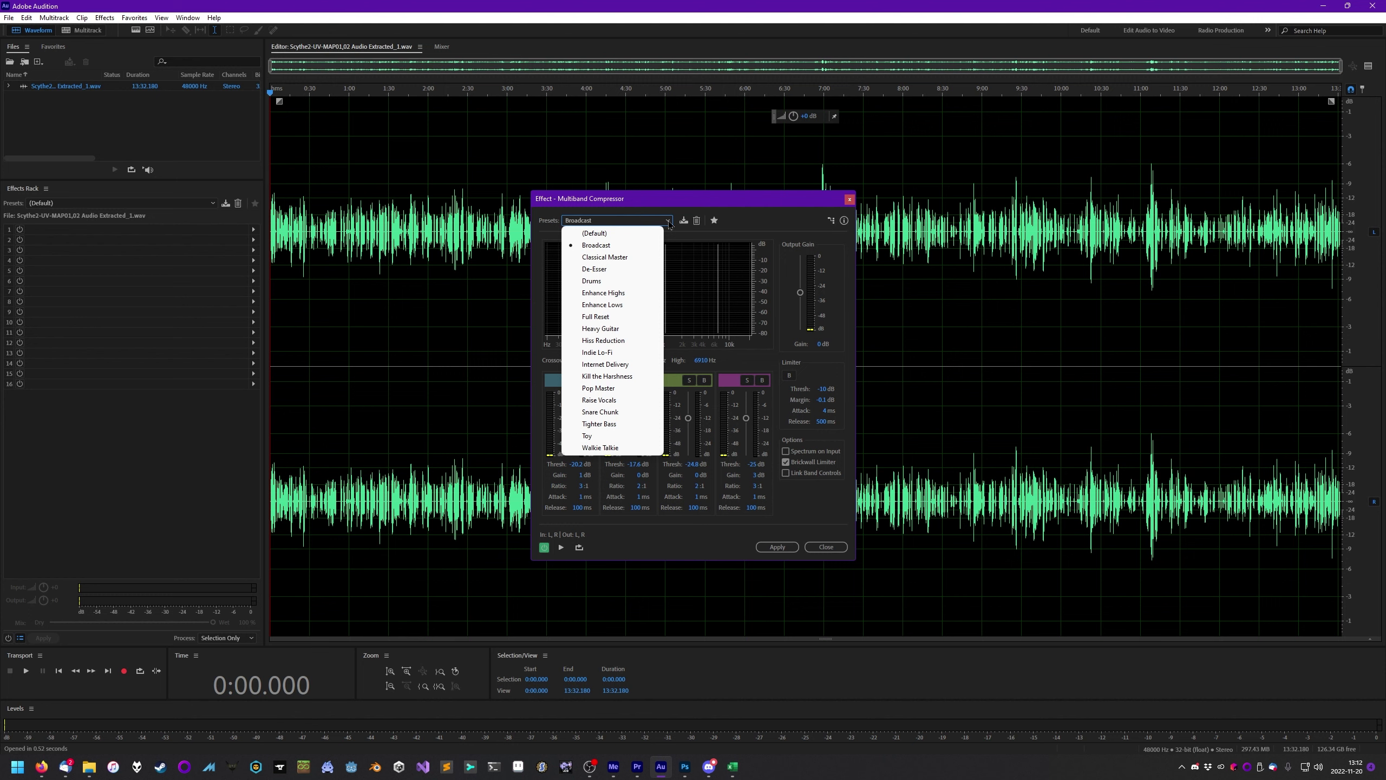
left_click(669, 221)
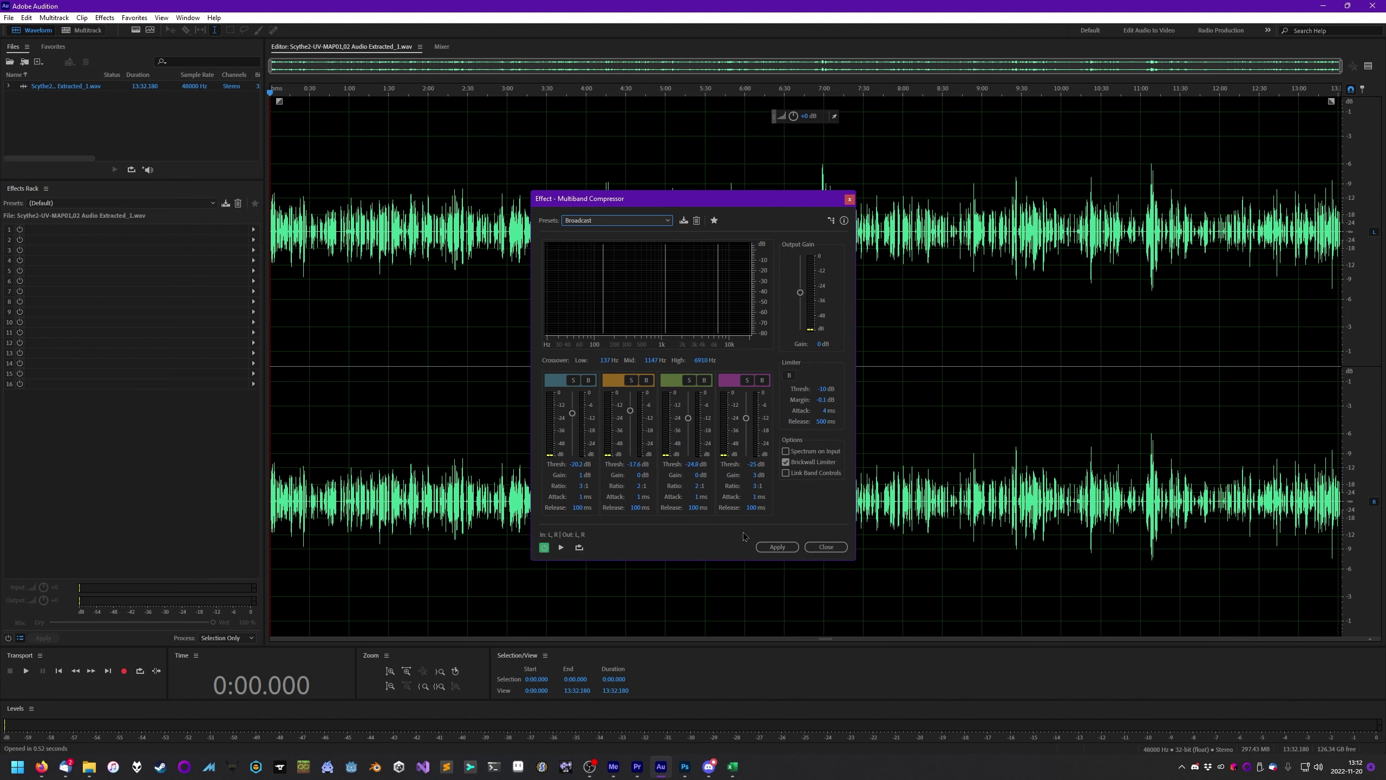
Close the compressor, apply YouTube - Dynamics Compression to the whole waveform, then save and close
left_click(826, 547)
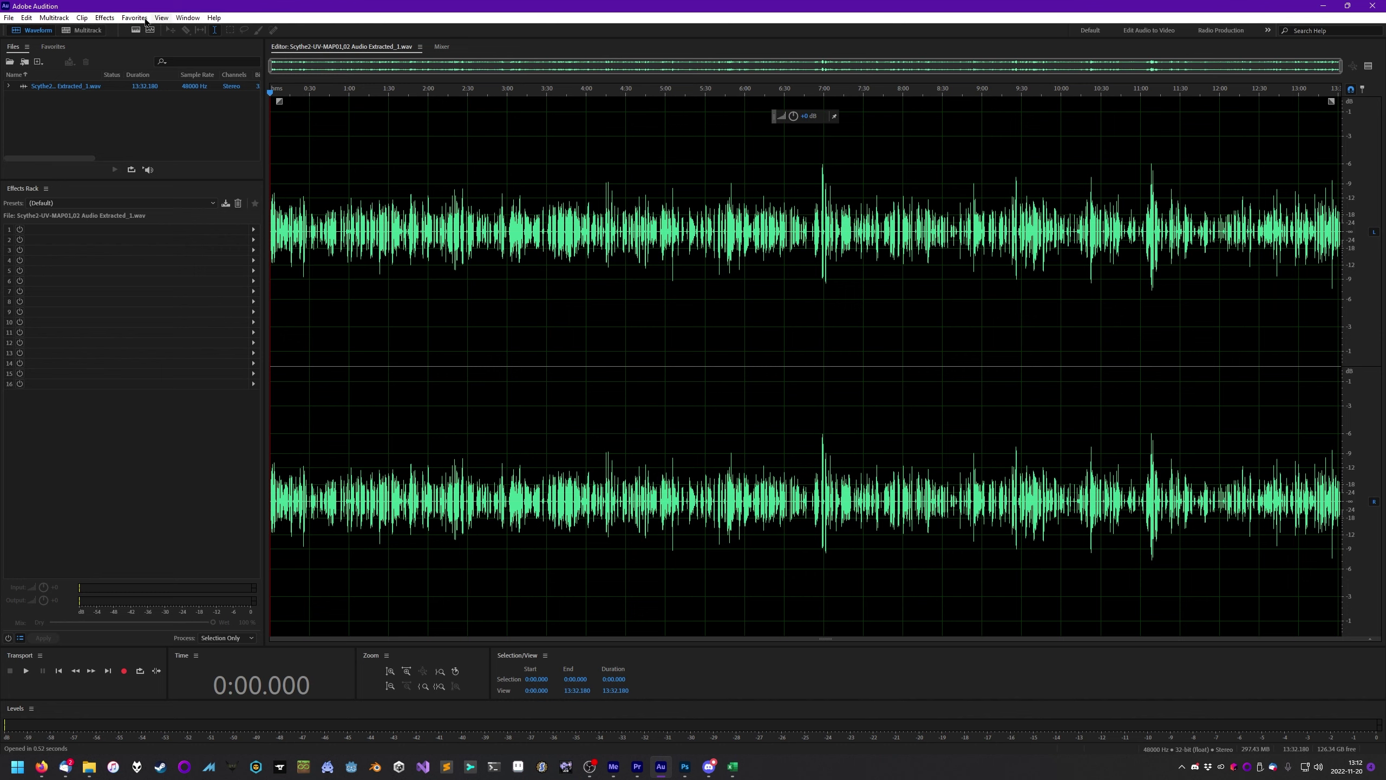
key("ctrl+a")
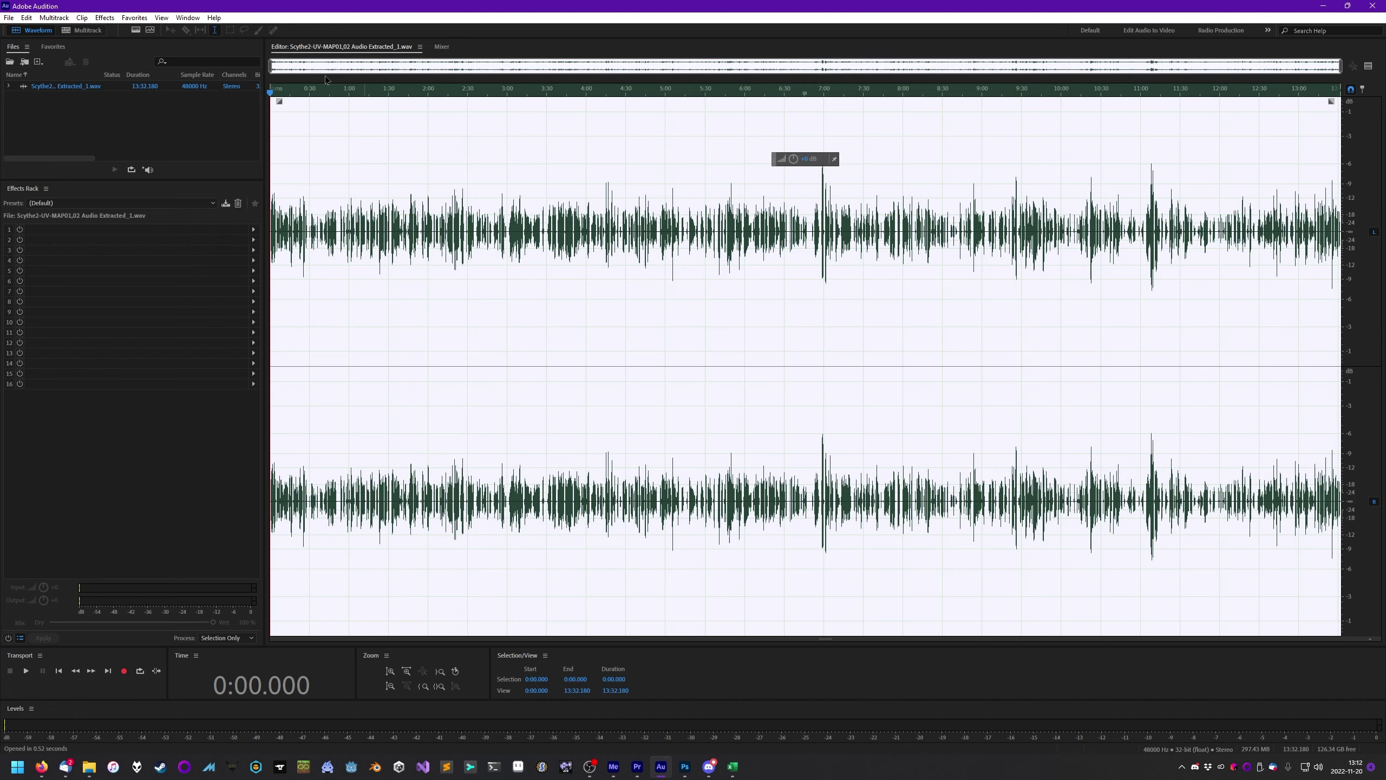
left_click(134, 17)
left_click(198, 257)
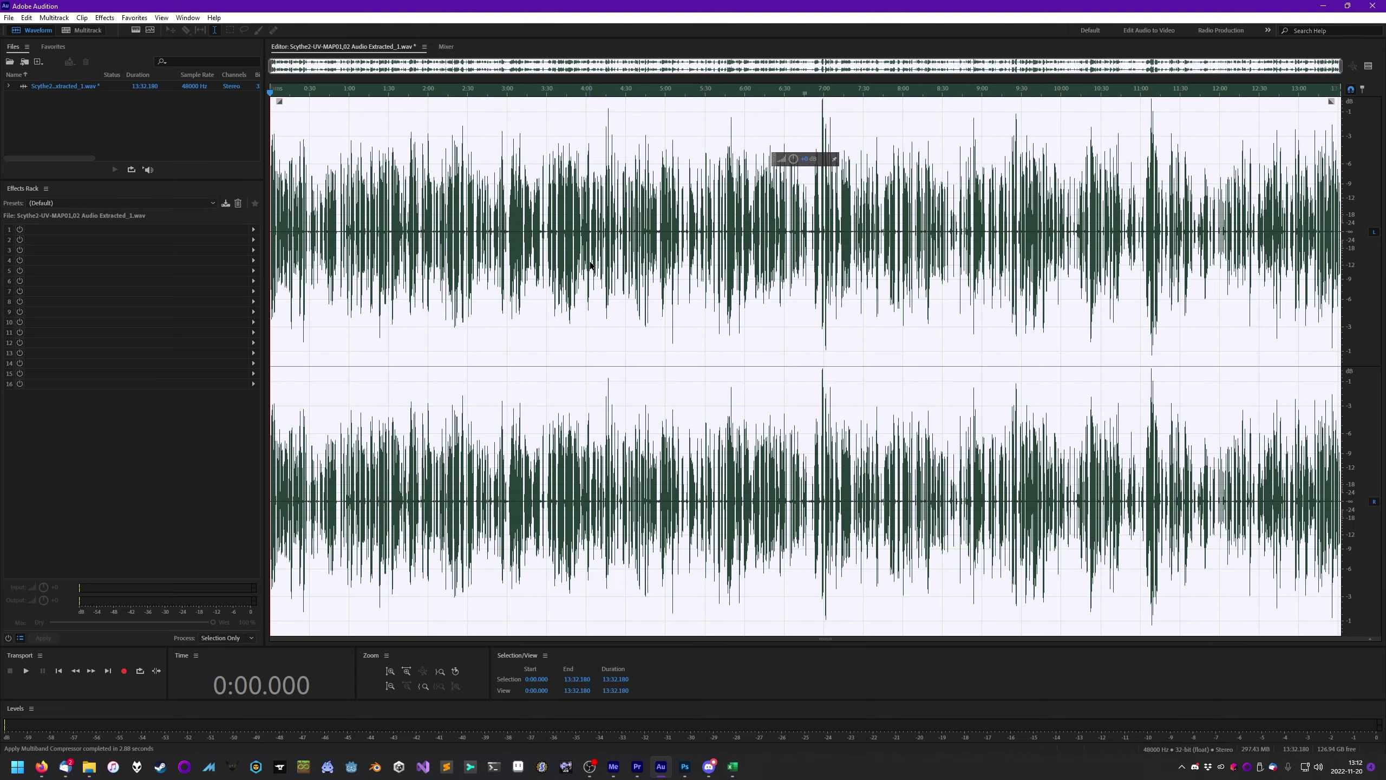
key("ctrl+s")
key("ctrl+w")
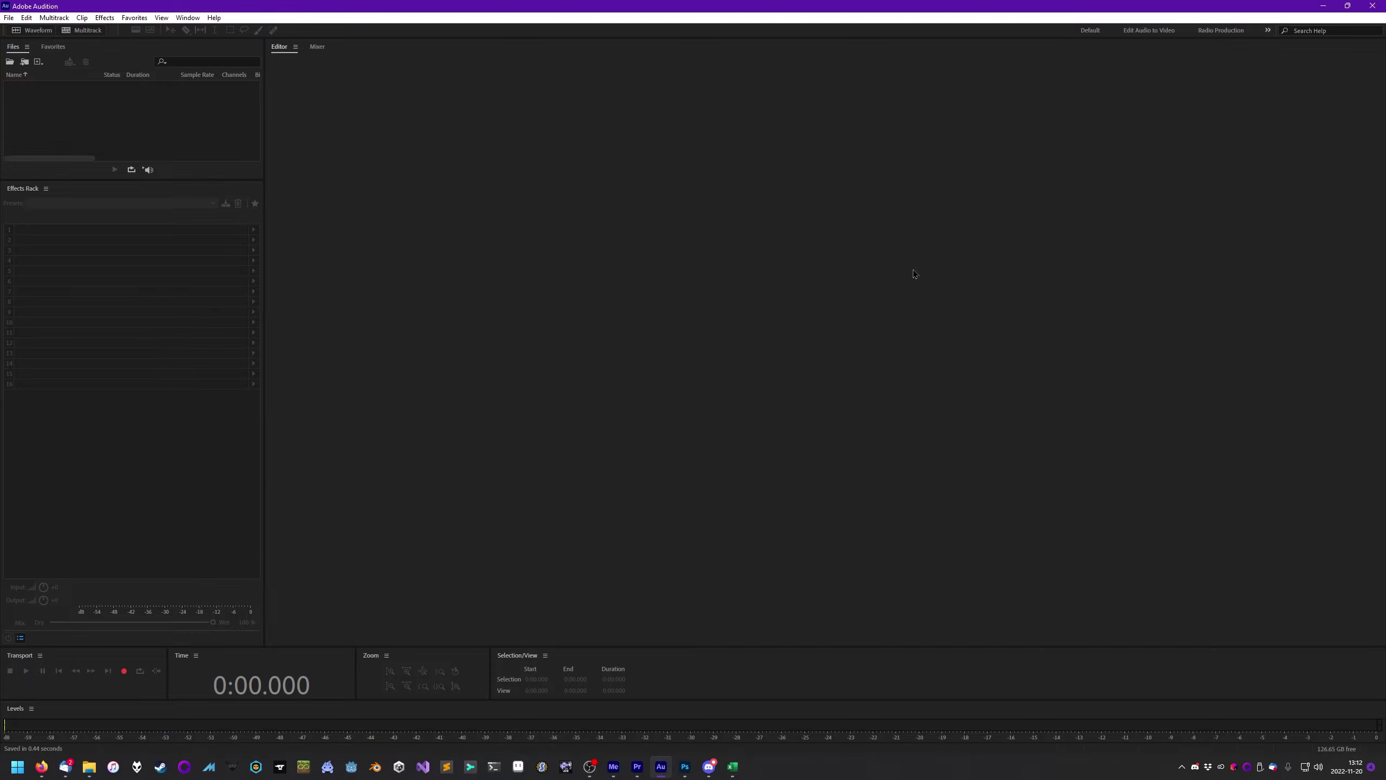
mouse_move(636, 769)
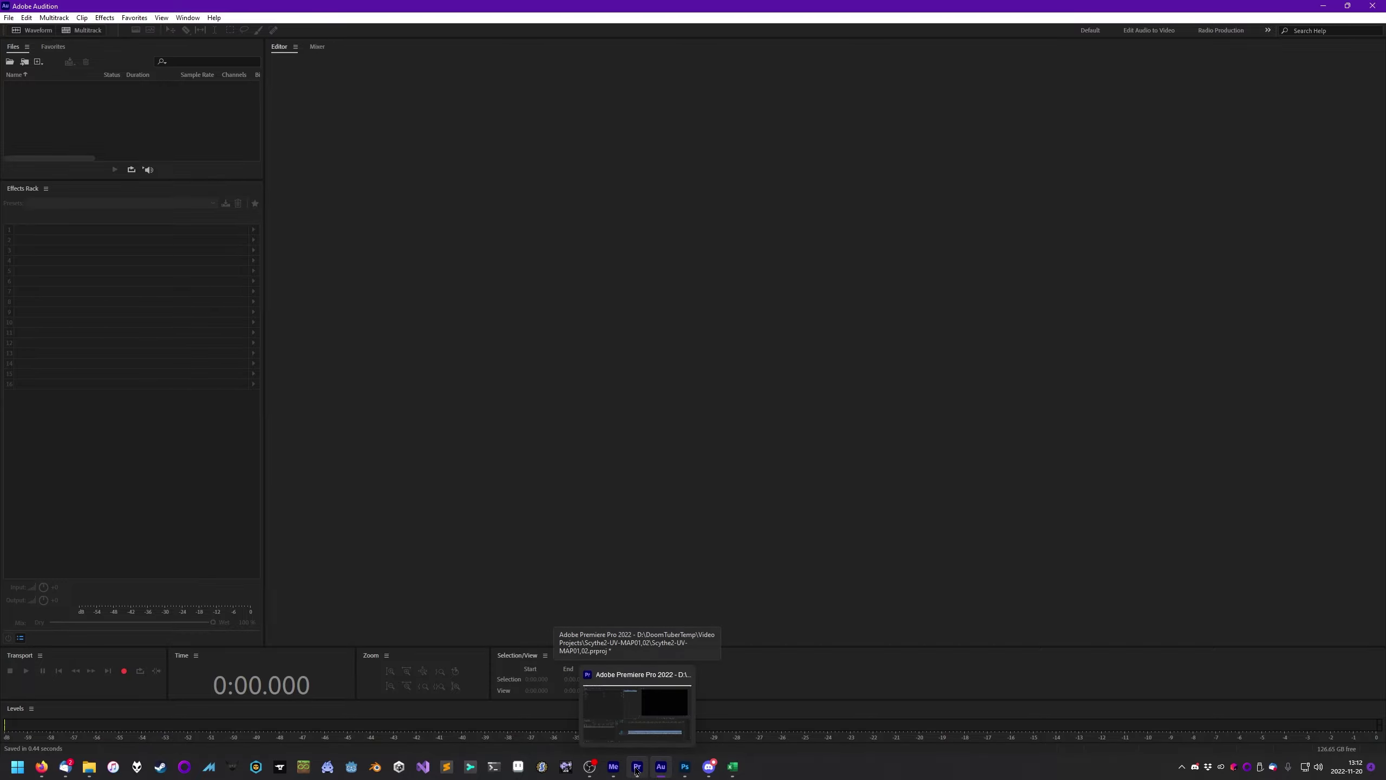
Back in Premiere Pro, adjust the timeline zoom and switch to a freshly reset Audio workspace
left_click(1374, 7)
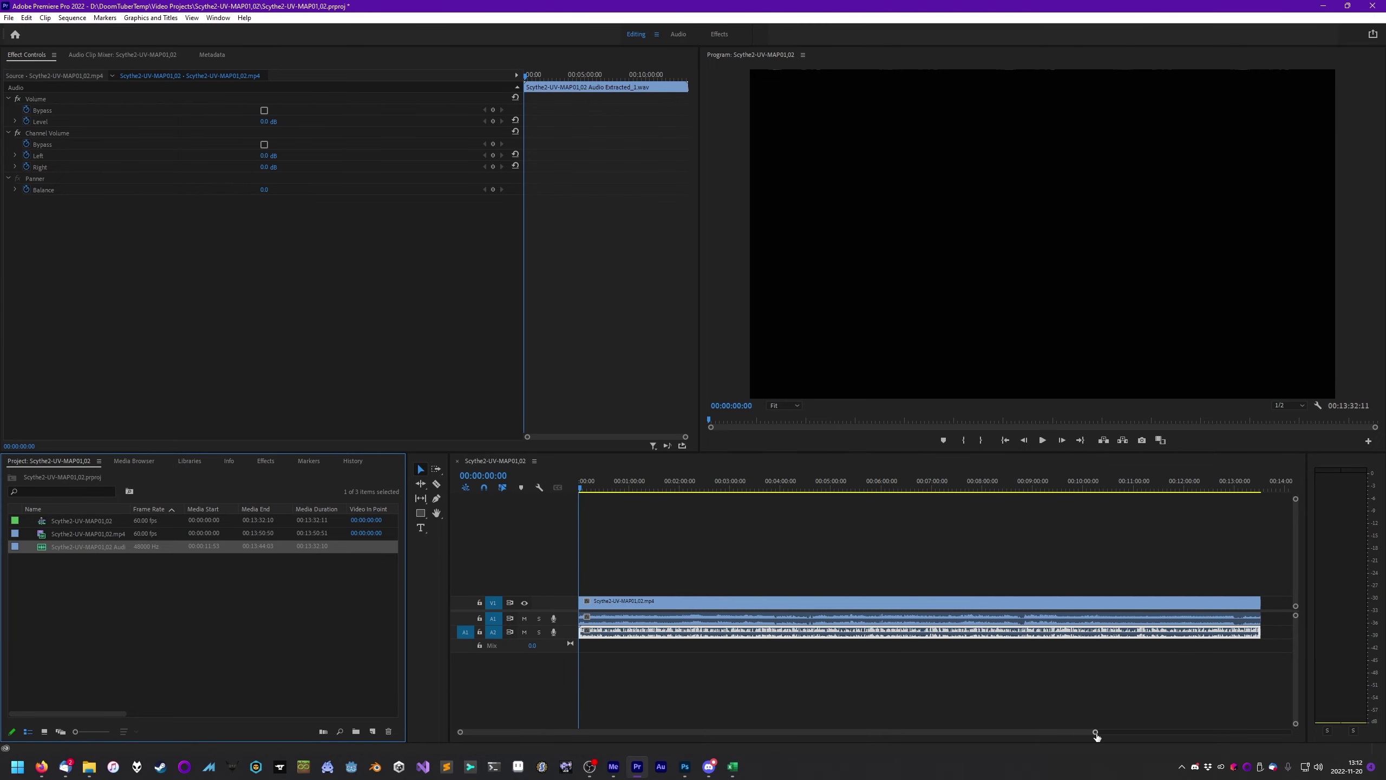
left_click_drag(1095, 732, 682, 732)
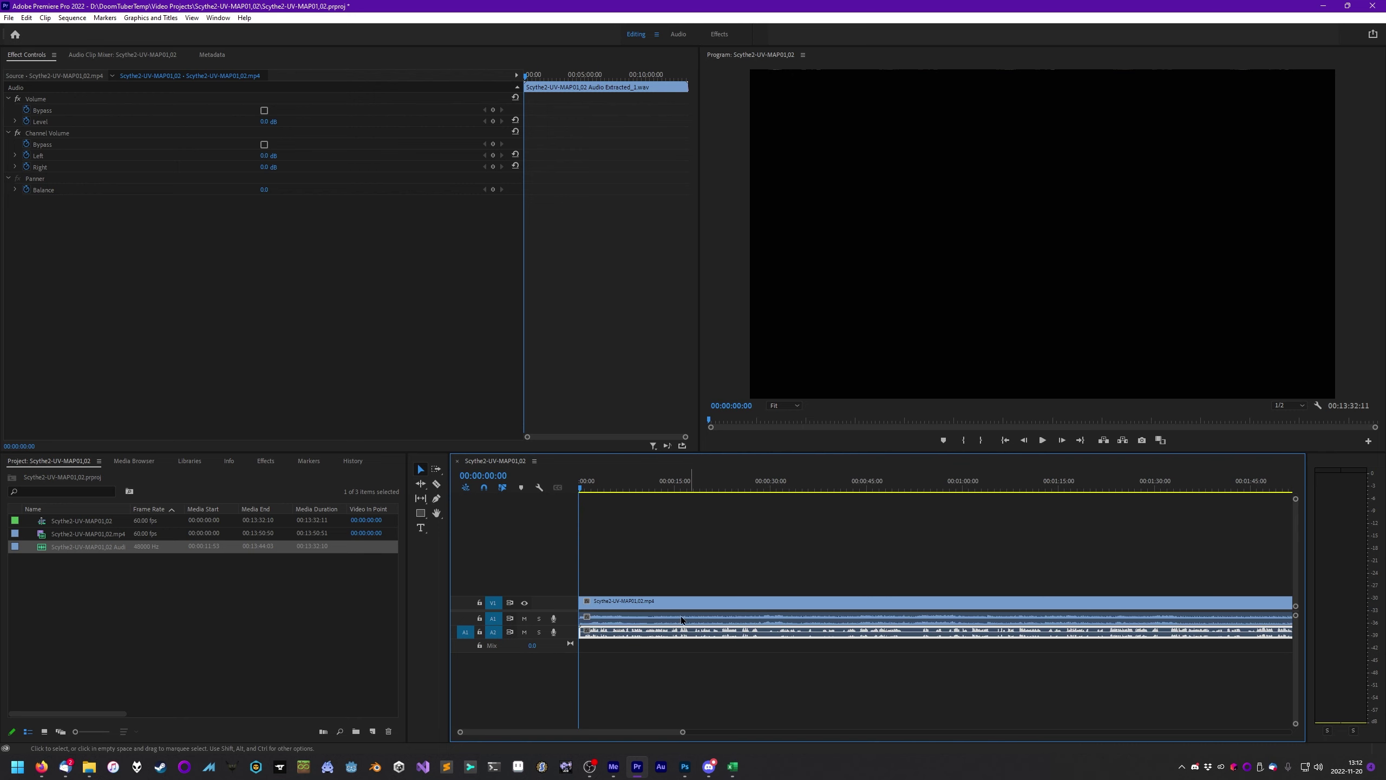
mouse_move(682, 732)
left_mouse_down()
mouse_move(799, 744)
mouse_move(1090, 735)
left_mouse_up()
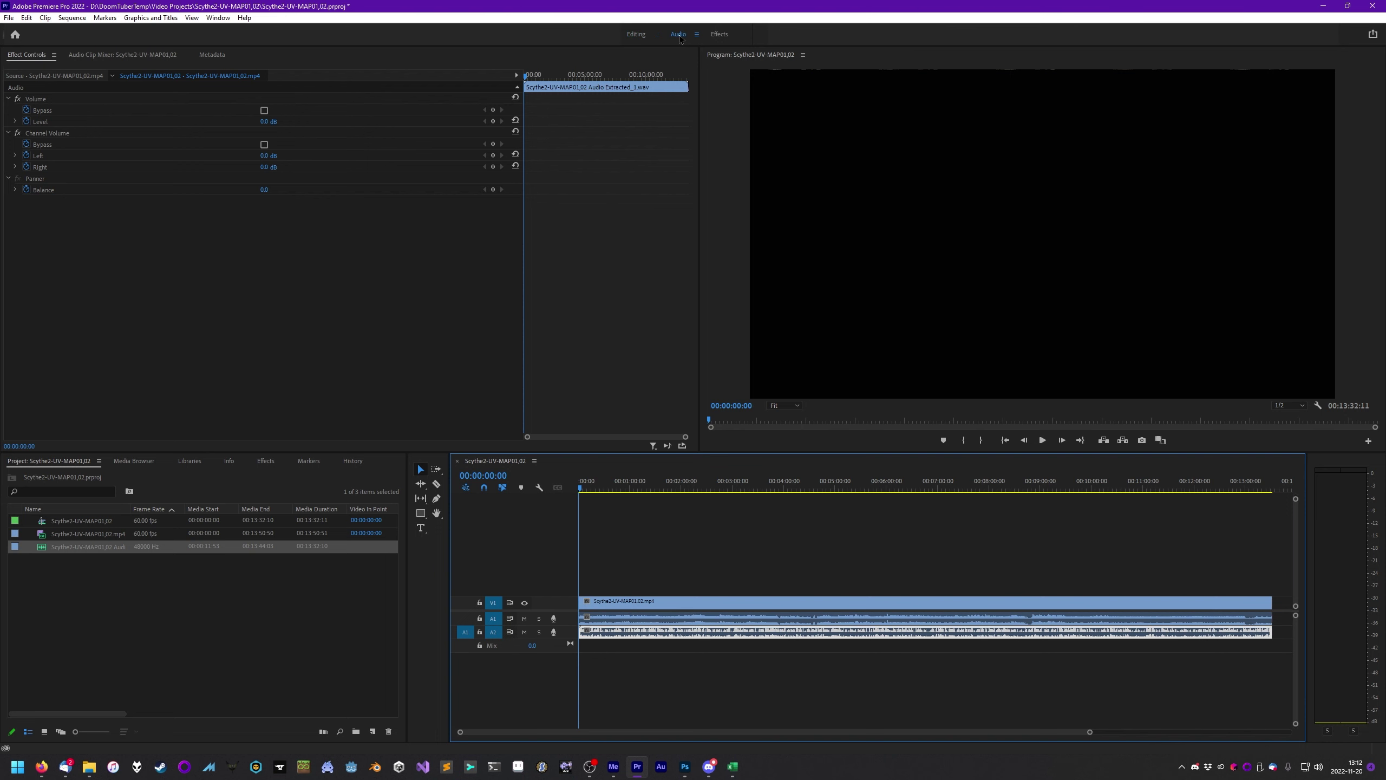
left_click(697, 34)
left_click(691, 66)
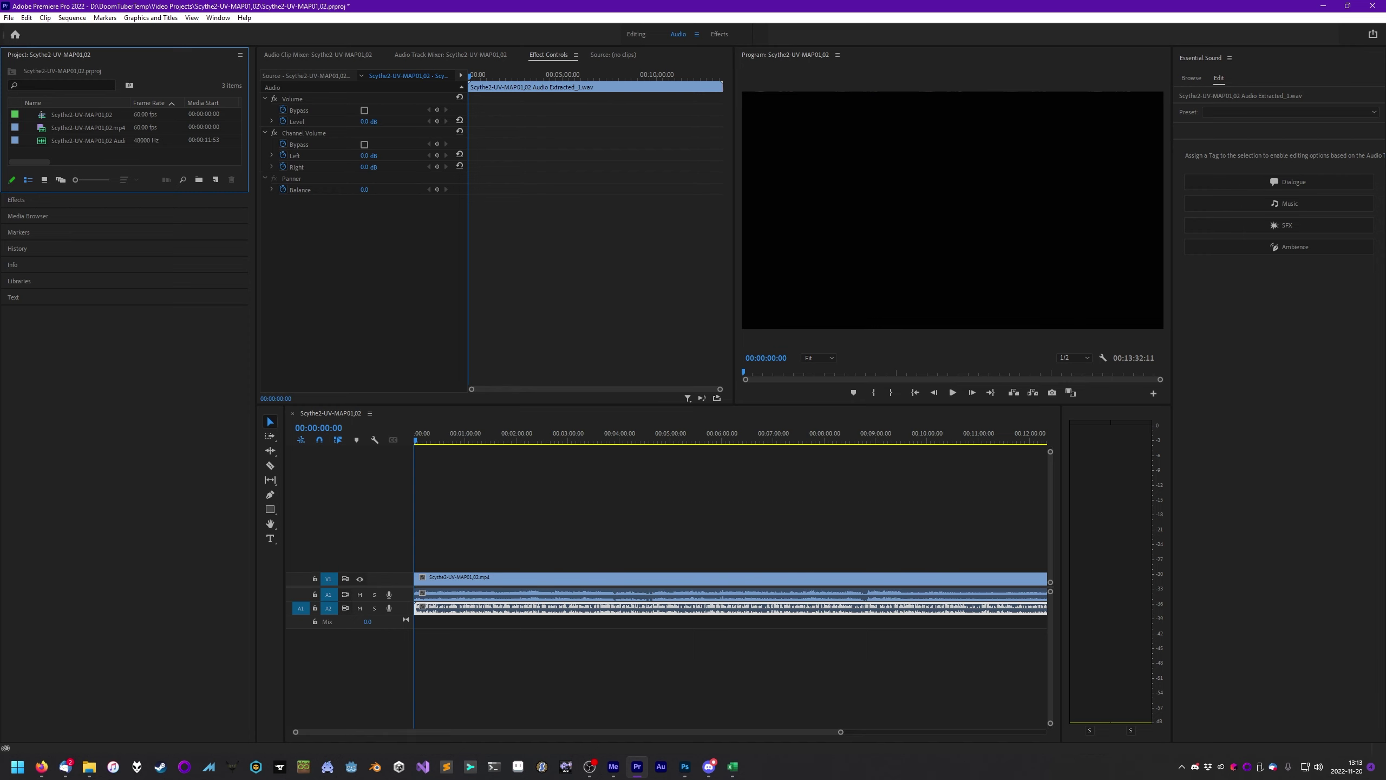
Tag the A2 audio clip as Dialogue in Essential Sound
left_click(567, 625)
left_click(573, 609)
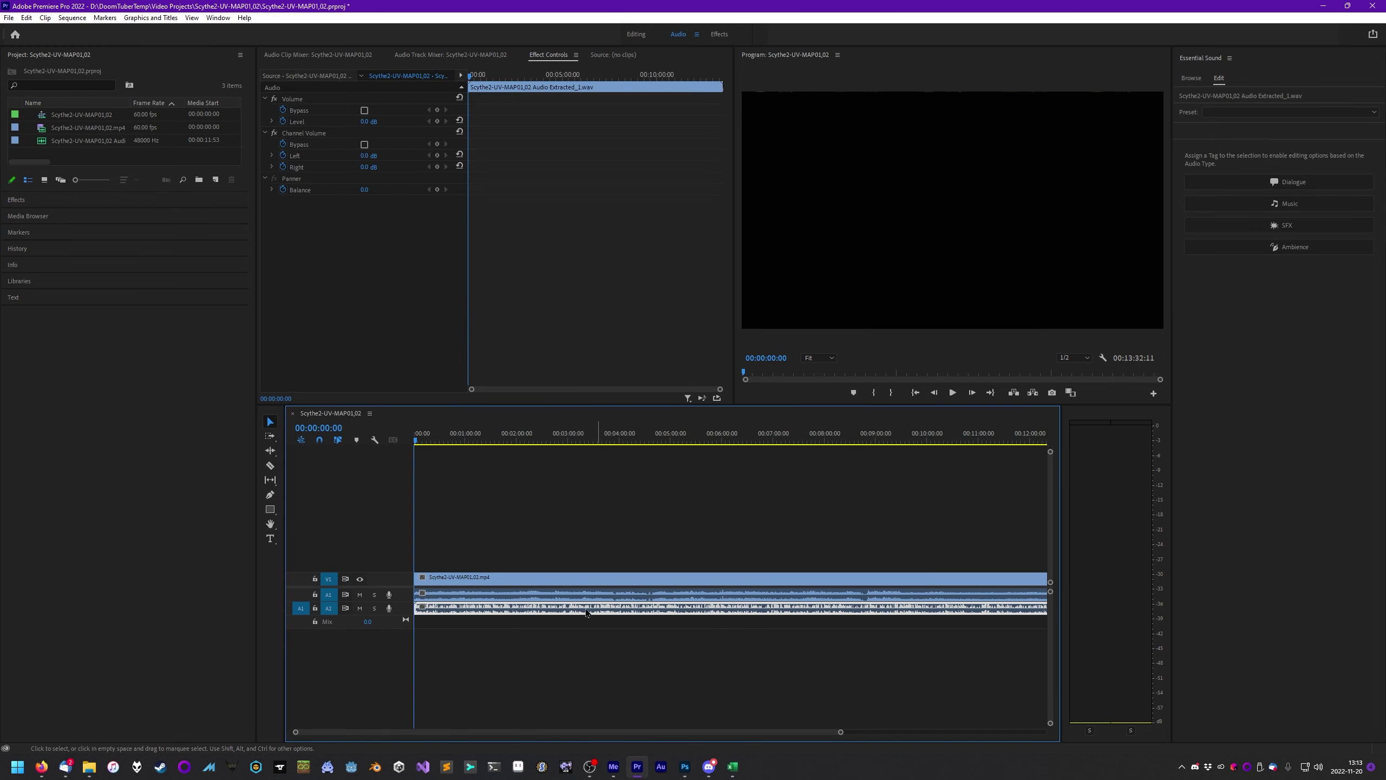
left_click(1334, 184)
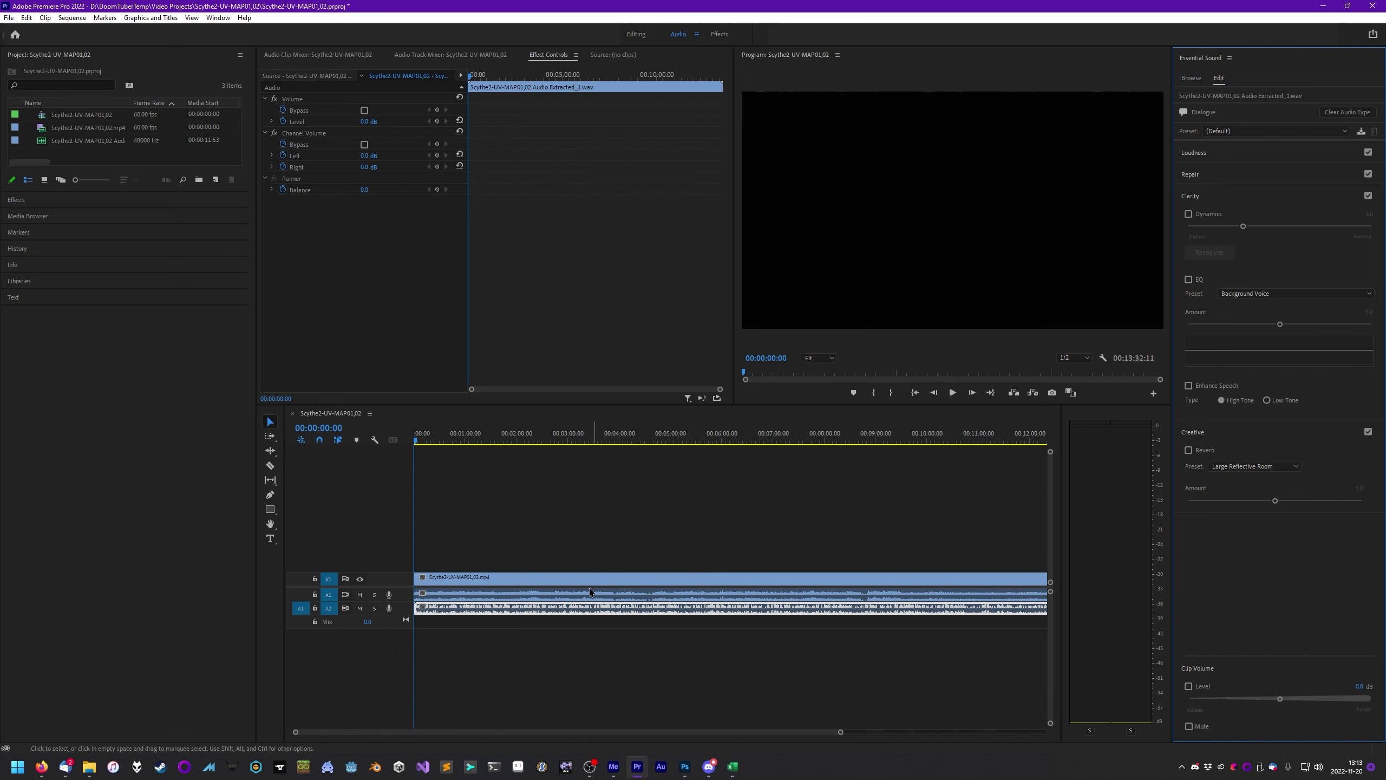
Tag the A1 gameplay audio as Ambience with the Gameplay preset and generate ducking keyframes
left_click(451, 599)
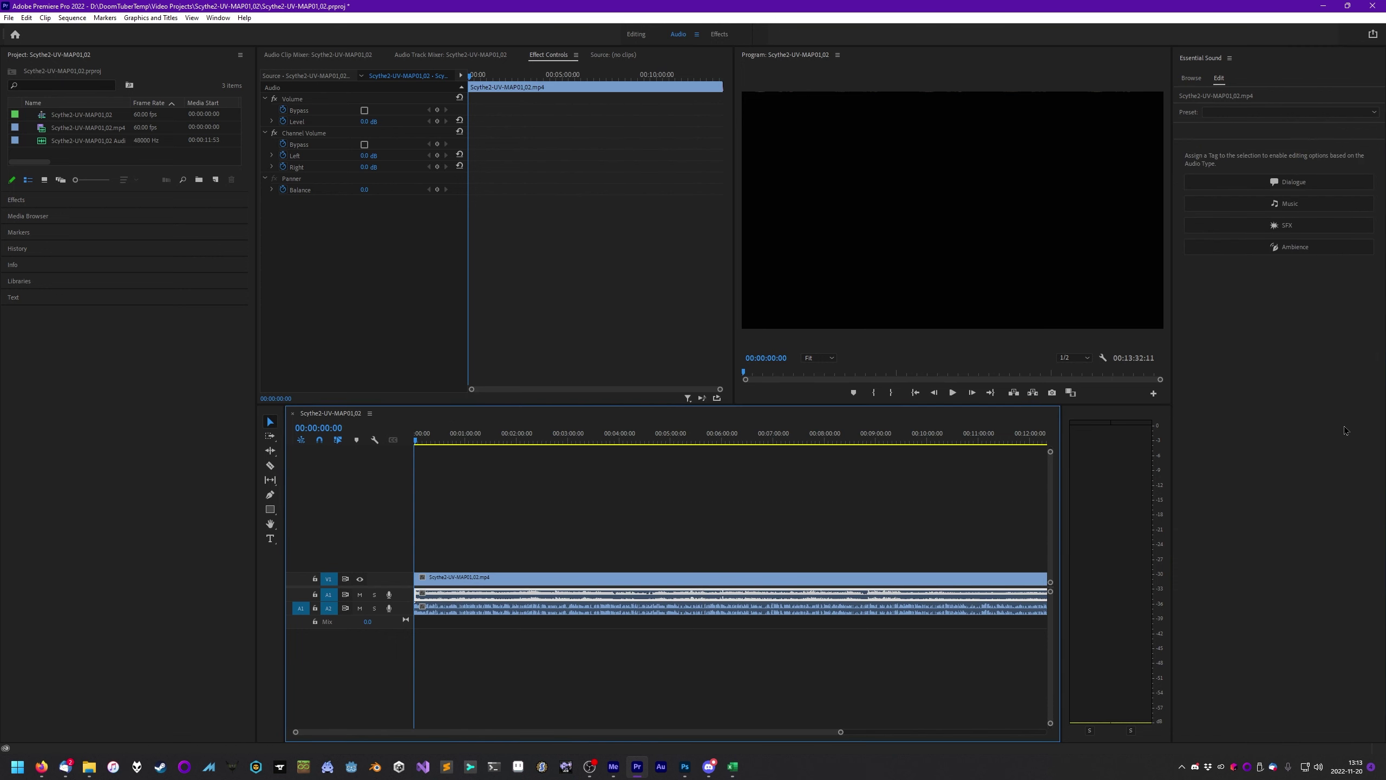
left_click(1310, 248)
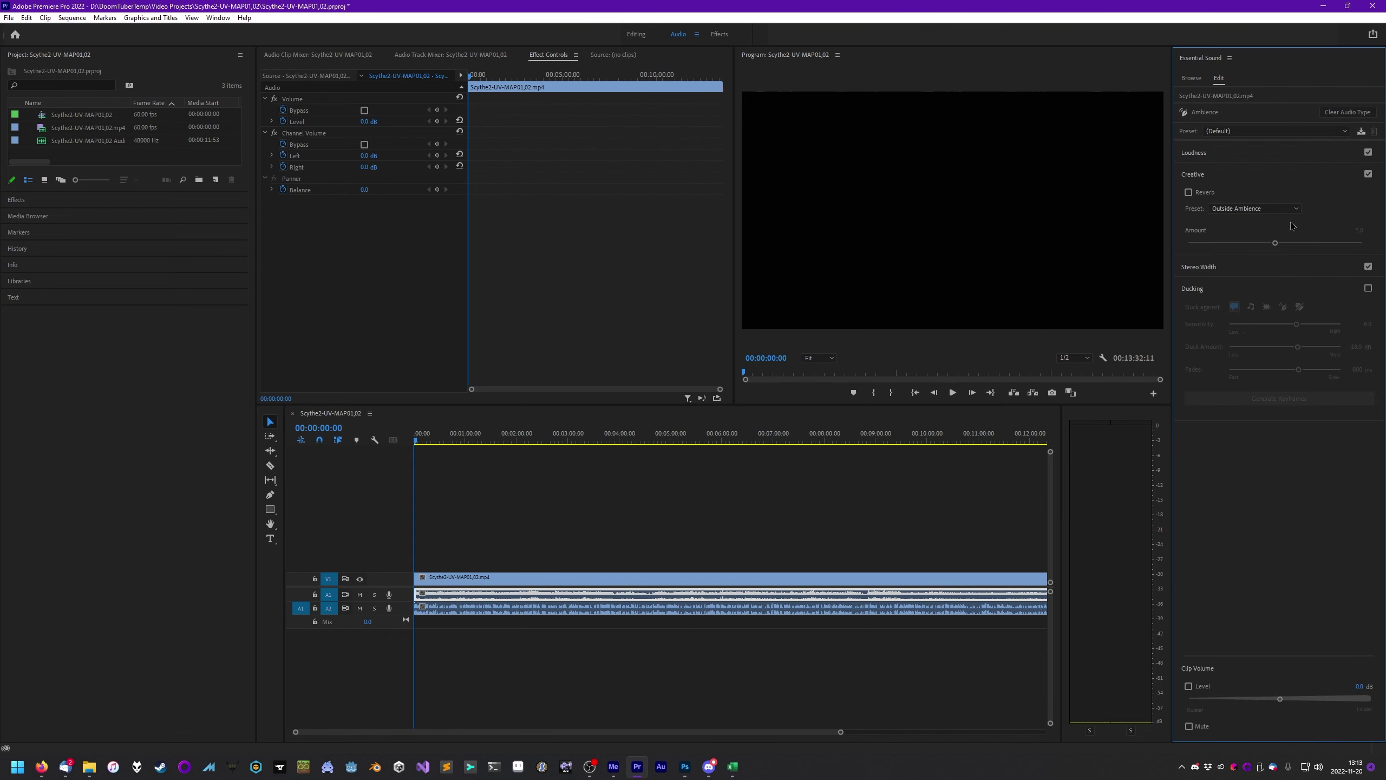
left_click(1264, 133)
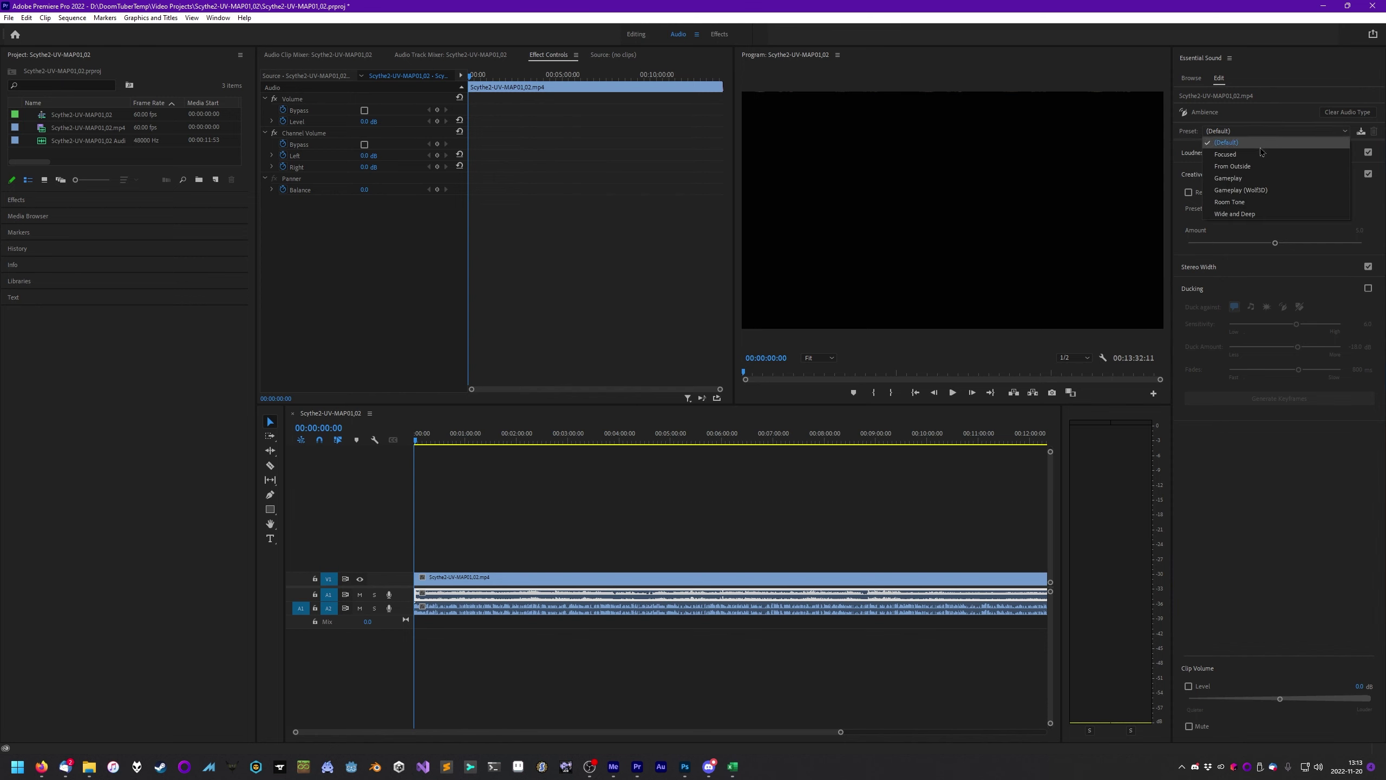
left_click(1228, 179)
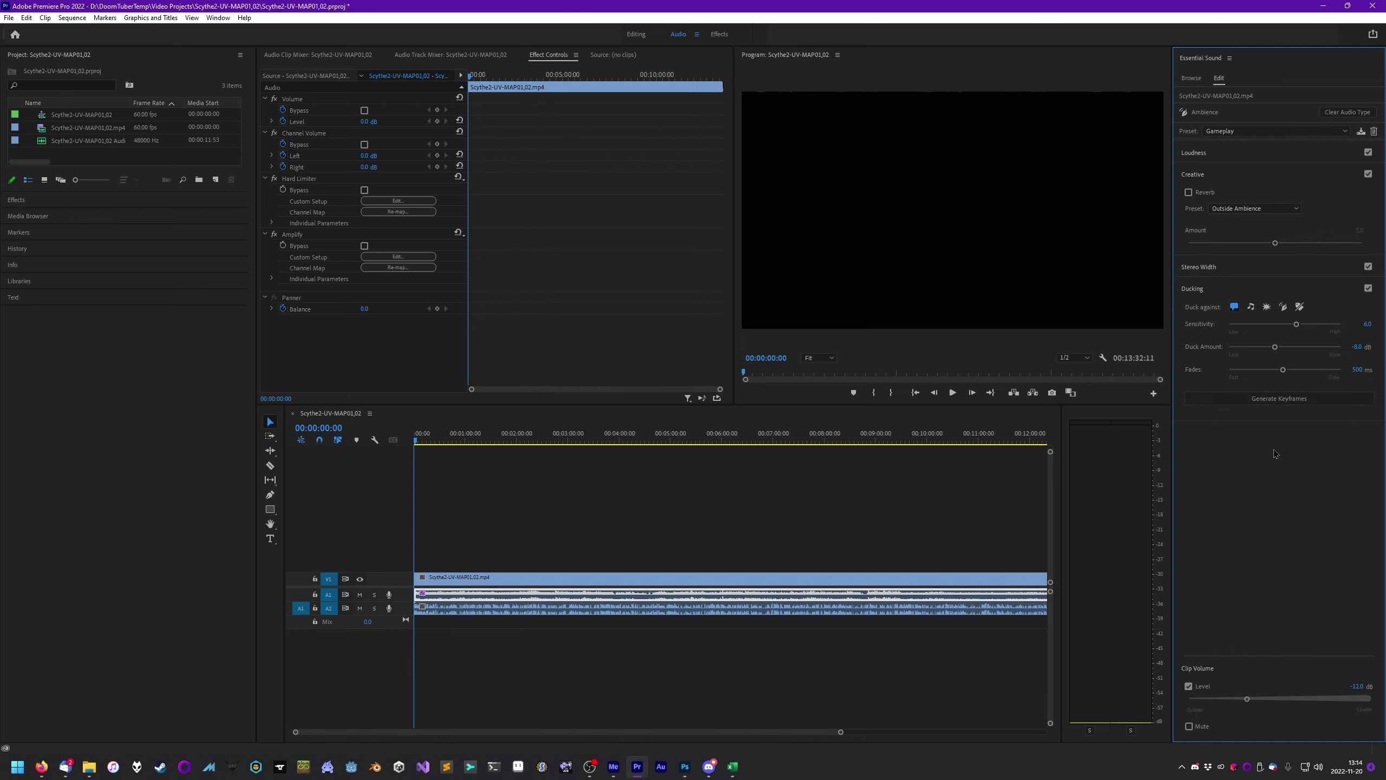
left_click(1265, 403)
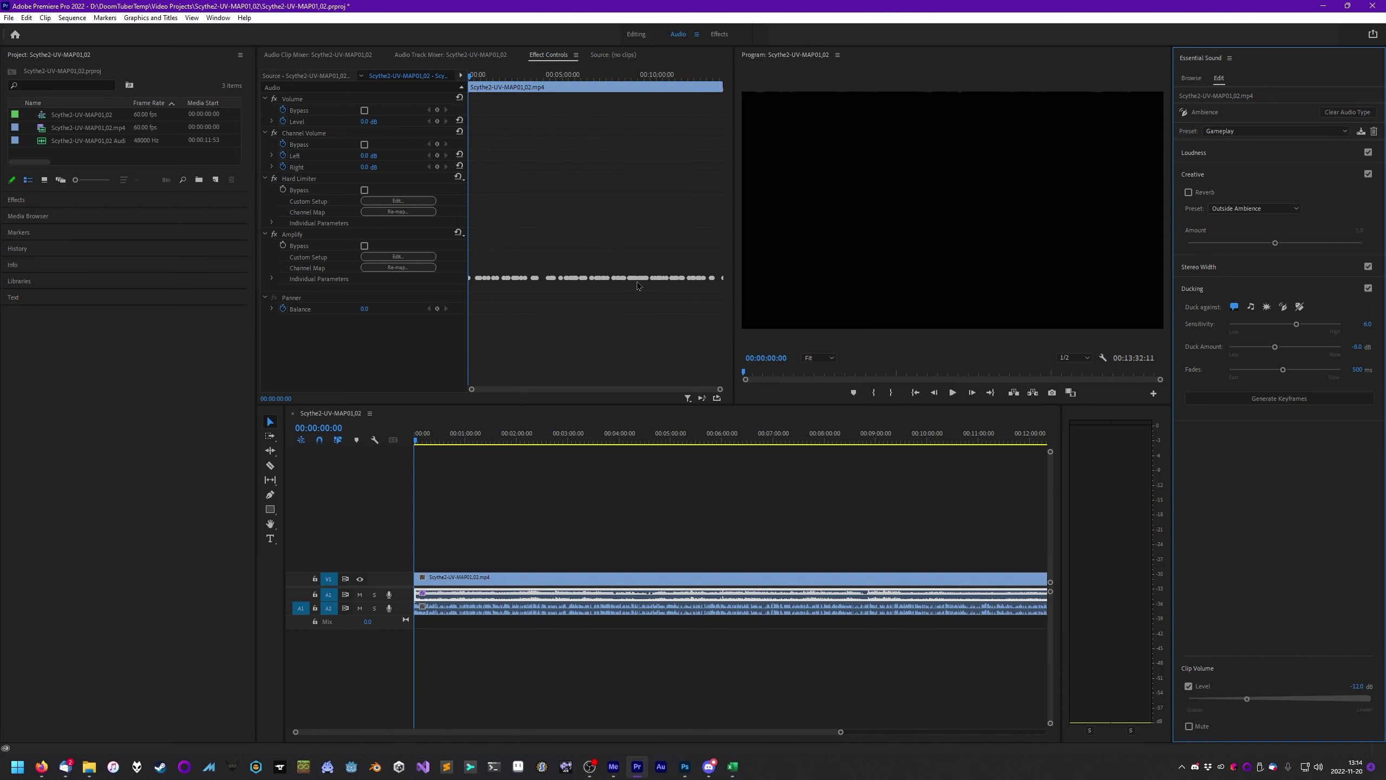
Return to the Editing workspace and play part of the gameplay to check the audio mix
left_click(635, 35)
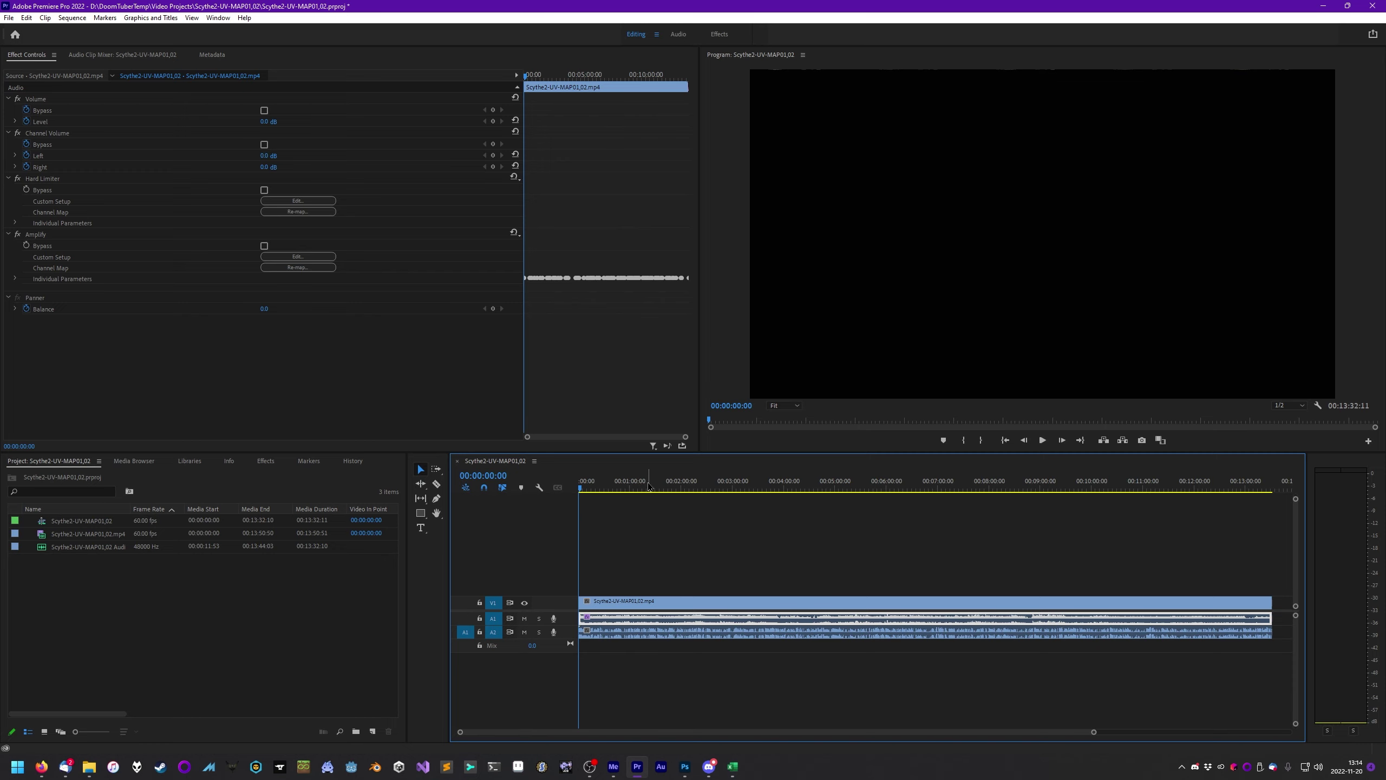
left_click_drag(648, 485, 967, 468)
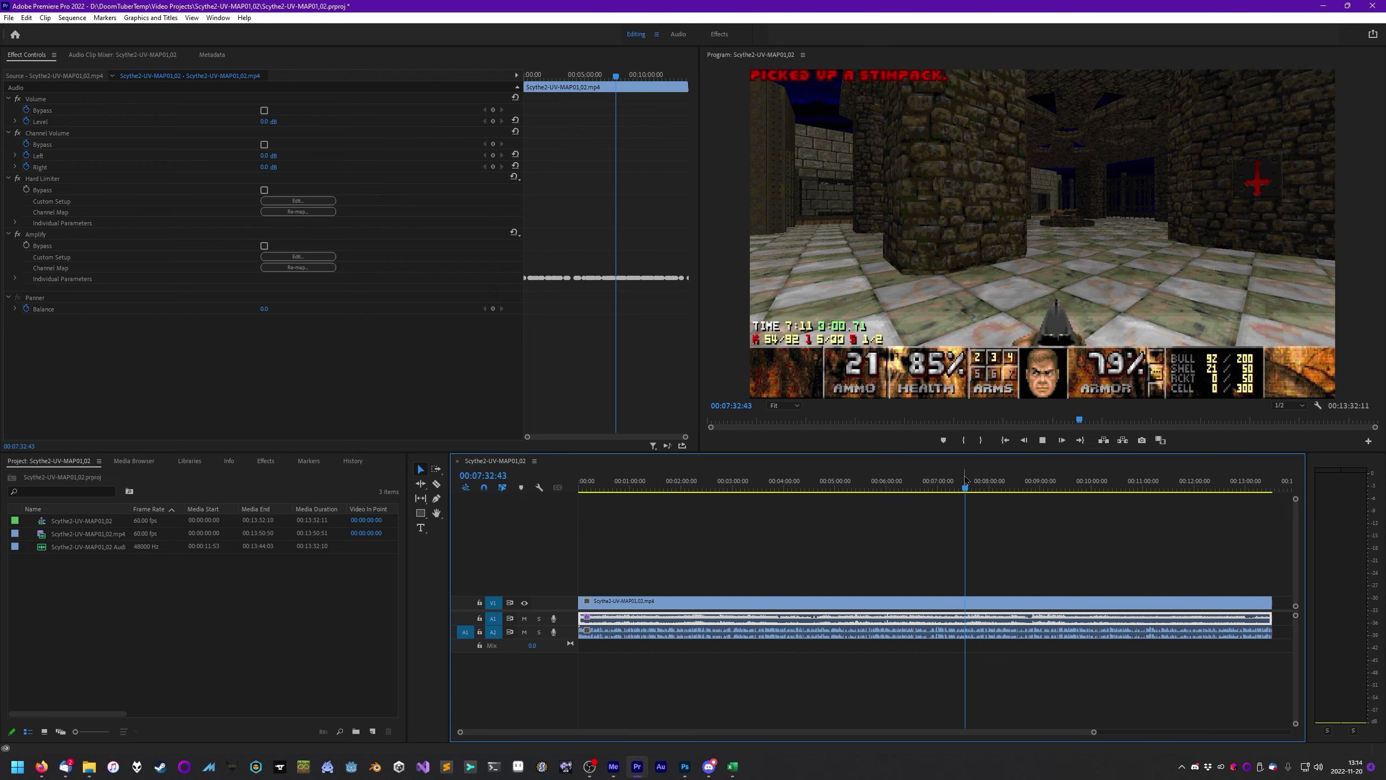
key("space")
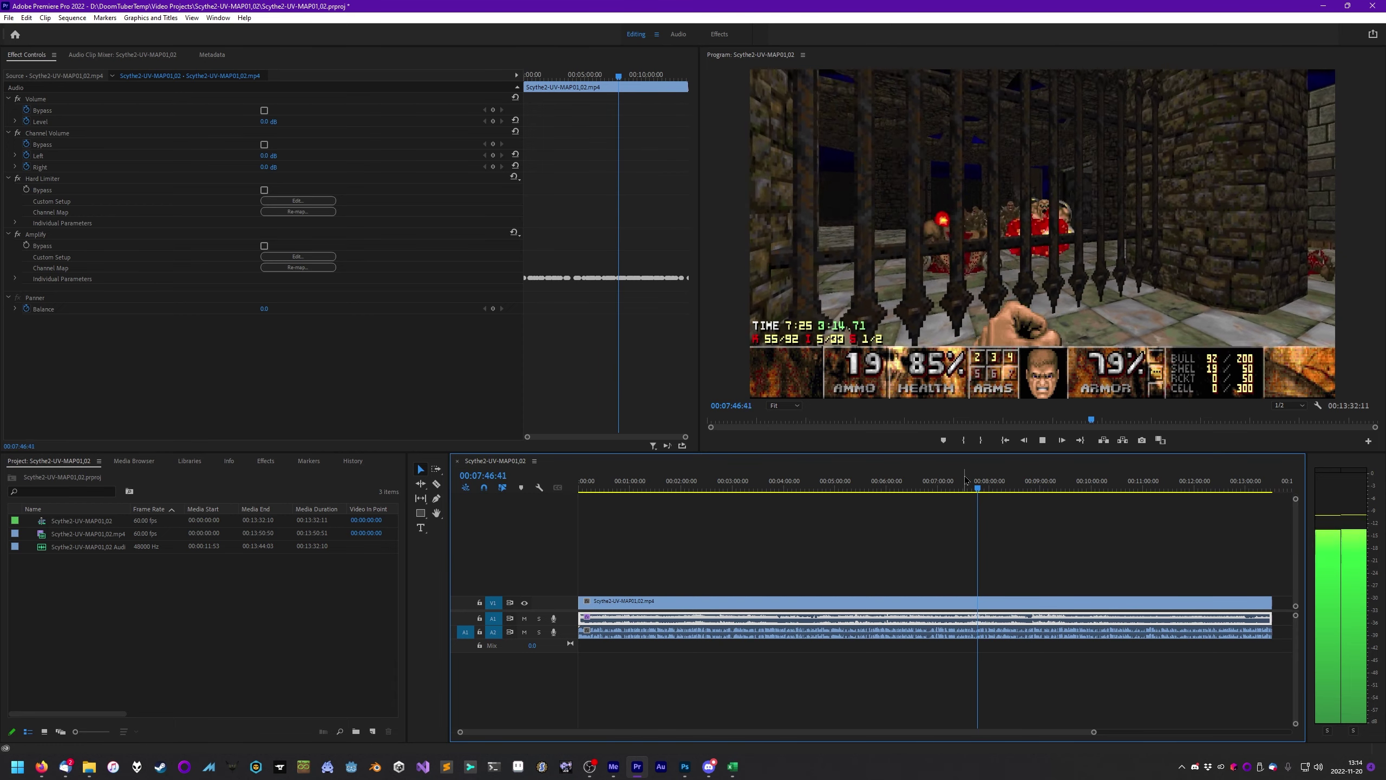
key("space")
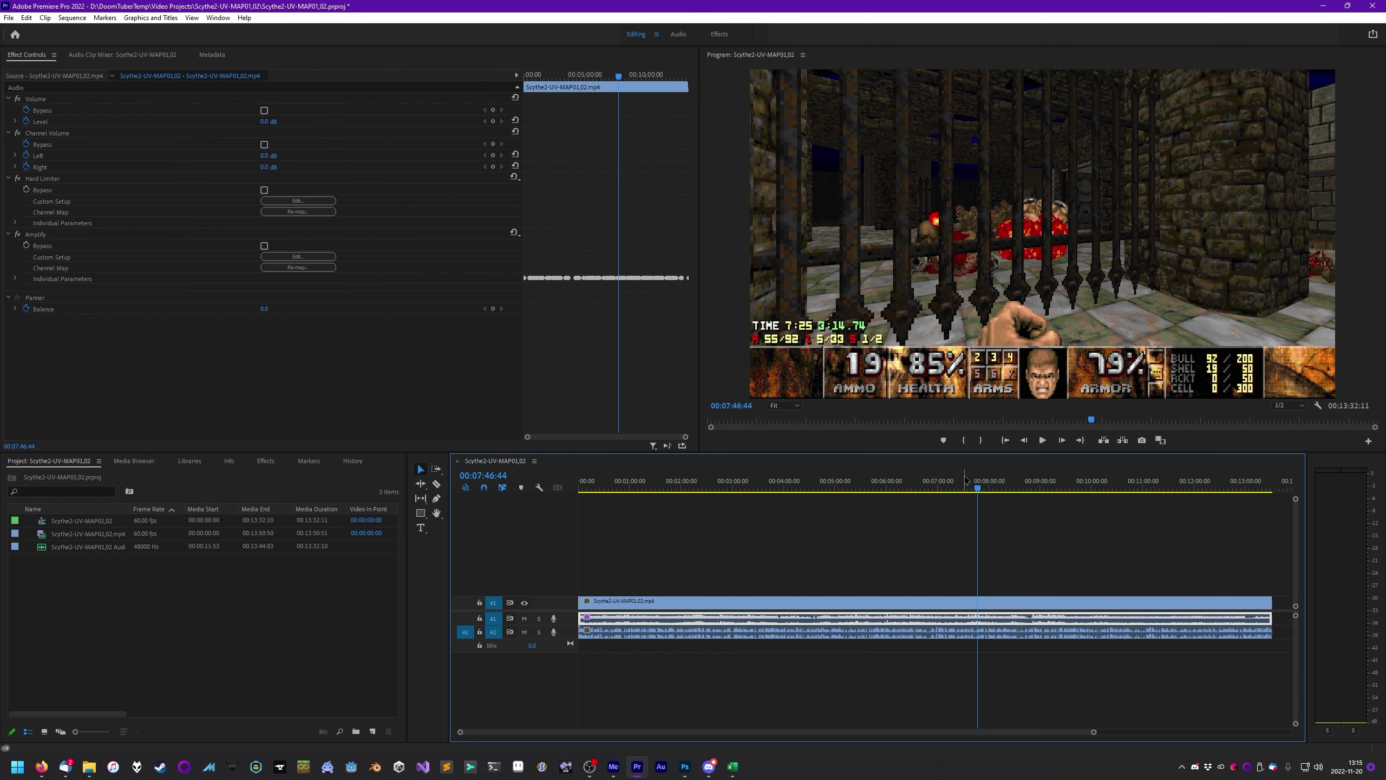
Deselect the audio clip, rewind the sequence to its start and save the project
left_click(997, 551)
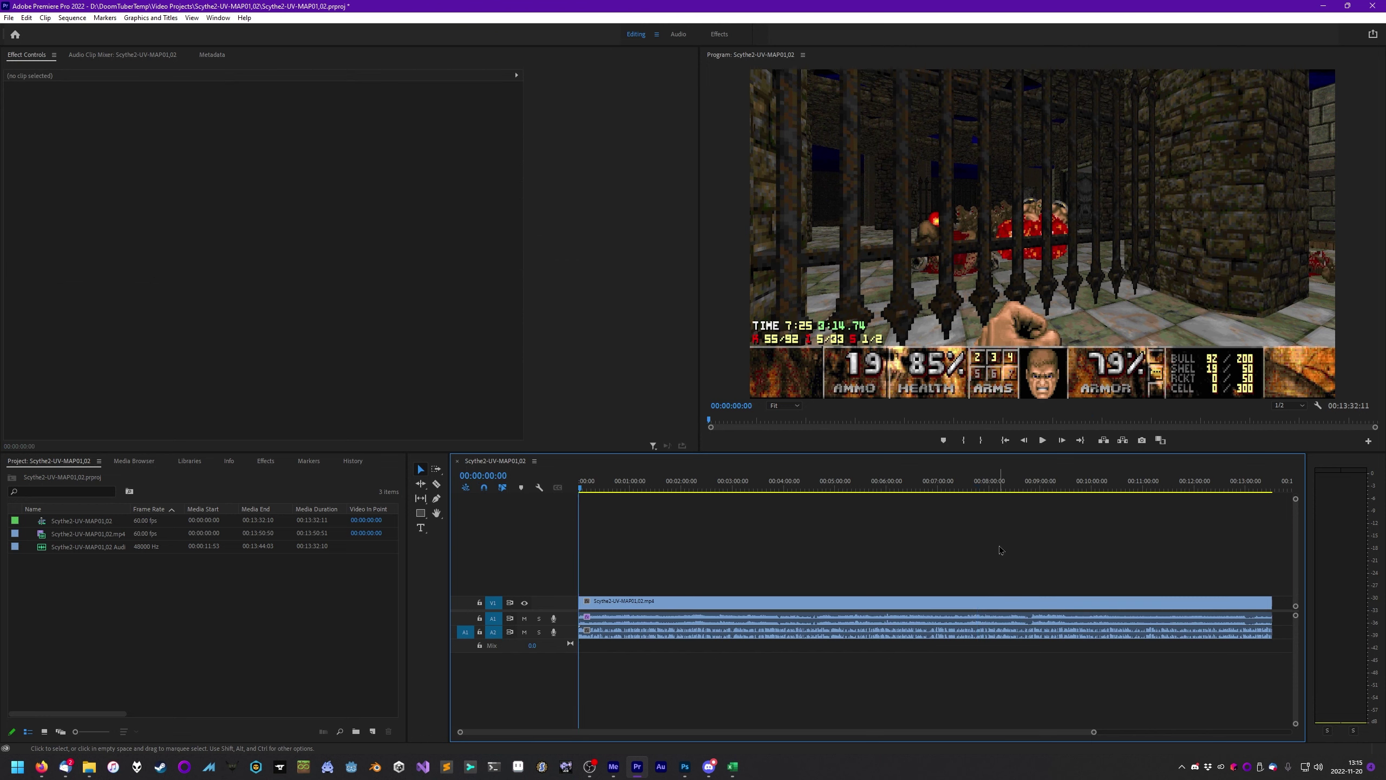
key("Home")
key("ctrl+s")
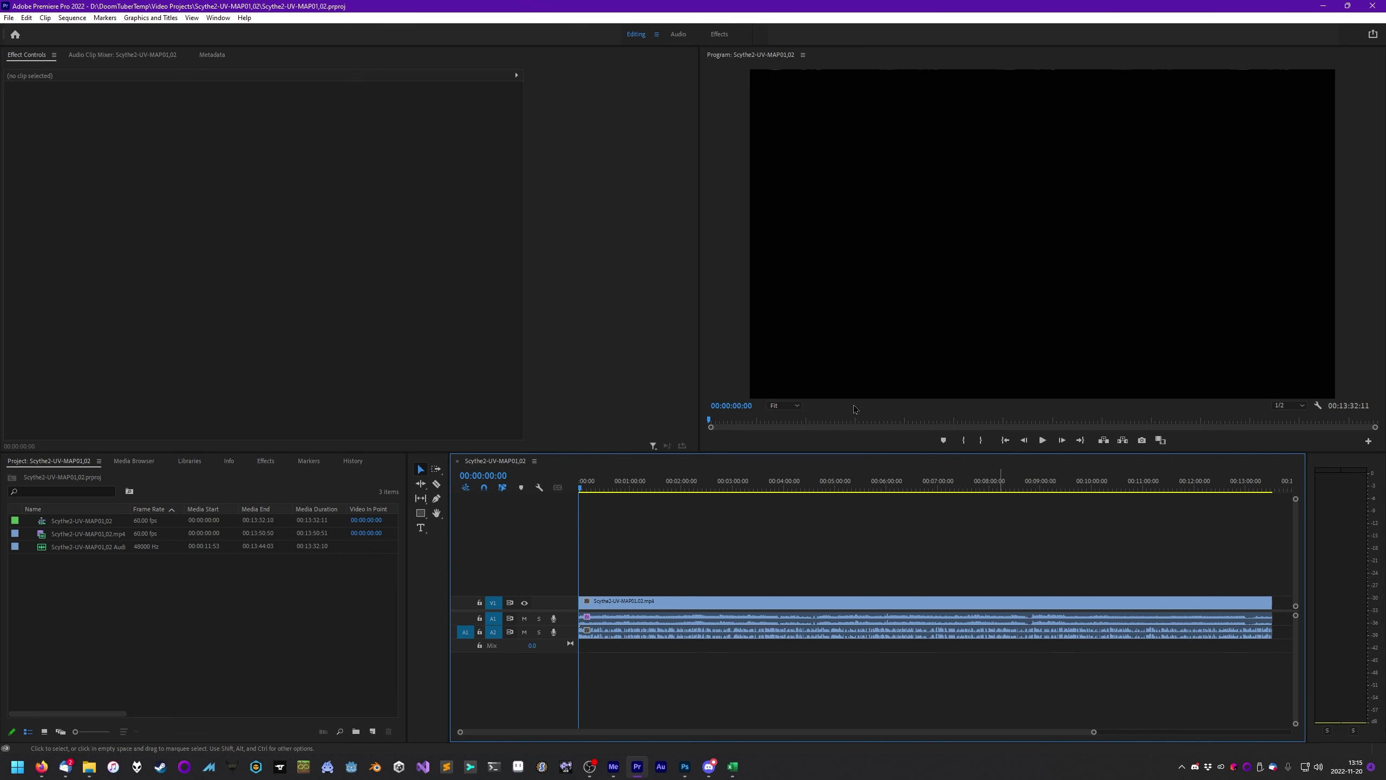
Choose the YouTube 1440p60 preset in the sequence's export settings
key("ctrl+m")
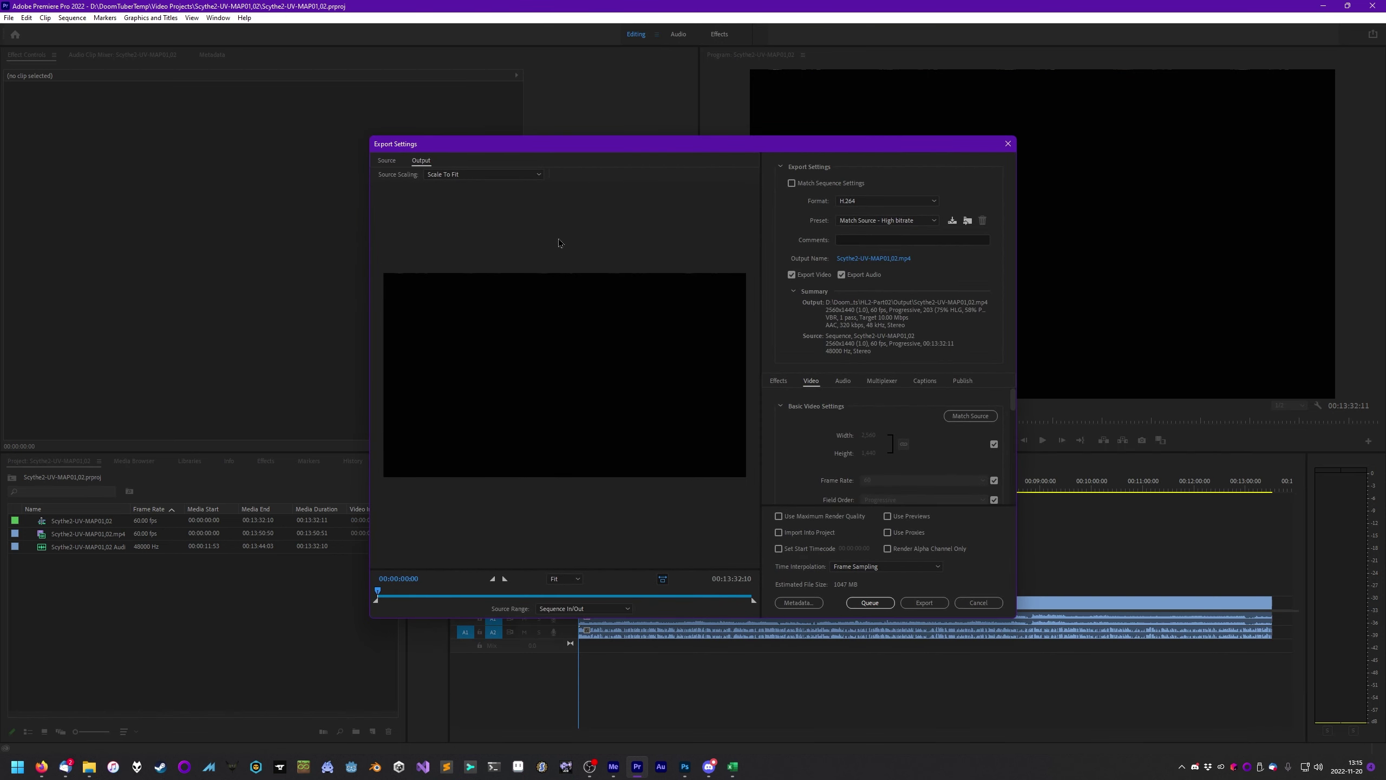
left_click(917, 221)
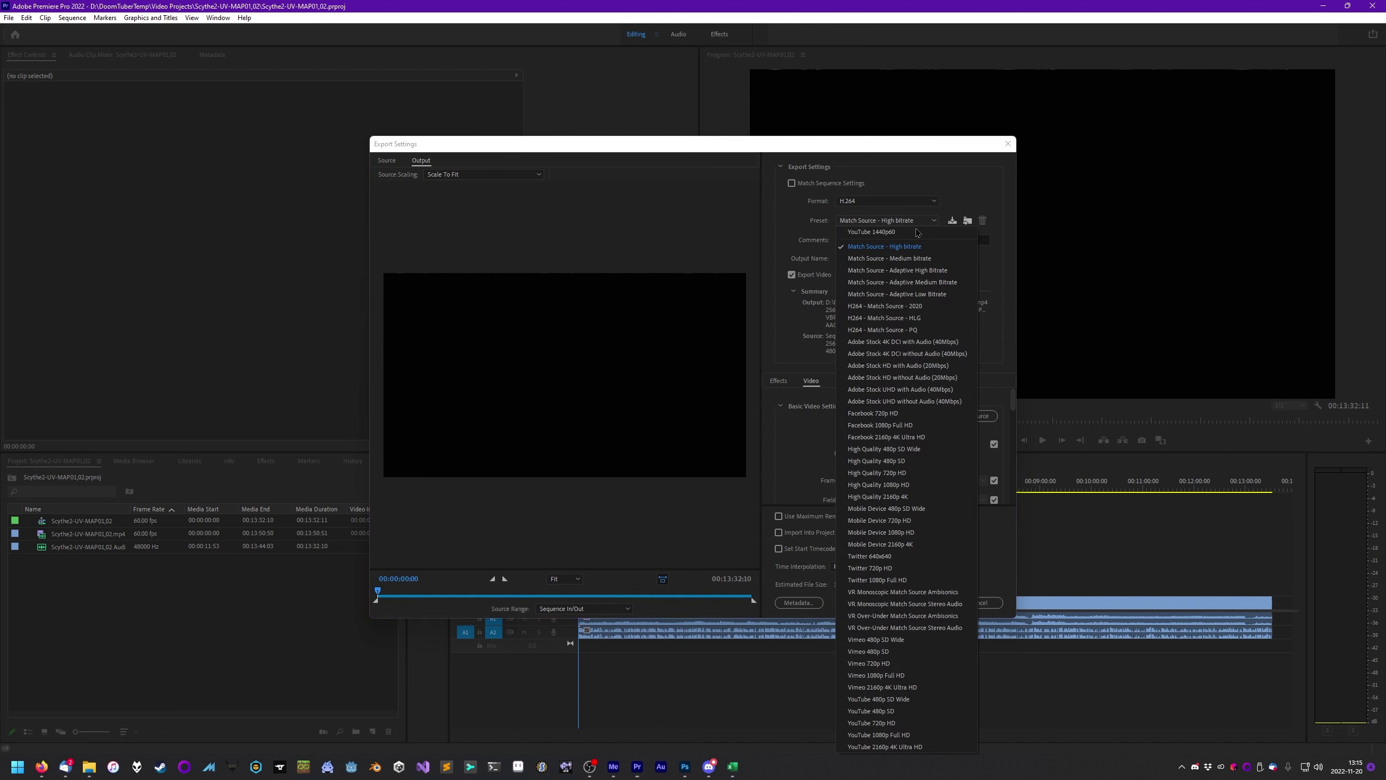
left_click(885, 235)
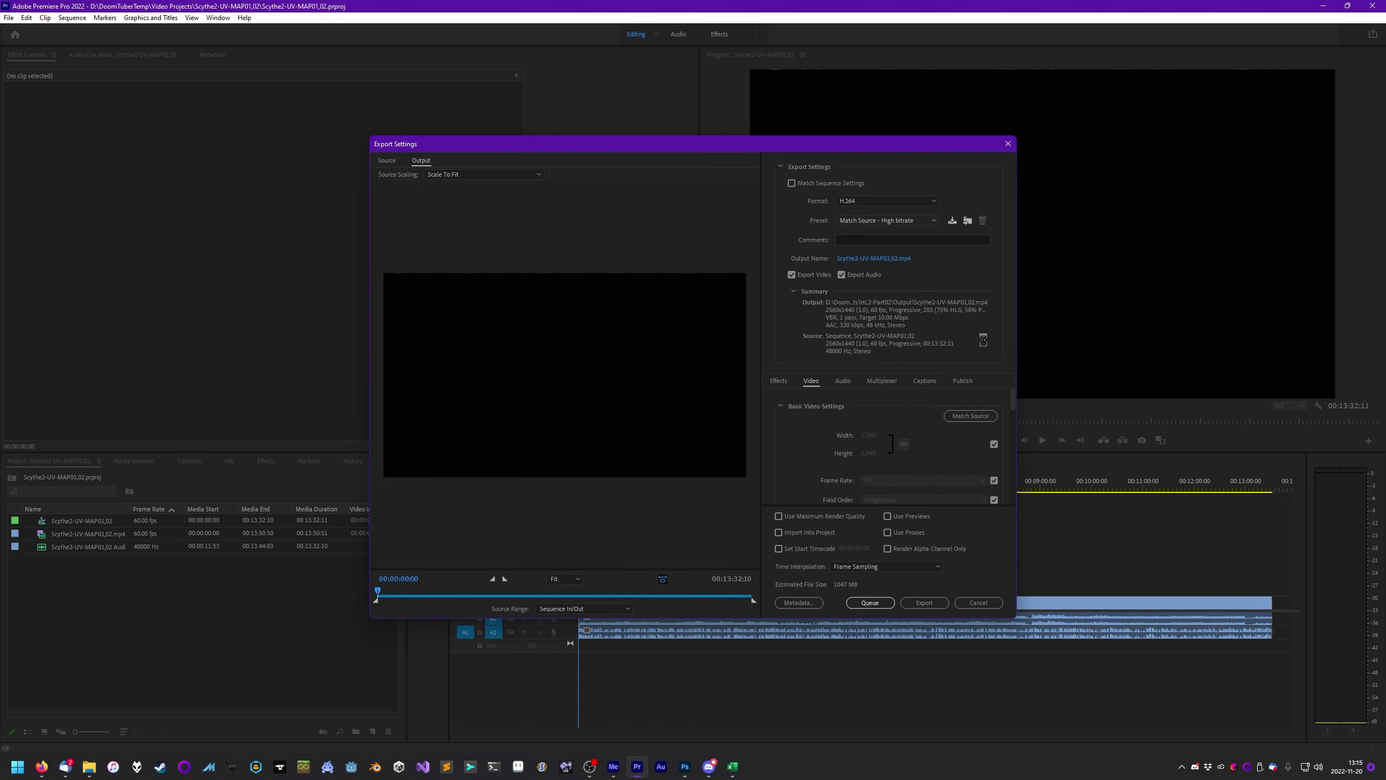
left_click_drag(1013, 404, 1018, 494)
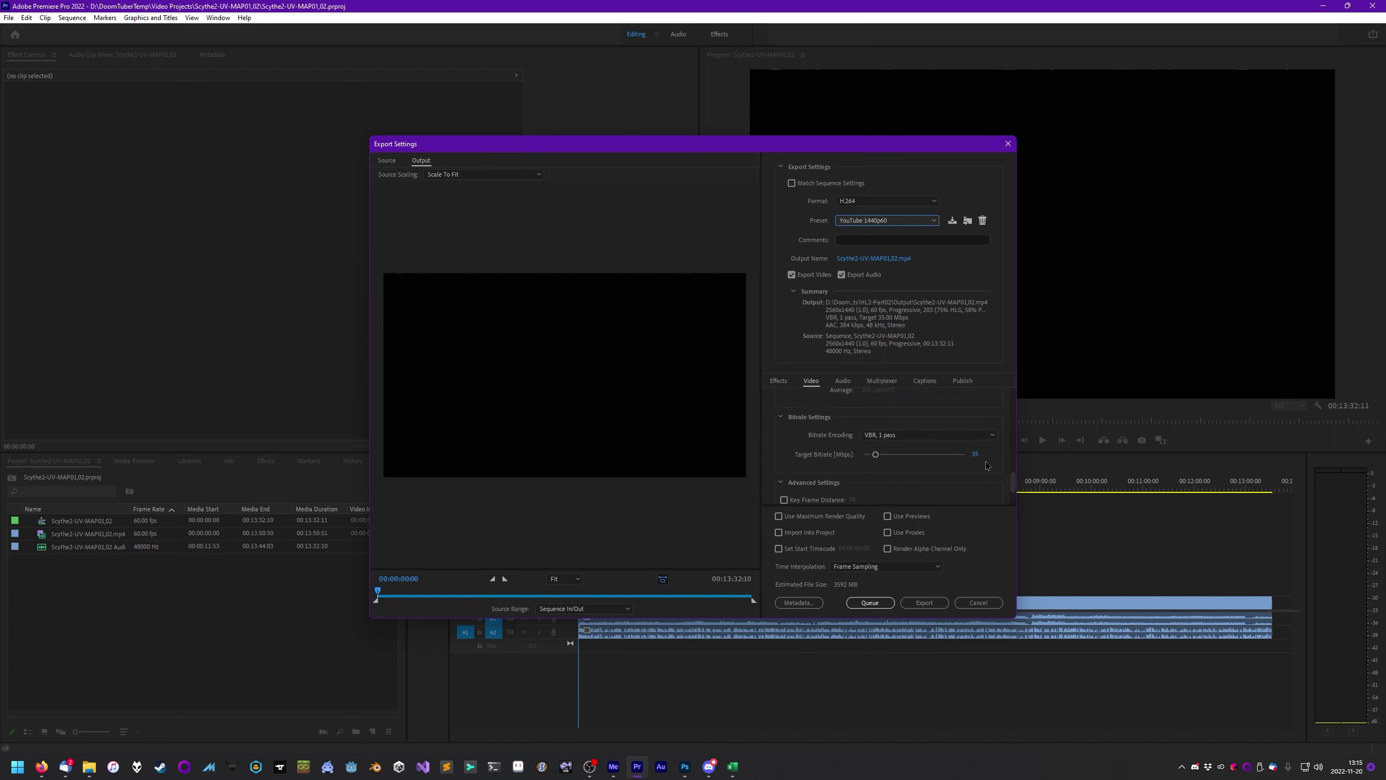
left_click_drag(1013, 481, 1026, 379)
Set the output location to the Scythe2-UV-MAP01,02 Output folder and queue the export
left_click(883, 259)
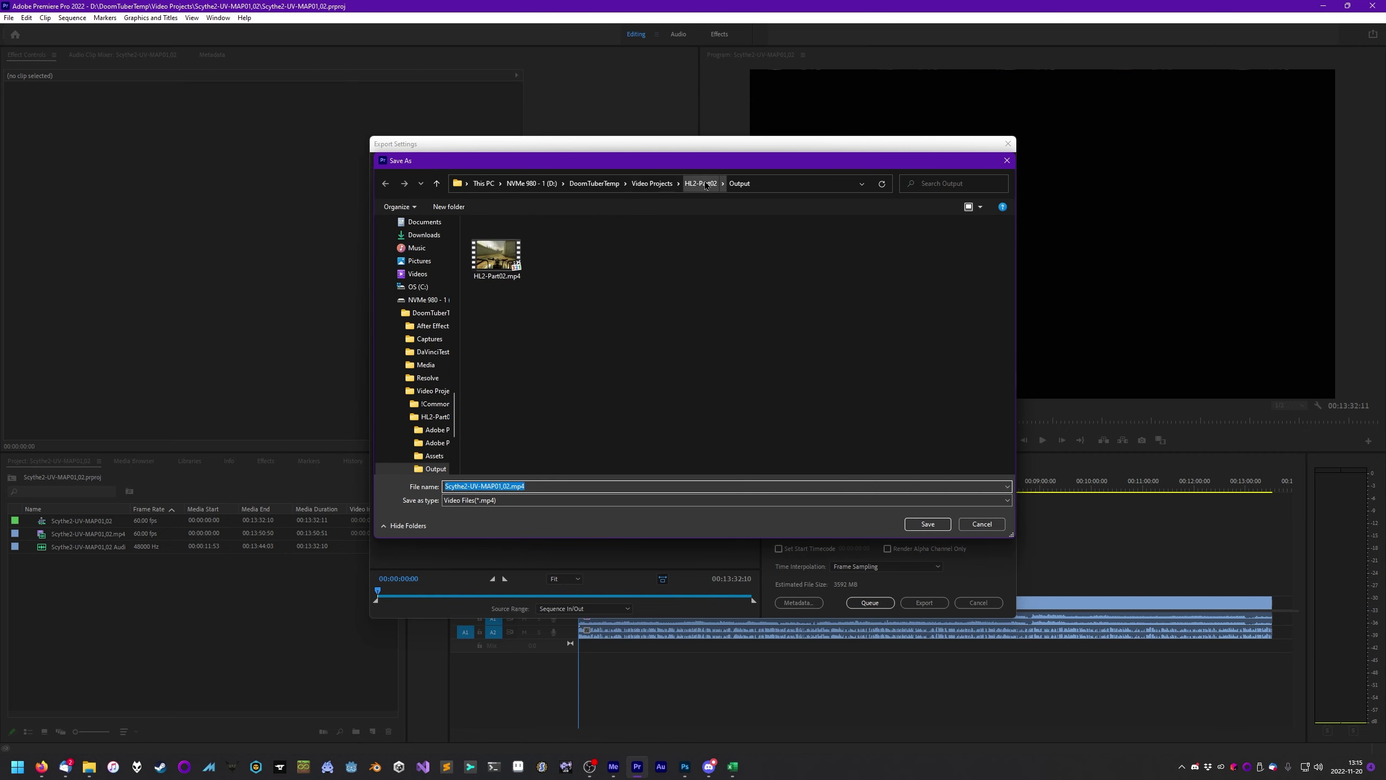
left_click(652, 184)
double_click(505, 262)
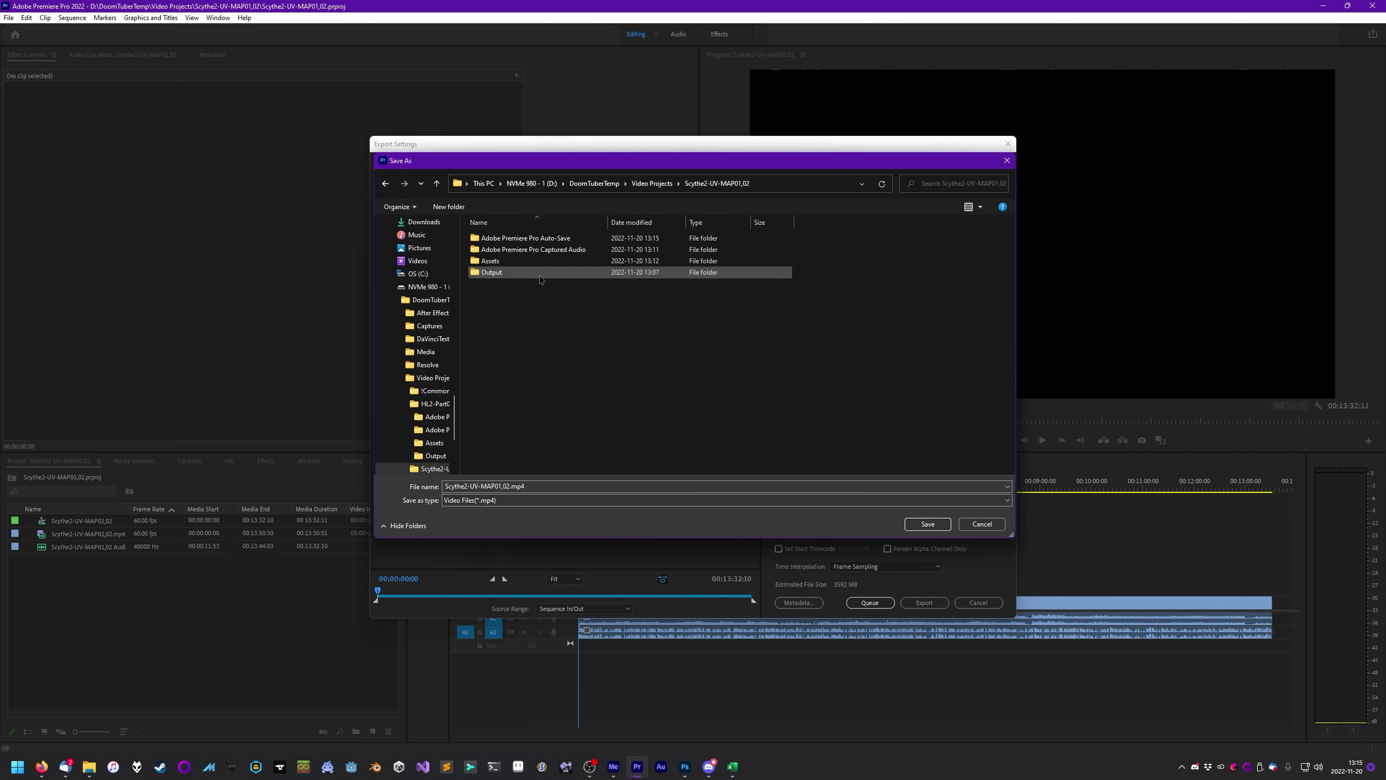
double_click(505, 271)
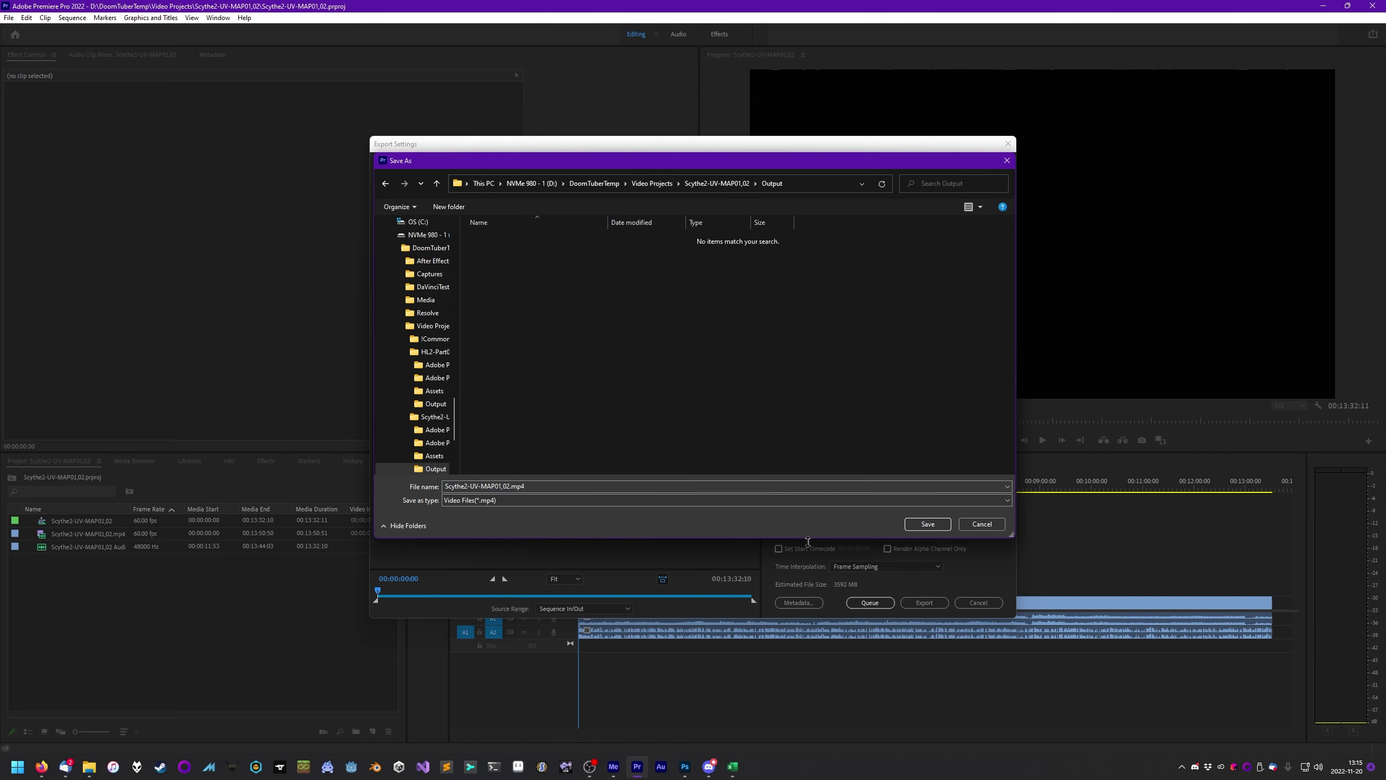
left_click(926, 524)
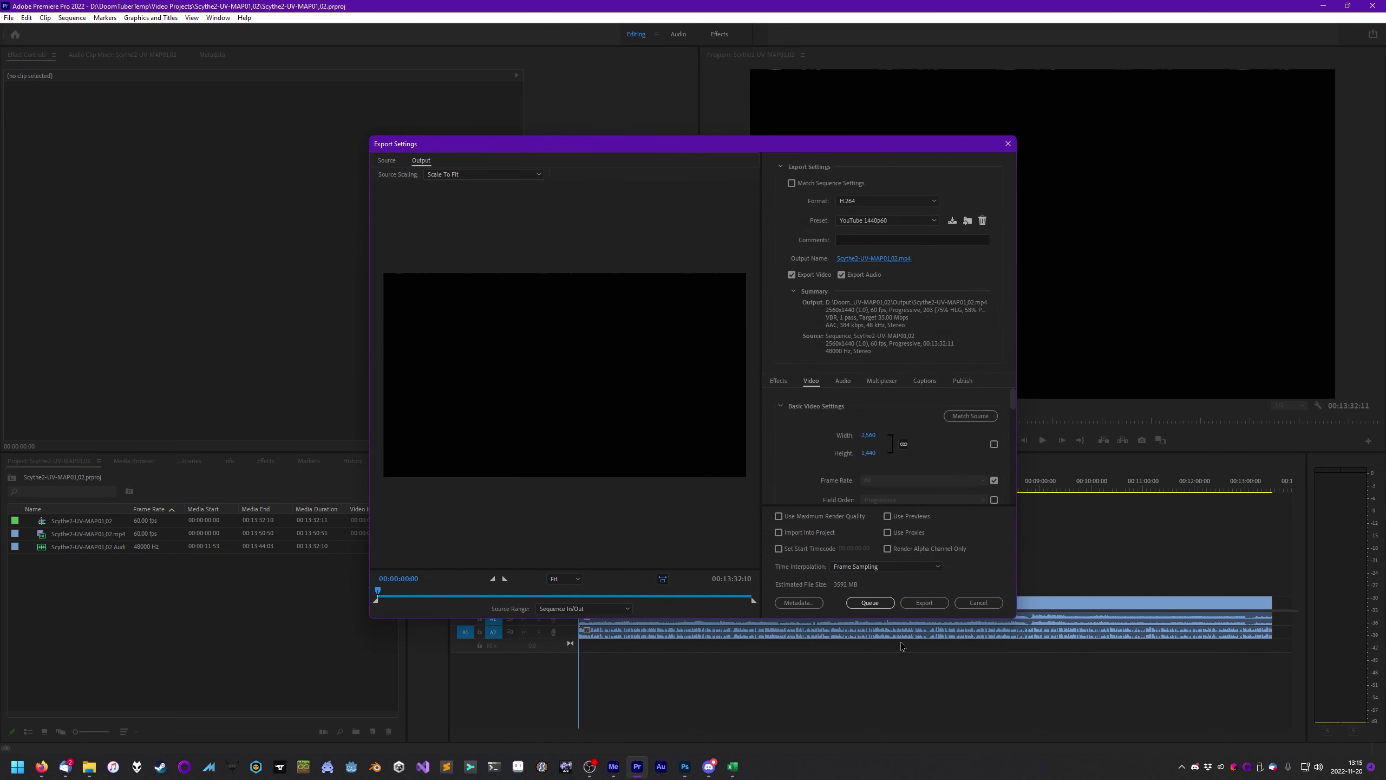
left_click(873, 603)
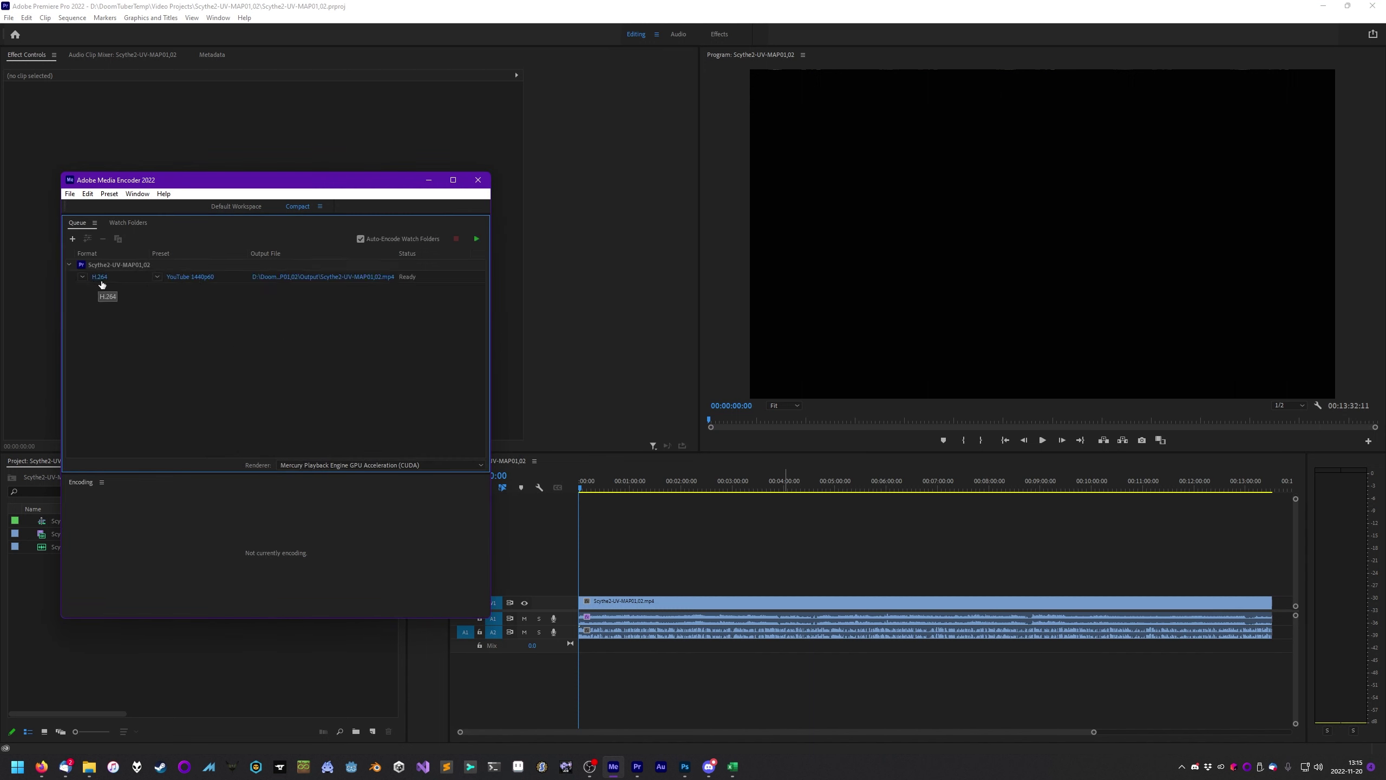
Check the queued job's export settings still use YouTube 1440p60, leaving them unchanged
mouse_move(203, 281)
left_click(192, 277)
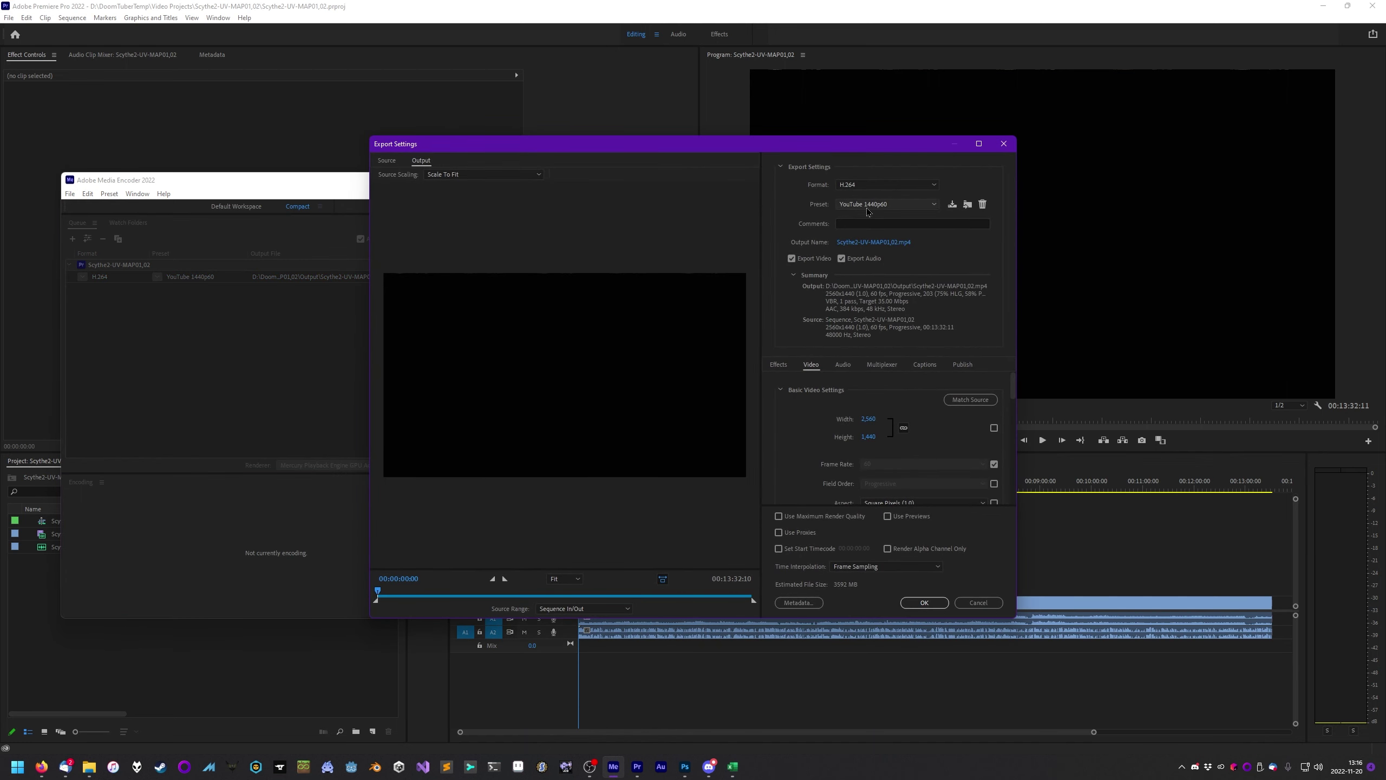
left_click(884, 204)
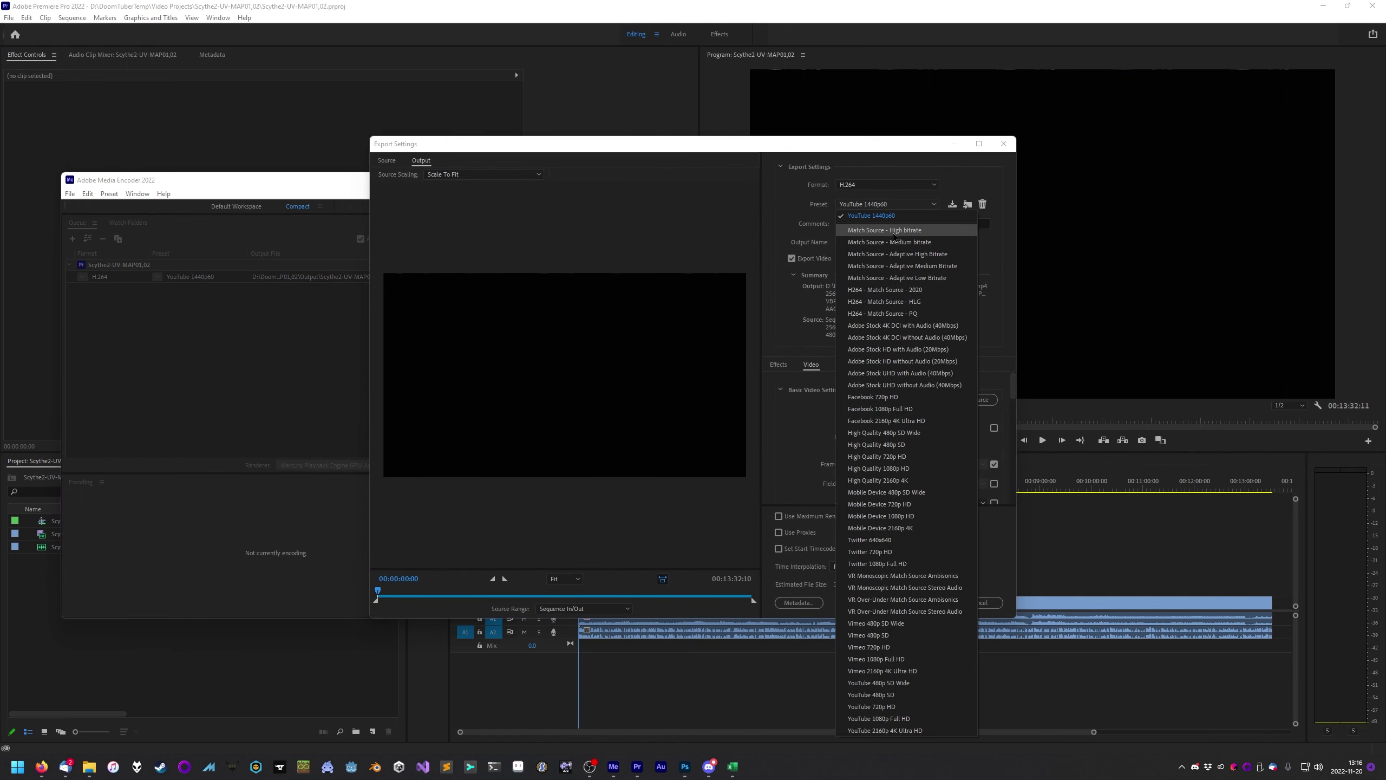
left_click(874, 215)
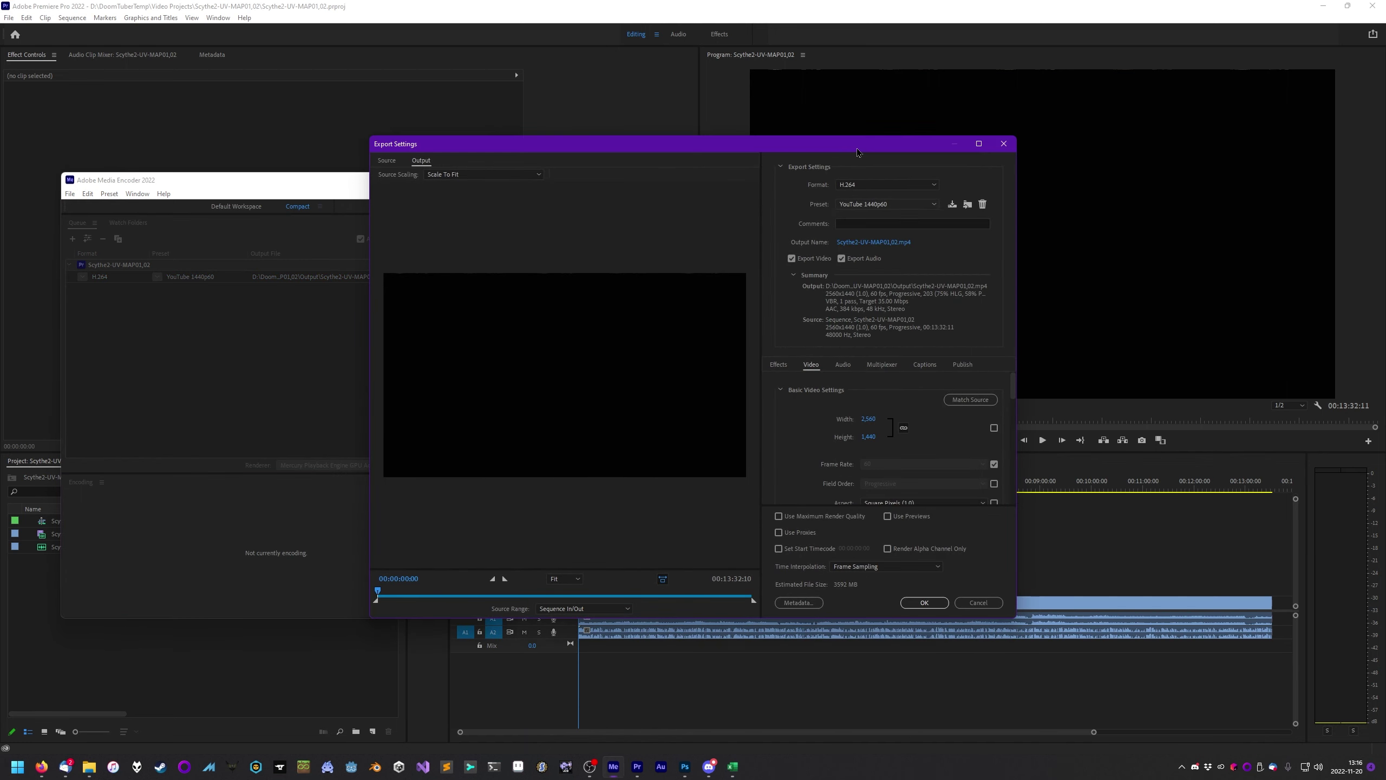
left_click(979, 603)
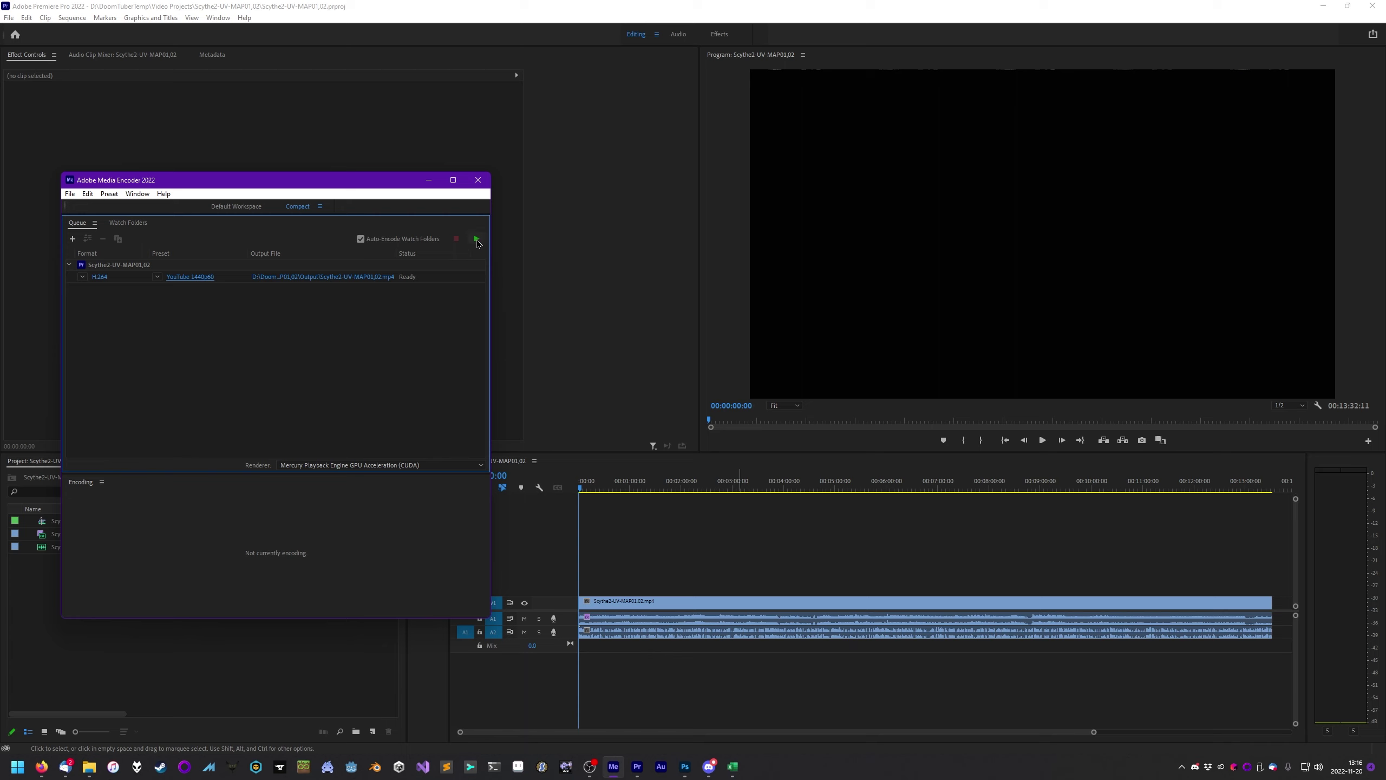
Start encoding the queue, then close Premiere Pro
left_click(476, 239)
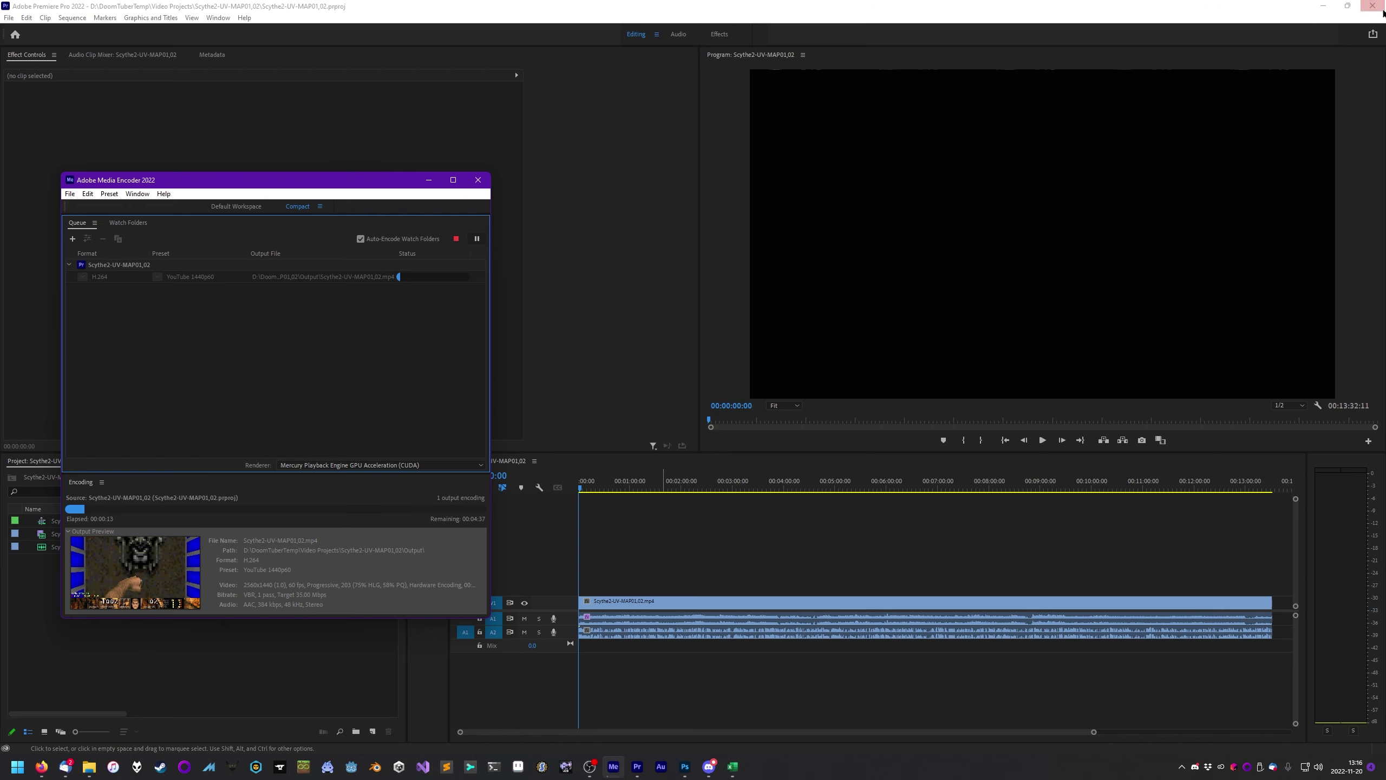
left_click(1378, 7)
left_click(1378, 8)
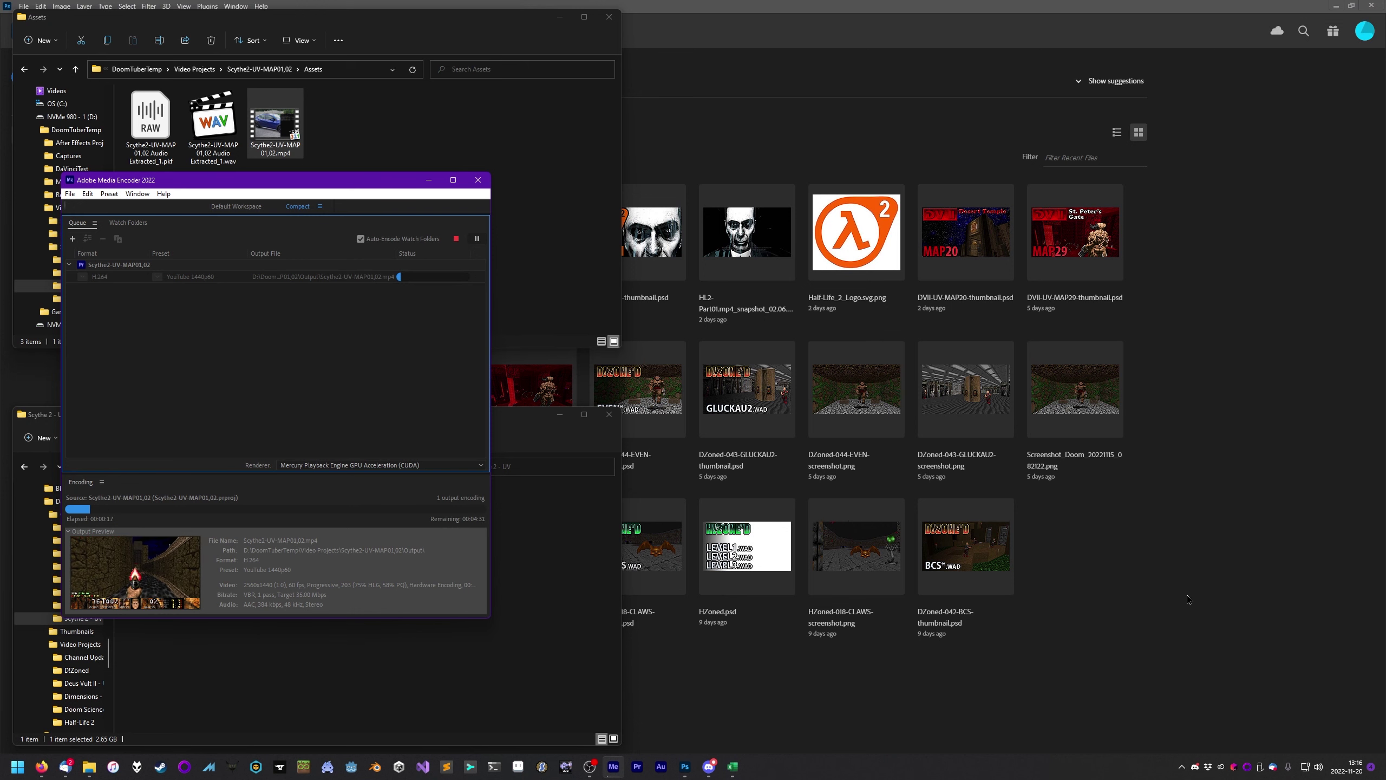
Bring Photoshop's home screen forward, then switch to the Thumbnails folder window
left_click(1203, 569)
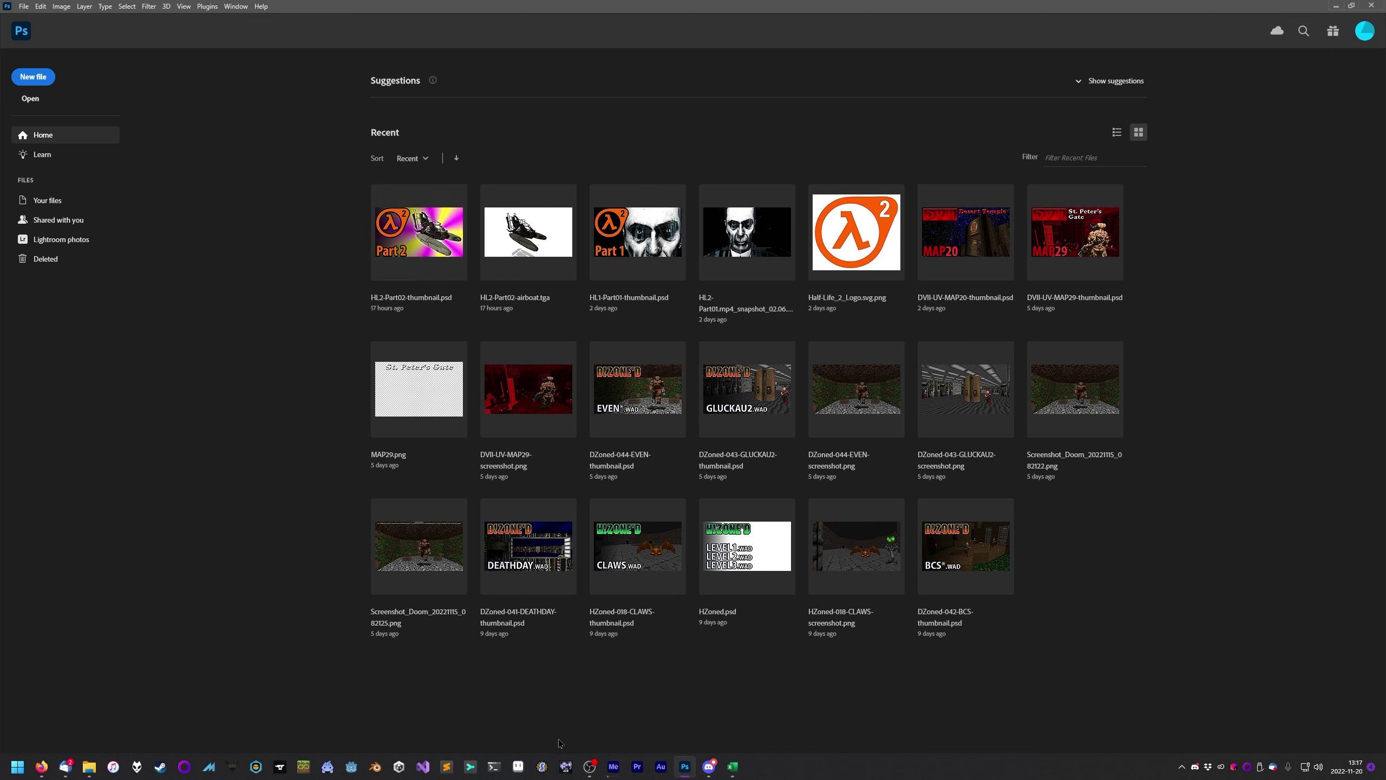
mouse_move(89, 766)
mouse_move(294, 723)
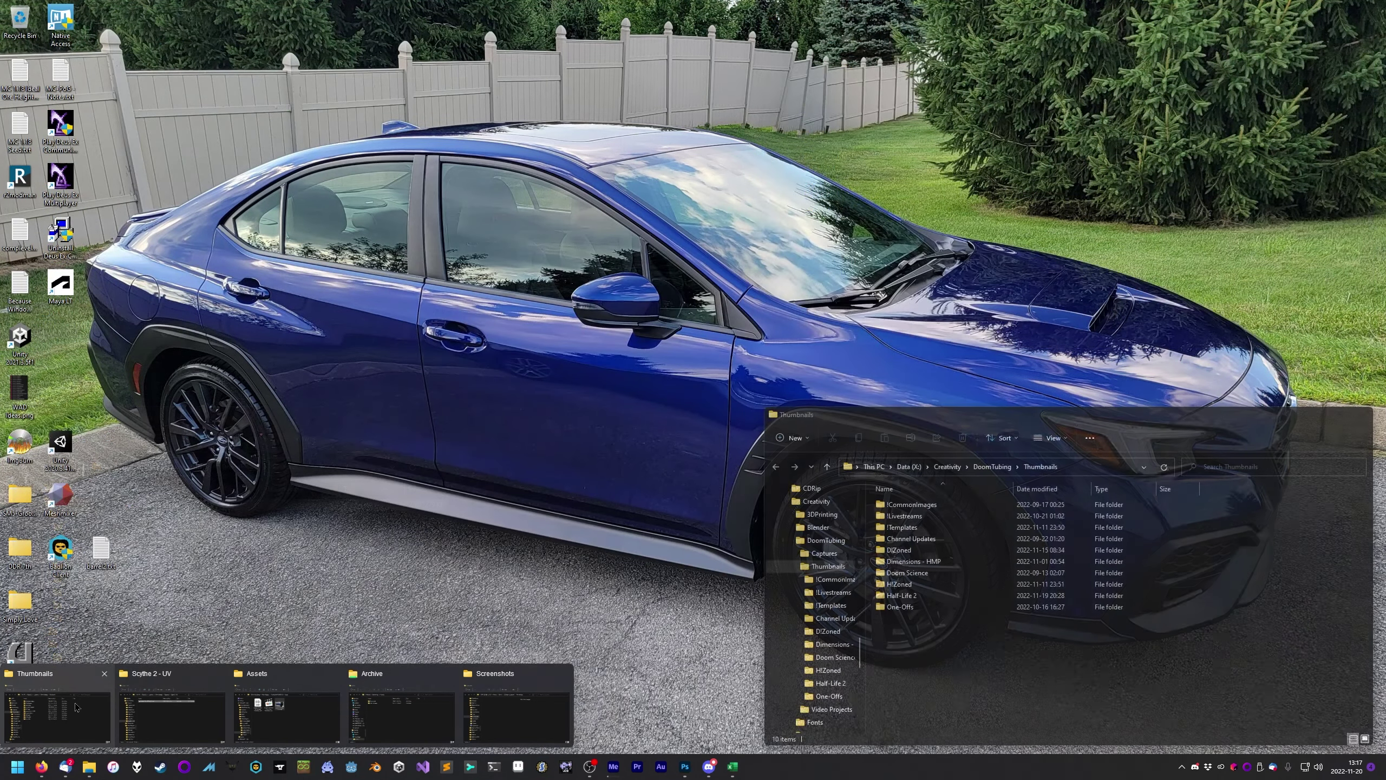
left_click(58, 716)
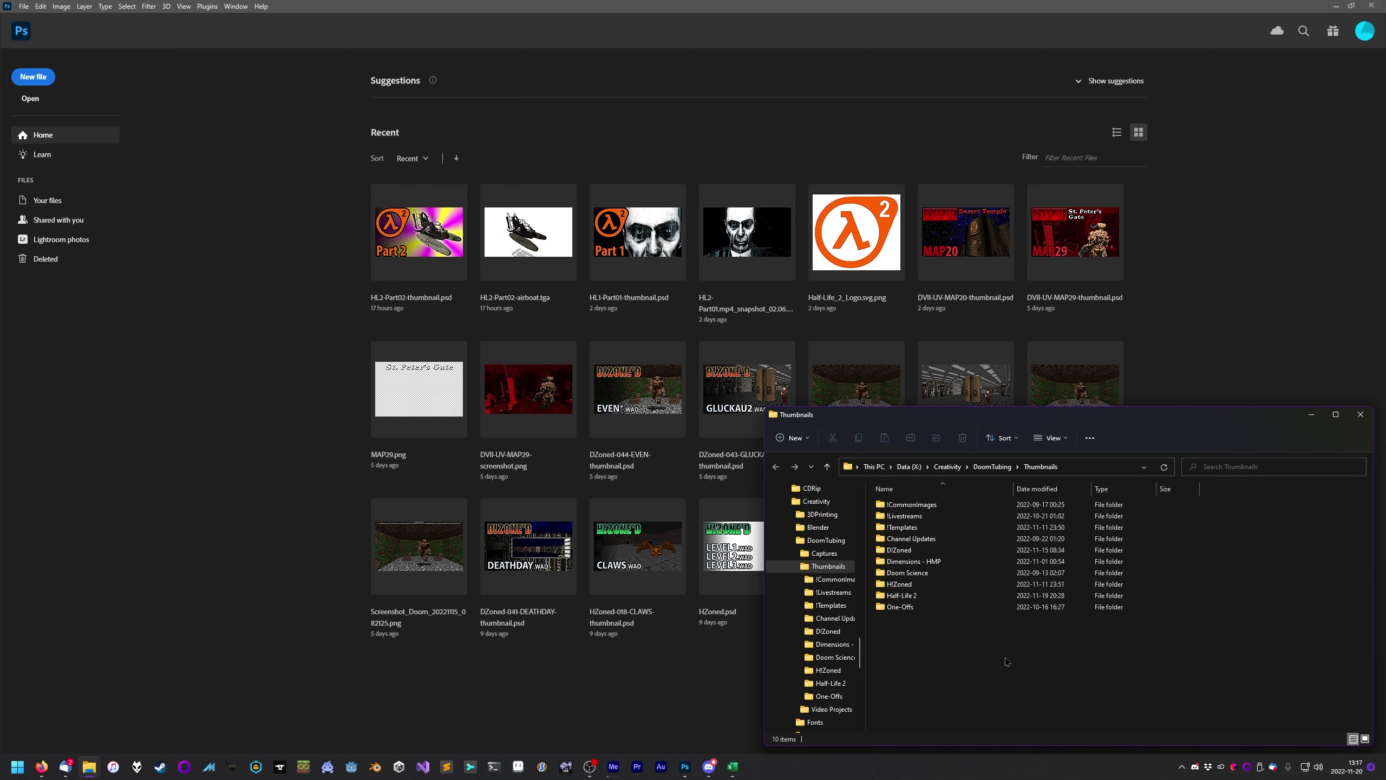
Create a new folder named 'Scythe 2 - UV' inside Thumbnails and open it
key("ctrl+shift+n")
type("Scythe2")
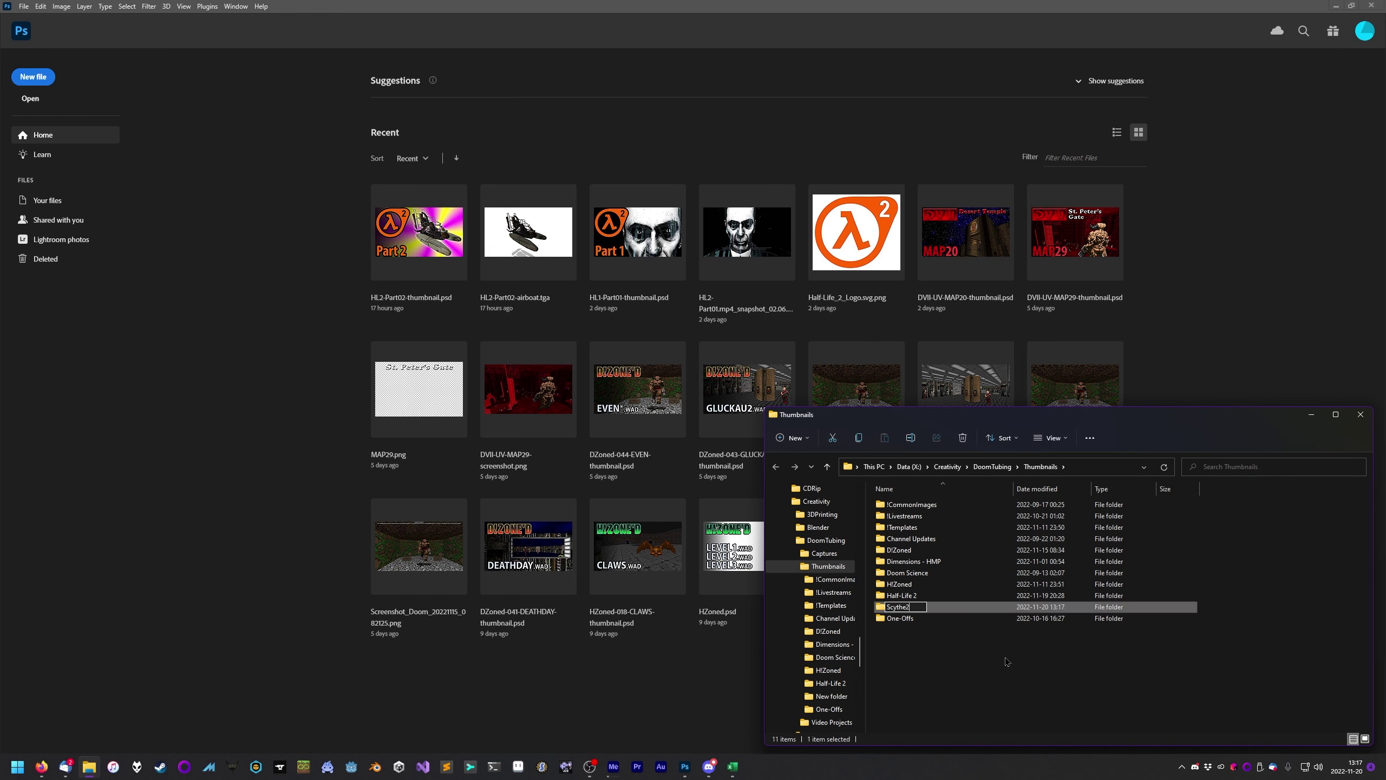
key("BackSpace")
type("2- - - UV")
key("Return")
key("Return")
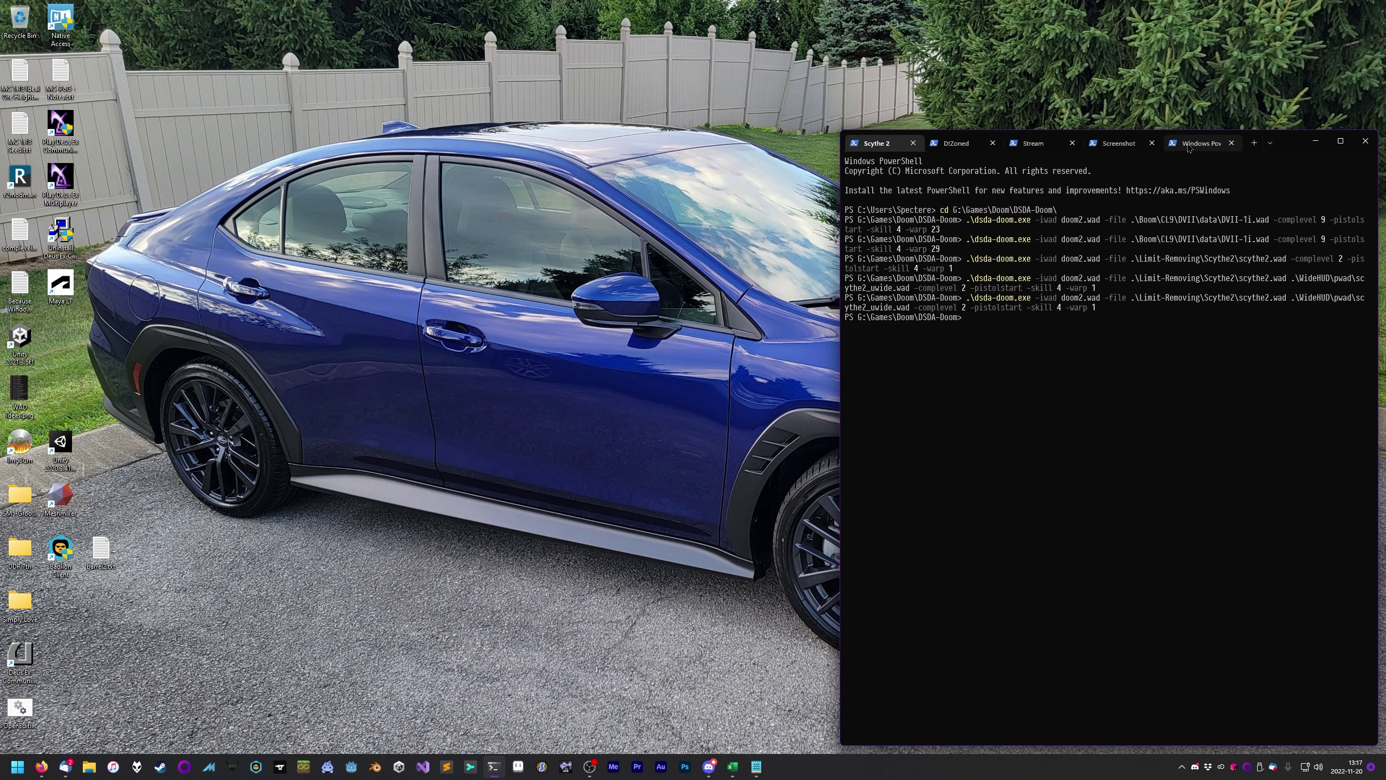
Rerun the previous gzdoom command with doom2.wad and scythe2.wad from the Screenshot terminal session
left_click(1116, 145)
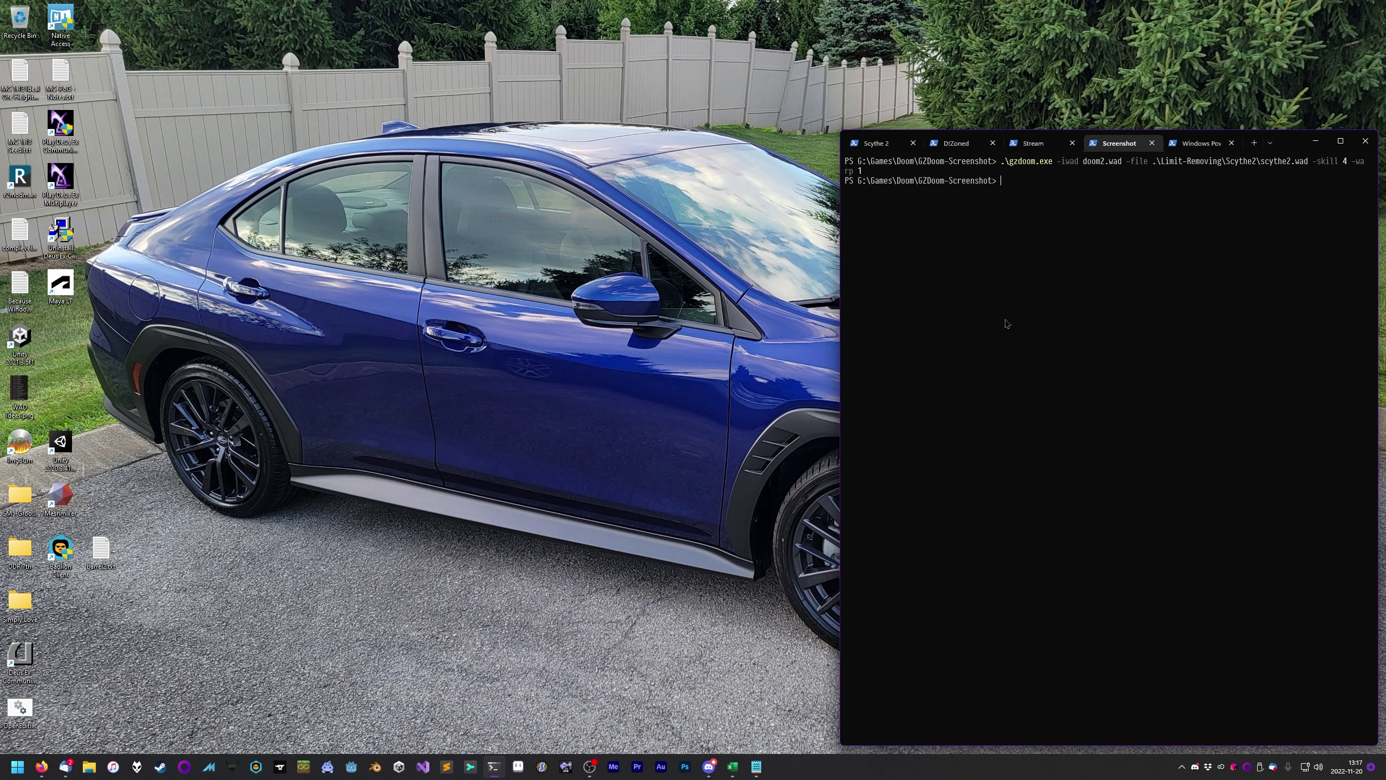
key("Up")
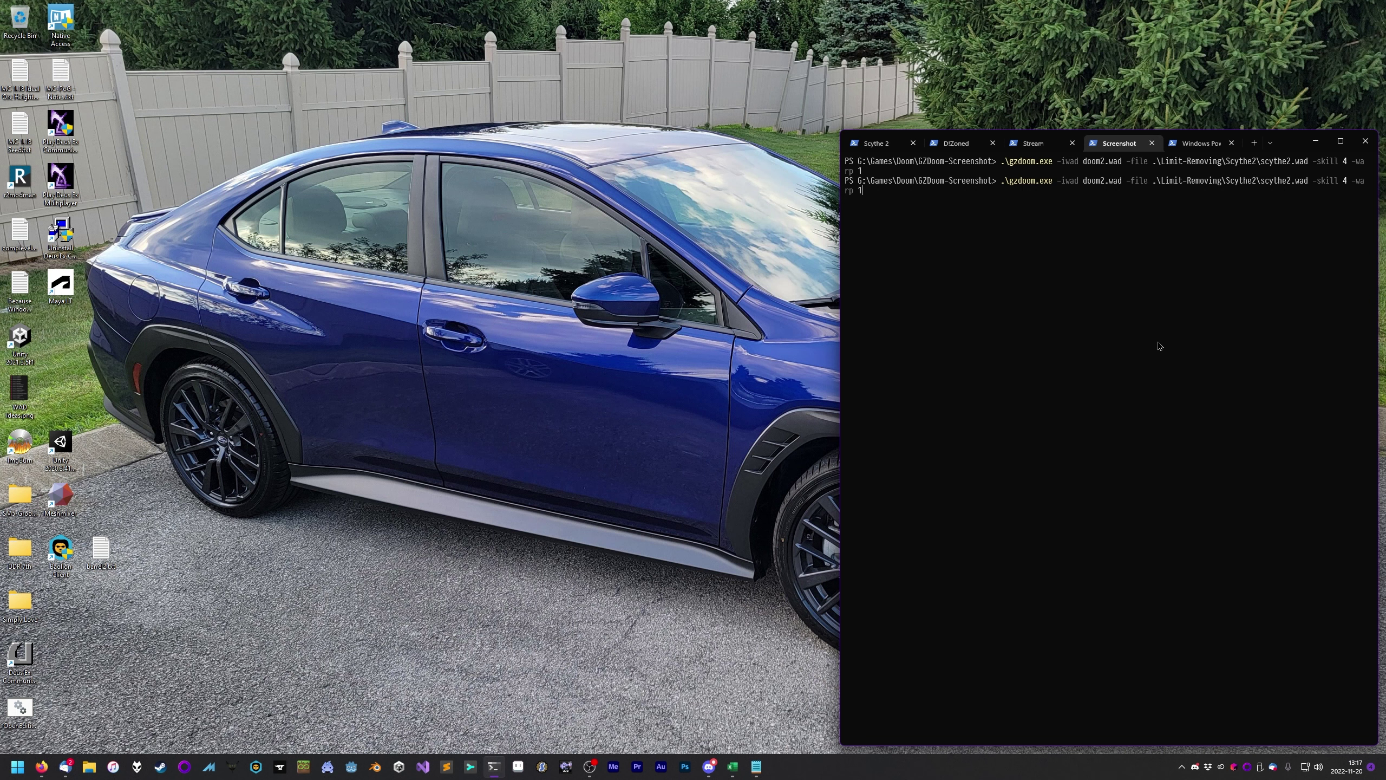
key("Return")
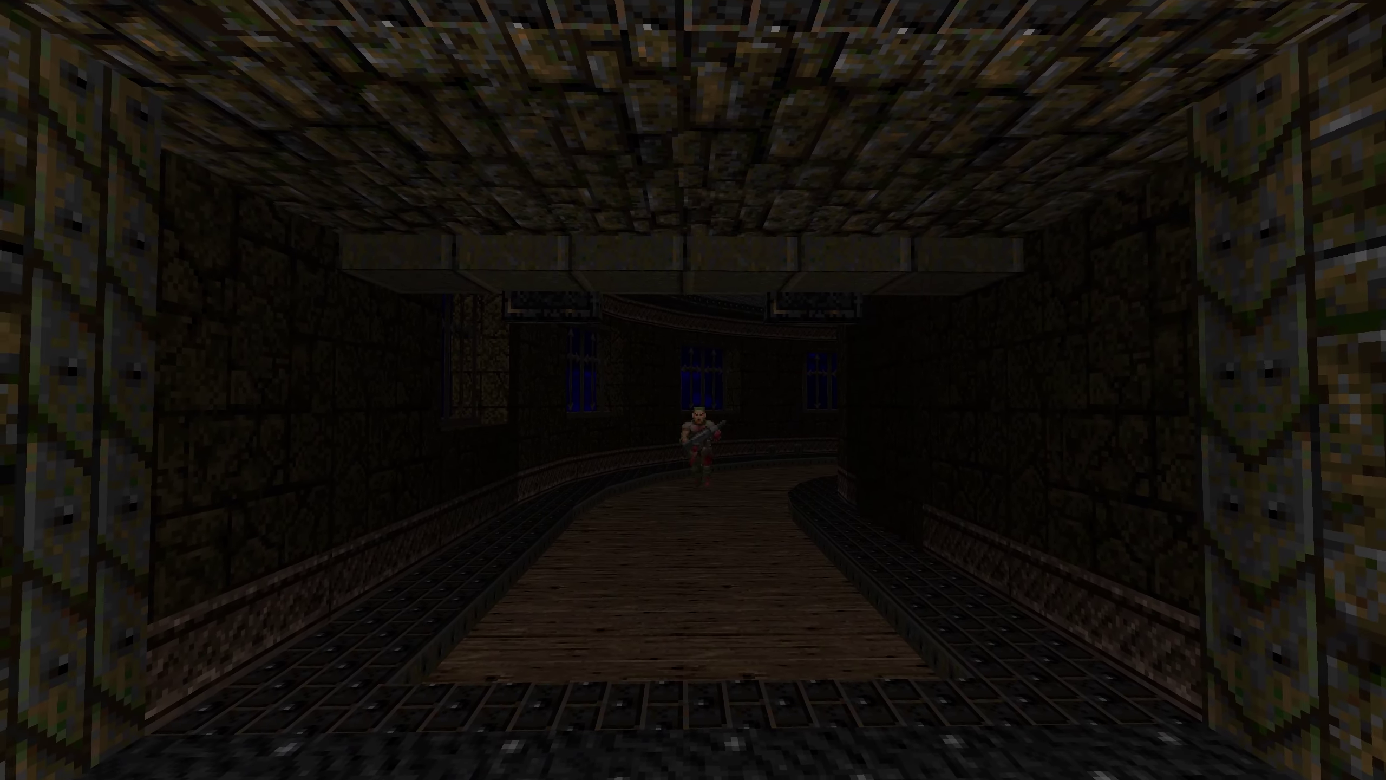
Walk out into the lava courtyard, frame the lava fountain, and save a screenshot
key("grave")
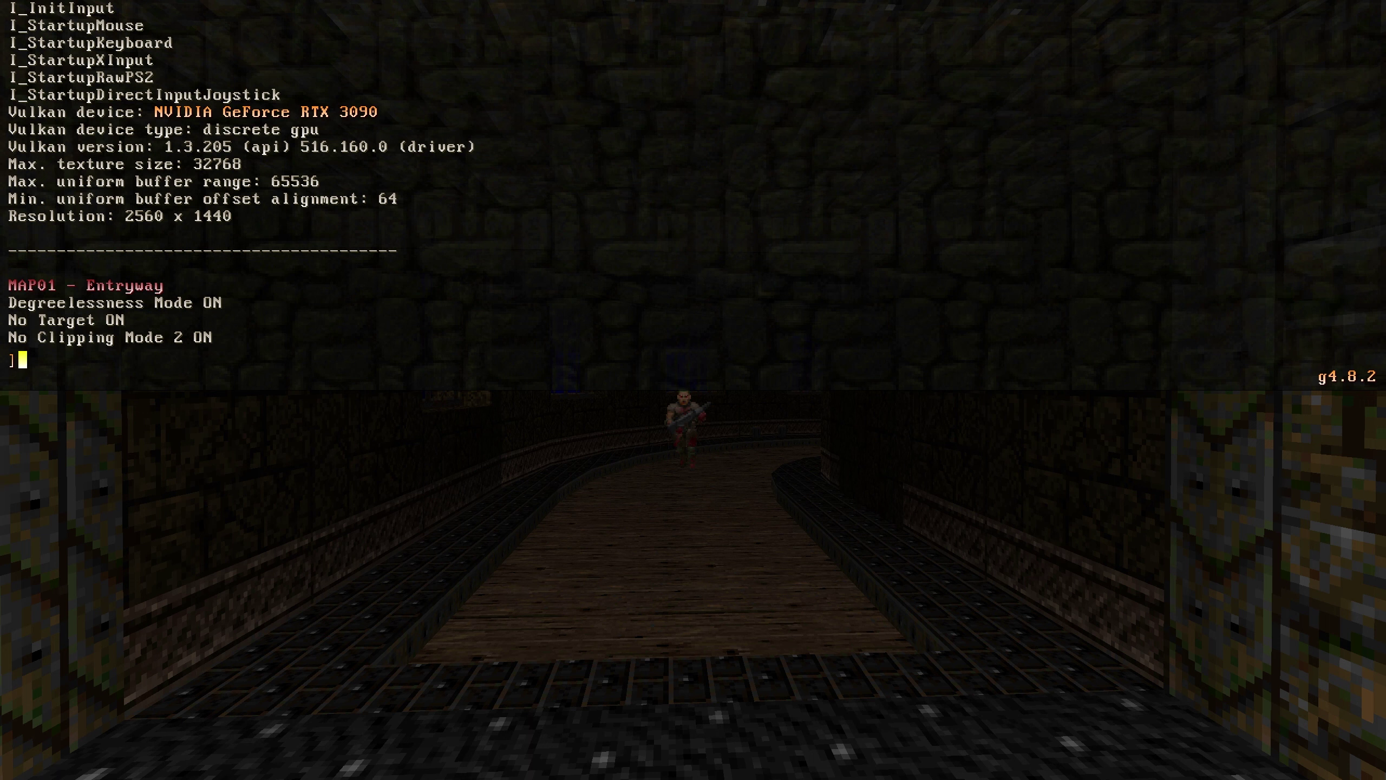
key("grave")
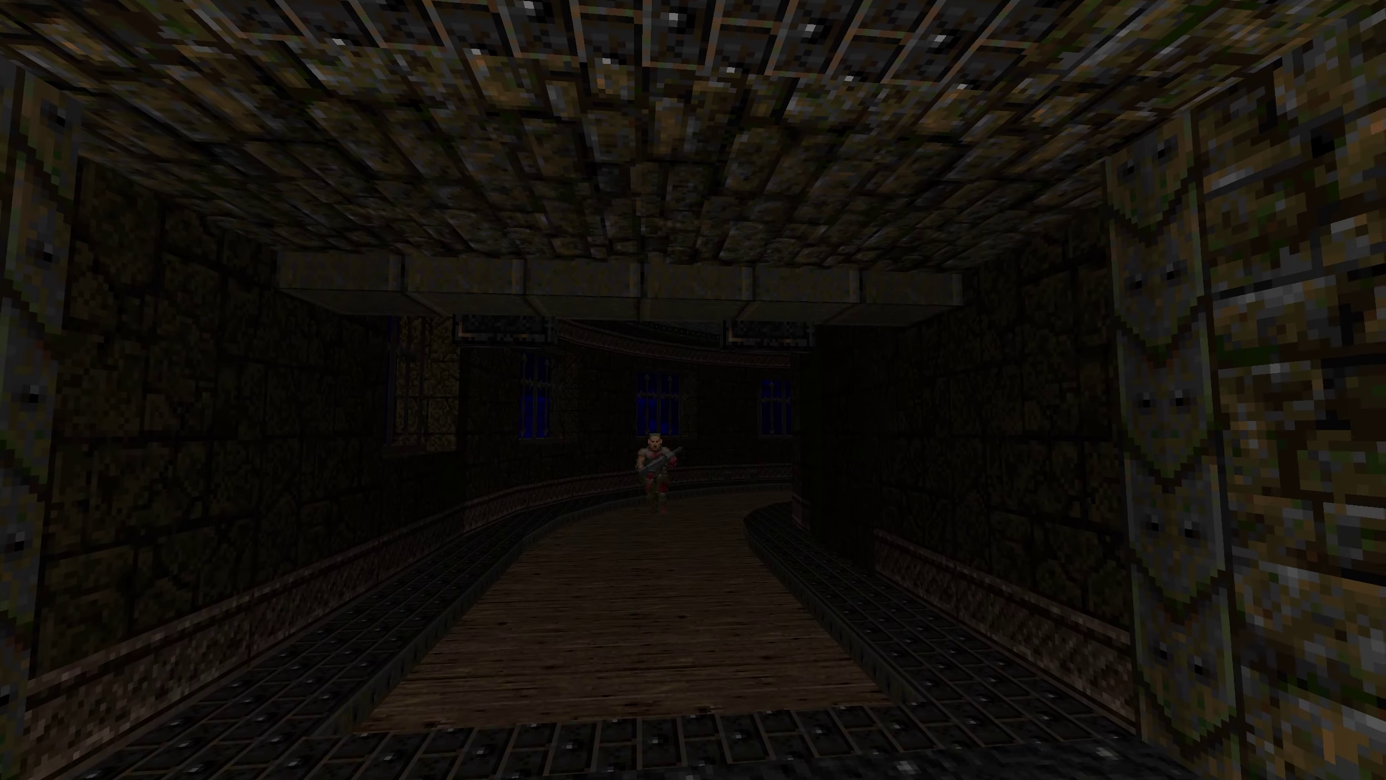
key("w")
key("w")
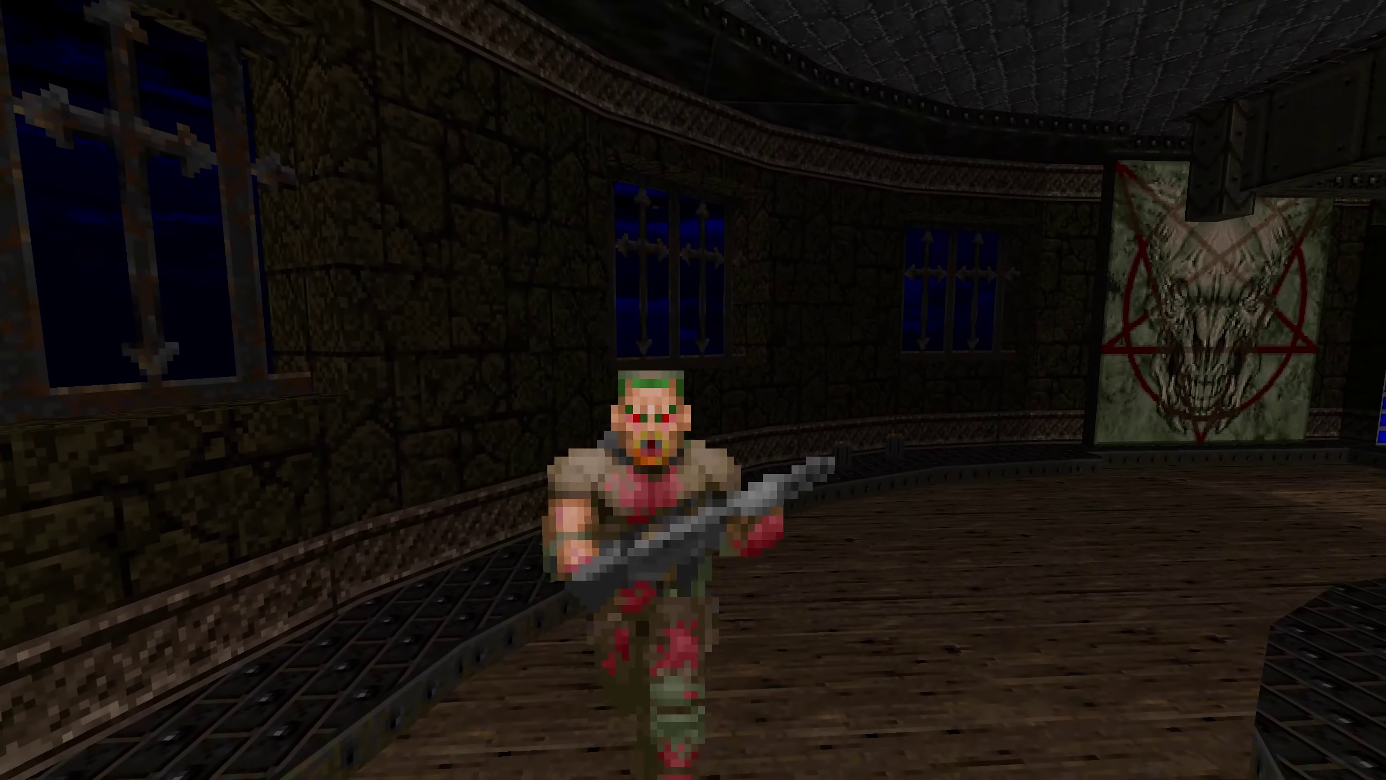
key("w")
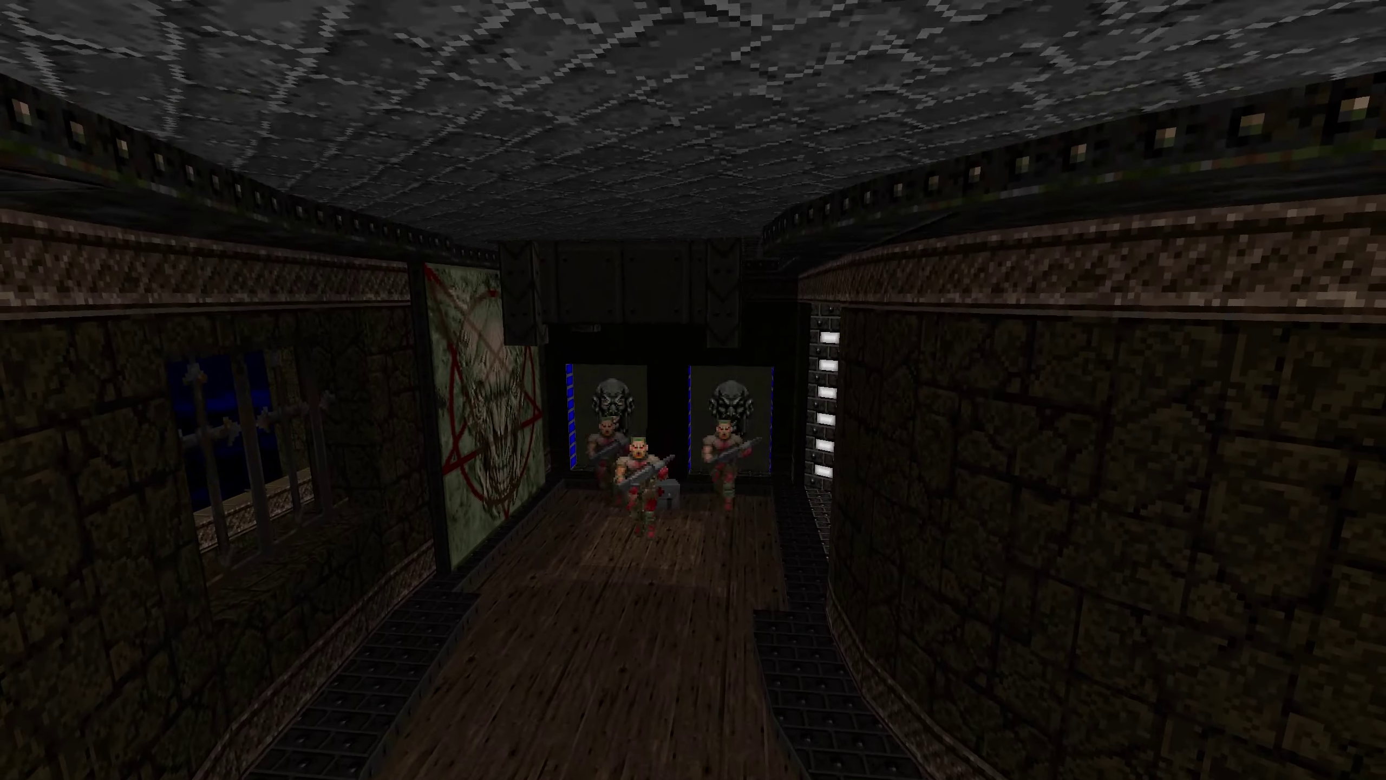
key("w")
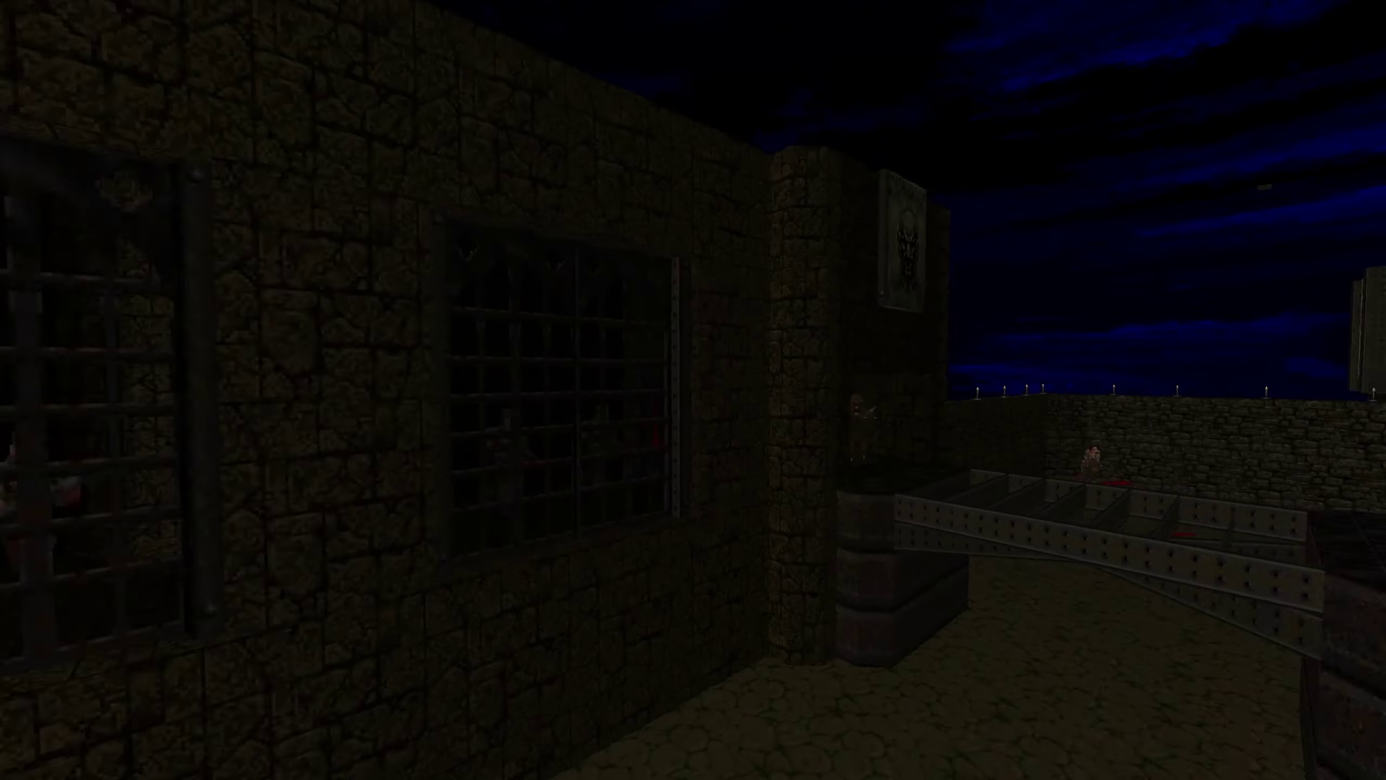
key("w")
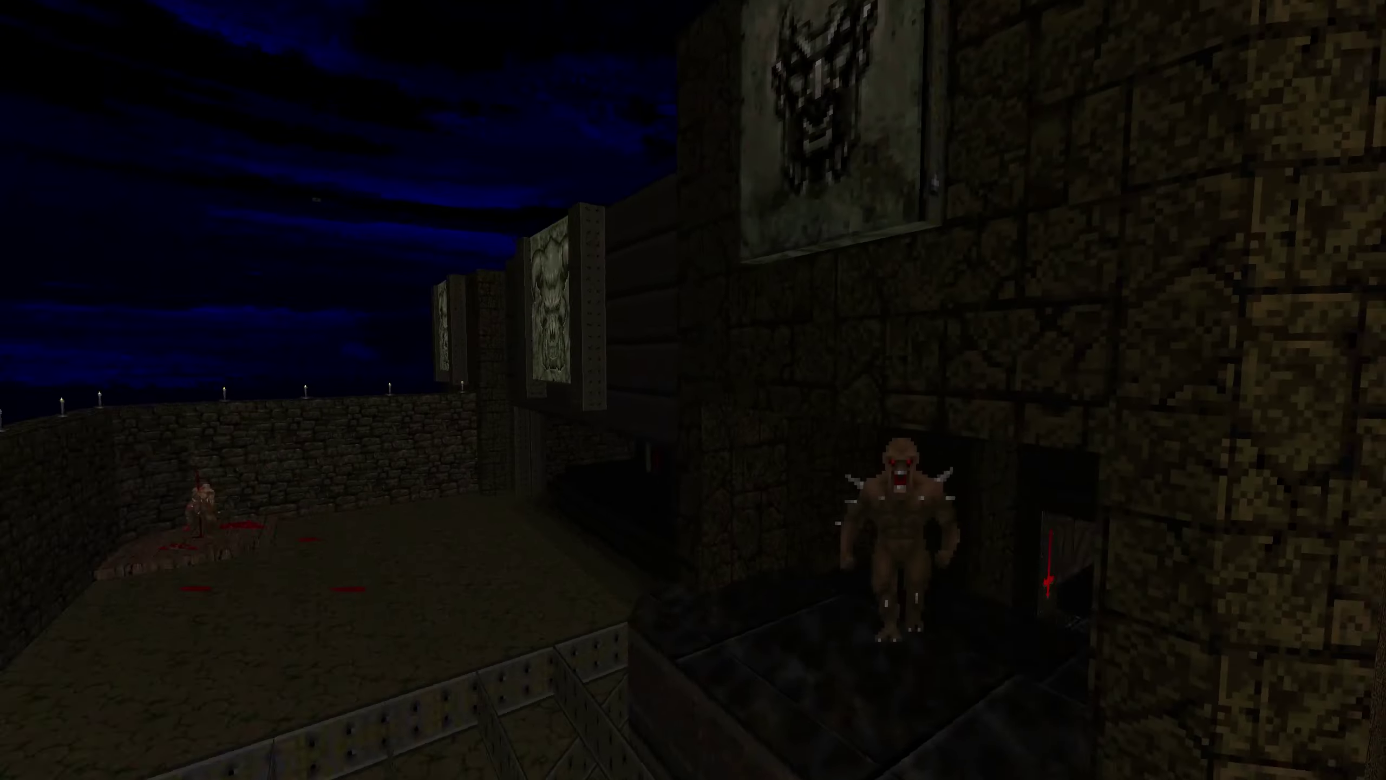
key("w")
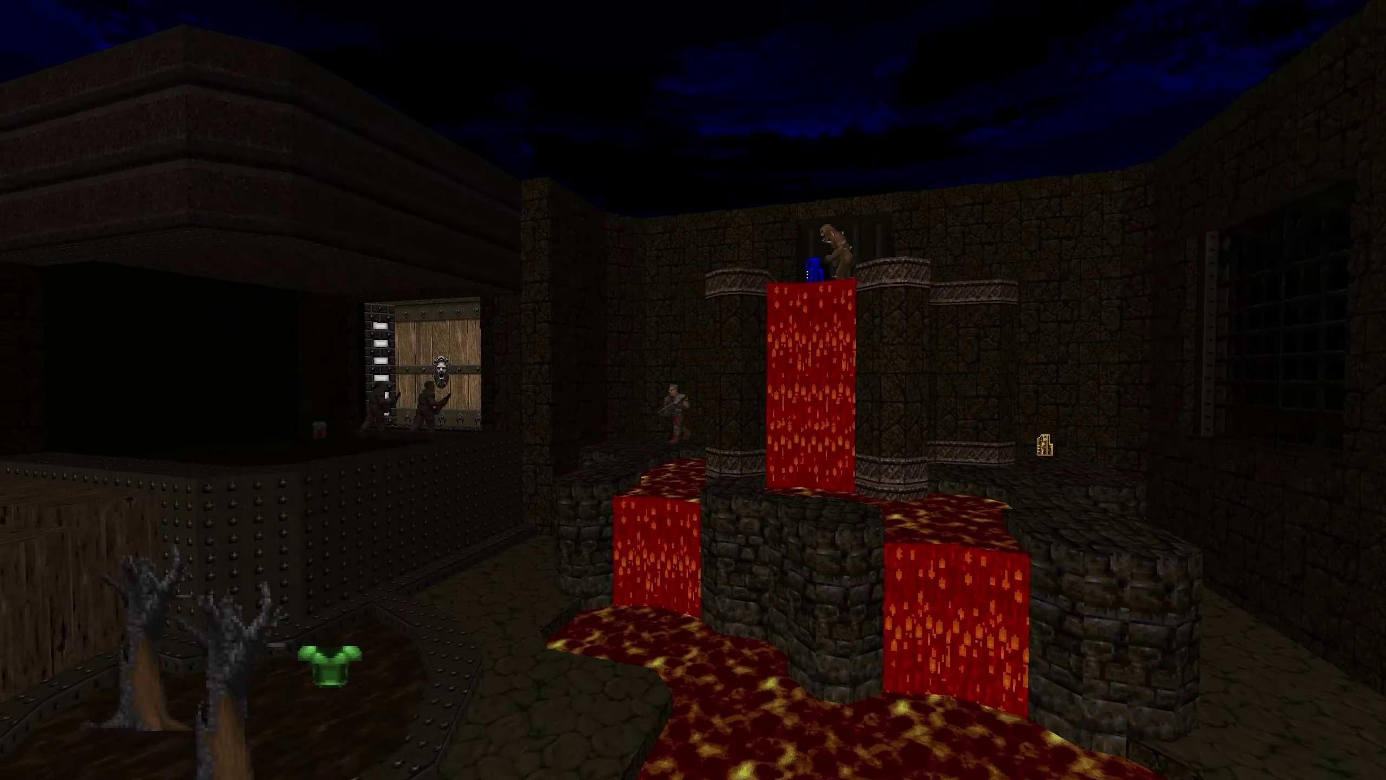
key("a")
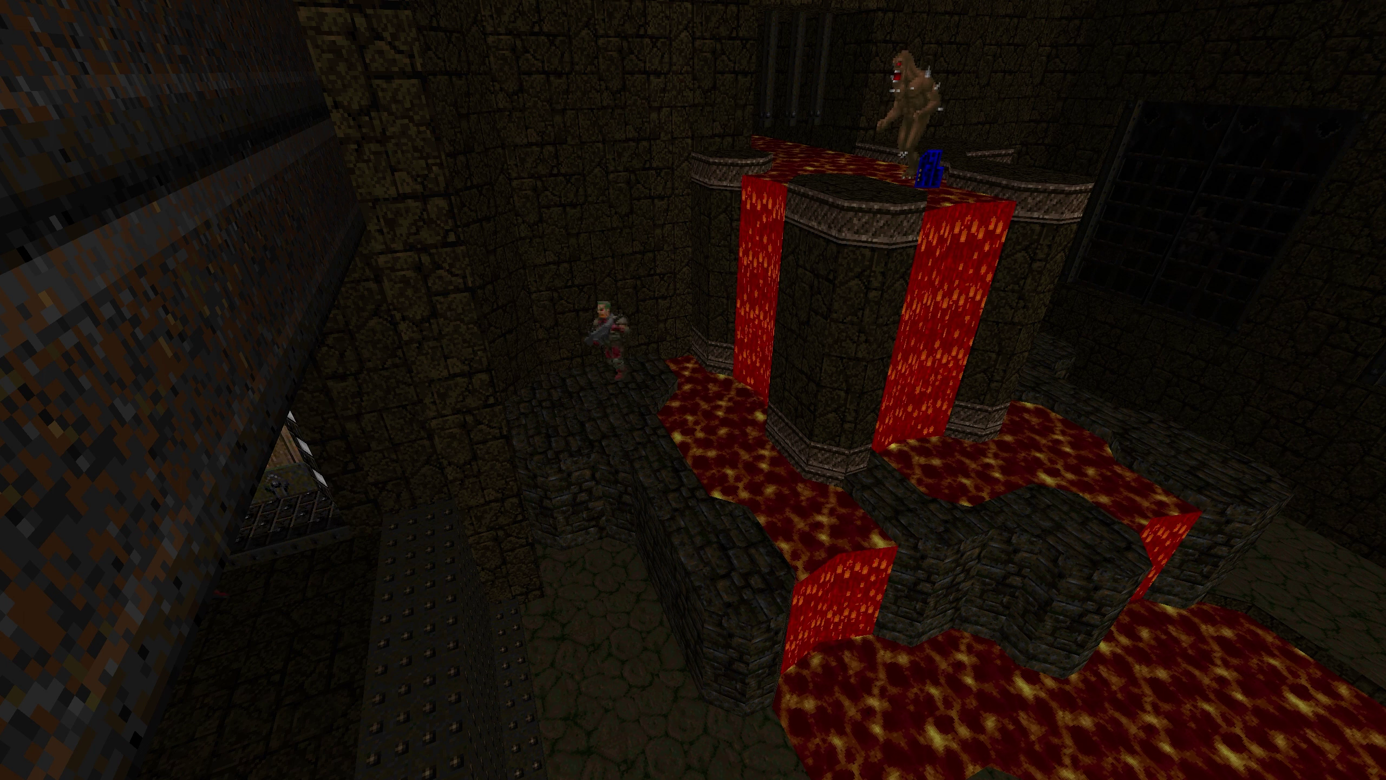
key("Print")
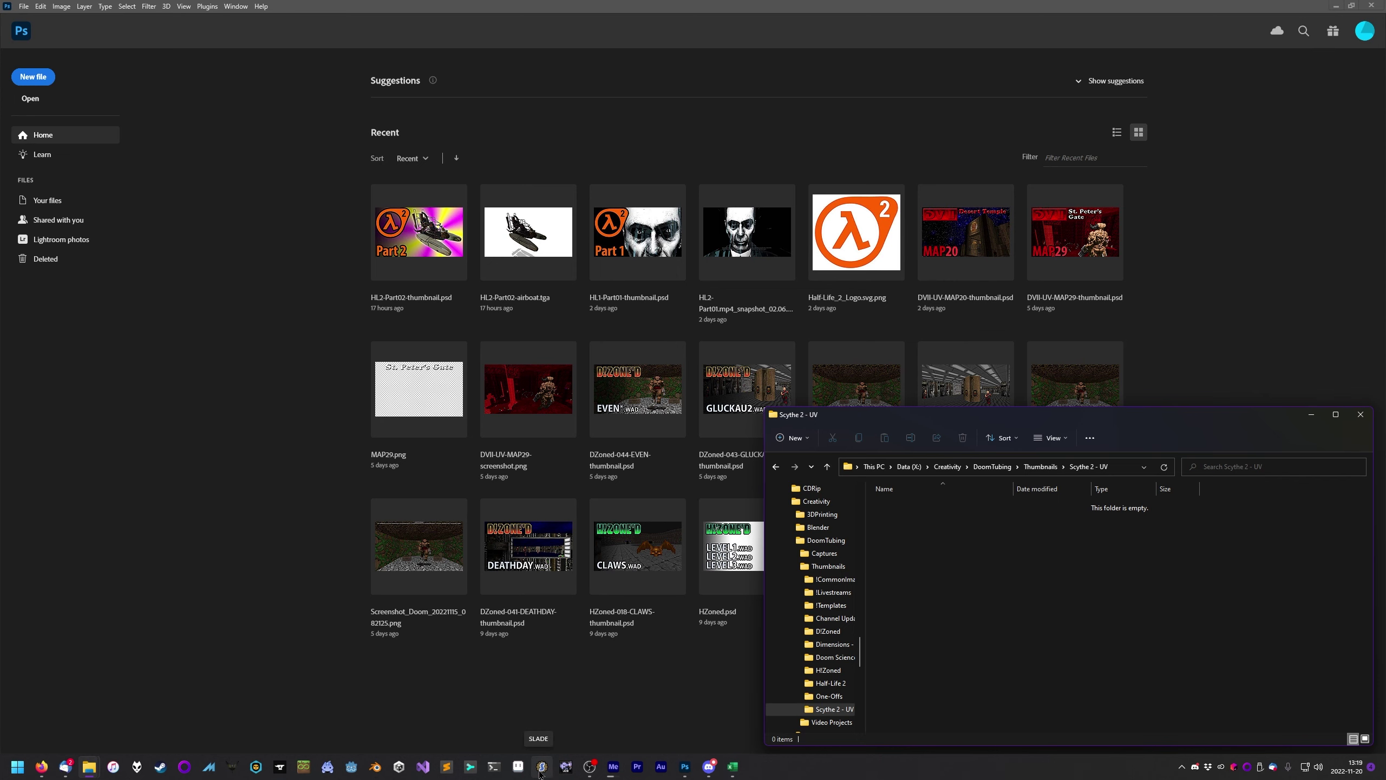
Launch SLADE and point its Open Archive dialog at G:\Games\Doom\PWADs\Limit-Removing\Scythe2
left_click(541, 767)
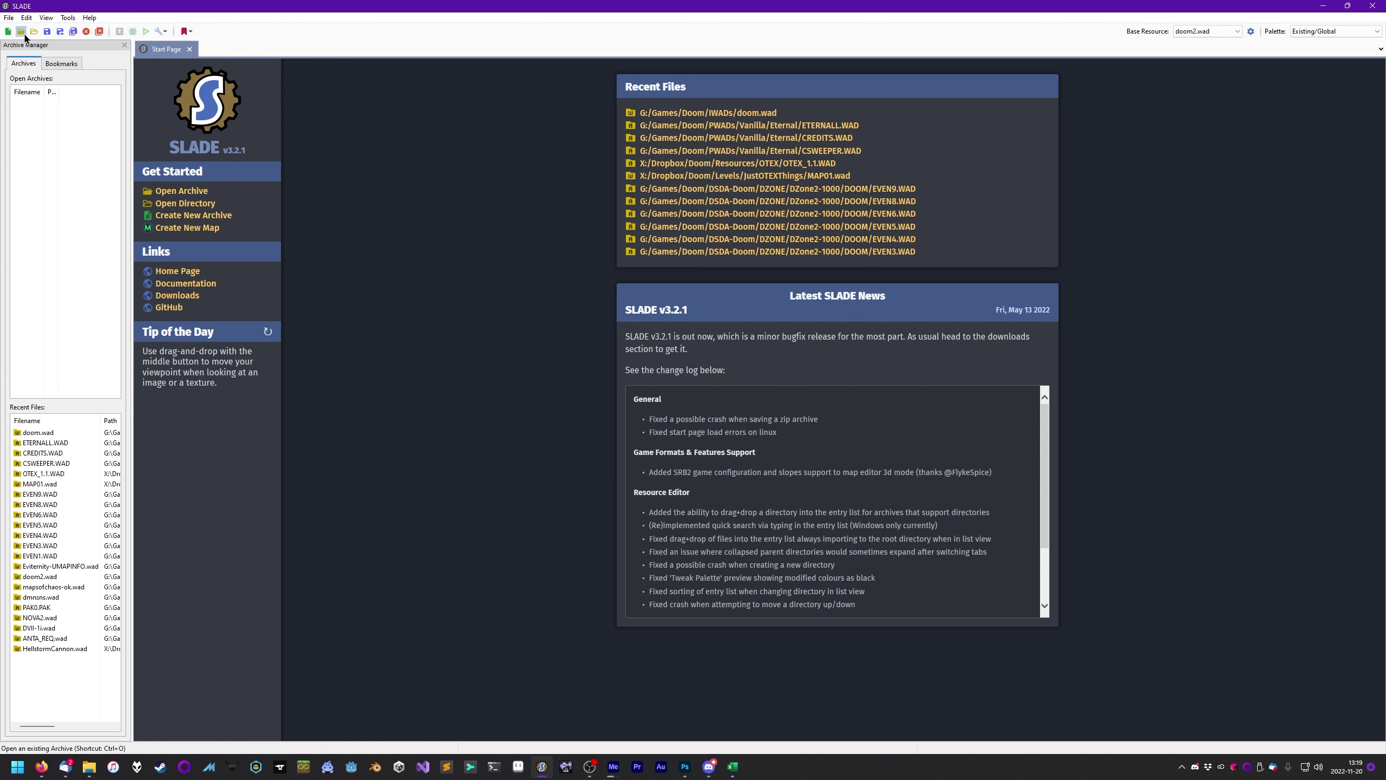
left_click(20, 31)
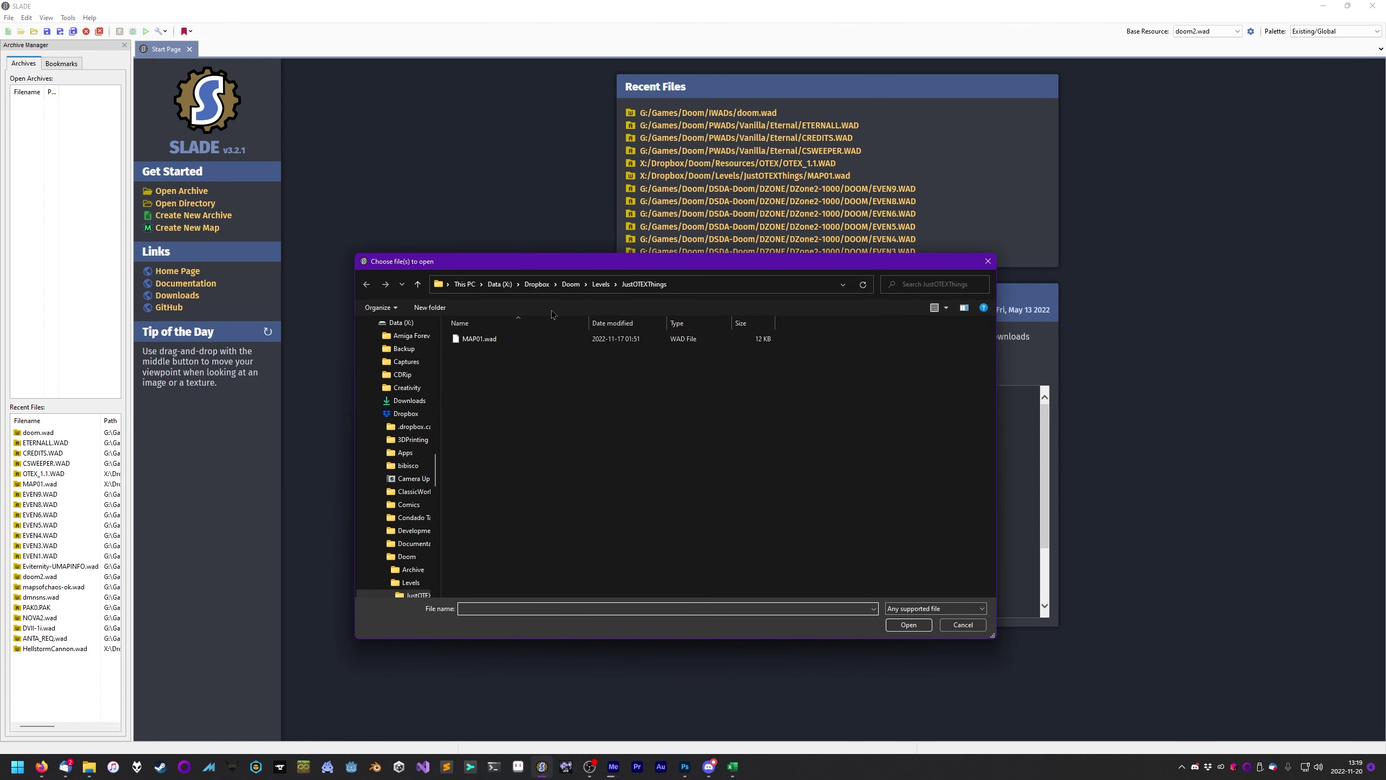
key("alt+d")
type("G:\\Games\\")
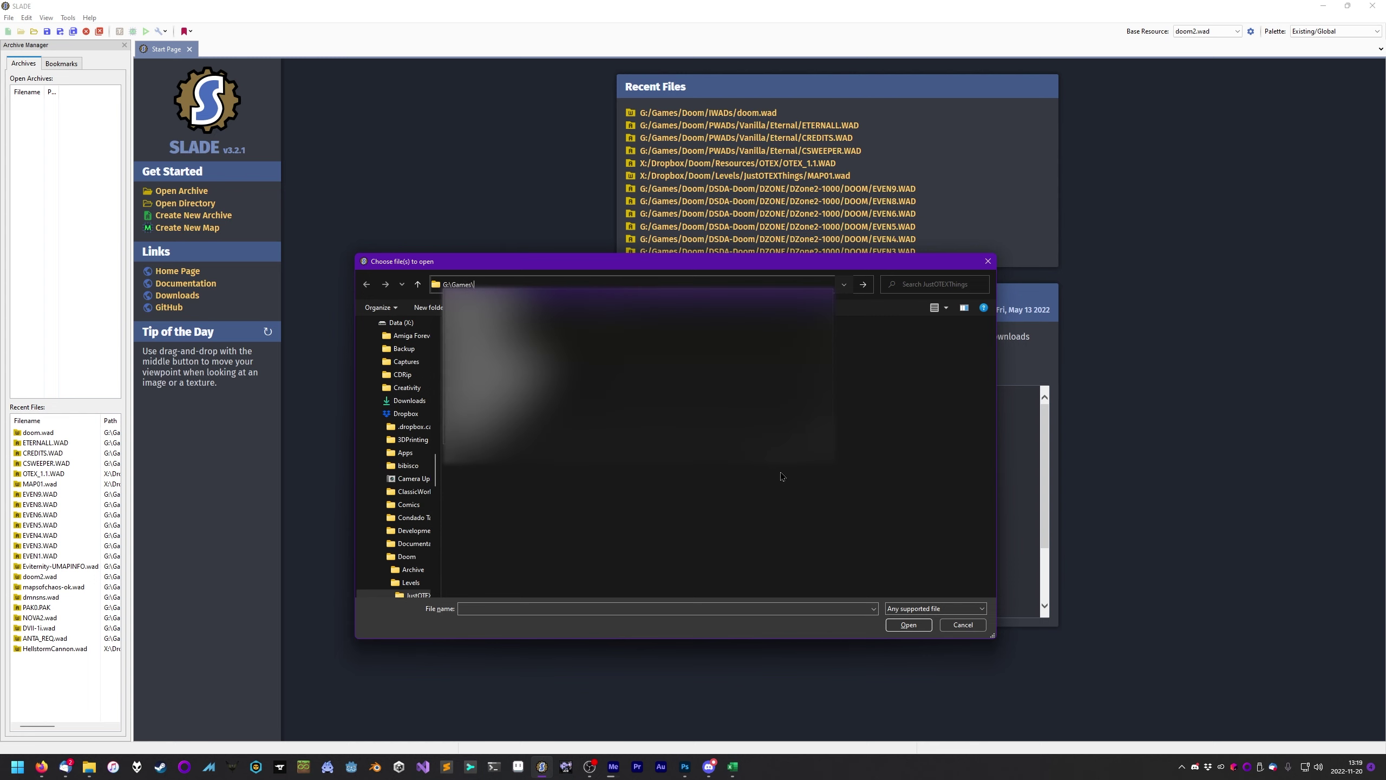
type("Doom\\")
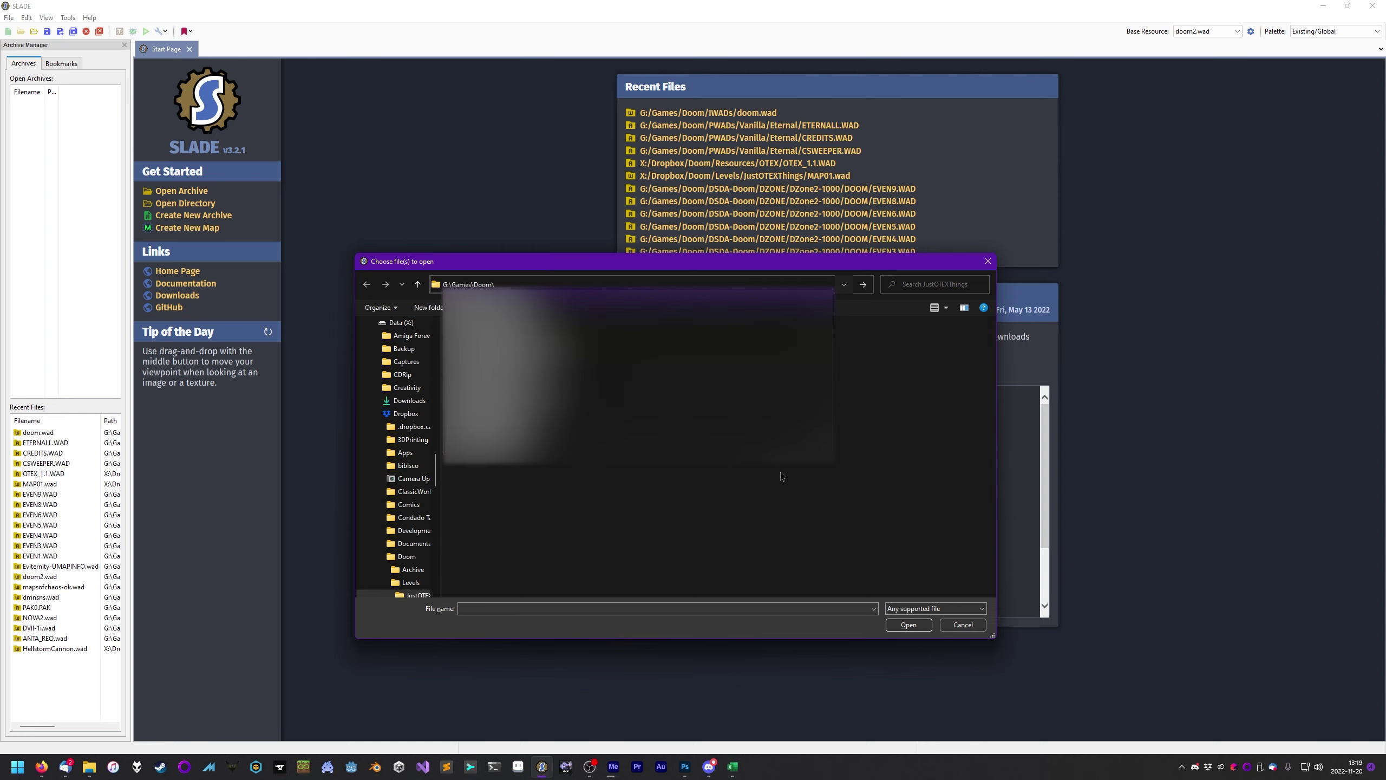
type("PWADs\\Limit-Removing")
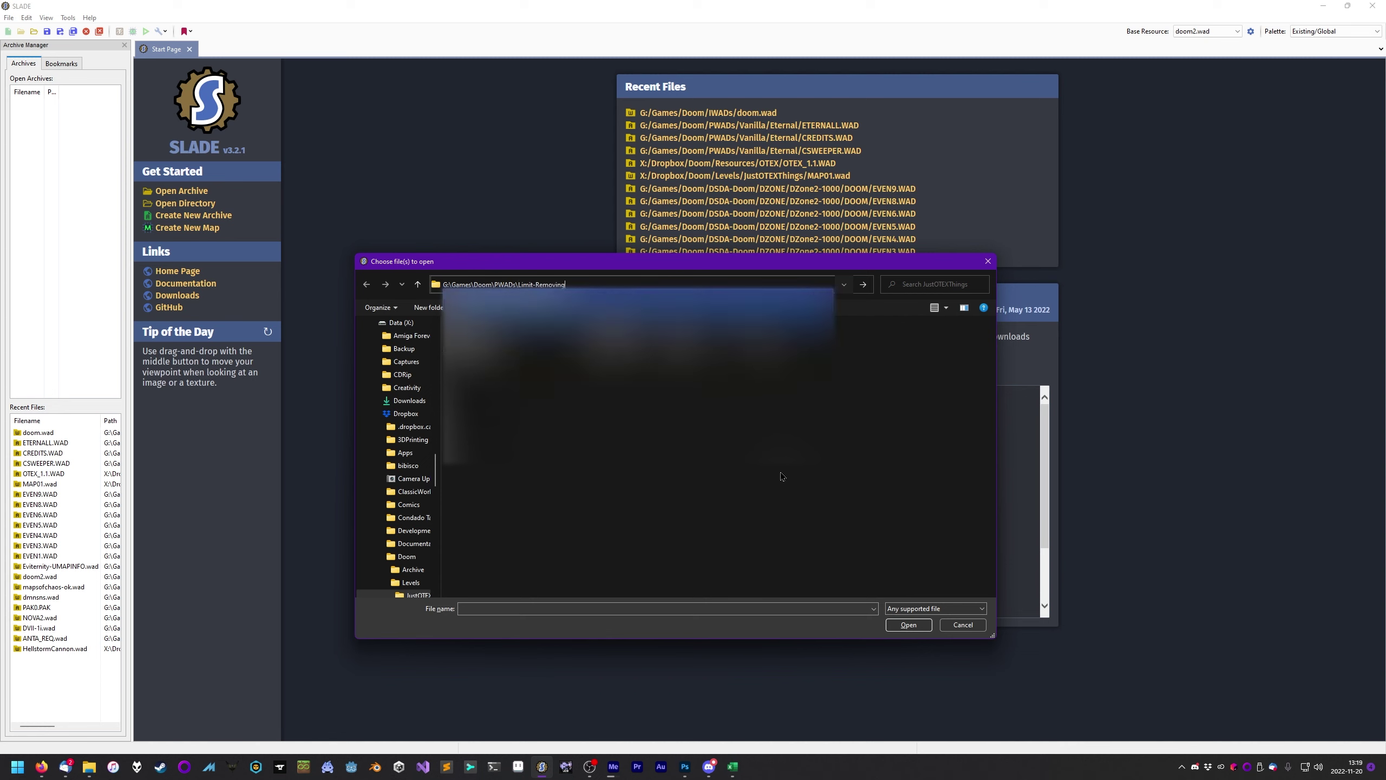
type("\\")
type("Scythe2\\")
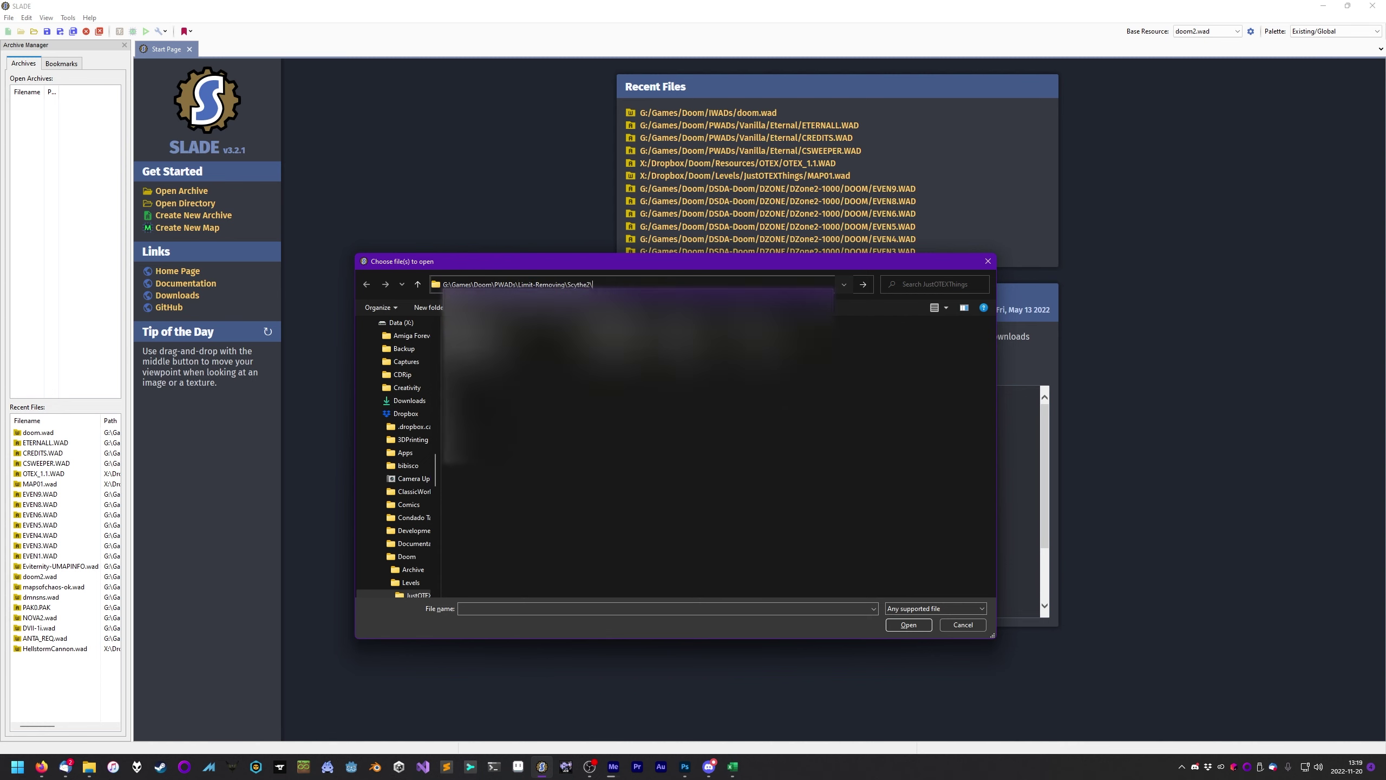
key("Return")
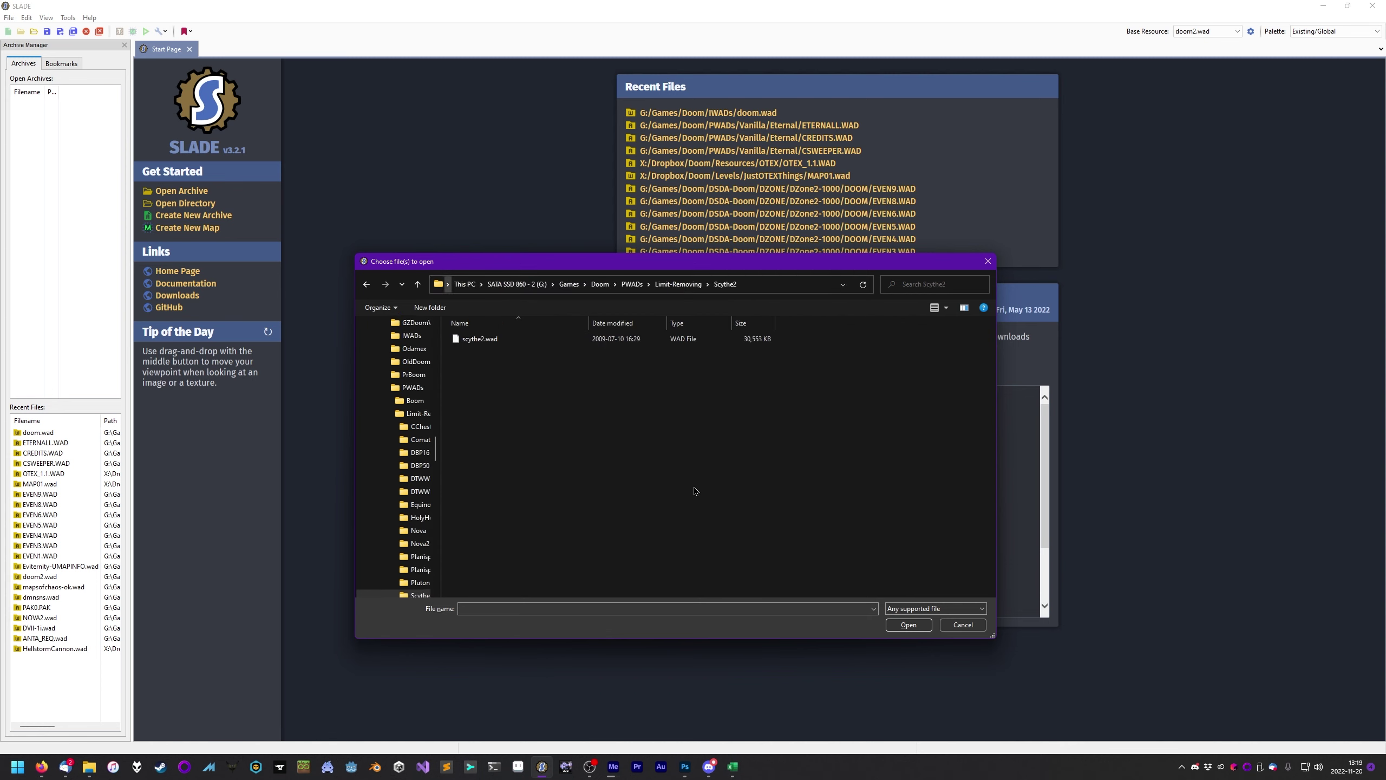
Open scythe2.wad and preview graphics like TITLEPIC, INTERPIC, STARMS and CWILV02
double_click(486, 339)
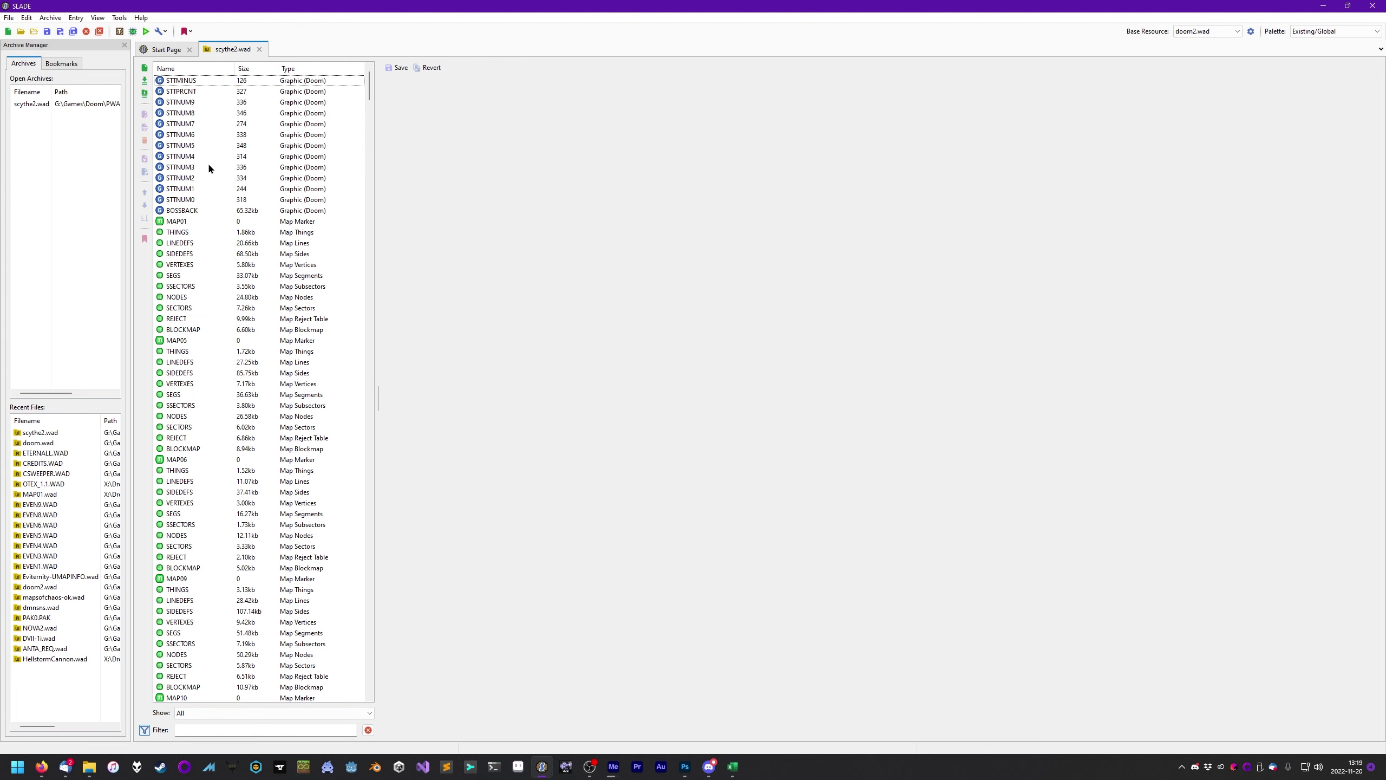
left_click_drag(369, 88, 368, 163)
left_click(196, 288)
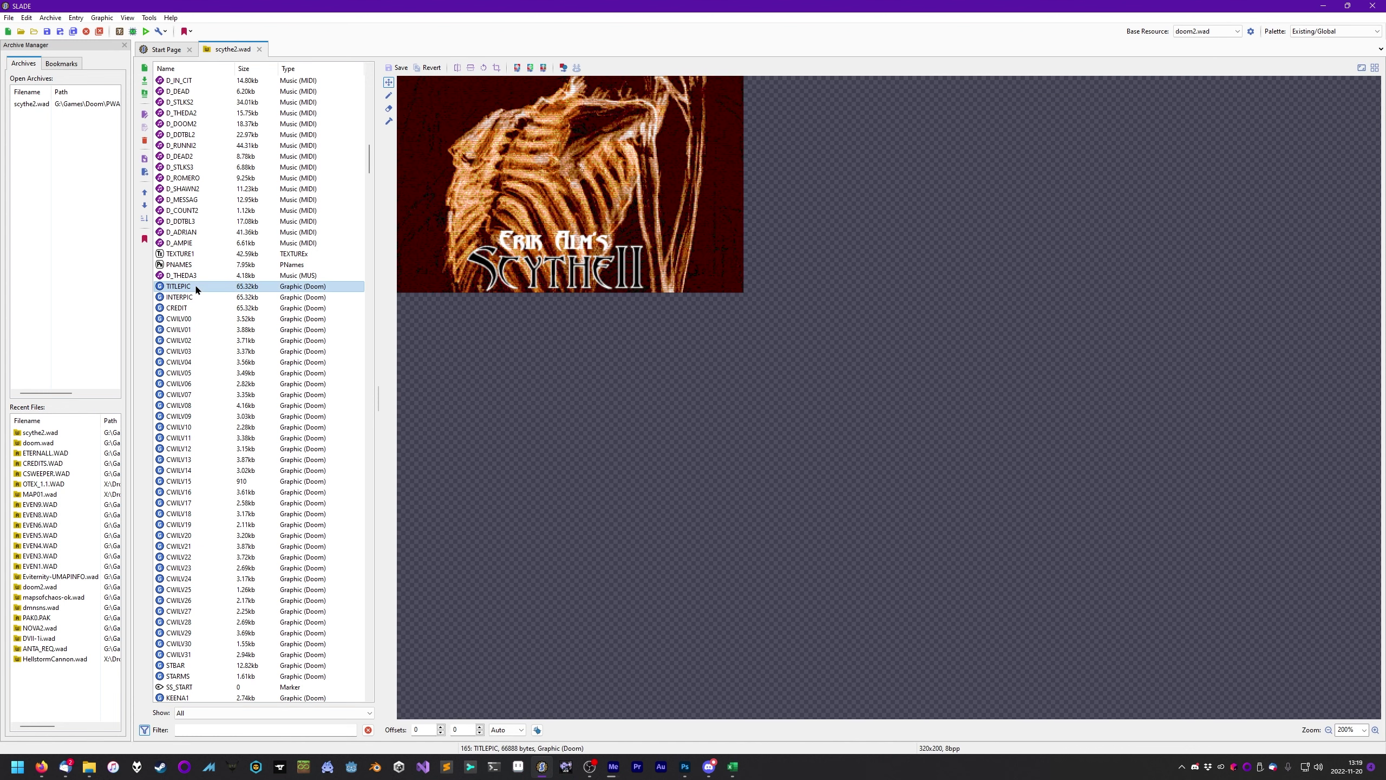
key("Down")
key("Down")
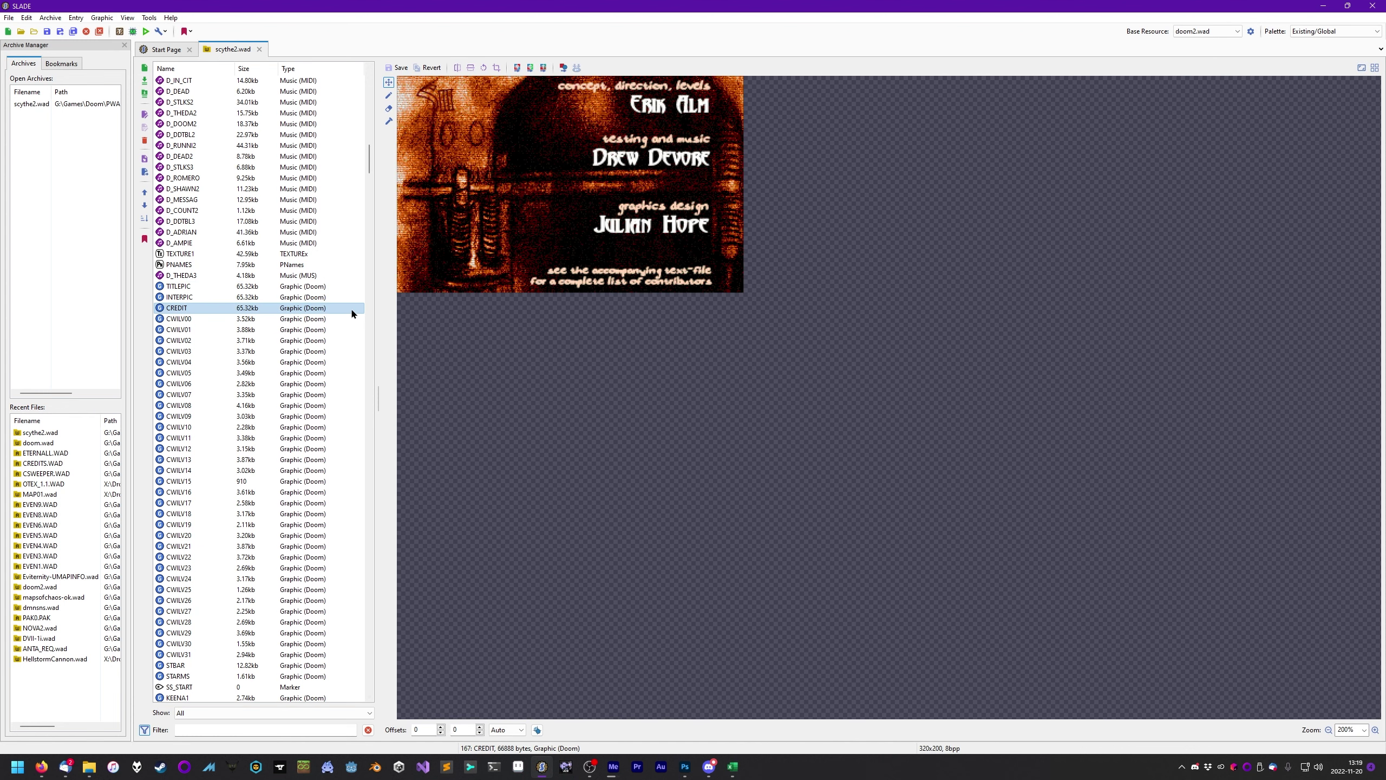
scroll(310, 329, "down", 9)
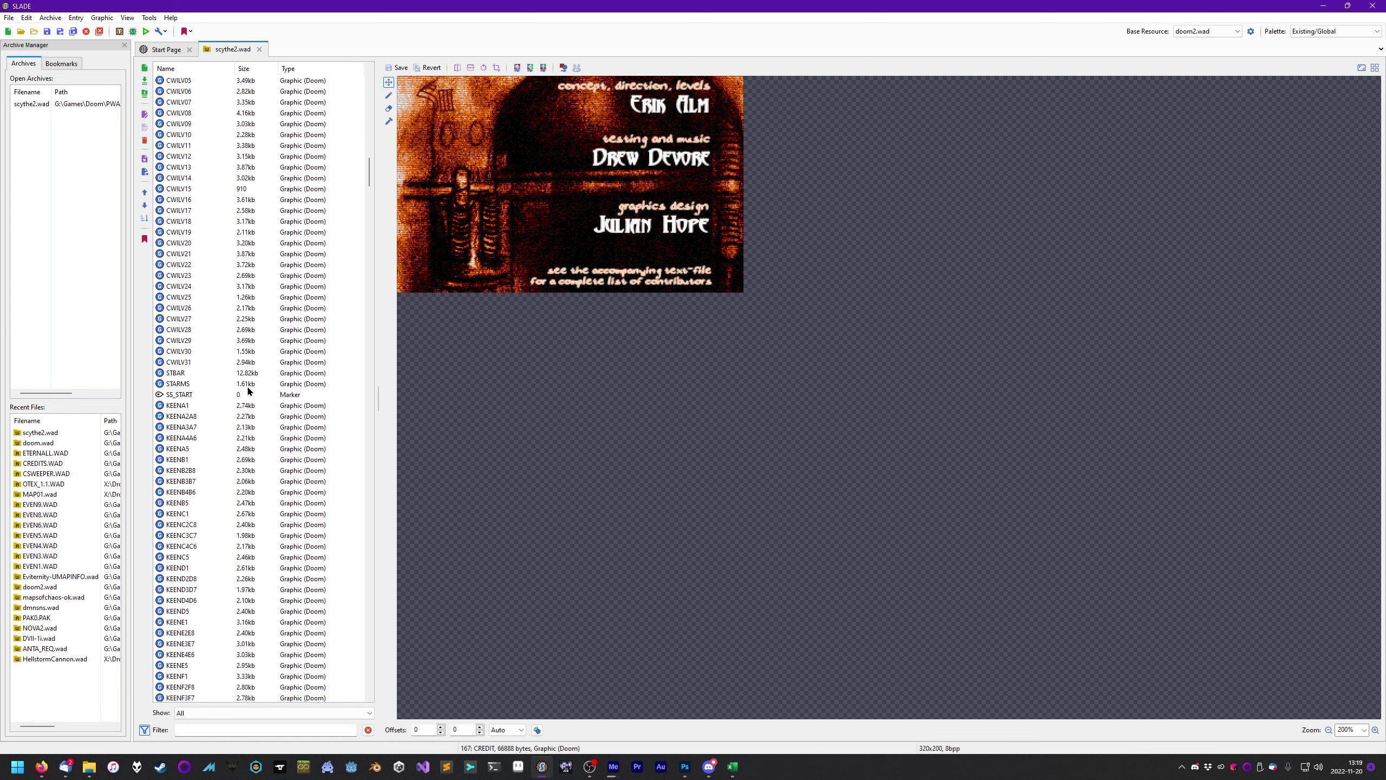
left_click(197, 383)
key("Up")
key("Up")
key("Up")
scroll(205, 396, "up", 5)
scroll(205, 400, "up", 4)
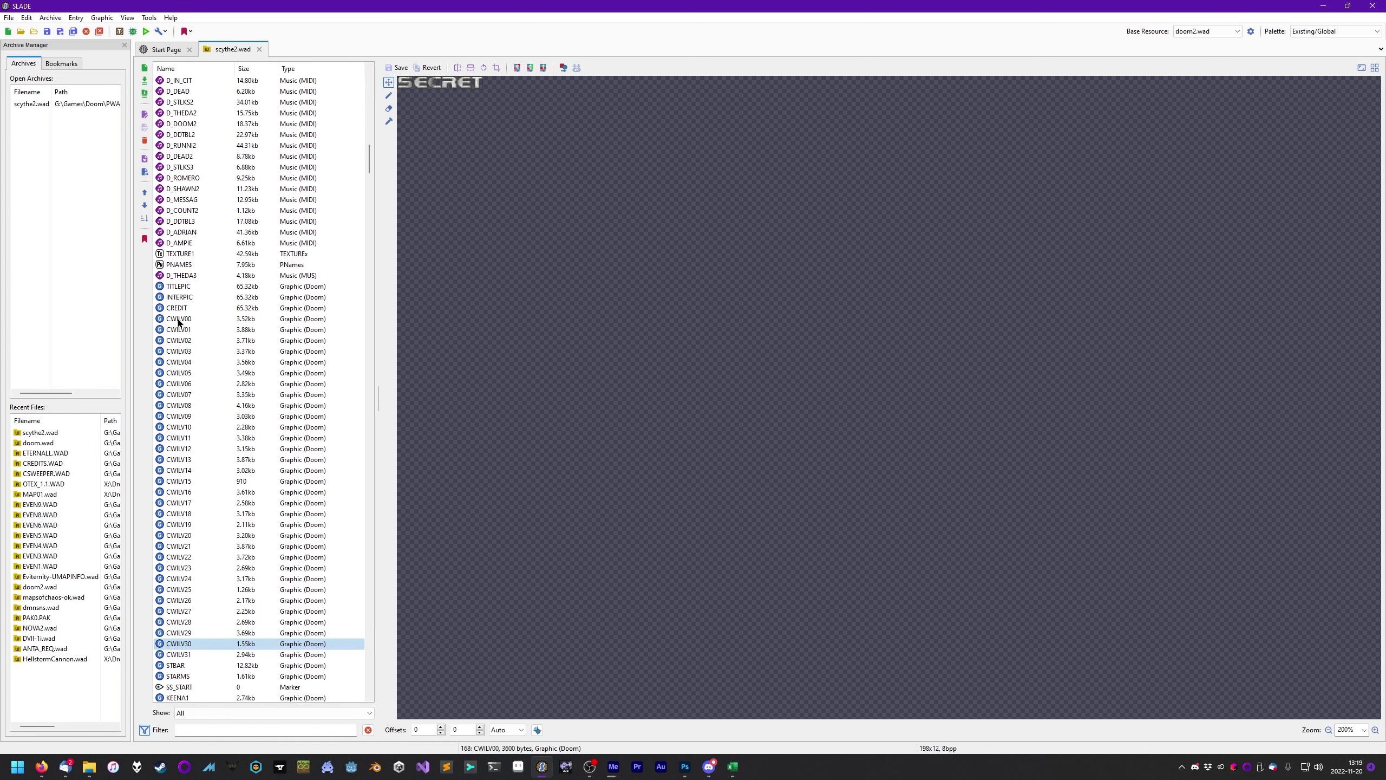
left_click(184, 340)
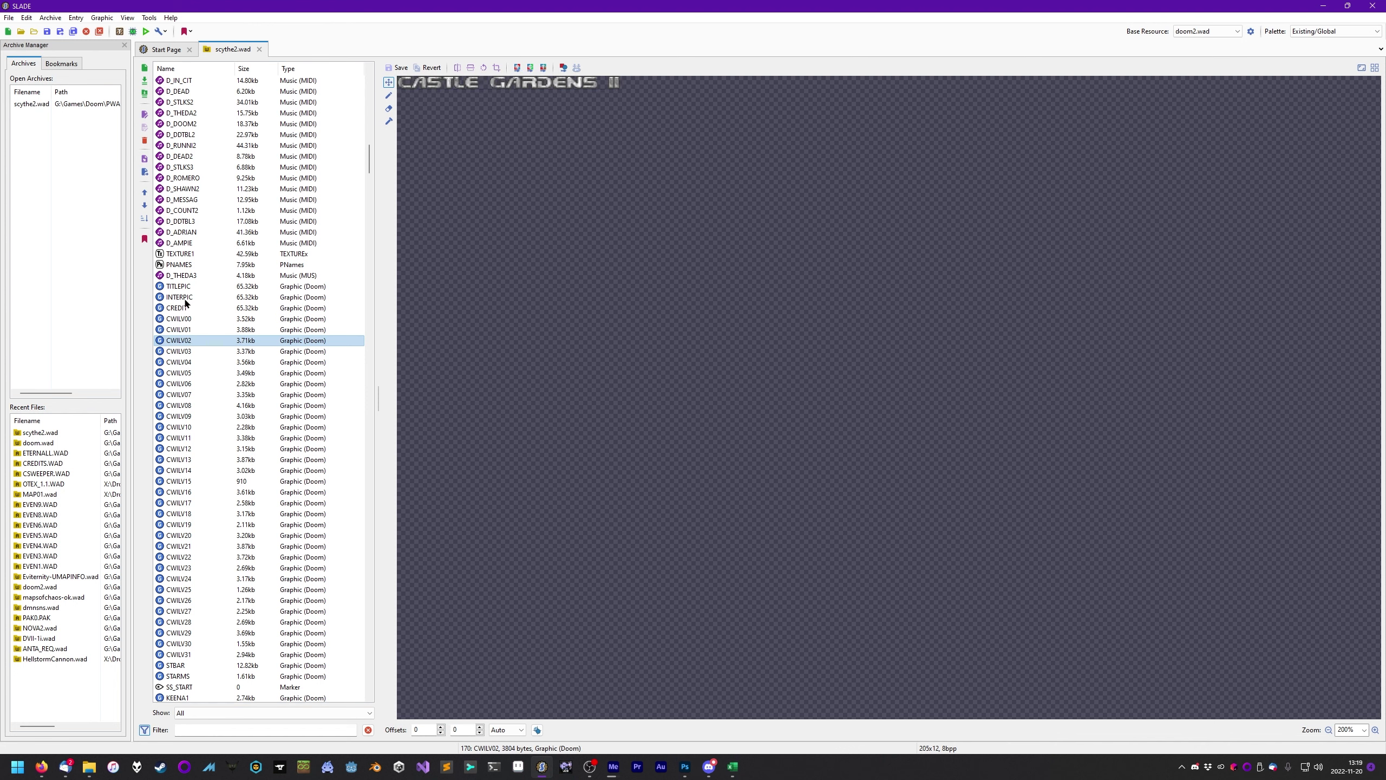
left_click(185, 298)
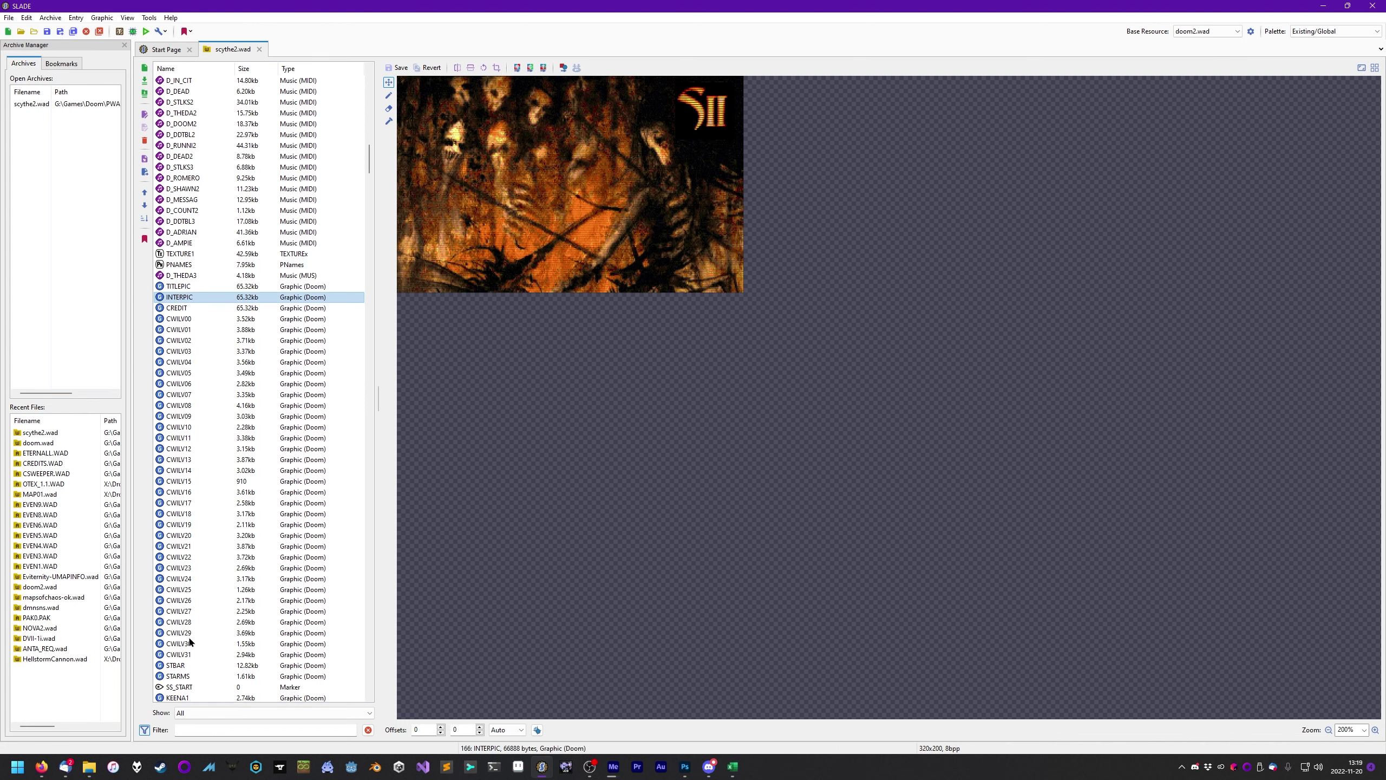
Try filtering the entry list by name, then clear the filter to show all entries
left_click(203, 731)
type("m_doo")
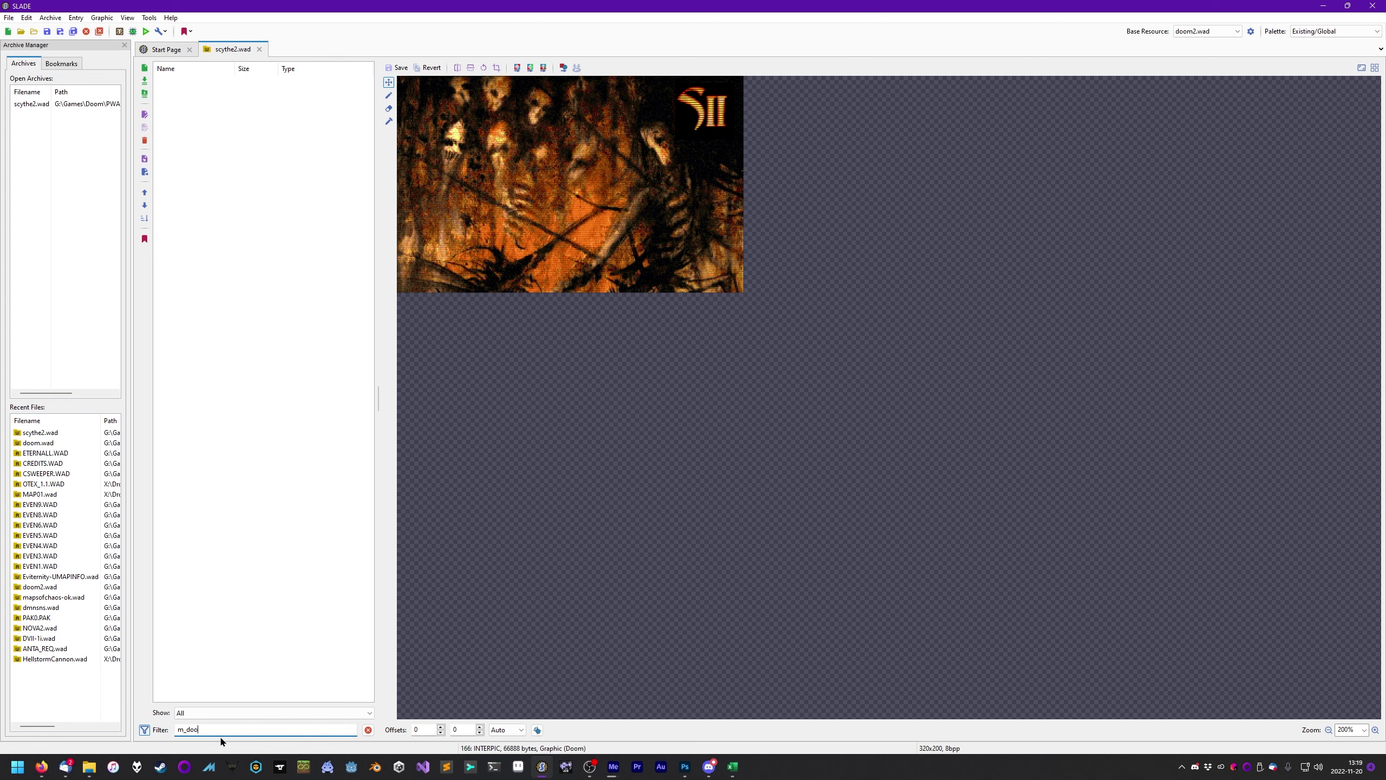
key("BackSpace")
key("BackSpace")
type("do")
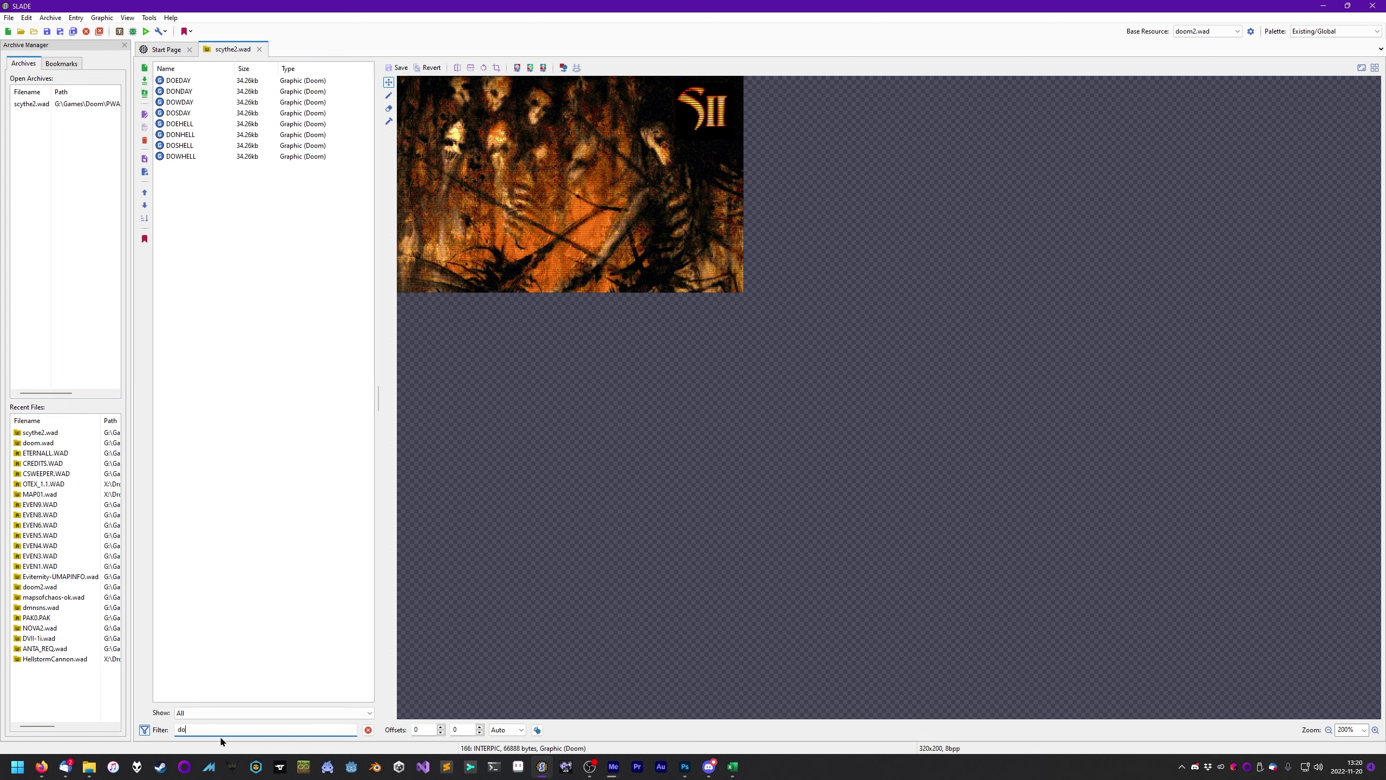
key("BackSpace")
key("BackSpace")
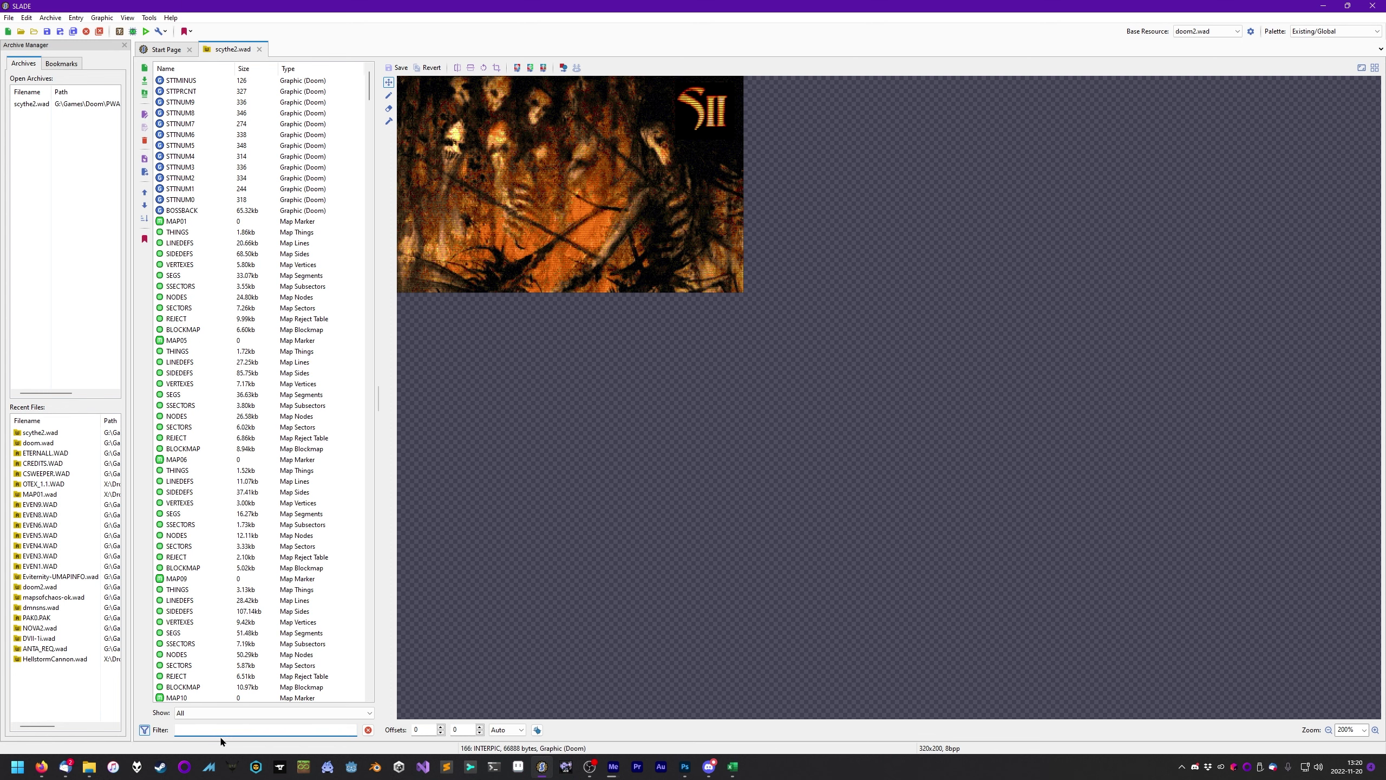
Preview BOSSBACK, TITLEPIC again, and intermission graphics through CWILV08 and the KEENA1 sprite
left_click(248, 208)
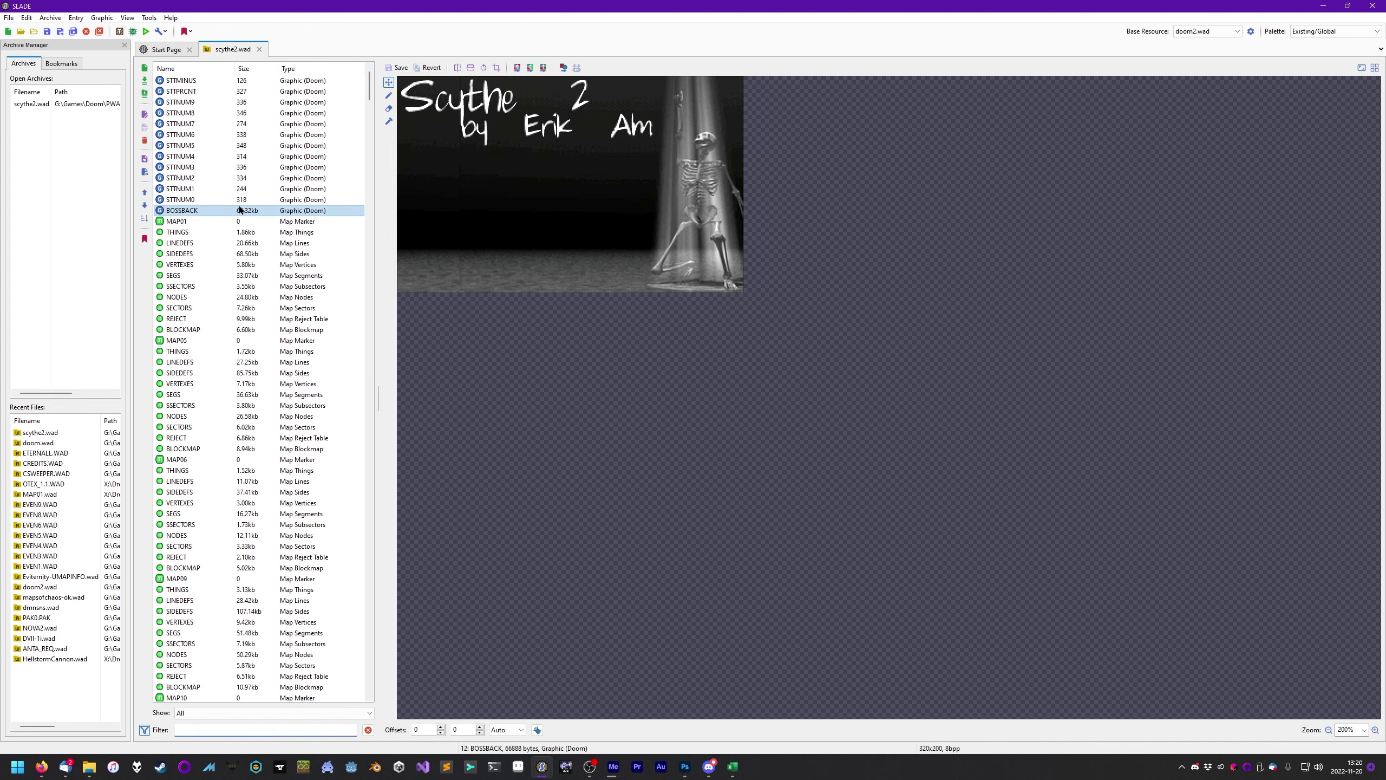
key("Up")
key("Up")
key("Up")
key("Up")
key("Up")
key("Up")
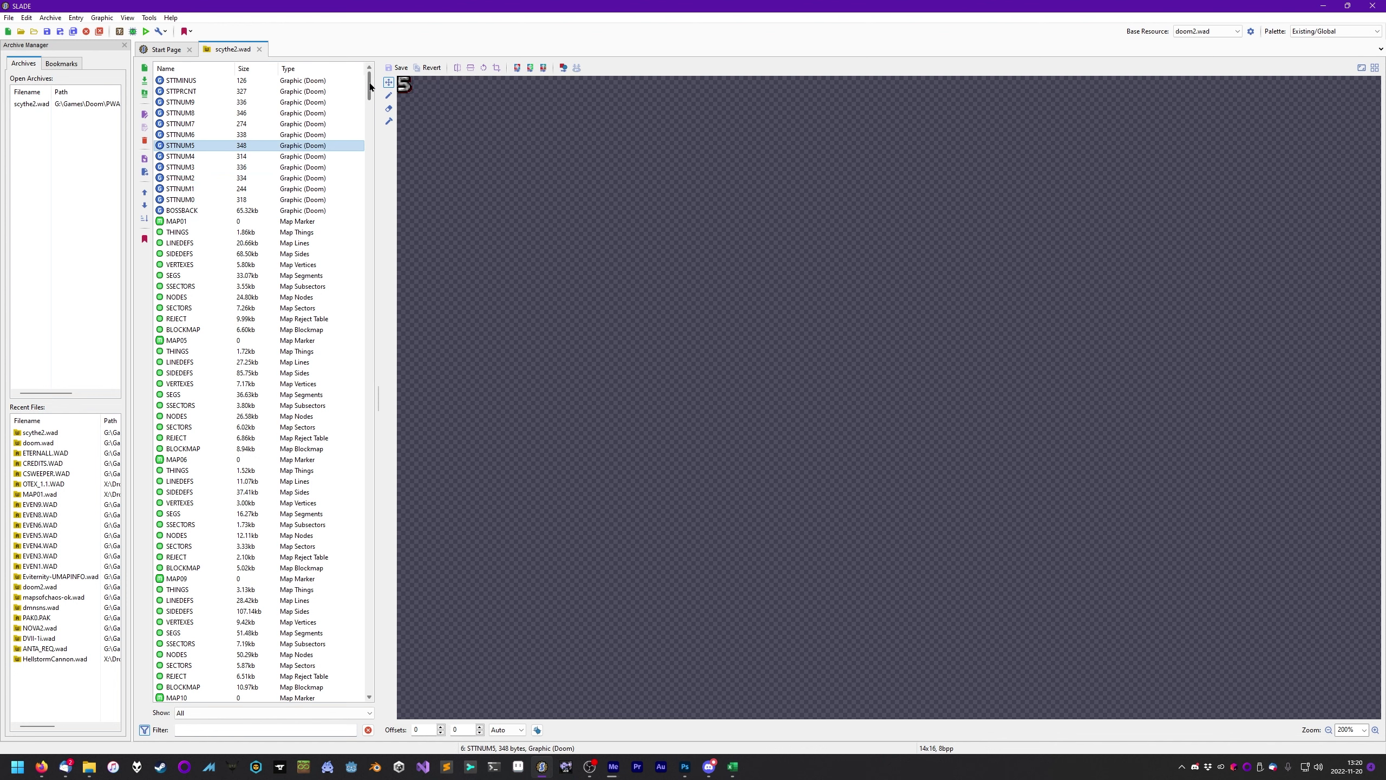
left_click_drag(370, 86, 360, 141)
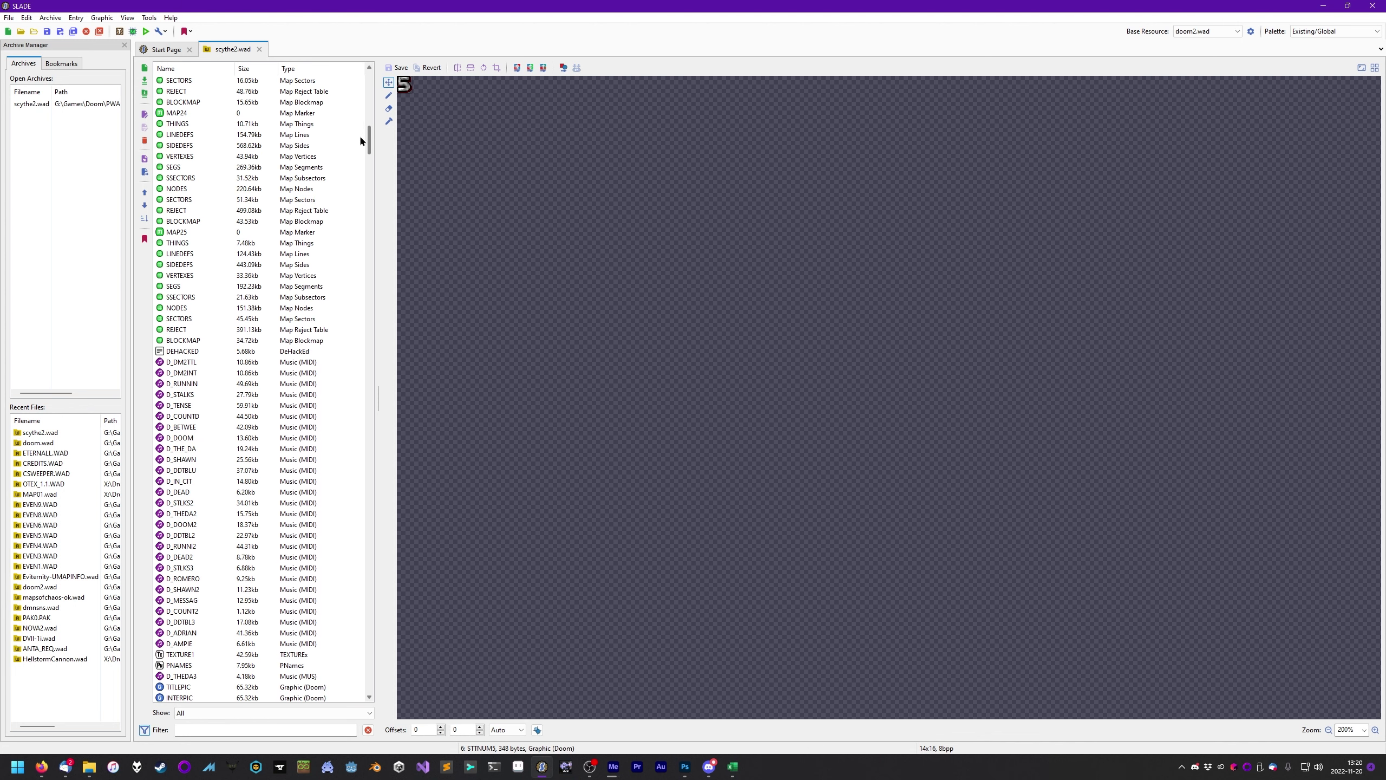
scroll(359, 144, "down", 12)
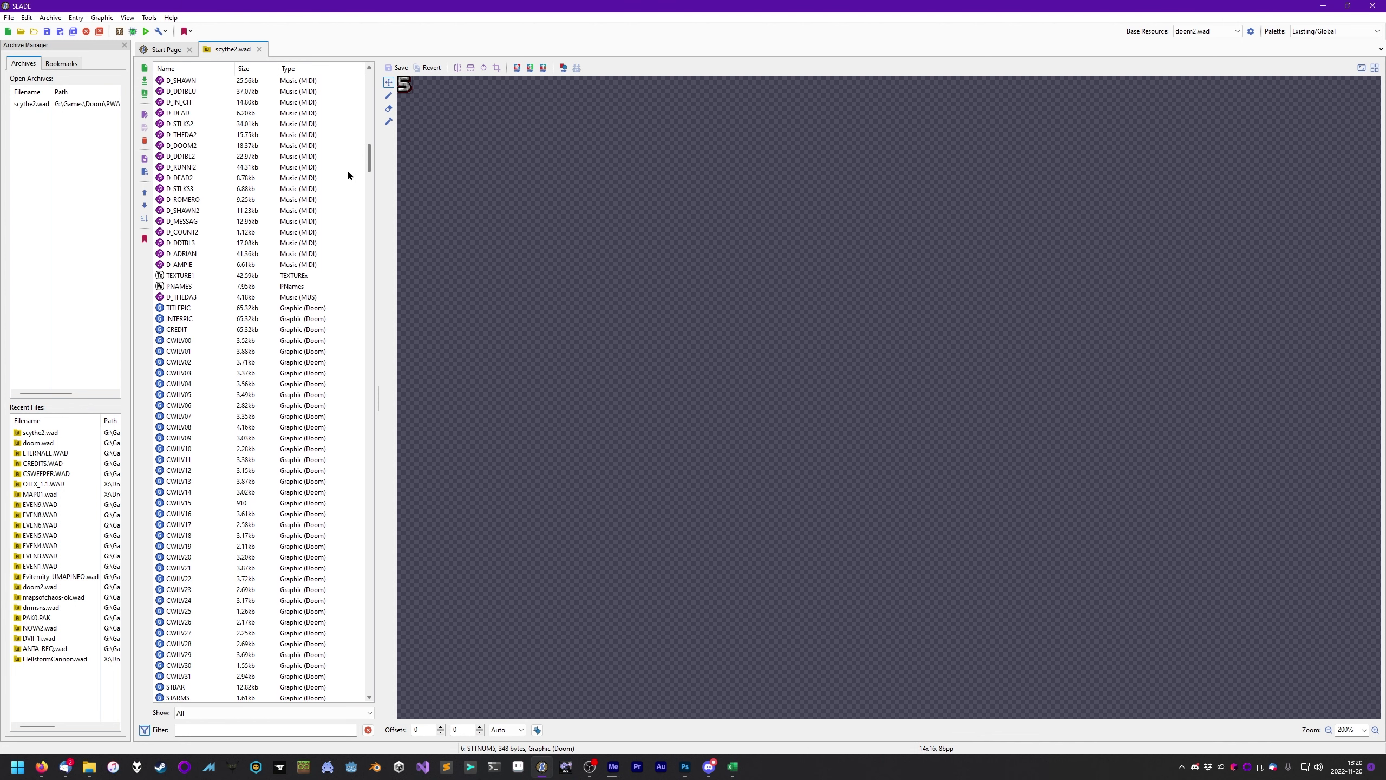
left_click(183, 307)
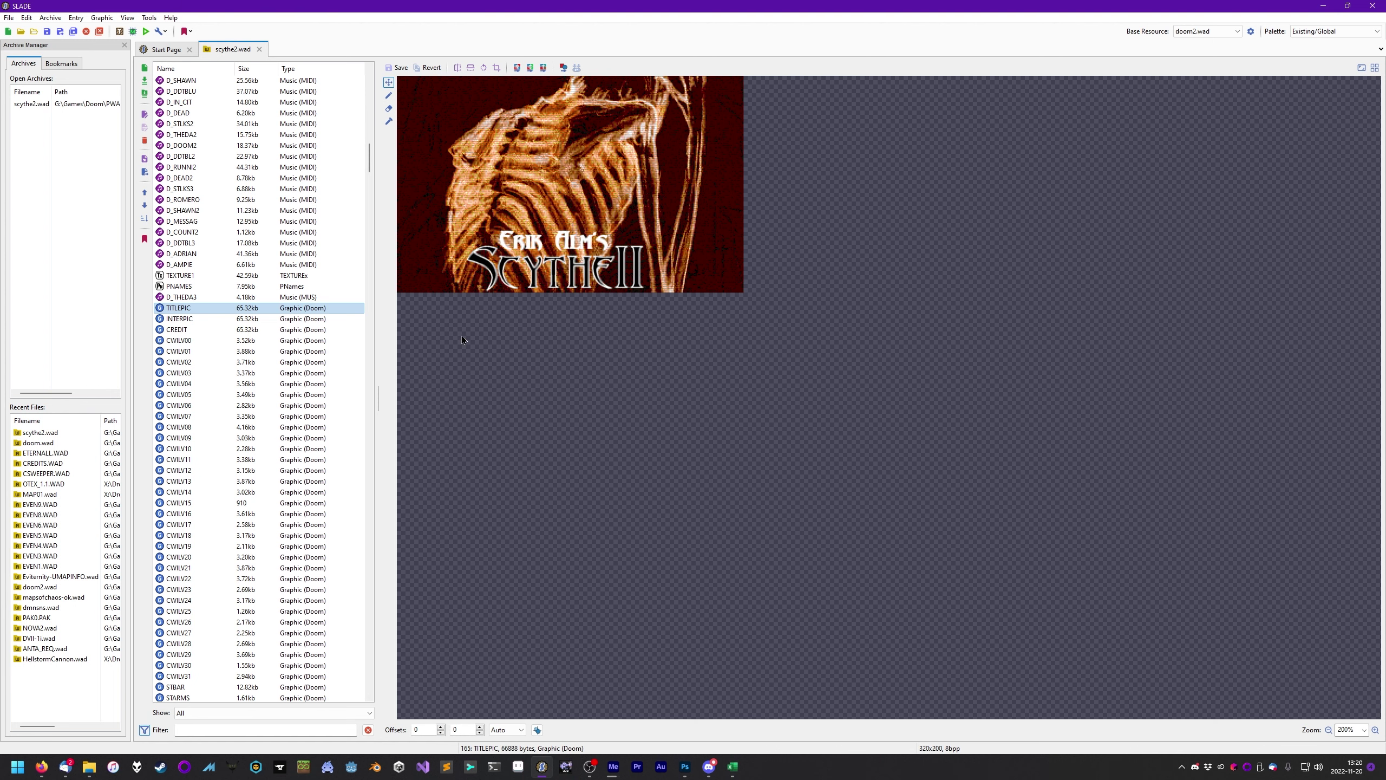
key("Down")
key("Down")
key("Down")
key("Down")
key("Down")
key("Down")
key("Down")
key("Down")
key("Down")
key("Down")
key("Down")
scroll(196, 560, "down", 4)
left_click(192, 556)
key("Down")
key("Down")
key("Down")
scroll(323, 408, "down", 6)
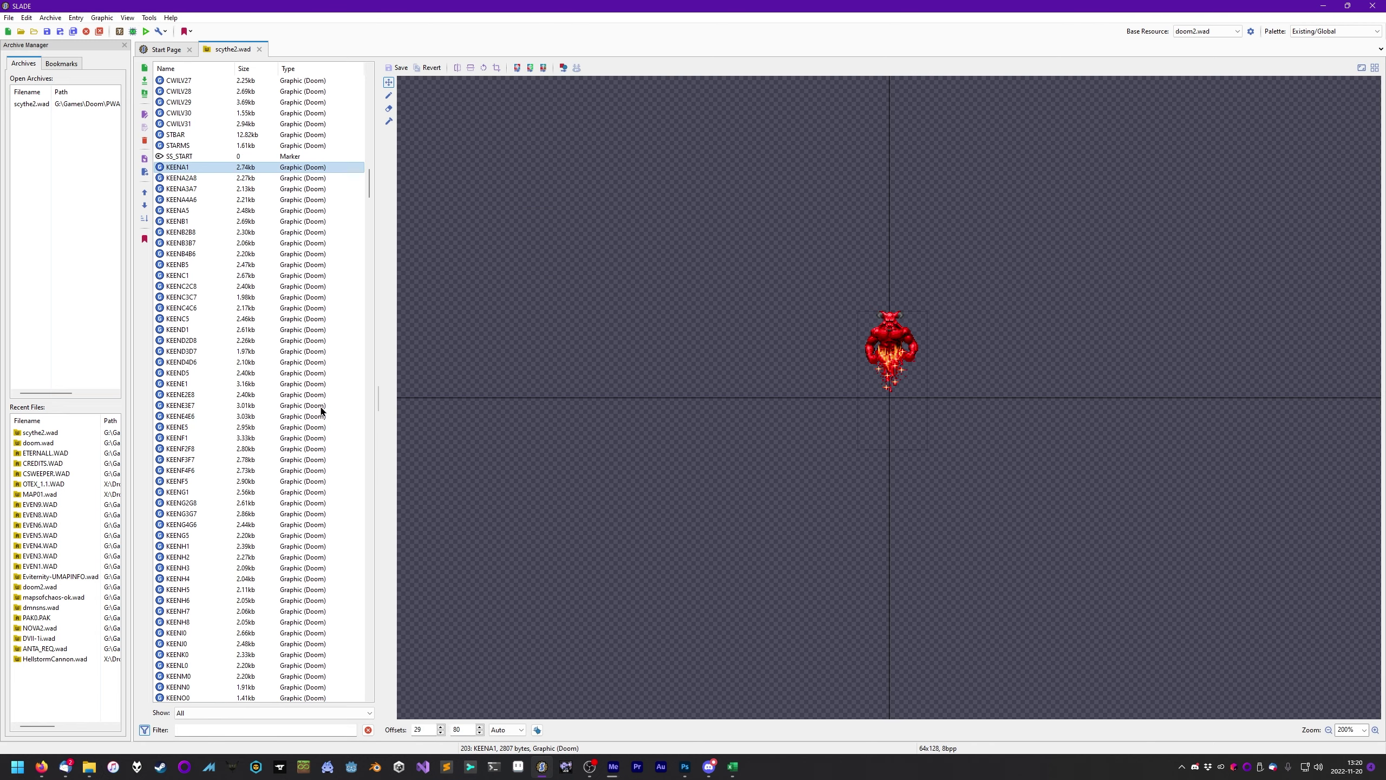
scroll(322, 410, "down", 14)
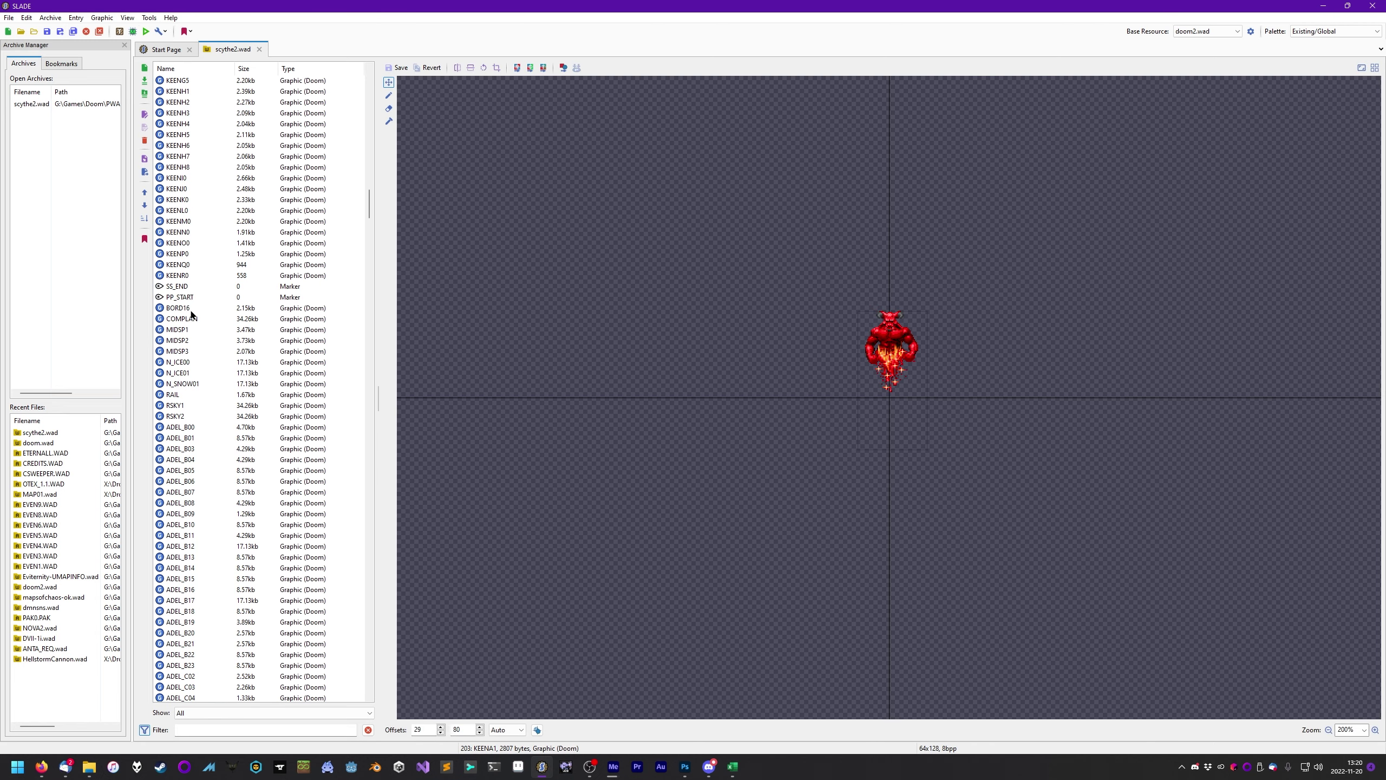
Browse further to the BORD16 graphic and the ETFLAT1 to S2NEWF1 flats
left_click(191, 309)
scroll(231, 319, "down", 20)
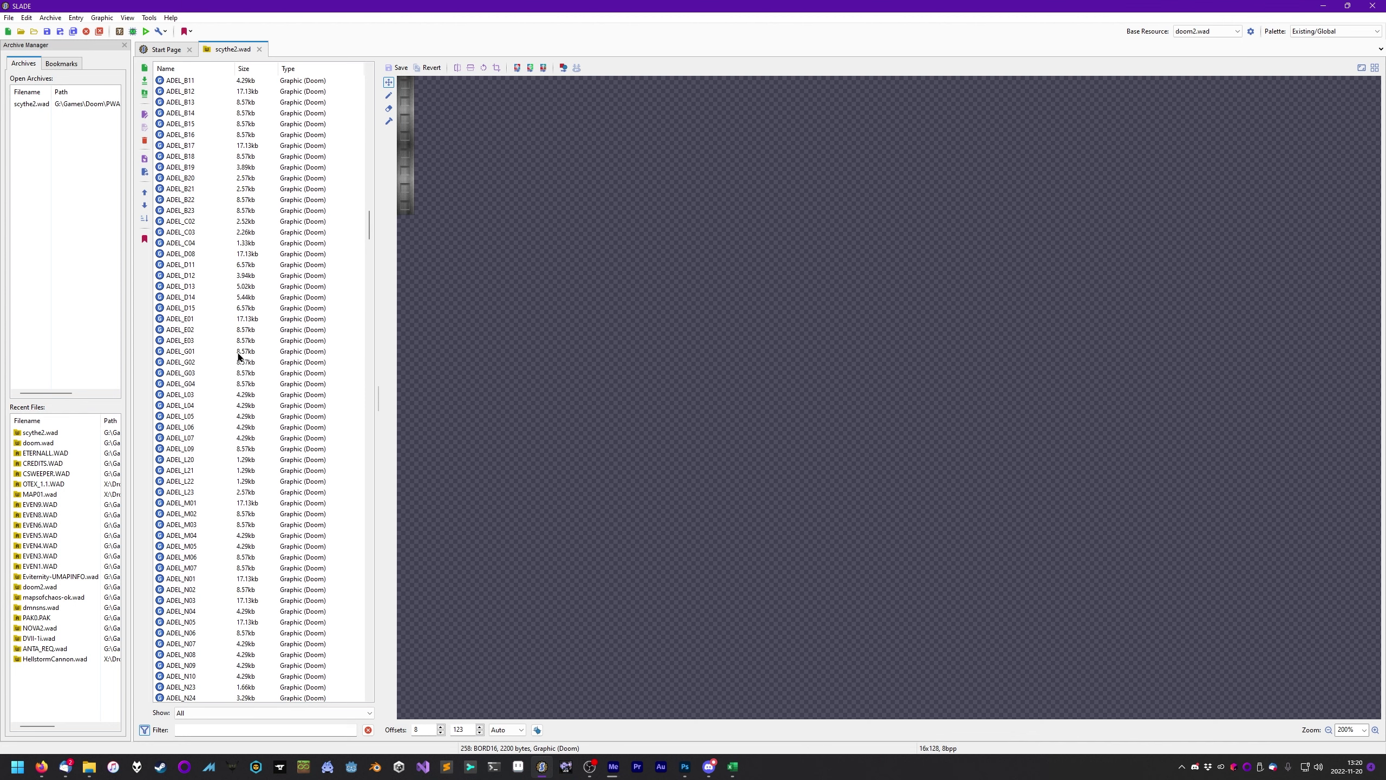
left_click_drag(368, 242, 356, 573)
scroll(355, 568, "up", 1)
left_click(191, 317)
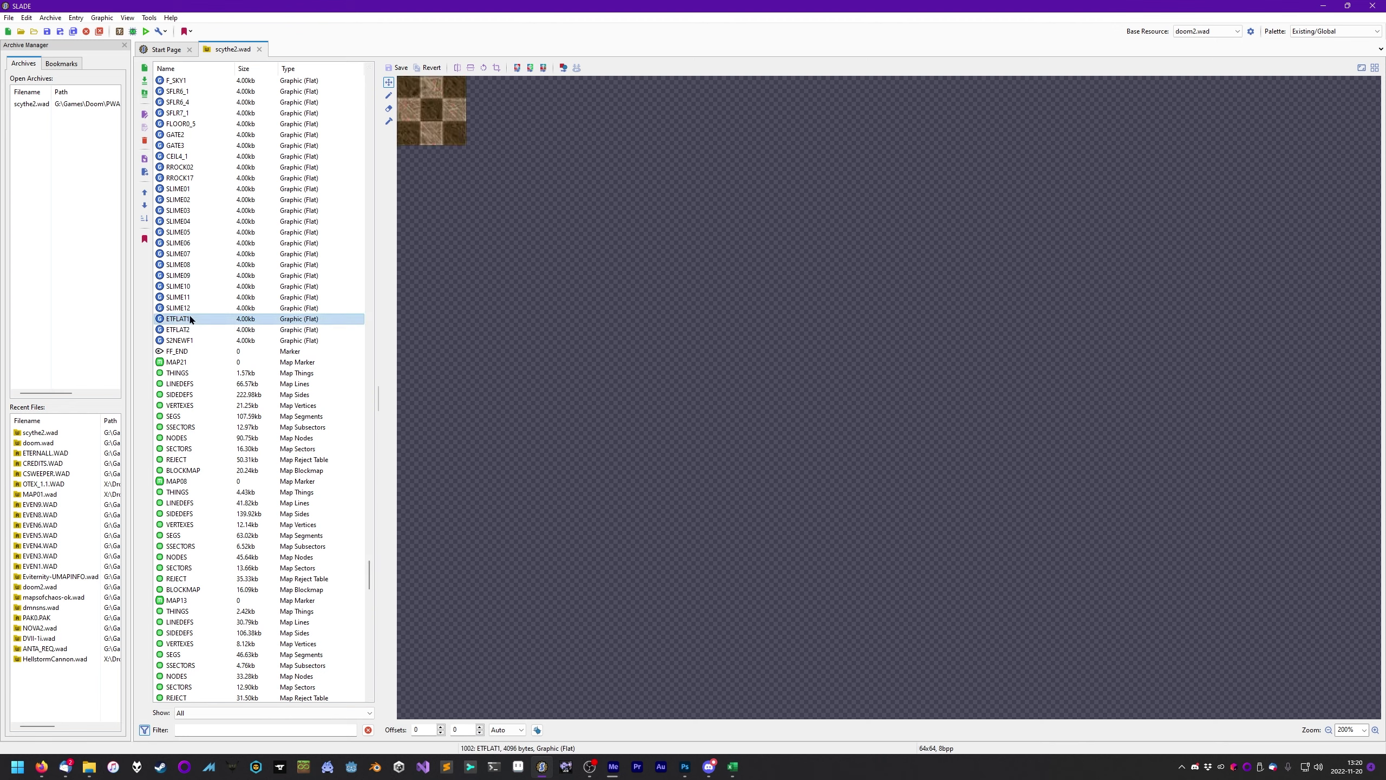
key("Down")
key("Down")
left_click_drag(369, 579, 358, 146)
Select TITLEPIC so the 320x200 Scythe II title screen art previews
left_click(195, 469)
key("Down")
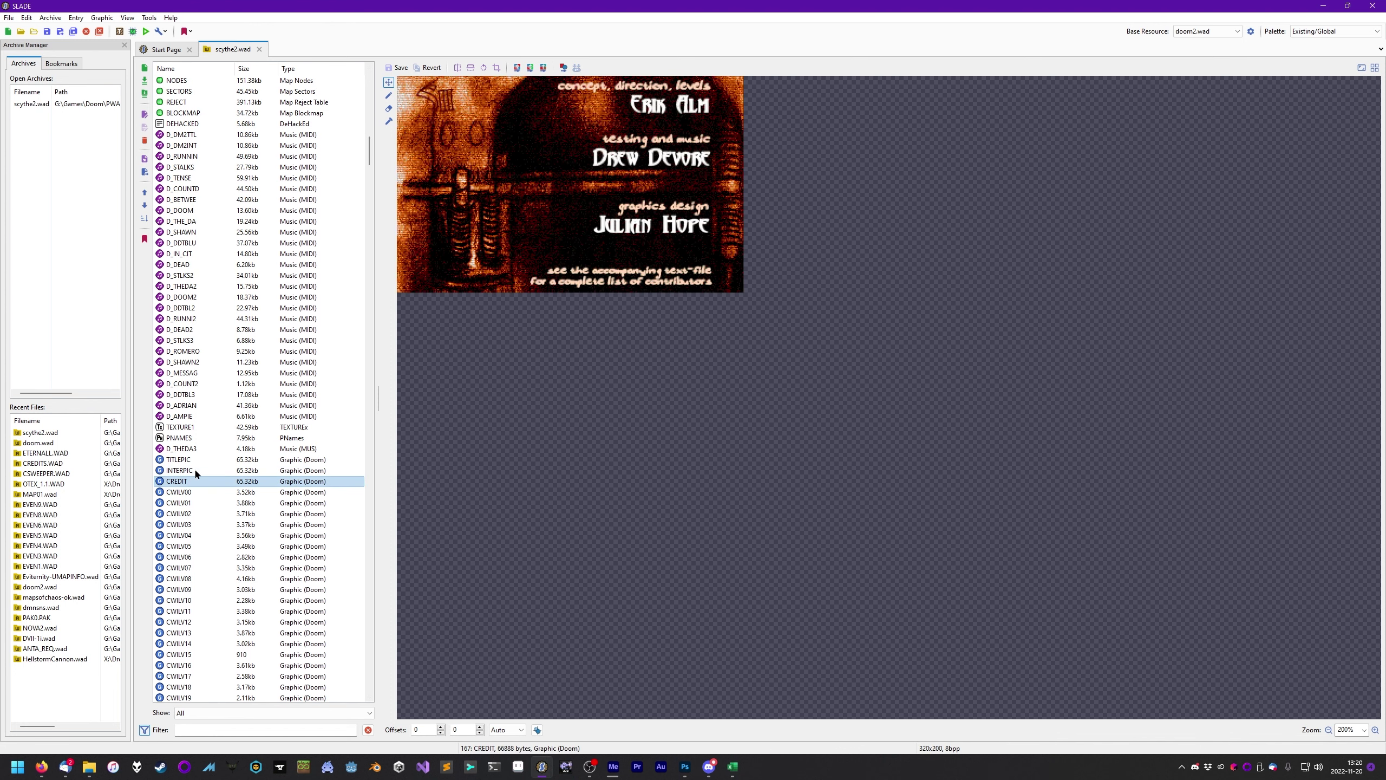
key("Down")
key("Up")
key("Up")
key("Up")
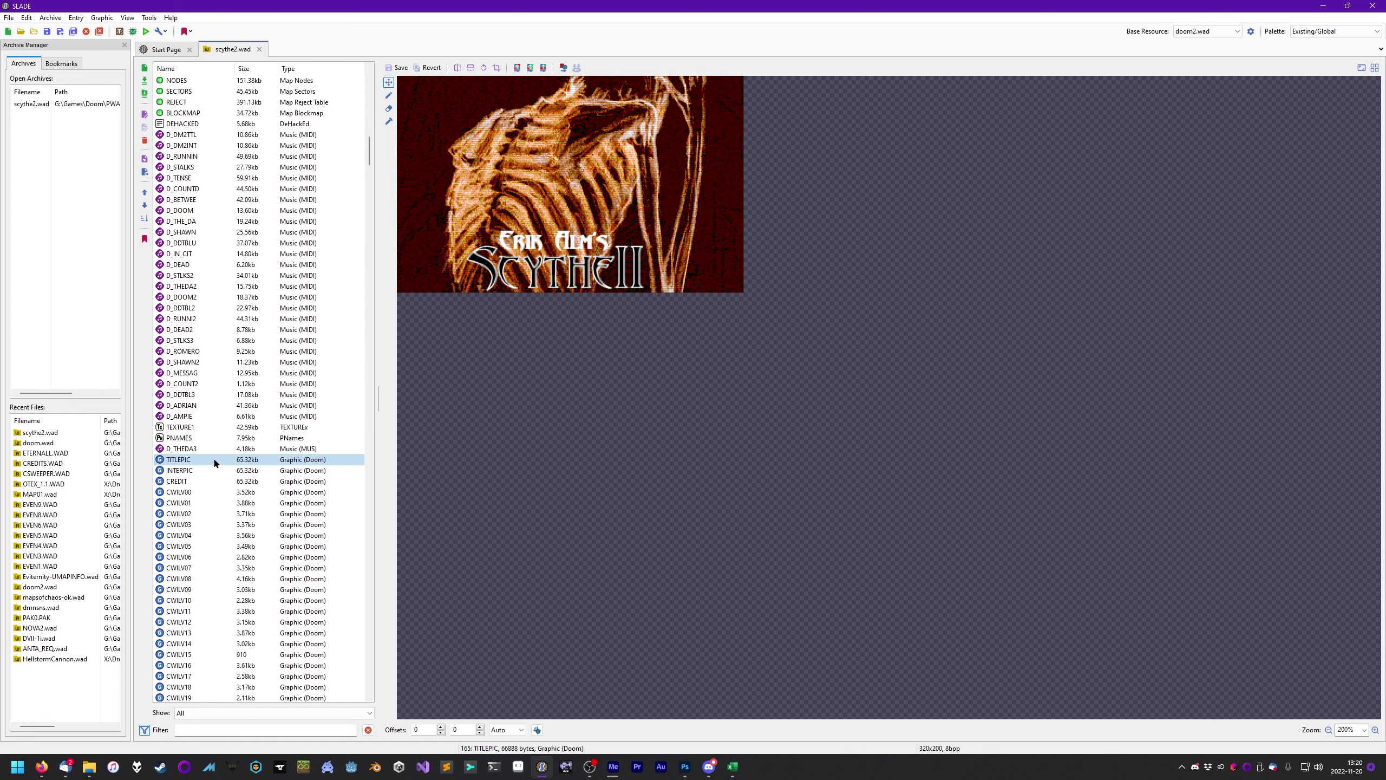
Choose Graphic > Export as PNG for TITLEPIC and copy the Scythe 2 - UV folder path
right_click(176, 461)
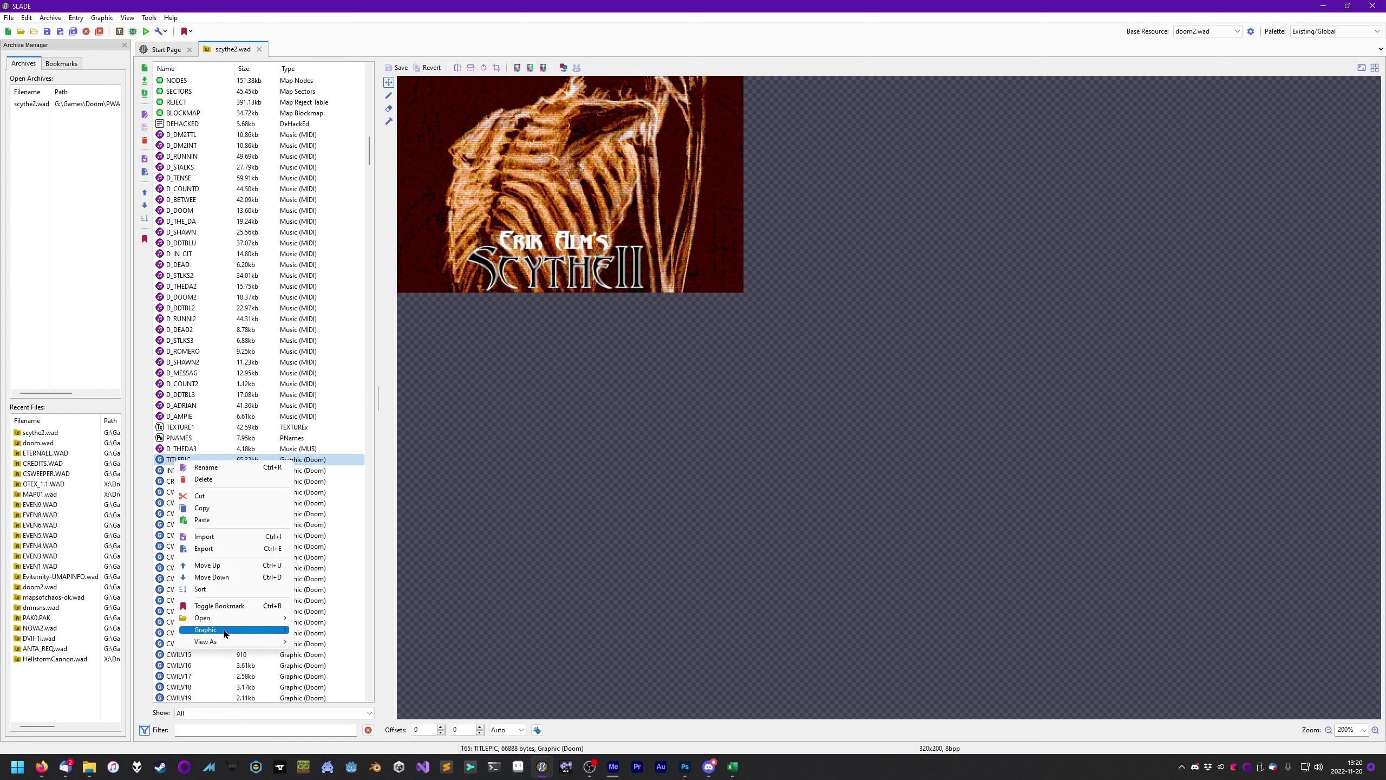
mouse_move(224, 634)
left_click(339, 589)
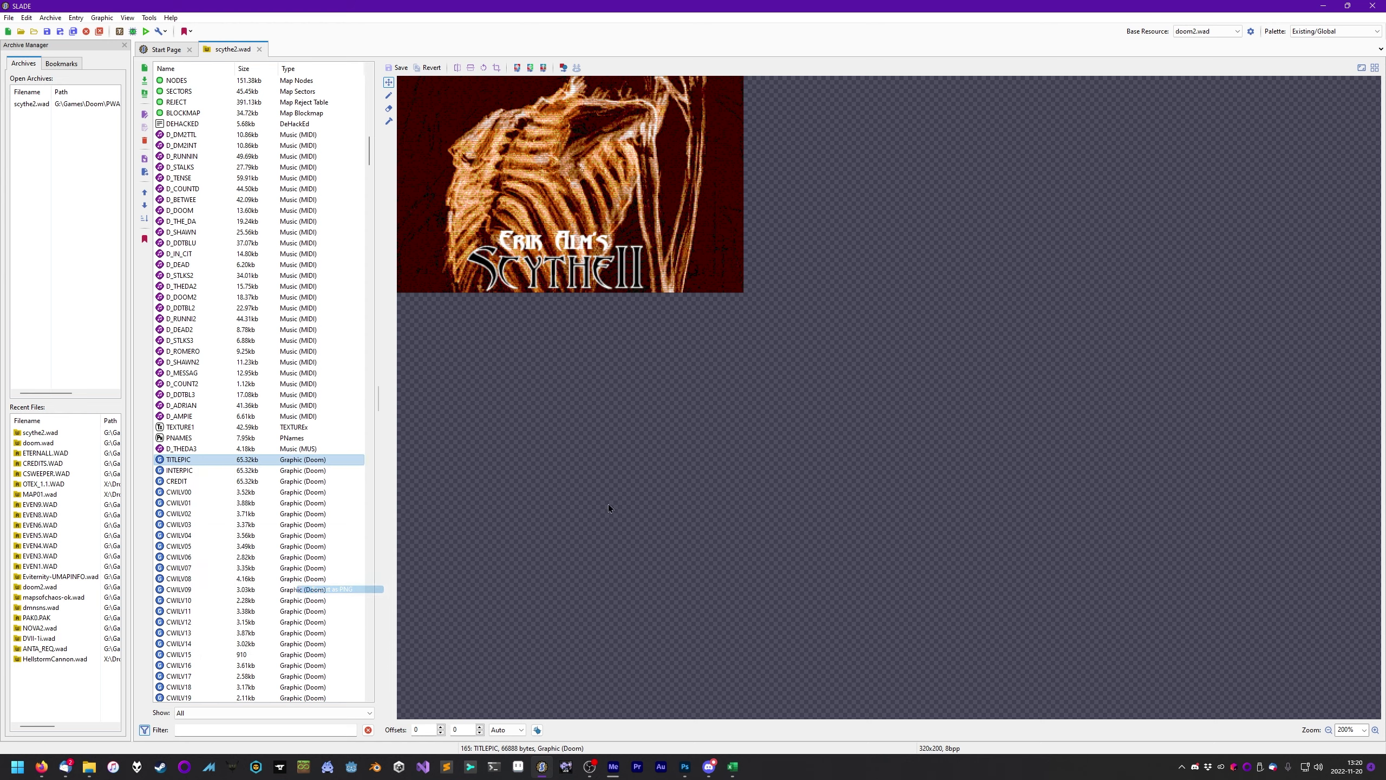
mouse_move(89, 767)
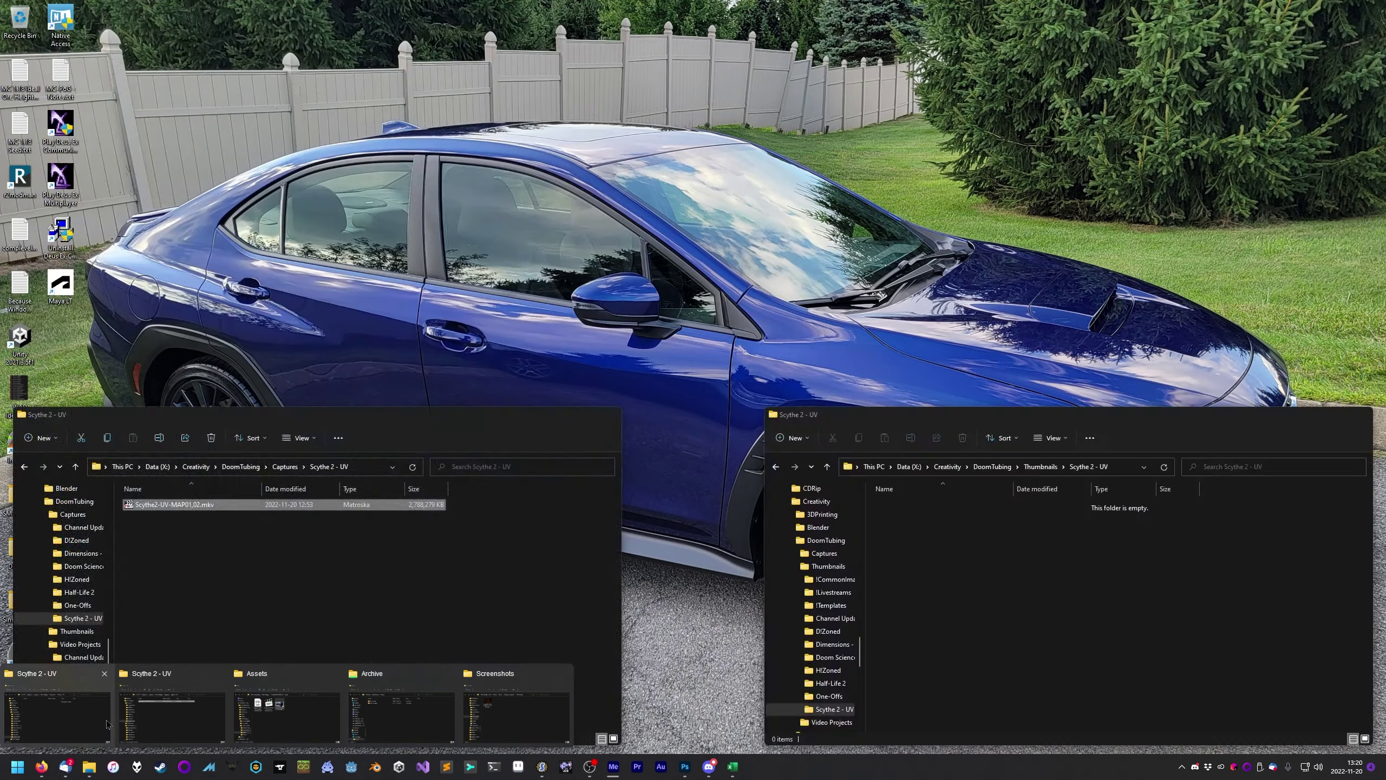
left_click(57, 715)
left_click(1127, 466)
key("ctrl+c")
Paste that path as the file name to save TITLEPIC.png there, dismissing the follow-up message
left_click(733, 587)
key("ctrl+a")
key("ctrl+v")
key("Return")
key("Return")
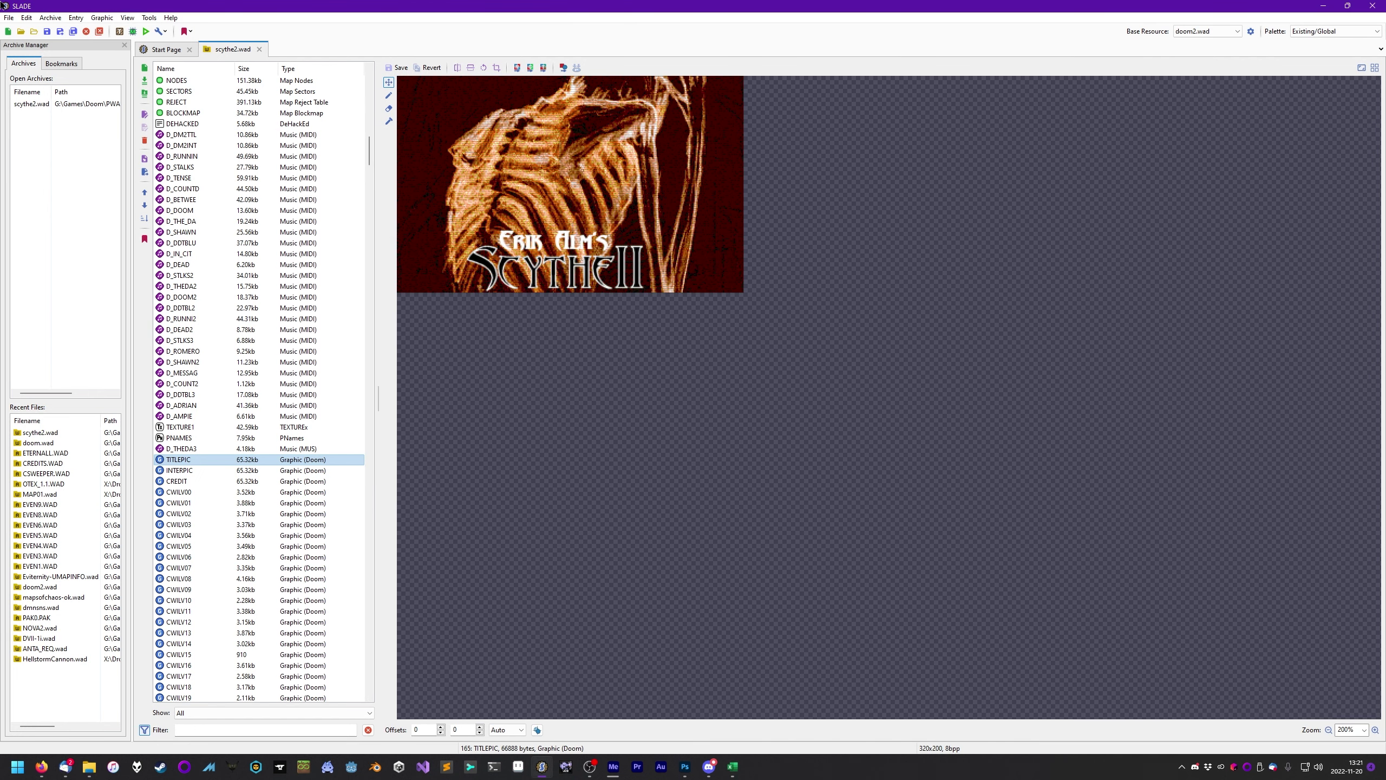
left_click(720, 378)
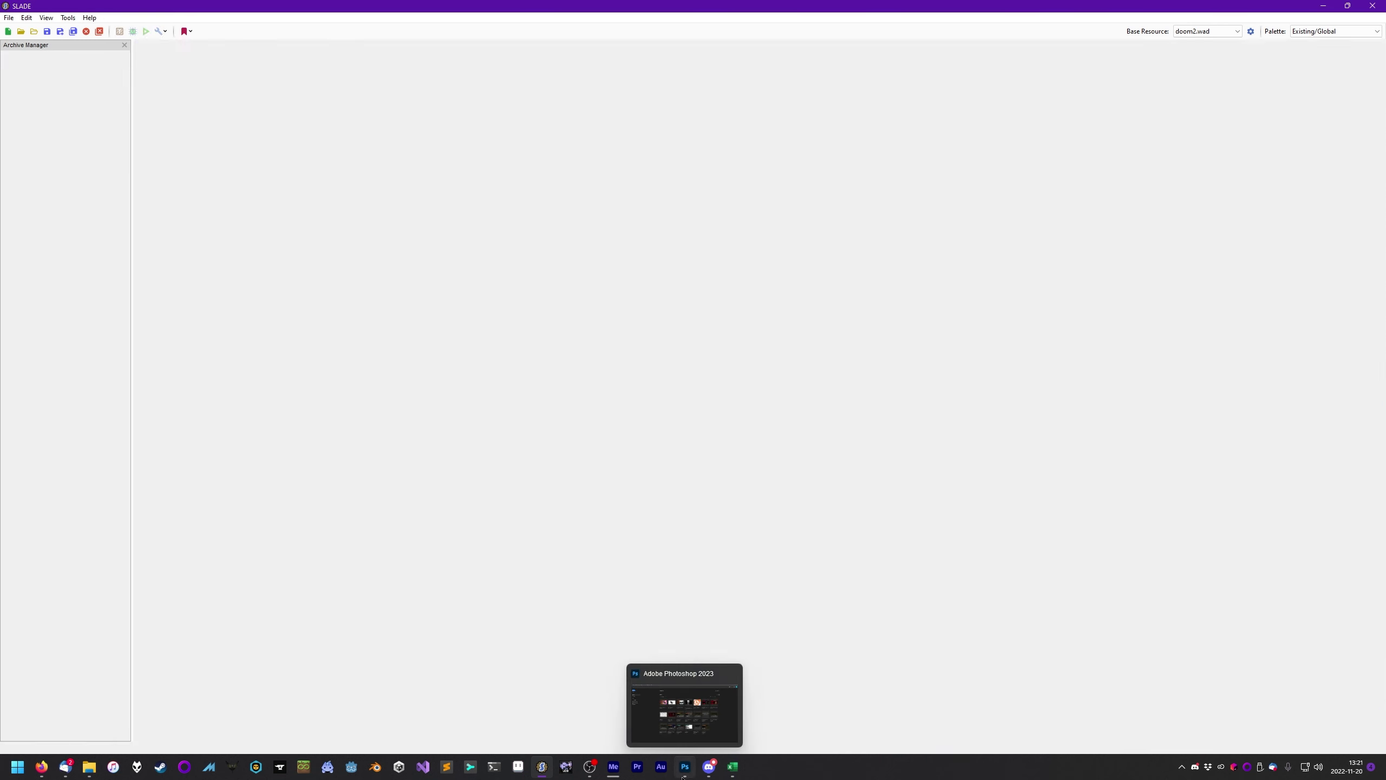
left_click(685, 766)
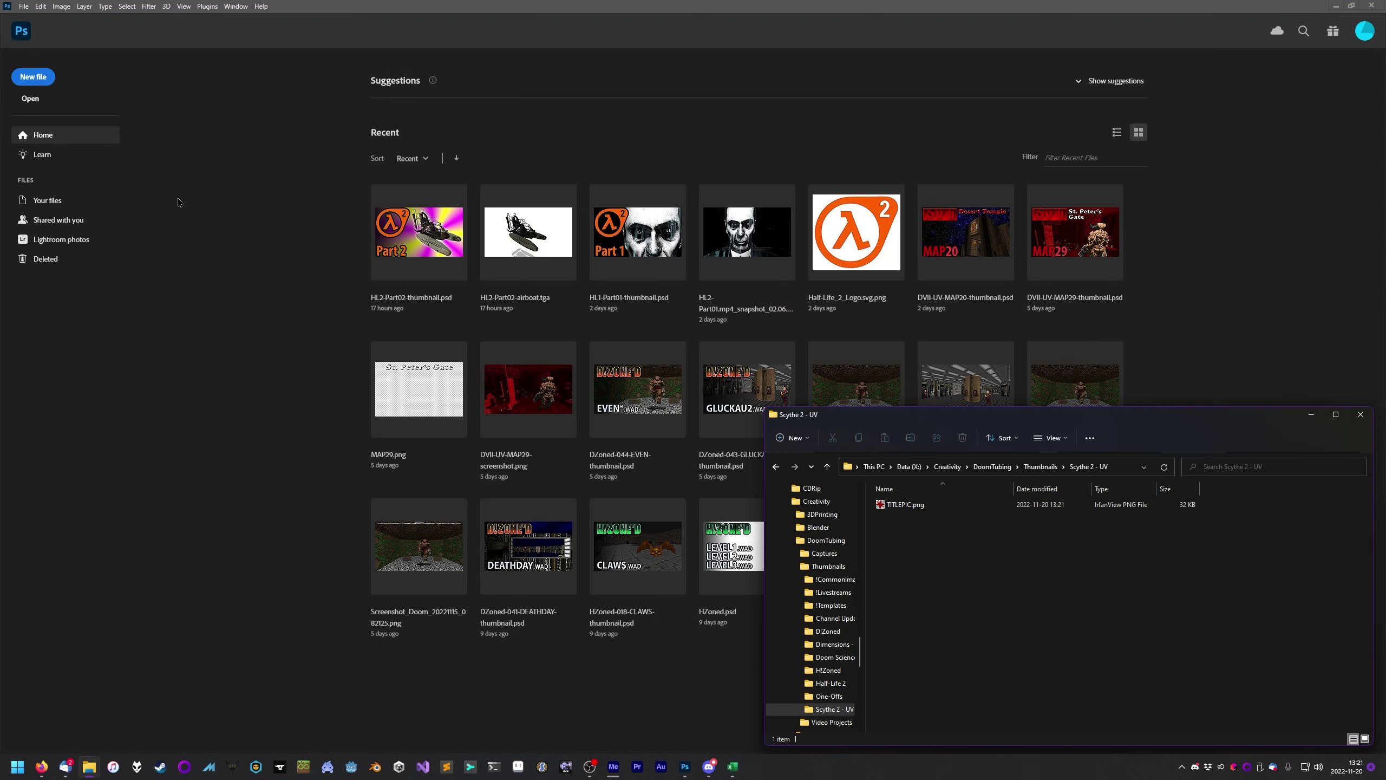
Create a 1280x720 document from the YouTube Thumbnail preset, cancelling the stray Gradient Editor
left_click(25, 87)
left_click(32, 76)
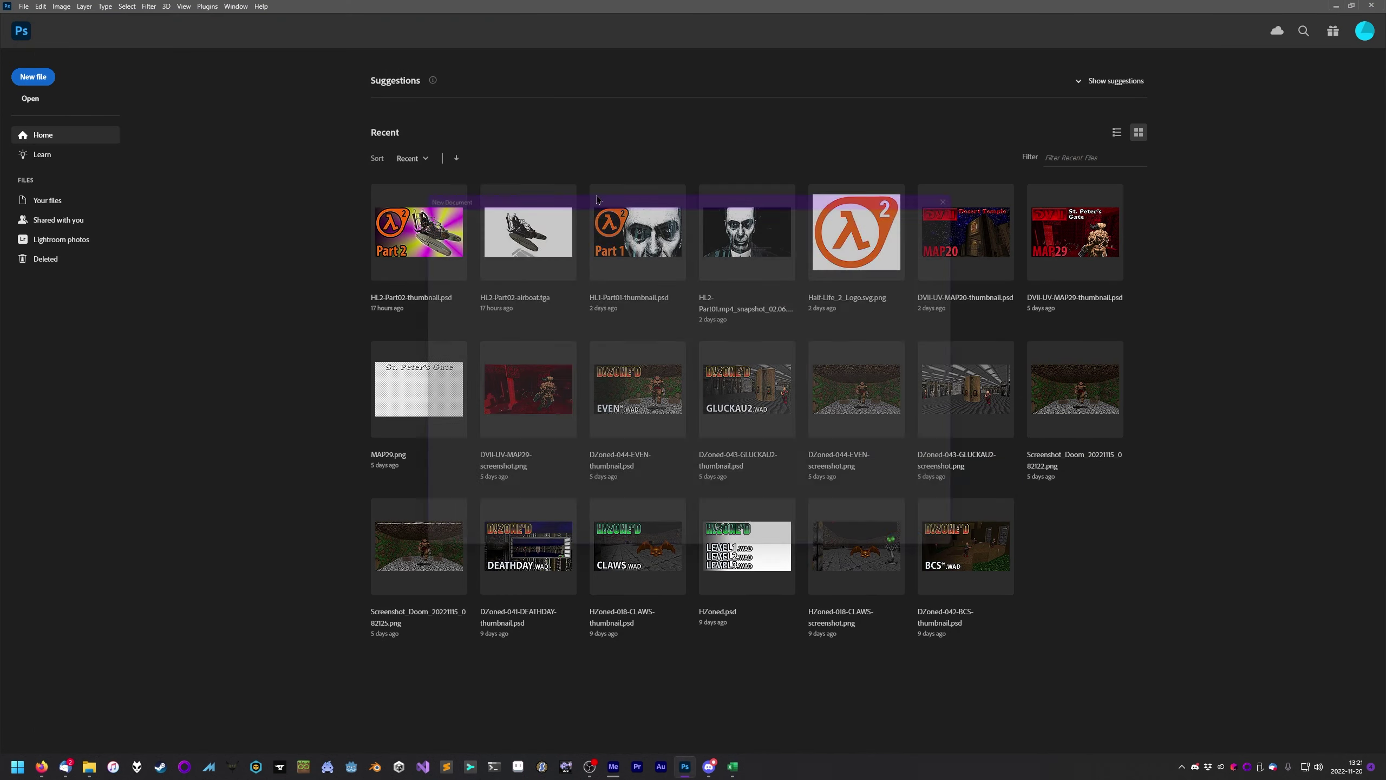
double_click(452, 285)
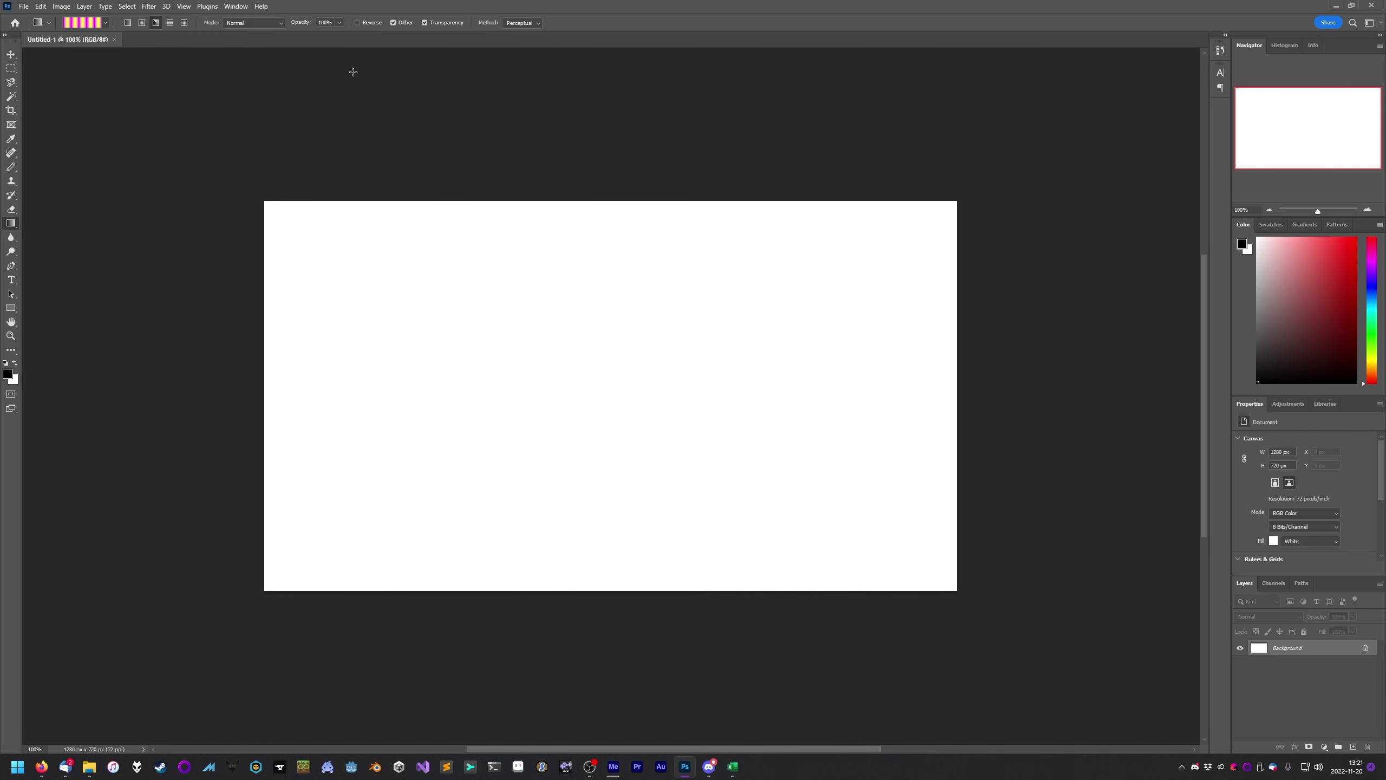
left_click(76, 22)
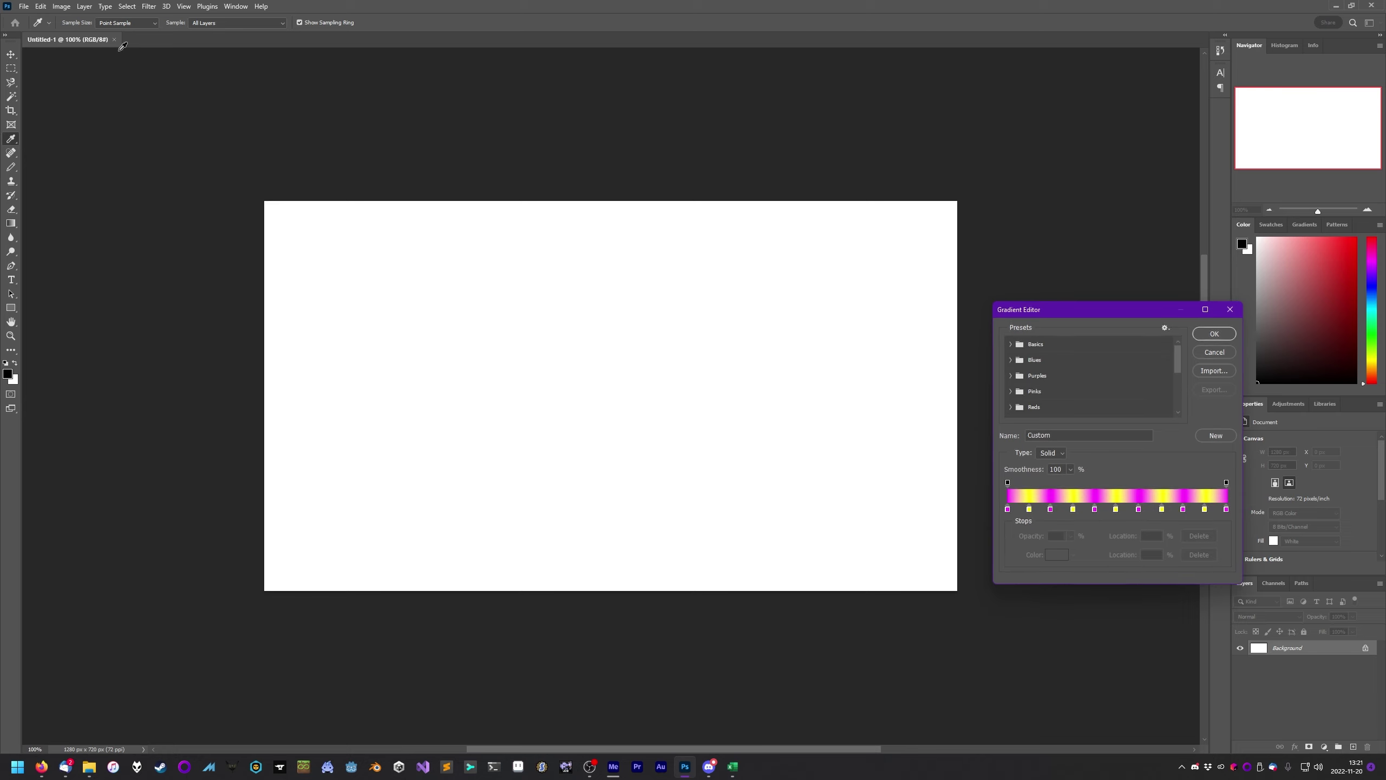
left_click(1215, 352)
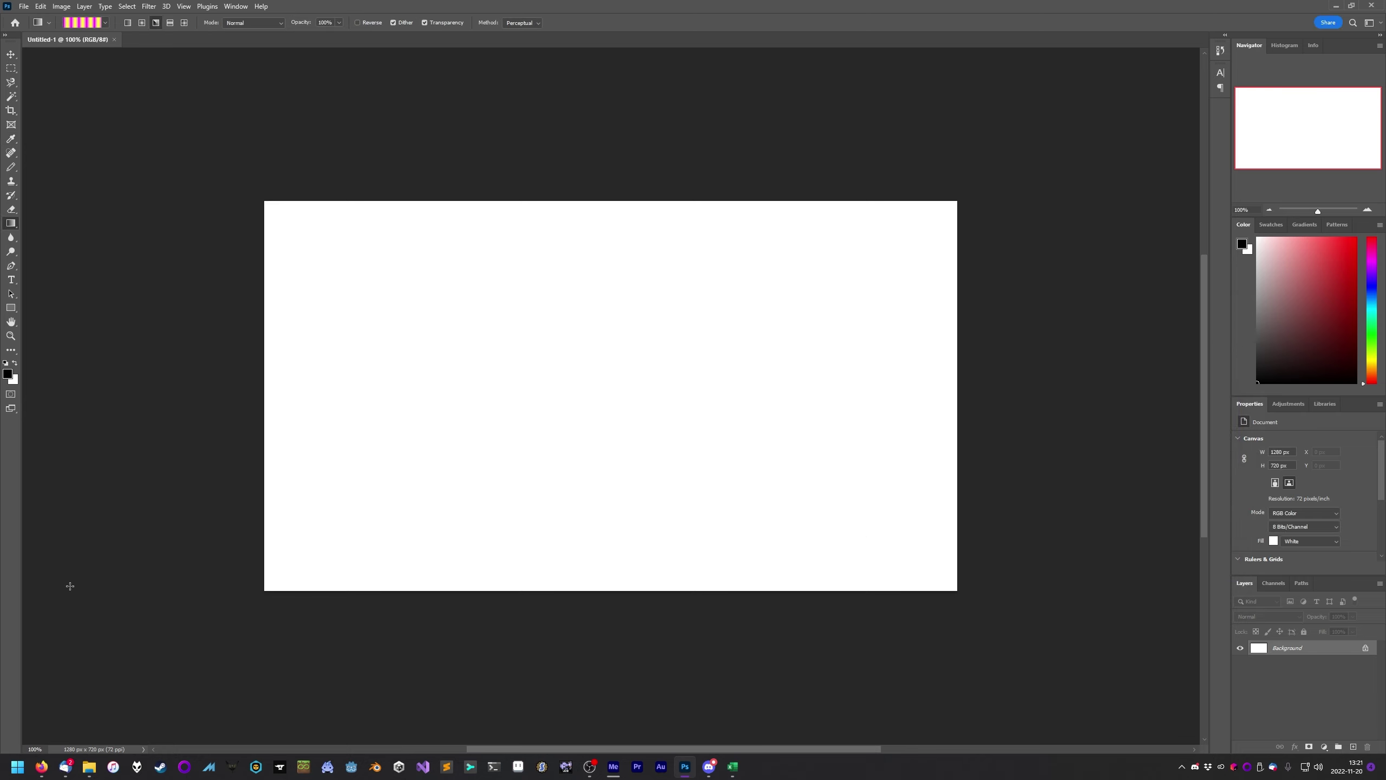
mouse_move(89, 766)
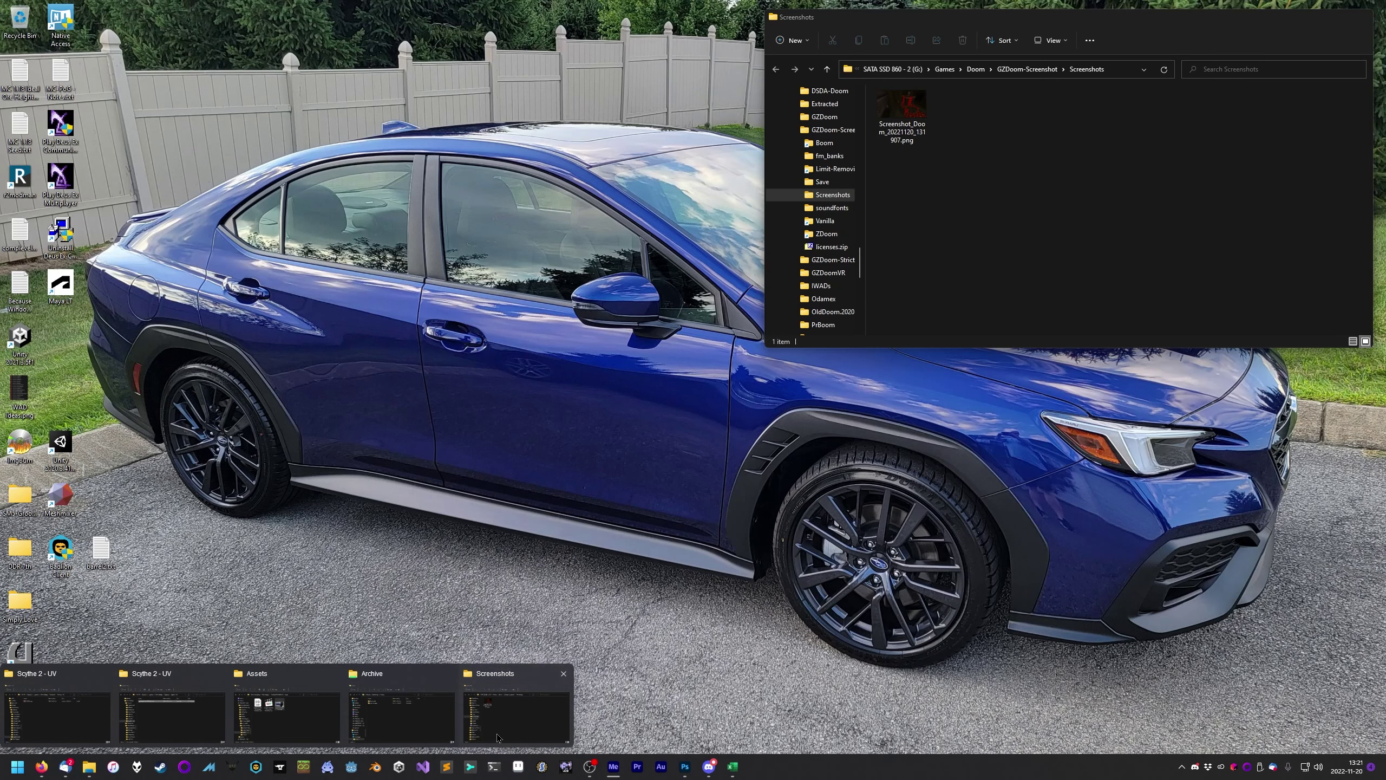
Rename the Doom screenshot to Scythe-UV-MAP01,02-screenshot.png
left_click(497, 734)
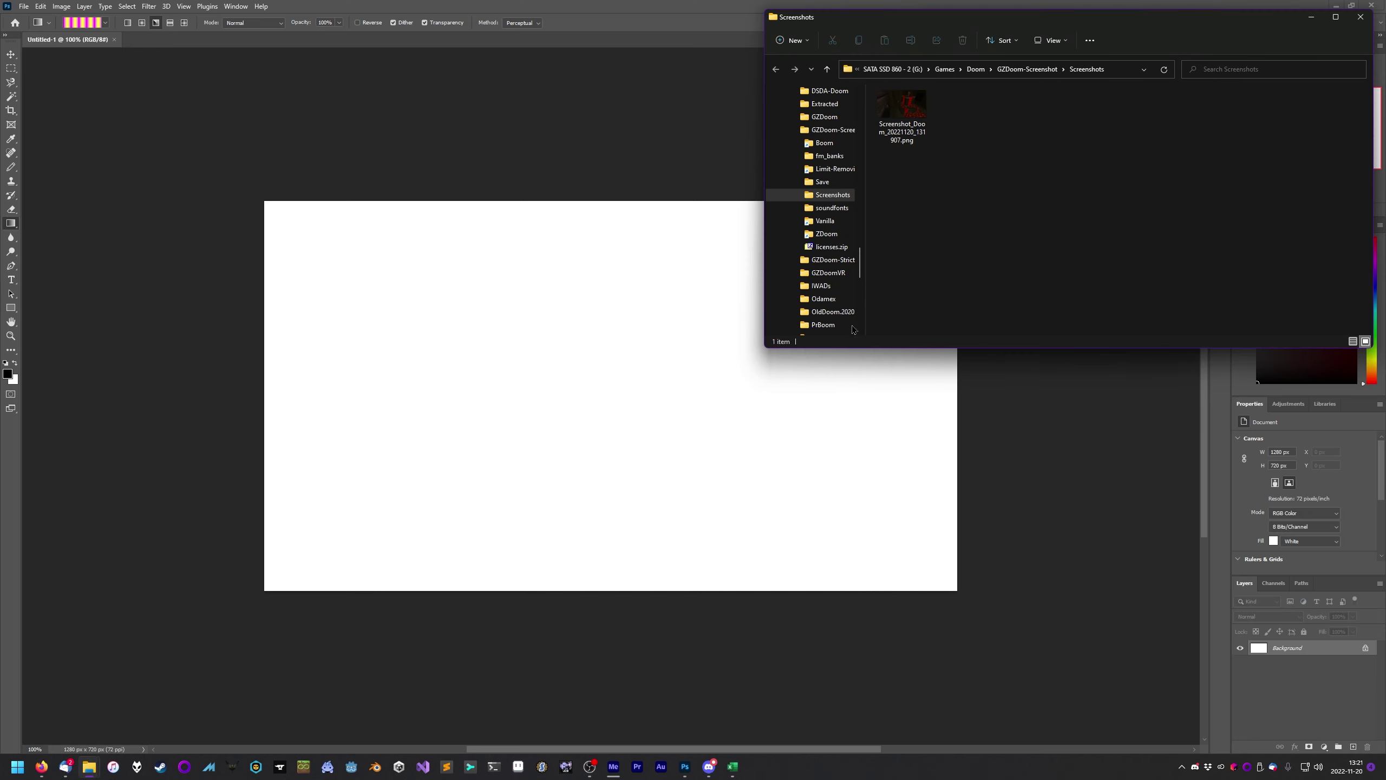
left_click_drag(966, 138, 921, 181)
key("F2")
type("Scythe-")
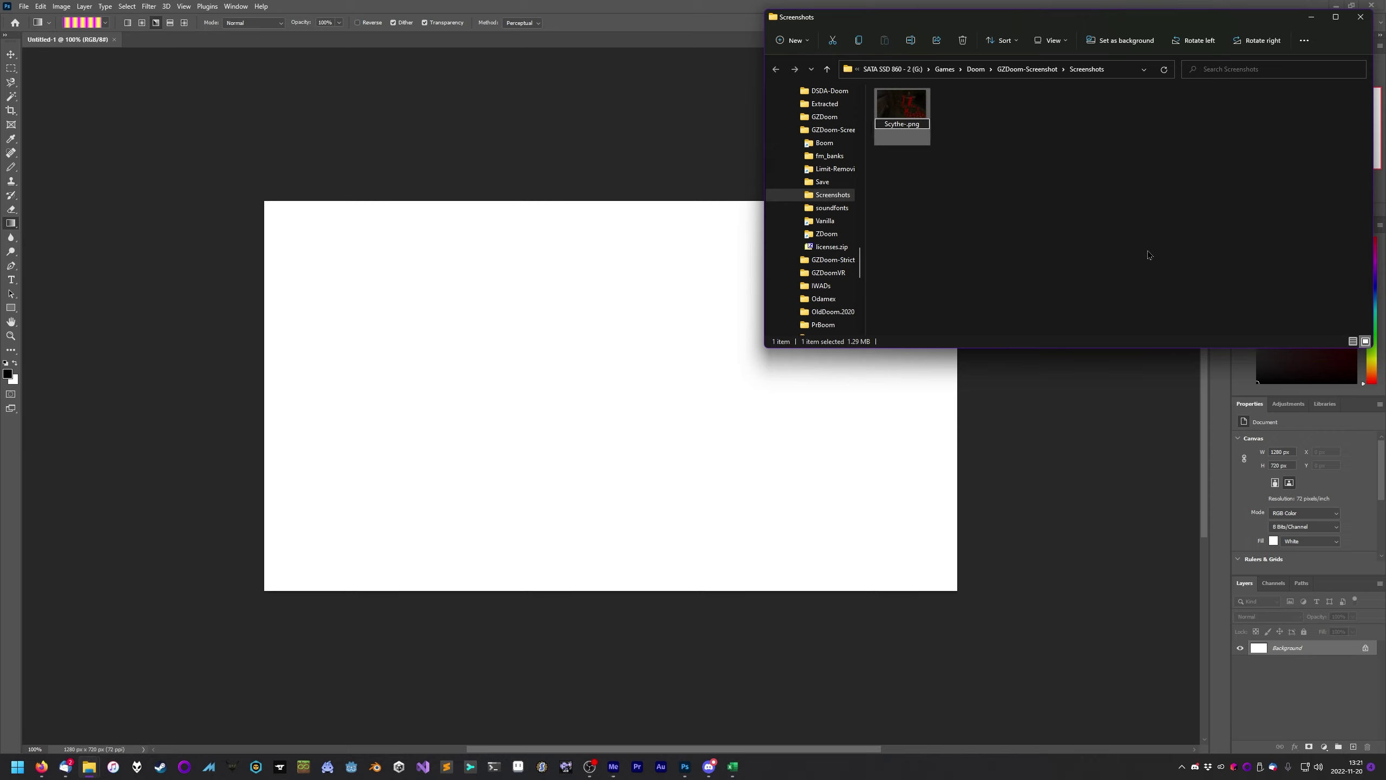
type("UV-MAP01,02-screenshot")
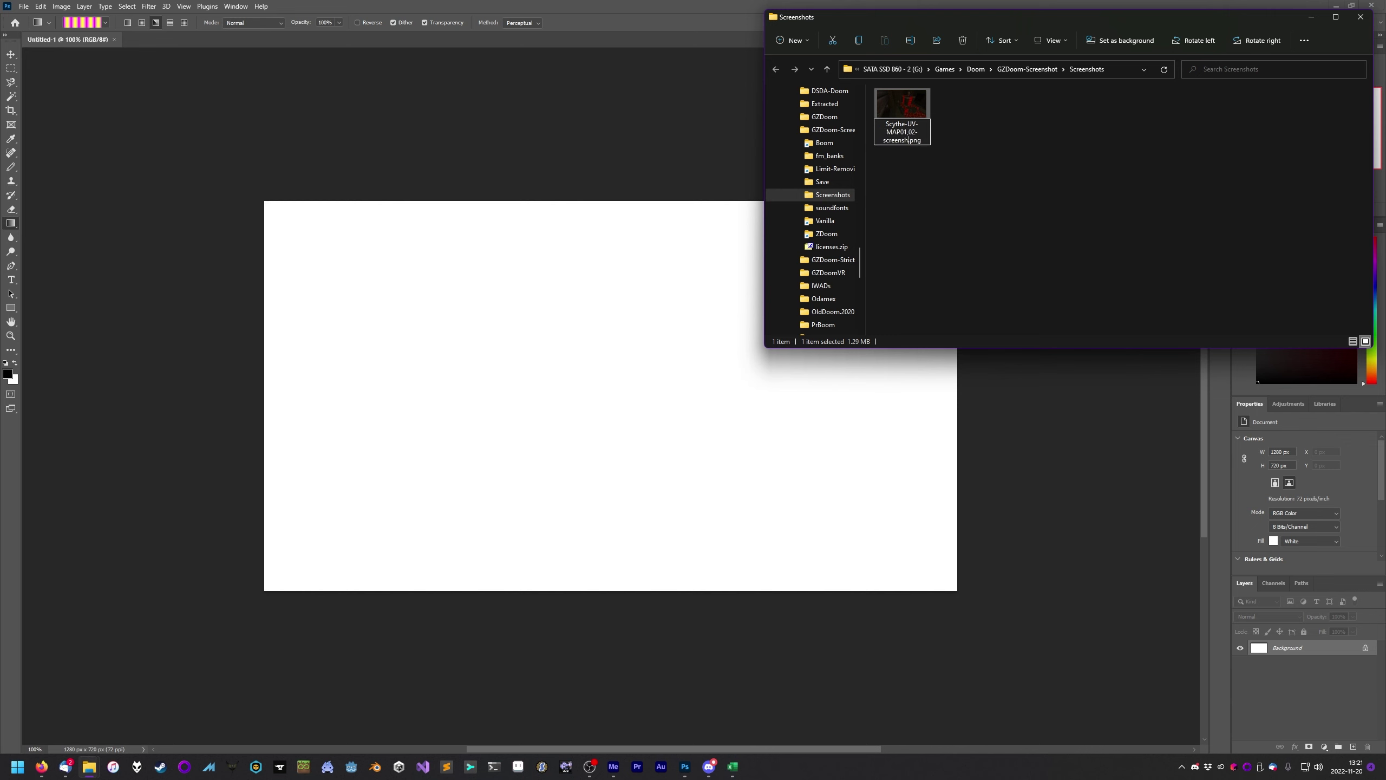
key("Return")
Paste the screenshot file into the Scythe 2 - UV folder window
mouse_move(89, 766)
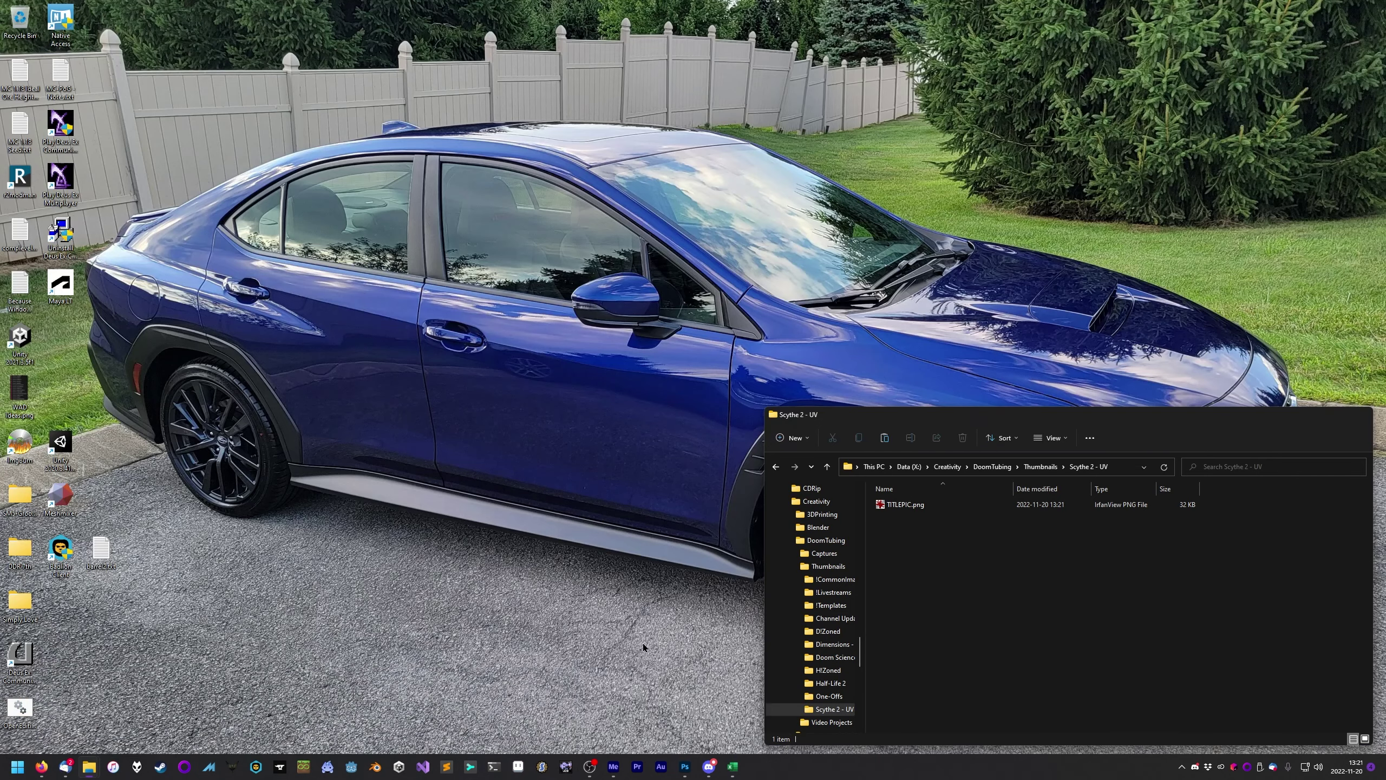
left_click(45, 707)
key("ctrl+v")
left_click(235, 6)
left_click(485, 94)
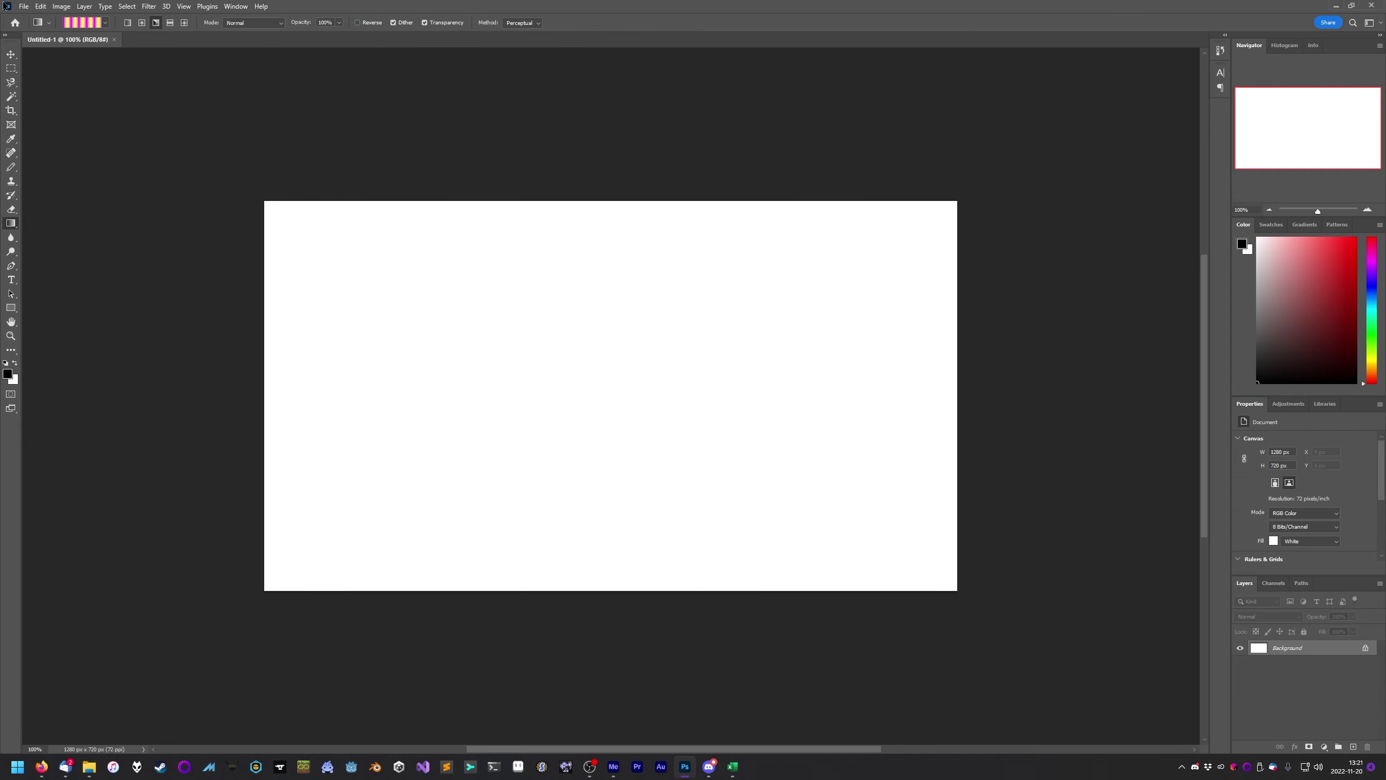
Save the document as Scythe-UV-MAP01,02-thumbnail.psd under Thumbnails > Scythe 2 - UV
left_click(23, 6)
left_click(37, 136)
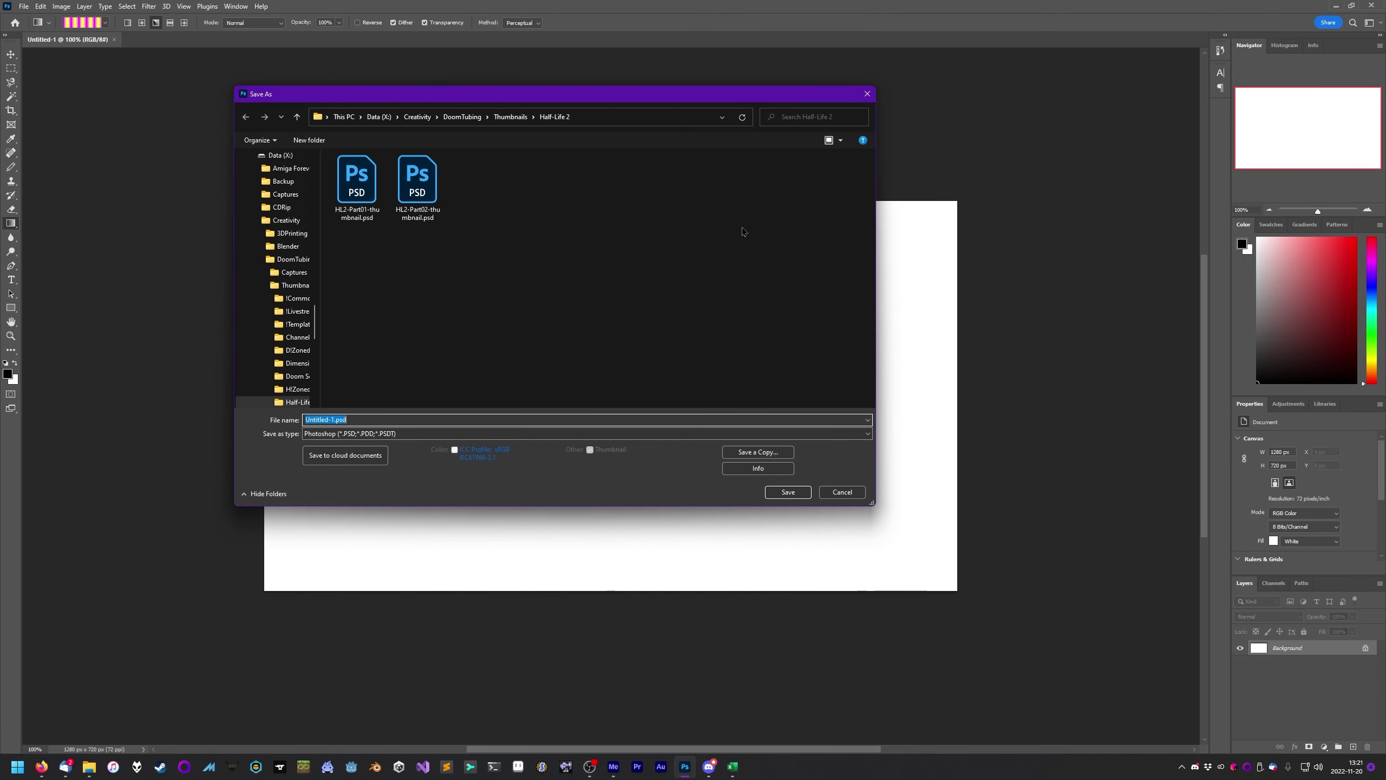
left_click(510, 117)
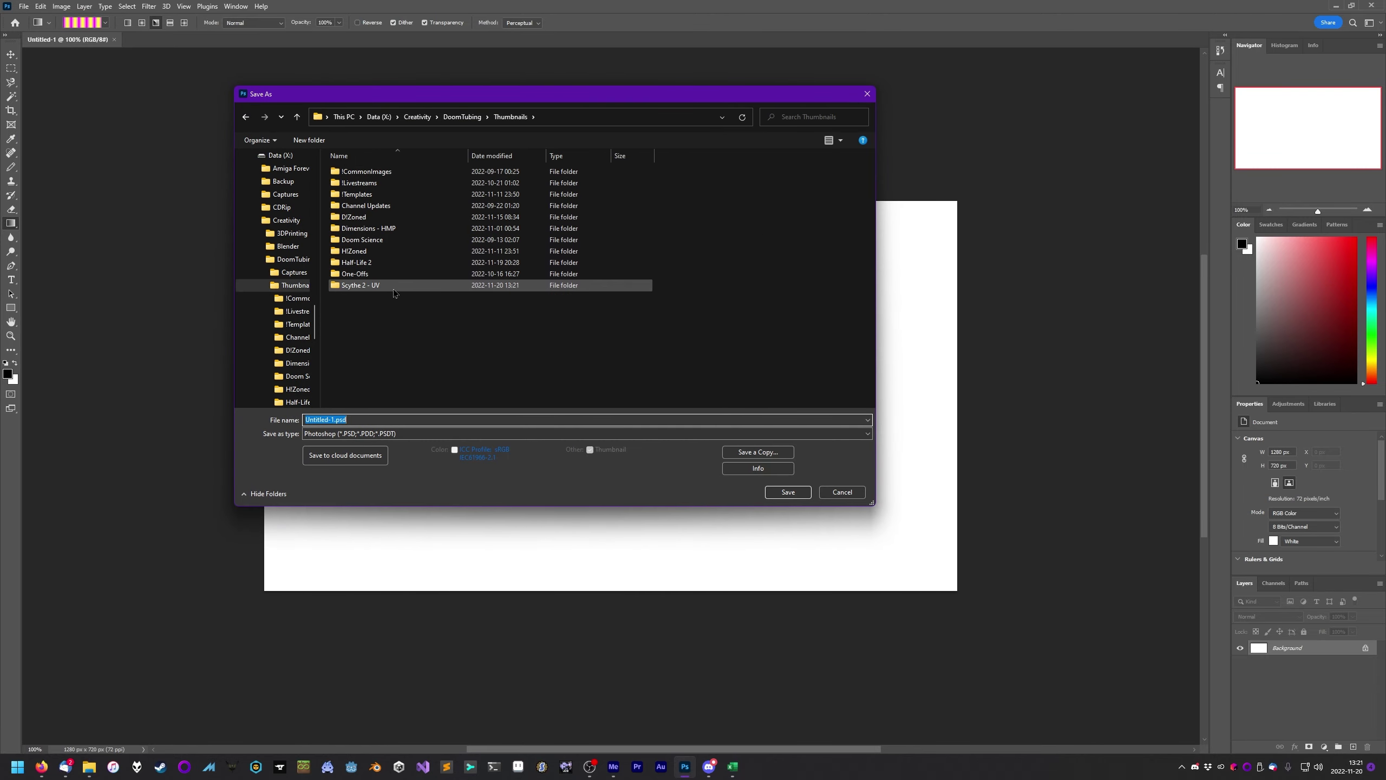
double_click(393, 285)
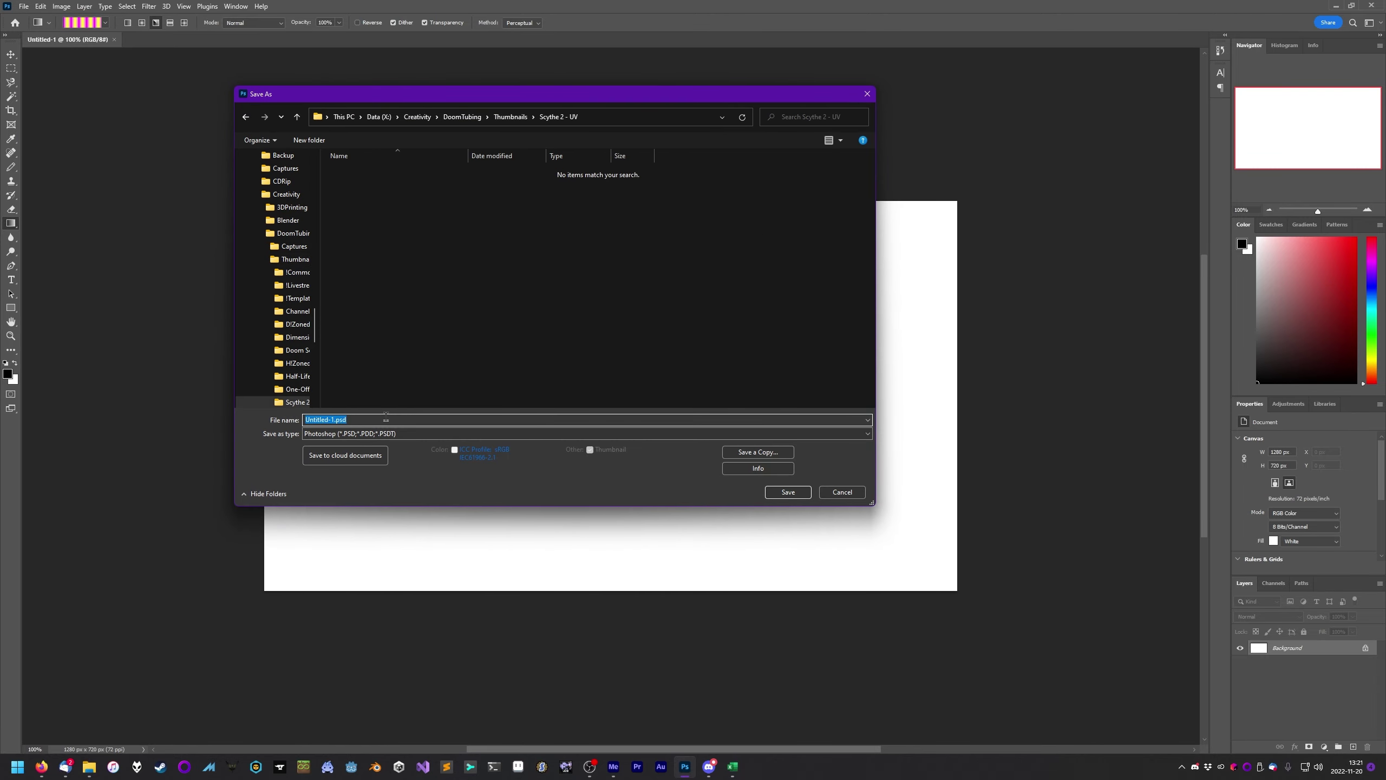
type("Scythe-UV-M")
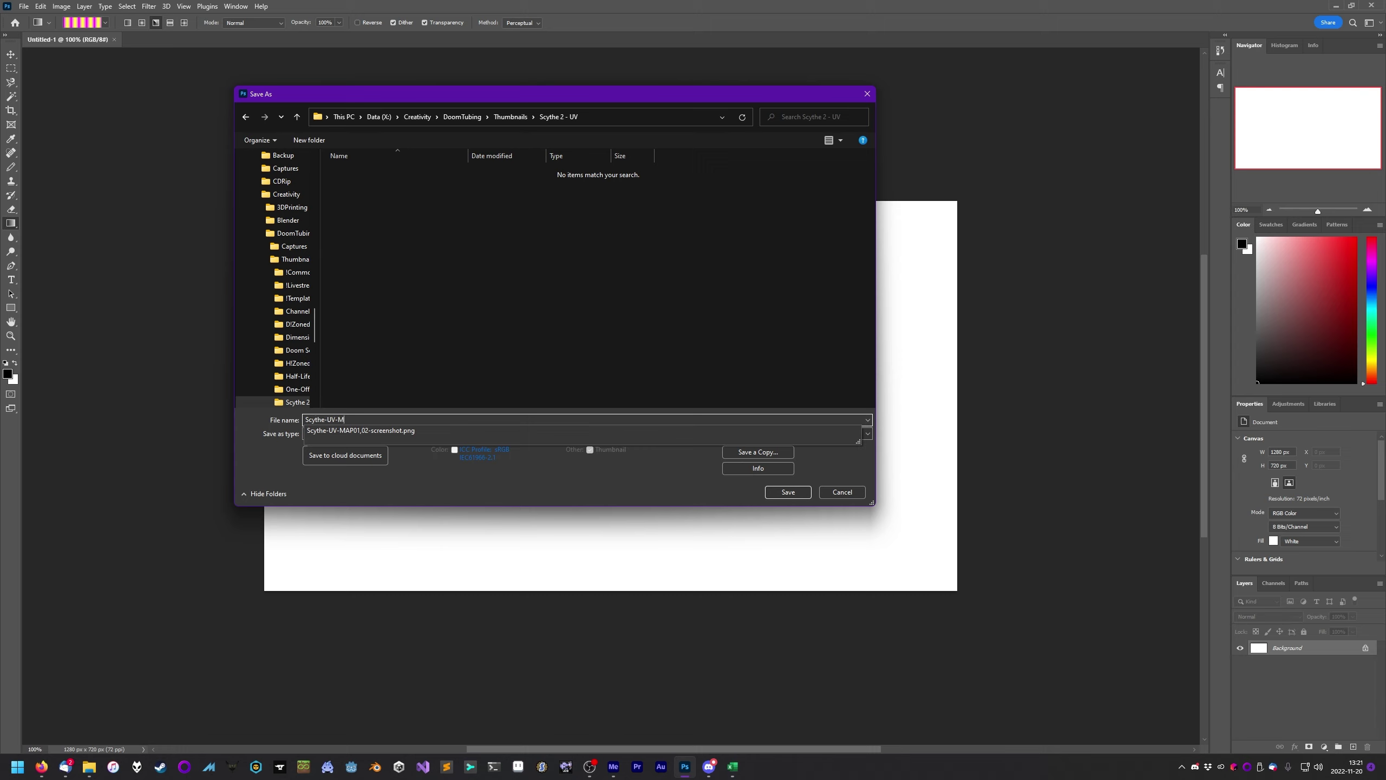
type("AP01,-02")
key("BackSpace")
type("02-thumbnail")
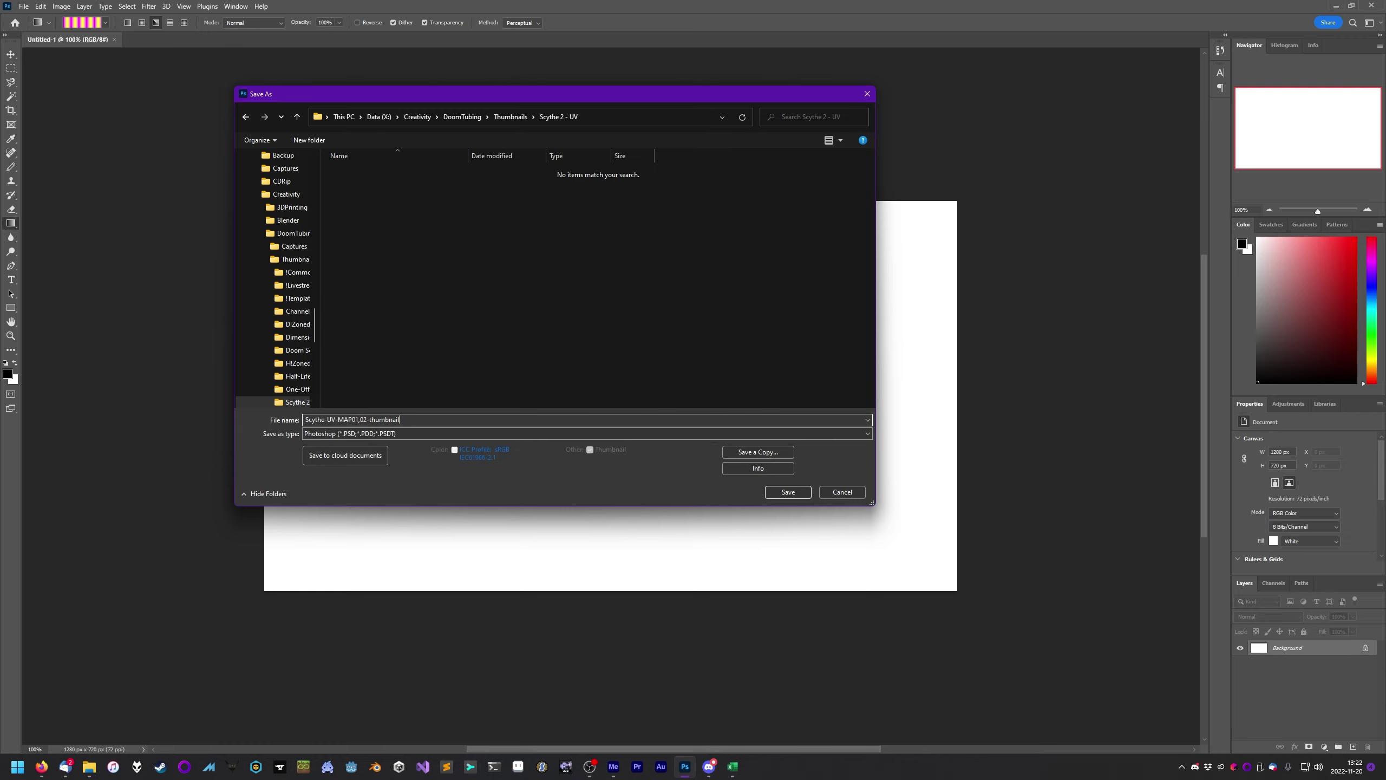
key("Return")
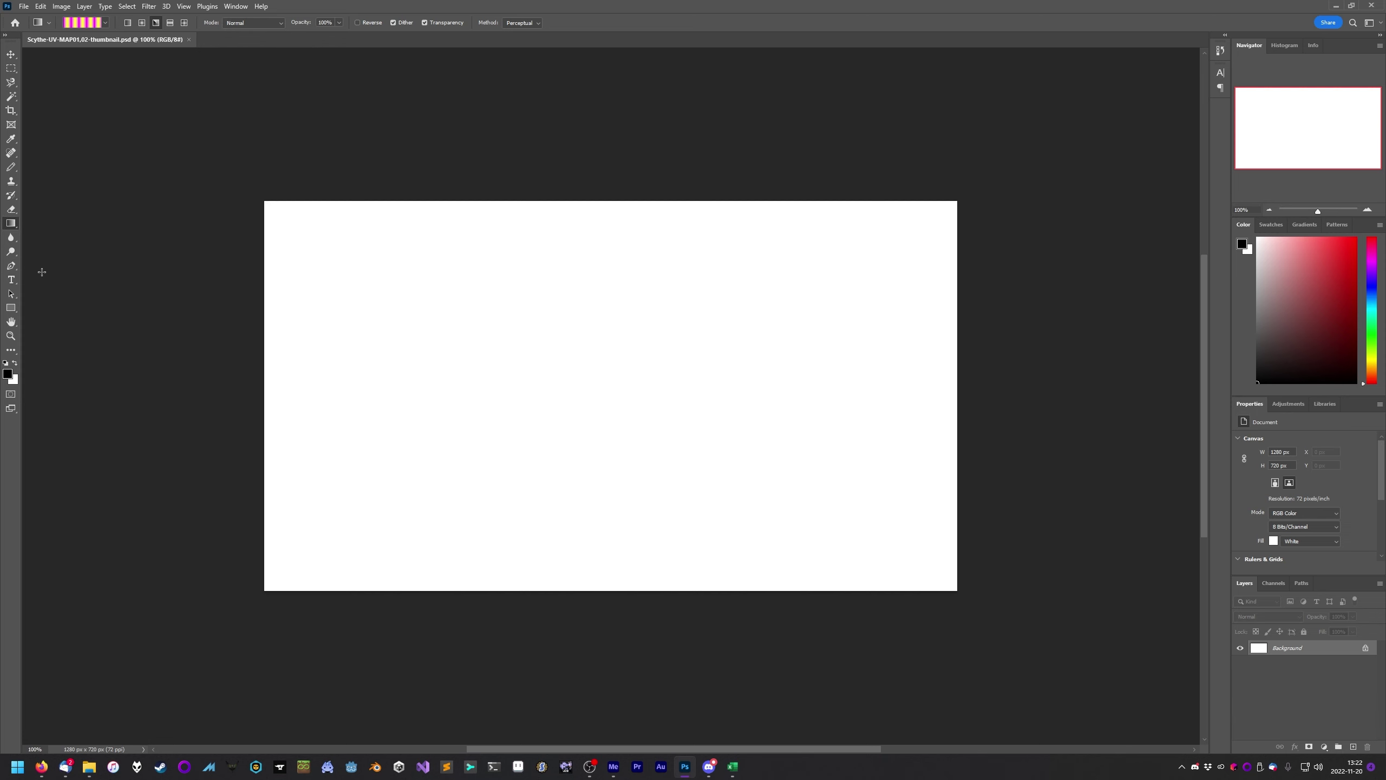
Open TITLEPIC.png in Photoshop from the Scythe 2 - UV folder and zoom to 600%
mouse_move(89, 767)
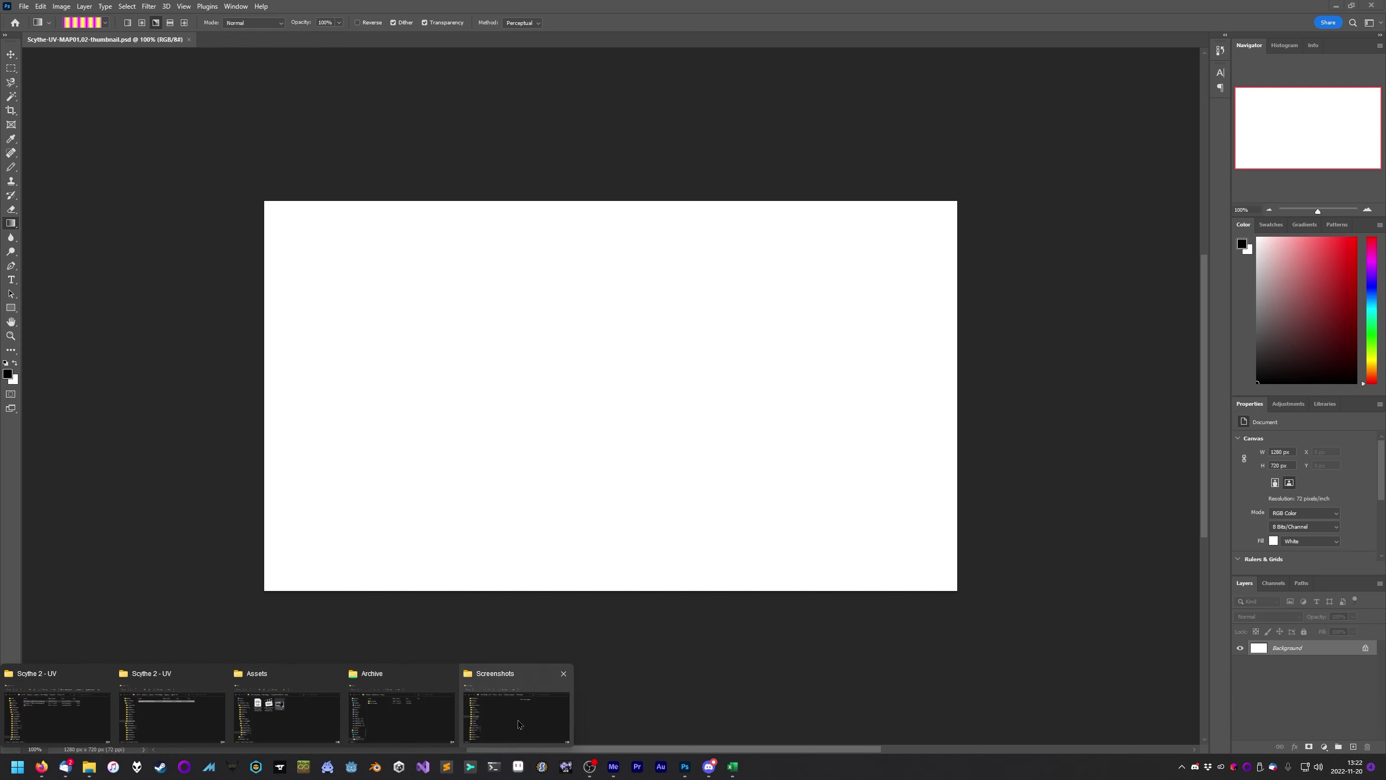
mouse_move(426, 712)
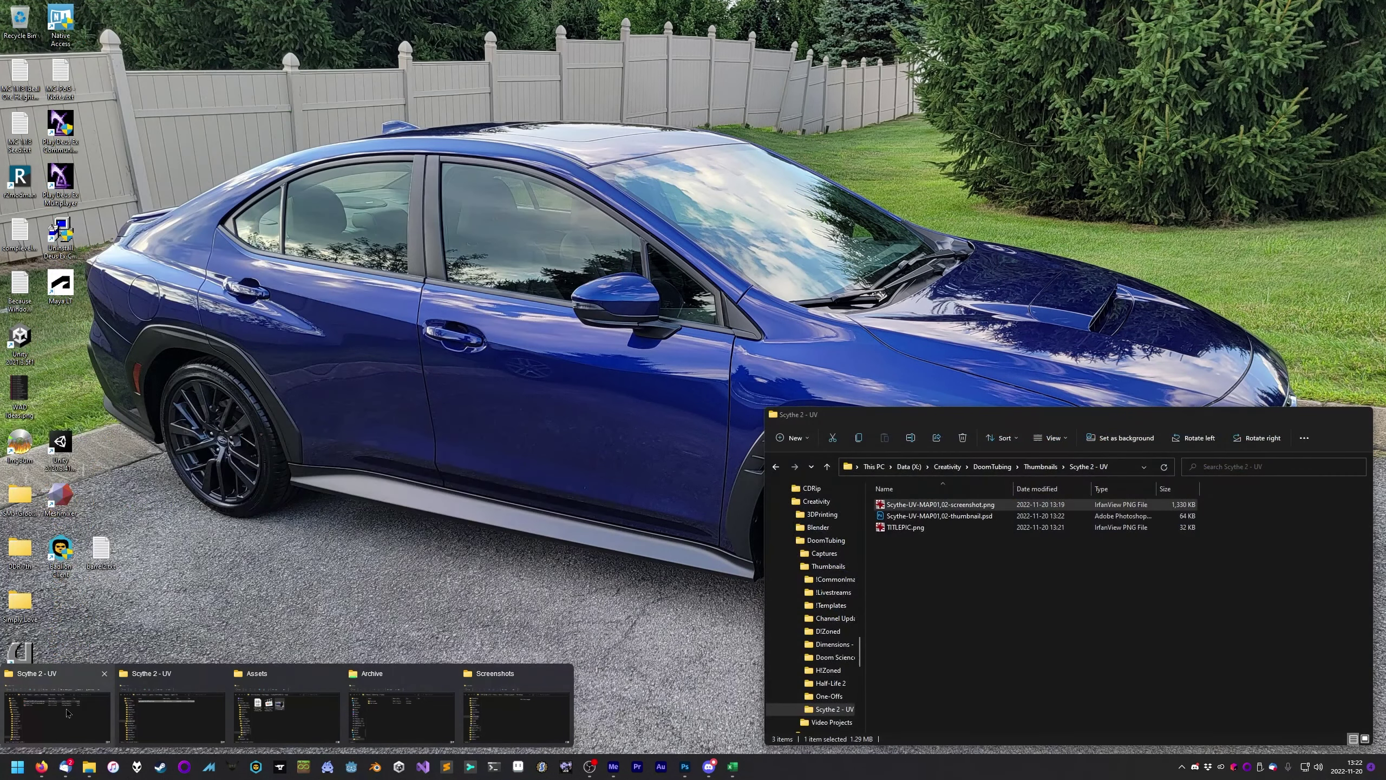
left_click(171, 715)
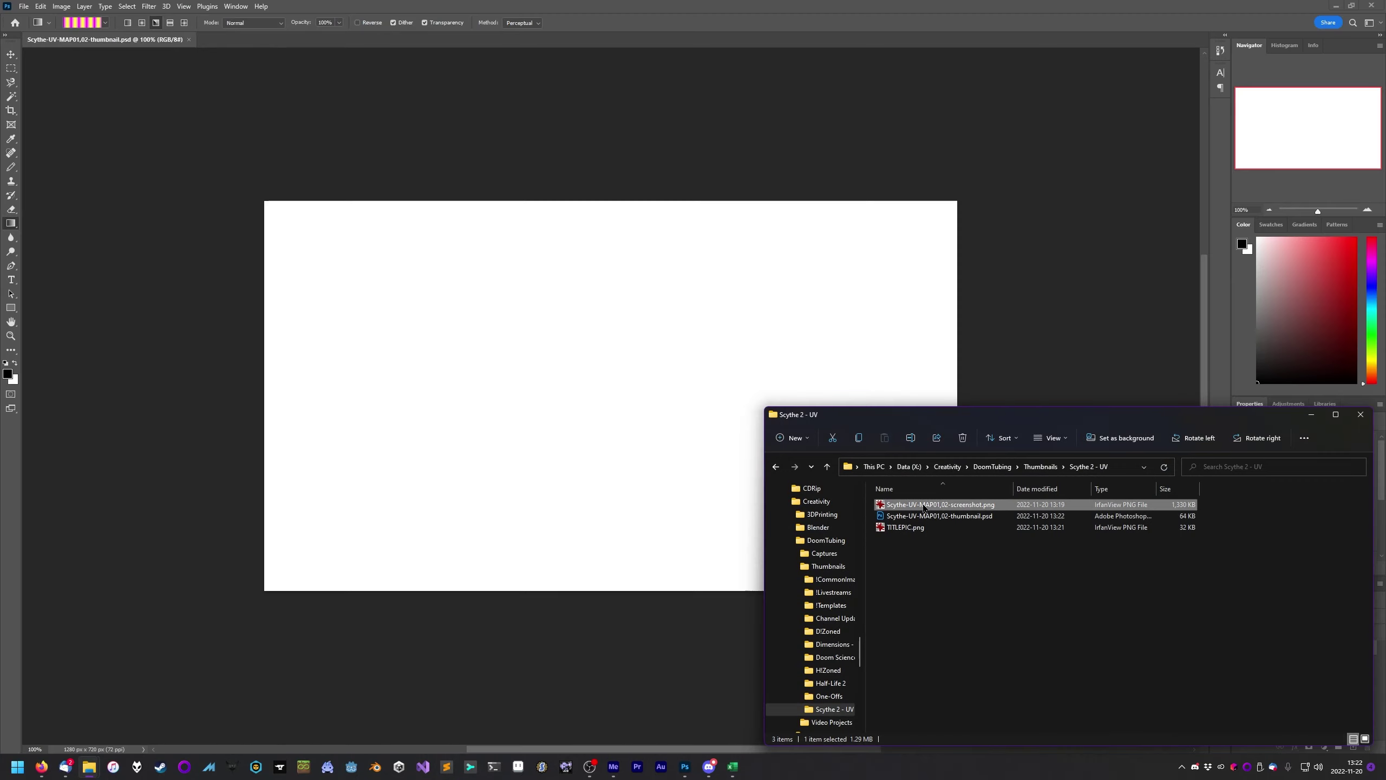
left_click_drag(899, 535, 343, 48)
left_click(1367, 209)
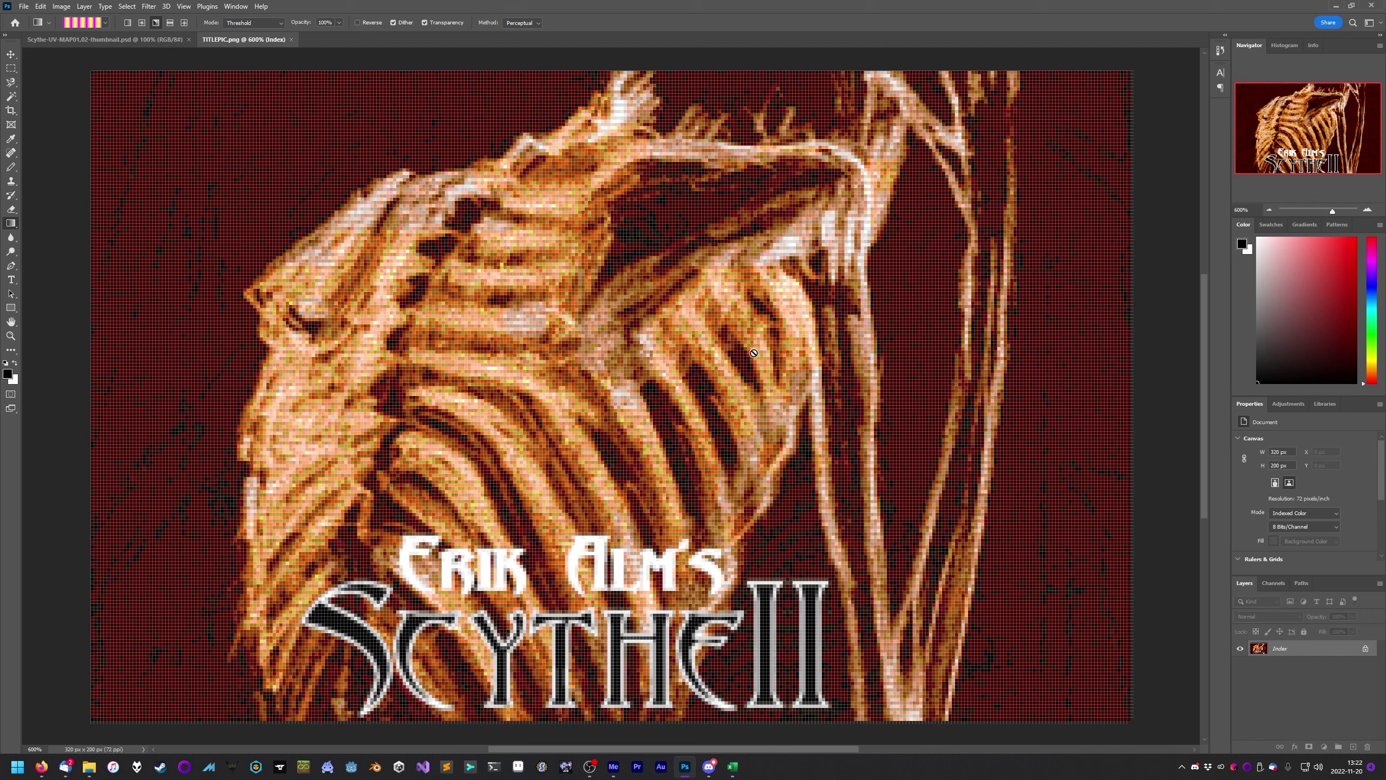
key("space")
Set the Magic Wand to Contiguous with Tolerance 24 and select the S of SCYTHE
left_click(16, 99)
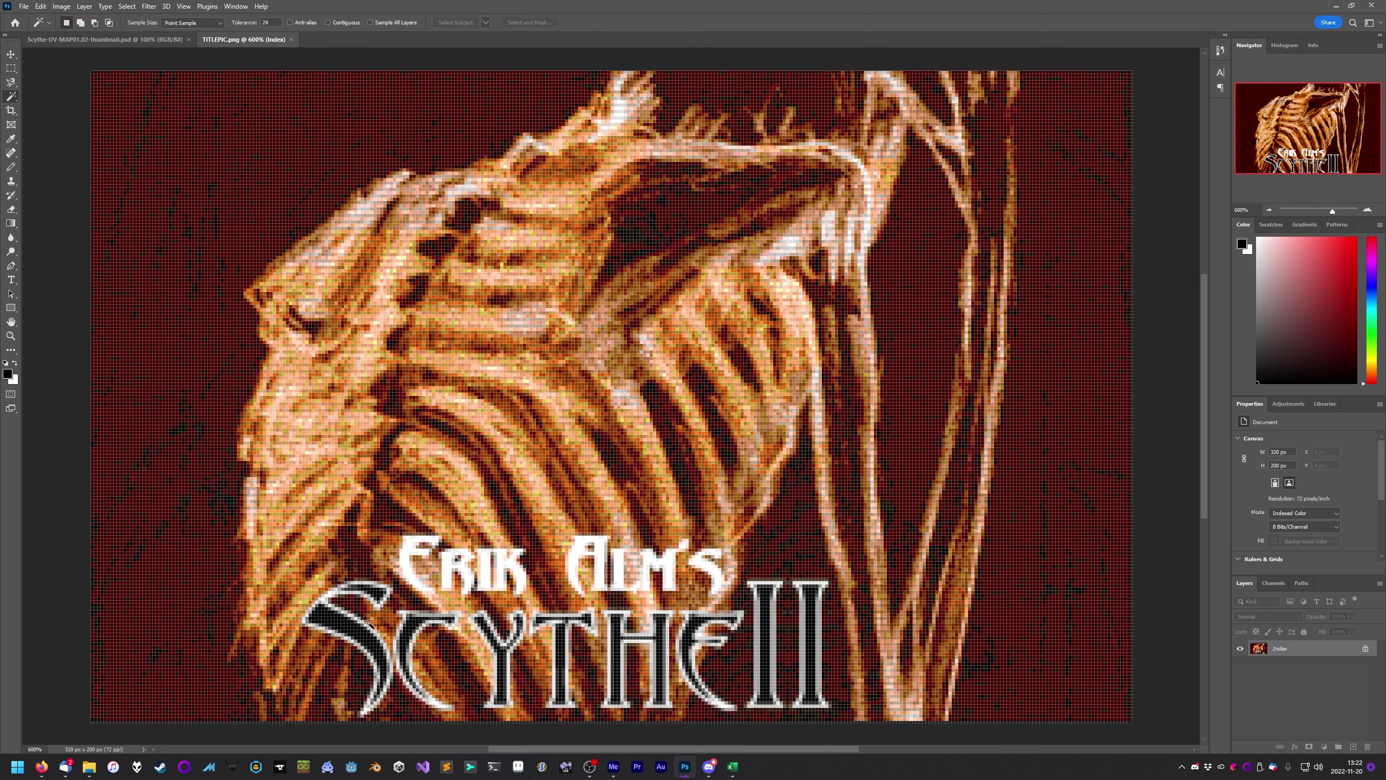
left_click(368, 623)
key("ctrl+d")
left_click(349, 24)
left_click(335, 630)
key("Return")
type("24")
Add the C, Y, T, H and E of SCYTHE to the selection
key("shift")
left_click(408, 634, "shift")
left_click(503, 661, "shift")
left_click(555, 670, "shift")
left_click(617, 666, "shift")
left_click(691, 667, "shift")
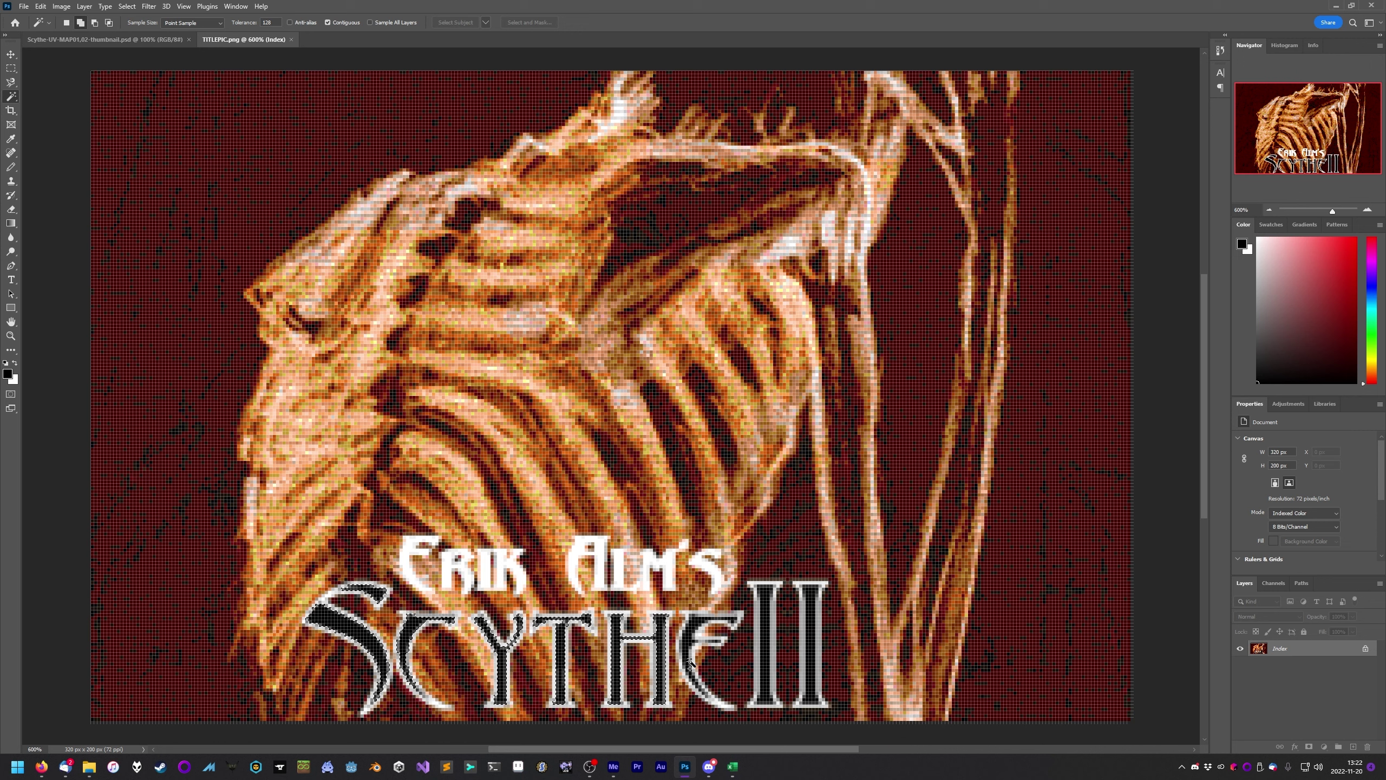
left_click(82, 40)
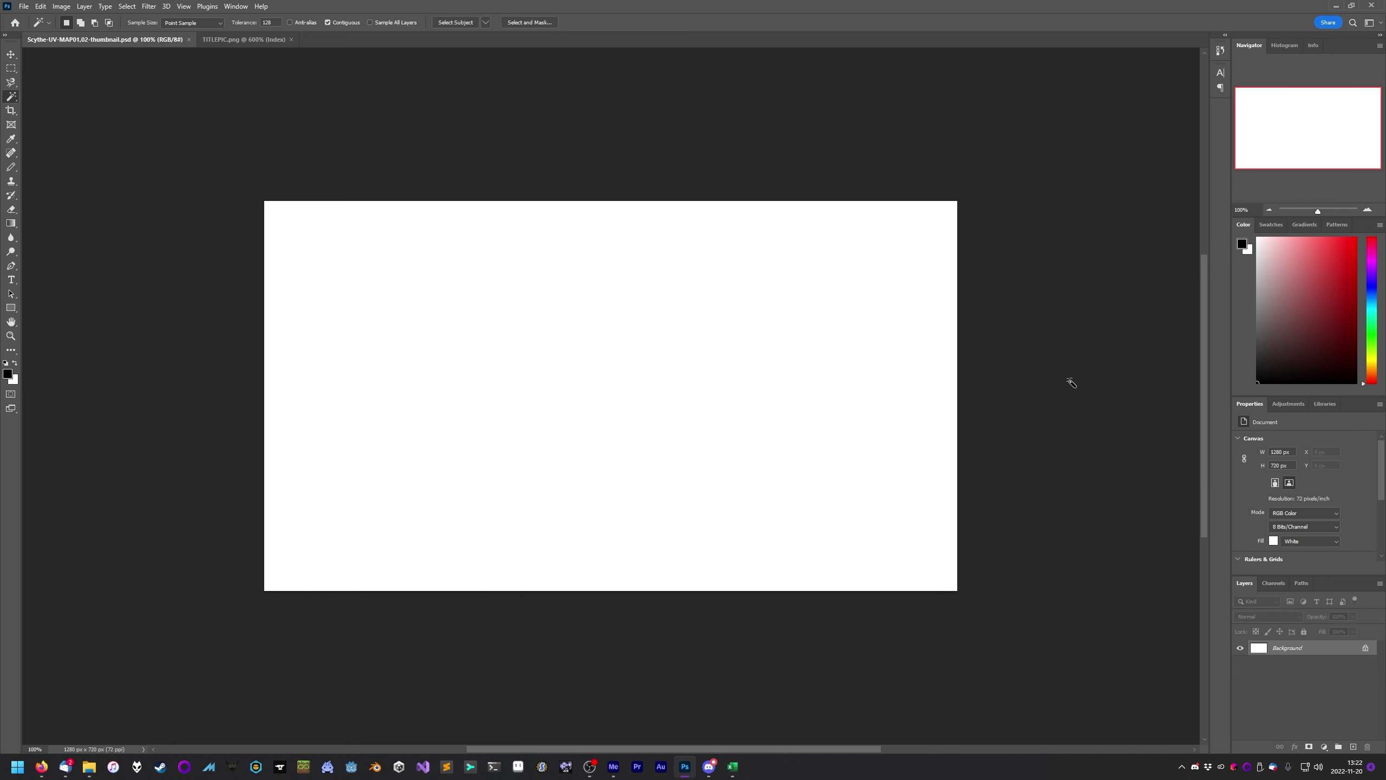
Paste the Scythe II lettering as a layer, scale it 500%, then undo the smoothed result
key("ctrl+v")
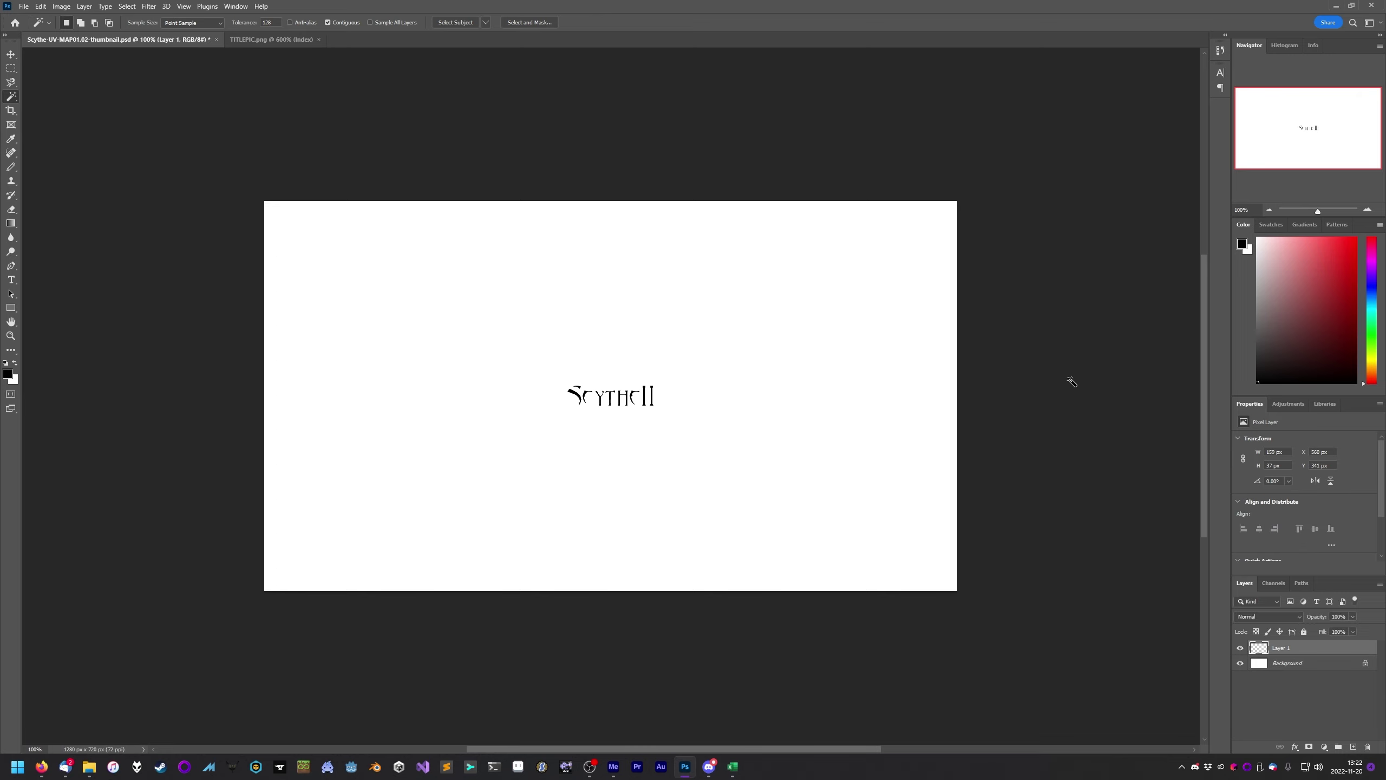
key("ctrl+t")
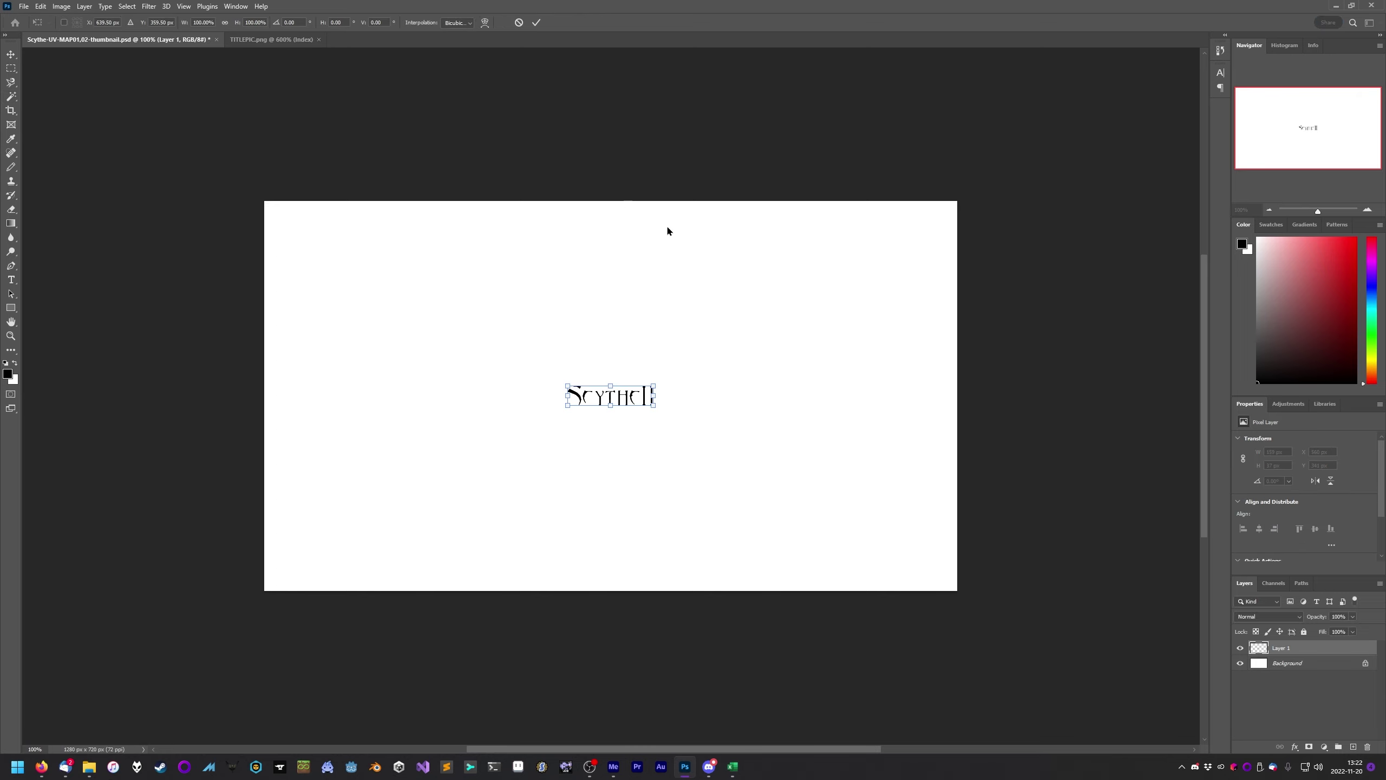
left_click(199, 23)
type("600")
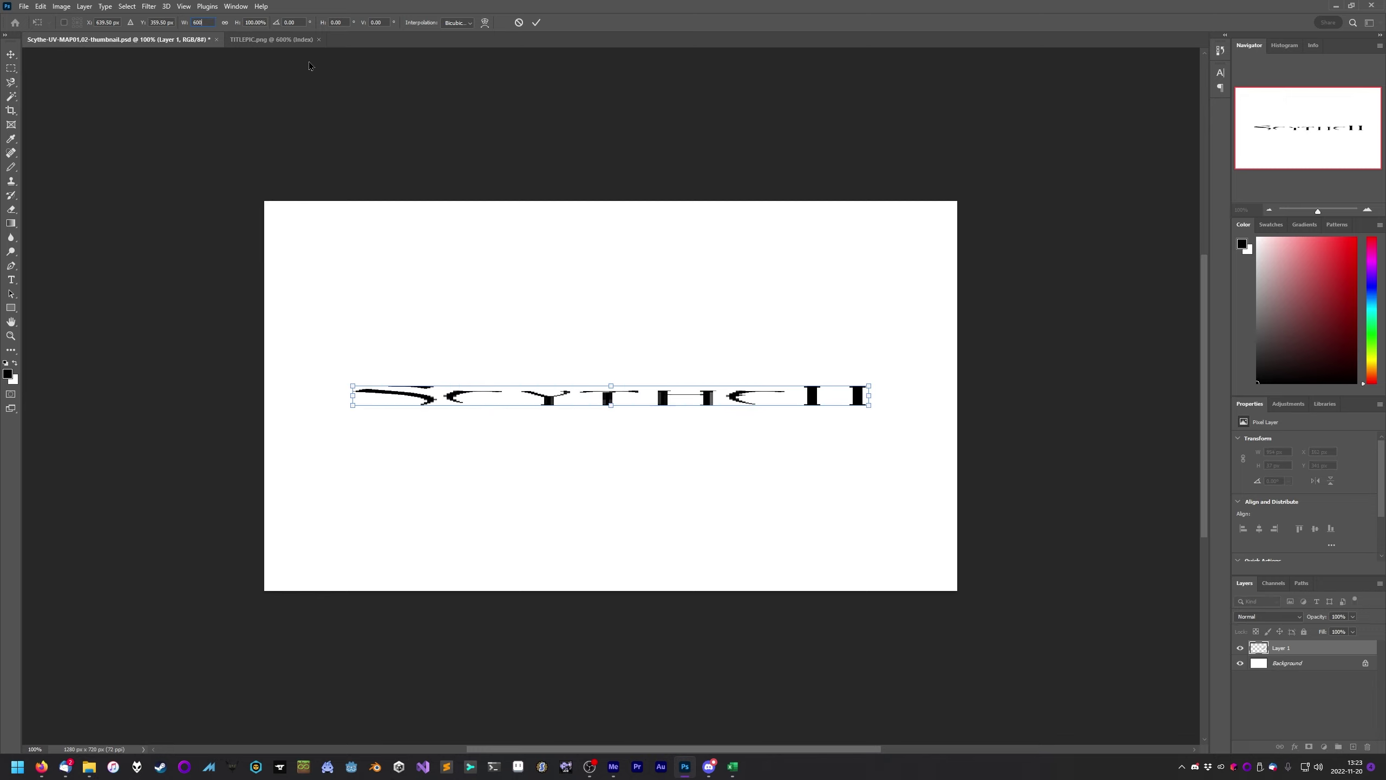
key("BackSpace")
key("BackSpace")
key("BackSpace")
type("500")
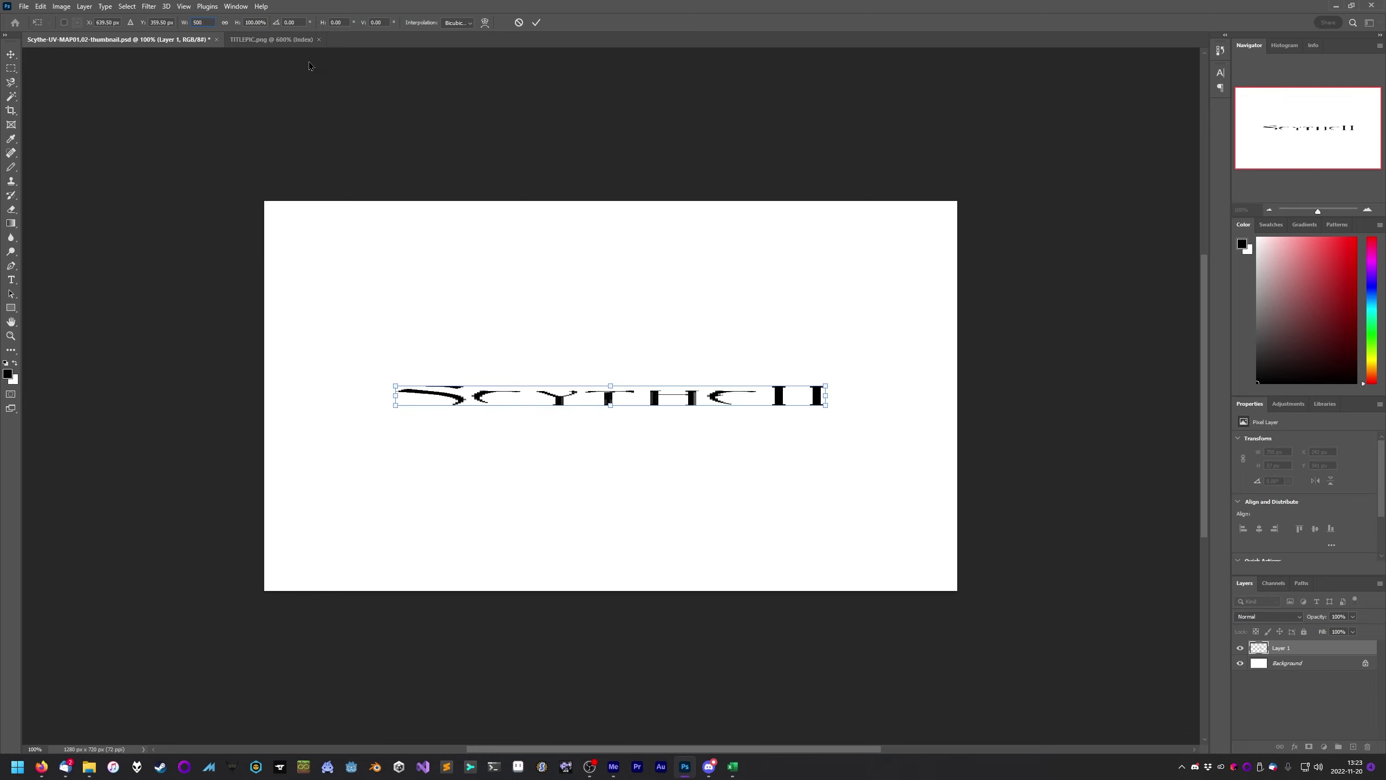
key("Tab")
type("500")
key("Tab")
key("Return")
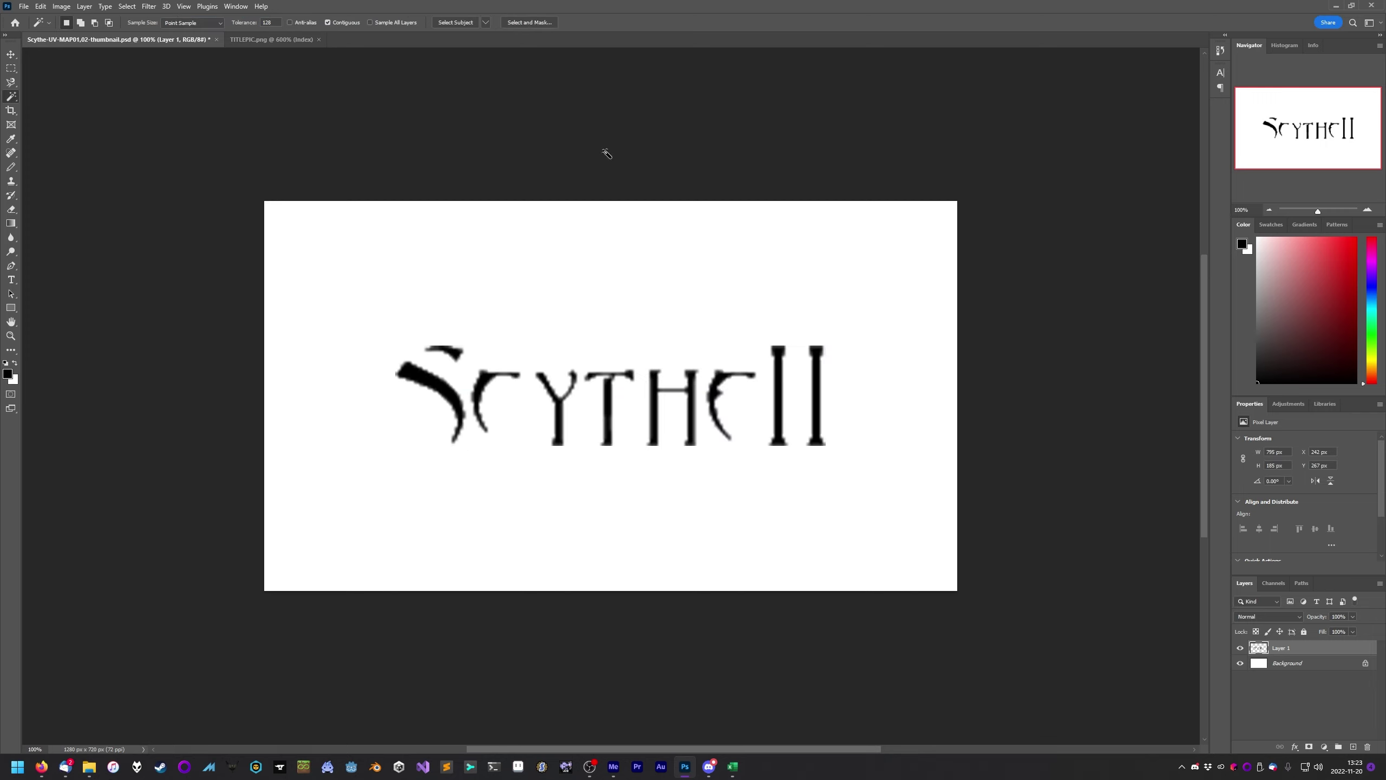
key("ctrl+z")
key("w")
Rescale the logo to 500% width and height with Nearest Neighbor interpolation
key("ctrl+t")
left_click(457, 22)
left_click(463, 32)
left_click(197, 22)
type("500")
key("Tab")
type("500")
key("Tab")
key("Return")
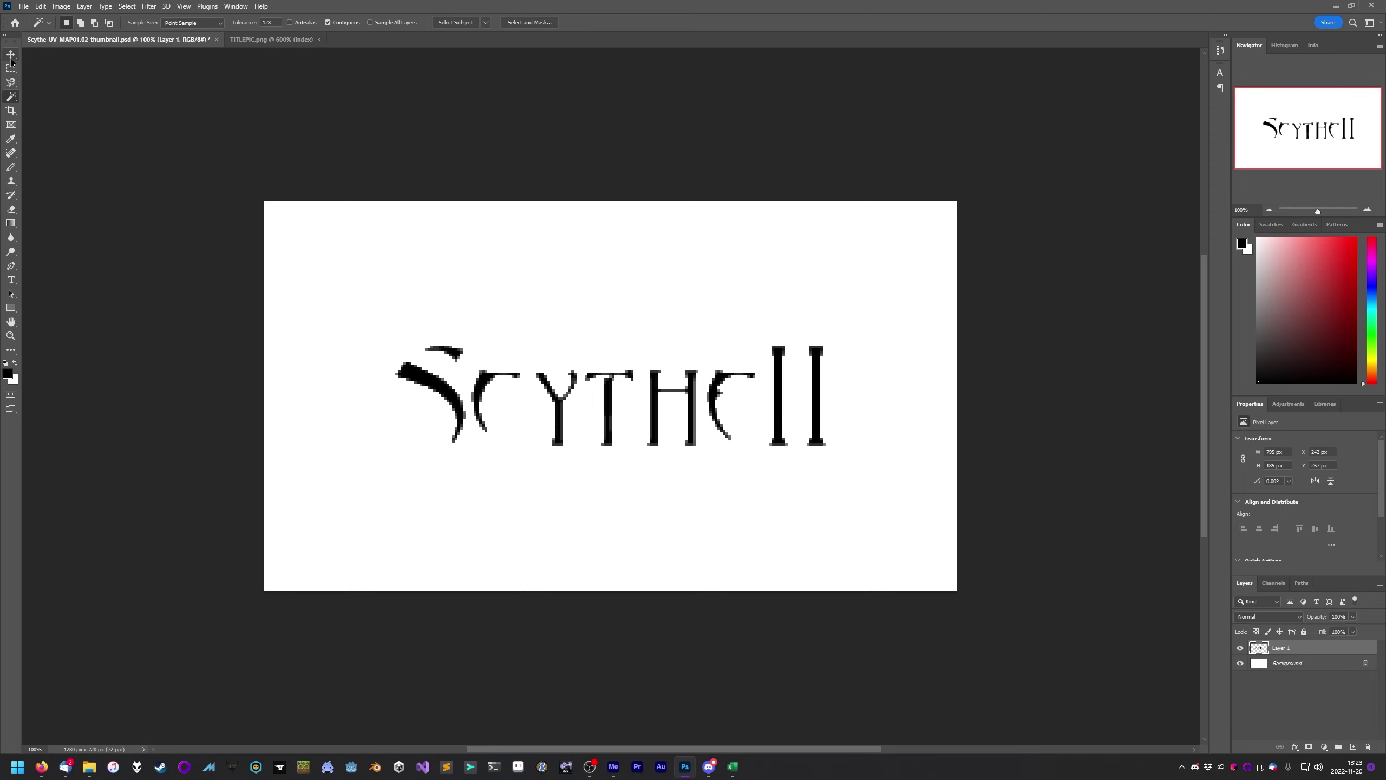
left_click(1281, 669)
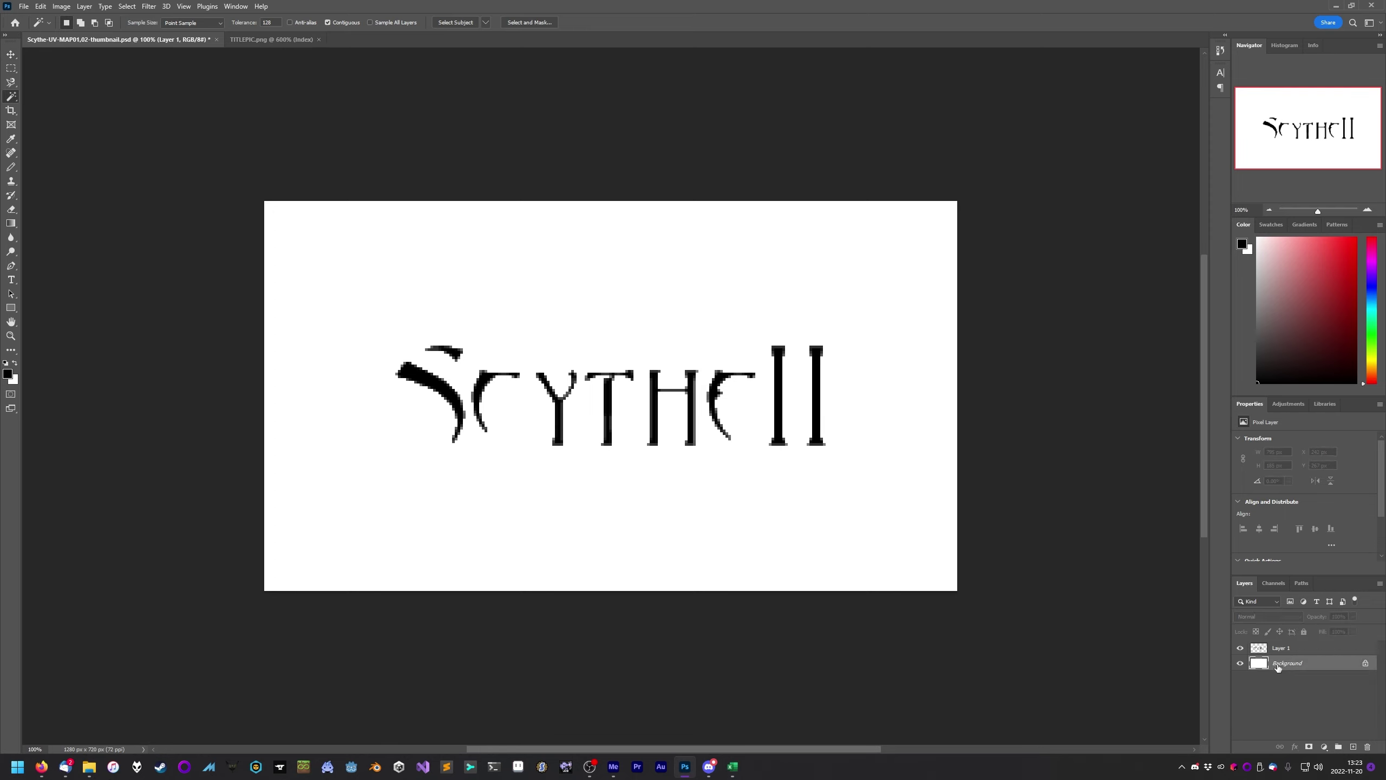
left_click(1285, 650)
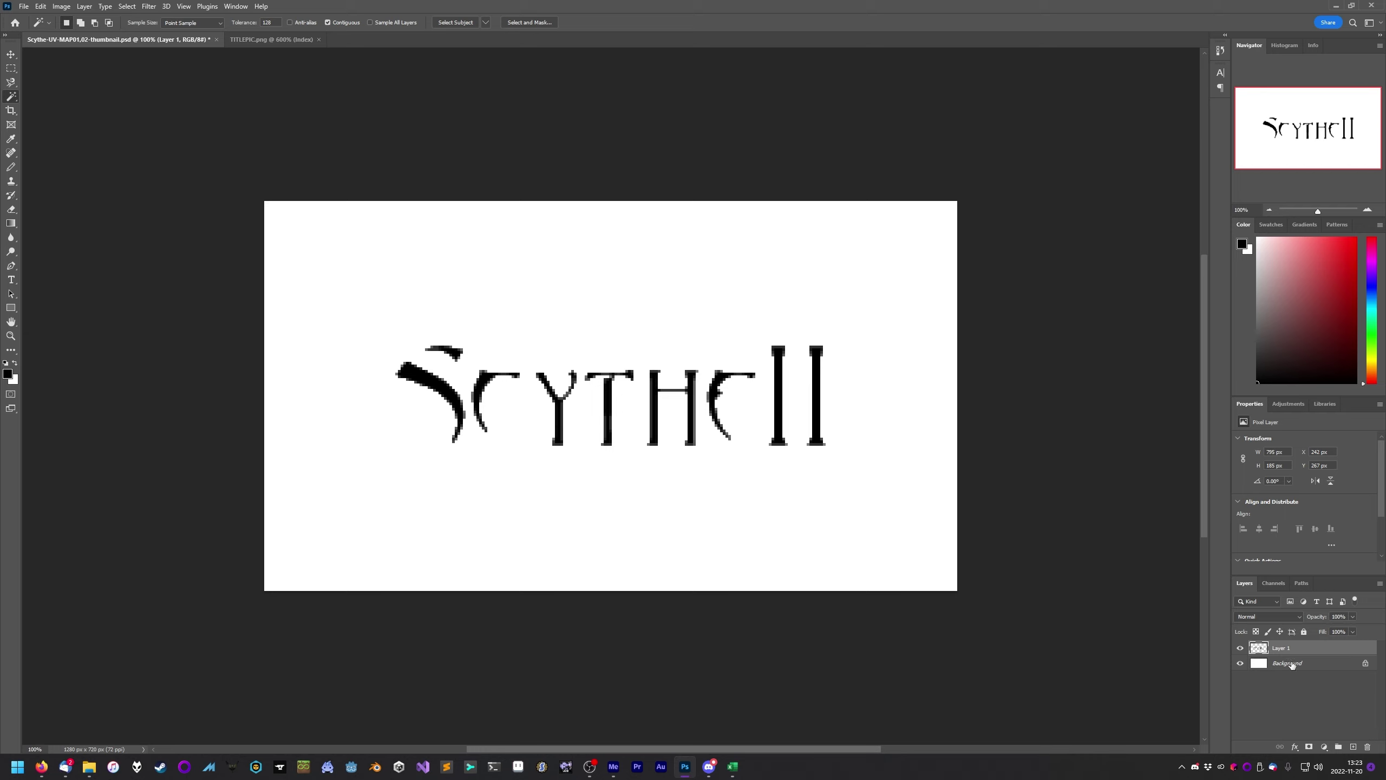
left_click(1291, 665)
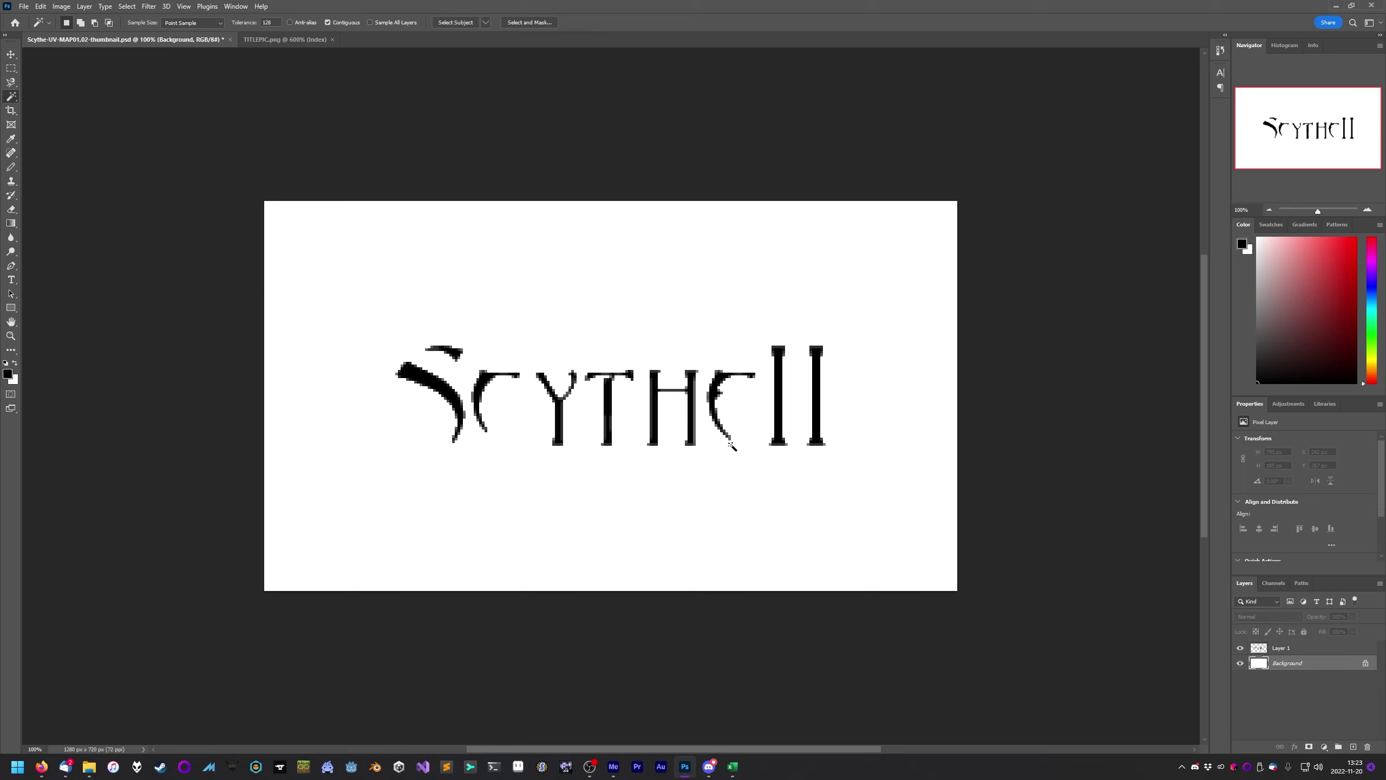
Bring the lava screenshot PNG from Explorer into Photoshop and paste it into the thumbnail
mouse_move(93, 769)
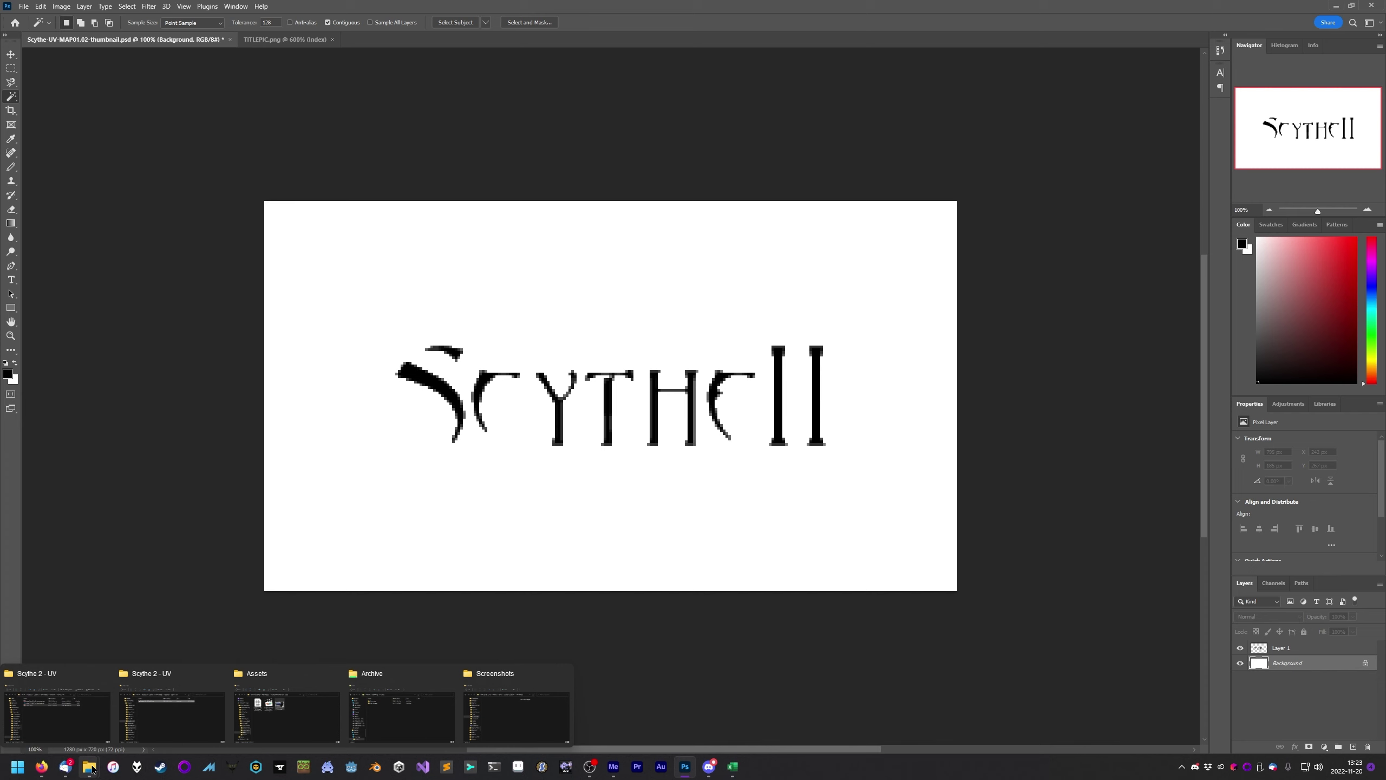
mouse_move(275, 700)
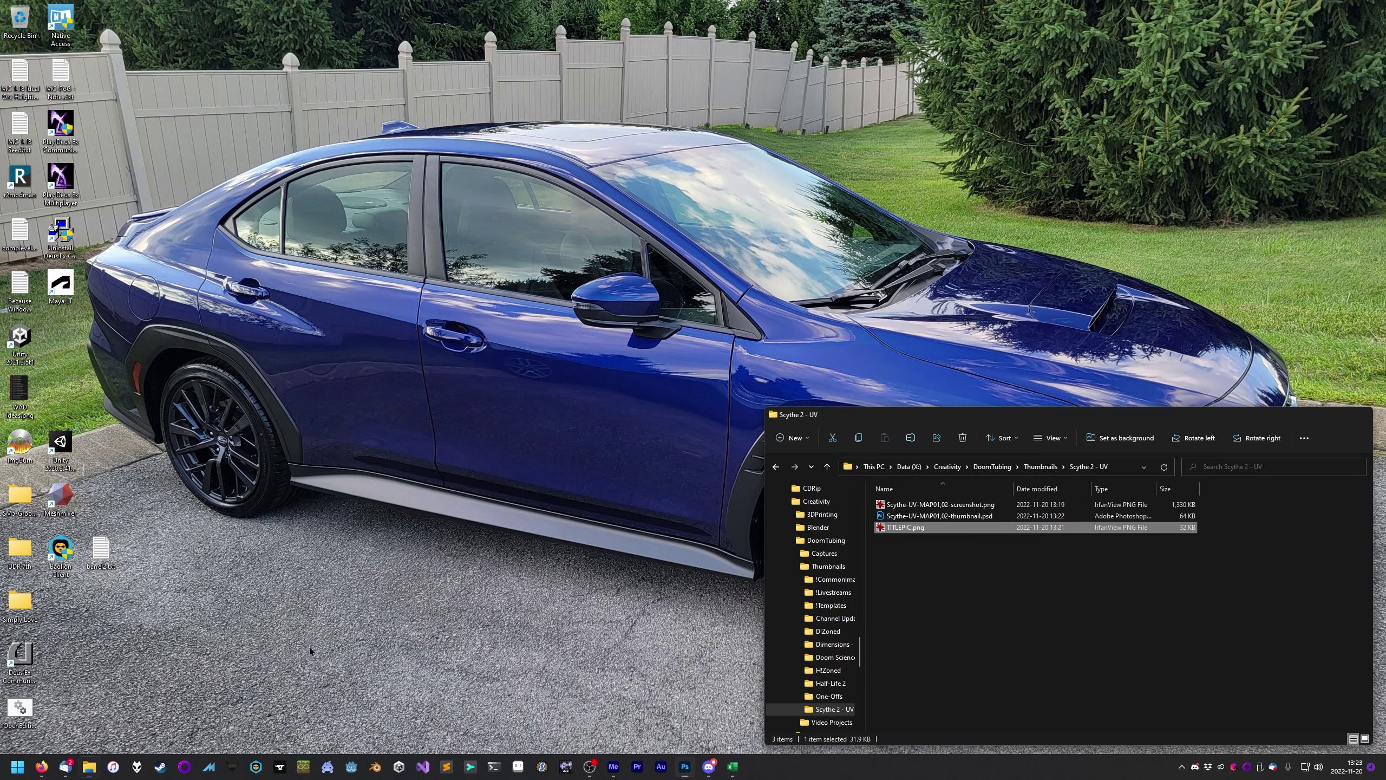
left_click(58, 716)
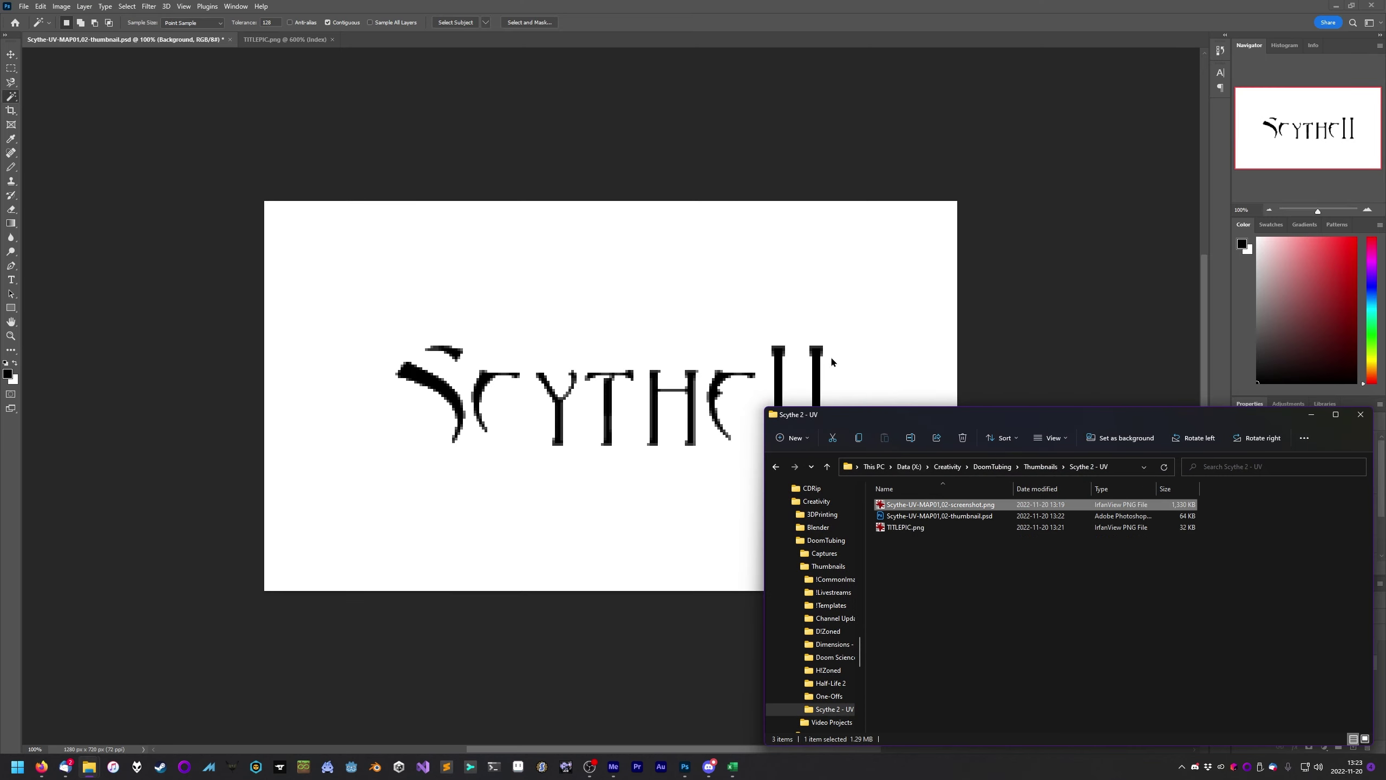
left_click_drag(940, 504, 510, 39)
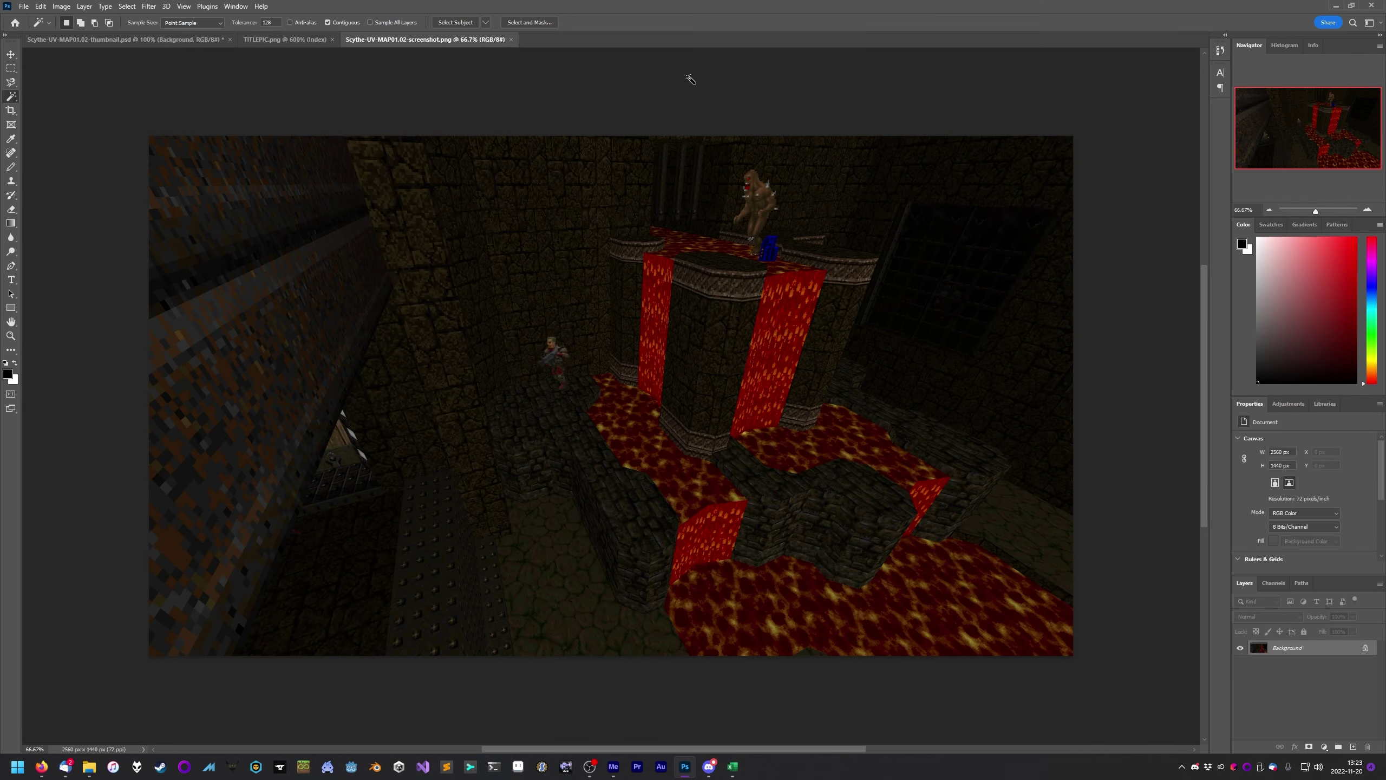
left_click(139, 46)
key("ctrl+v")
Scale the pasted screenshot to about 60% to fill the canvas, then merge it down
key("ctrl+t")
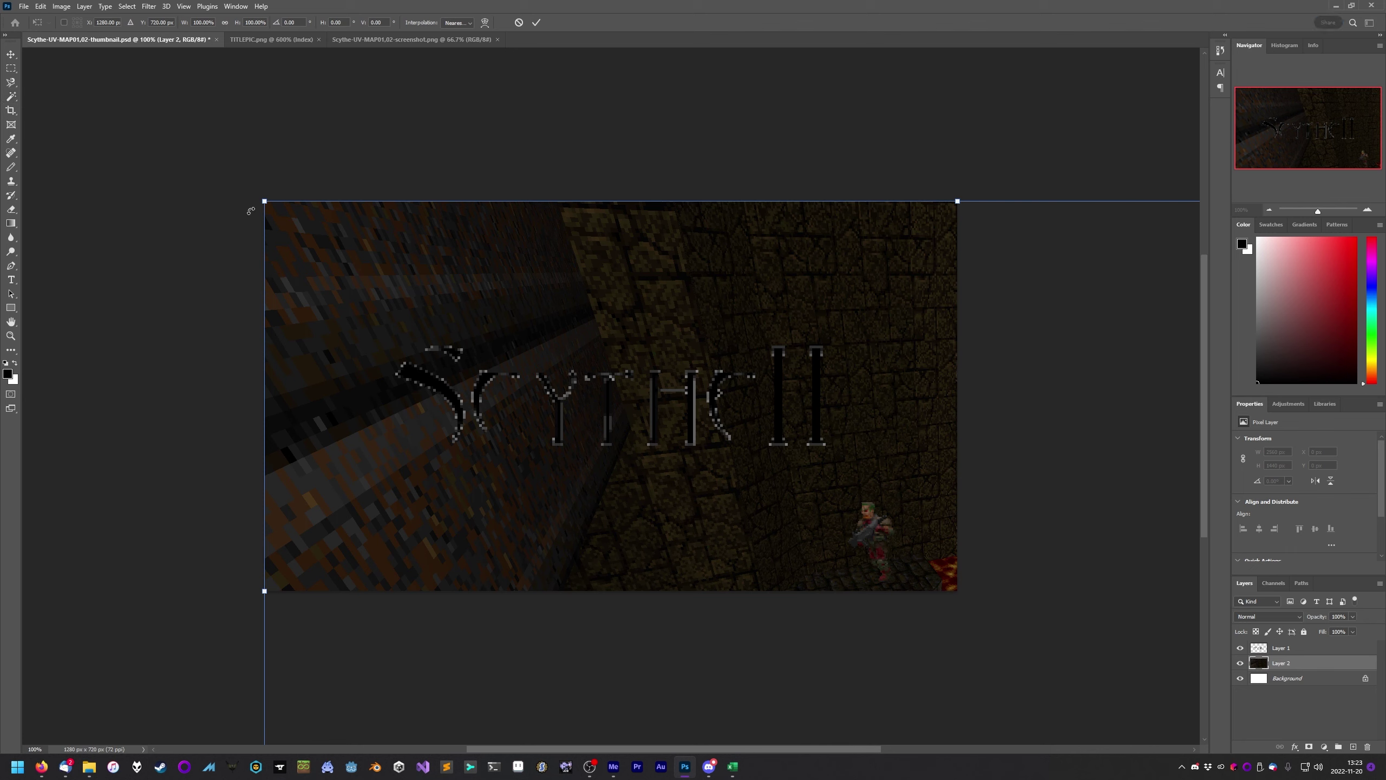
left_click_drag(266, 202, 969, 562)
left_click_drag(1031, 657, 349, 298)
left_click_drag(957, 591, 1093, 668)
left_click_drag(1028, 592, 972, 569)
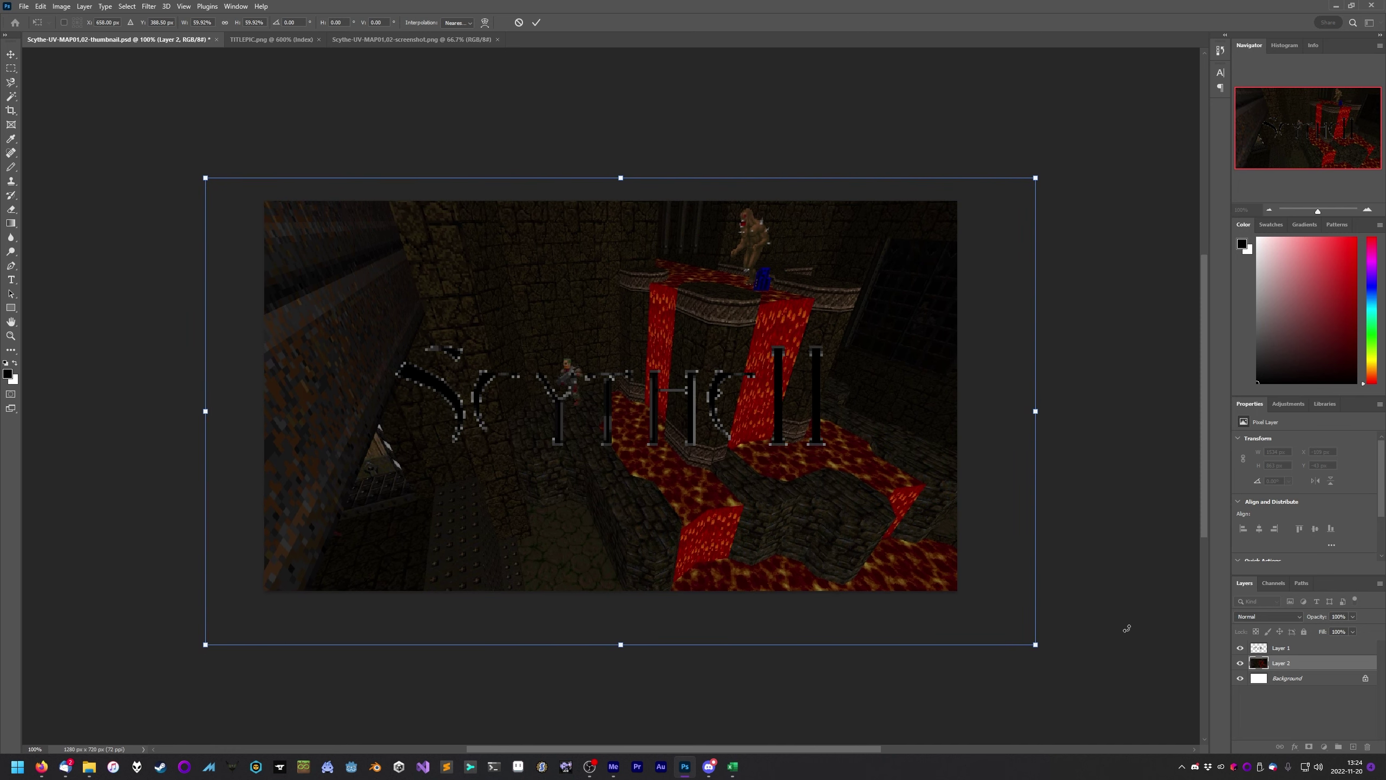
key("w")
key("ctrl+e")
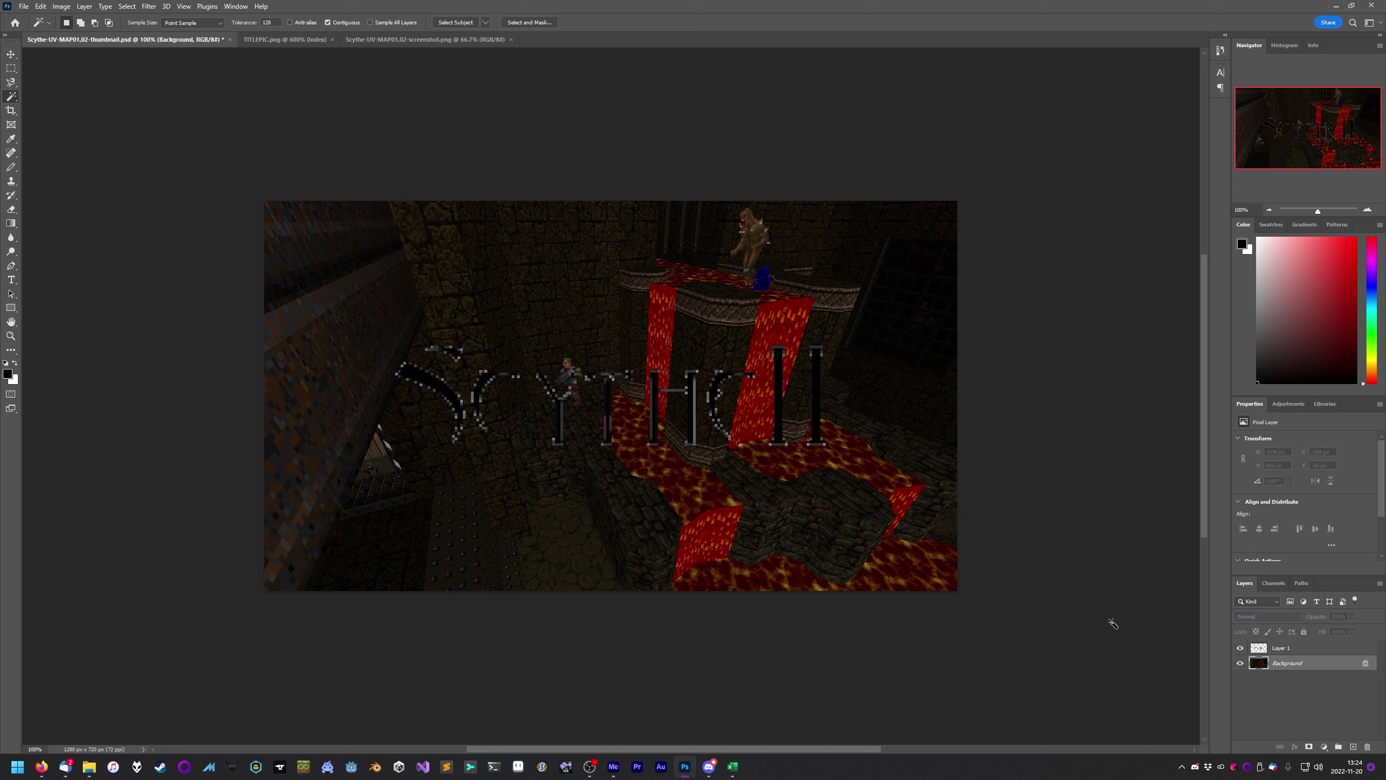
Convert the locked Background into an editable layer named Background
right_click(1283, 667)
left_click(1315, 528)
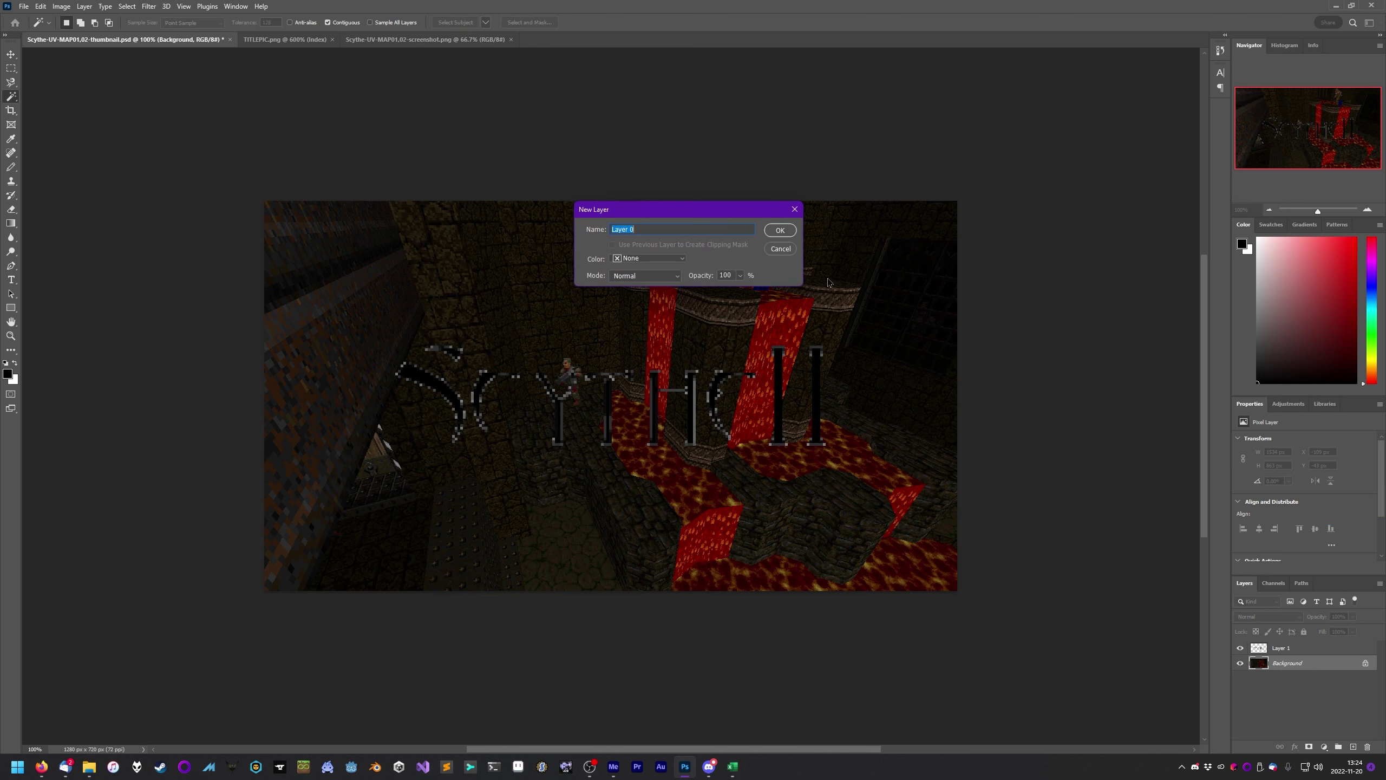
type("Background")
key("Return")
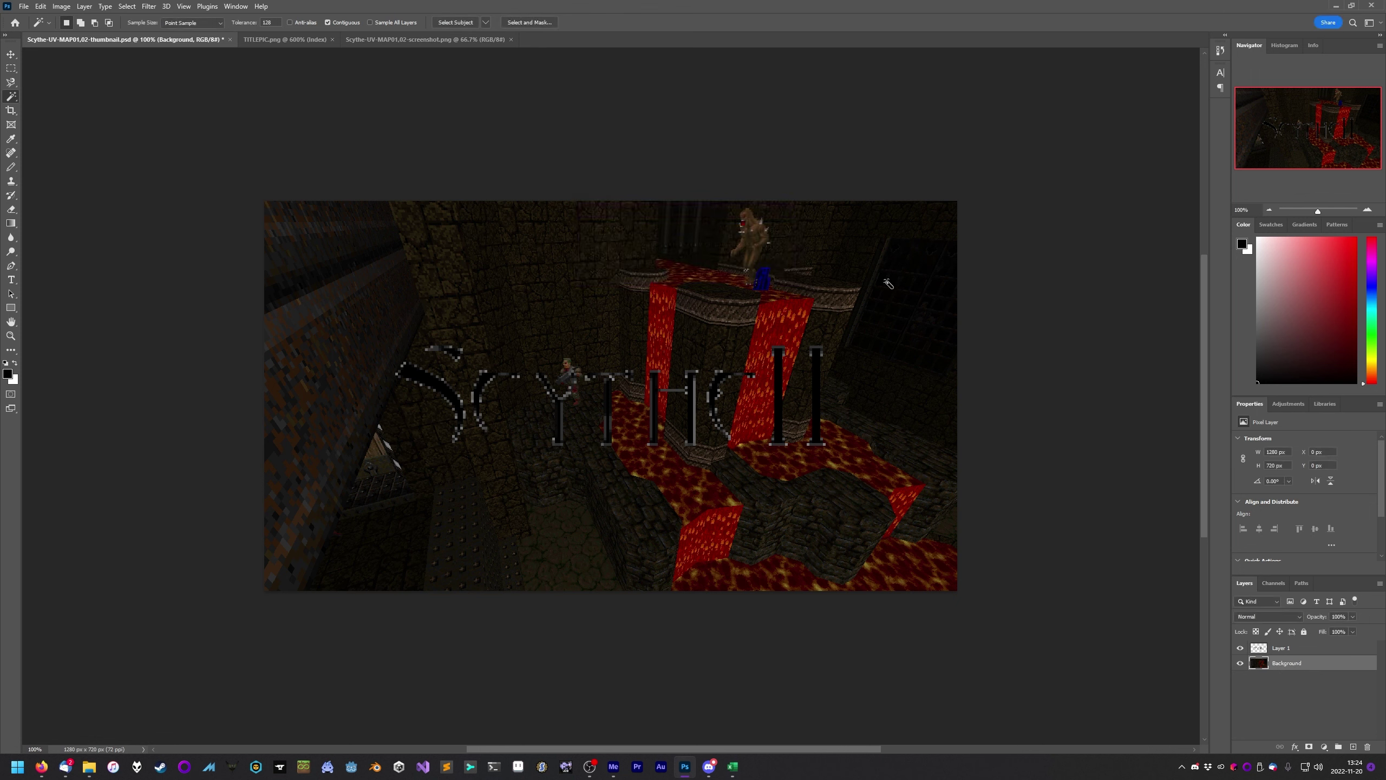
Give the logo layer an 8 px Outside Stroke in white (ffffff)
left_click(1279, 648)
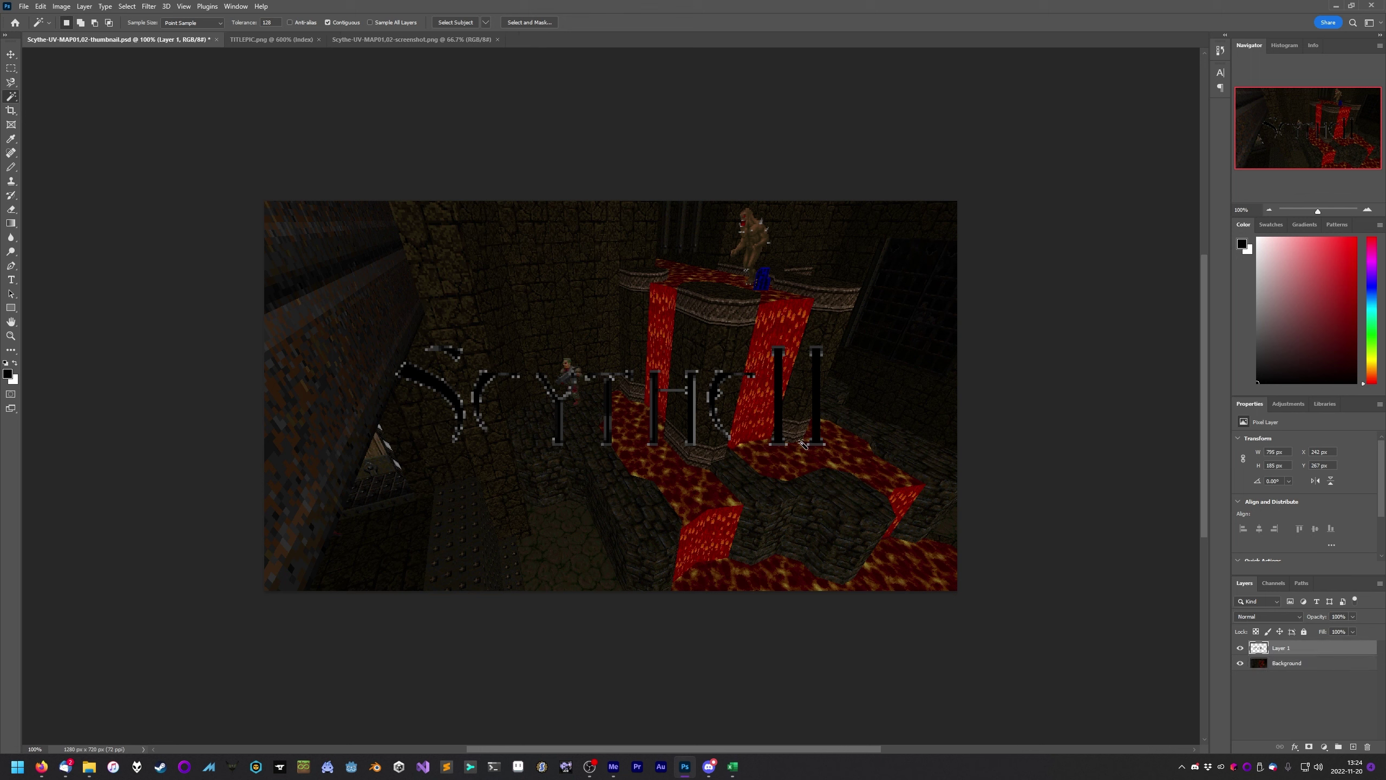
right_click(1293, 650)
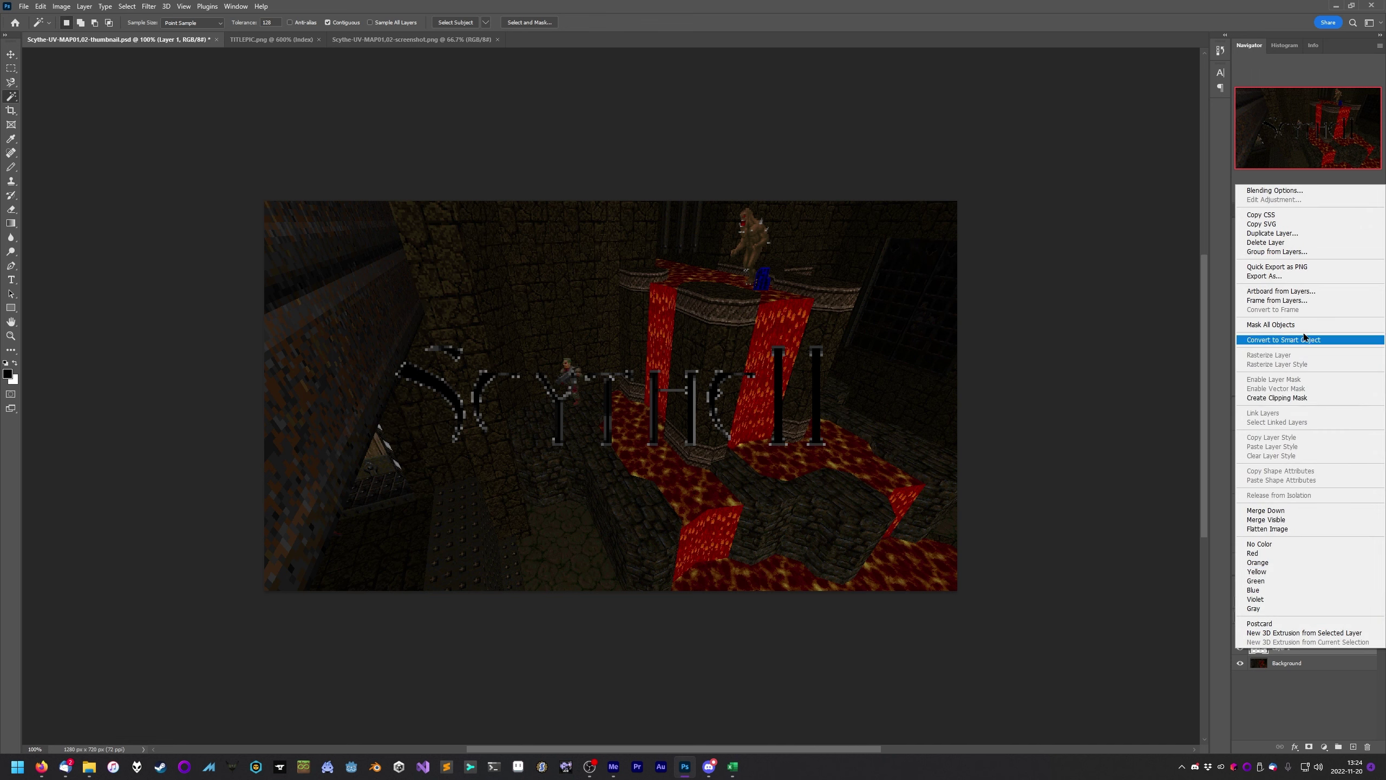
left_click(1290, 190)
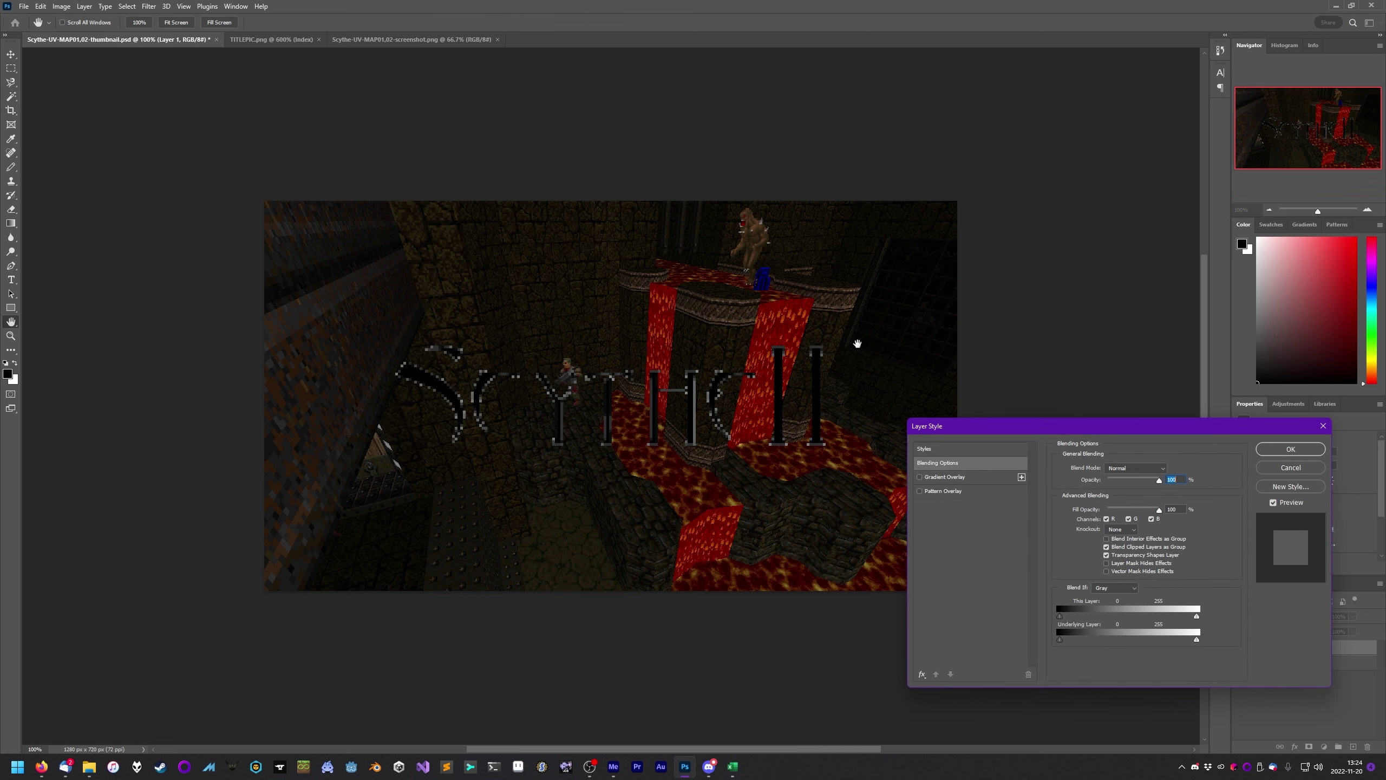
left_click(922, 674)
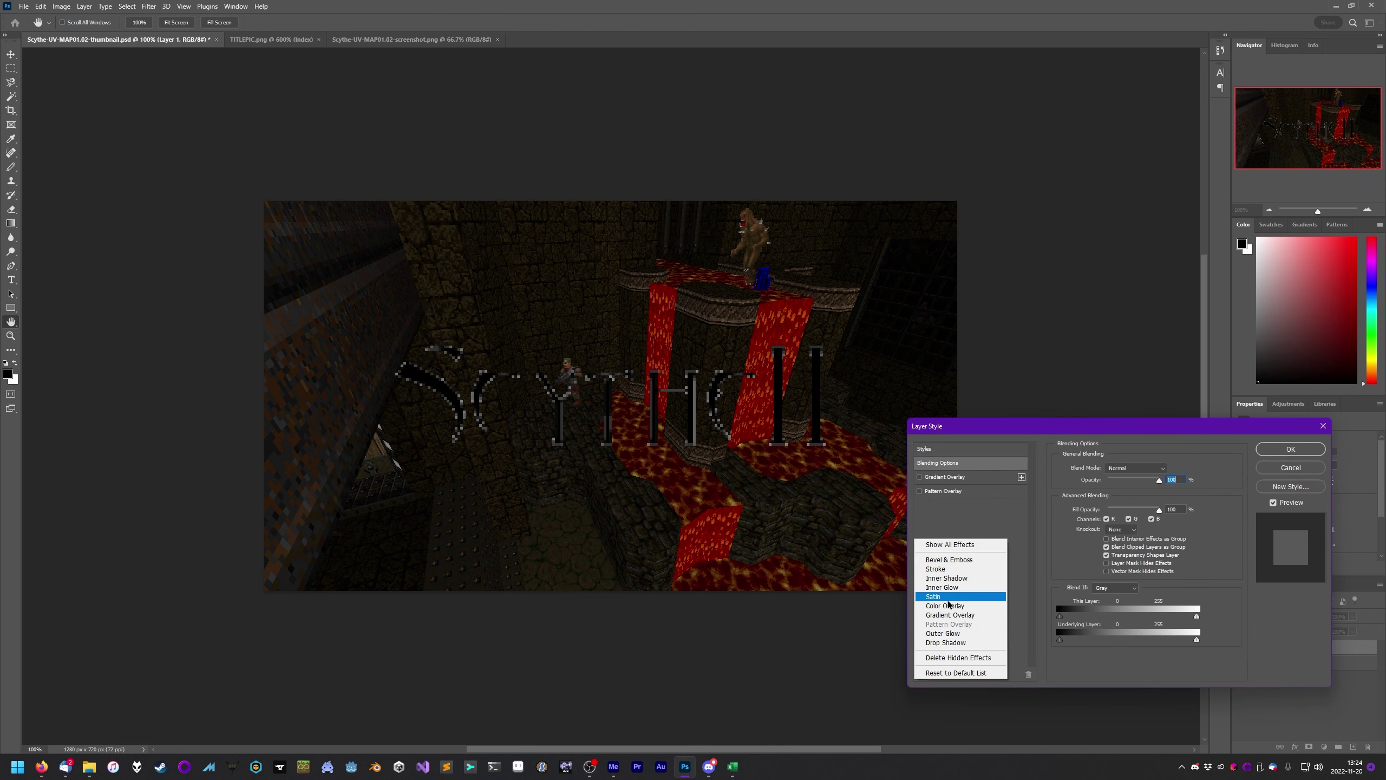
left_click(955, 573)
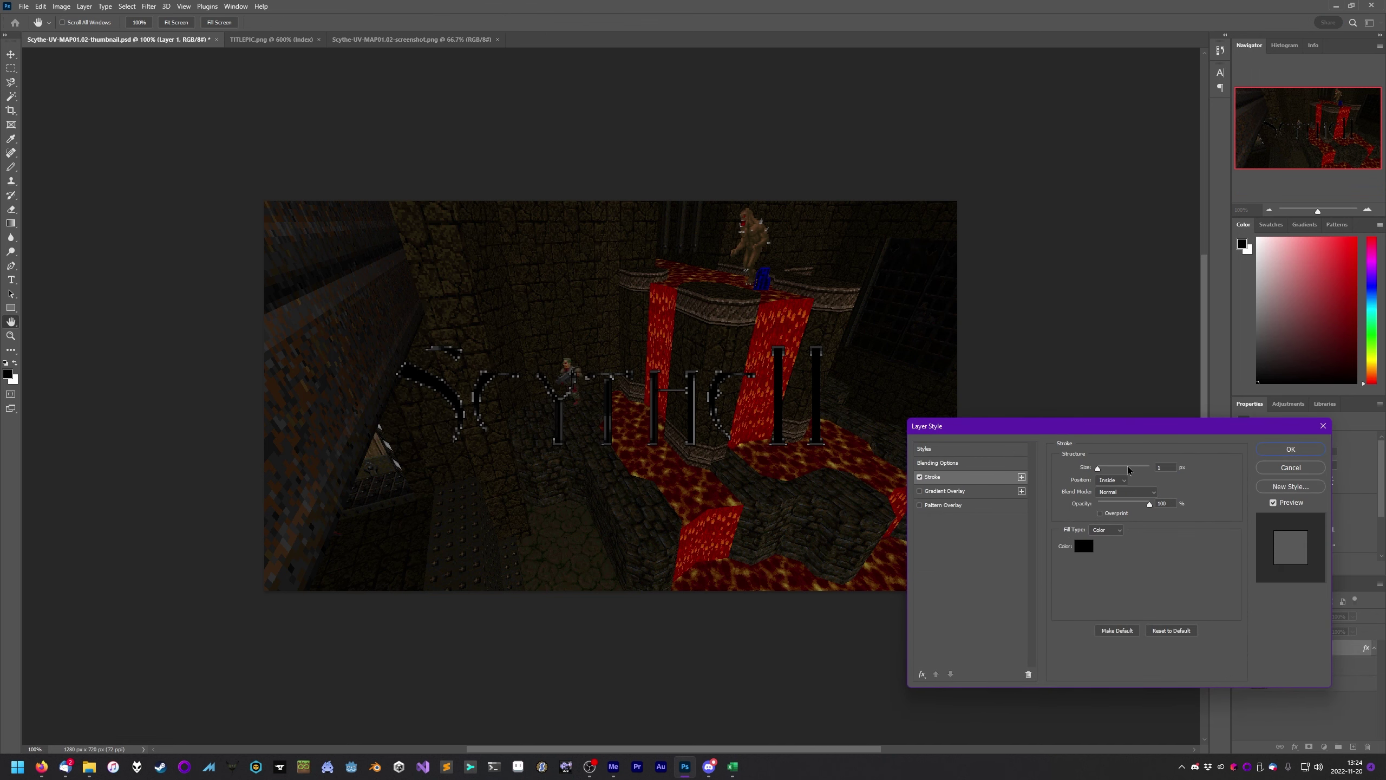
double_click(1163, 467)
type("8")
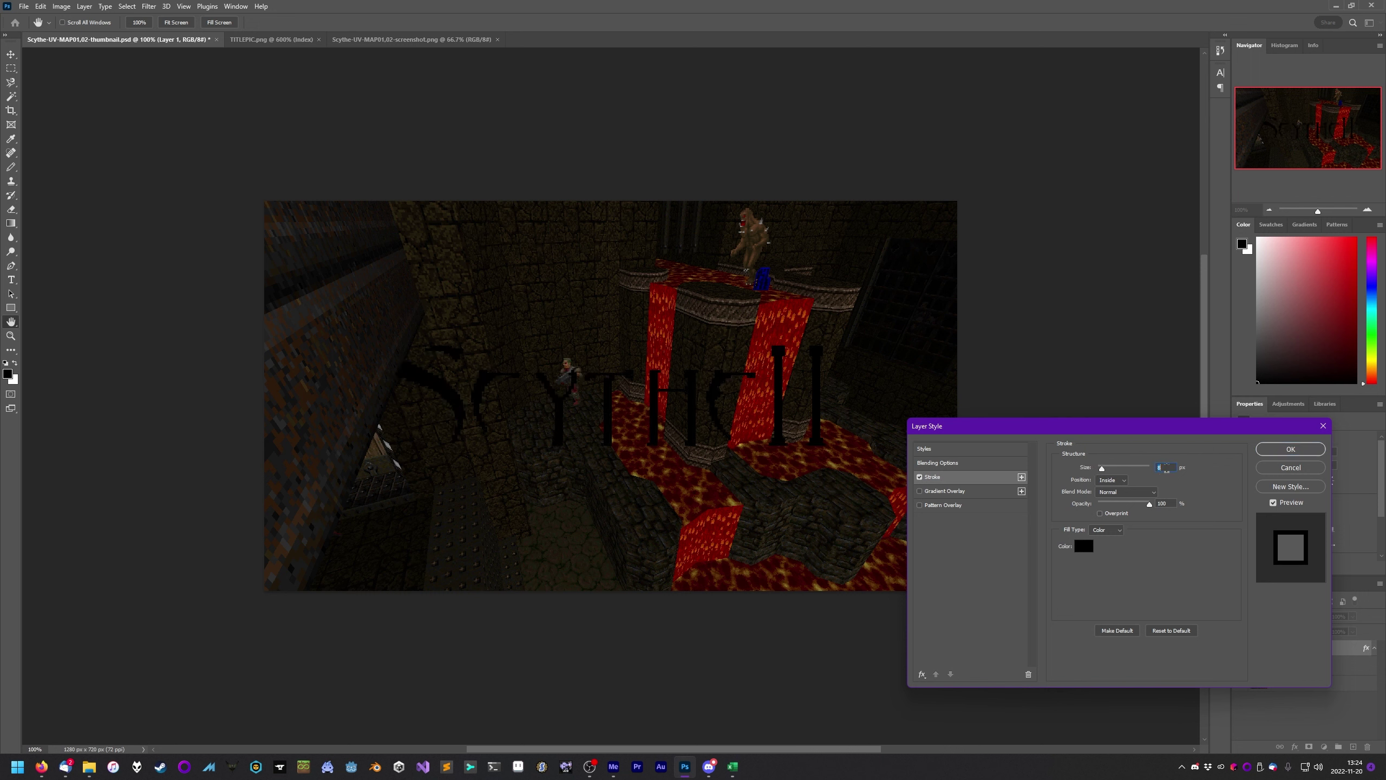
left_click(1111, 480)
left_click(1111, 487)
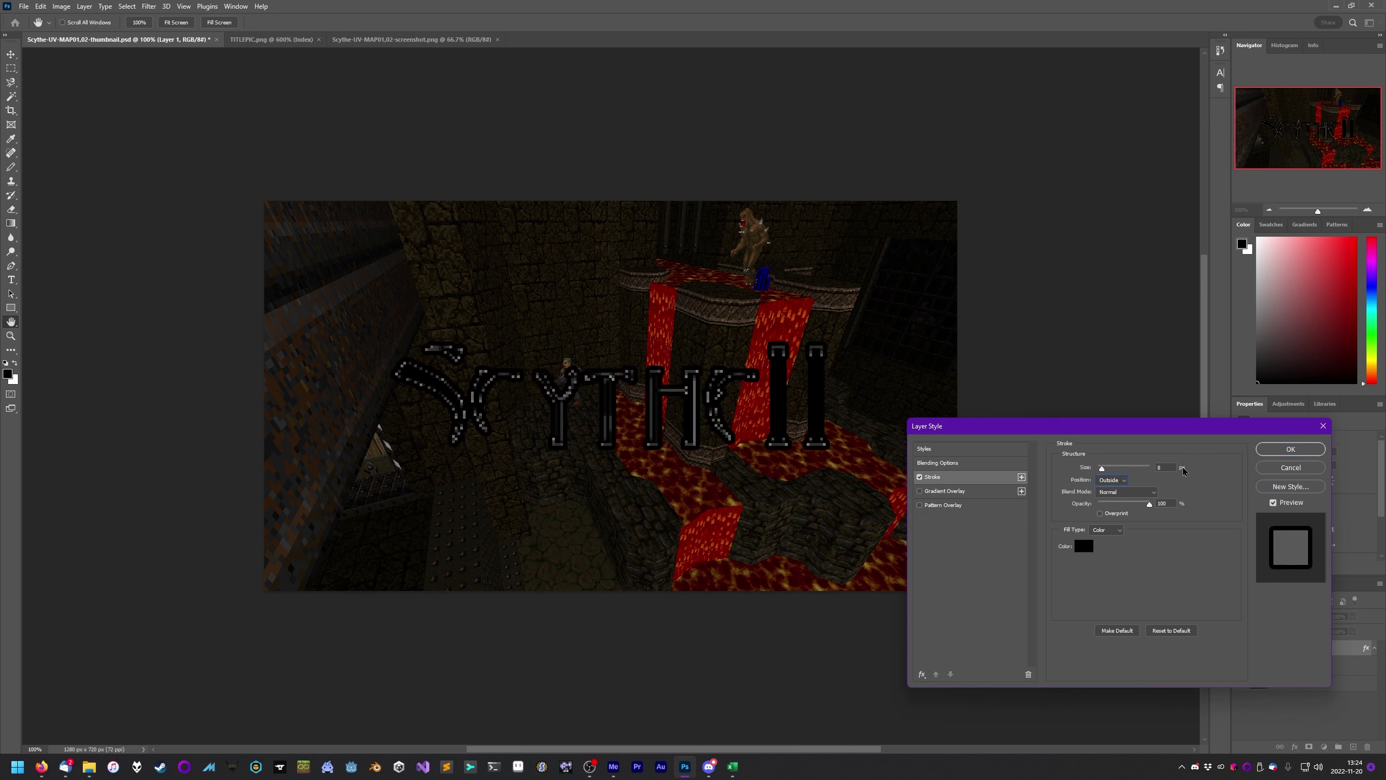
left_click(1084, 545)
type("ffffff")
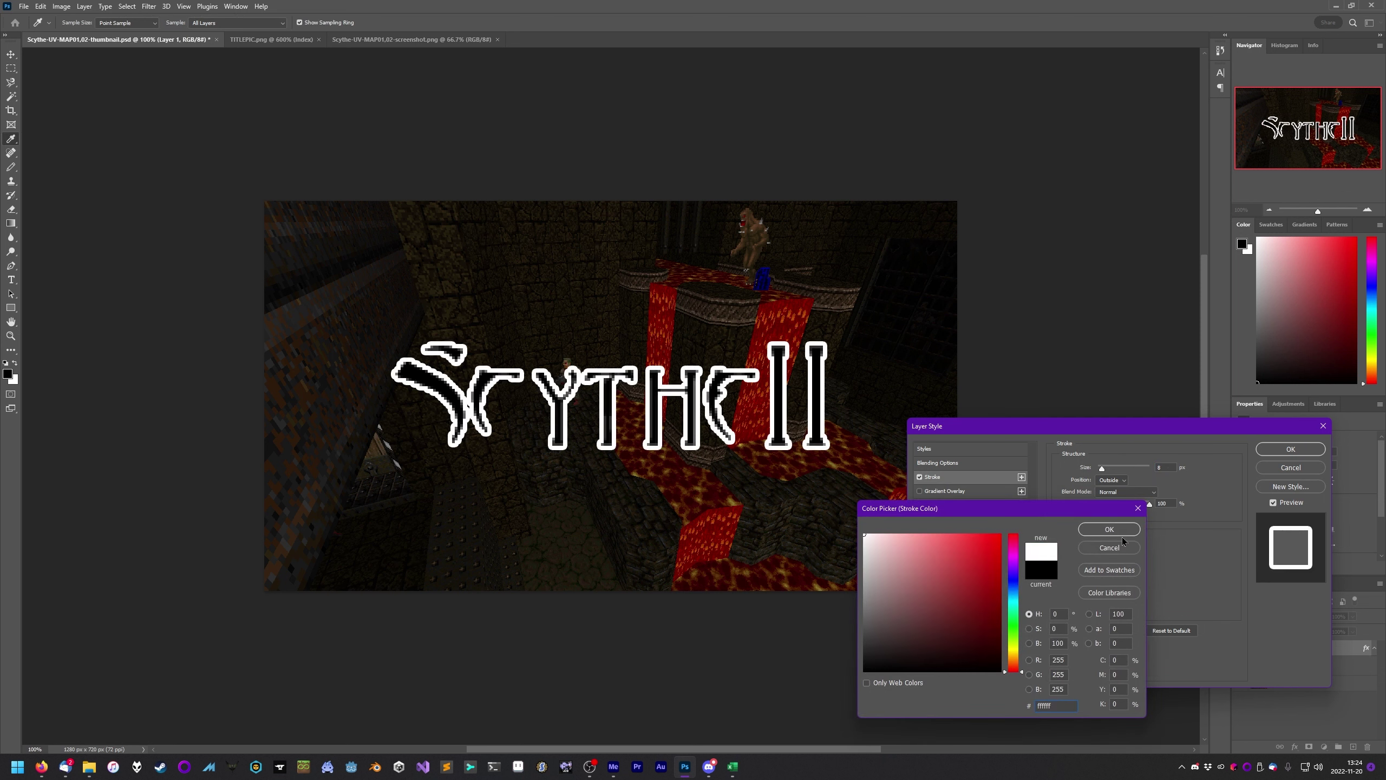
left_click(1113, 531)
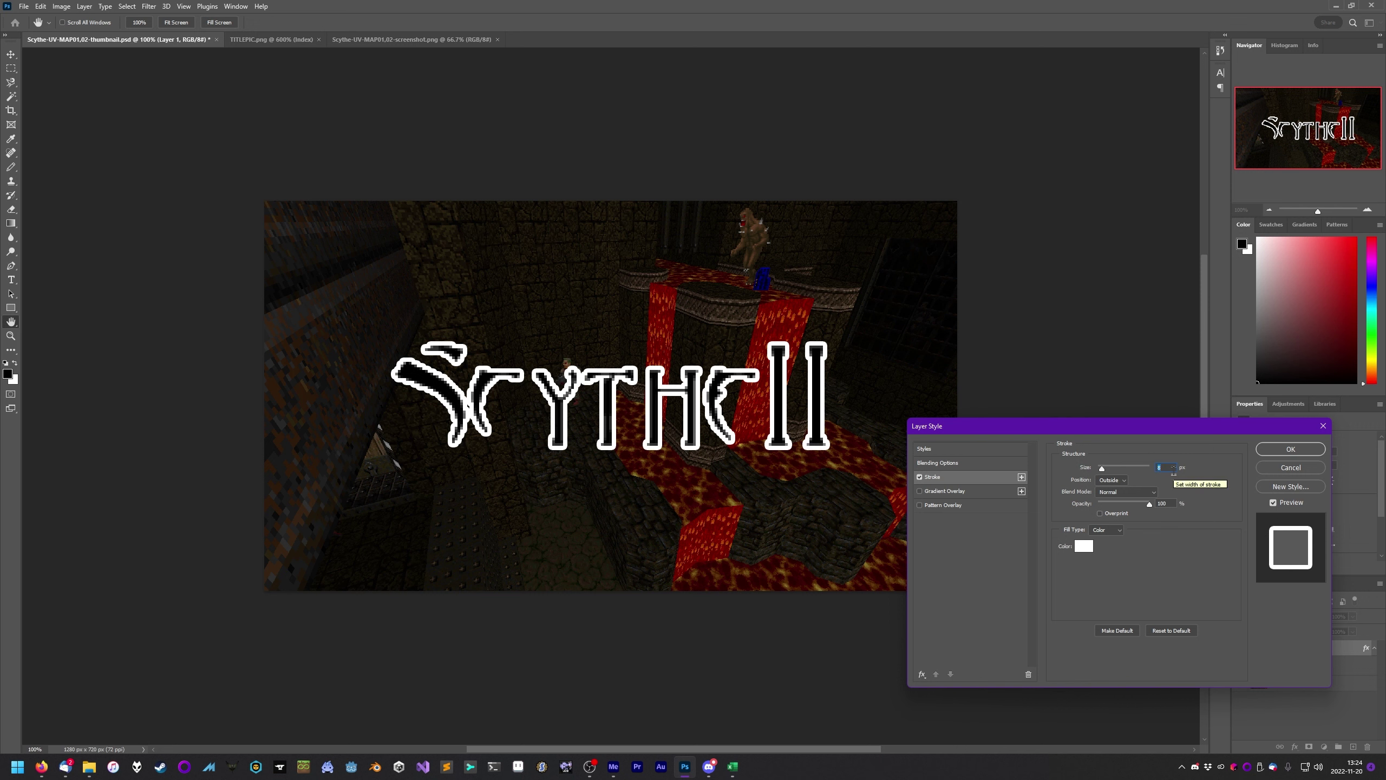
left_click(1291, 449)
Check the TITLEPIC image for reference, then delete the stroked logo layer
left_click(271, 39)
key("w")
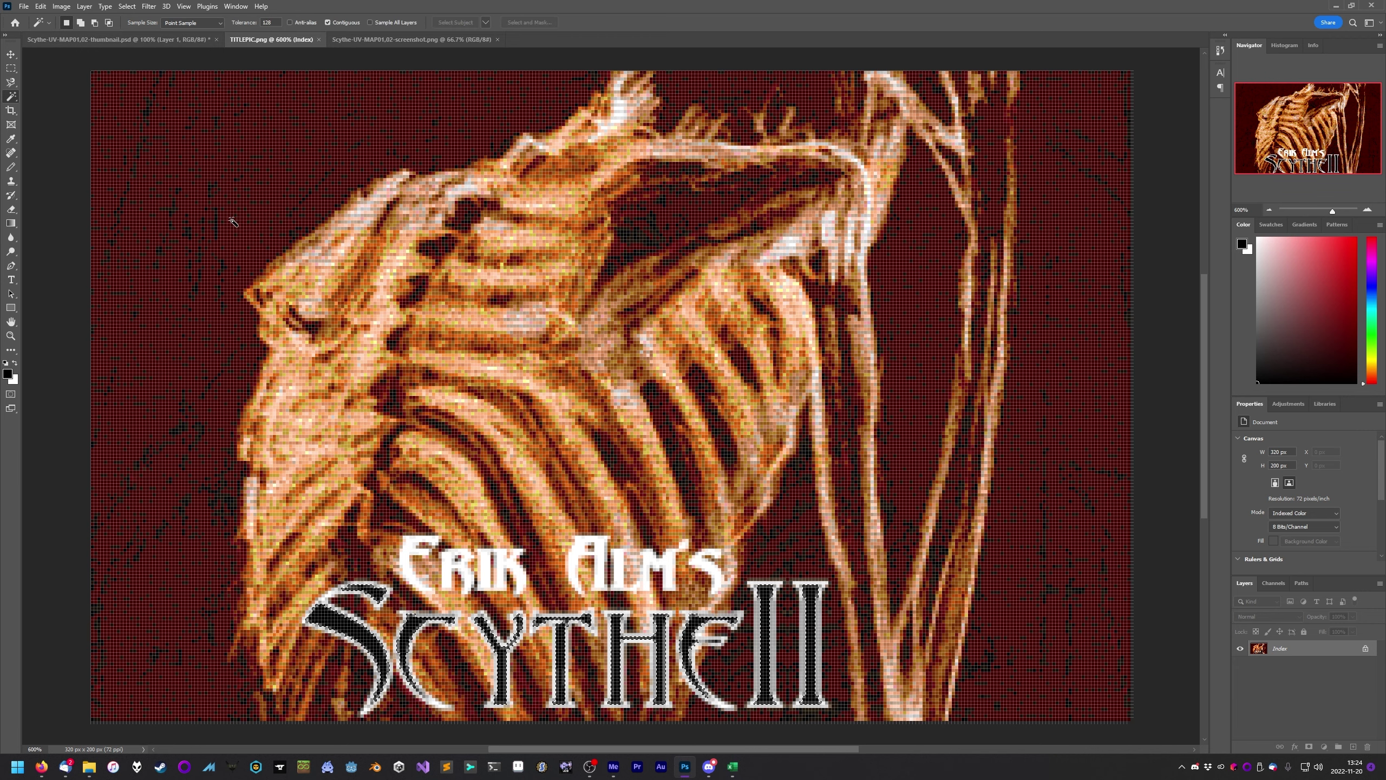
left_click(117, 39)
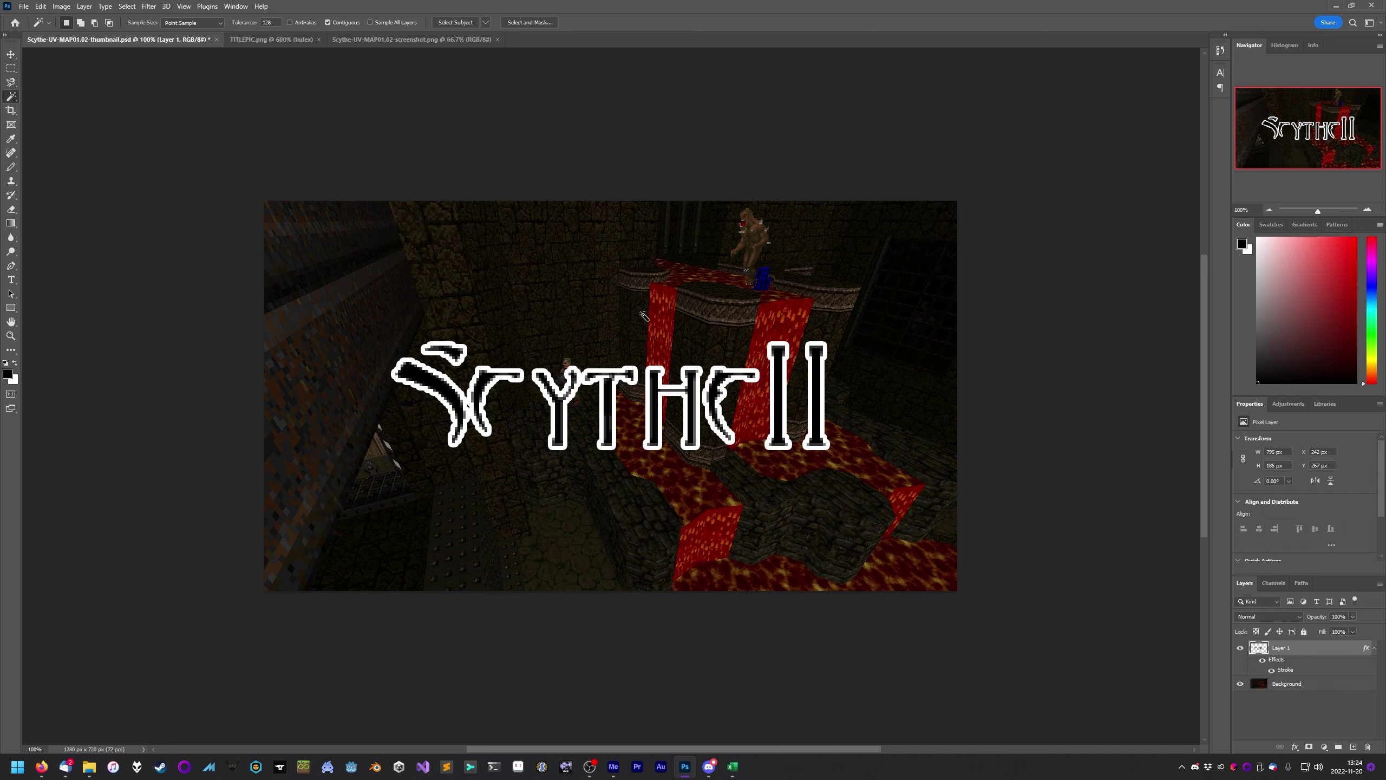
right_click(1294, 654)
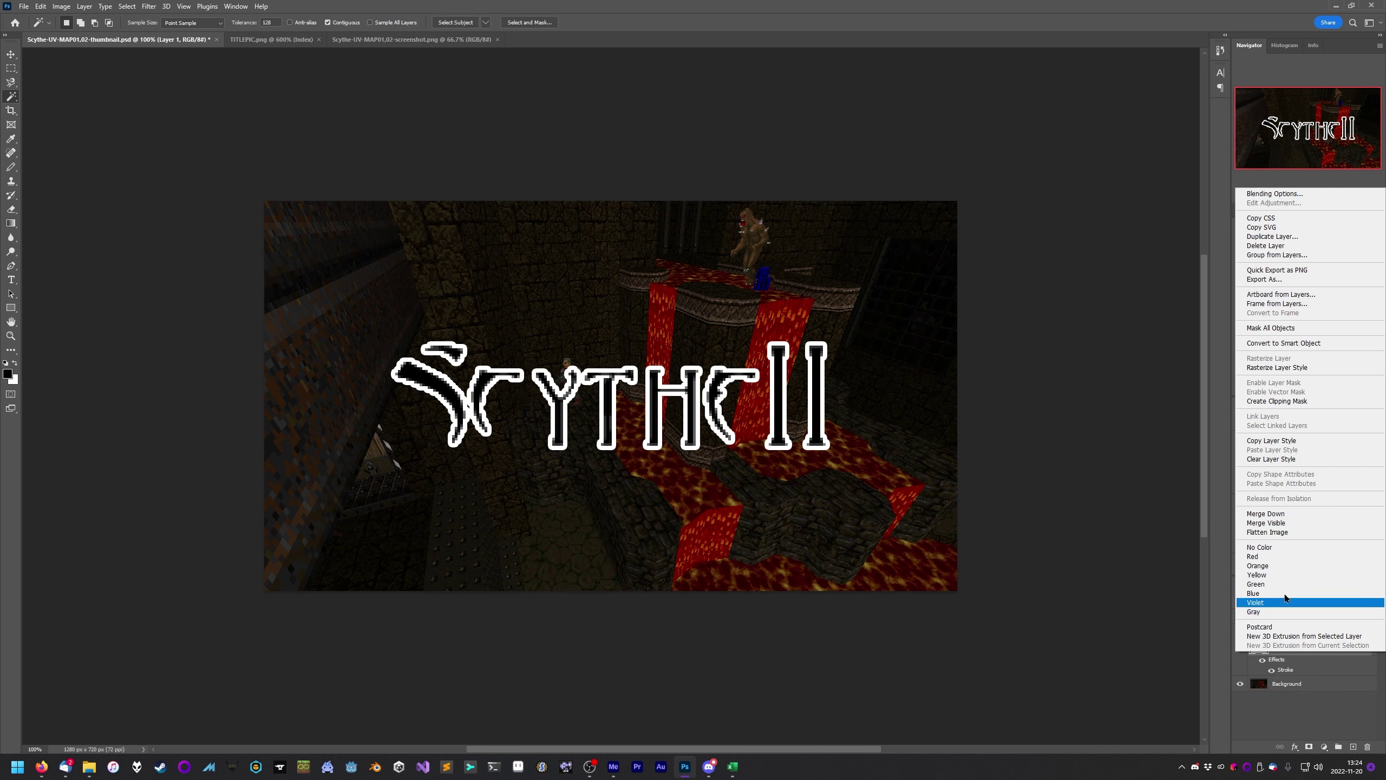
left_click(1265, 245)
Confirm the layer deletion, switch to TITLEPIC and set Magic Wand tolerance to 160
left_click(628, 277)
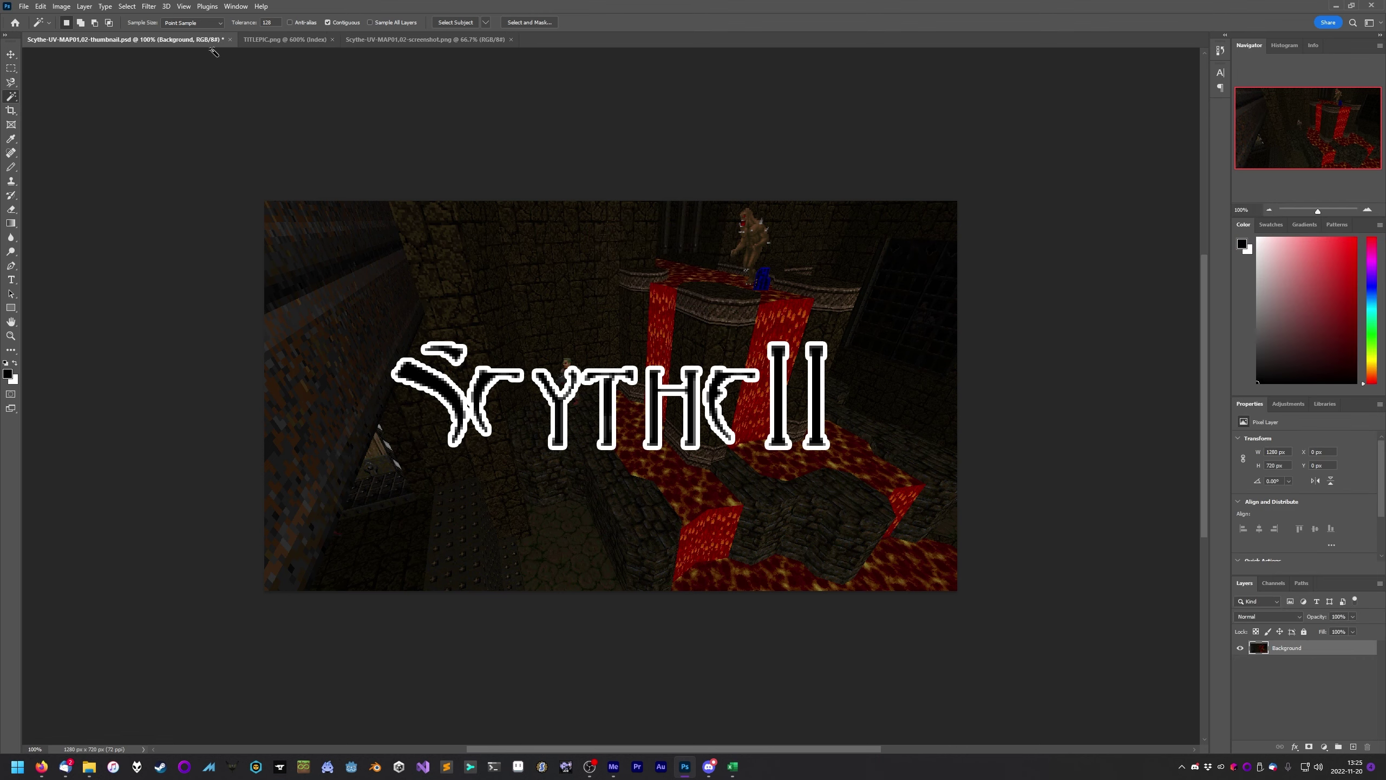
left_click(257, 39)
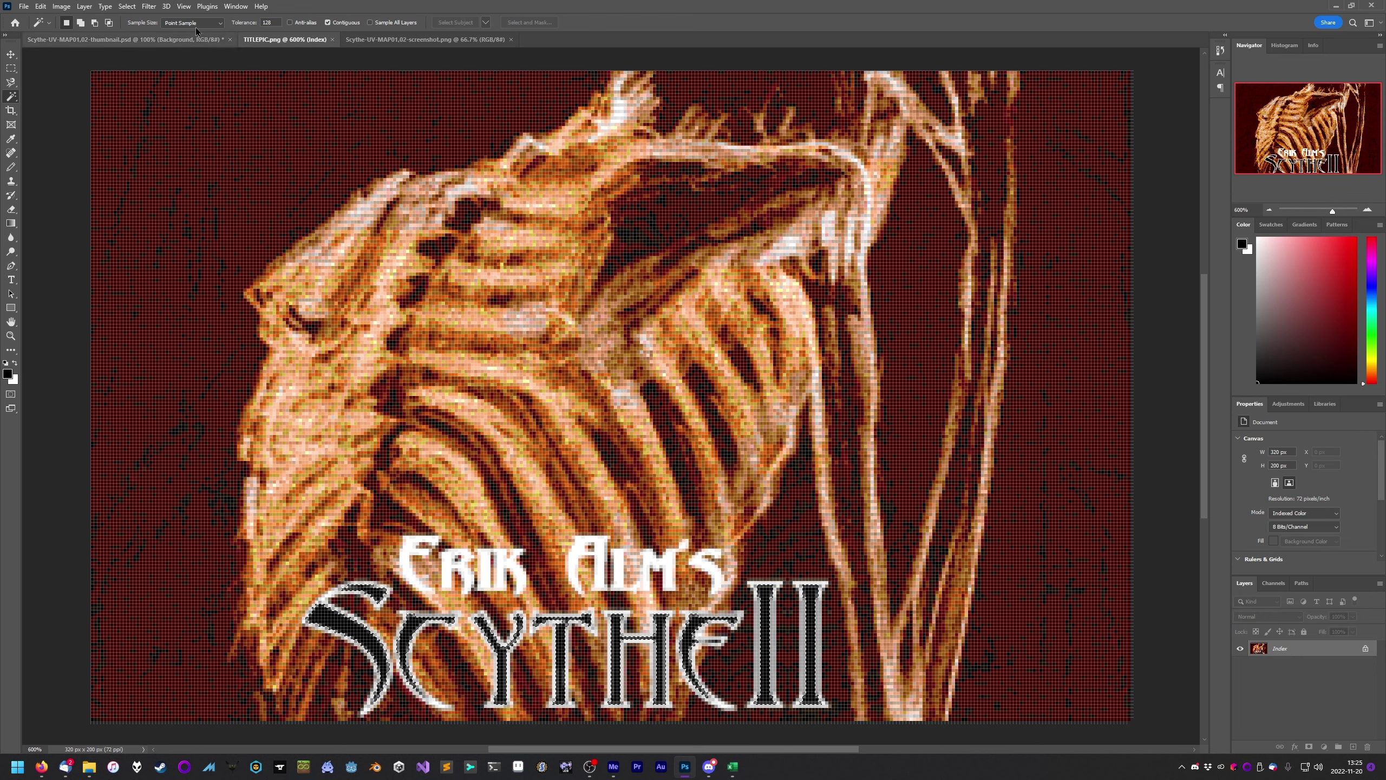
left_click_drag(244, 22, 281, 22)
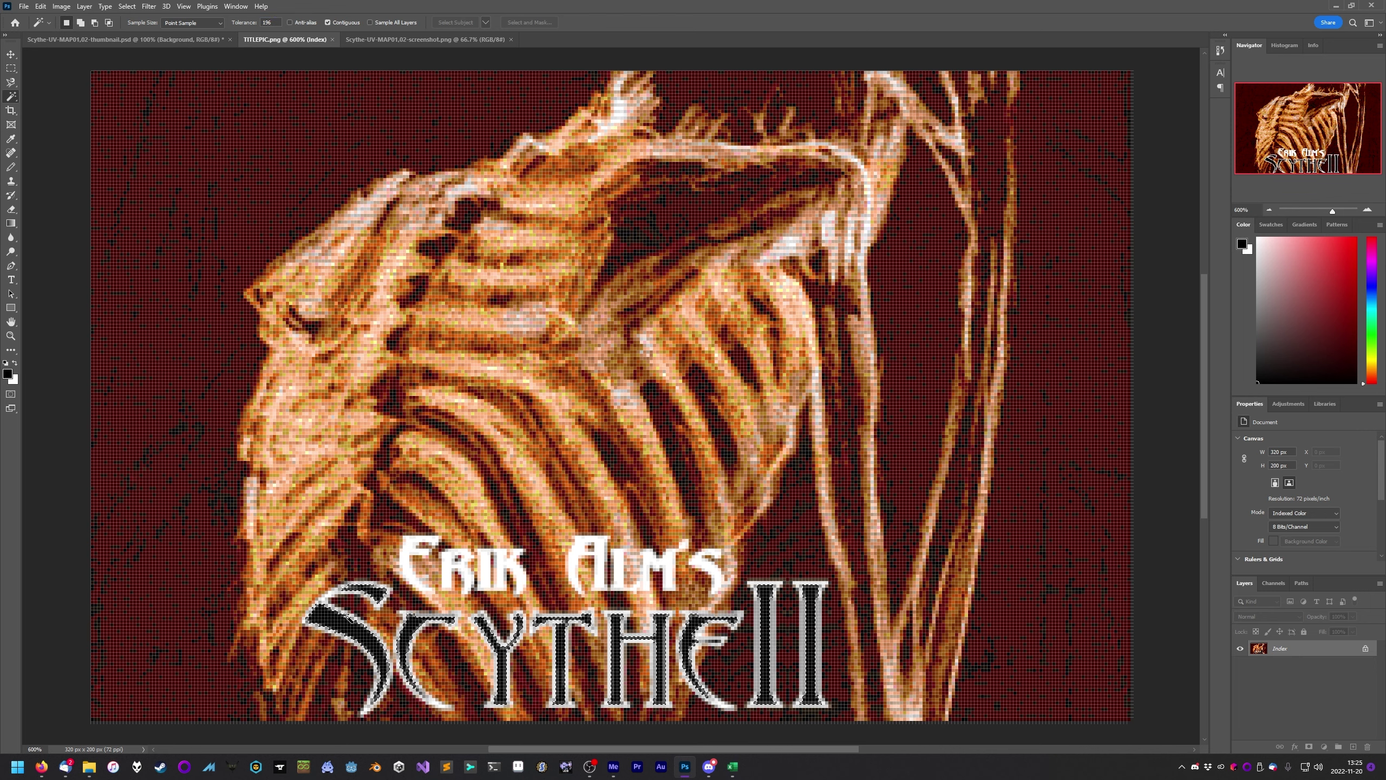
left_click(353, 625)
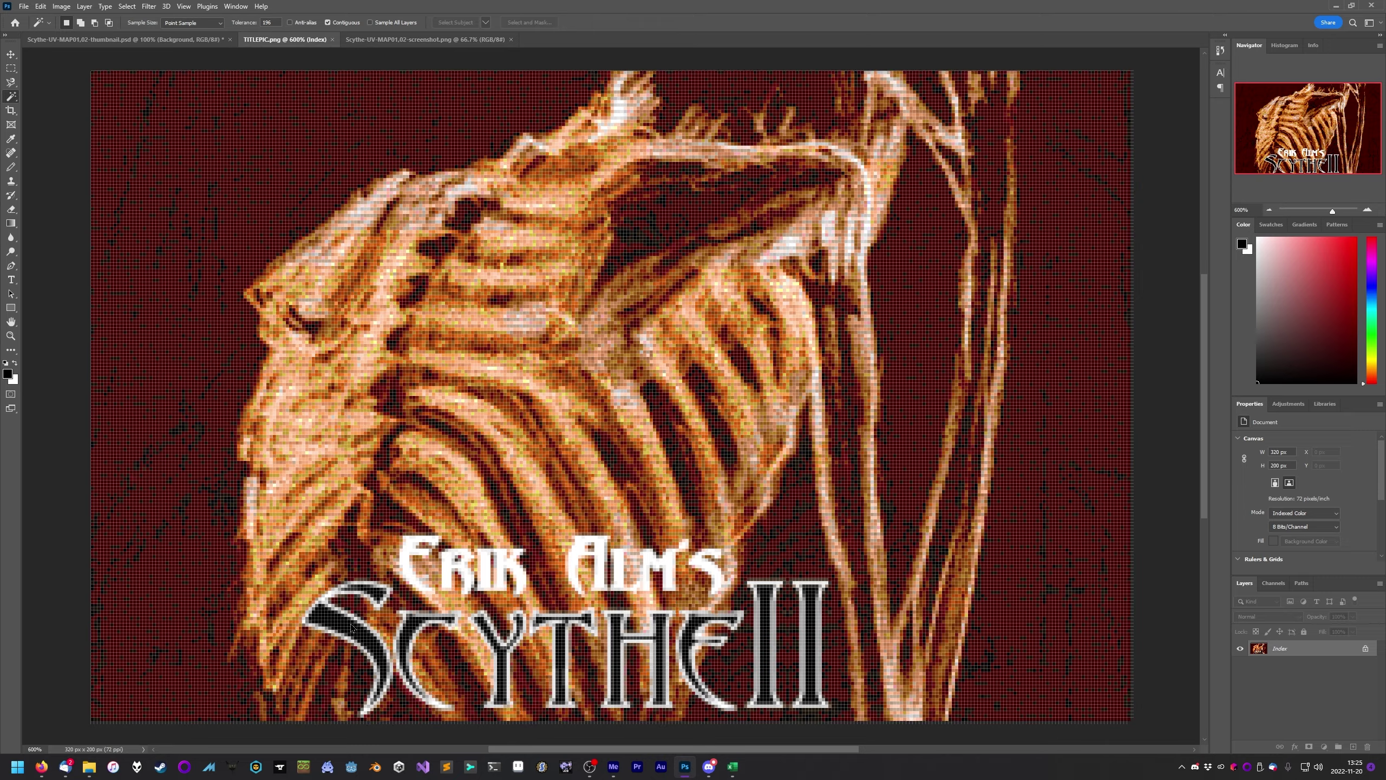
left_click(230, 21)
type("160")
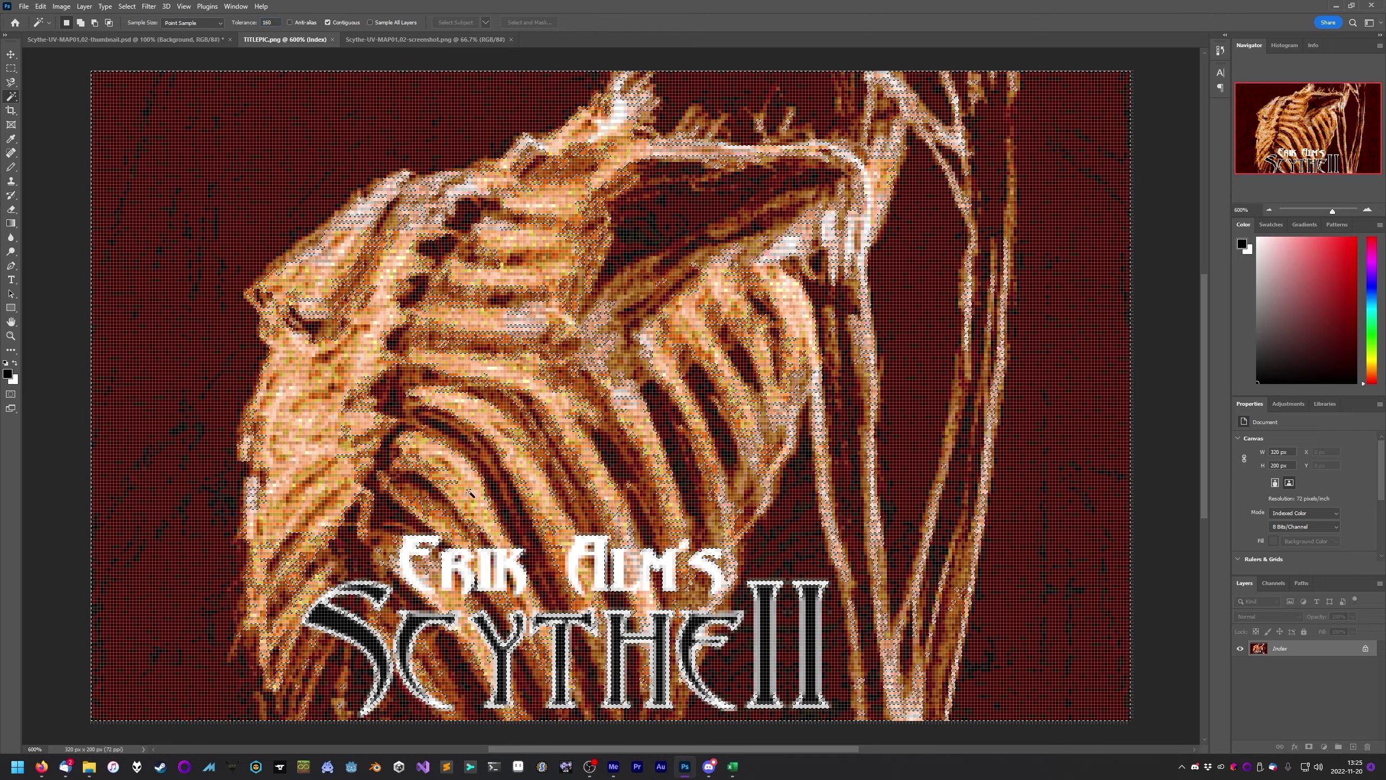
left_click(351, 615)
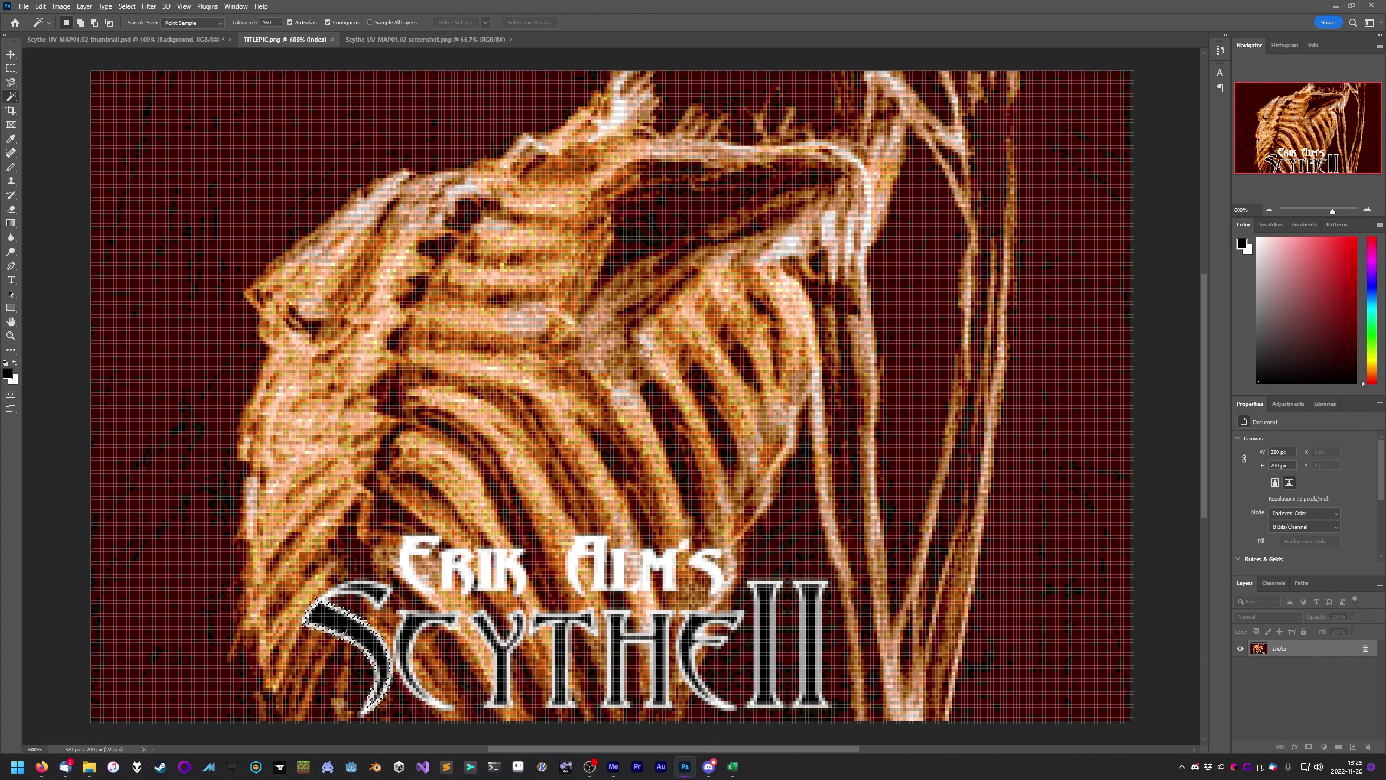
Add the S, C, H and E letters to the selection, then lower tolerance to 64
left_click(374, 603, "shift")
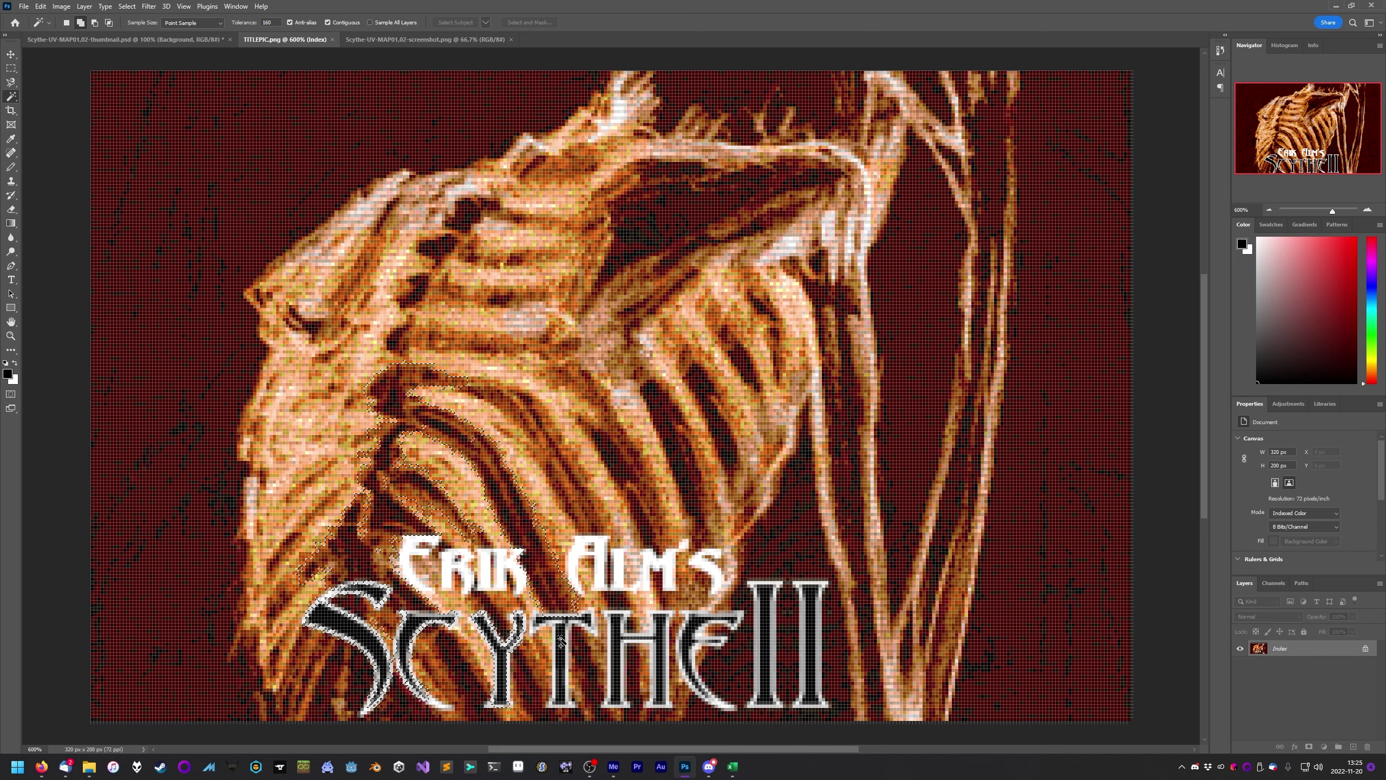
left_click(618, 640, "shift")
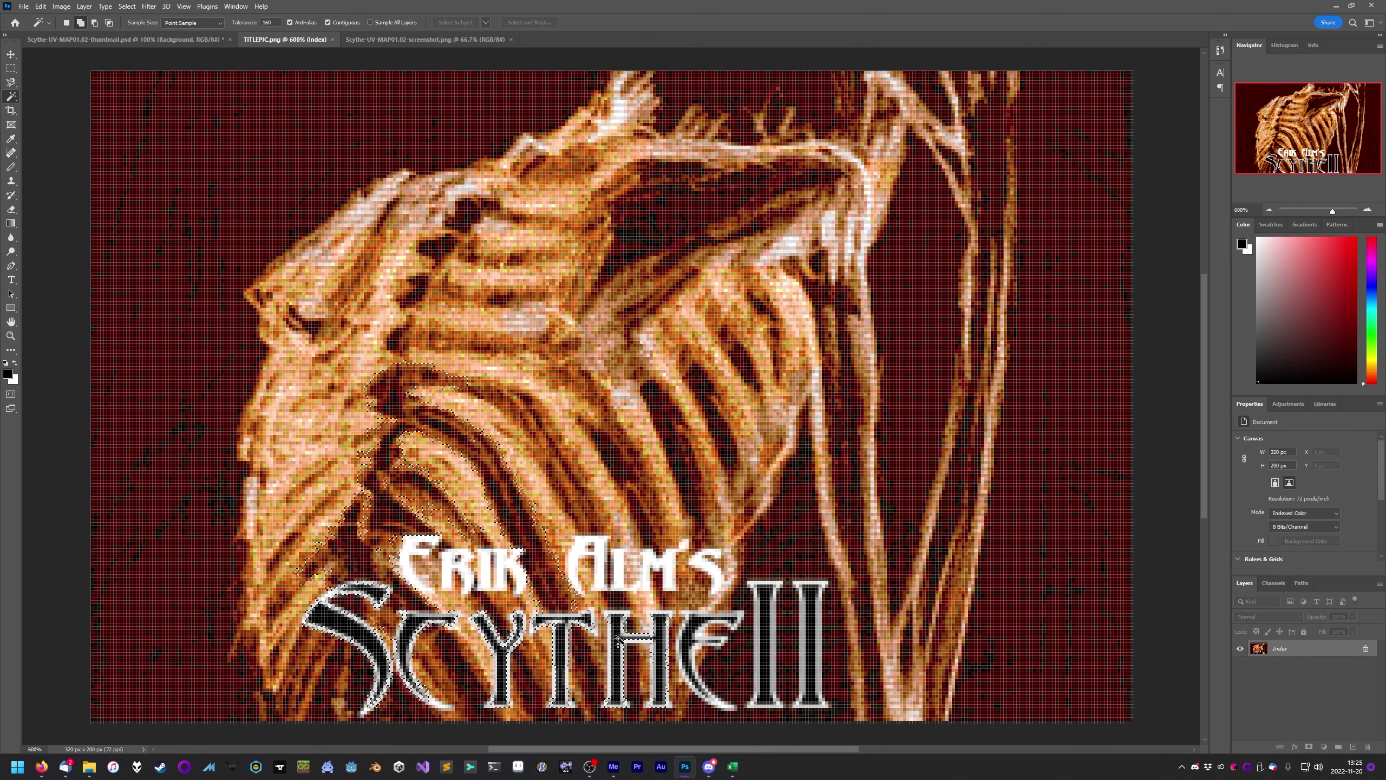
left_click(686, 652, "shift")
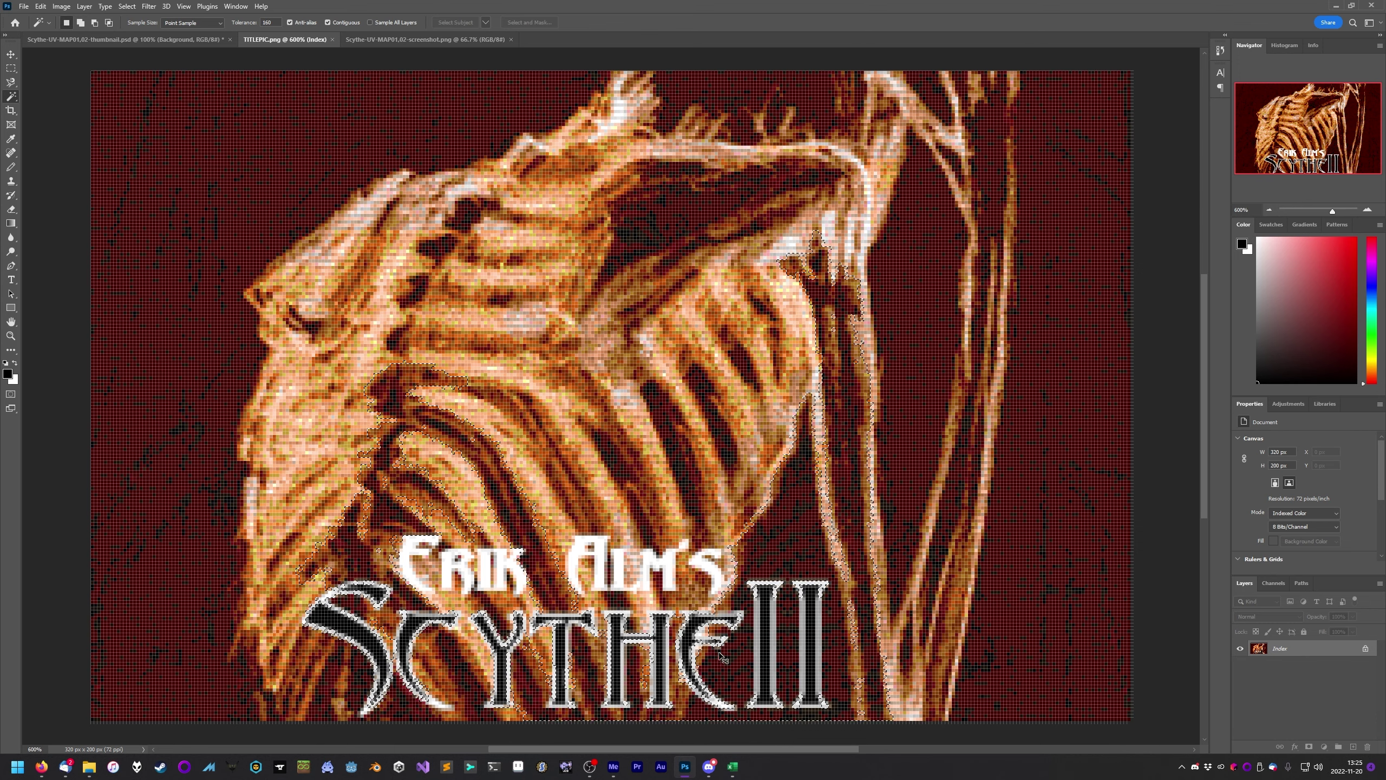
left_click(695, 667, "shift")
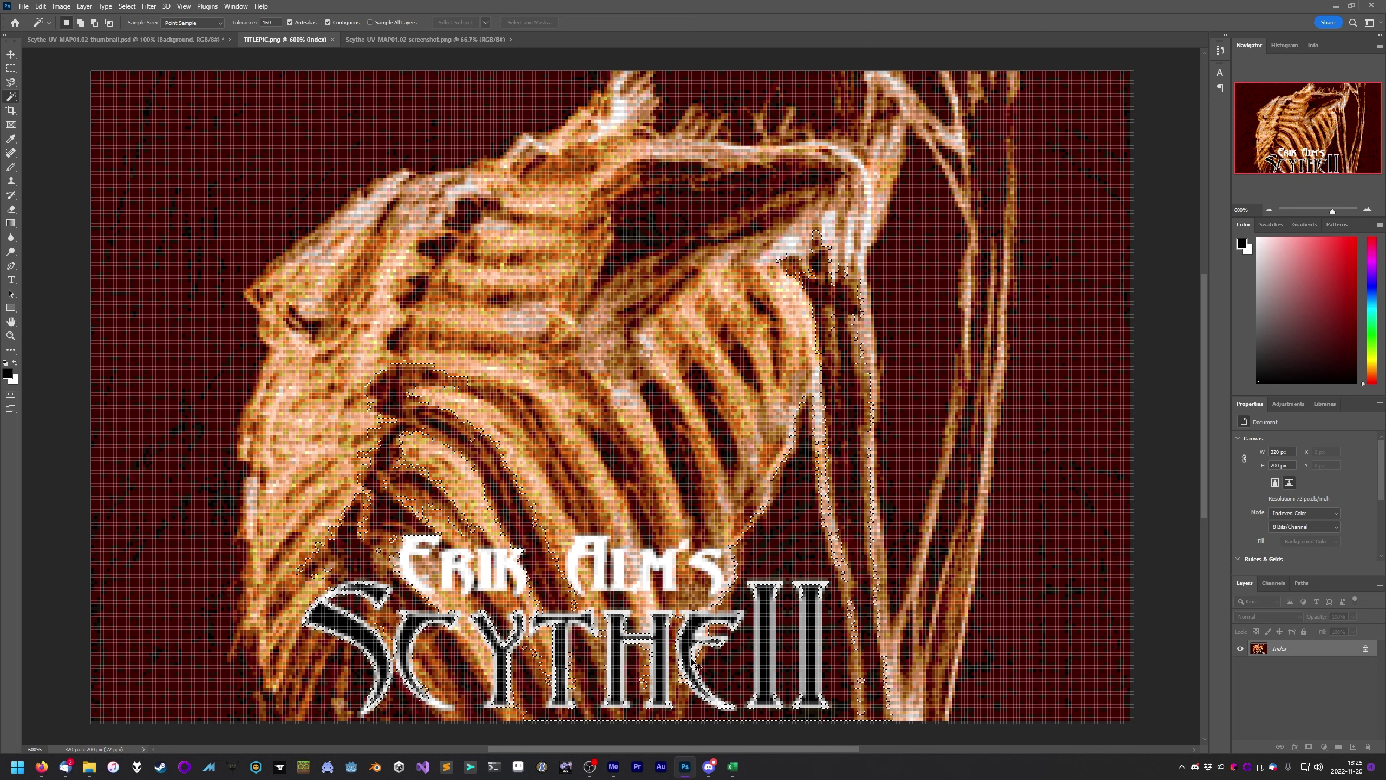
key("ctrl+z")
key("ctrl+z")
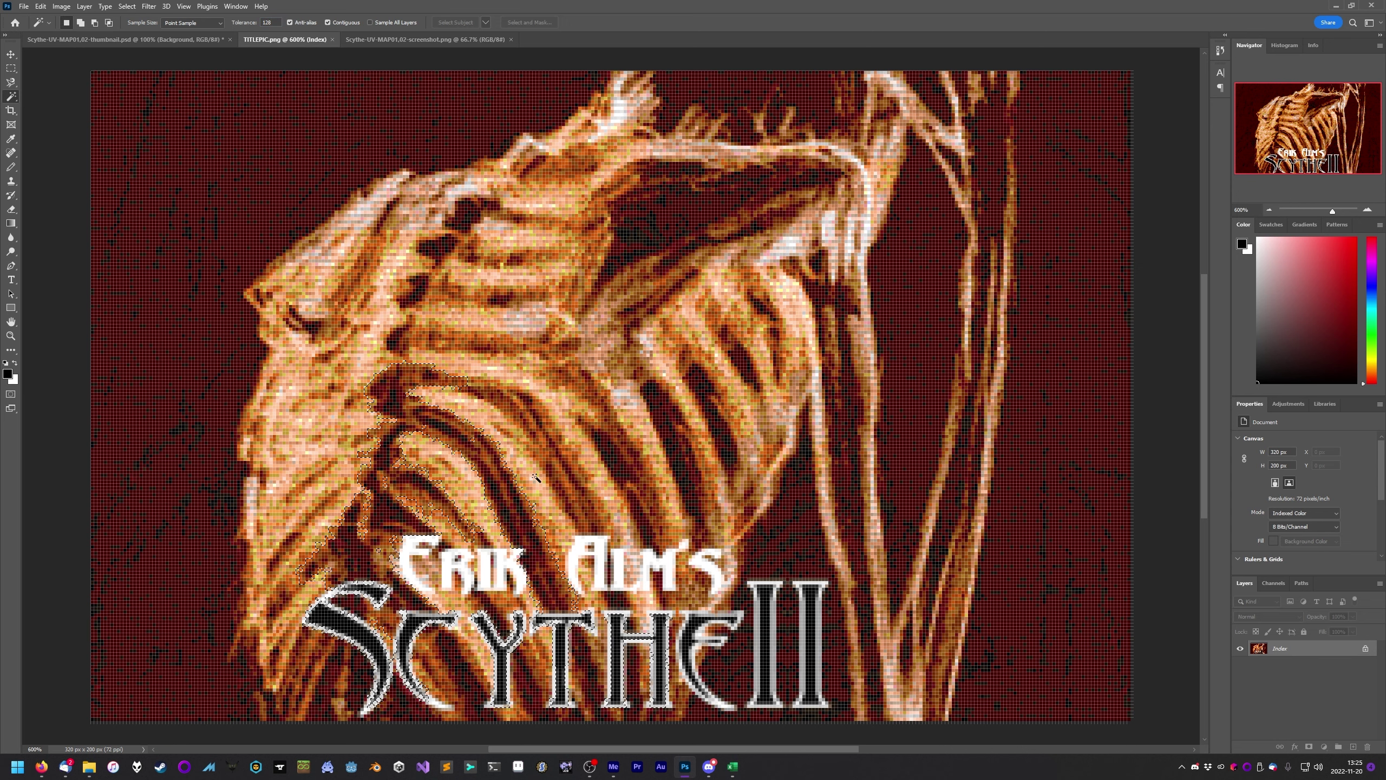
left_click(347, 628, "shift")
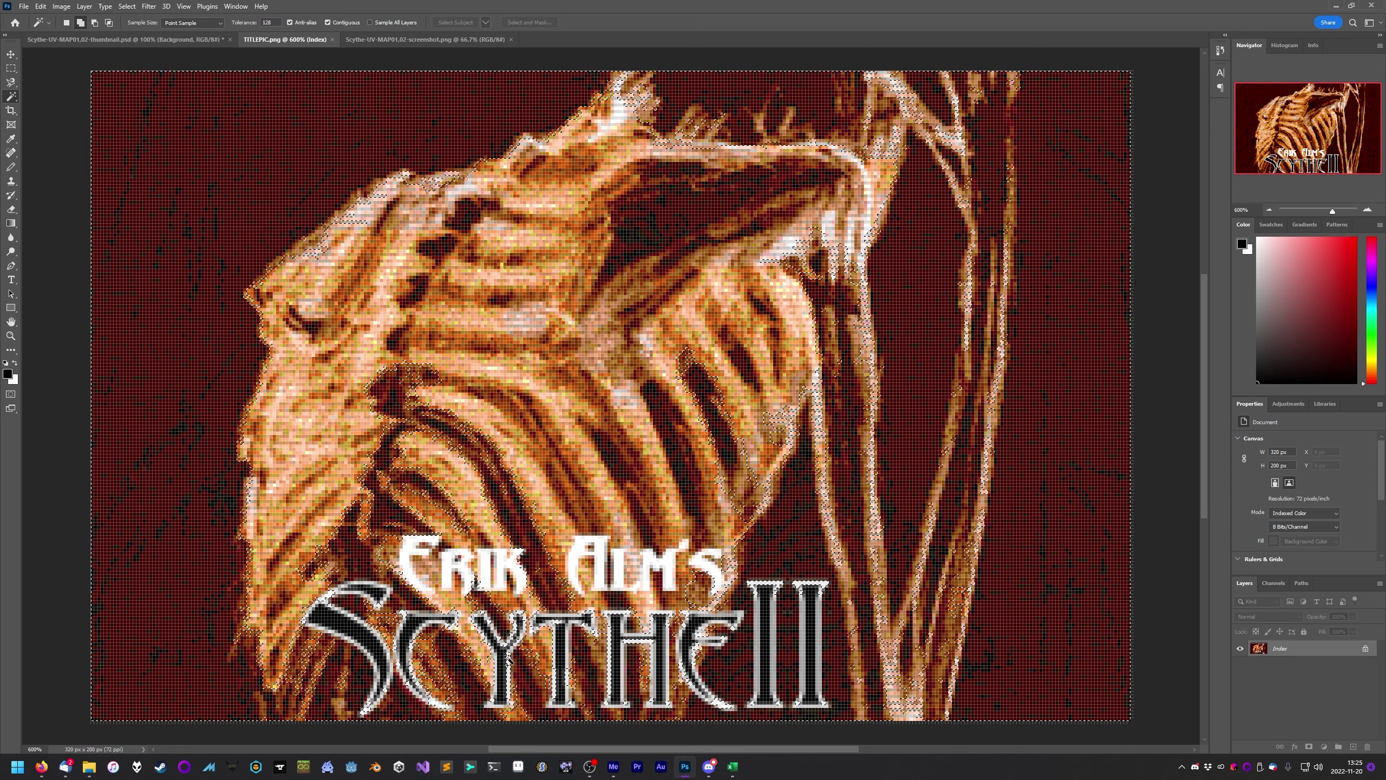
left_click(409, 633, "shift")
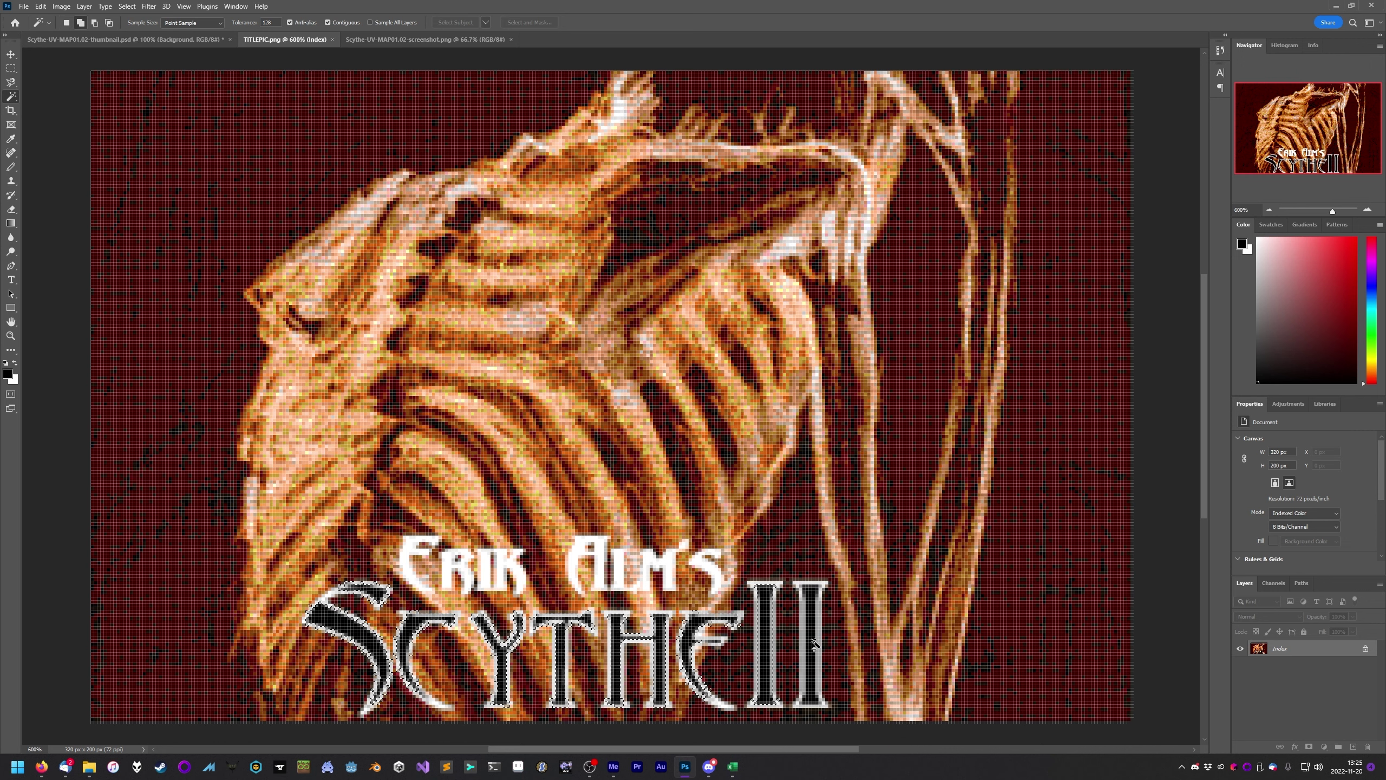
key("Return")
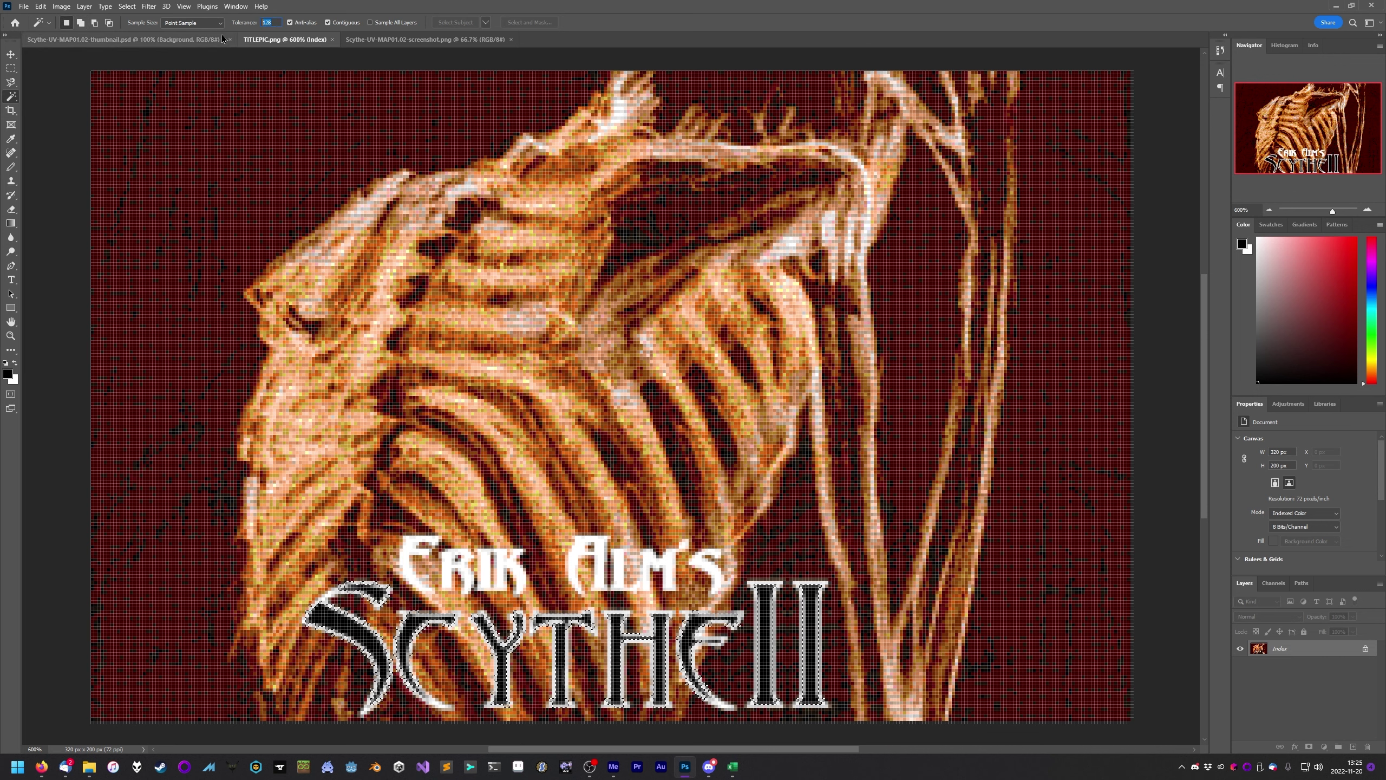
type("64")
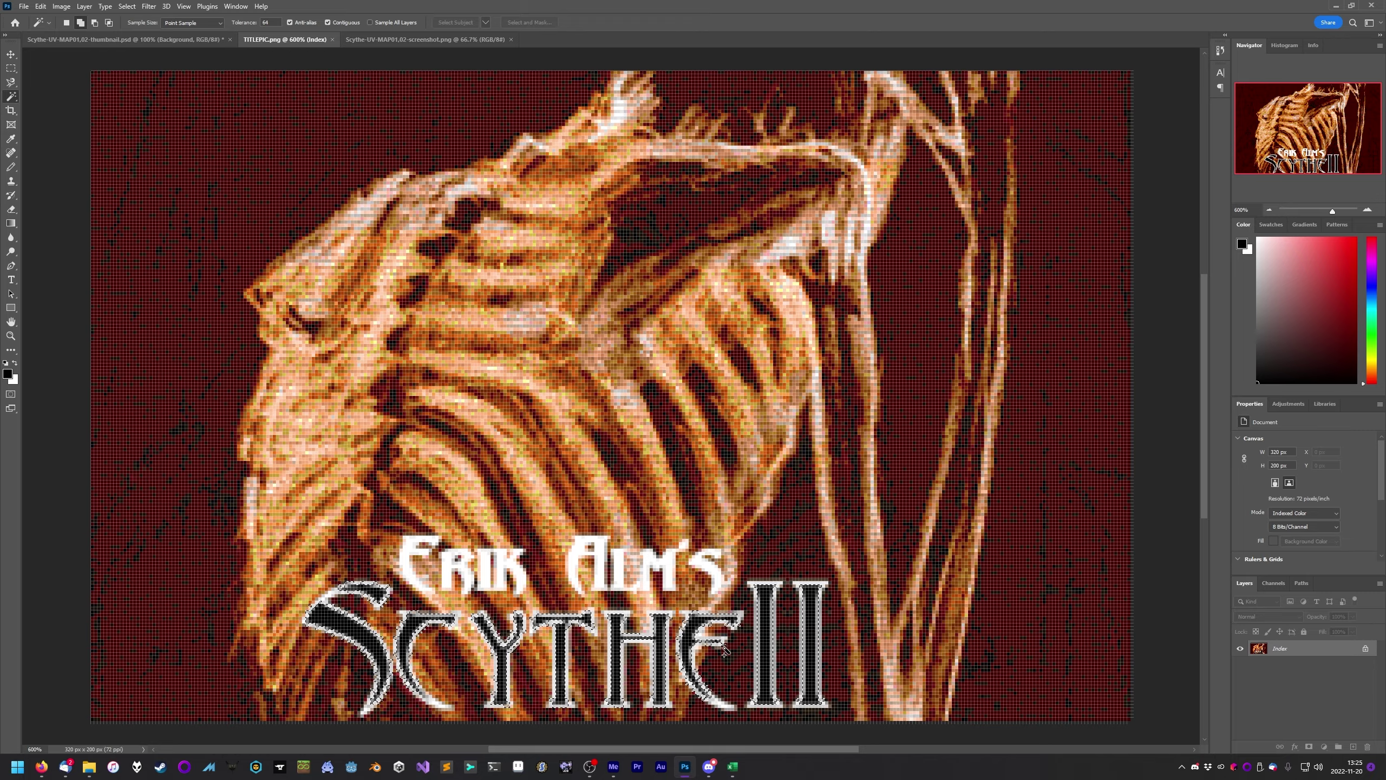
Zoom in on the TITLEPIC logo and choose the freehand Lasso Tool
left_click(1368, 212)
left_click(1367, 211)
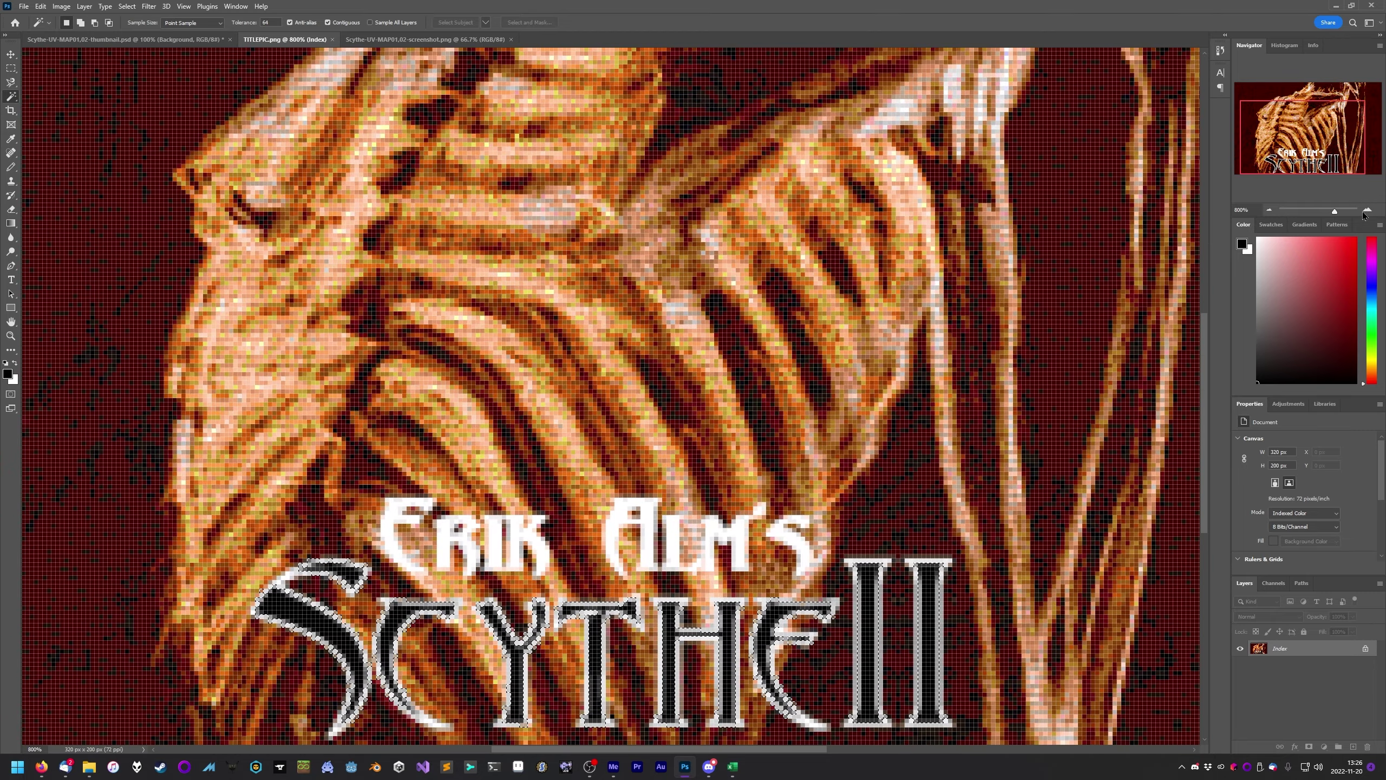
left_click(1366, 212)
left_click(1367, 211)
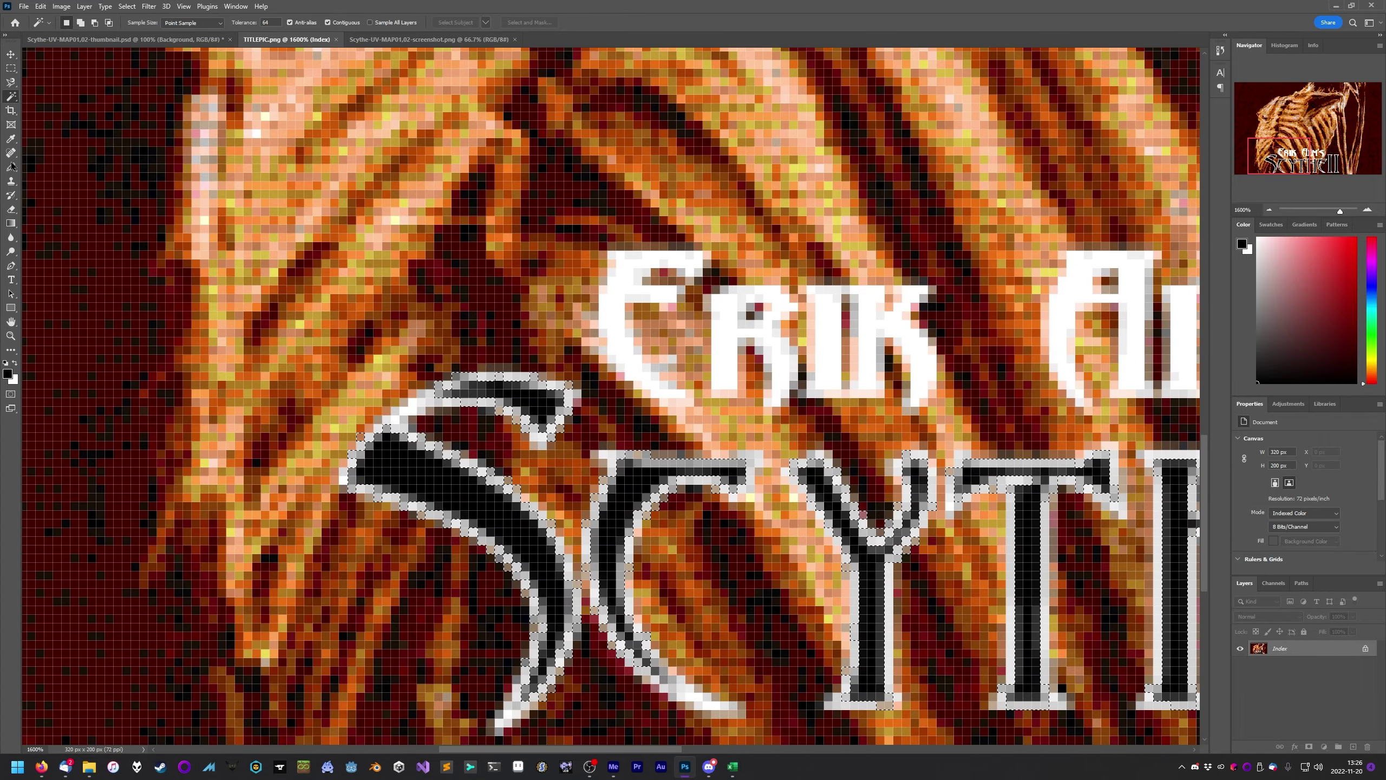
left_click(11, 84)
right_click(11, 84)
left_click(61, 86)
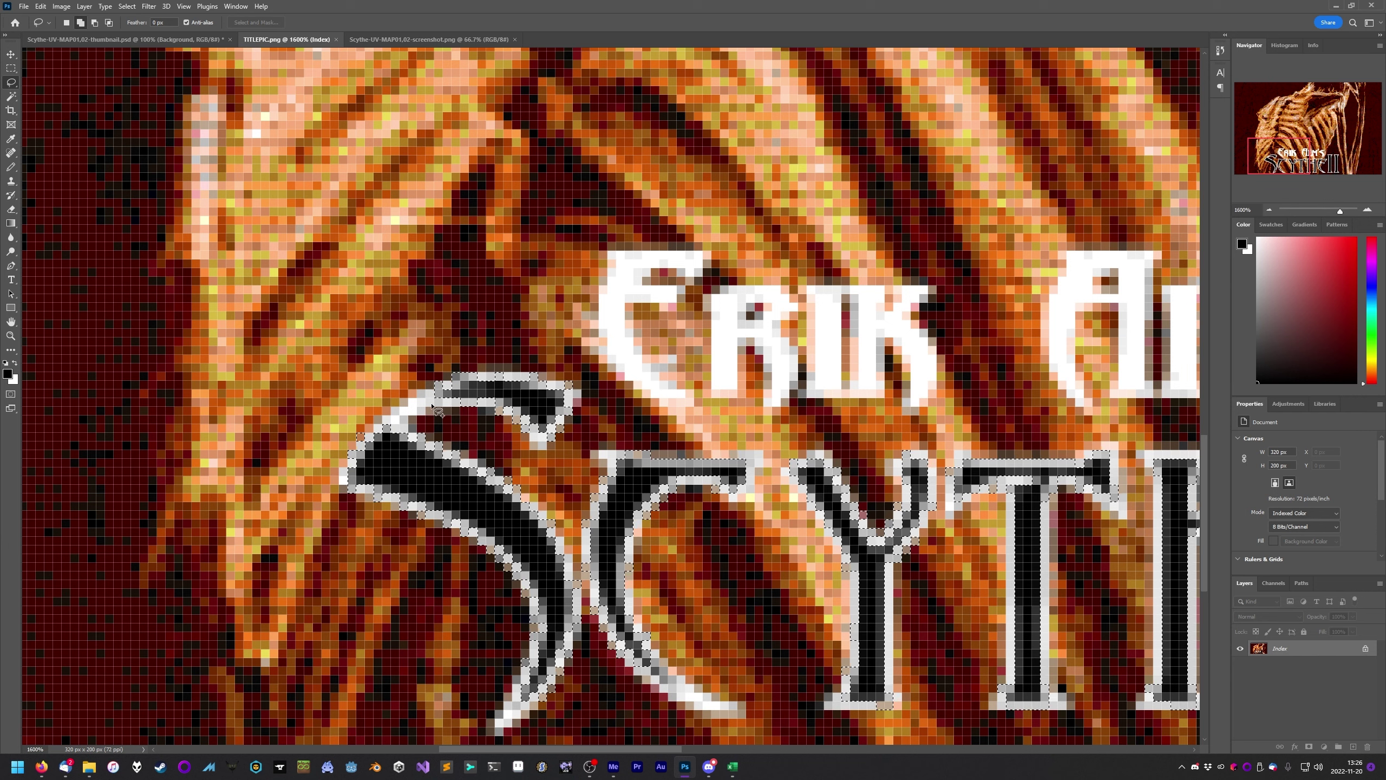
Clear old selections and lasso-trace the SCYTHE II letters one by one, starting with the S
mouse_move(432, 406)
left_mouse_down()
mouse_move(509, 408)
mouse_move(541, 445)
mouse_move(573, 426)
left_mouse_up()
key("ctrl+d")
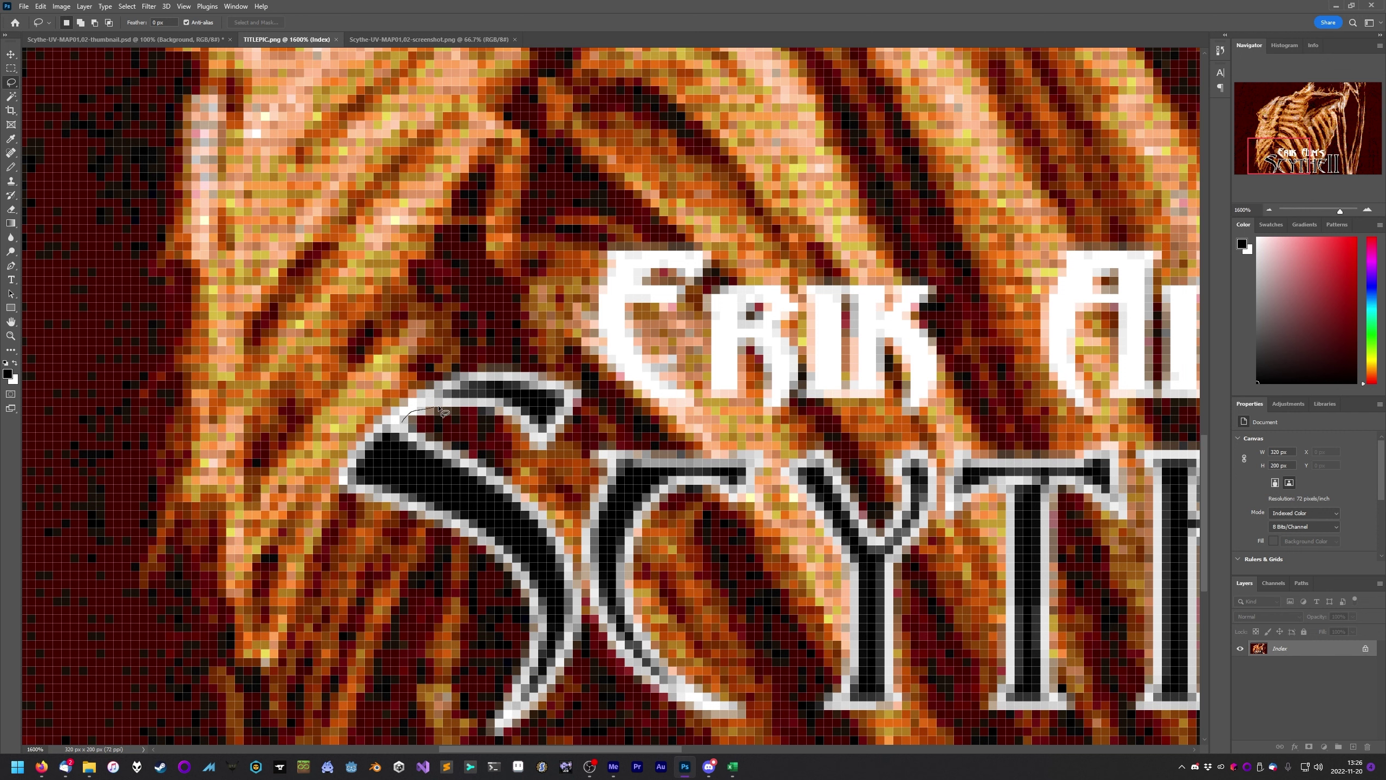
mouse_move(441, 408)
left_mouse_down()
mouse_move(484, 409)
mouse_move(442, 423)
mouse_move(491, 401)
mouse_move(360, 481)
mouse_move(404, 426)
left_mouse_up()
mouse_move(614, 453)
left_mouse_down()
mouse_move(720, 708)
mouse_move(614, 456)
left_mouse_up()
mouse_move(785, 470)
left_mouse_down()
mouse_move(895, 686)
mouse_move(786, 470)
left_mouse_up()
scroll(786, 469, "right", 10)
mouse_move(366, 453)
left_mouse_down()
mouse_move(540, 704)
mouse_move(365, 453)
left_mouse_up()
mouse_move(567, 453)
left_mouse_down()
mouse_move(745, 707)
mouse_move(568, 453)
left_mouse_up()
mouse_move(764, 453)
left_mouse_down()
mouse_move(895, 492)
mouse_move(764, 453)
left_mouse_up()
mouse_move(946, 373)
left_mouse_down()
mouse_move(1042, 710)
mouse_move(945, 372)
left_mouse_up()
scroll(946, 372, "right", 10)
mouse_move(824, 376)
left_mouse_down()
mouse_move(898, 385)
mouse_move(917, 707)
mouse_move(824, 376)
left_mouse_up()
scroll(652, 498, "left", 10)
scroll(652, 498, "down", 1)
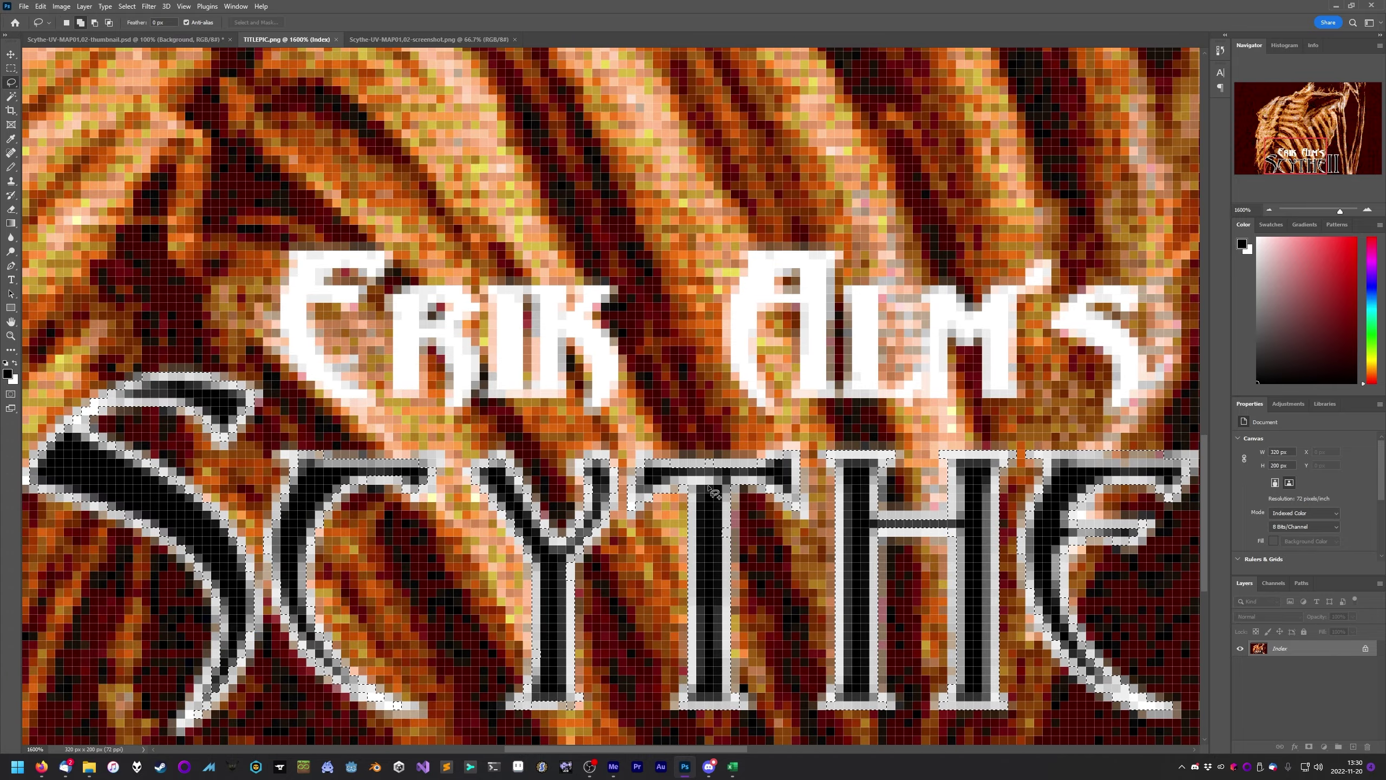
scroll(715, 532, "up", 1)
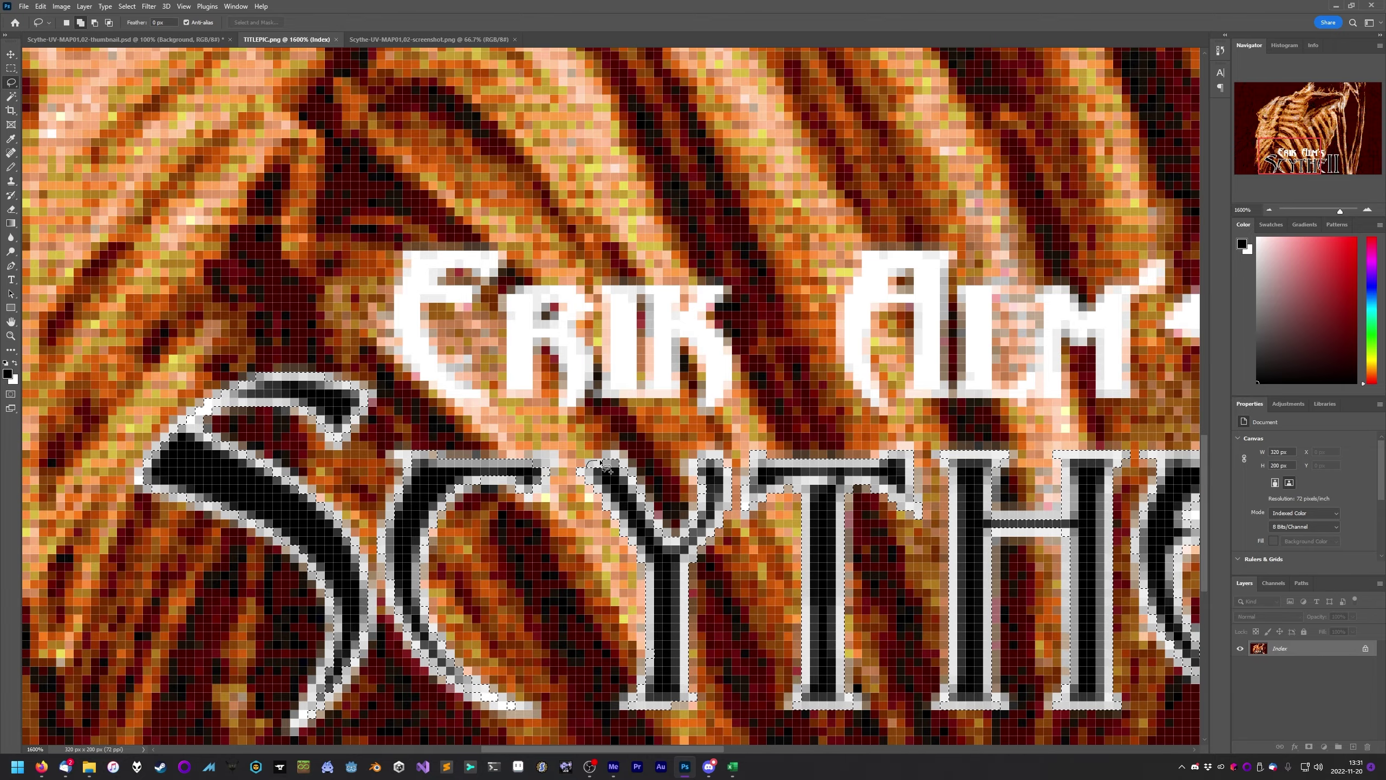
scroll(714, 533, "left", 6)
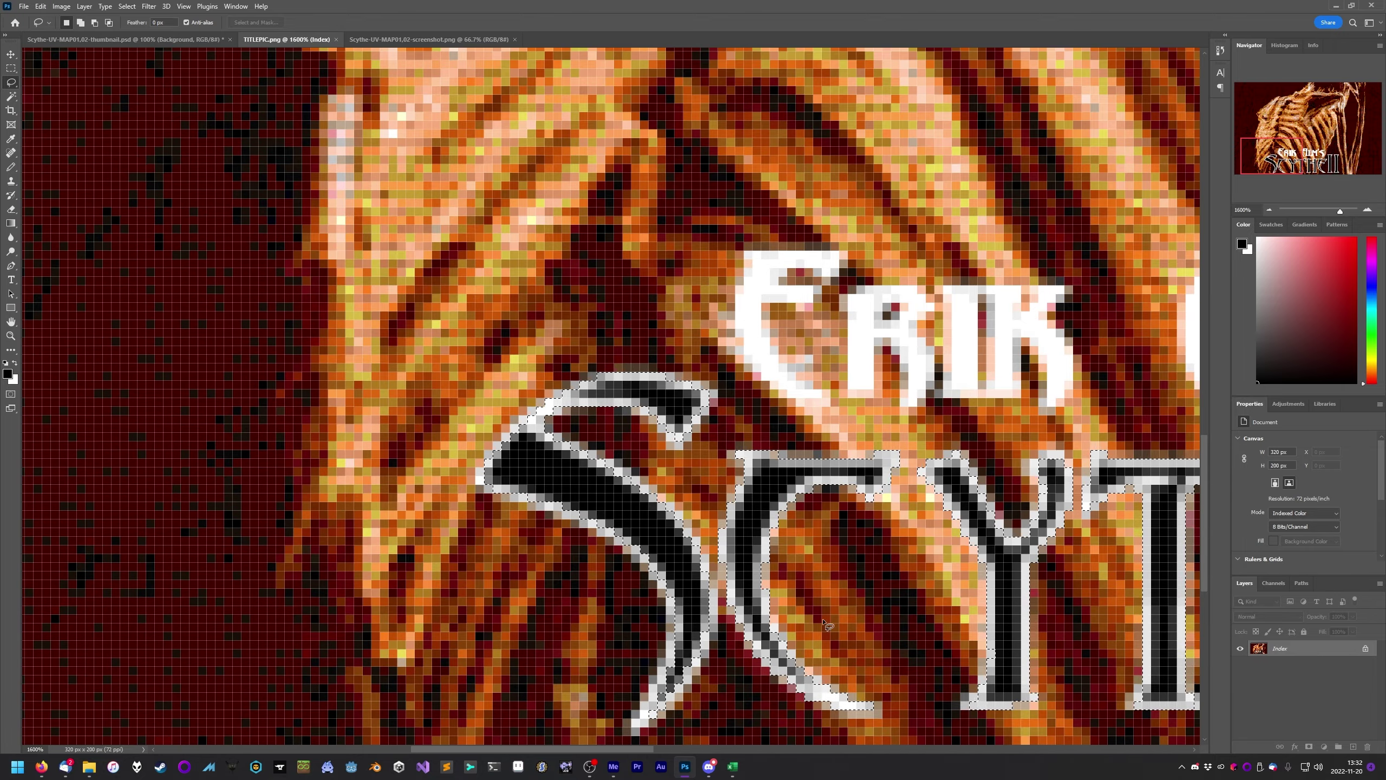
scroll(737, 473, "up", 1)
scroll(737, 472, "left", 1)
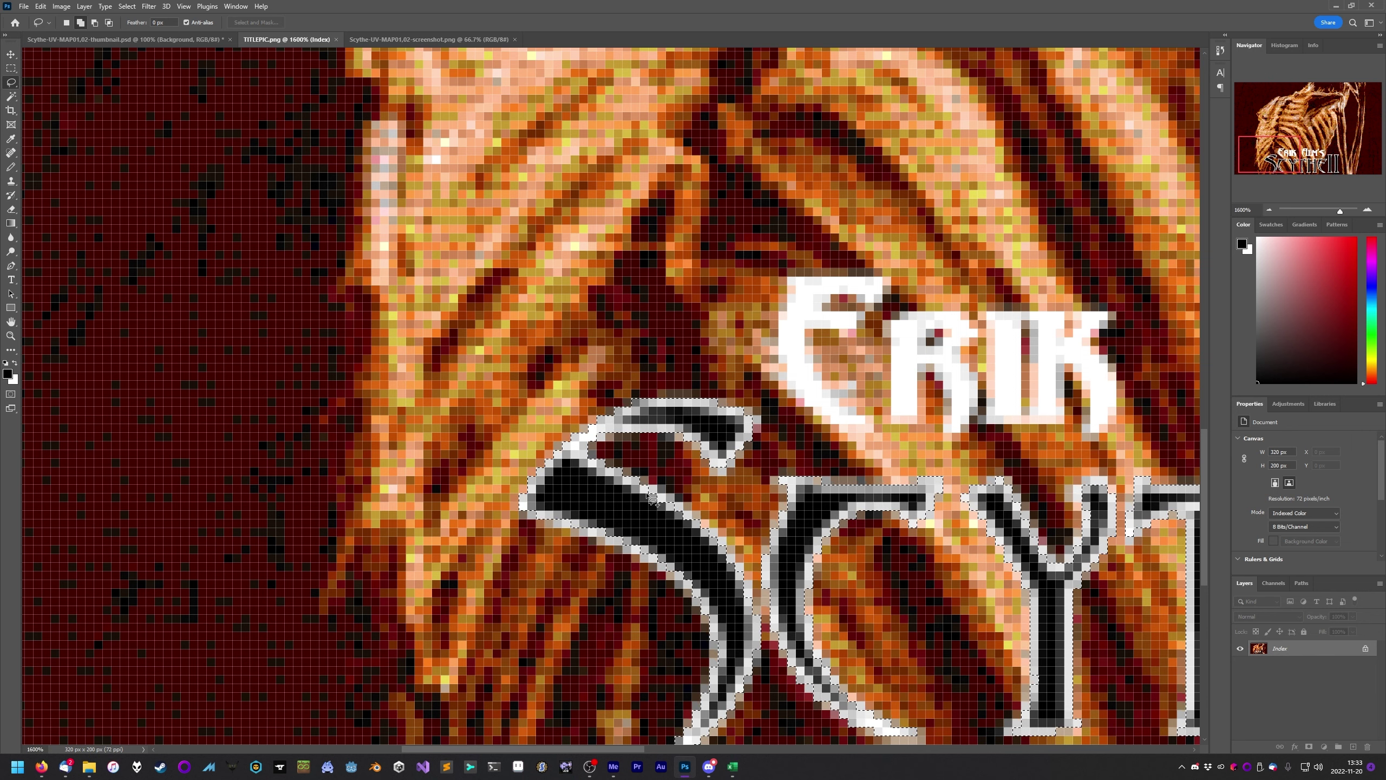
scroll(696, 705, "down", 3)
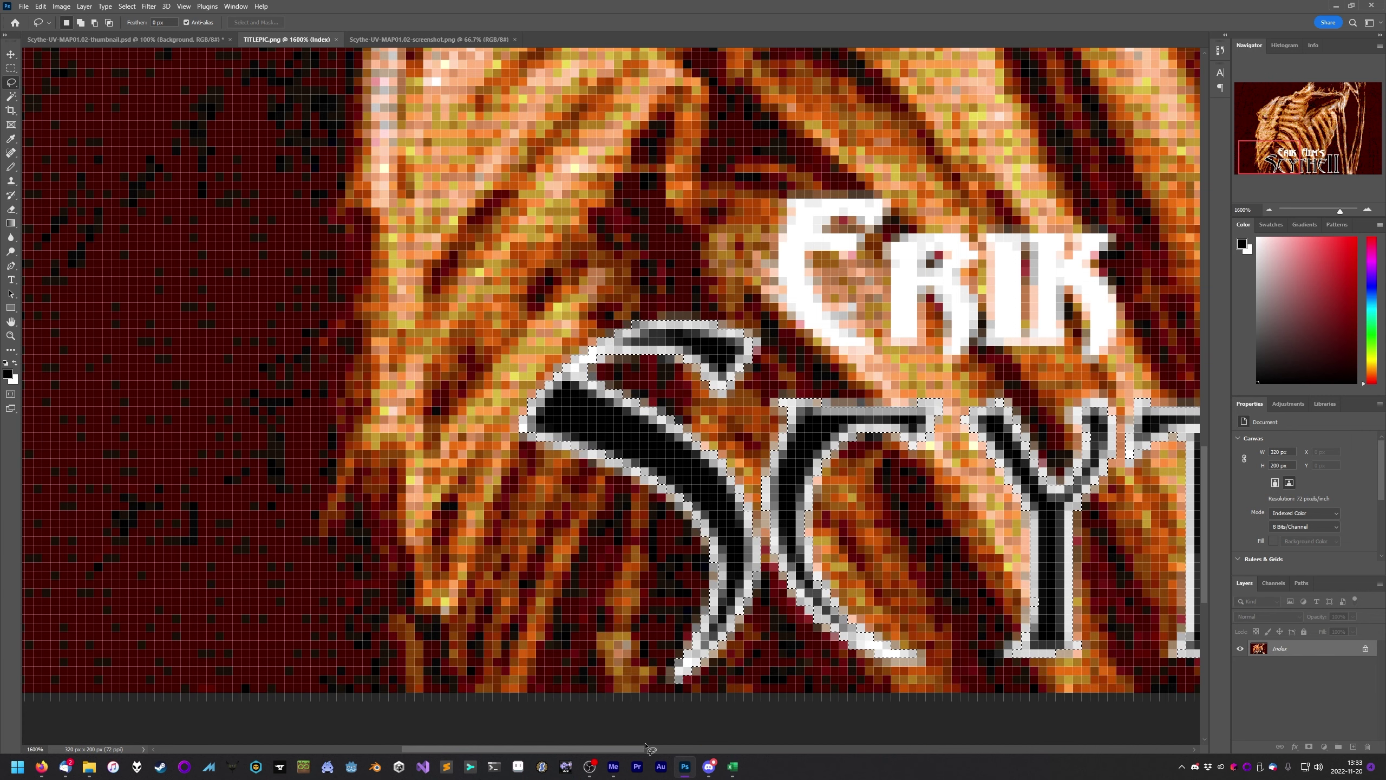
scroll(688, 754, "right", 5)
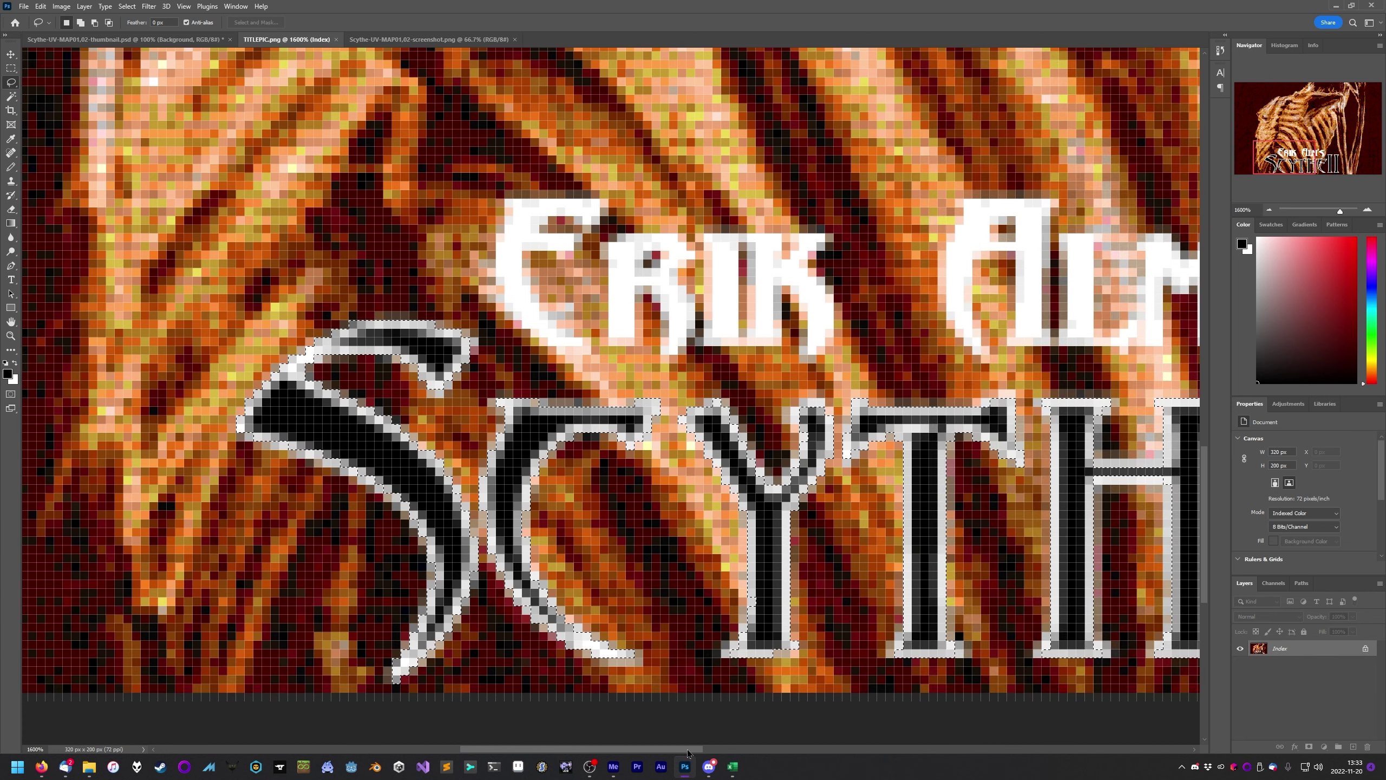
Add missed letter edges to the selection and touch up its outline
key("h")
left_click(541, 620)
key("shift")
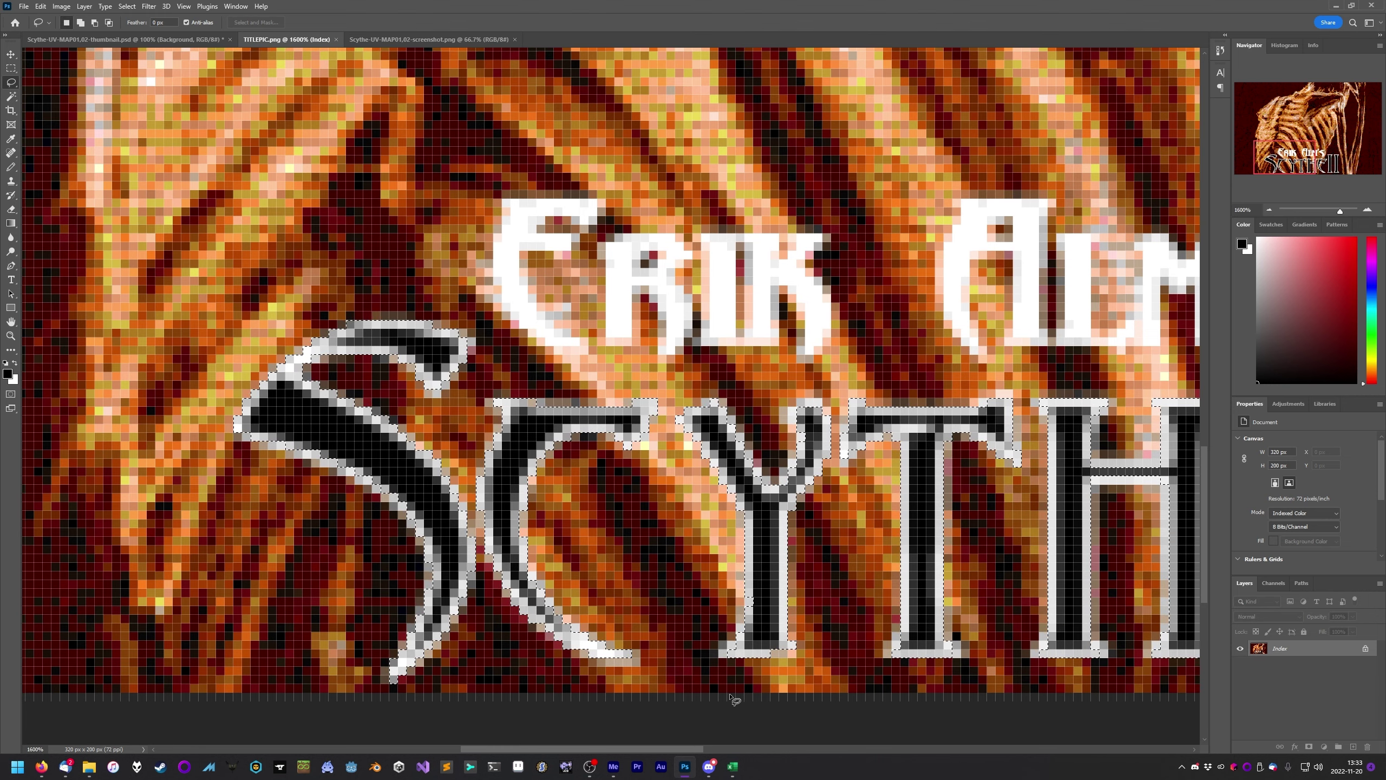
key("shift")
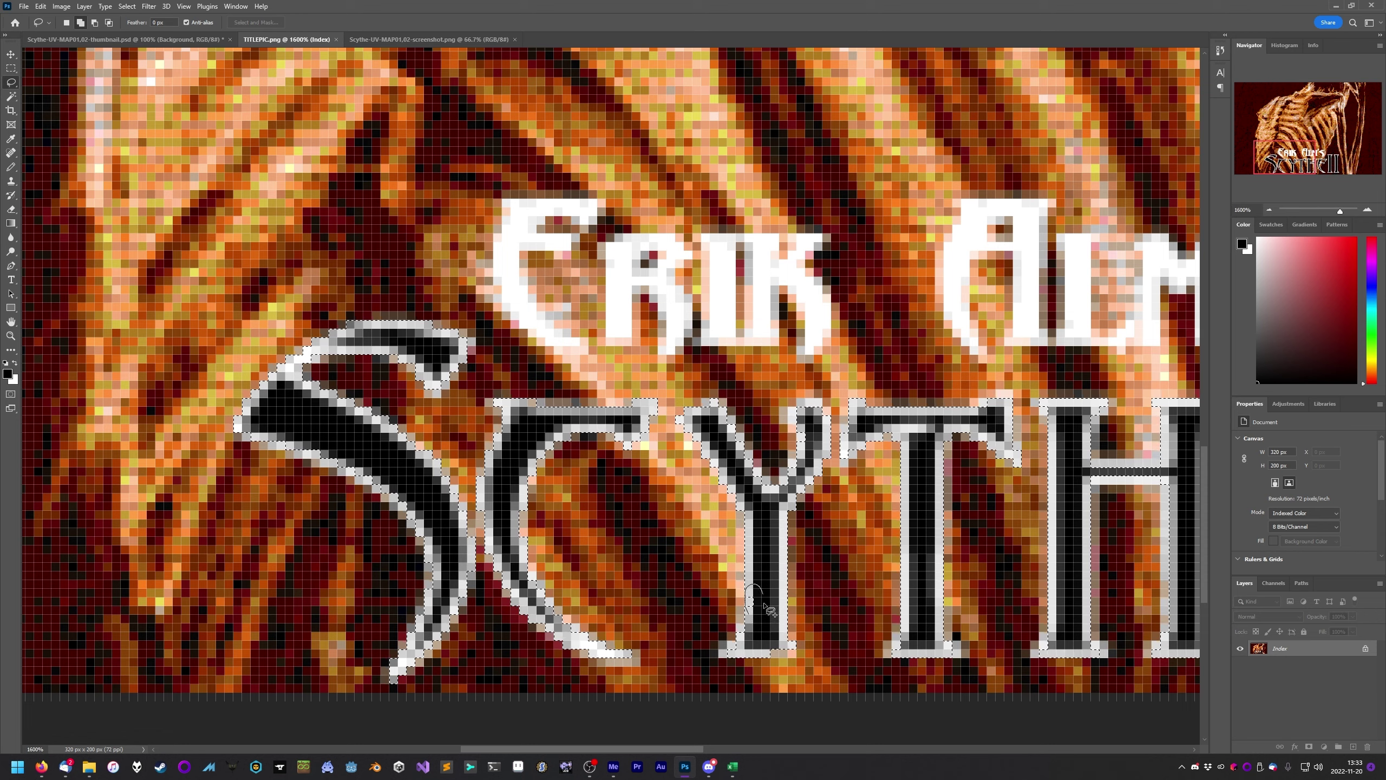
key("h")
left_click_drag(769, 614, 769, 614)
key("h")
left_click_drag(826, 425, 811, 418)
key("shift")
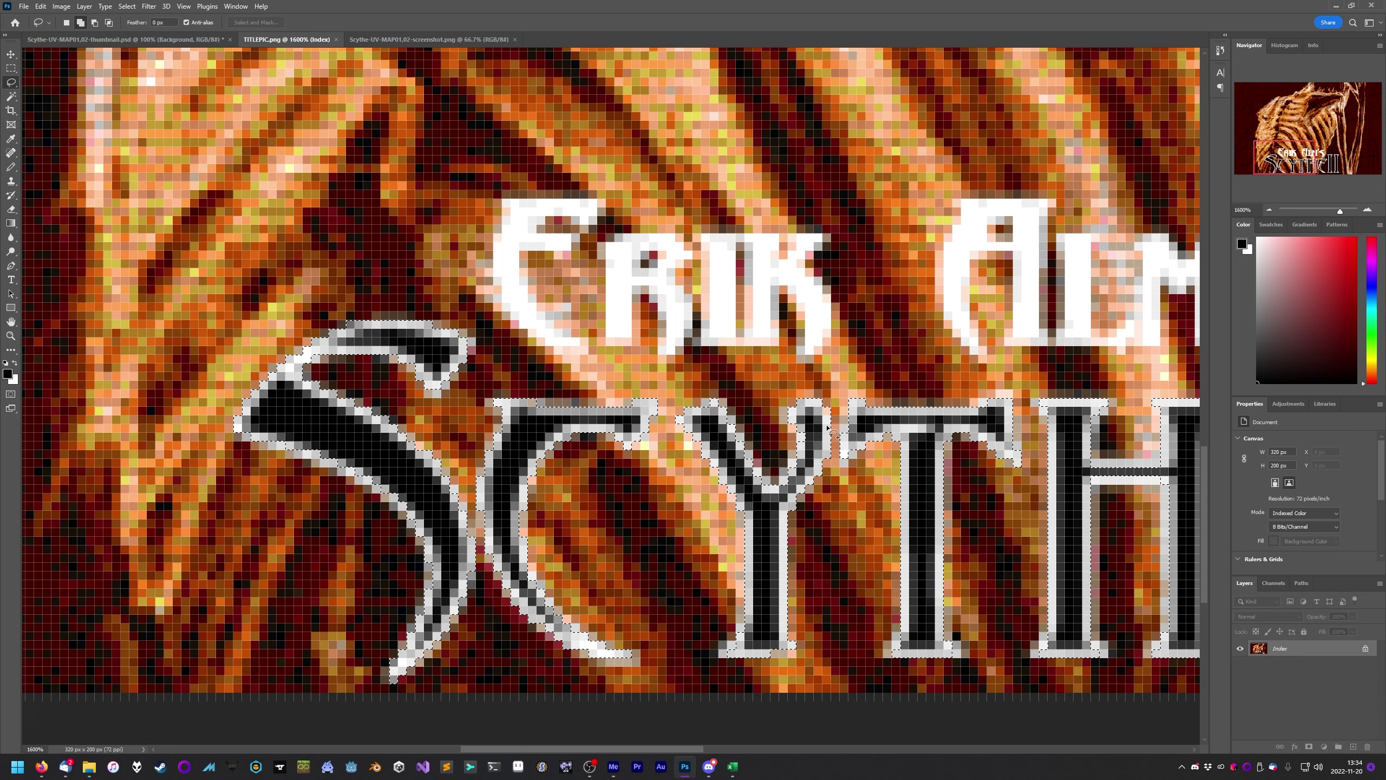
key("h")
left_click_drag(833, 432, 830, 418)
key("alt")
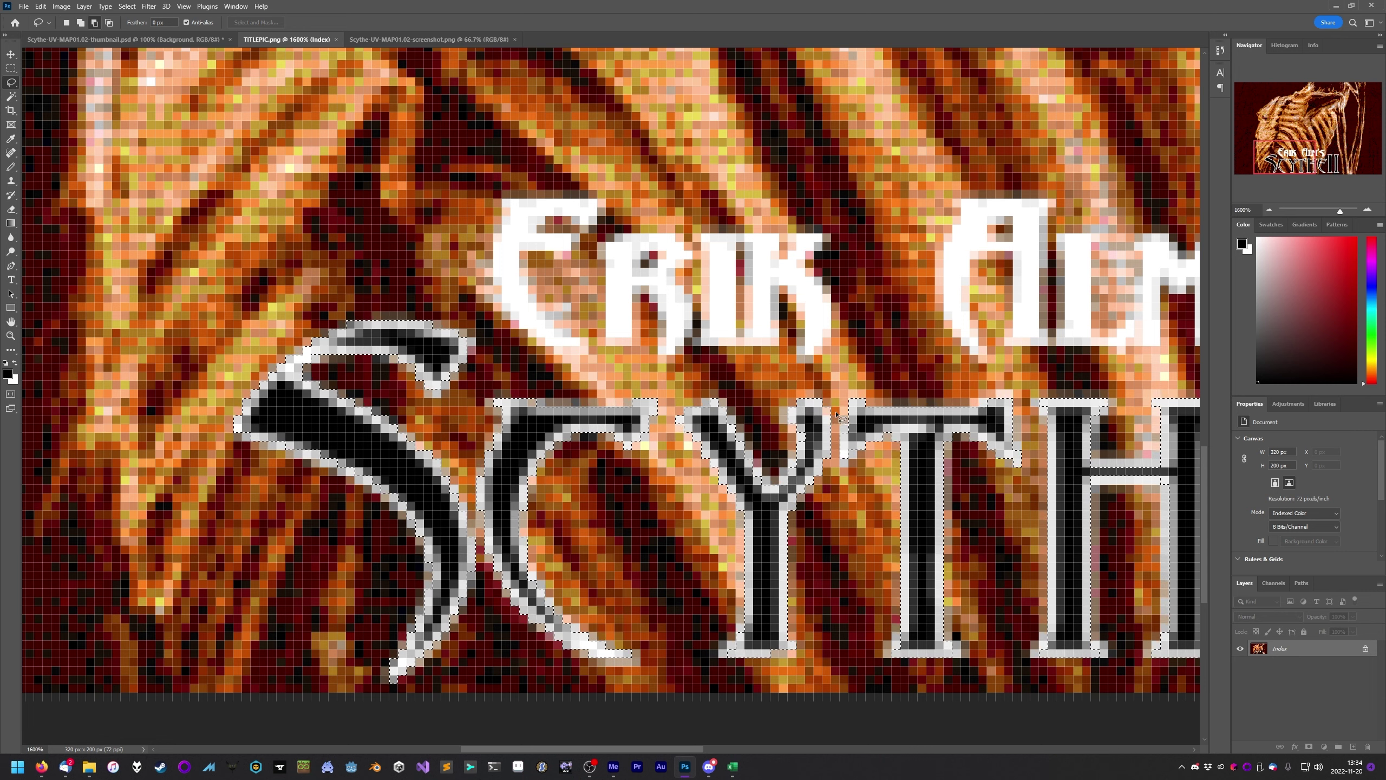
key("alt")
Paste the Scythe II logo into the thumbnail and scale it to 500% width and height
key("ctrl+shift+Tab")
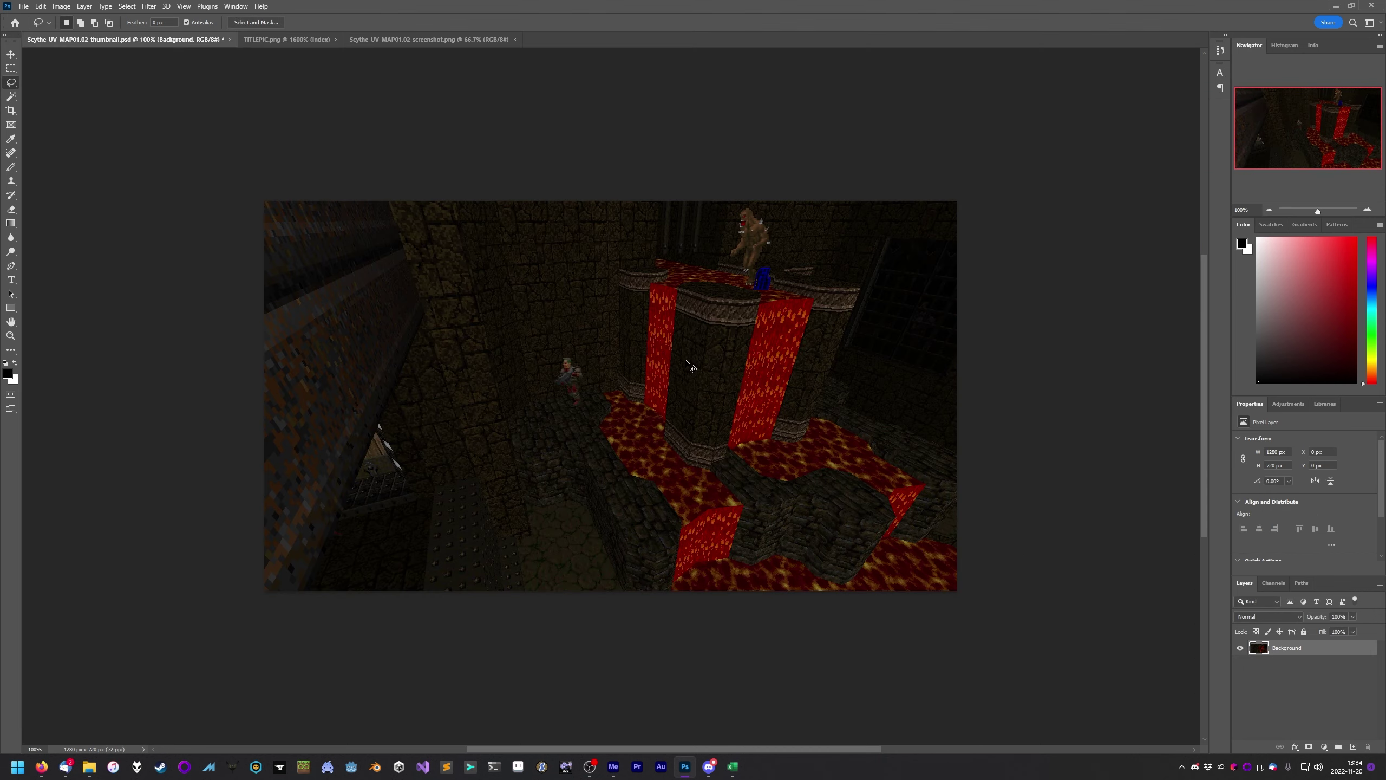
key("ctrl+v")
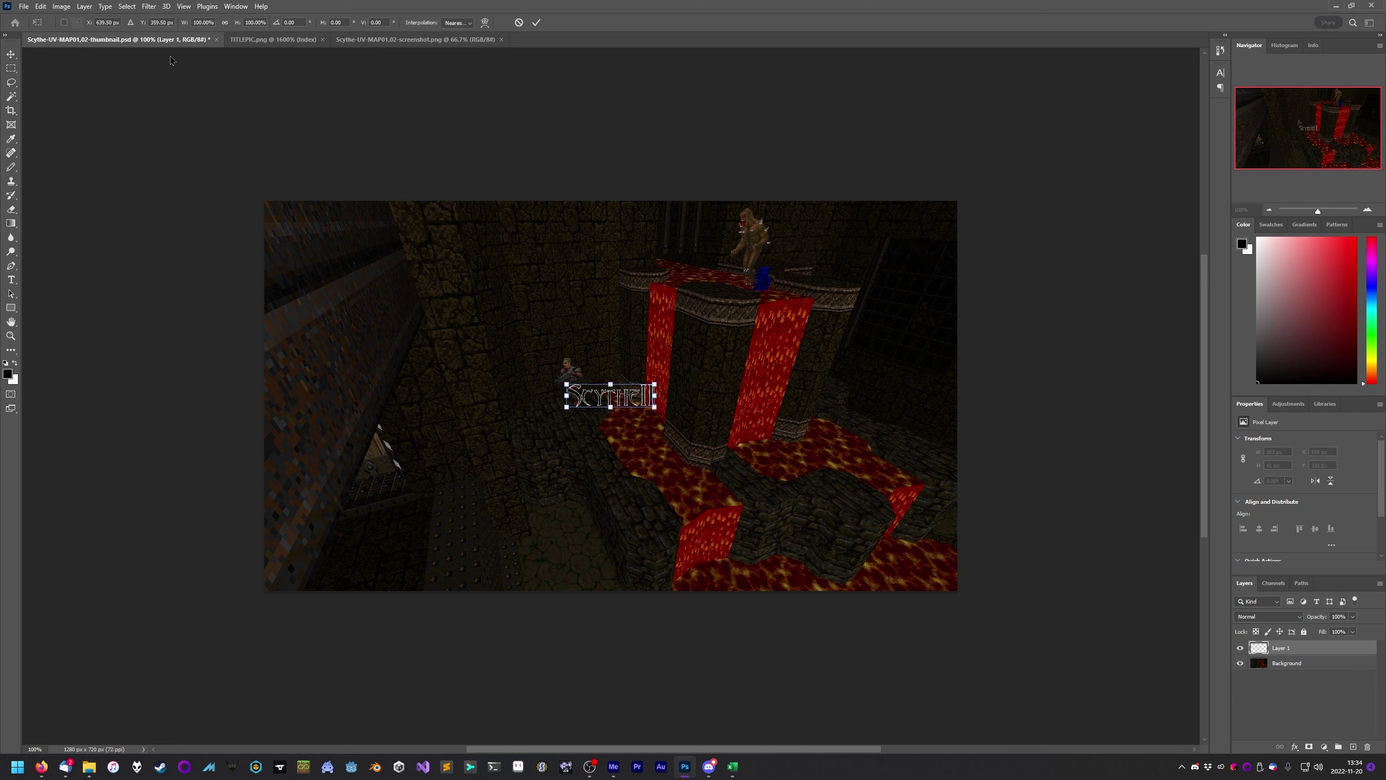
left_click(201, 23)
type("500")
key("Tab")
type("500")
key("Return")
key("Return")
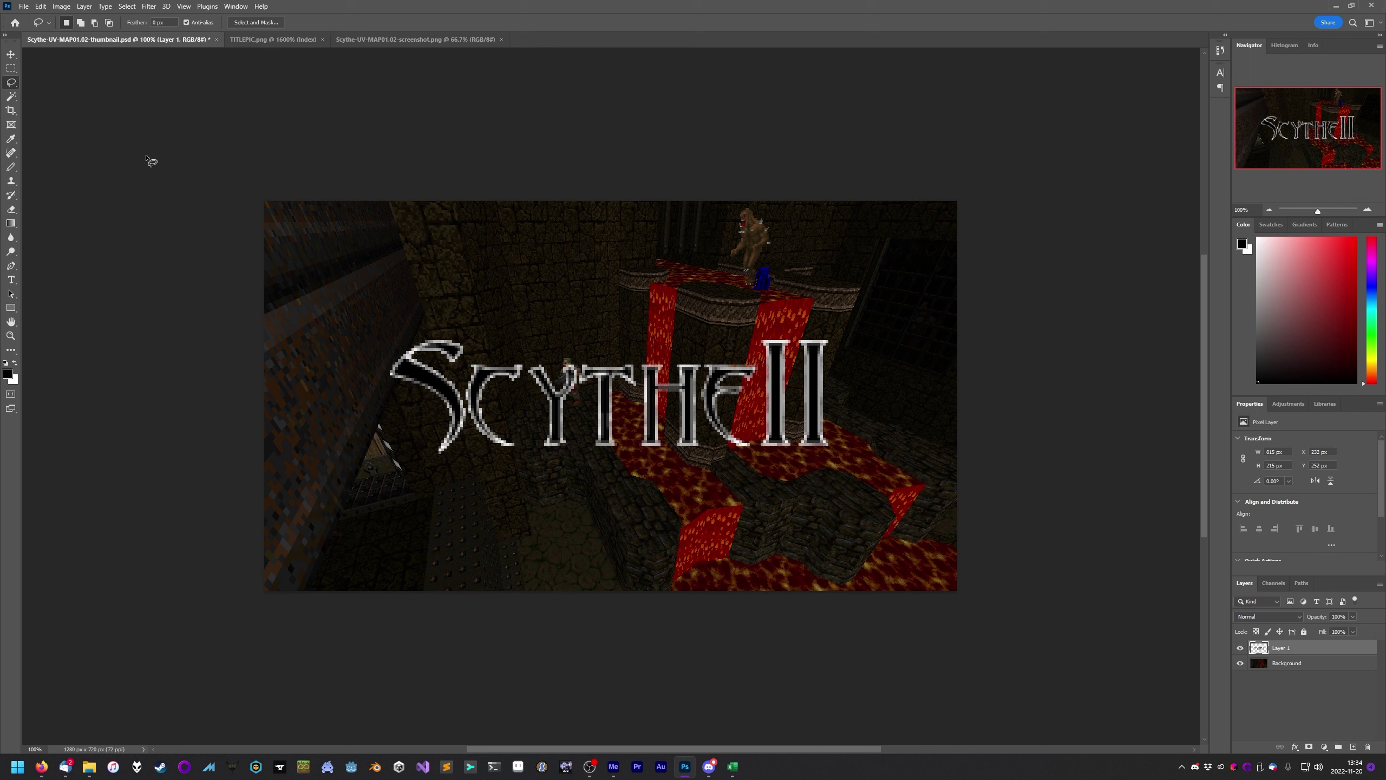
Drag the enlarged logo to the screenshot's top-left area
left_click(11, 54)
left_click_drag(581, 402, 476, 282)
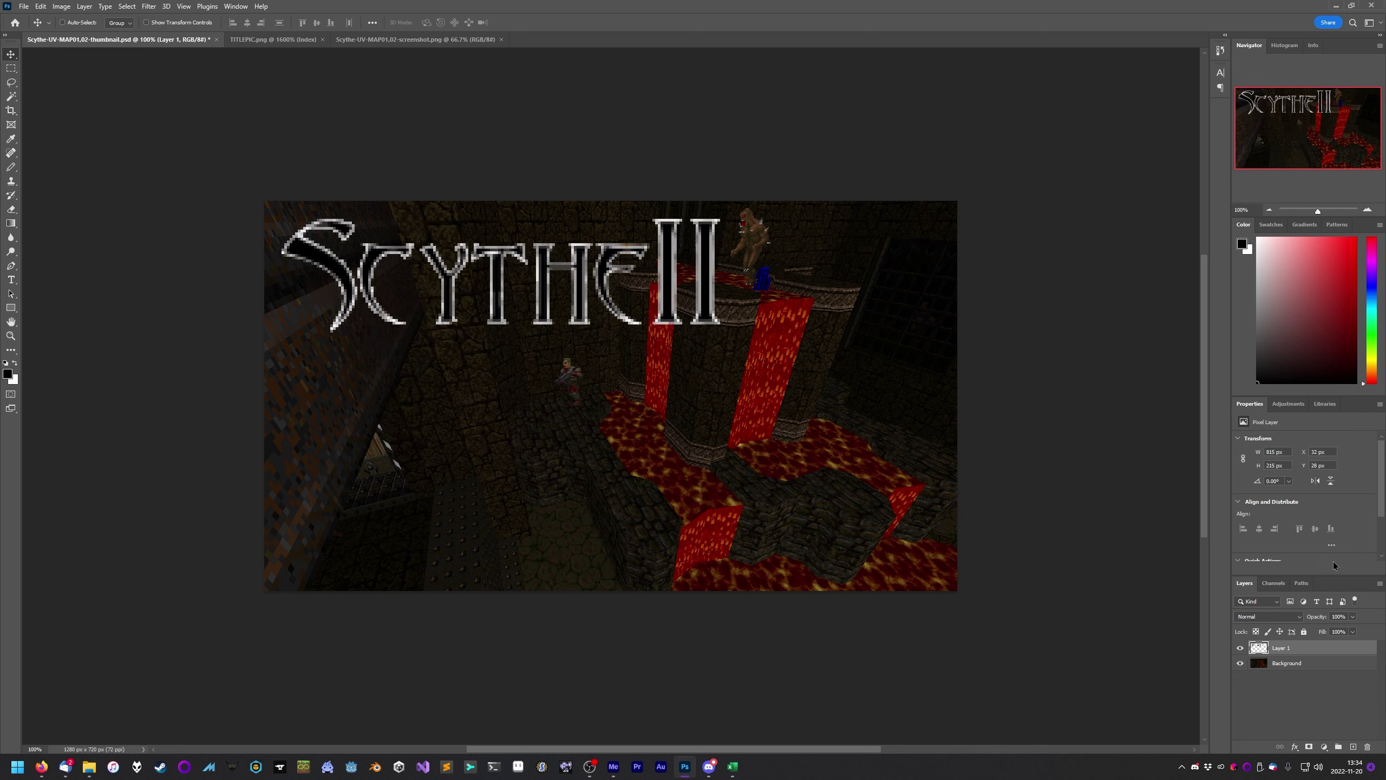
right_click(1293, 649)
Add an Inner Glow to the logo: Normal blend mode, 100% opacity, 5 px size, tightened choke
left_click(1293, 187)
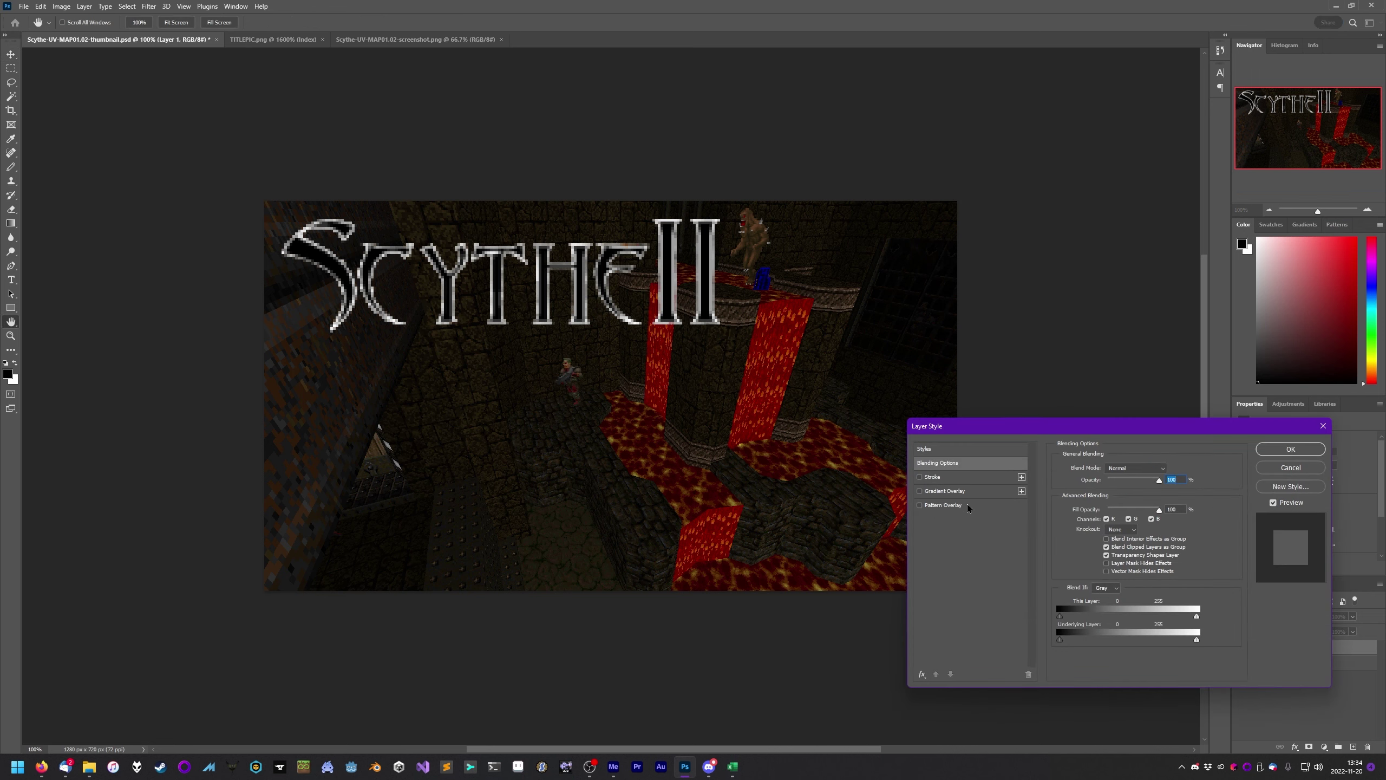
left_click(922, 674)
left_click(946, 588)
left_click(1134, 473)
left_click(1108, 573)
left_click(1125, 468)
left_click(1114, 474)
left_click_drag(1116, 480, 1214, 498)
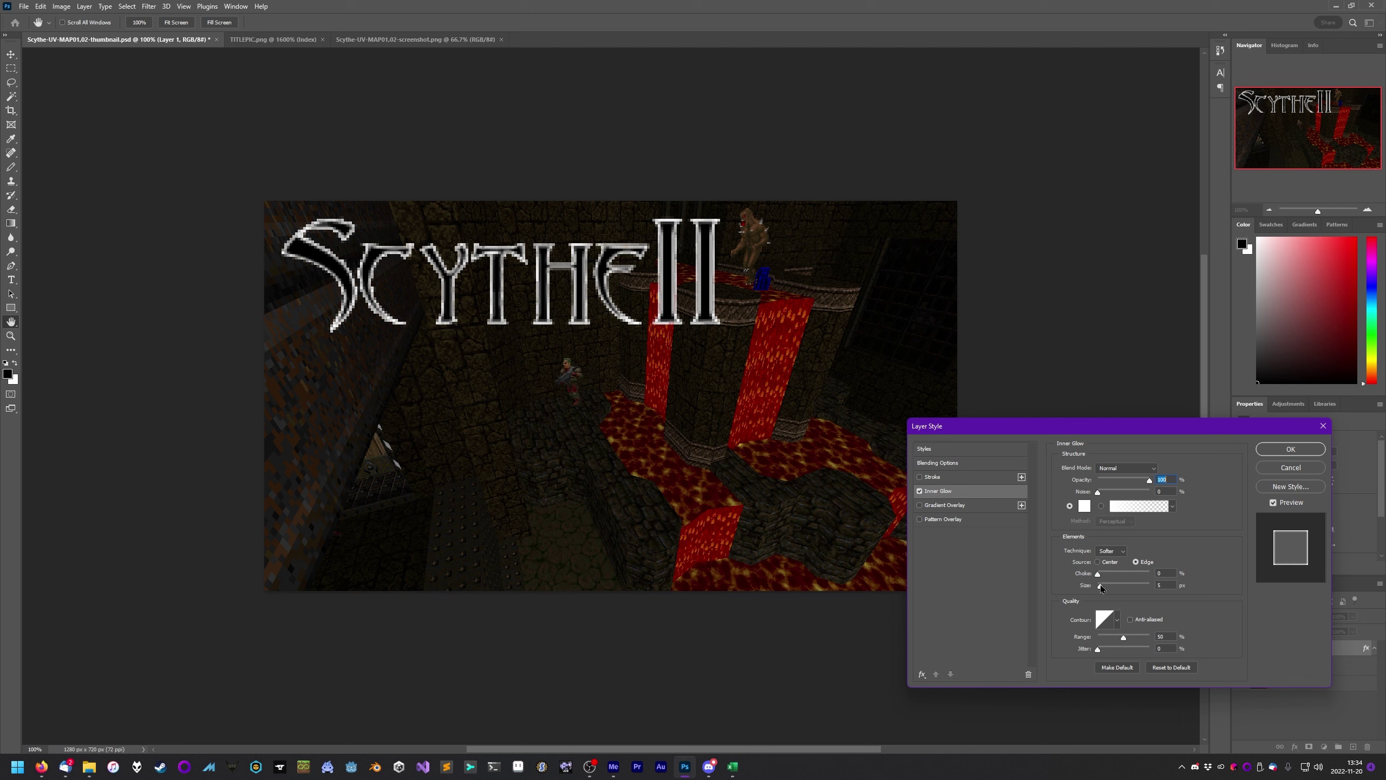
left_click_drag(1101, 587, 1100, 588)
double_click(1162, 586)
mouse_move(1097, 574)
left_mouse_down()
mouse_move(1123, 582)
mouse_move(1093, 587)
left_mouse_up()
Set the logo's white Stroke to 3 px, positioned Outside, and apply the layer style
left_click(1160, 572)
left_click(933, 478)
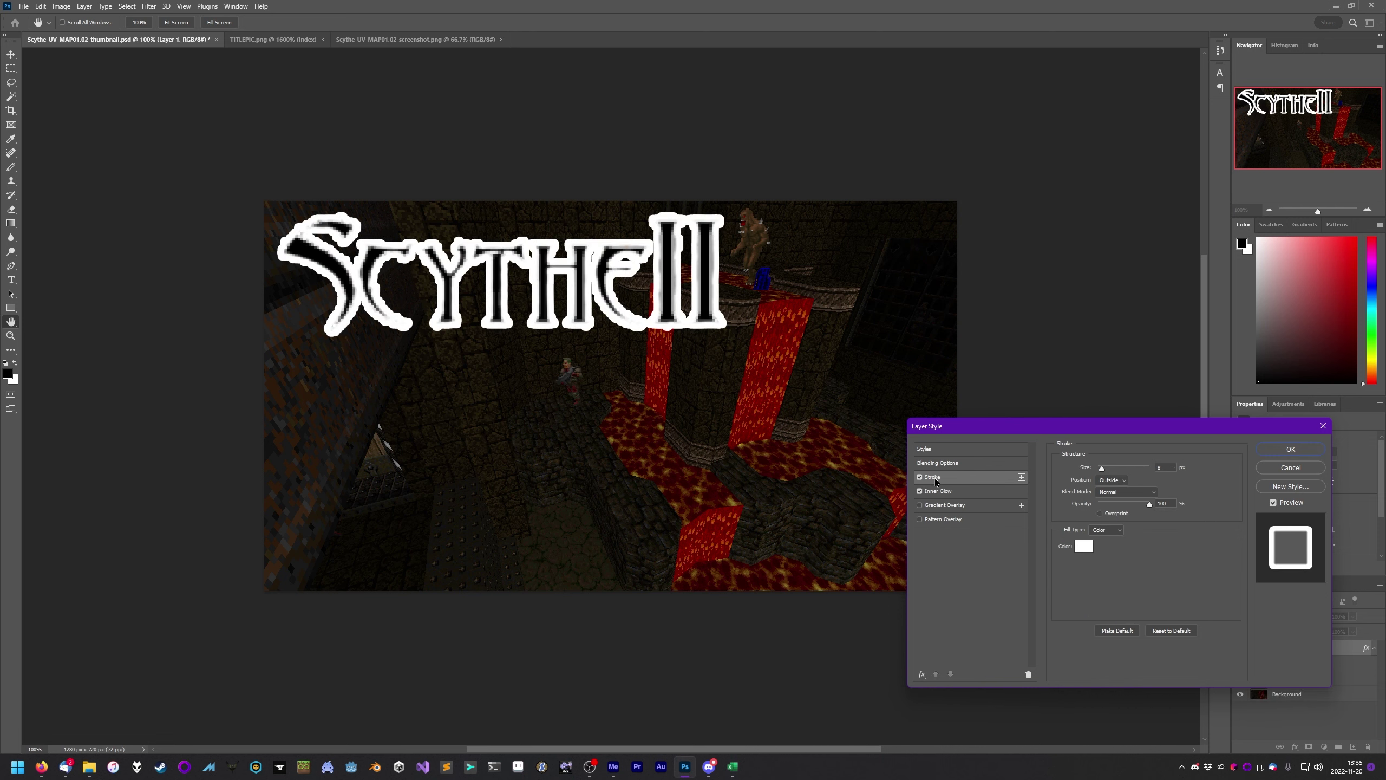
left_click(1164, 468)
key("Down")
key("Down")
key("Down")
key("Down")
key("Down")
key("Down")
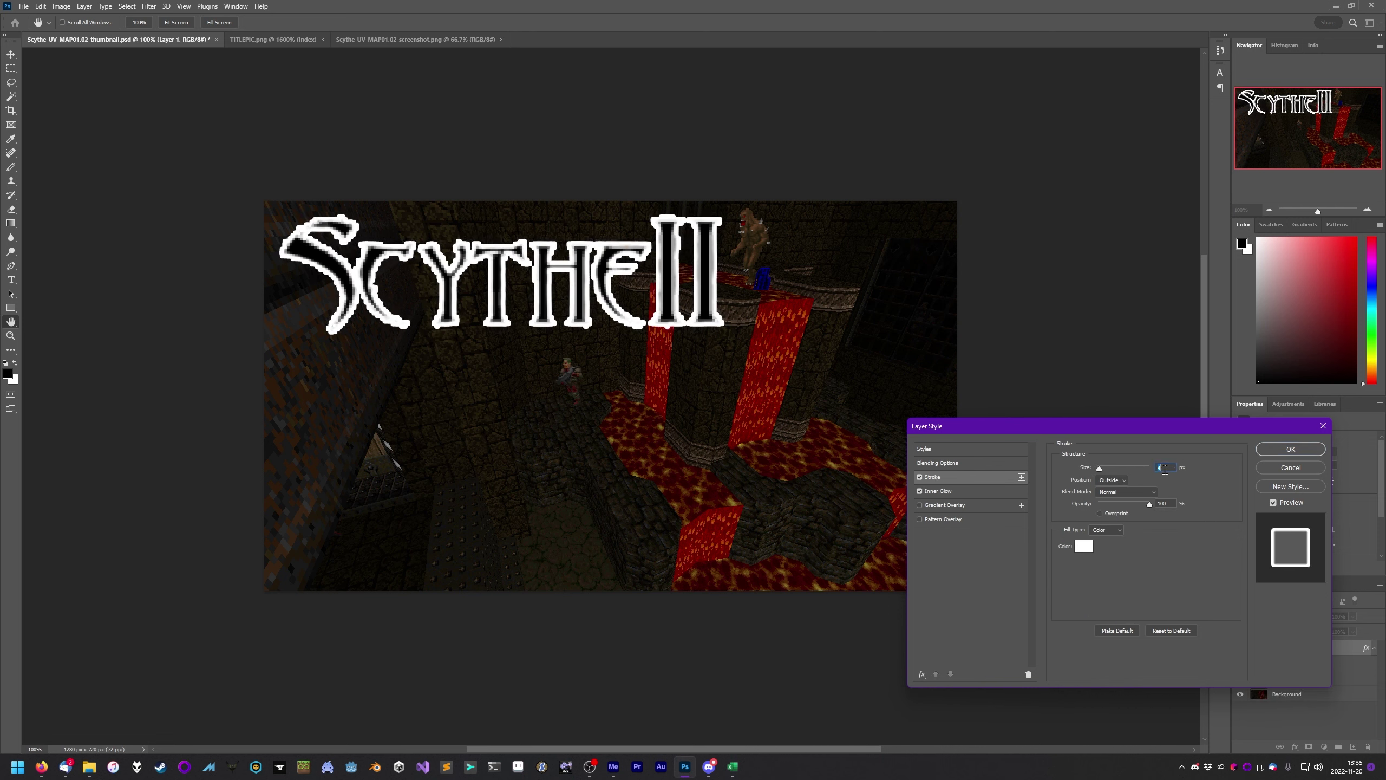
key("Down")
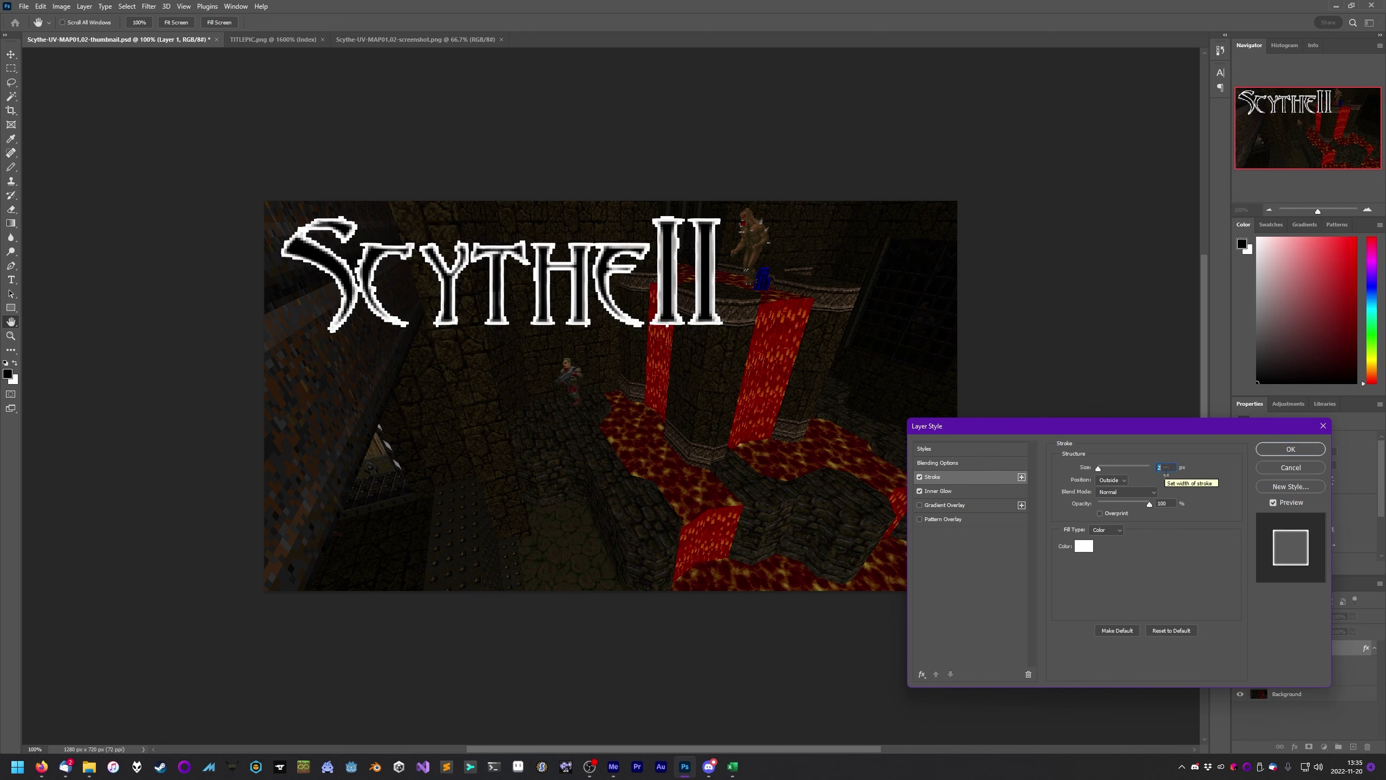
key("Up")
key("Up")
key("Up")
key("Down")
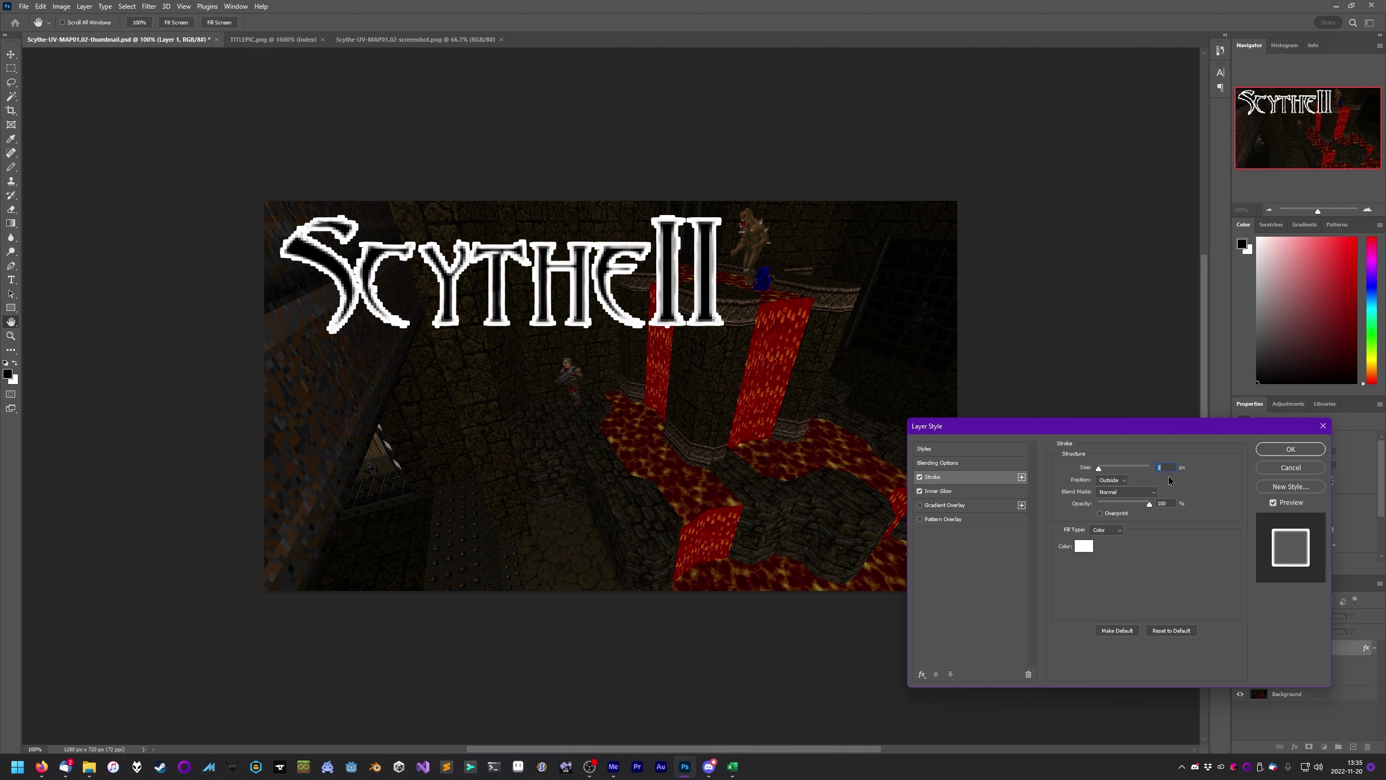
left_click(1123, 480)
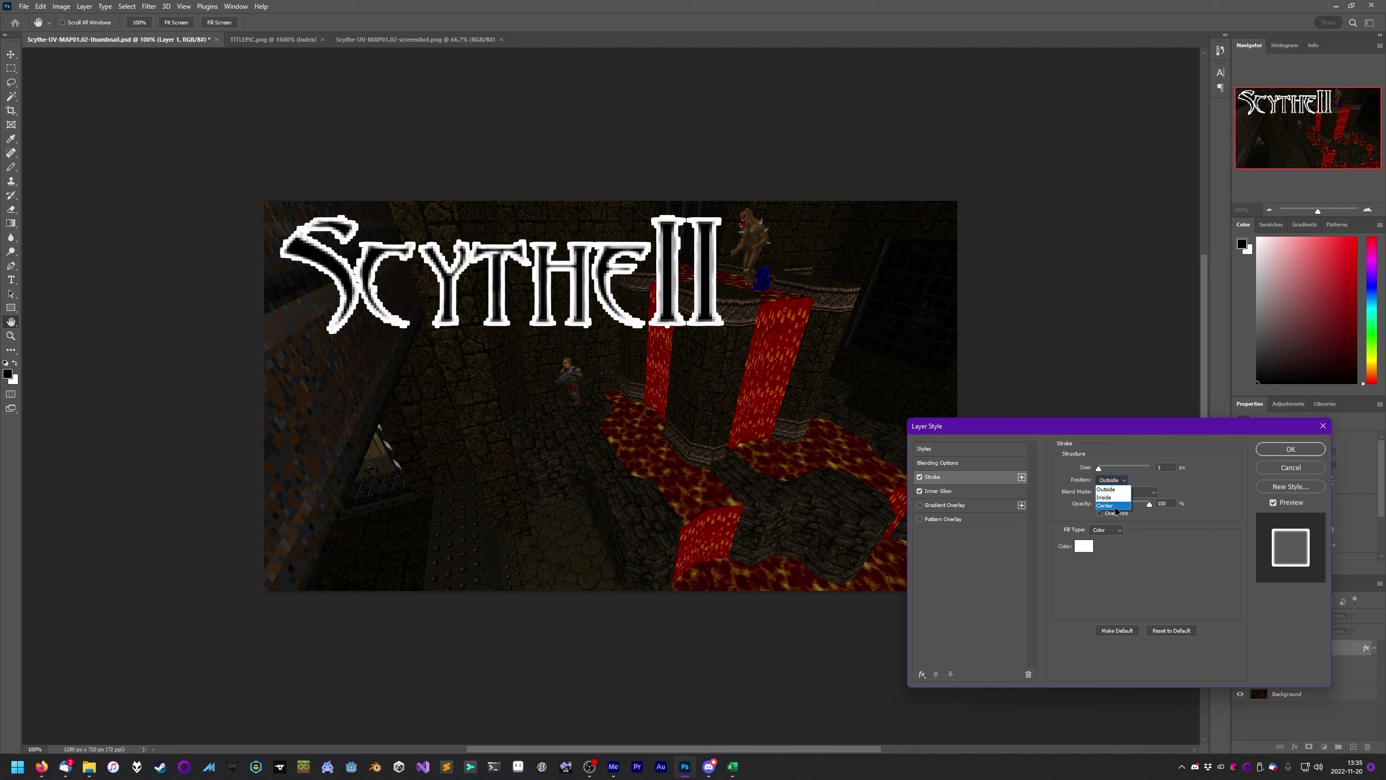
left_click(1115, 506)
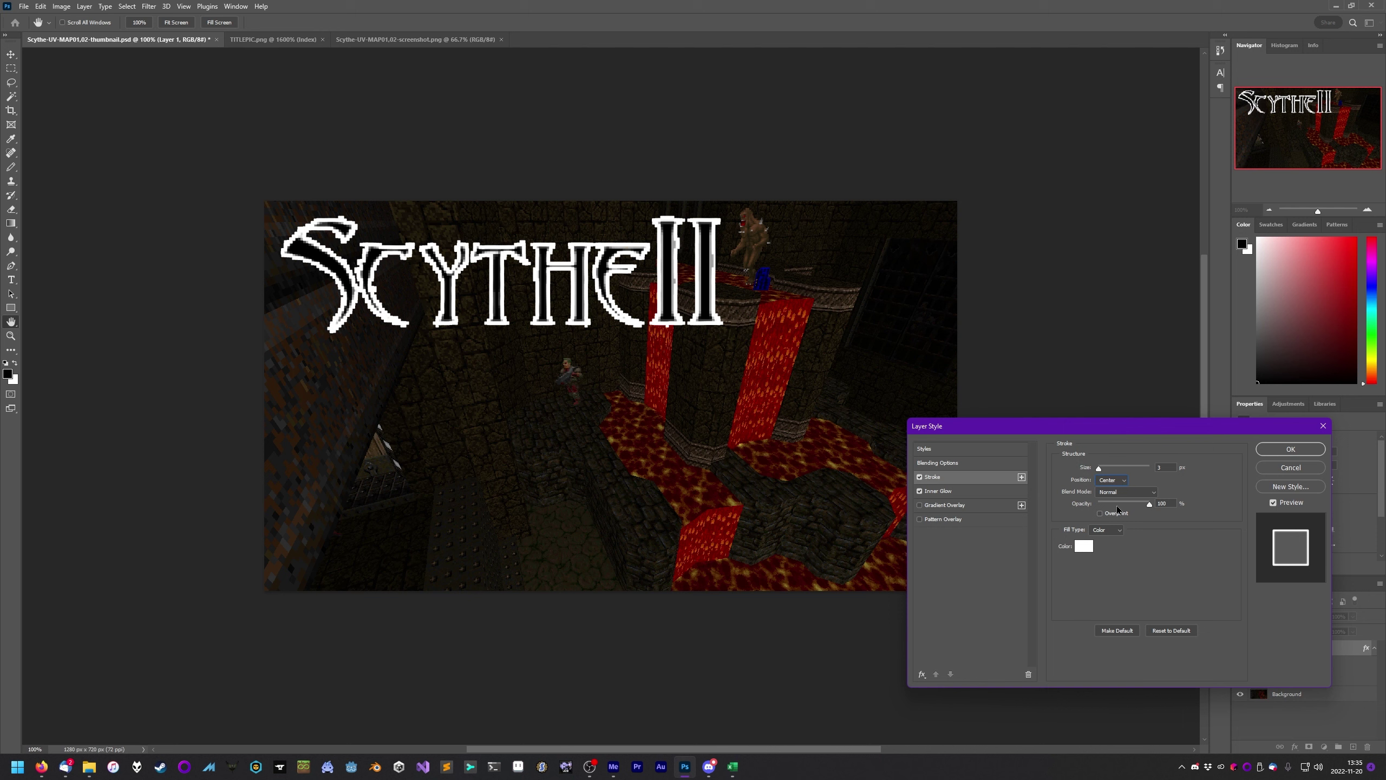
left_click(1123, 479)
left_click(1119, 493)
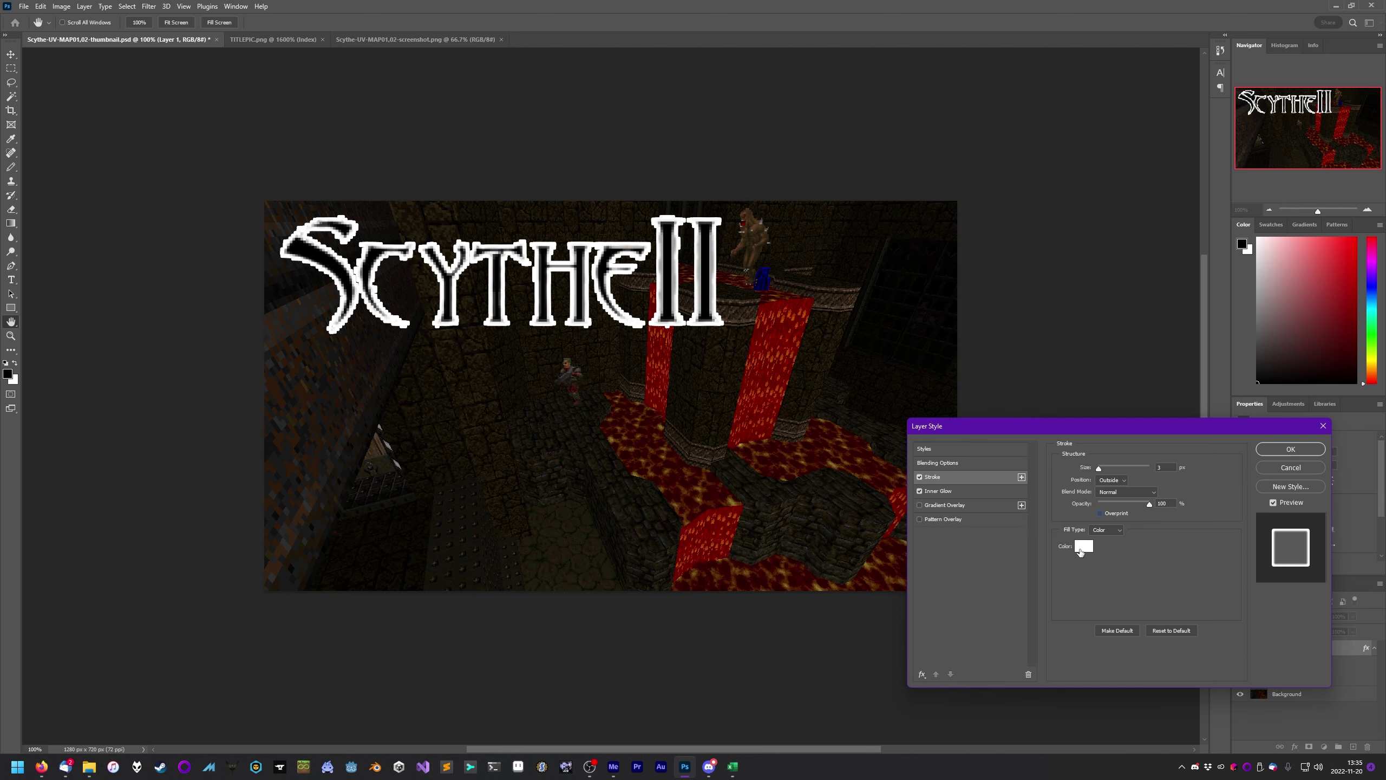
left_click(1316, 455)
Pick the Move tool and zoom in on the logo to inspect the outline
key("v")
left_click(1368, 212)
left_click(1369, 212)
left_click(1369, 212)
scroll(819, 127, "up", 3)
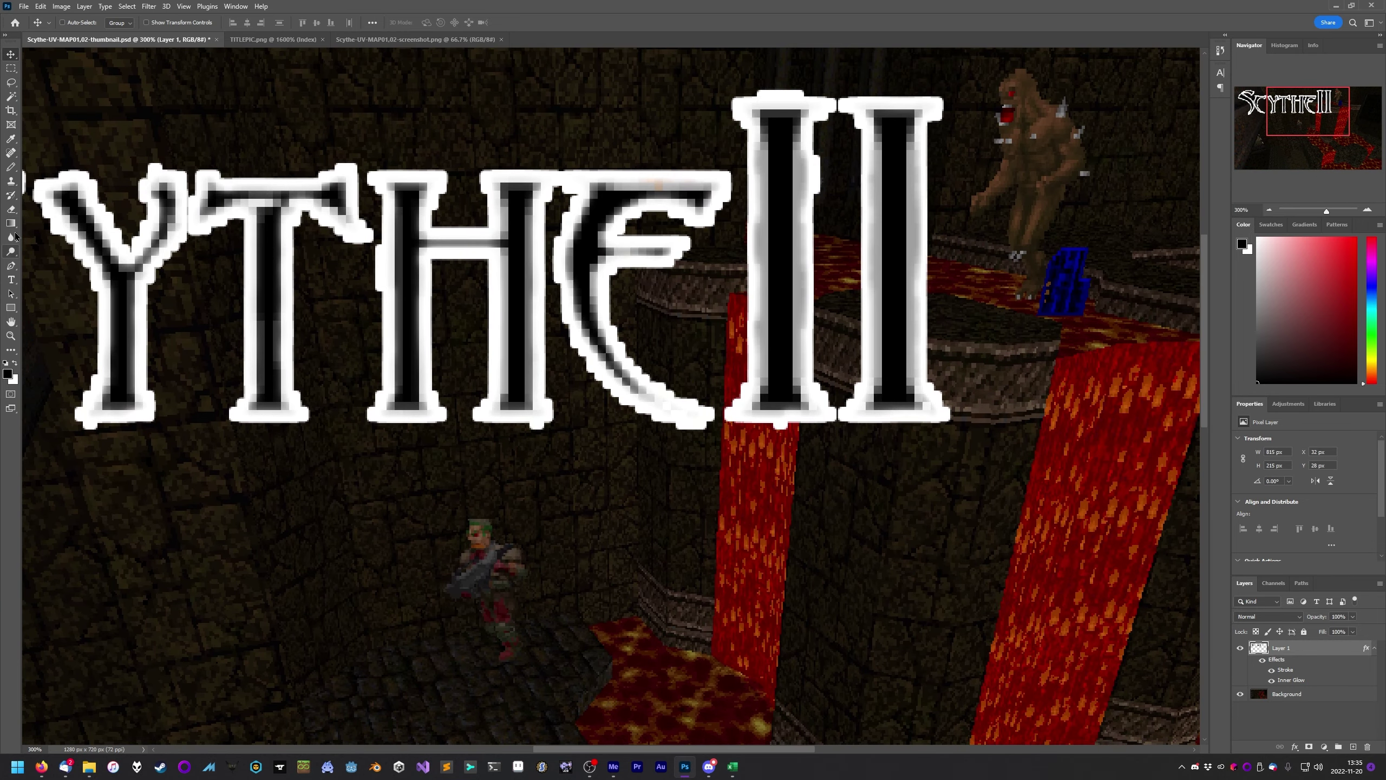
With the Eraser, remove the stray white stroke bumps around the logo's first 'I'
key("e")
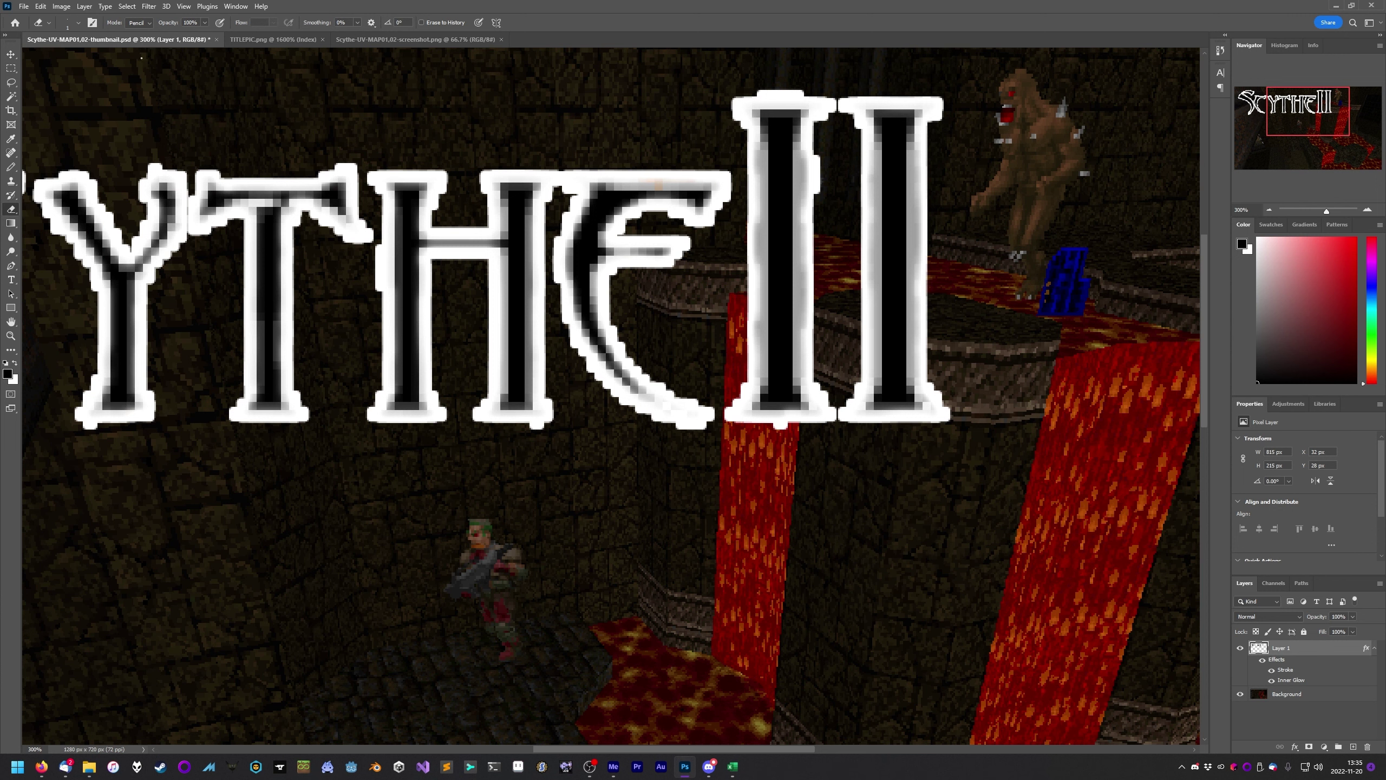
left_click(781, 424)
left_click_drag(819, 173, 818, 184)
left_click(1271, 670)
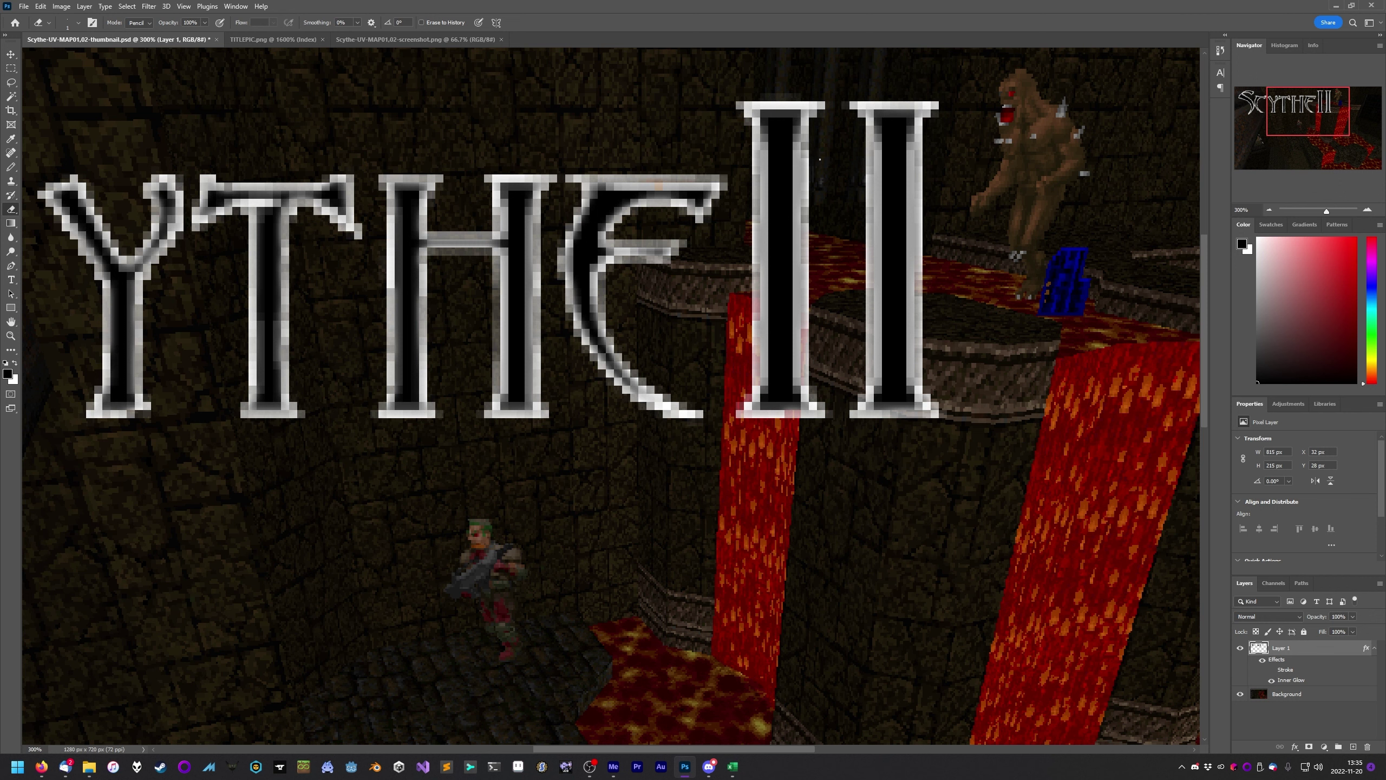
left_click_drag(810, 165, 809, 182)
key("ctrl+z")
left_click(1271, 670)
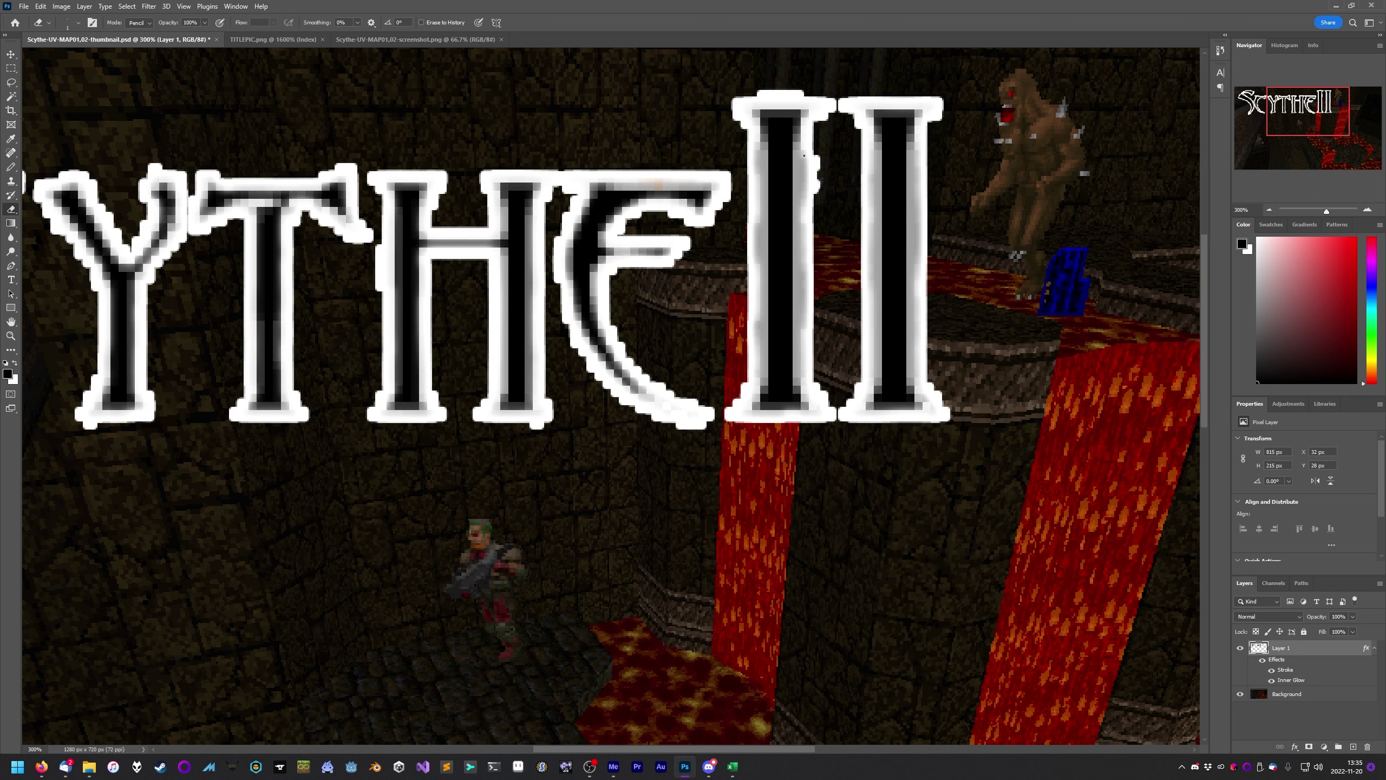
mouse_move(816, 183)
left_mouse_down()
mouse_move(816, 156)
mouse_move(816, 177)
left_mouse_up()
mouse_move(815, 184)
left_mouse_down()
mouse_move(816, 161)
mouse_move(813, 173)
left_mouse_up()
Zoom the thumbnail out to 100% and launch SLADE from the taskbar
mouse_move(637, 753)
left_mouse_down()
mouse_move(514, 751)
mouse_move(611, 751)
left_mouse_up()
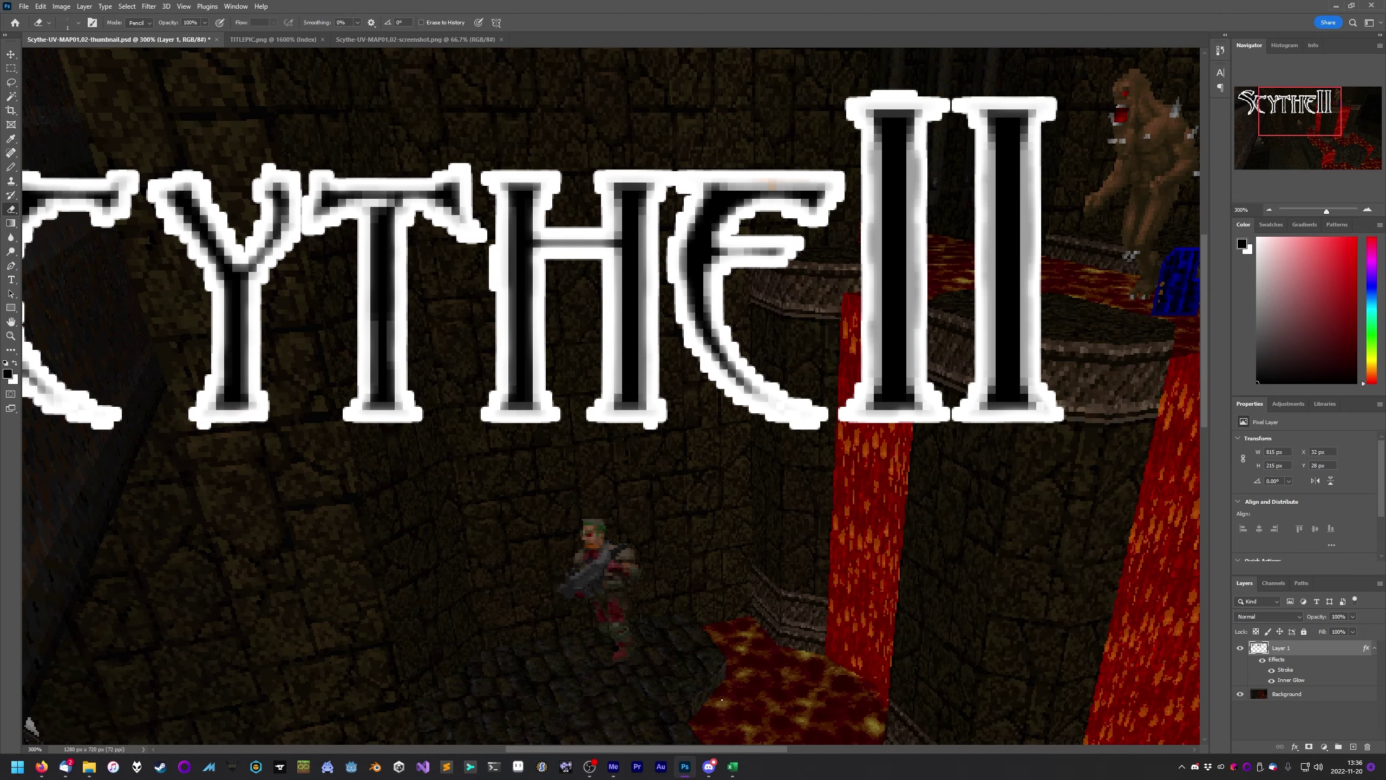
left_click(1269, 210)
left_click(1269, 210)
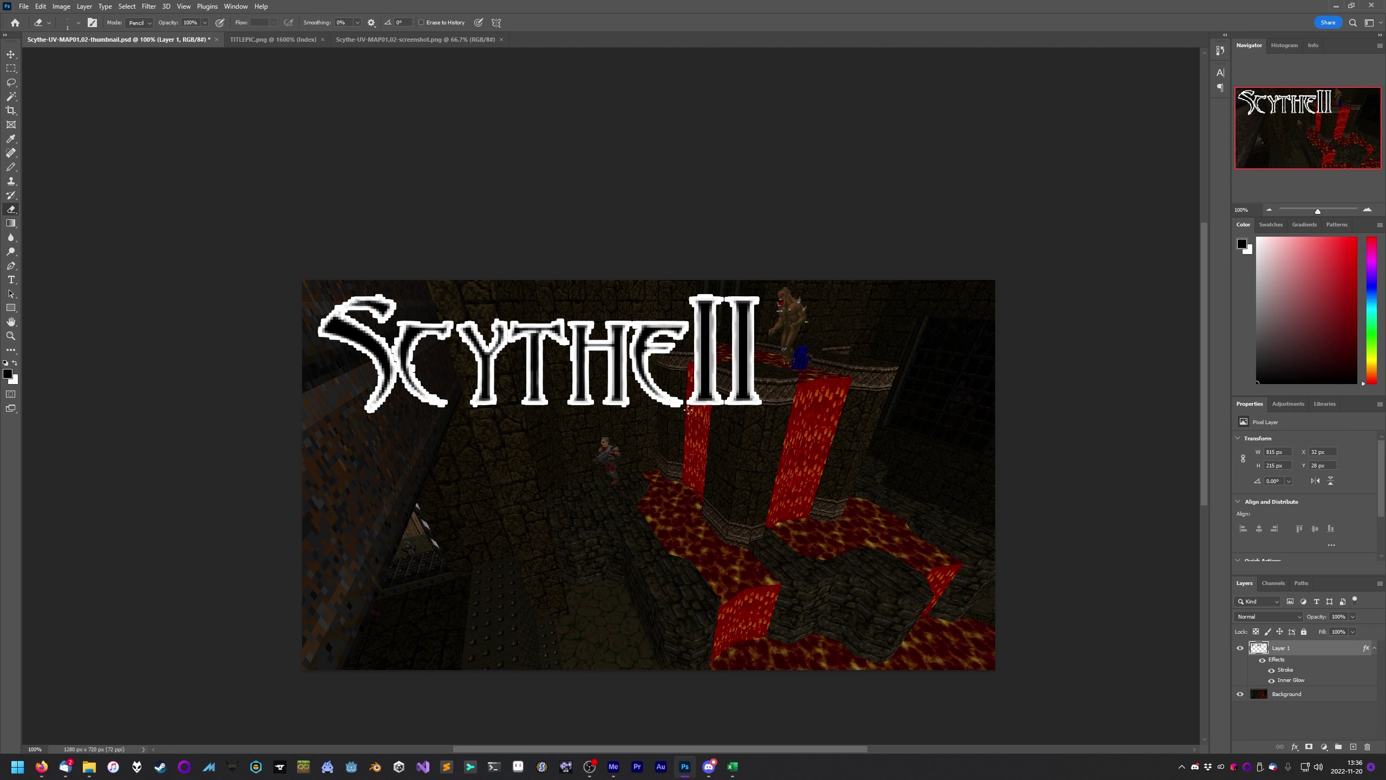
left_click(542, 767)
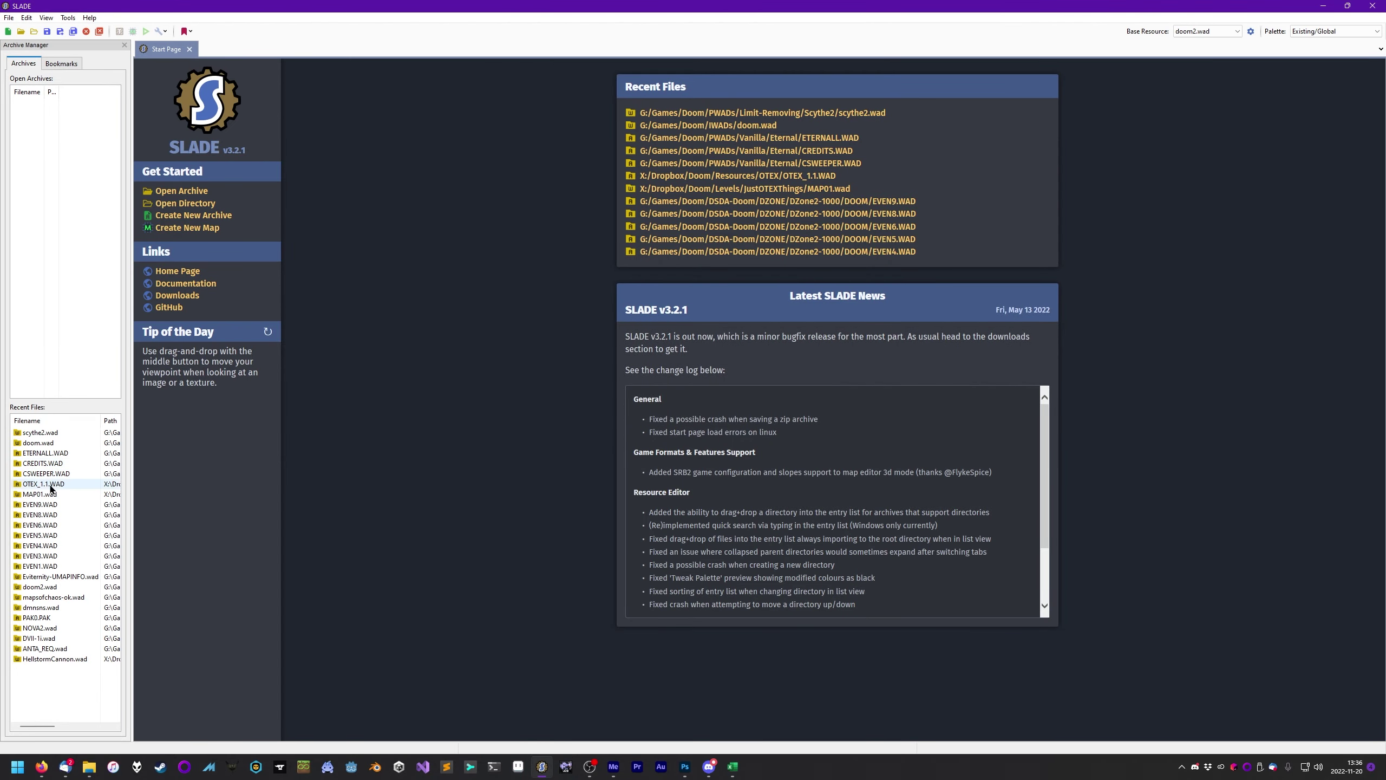
Open DVII-1i.wad to preview its M_DOOM logo graphic, then close it and quit SLADE
double_click(45, 639)
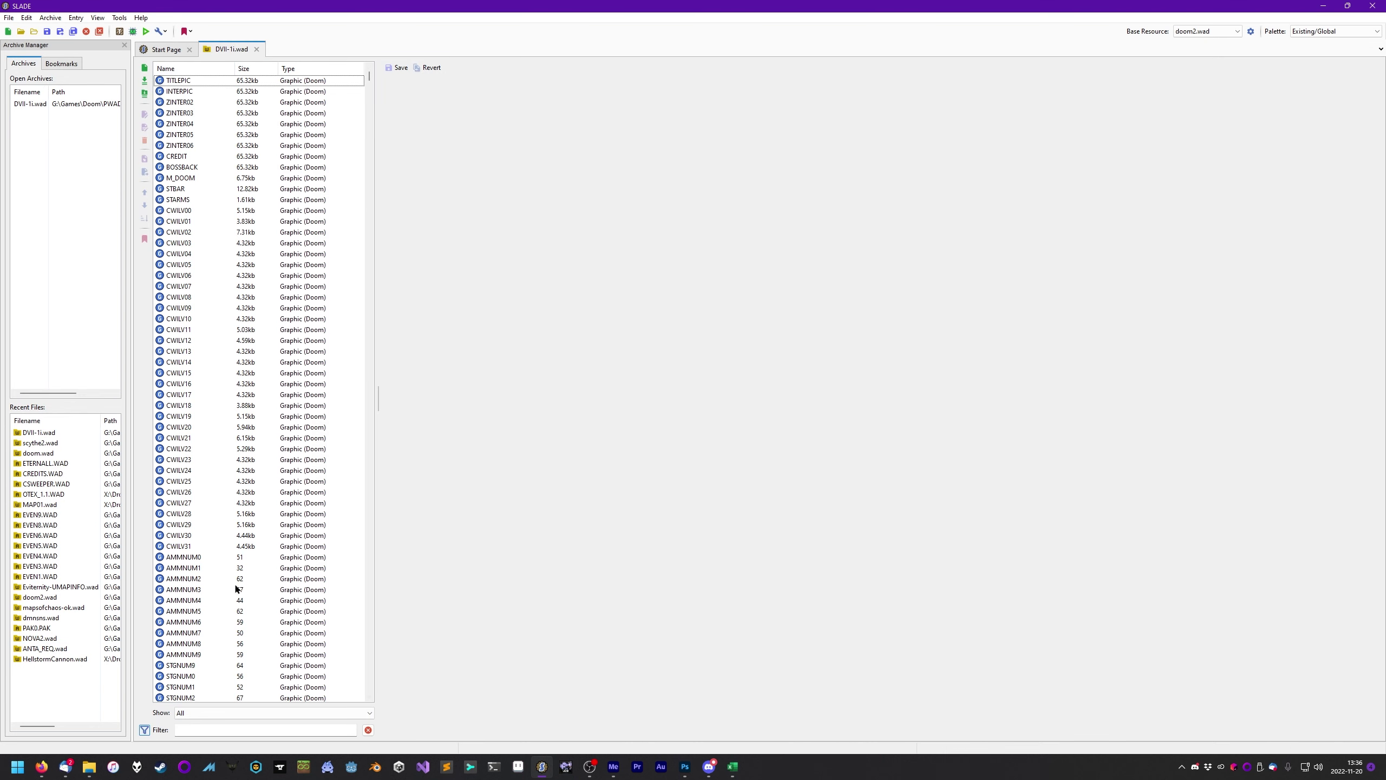
left_click(188, 178)
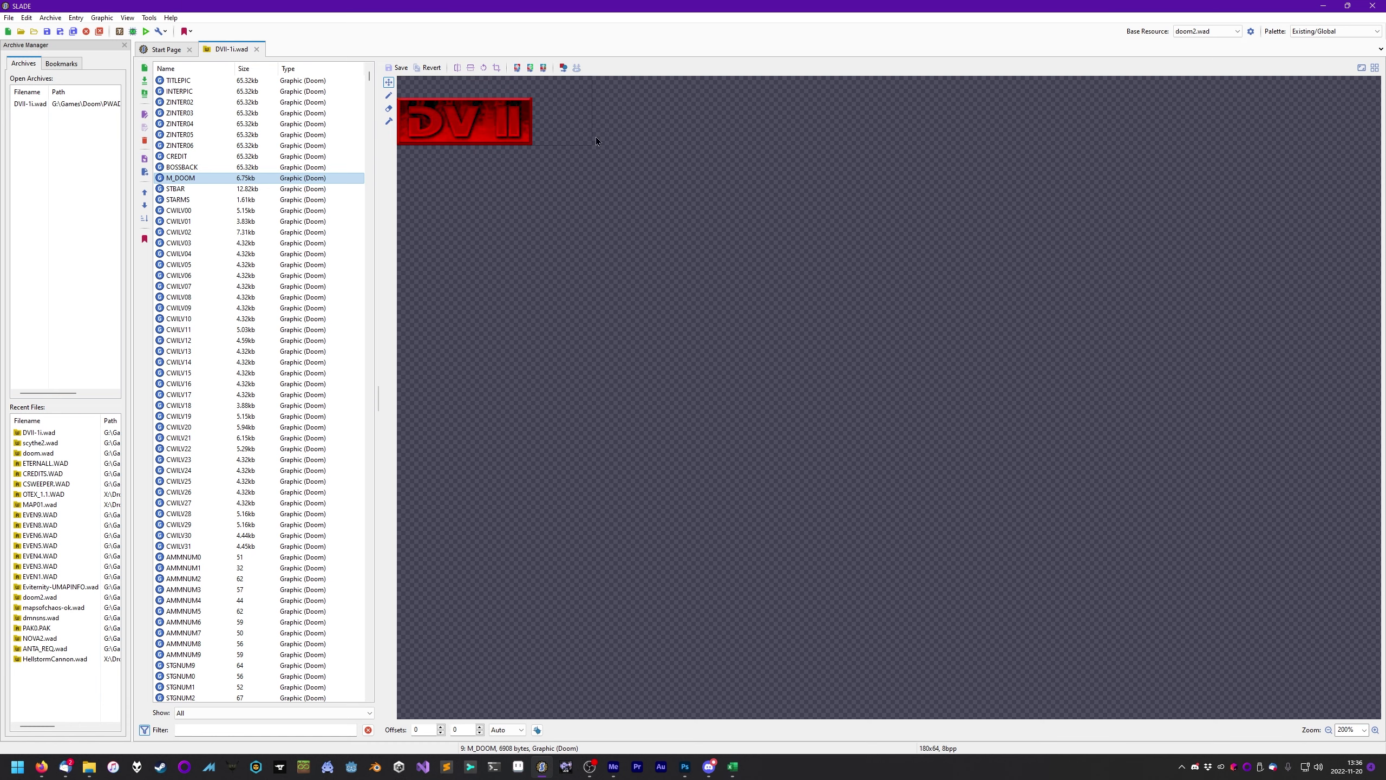
left_click(256, 49)
key("alt+F4")
left_click(718, 378)
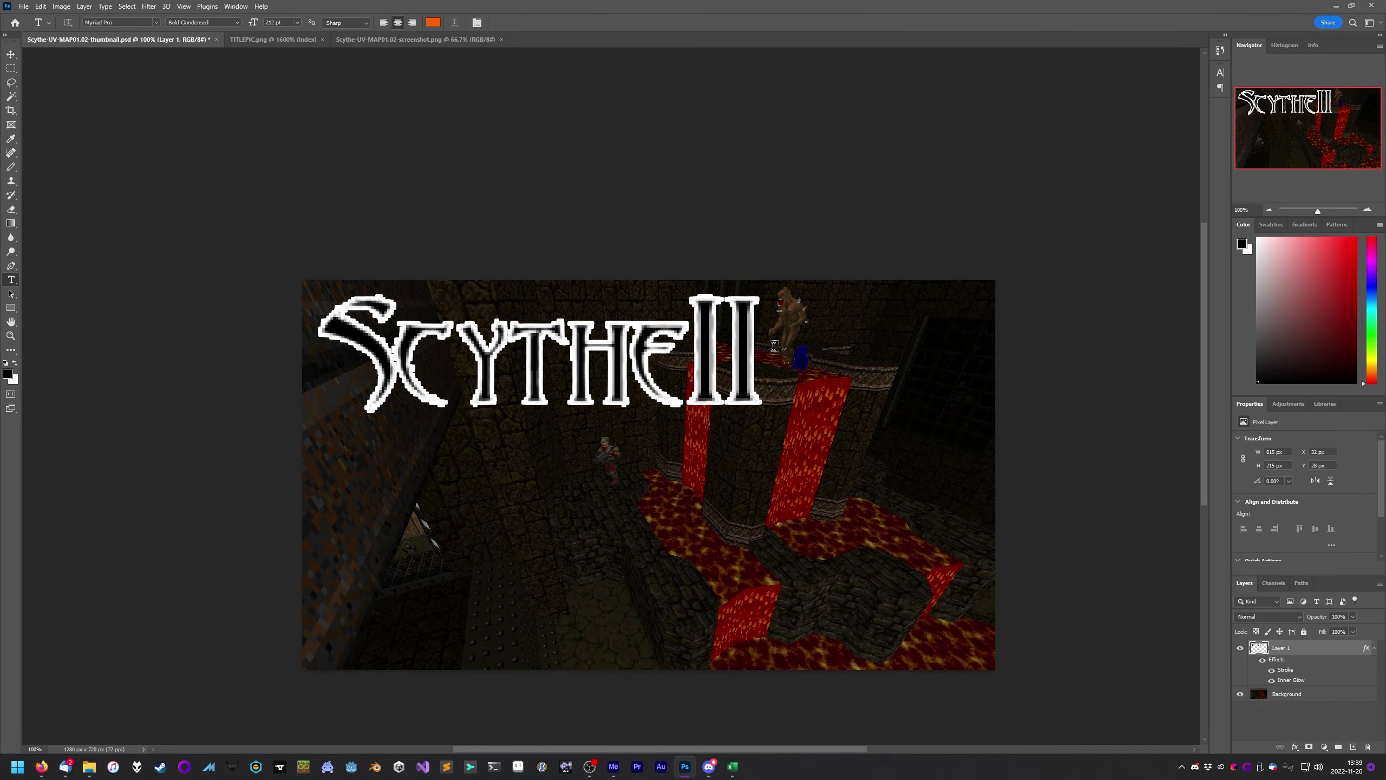
Add a 'Scythe II' text layer in the Abaddon font and drag it over the logo
left_click(158, 23)
left_click(208, 168)
left_click(371, 523)
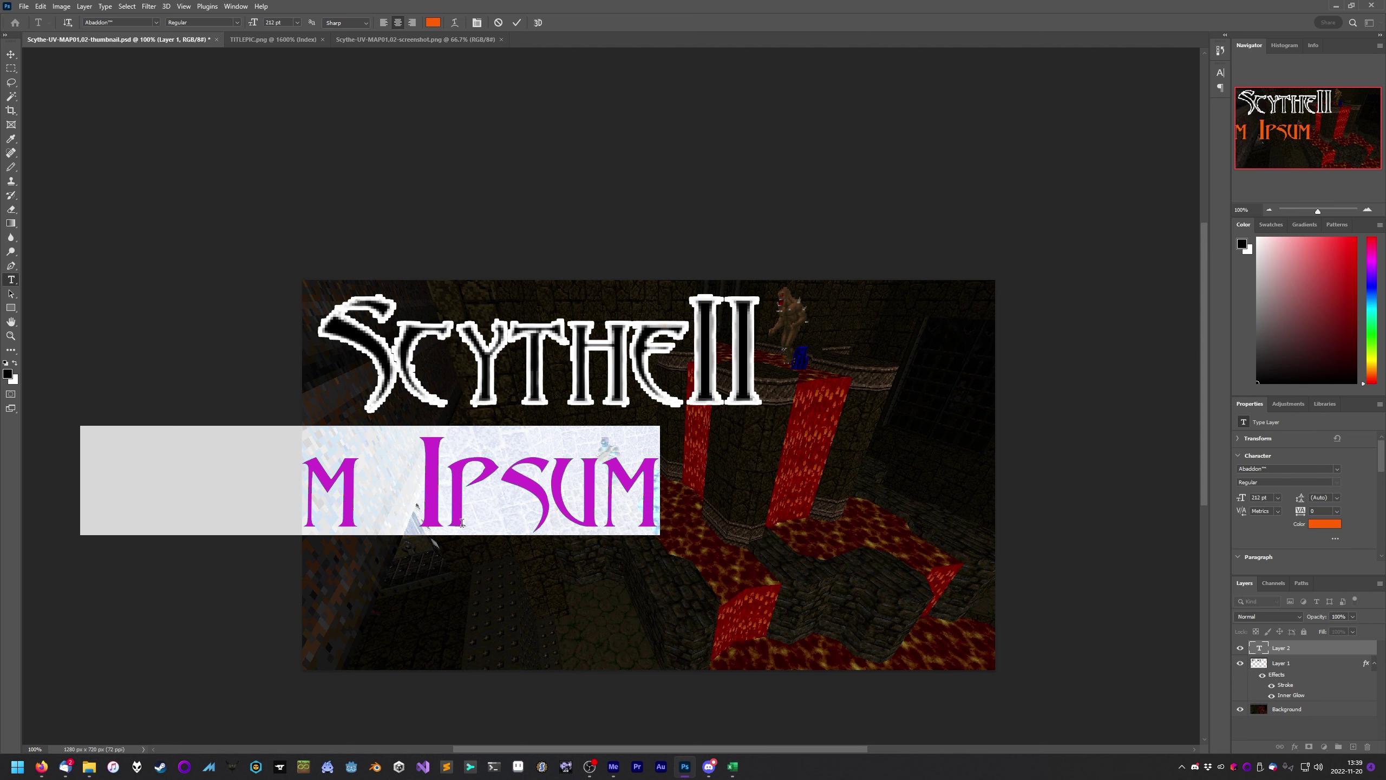
type("Scythe II")
left_click(10, 54)
left_click_drag(433, 494, 594, 360)
Set the Scythe II text to 224 pt and nudge it onto the logo
double_click(593, 359)
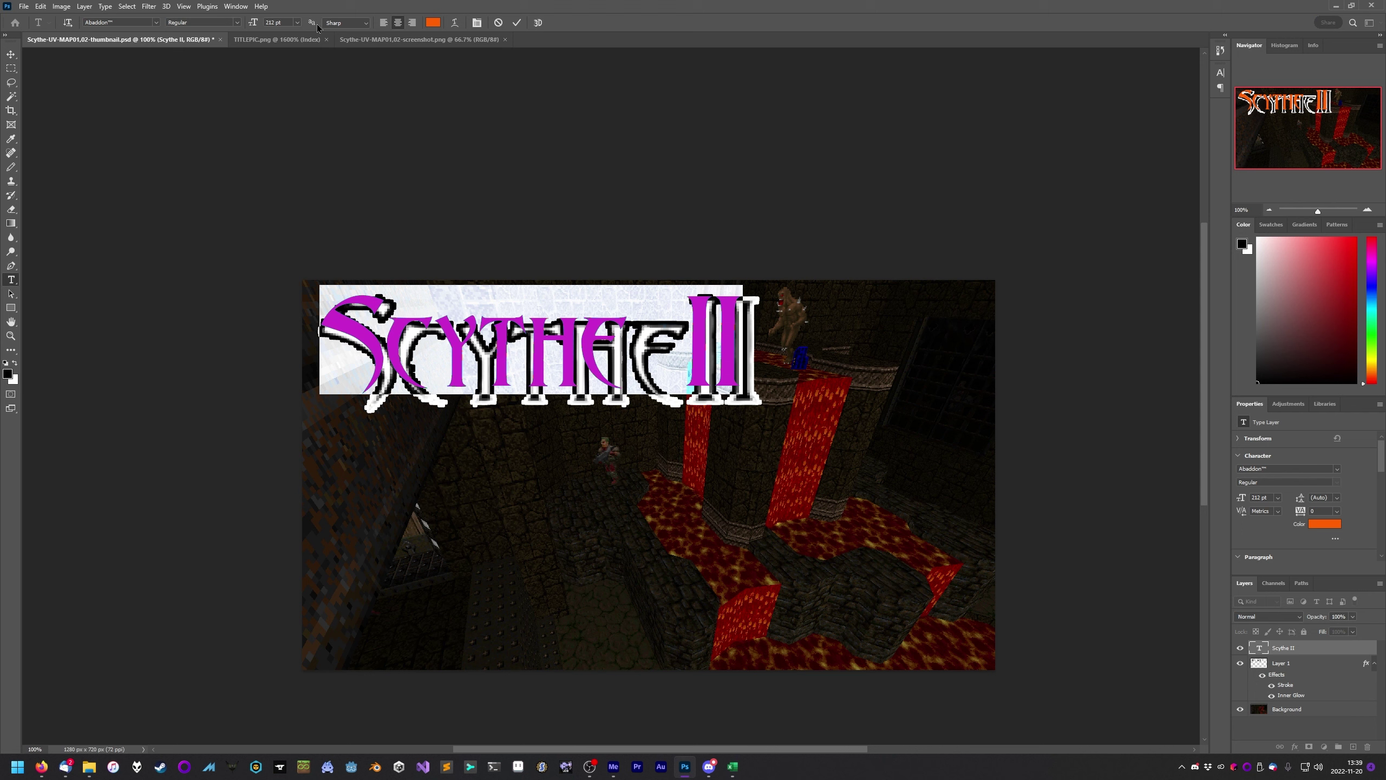
left_click(251, 25)
type("224")
key("Return")
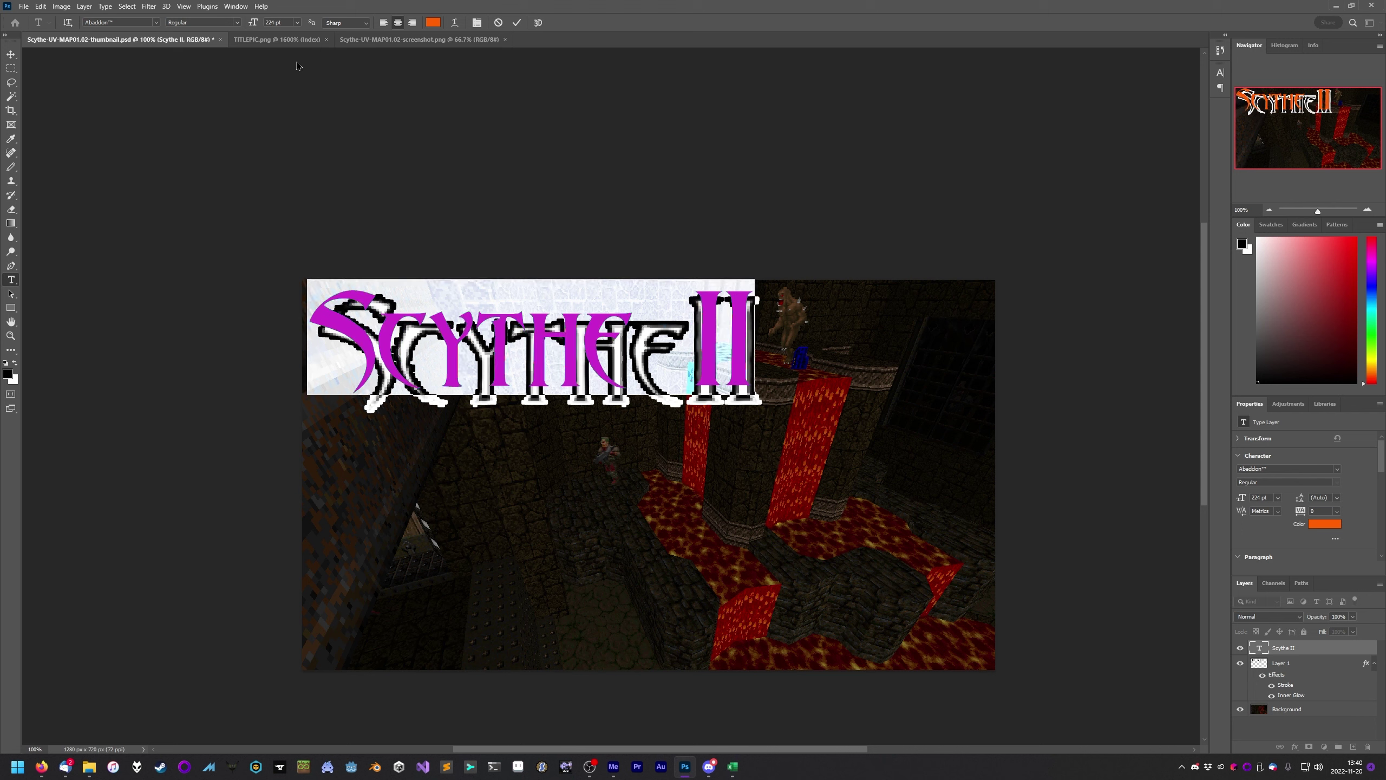
key("Escape")
key("v")
left_click_drag(388, 342, 405, 358)
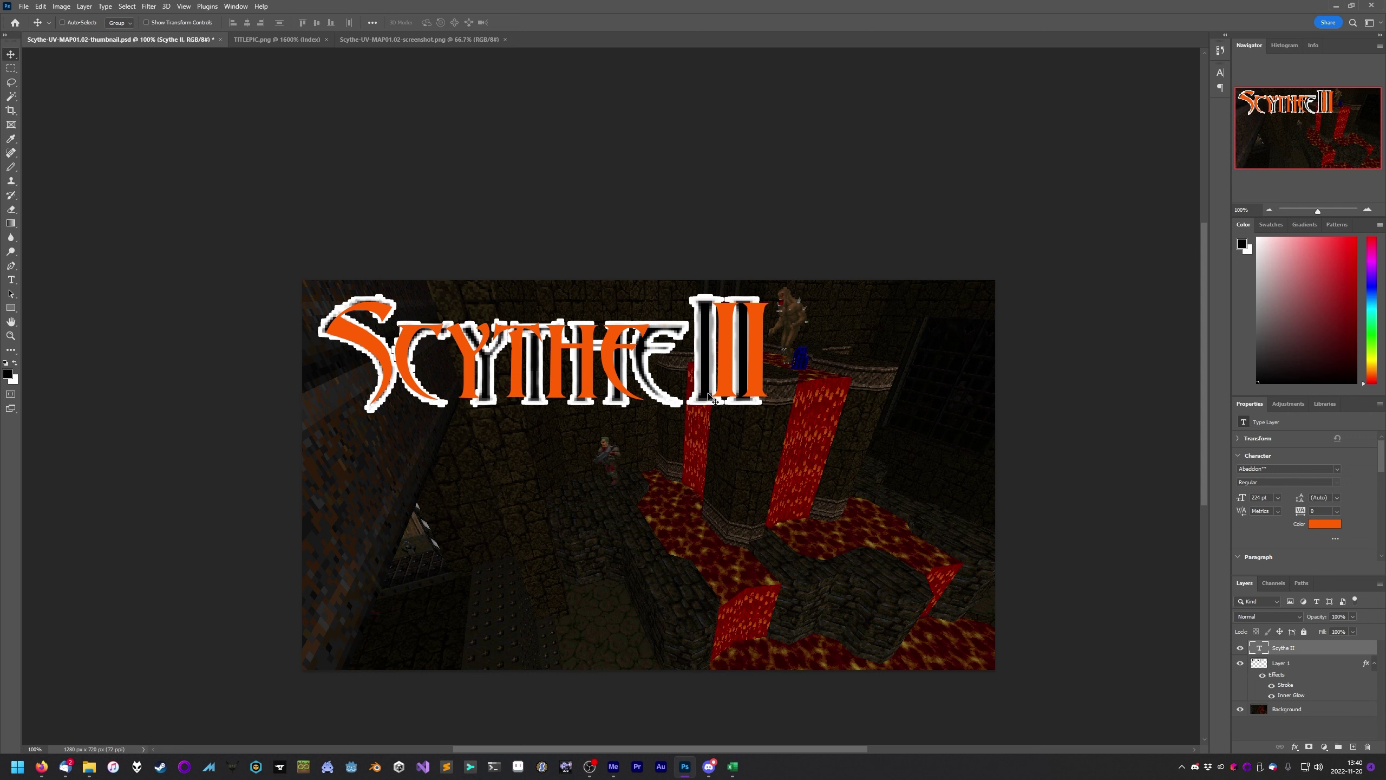
Delete the space so the title reads 'ScytheII', then shift it 65 px left
key("t")
left_click_drag(652, 365, 693, 363)
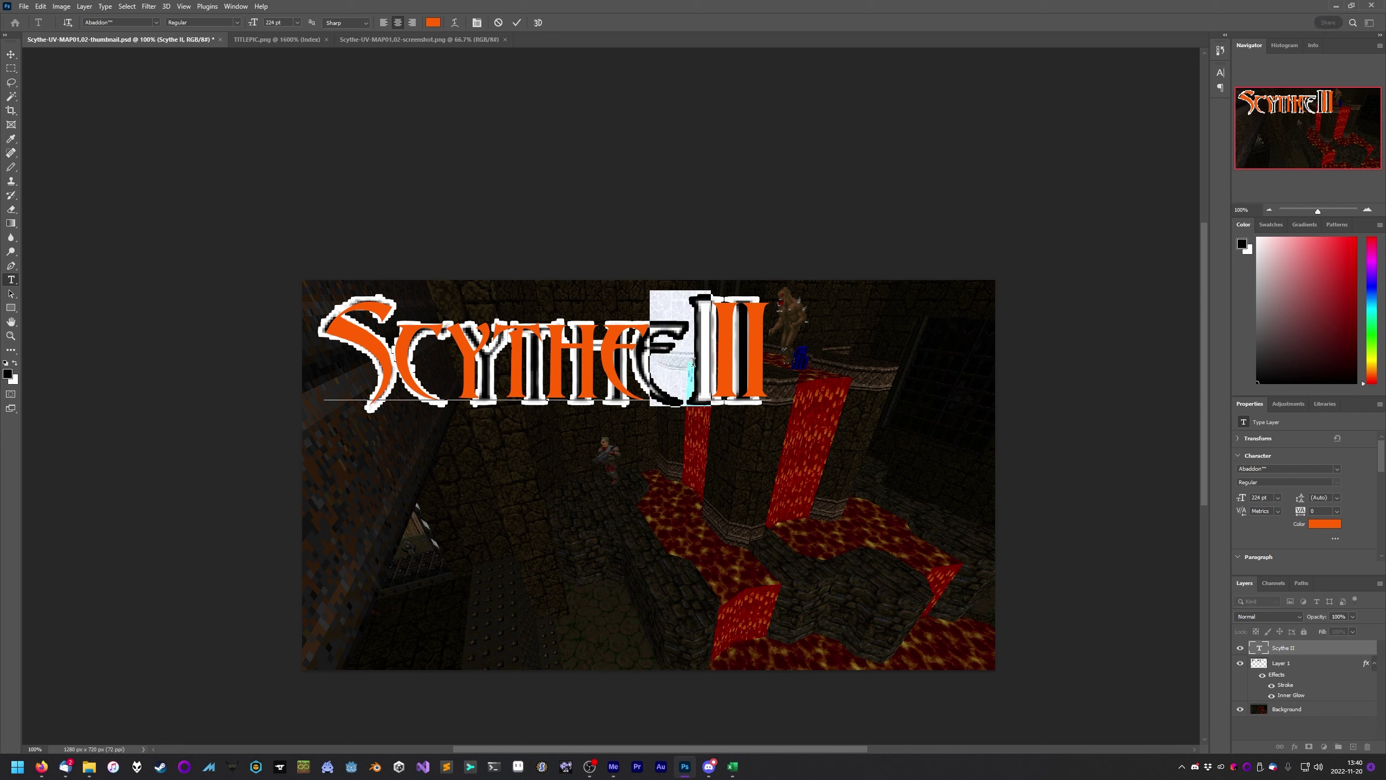
key("BackSpace")
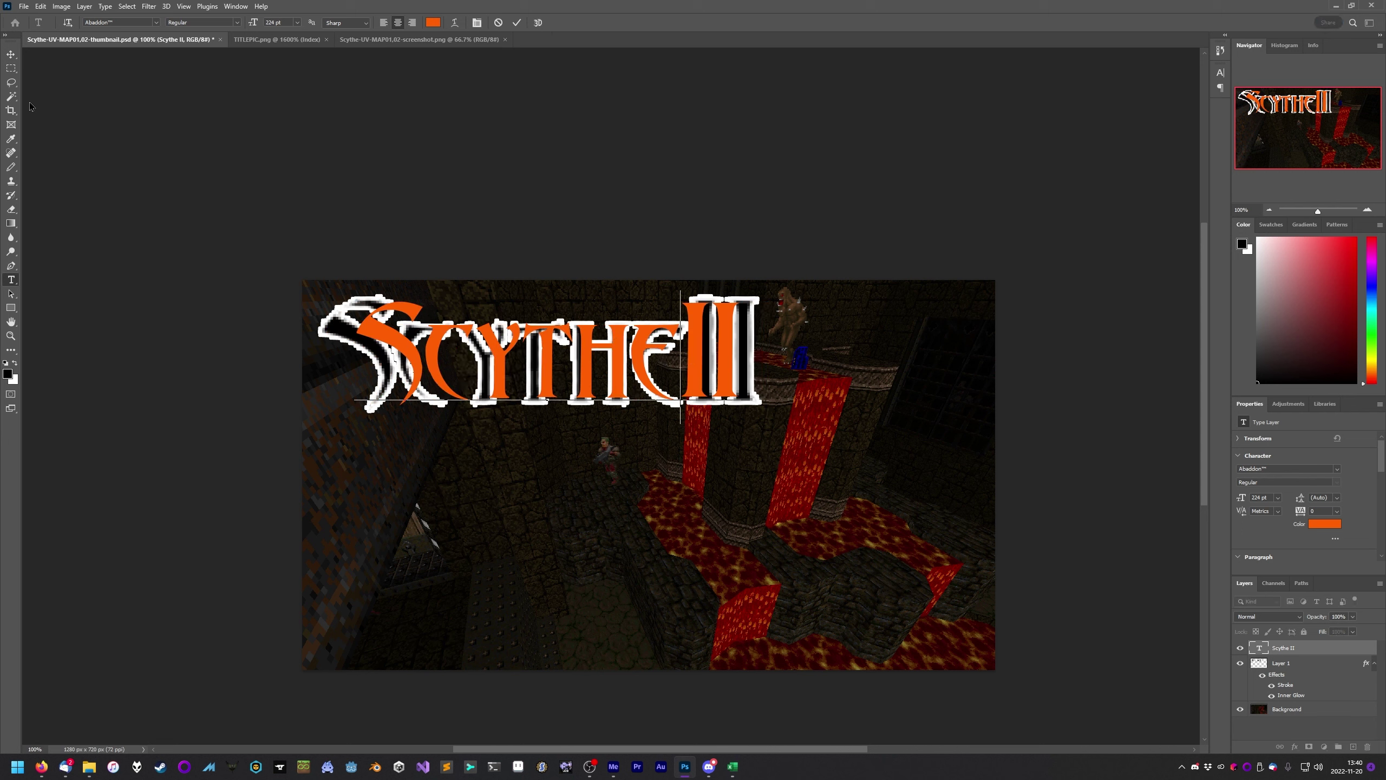
left_click(11, 54)
left_click_drag(504, 383, 469, 361)
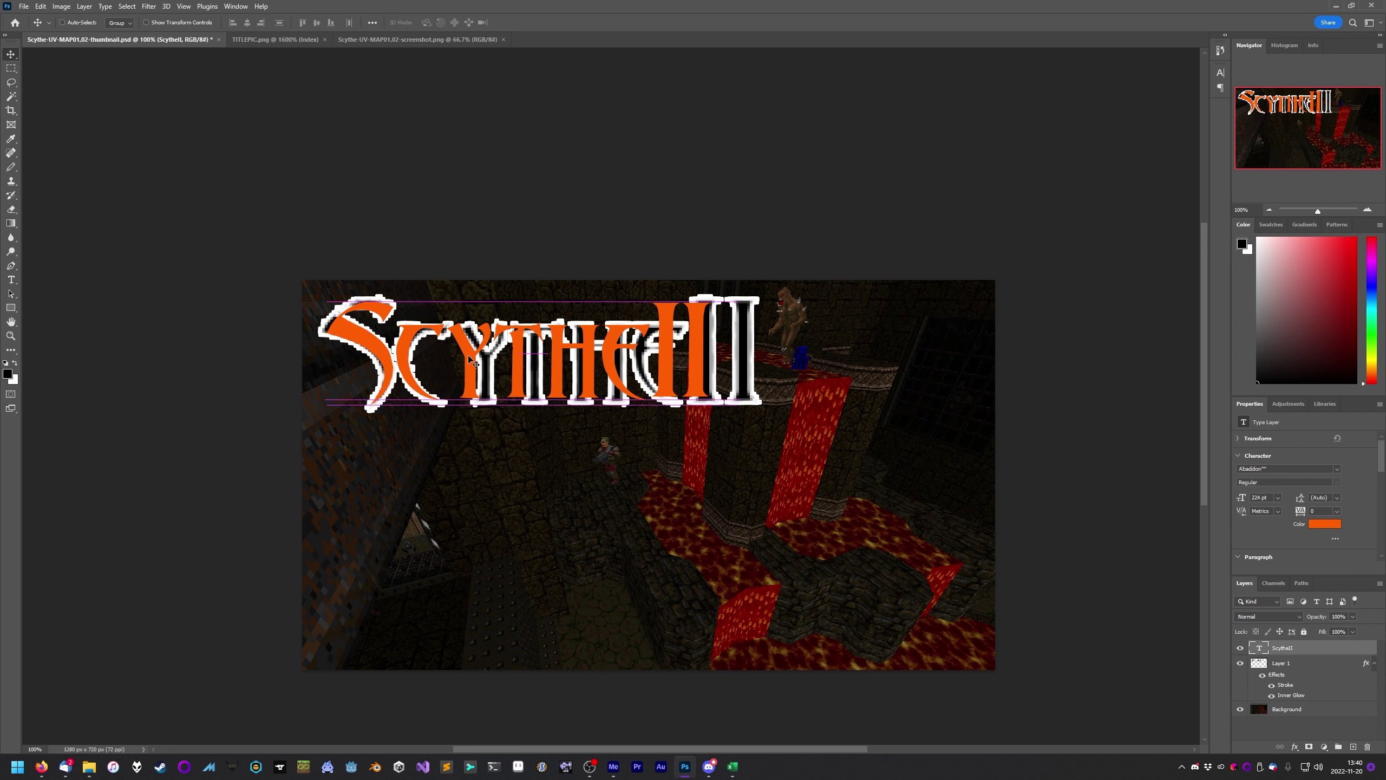
Move the orange ScytheII text onto the logo lettering
left_click(9, 282)
double_click(348, 350)
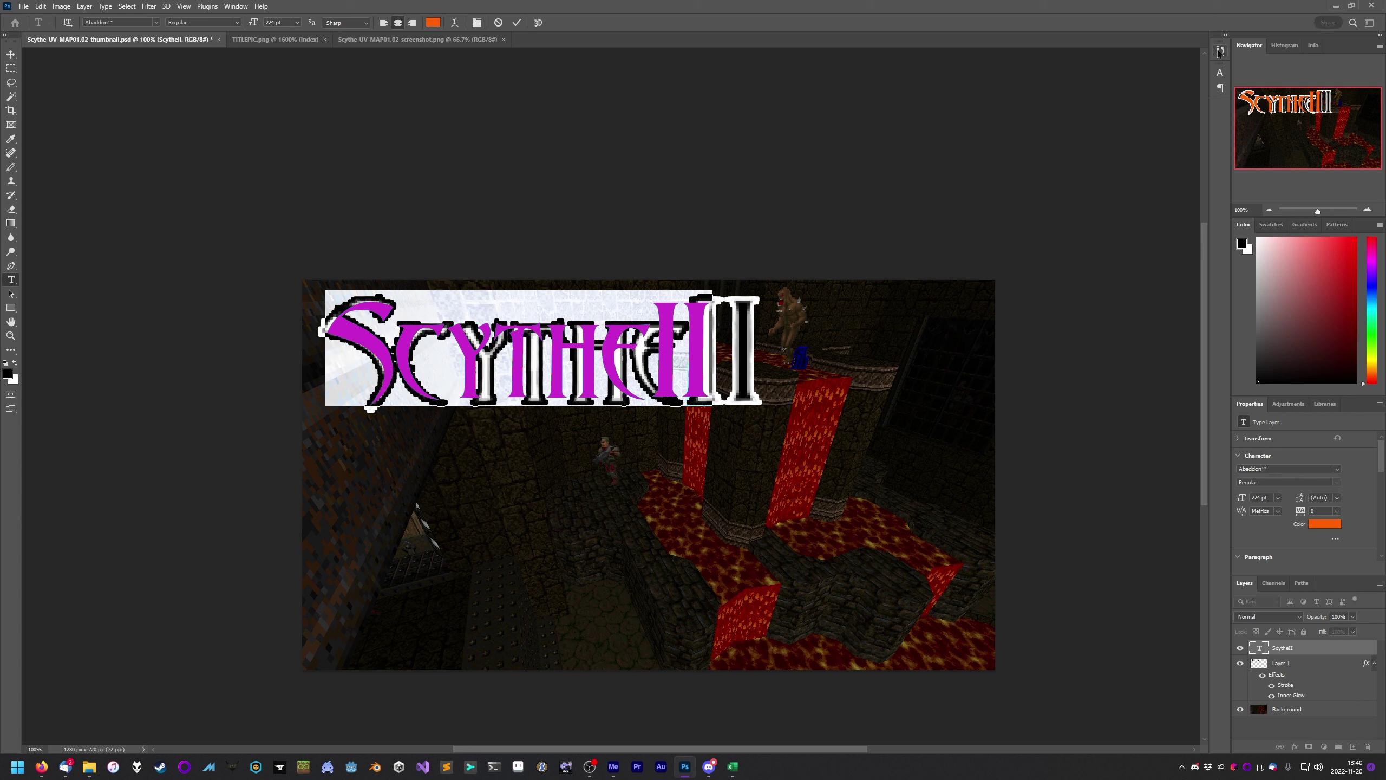
left_click(1221, 72)
left_click(1223, 75)
left_click(1221, 76)
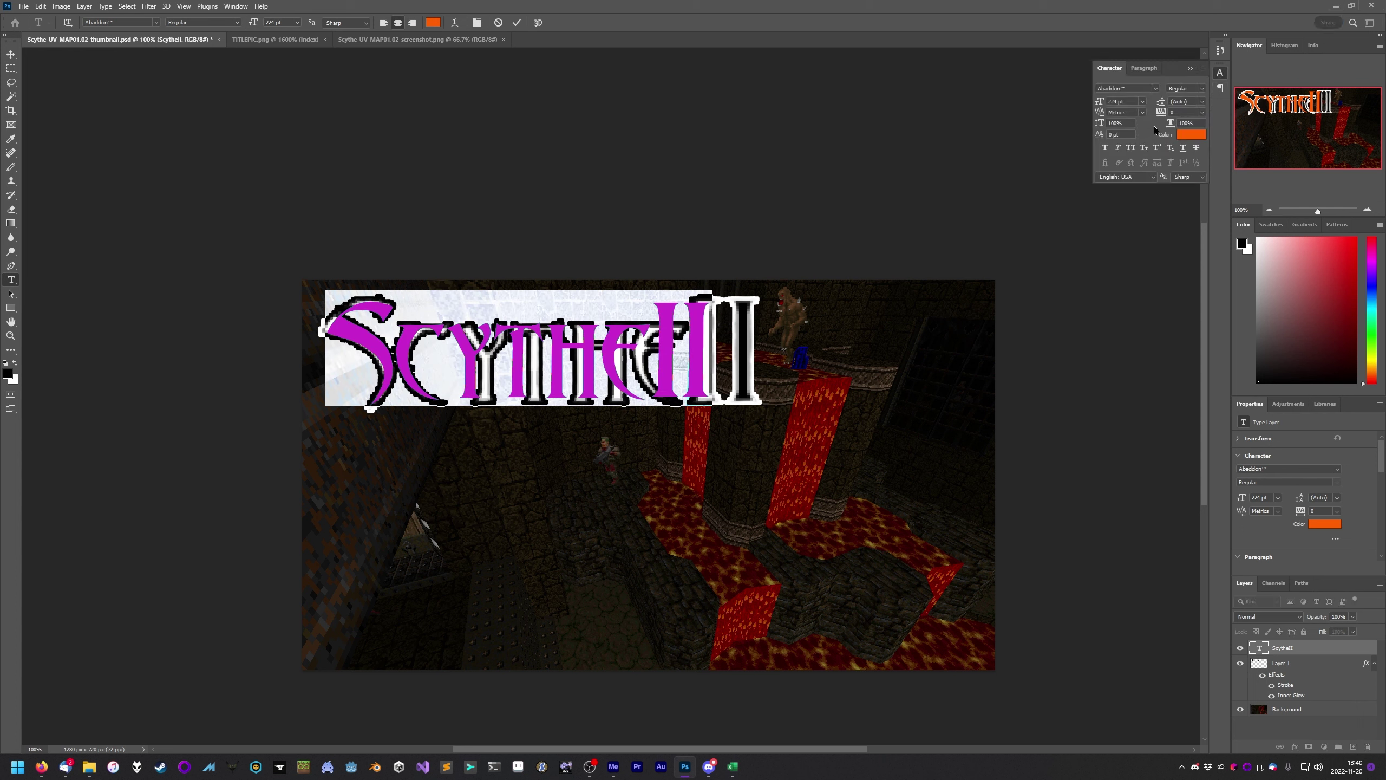
left_click(380, 23)
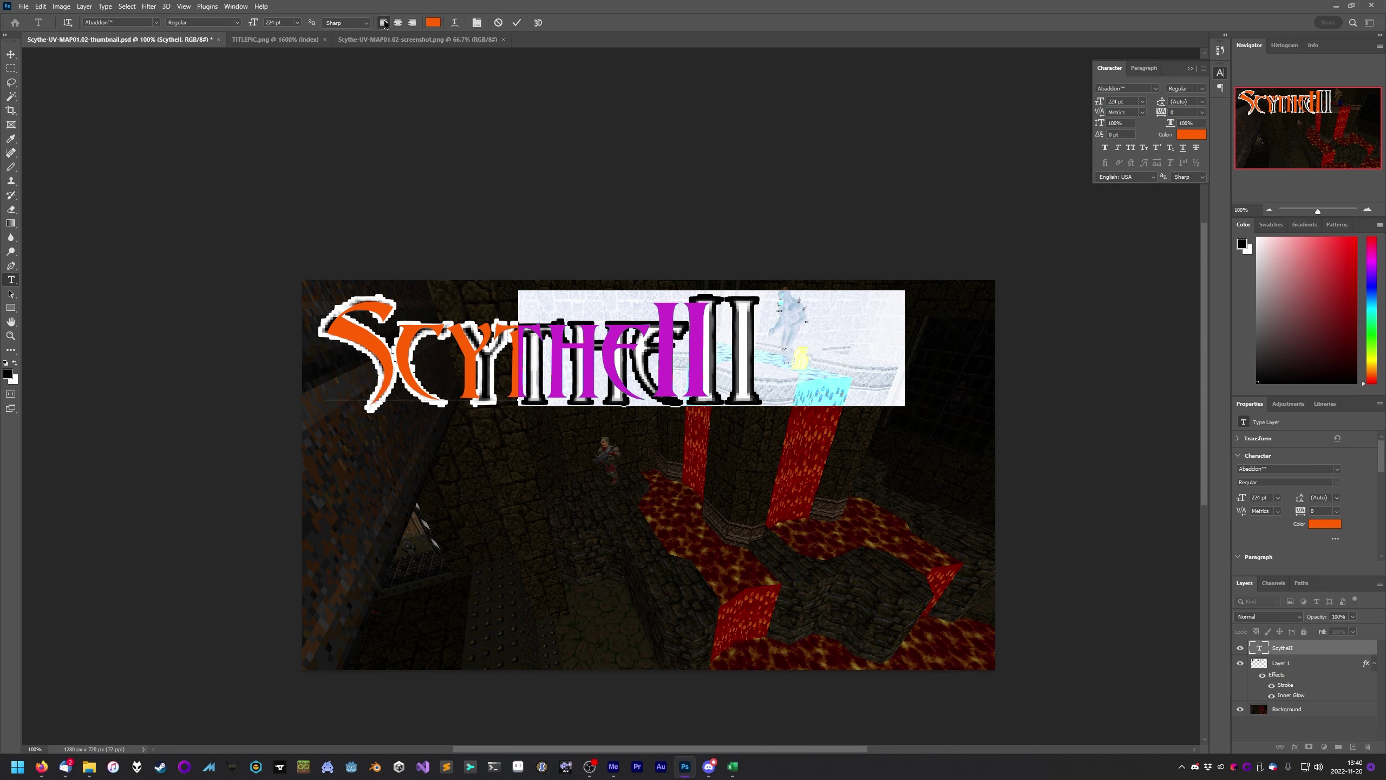
left_click(11, 54)
left_click_drag(811, 382, 611, 370)
Set ScytheII tracking to 60, enlarge it to 232 pt, then tighten tracking to 40
left_click(11, 279)
left_click_drag(361, 351, 1228, 194)
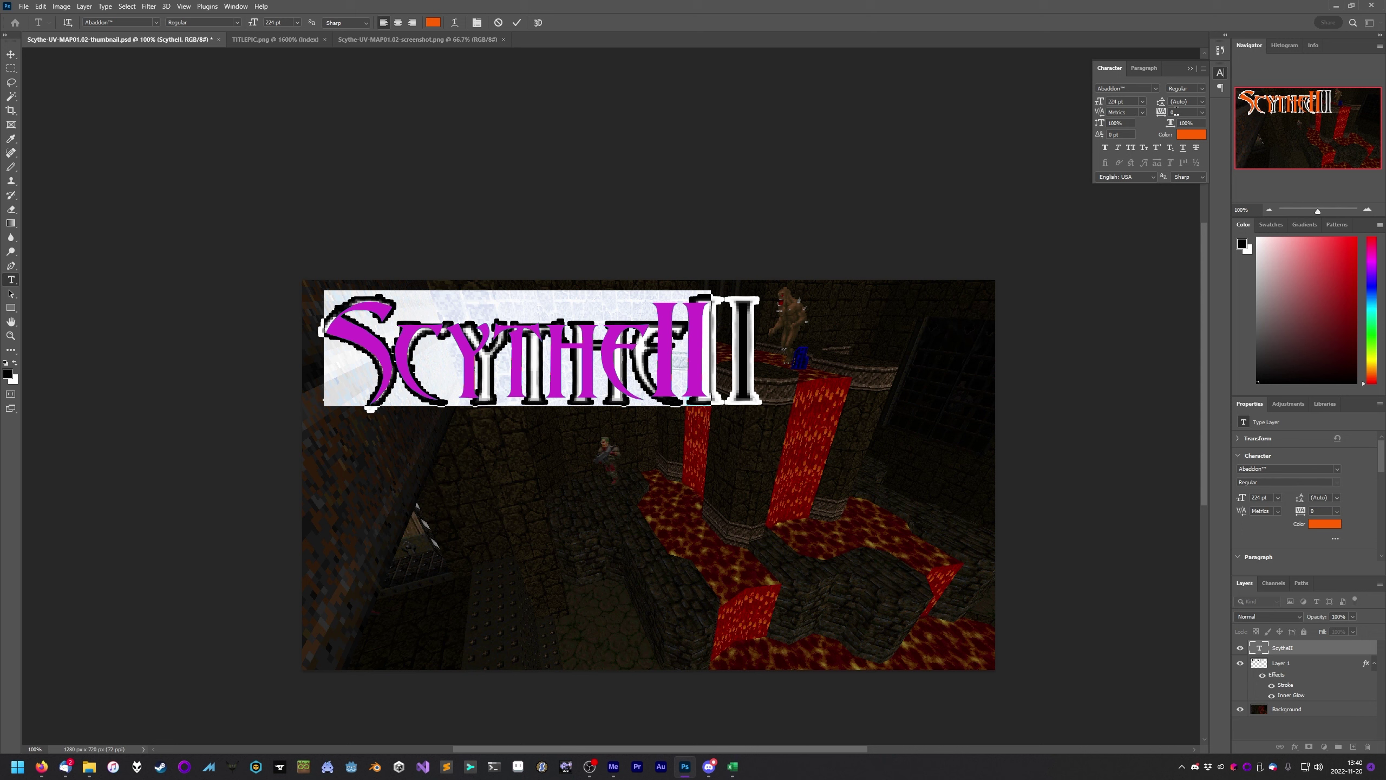
left_click(1179, 112)
type("60")
key("Return")
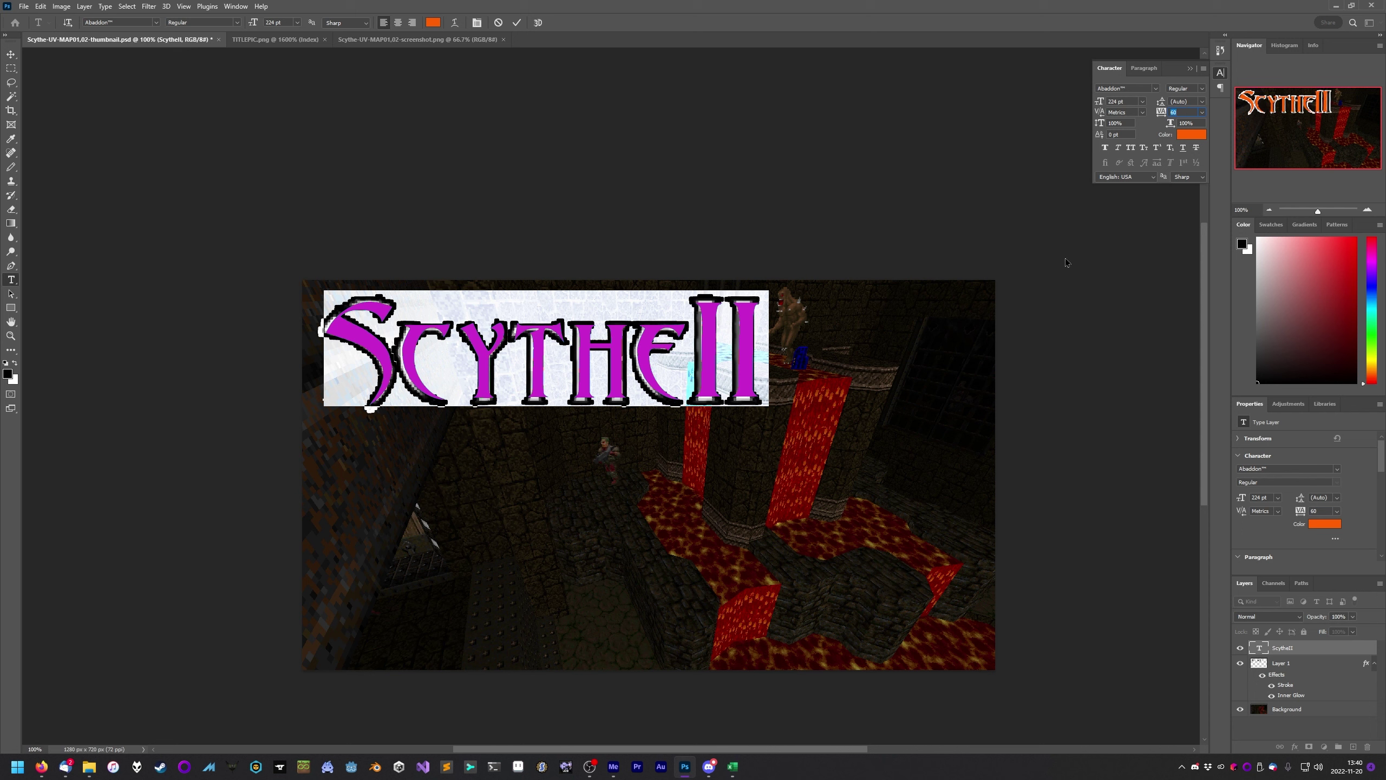
key("Up")
key("Up")
key("Up")
key("Up")
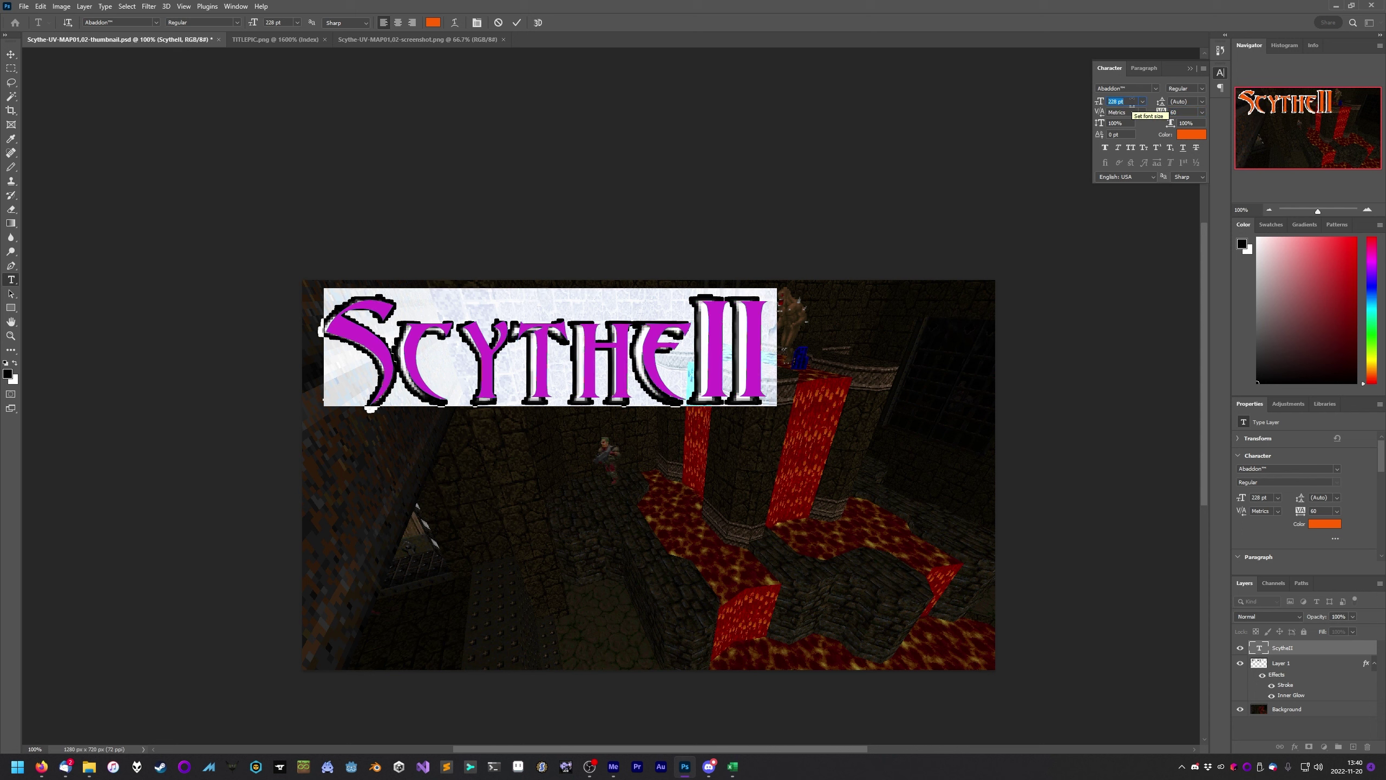
key("Up")
key("Up")
key("Up")
key("Up")
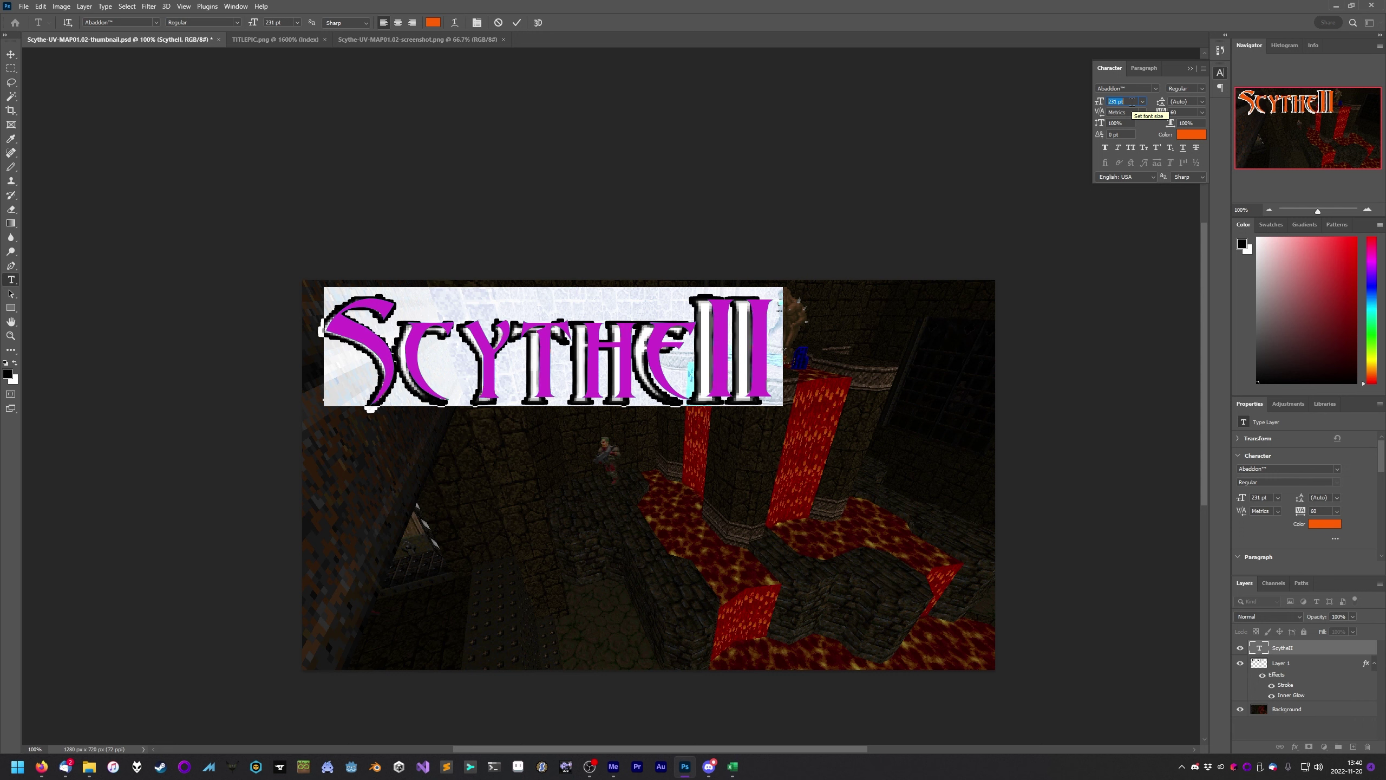
left_click(1178, 112)
type("40")
key("Return")
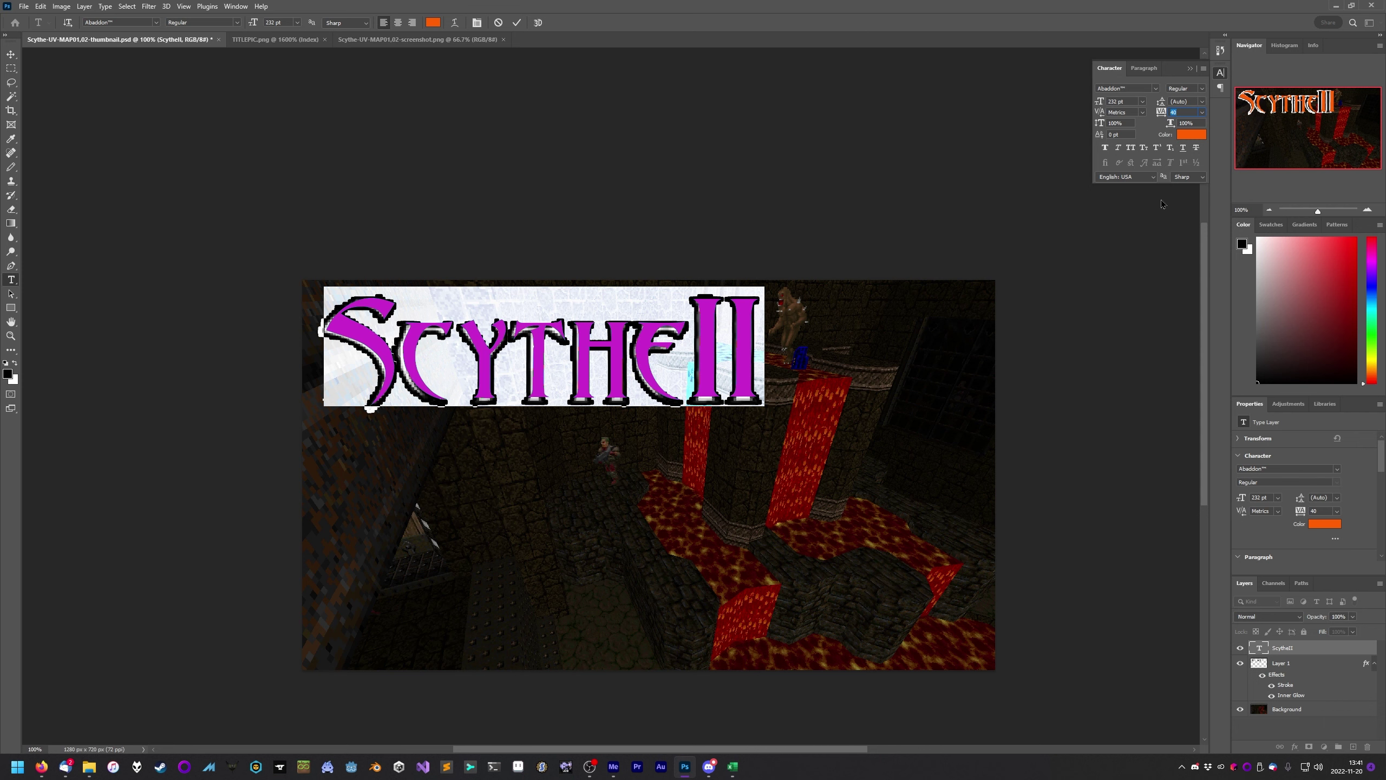
Make the ScytheII title black and delete the pasted logo layer (Layer 1)
left_click(1191, 134)
left_click_drag(941, 636, 864, 670)
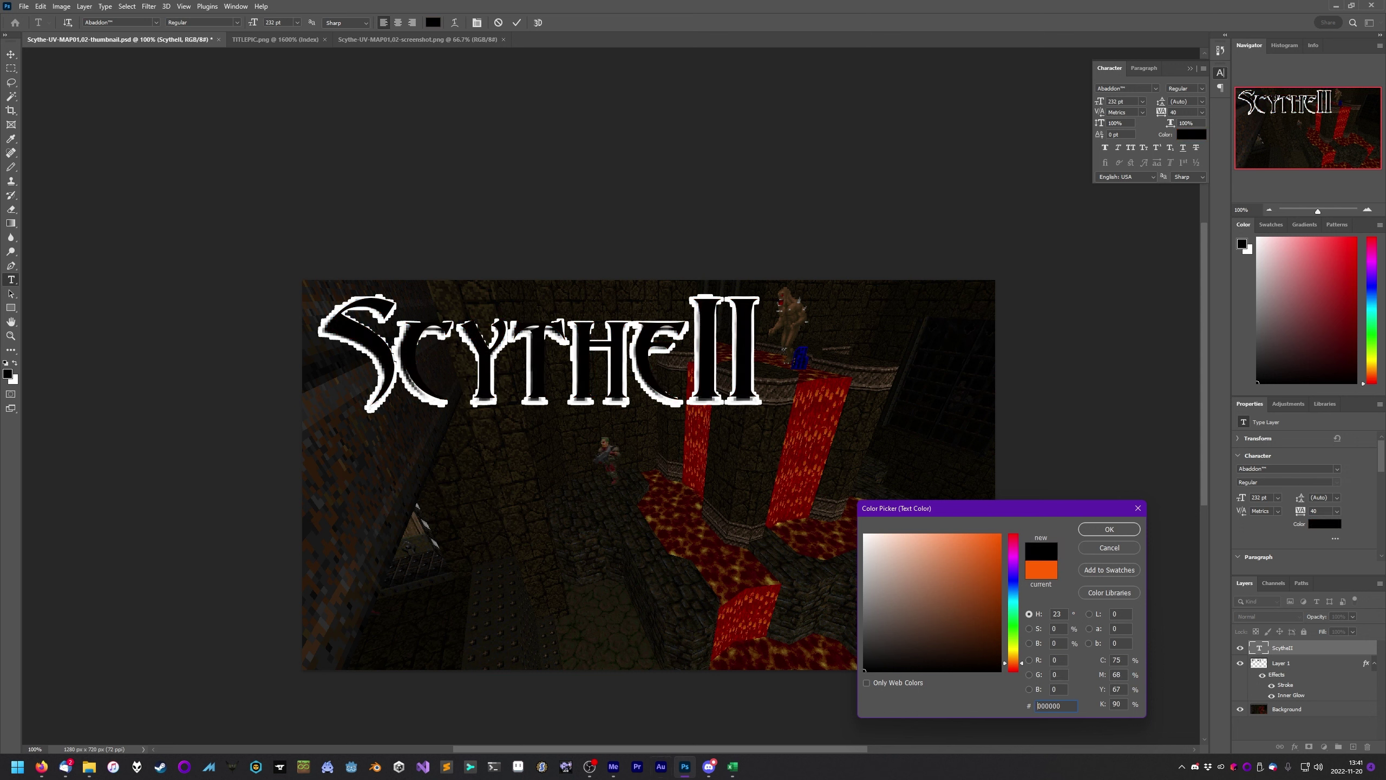
left_click(1093, 530)
left_click(1281, 663)
right_click(1281, 663)
left_click(1266, 256)
left_click(633, 277)
Give the ScytheII title a white outside Stroke of about 11 px
right_click(1286, 650)
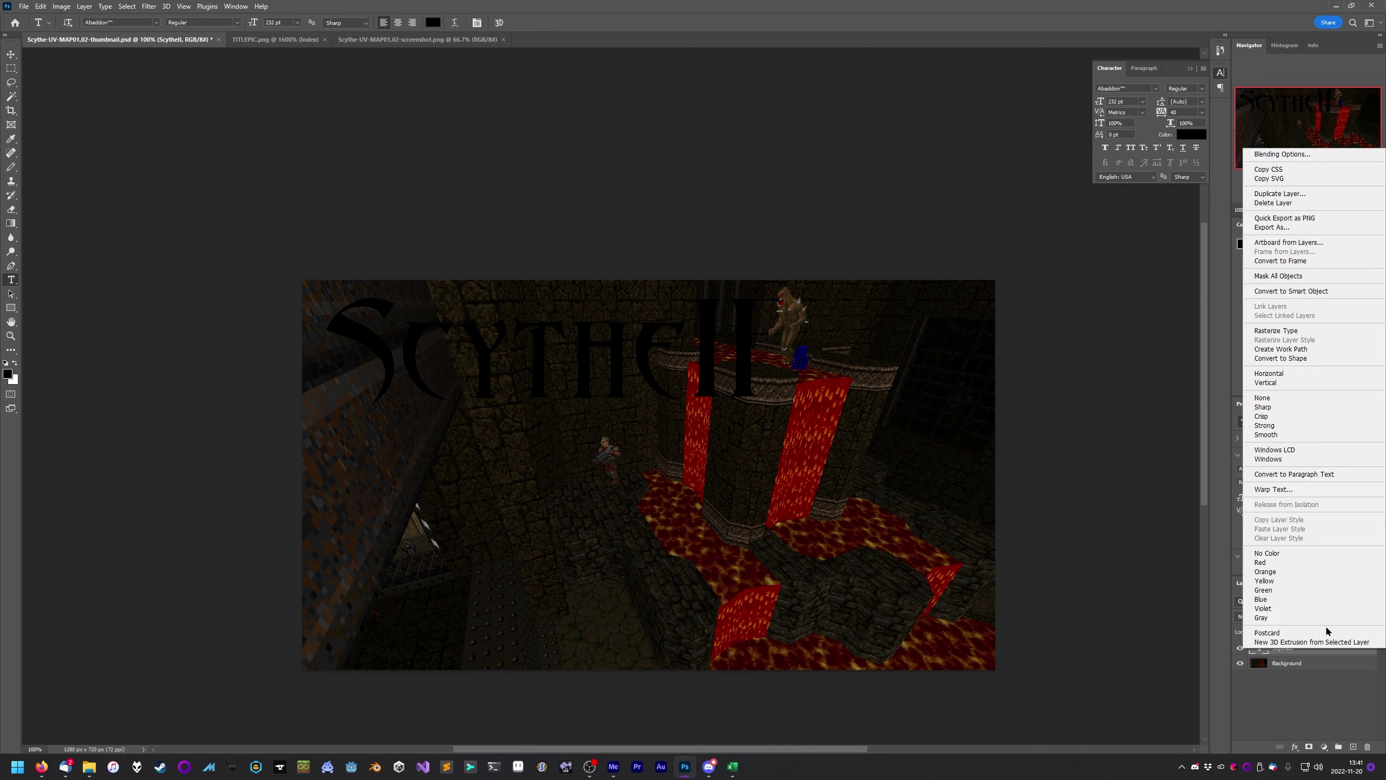
key("Escape")
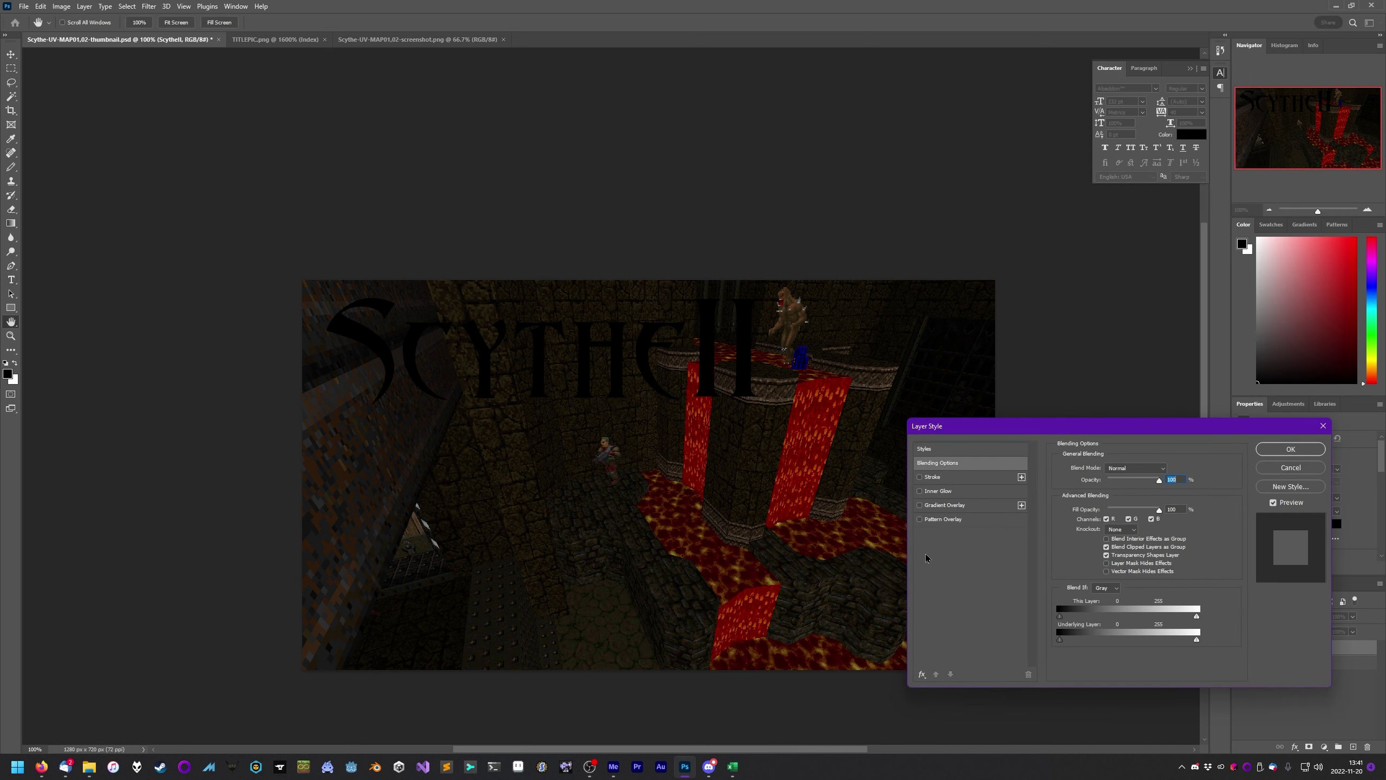
left_click(927, 479)
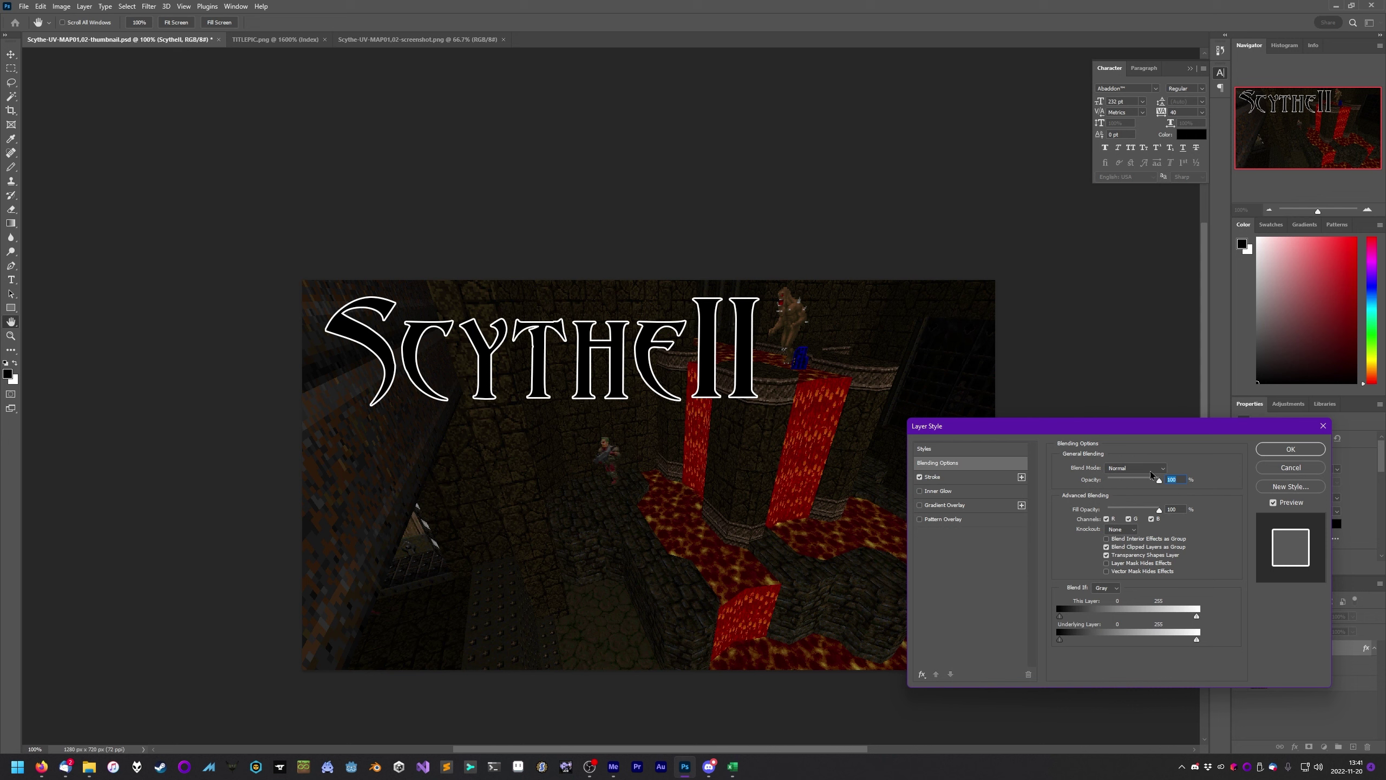
left_click(960, 476)
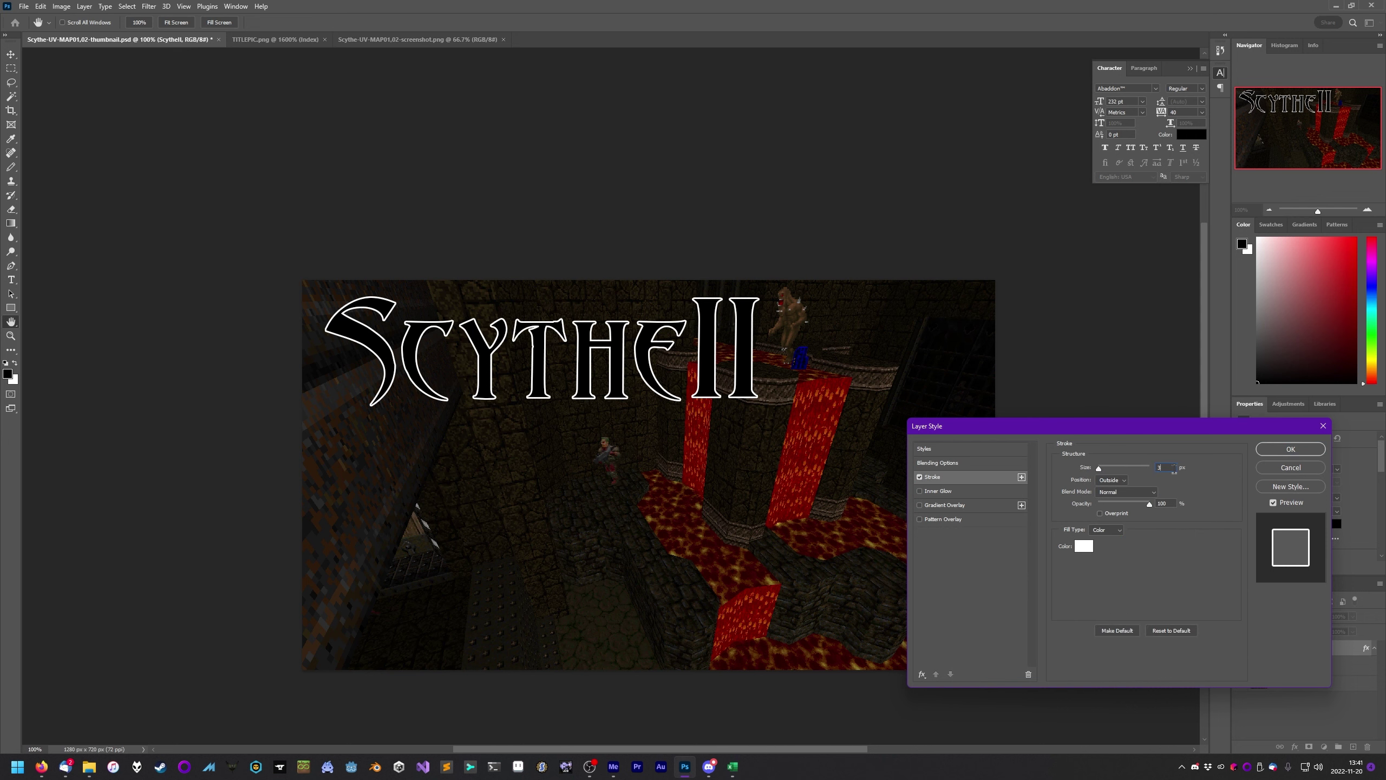
scroll(1174, 470, "up", 1)
scroll(1174, 470, "up", 1)
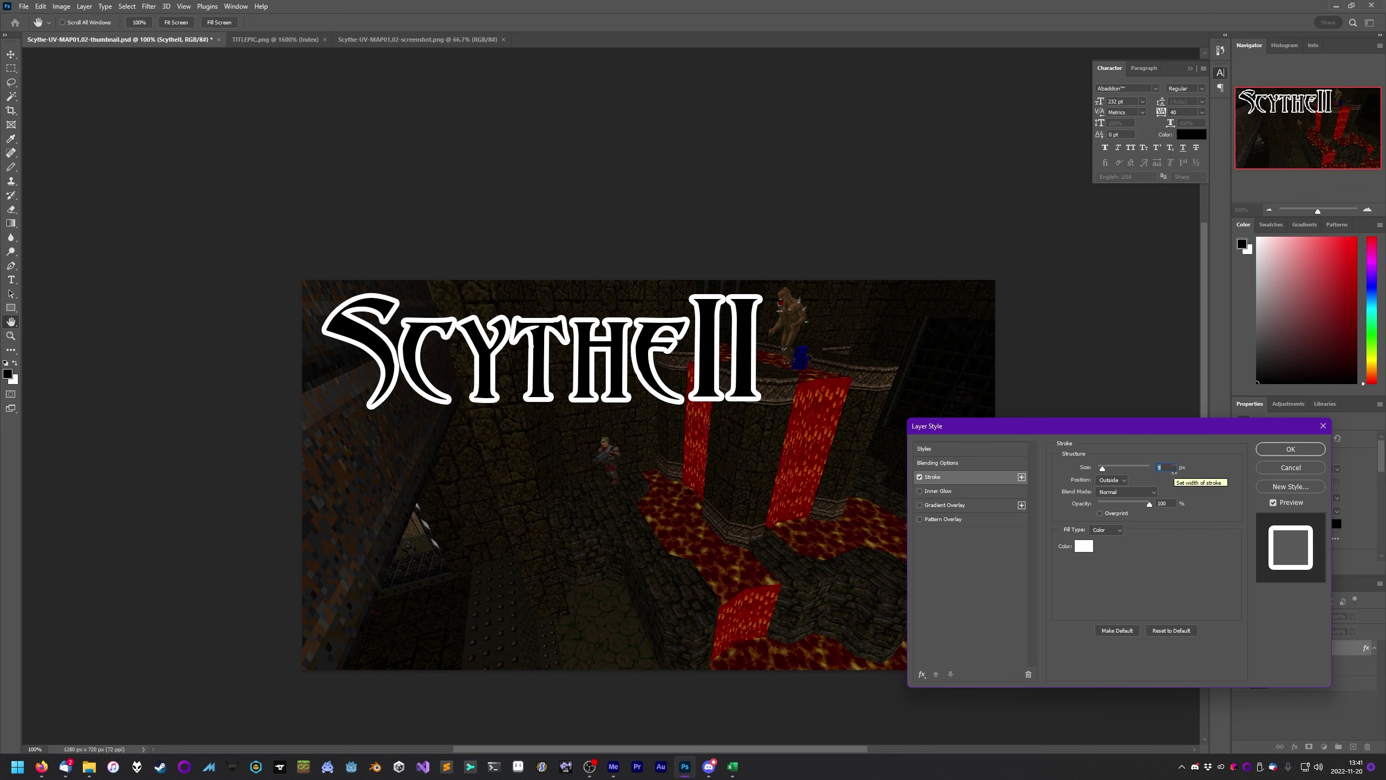
scroll(1174, 470, "up", 2)
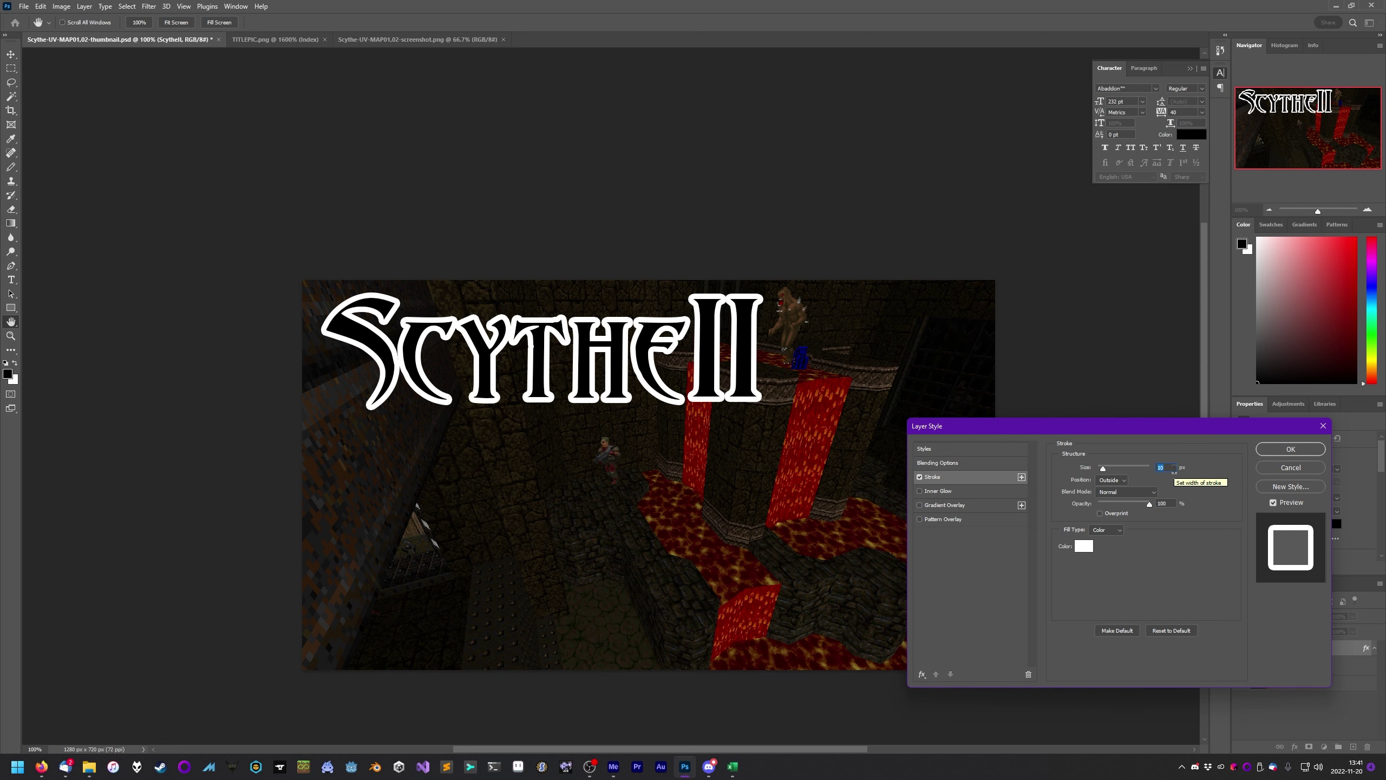
left_click(1112, 480)
left_click(1111, 490)
left_click(1289, 449)
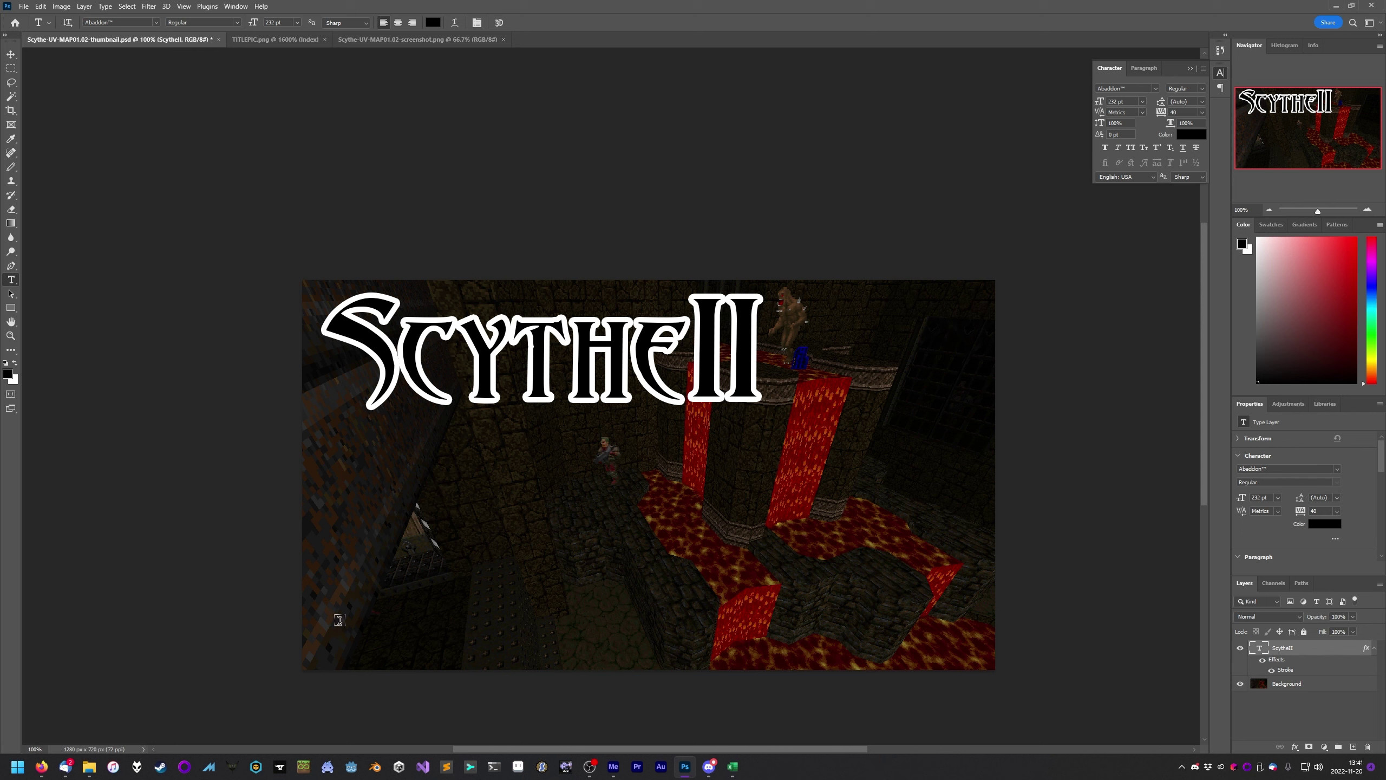
Add a MAP01-02 text layer near the bottom in Myriad Pro Bold Condensed
left_click(346, 621)
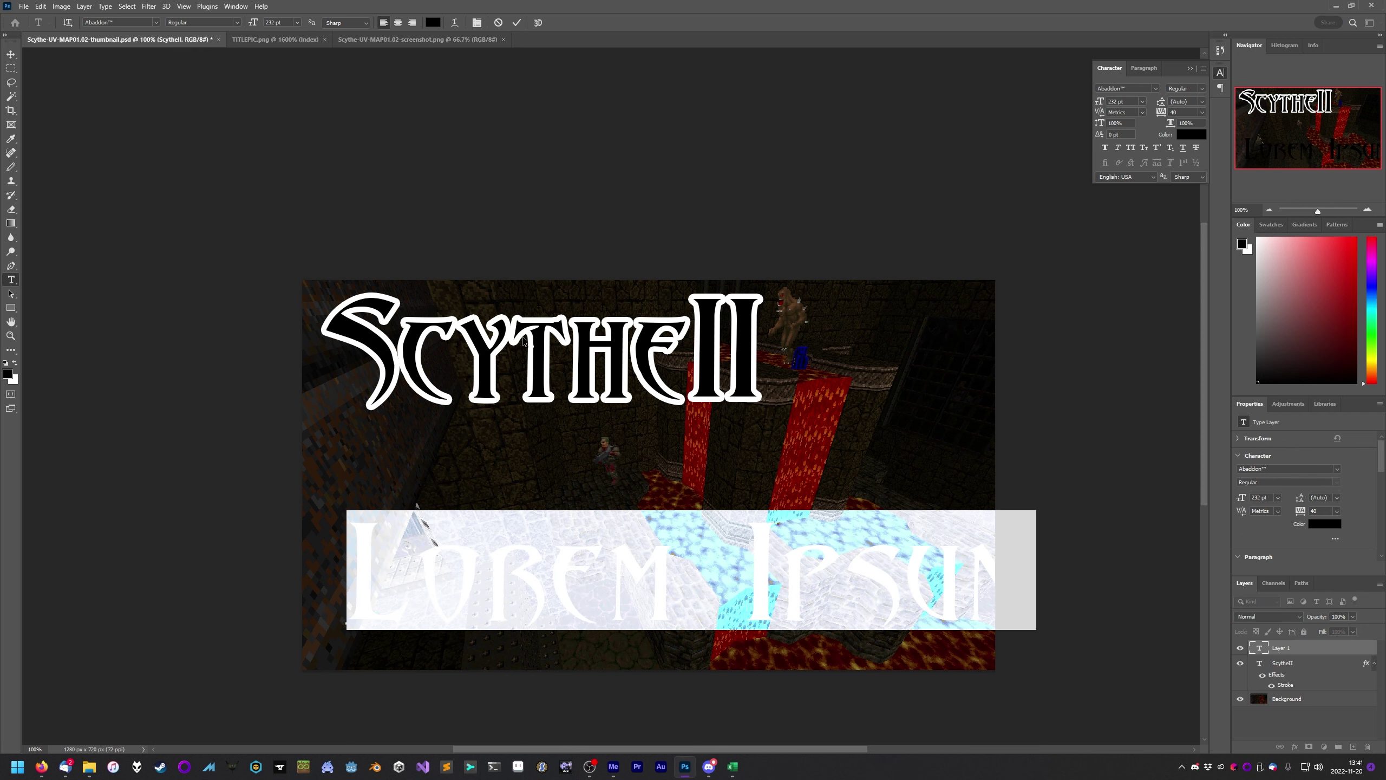
type("MAP01")
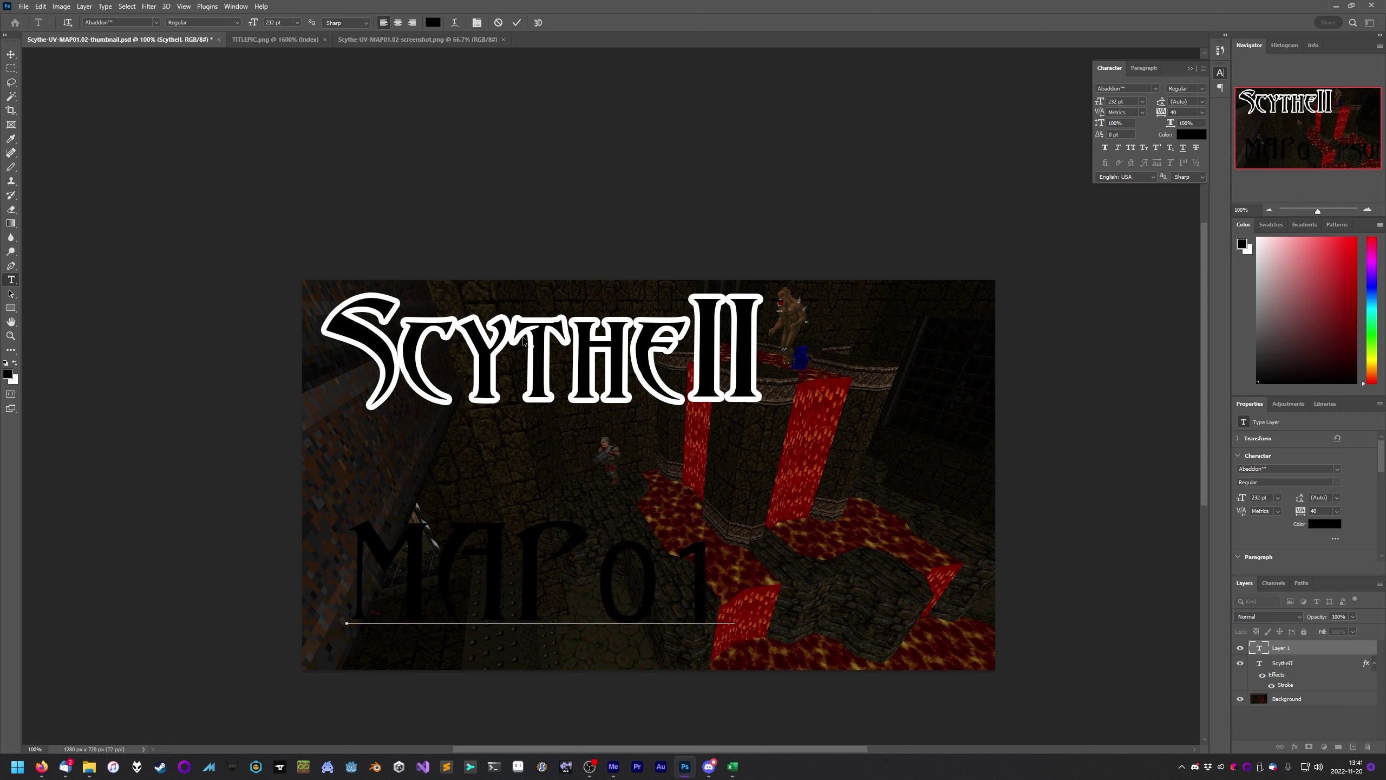
type("-02")
key("ctrl+a")
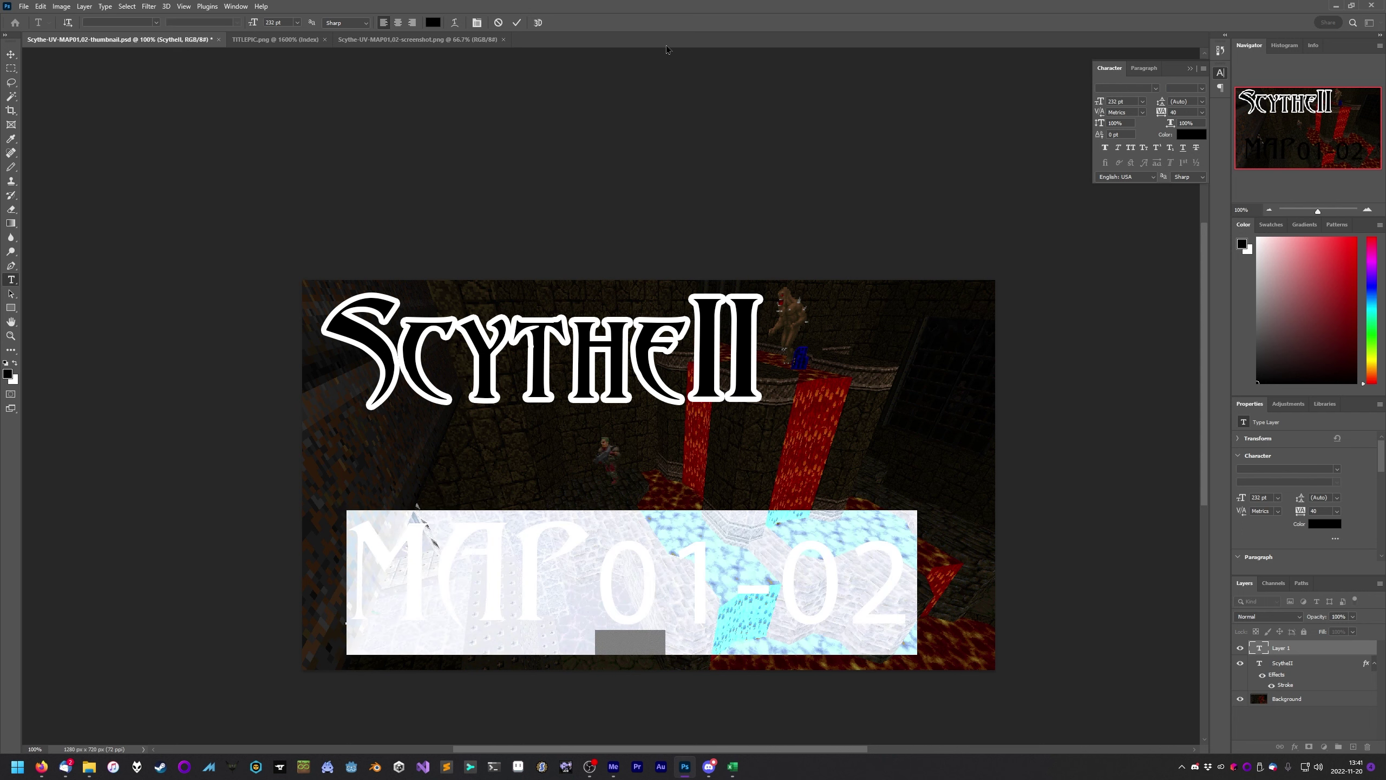
left_click(158, 21)
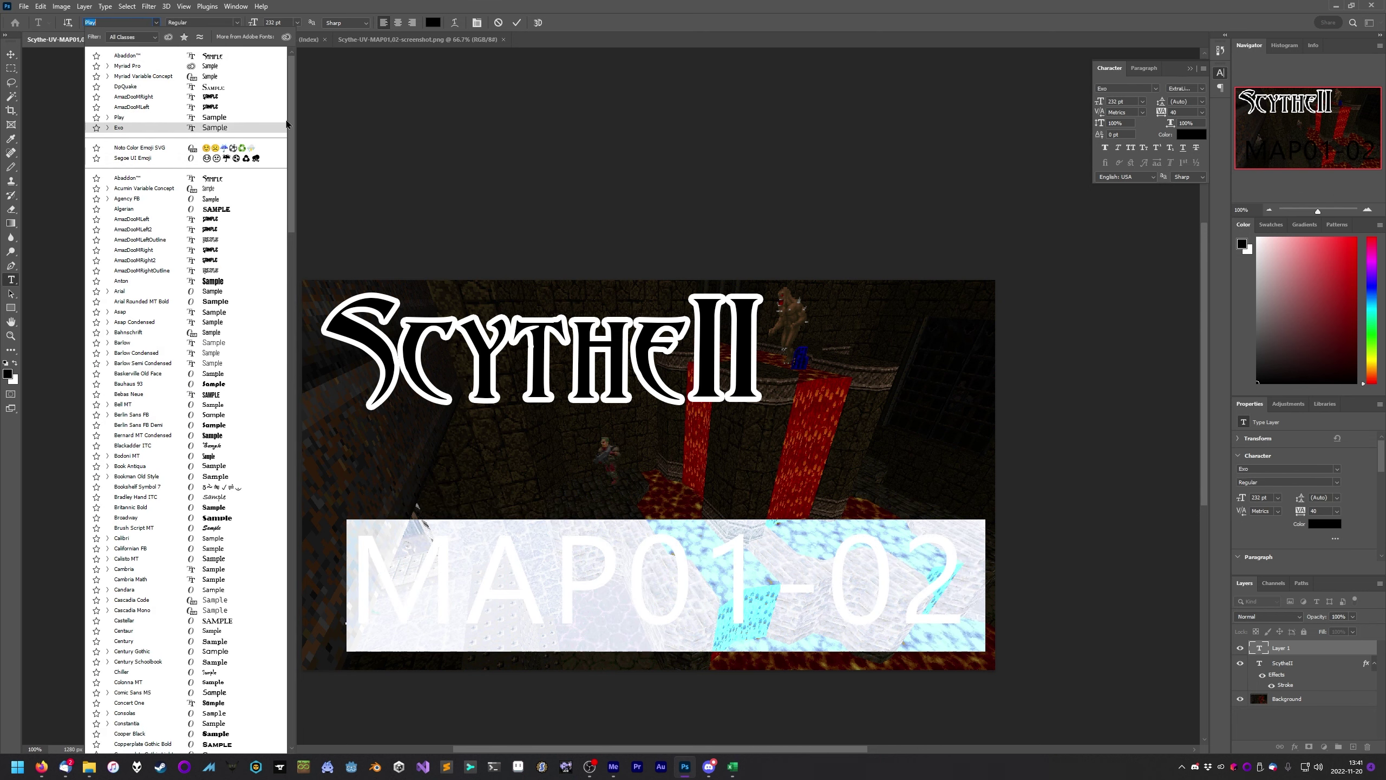
left_click(148, 66)
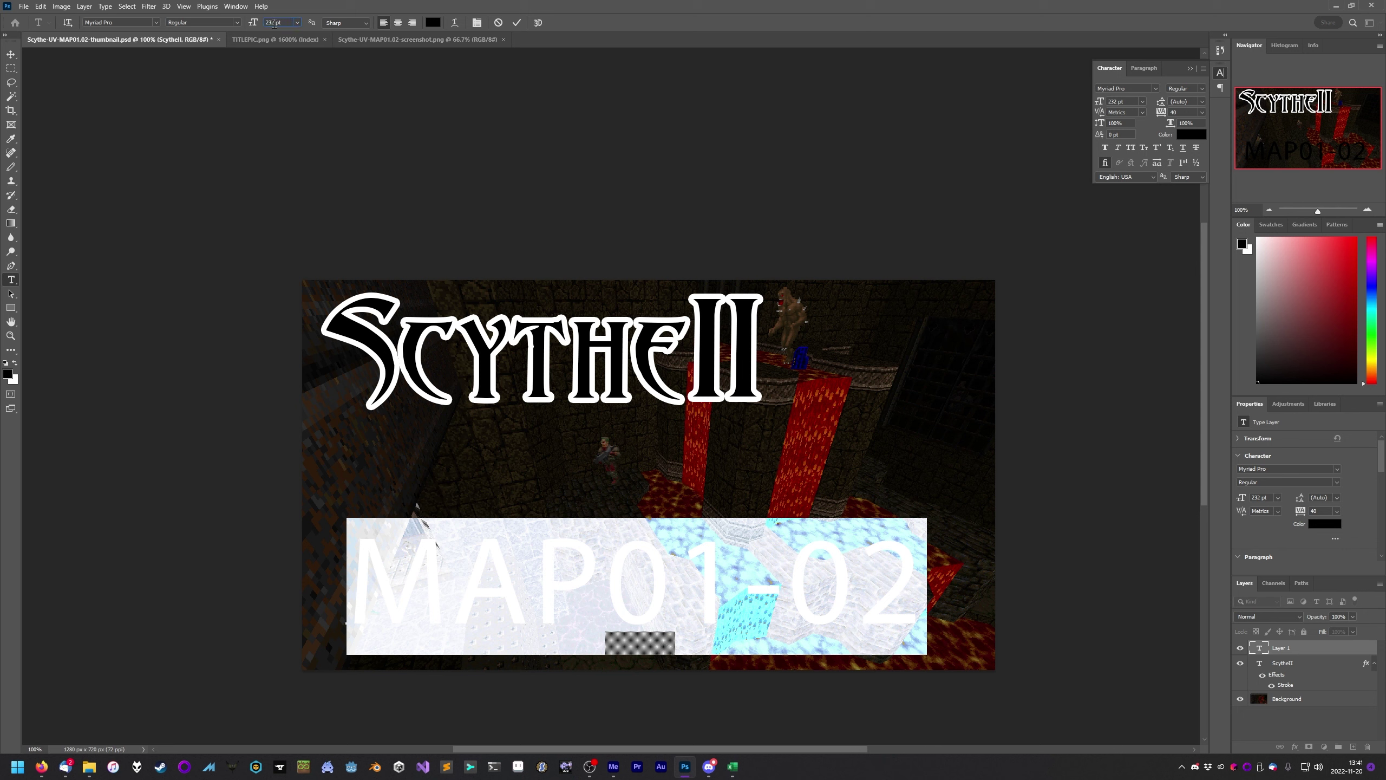
scroll(275, 25, "down", 13)
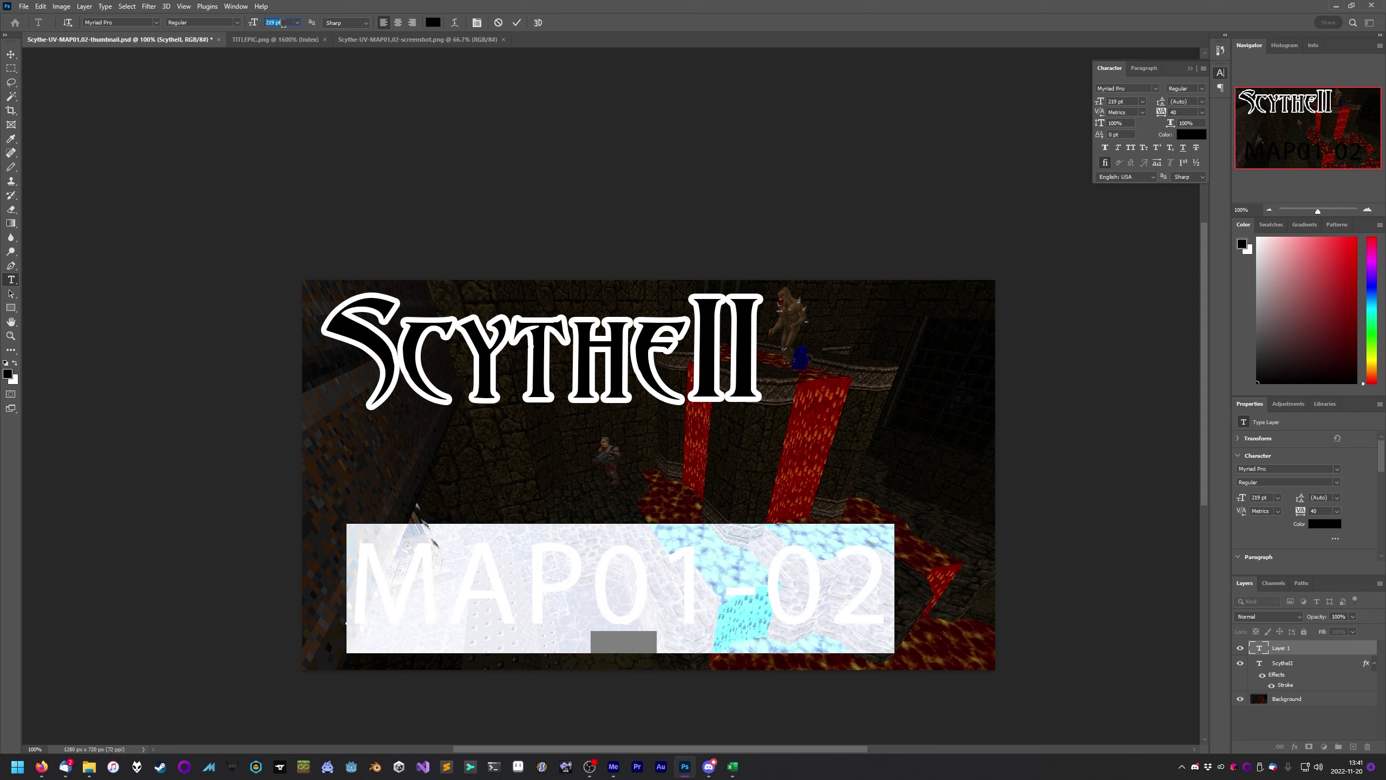
scroll(283, 23, "down", 7)
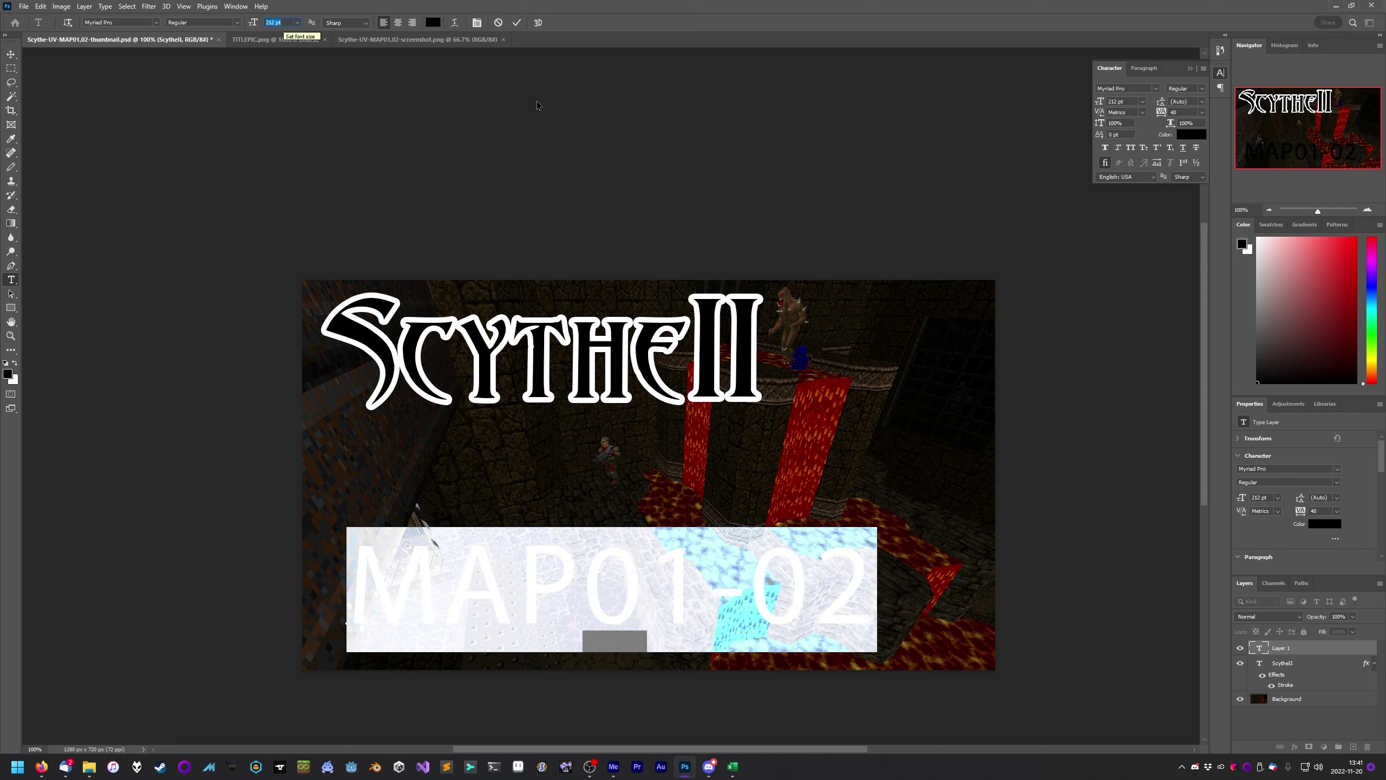
left_click(229, 21)
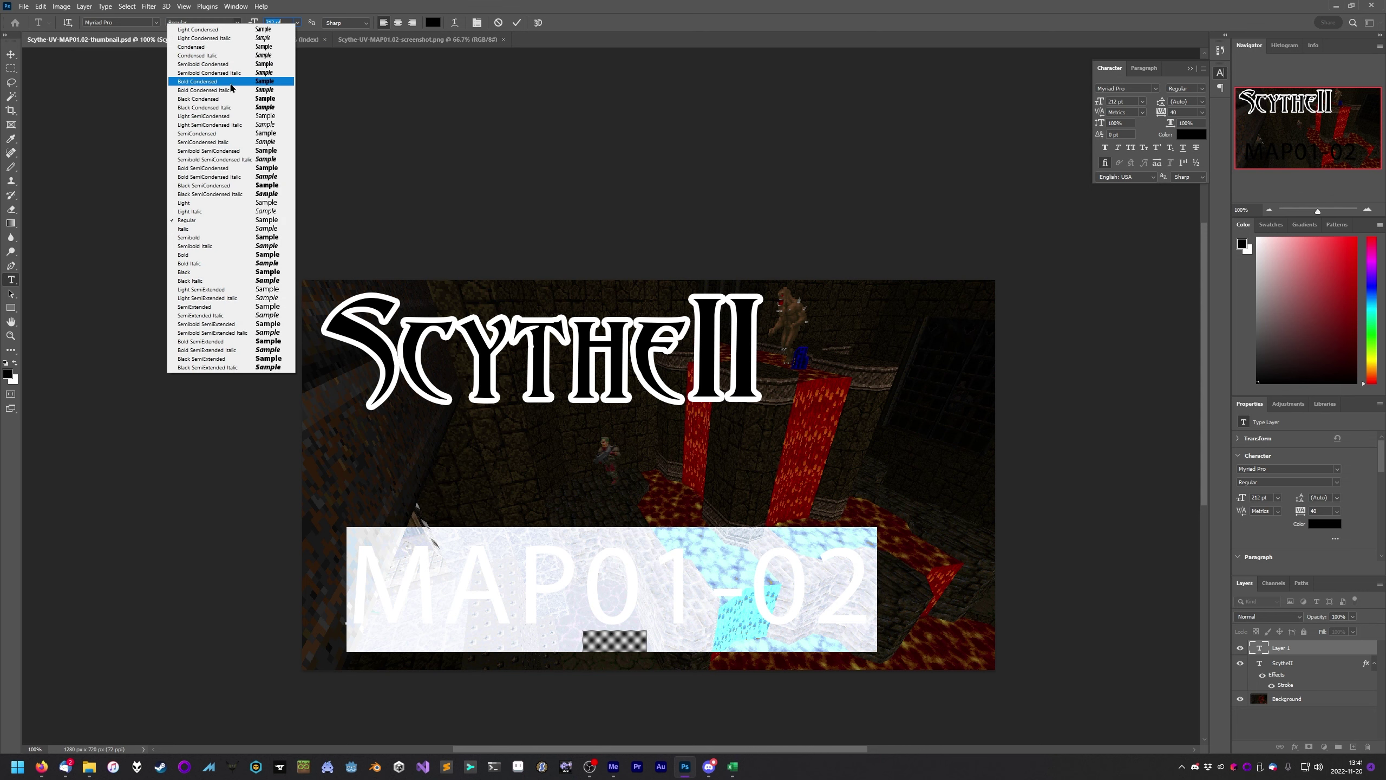
left_click(230, 84)
key("ctrl+Return")
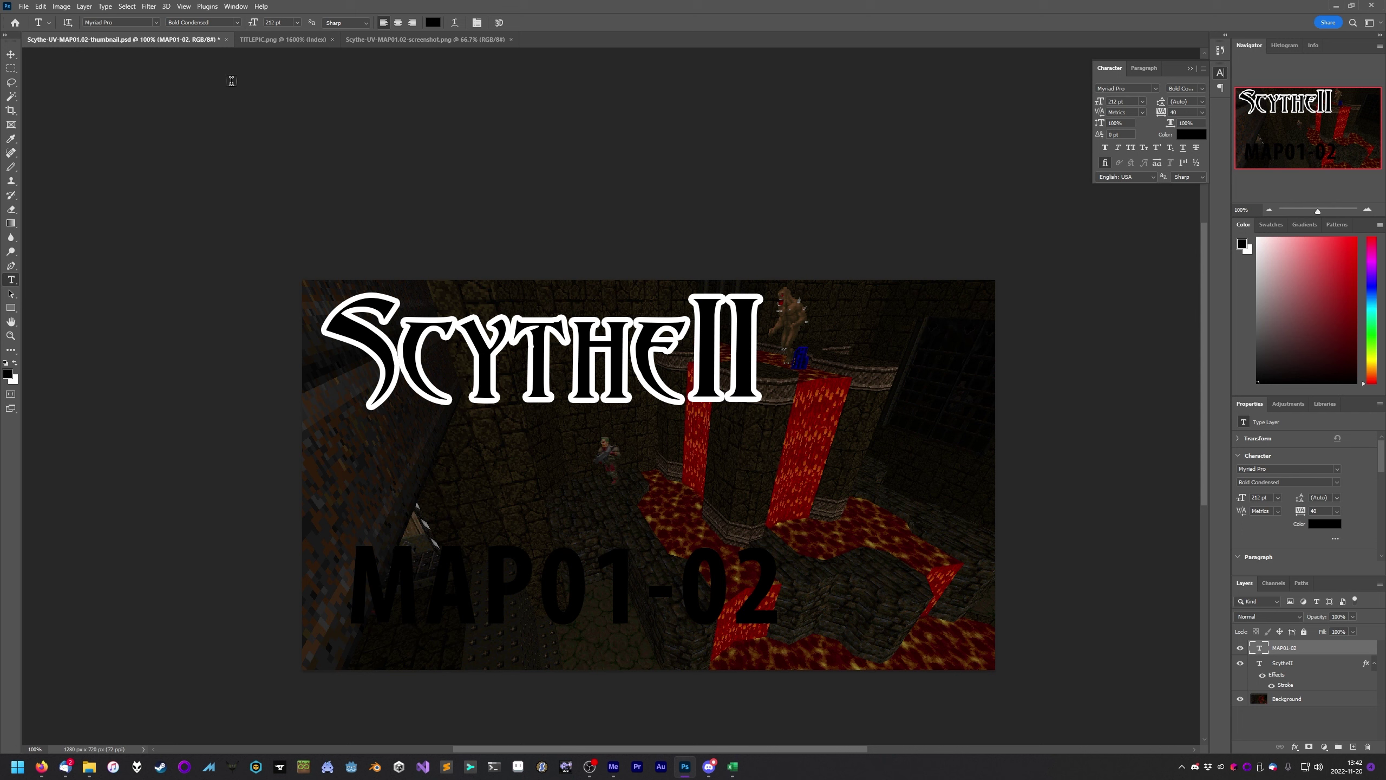
Set the MAP01-02 text's tracking to 0
left_click_drag(365, 588, 813, 583)
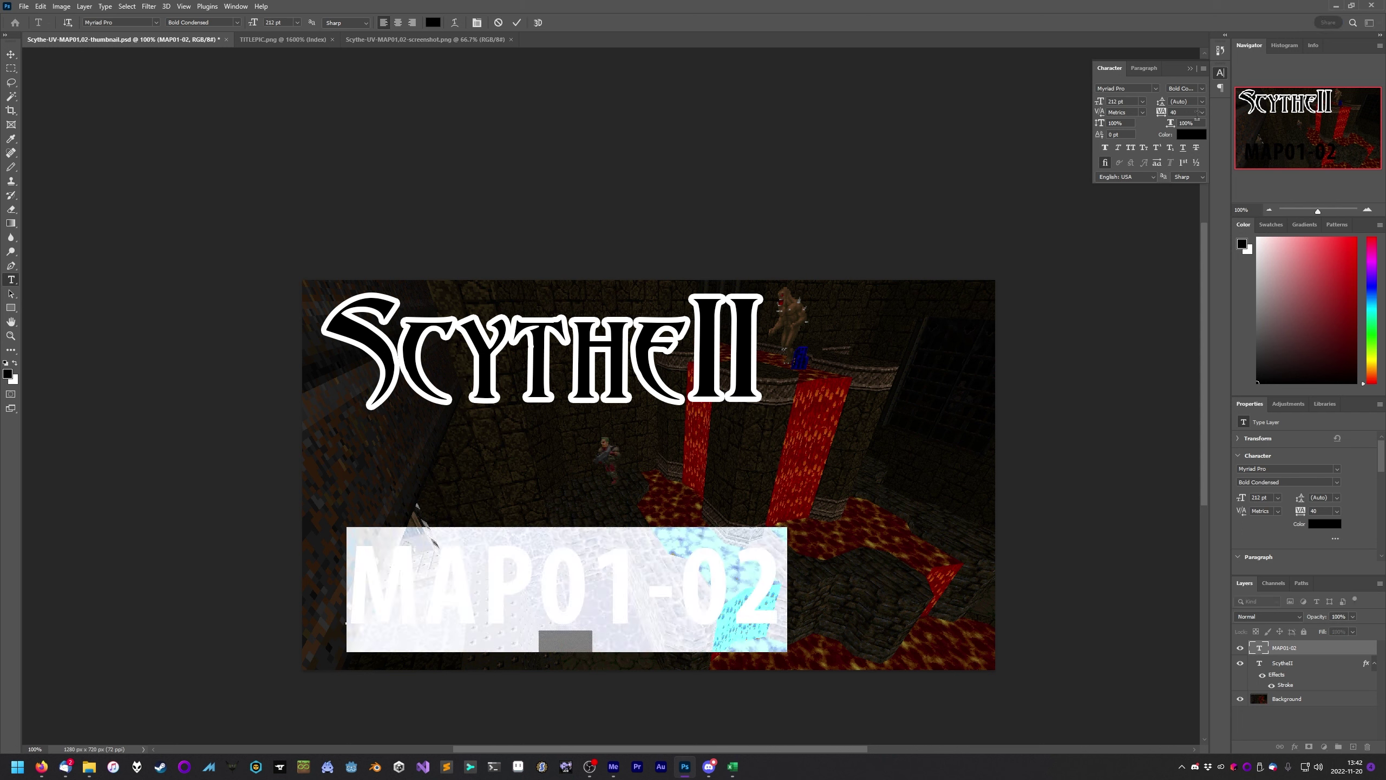
key("Down")
key("Down")
key("Down")
key("Down")
key("Down")
key("Down")
key("Down")
key("Down")
key("Down")
key("Down")
key("Up")
key("Up")
key("Up")
key("Up")
key("Up")
key("Up")
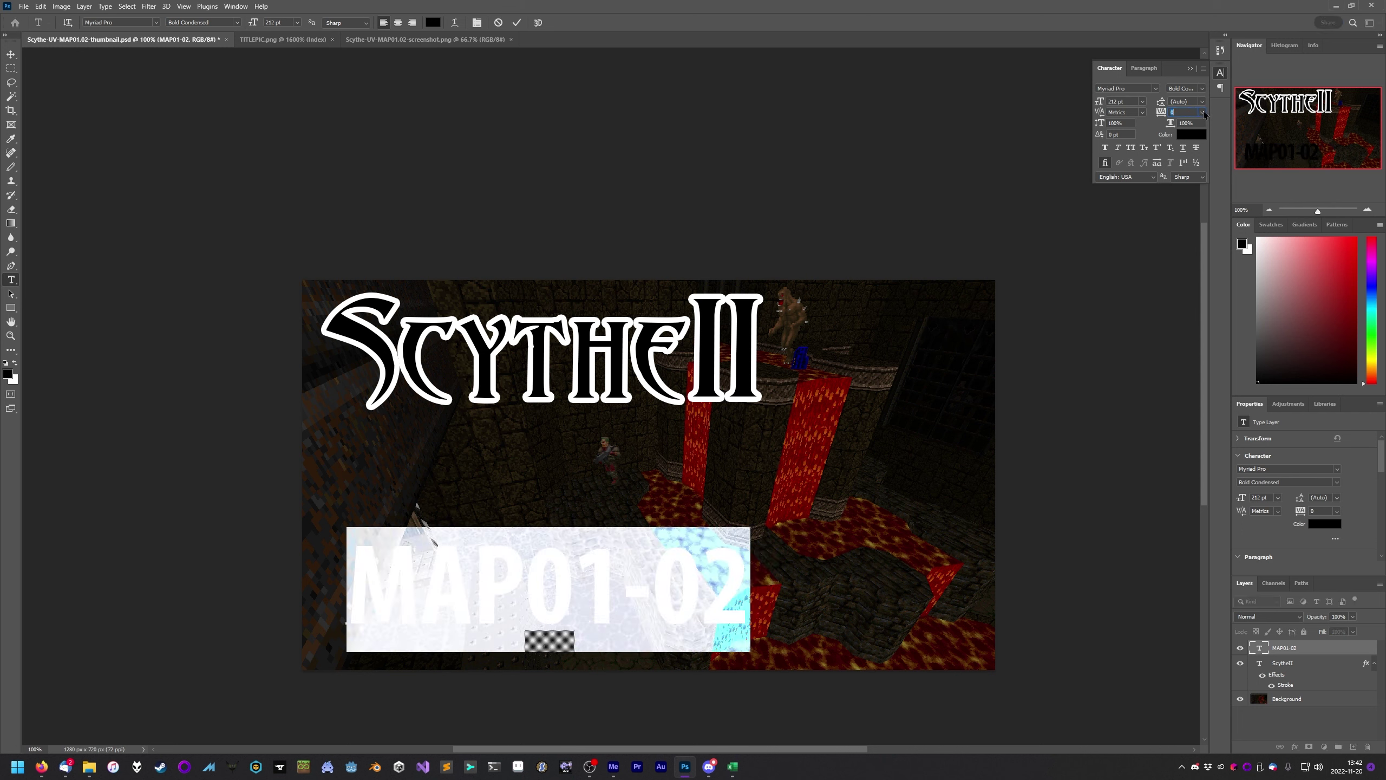
left_click(1203, 113)
left_click(1189, 181)
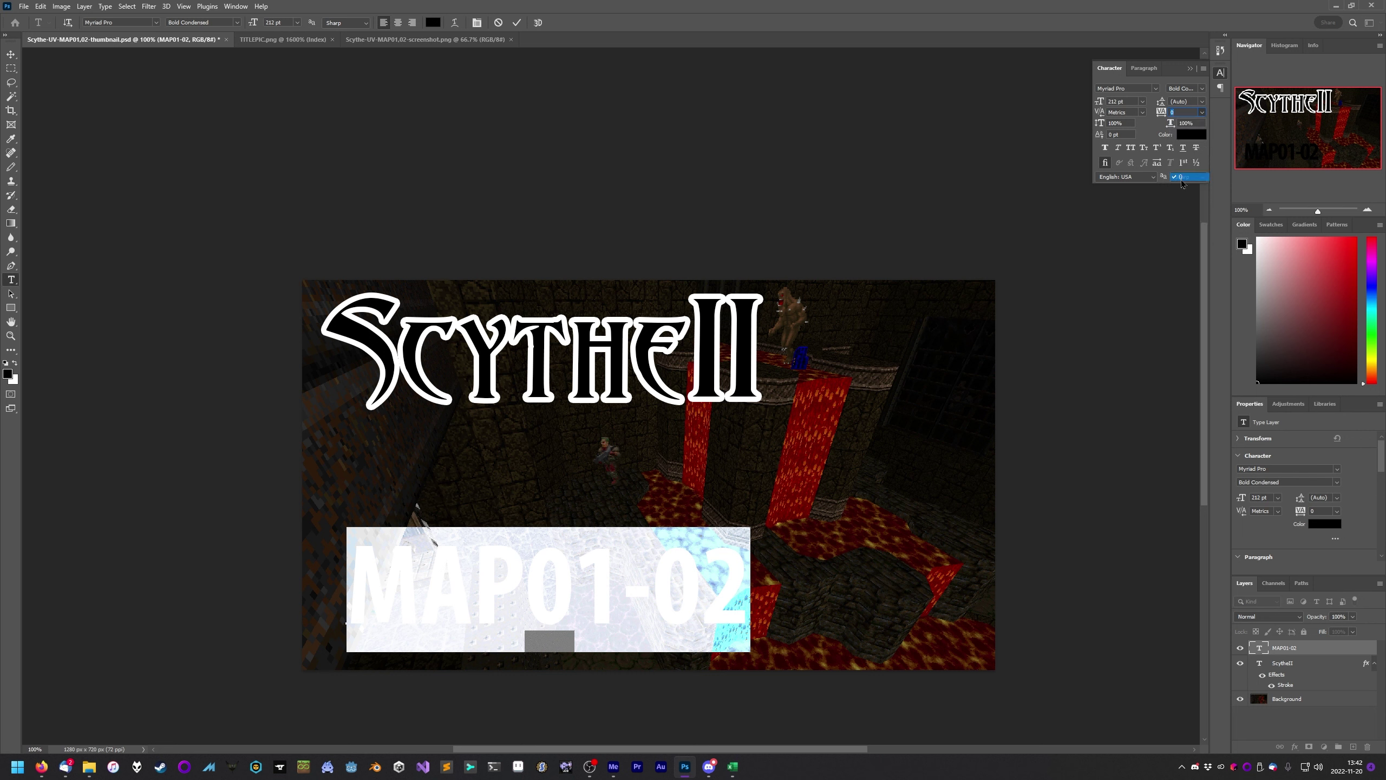
left_click(10, 52)
Drag MAP01-02 toward the bottom-left, then nudge both ScytheII and MAP01-02 slightly left
left_click_drag(563, 586, 536, 615)
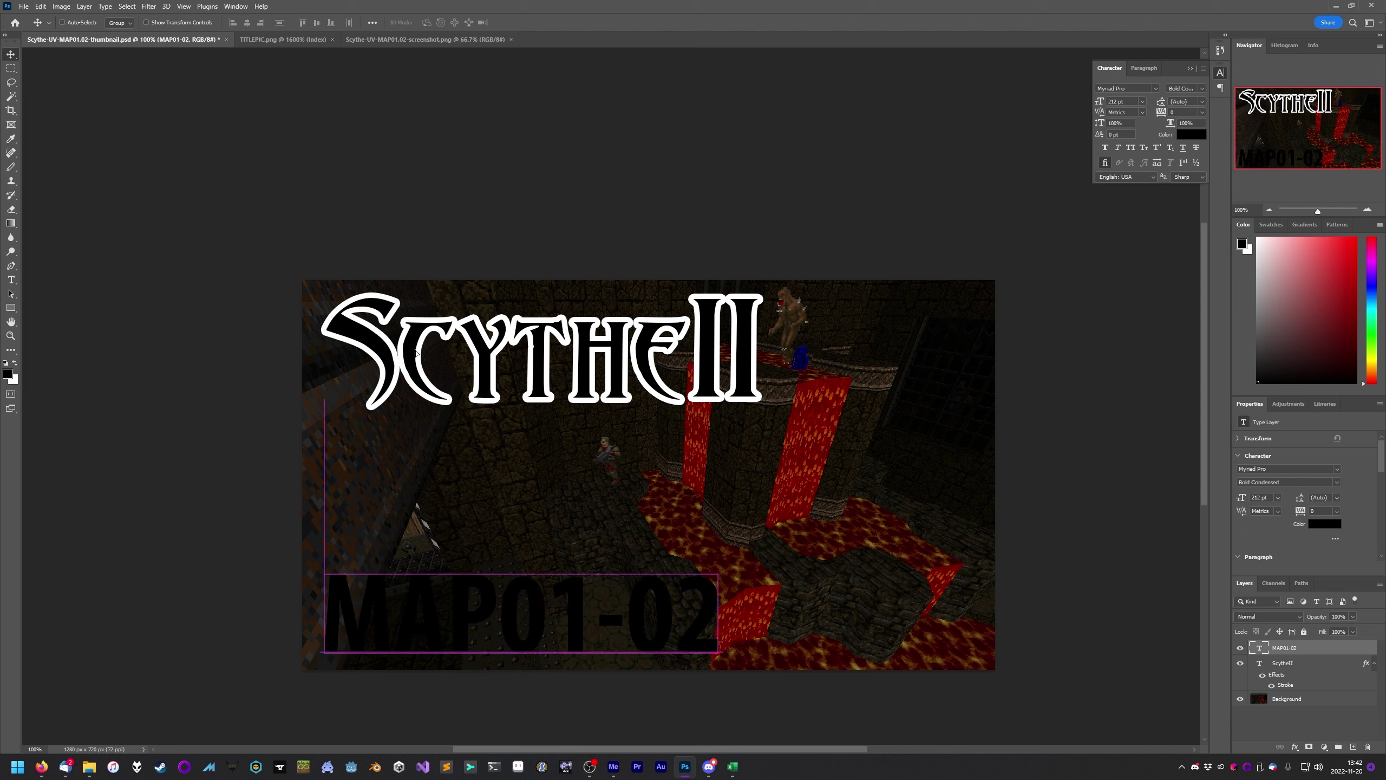
left_click(1290, 666)
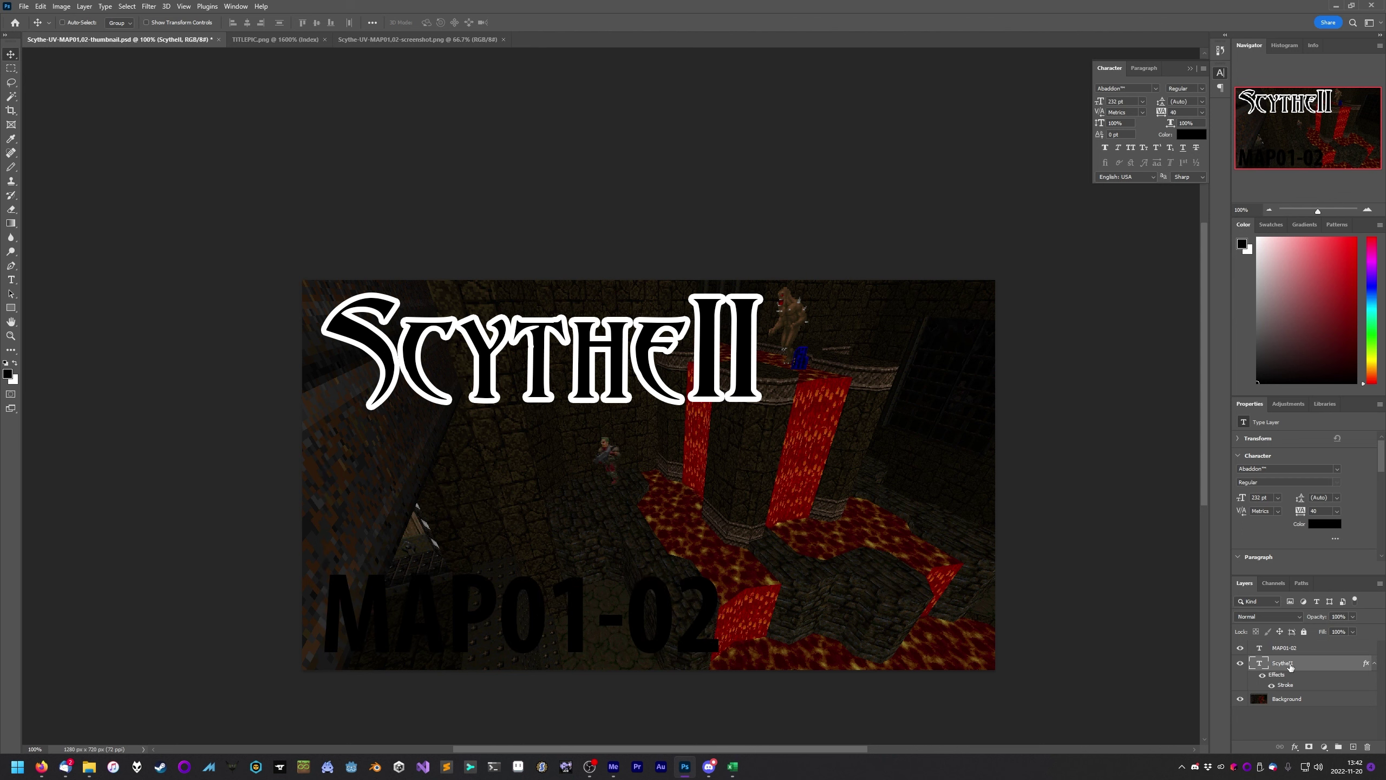
mouse_move(409, 348)
left_mouse_down()
mouse_move(399, 337)
mouse_move(404, 346)
left_mouse_up()
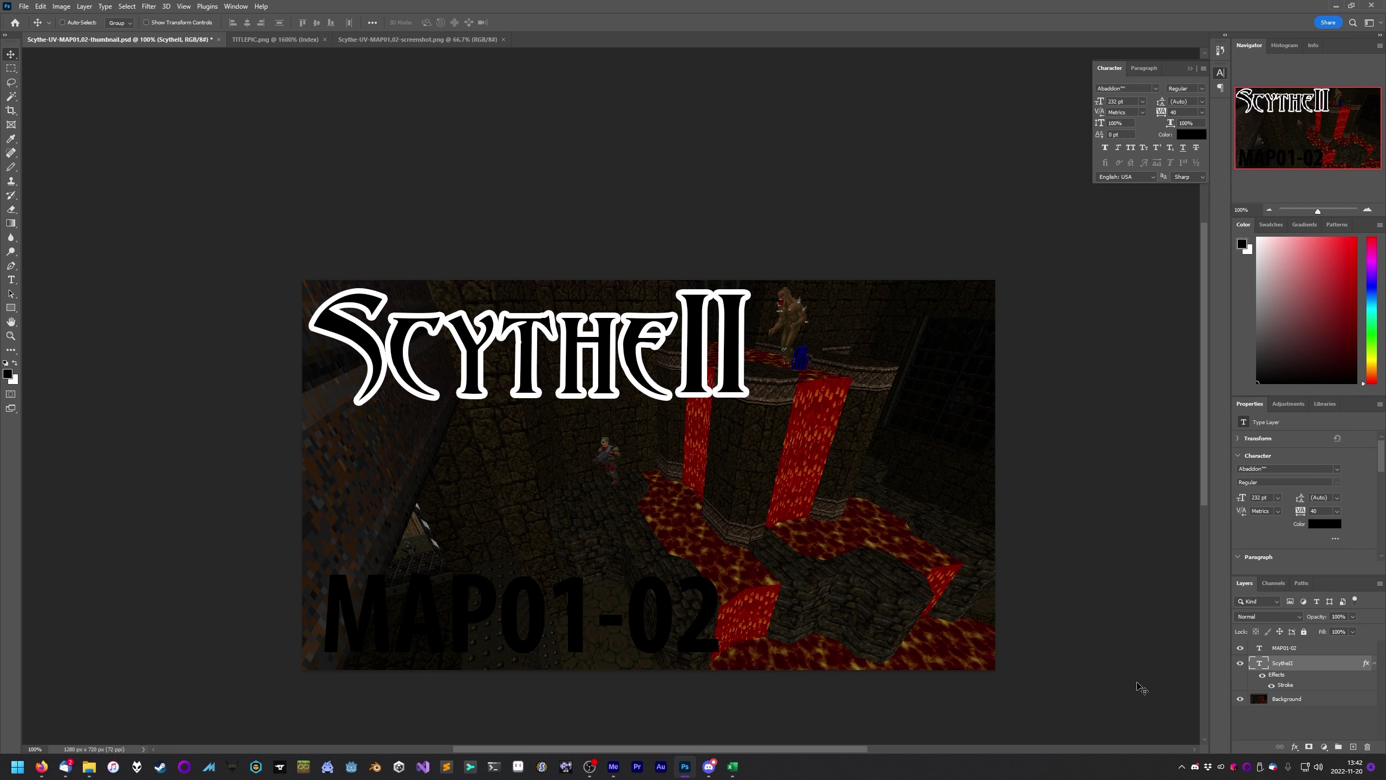
left_click(1288, 649)
left_click_drag(458, 622, 445, 630)
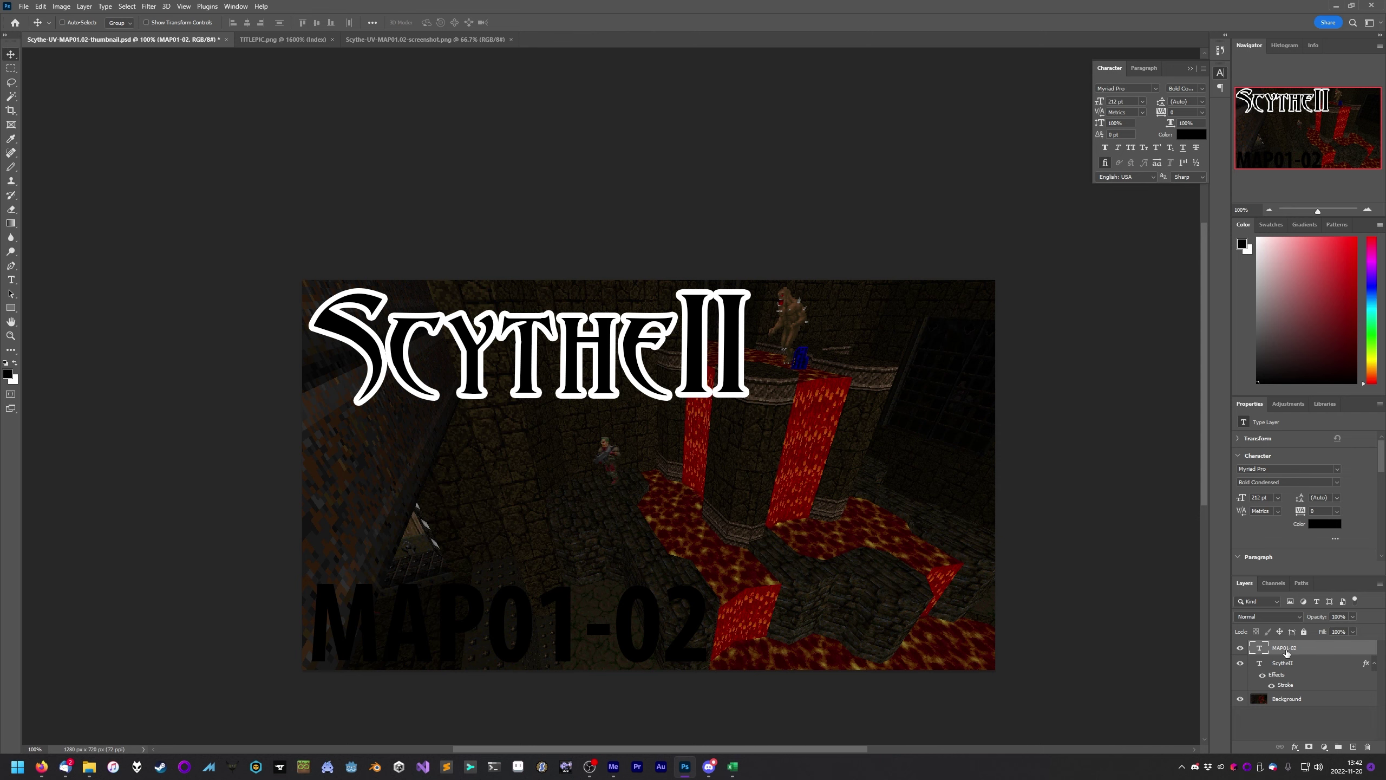
Add a 10 px white outside Stroke to the MAP01-02 layer via Layer Style
right_click(1287, 653)
left_click(1271, 157)
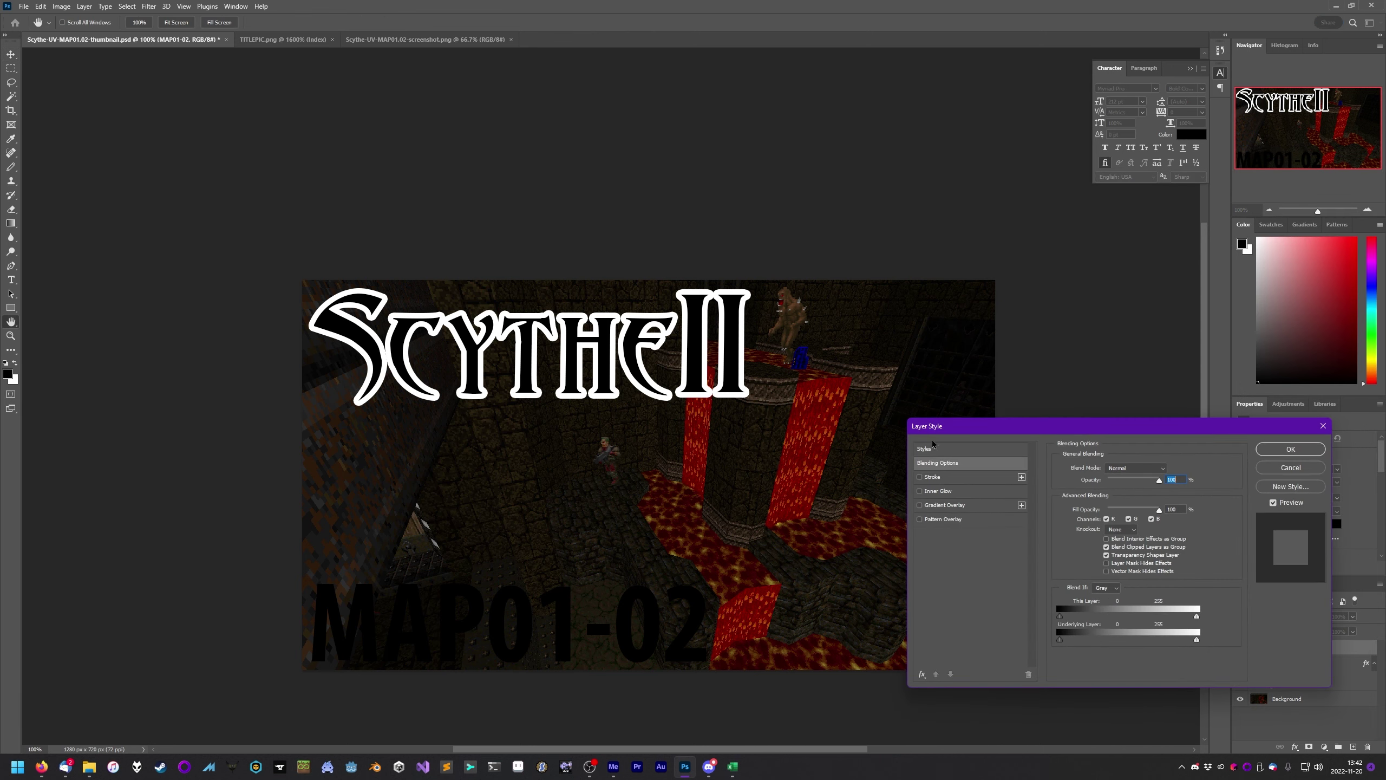
left_click(933, 478)
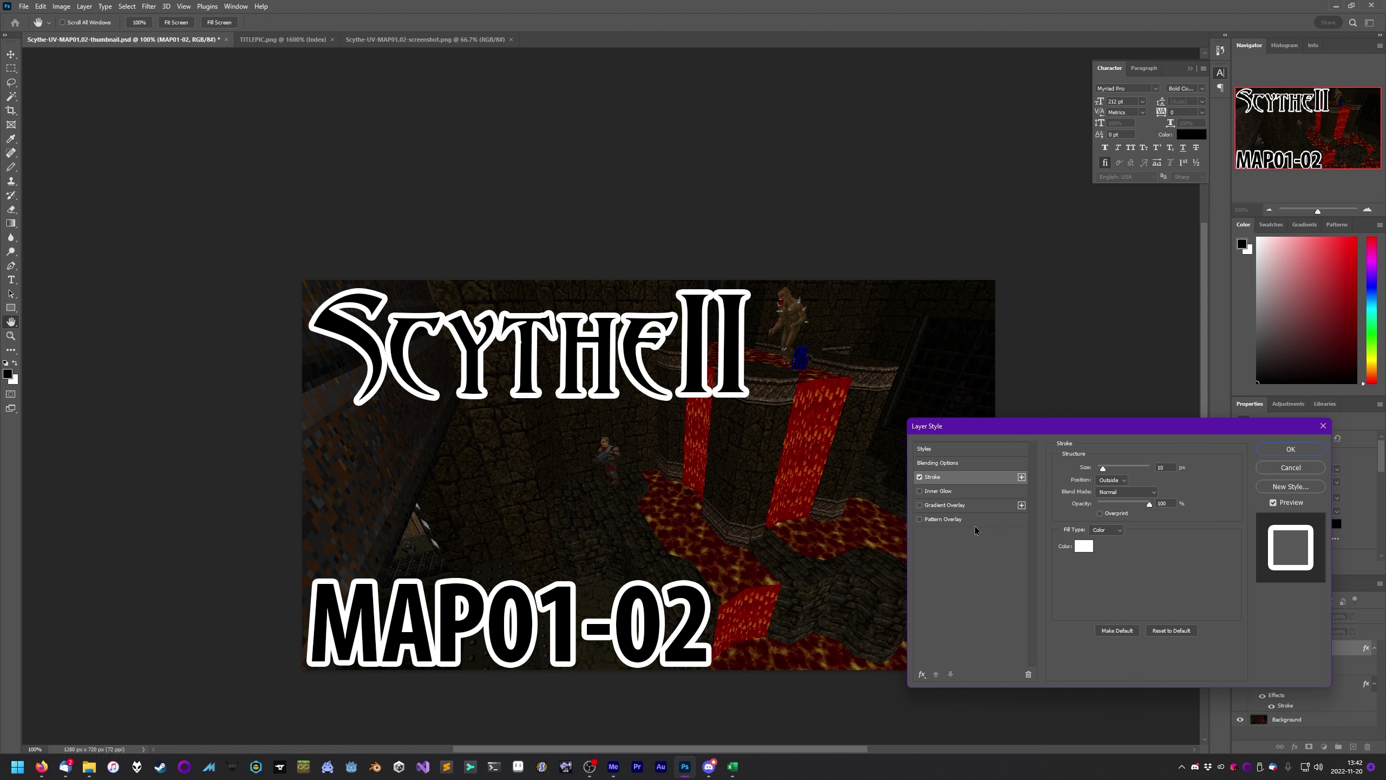
left_click(1292, 451)
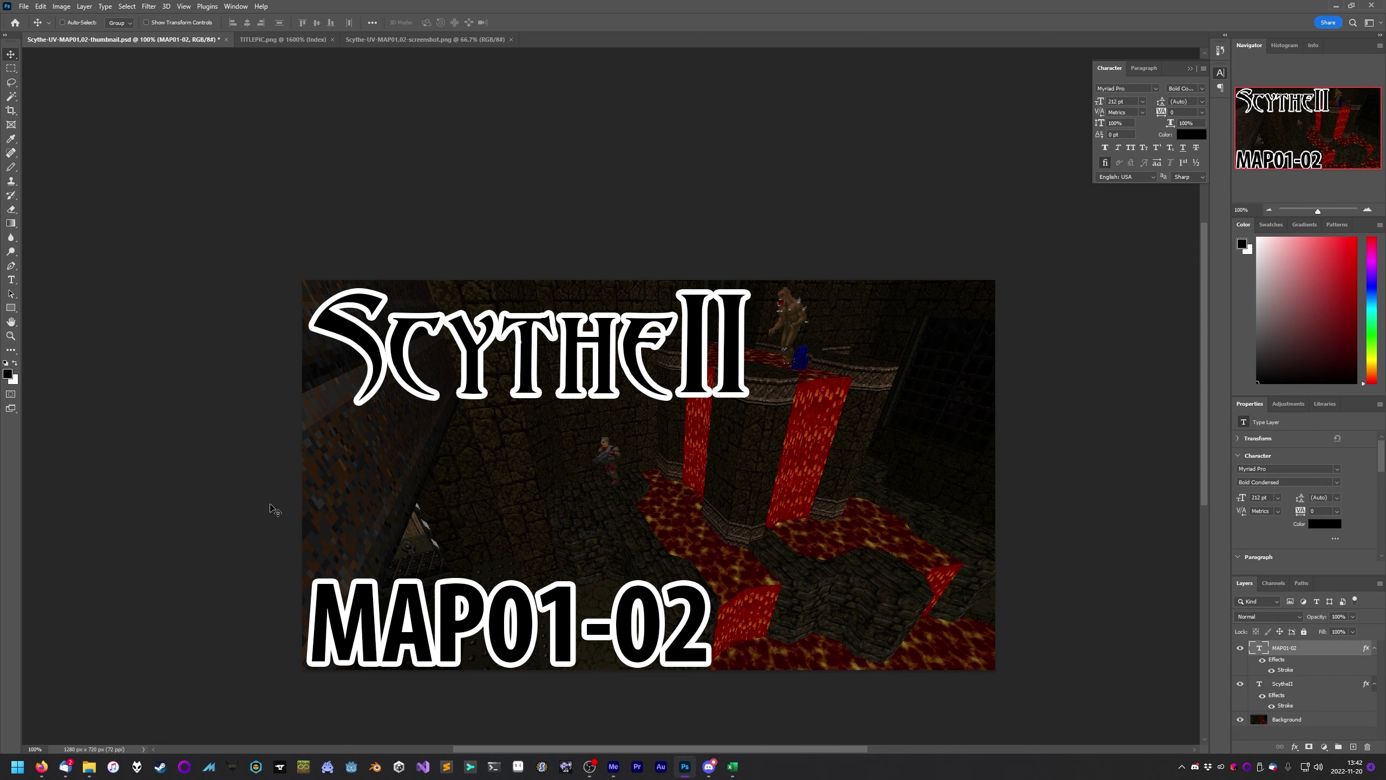
Try spaces around the hyphen in MAP01-02, then remove them again
left_click(11, 280)
double_click(323, 626)
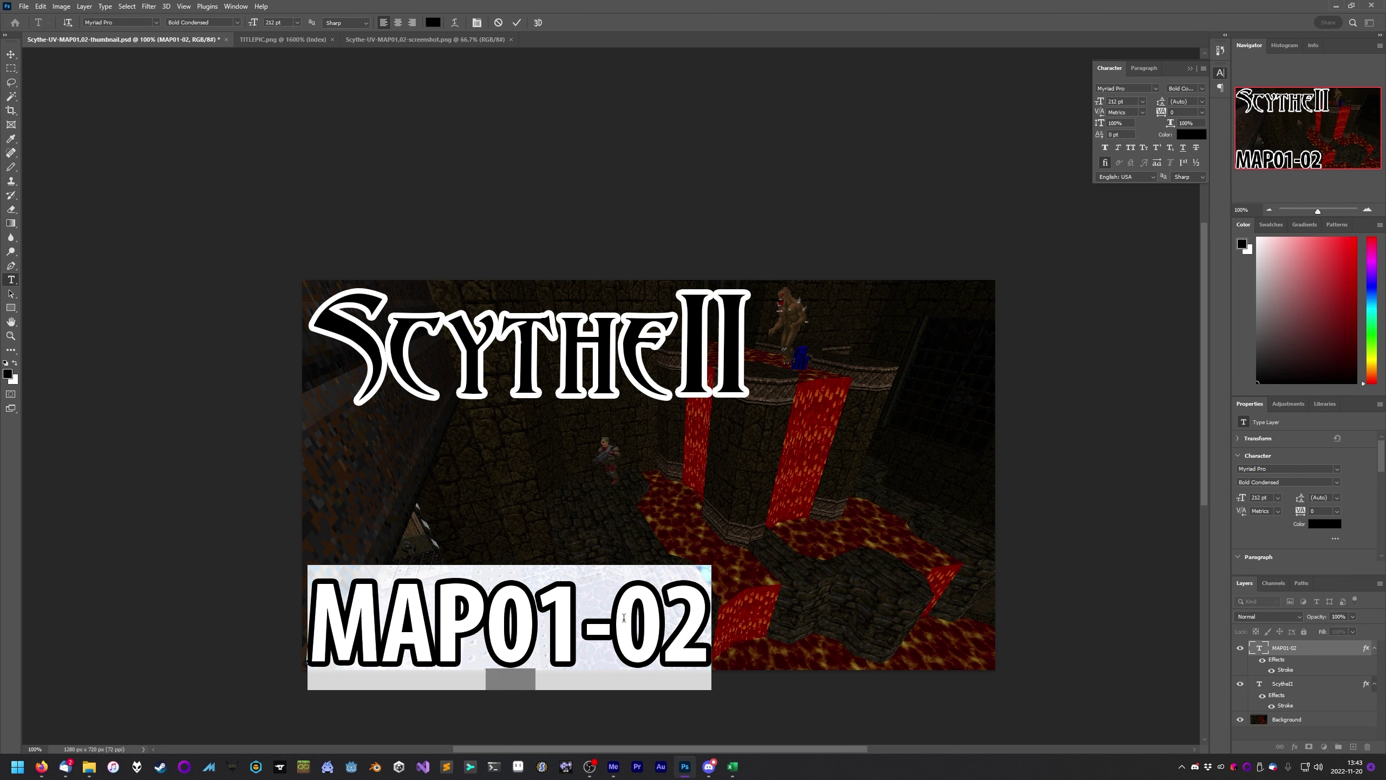
left_click(631, 607)
key("Left")
key("Right")
key("BackSpace")
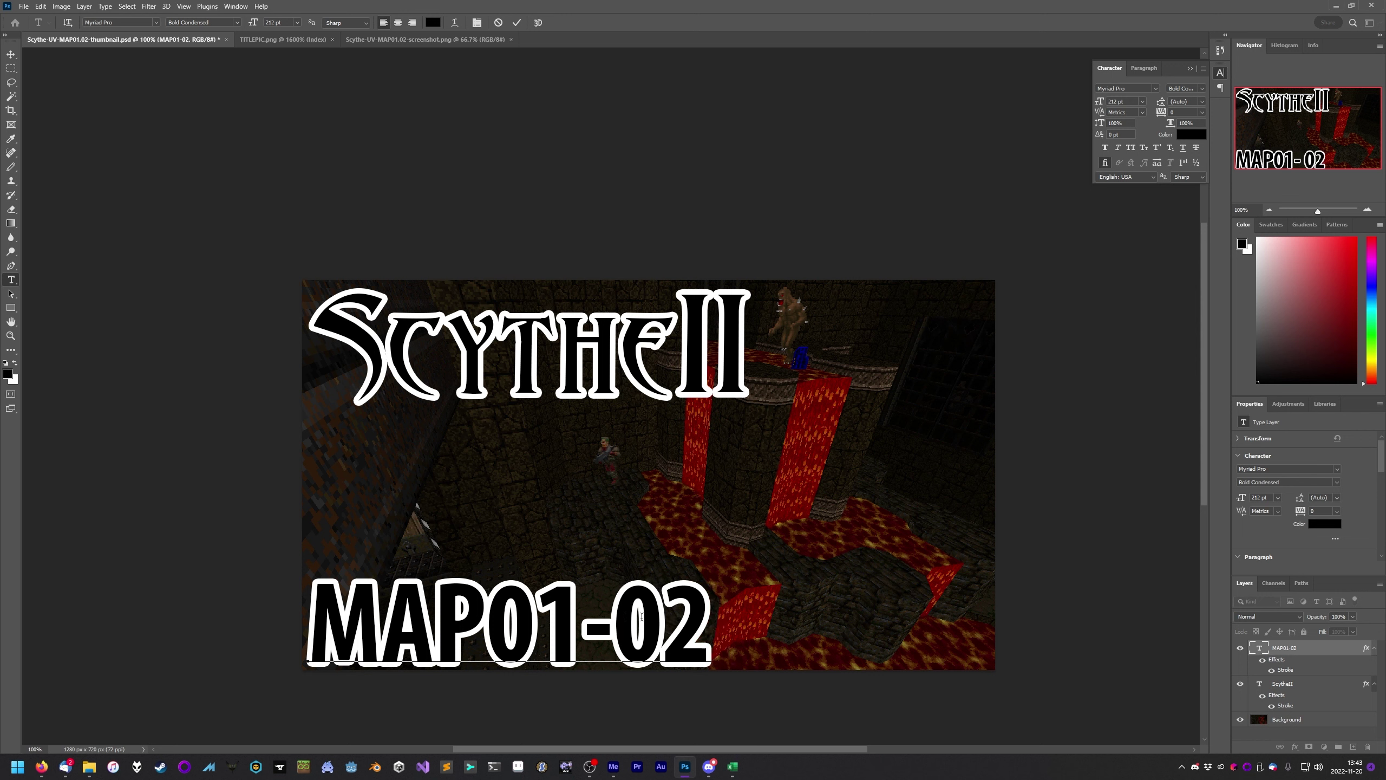
key("Left")
key("Right")
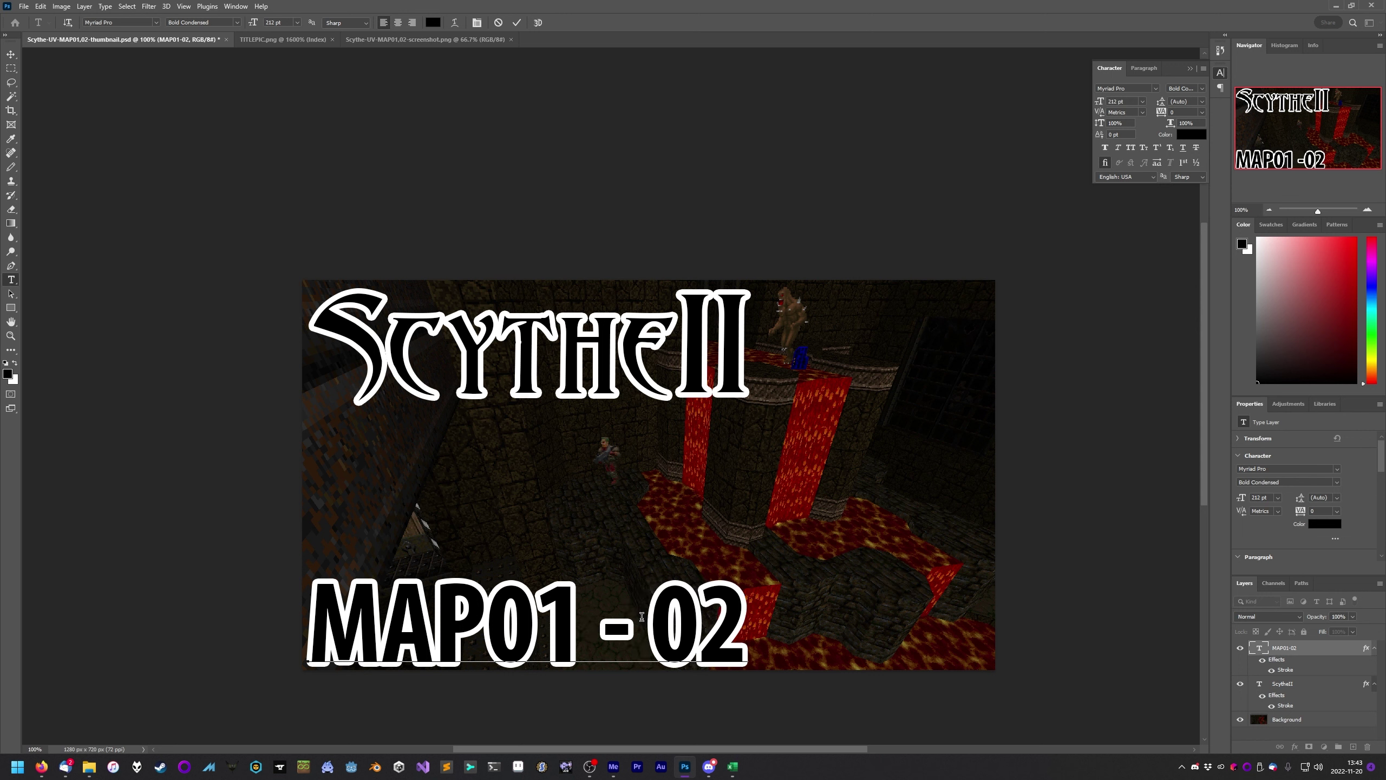
key("BackSpace")
key("Left")
key("BackSpace")
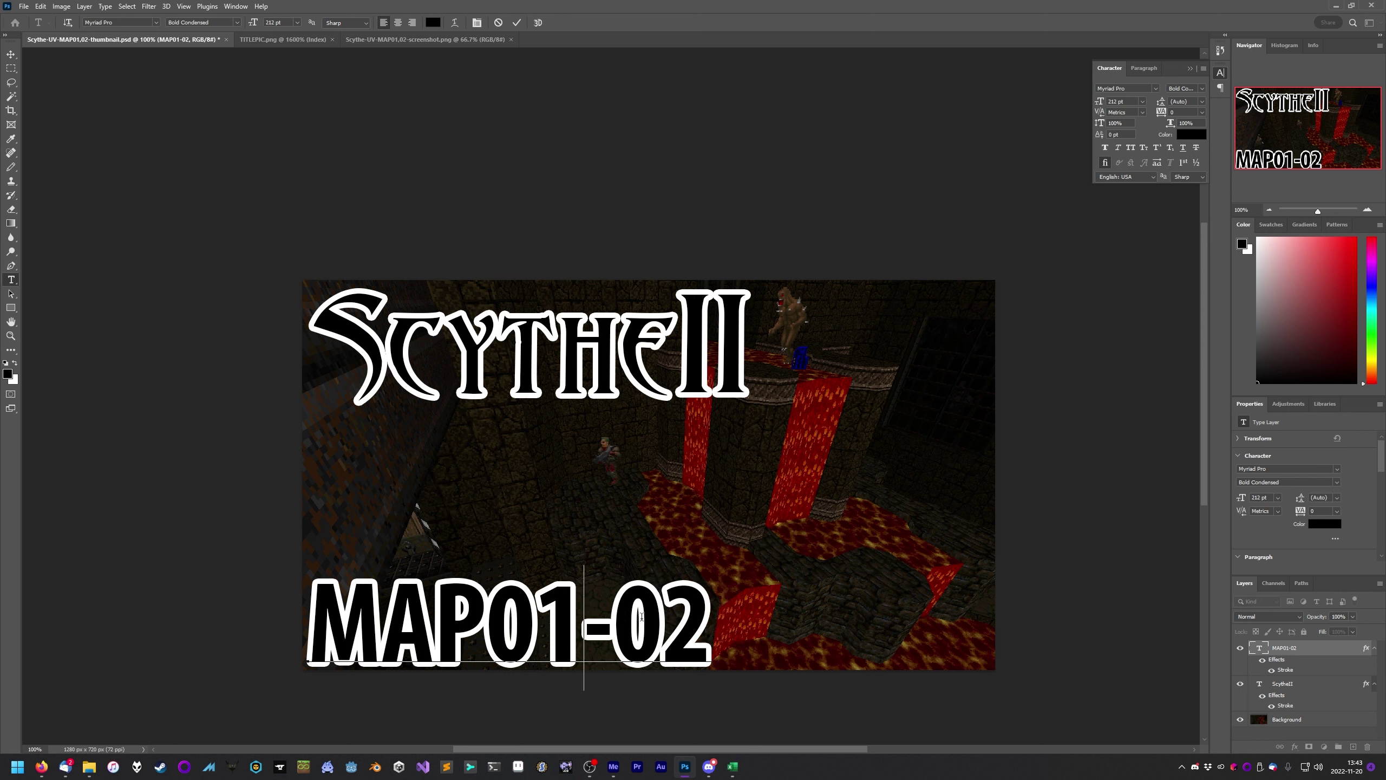
Open and cancel the MAP01-02 text colour picker, keeping it black, then bring up TITLEPIC.png
key("ctrl+a")
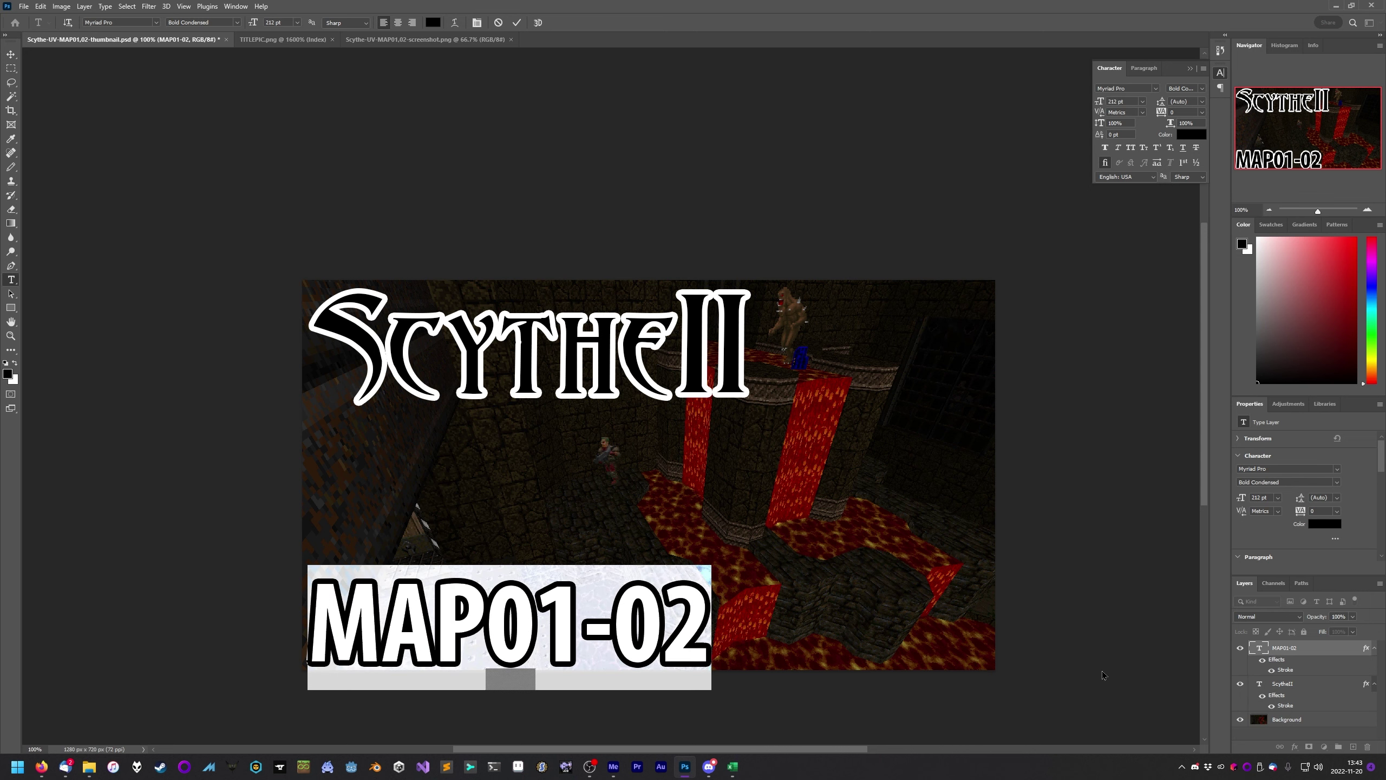
left_click(1188, 134)
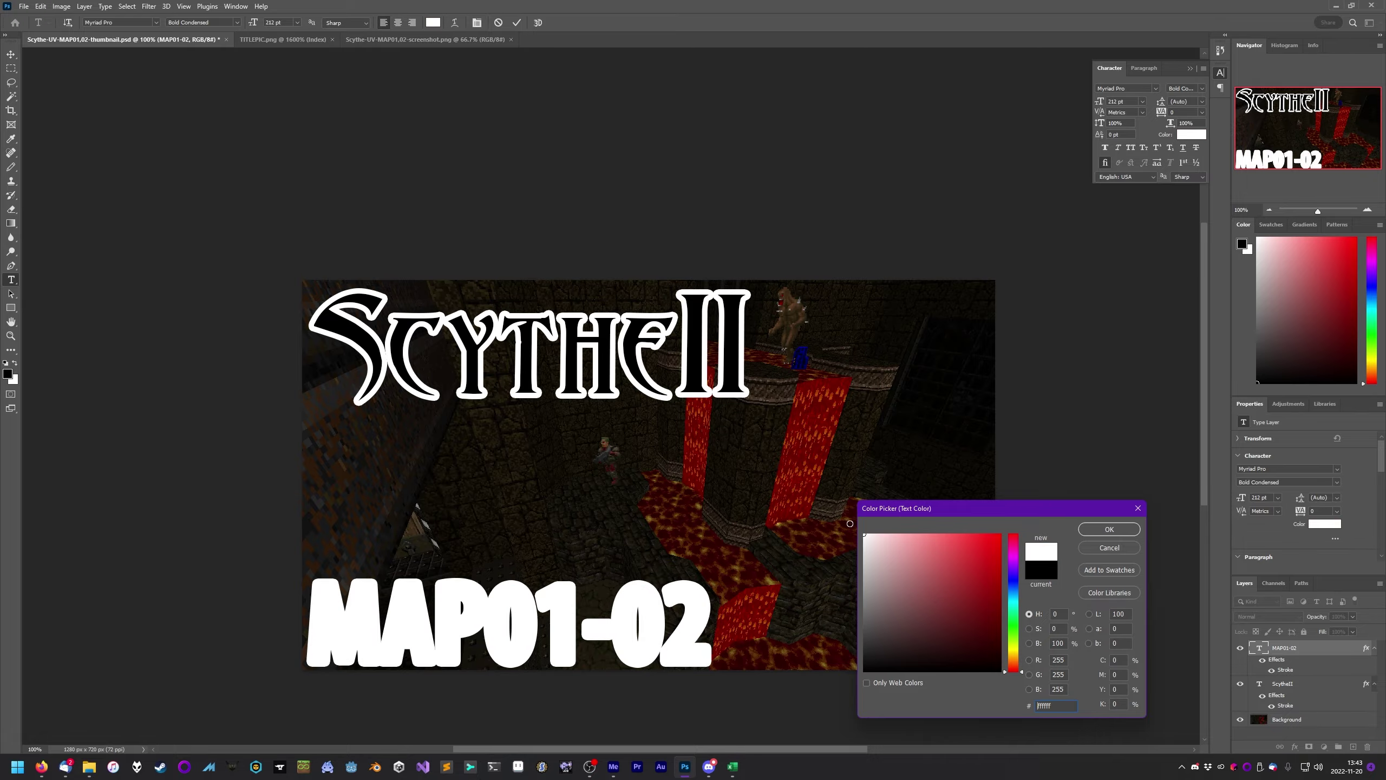
left_click(1108, 528)
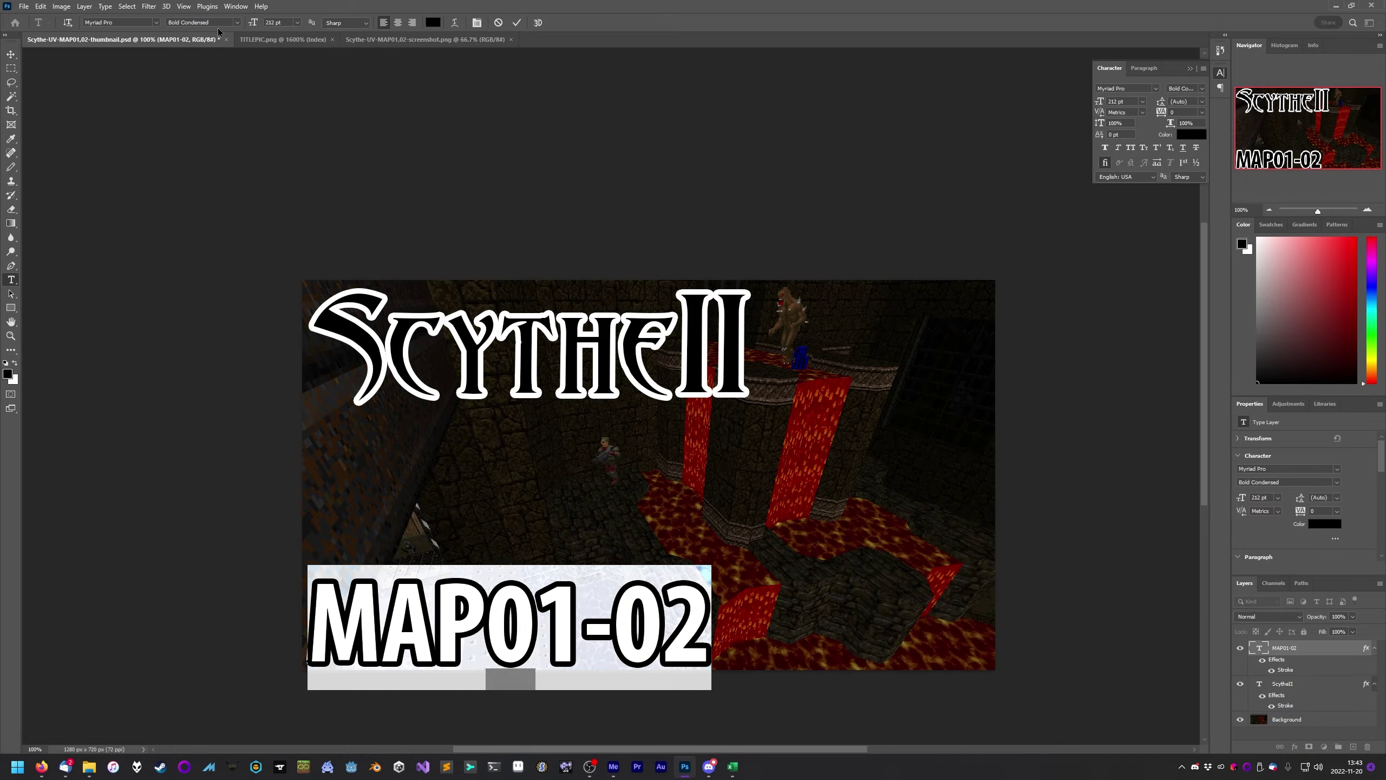
key("ctrl+Tab")
Zoom TITLEPIC to 300%, float it at the upper left, and select the MAP01-02 text
scroll(857, 316, "down", 7)
scroll(857, 316, "up", 1)
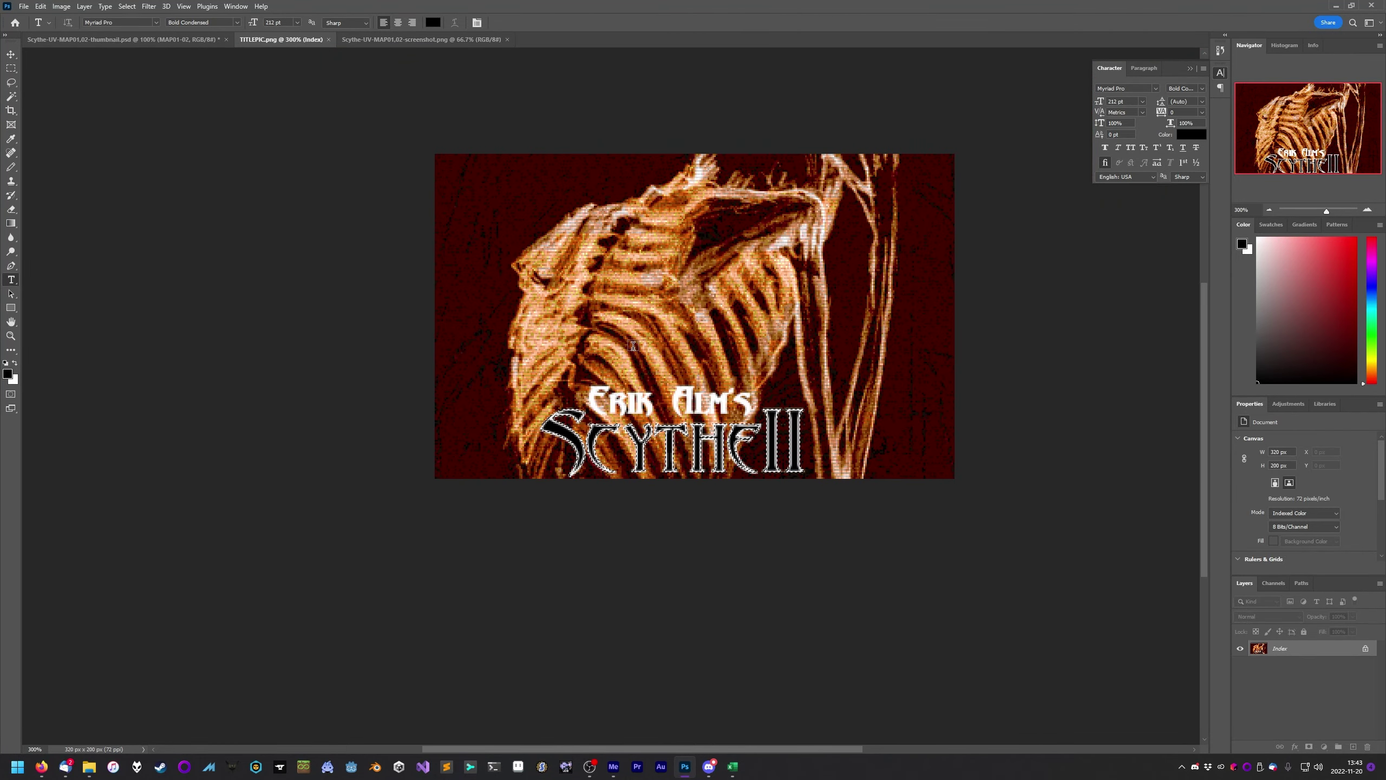
scroll(611, 359, "up", 2)
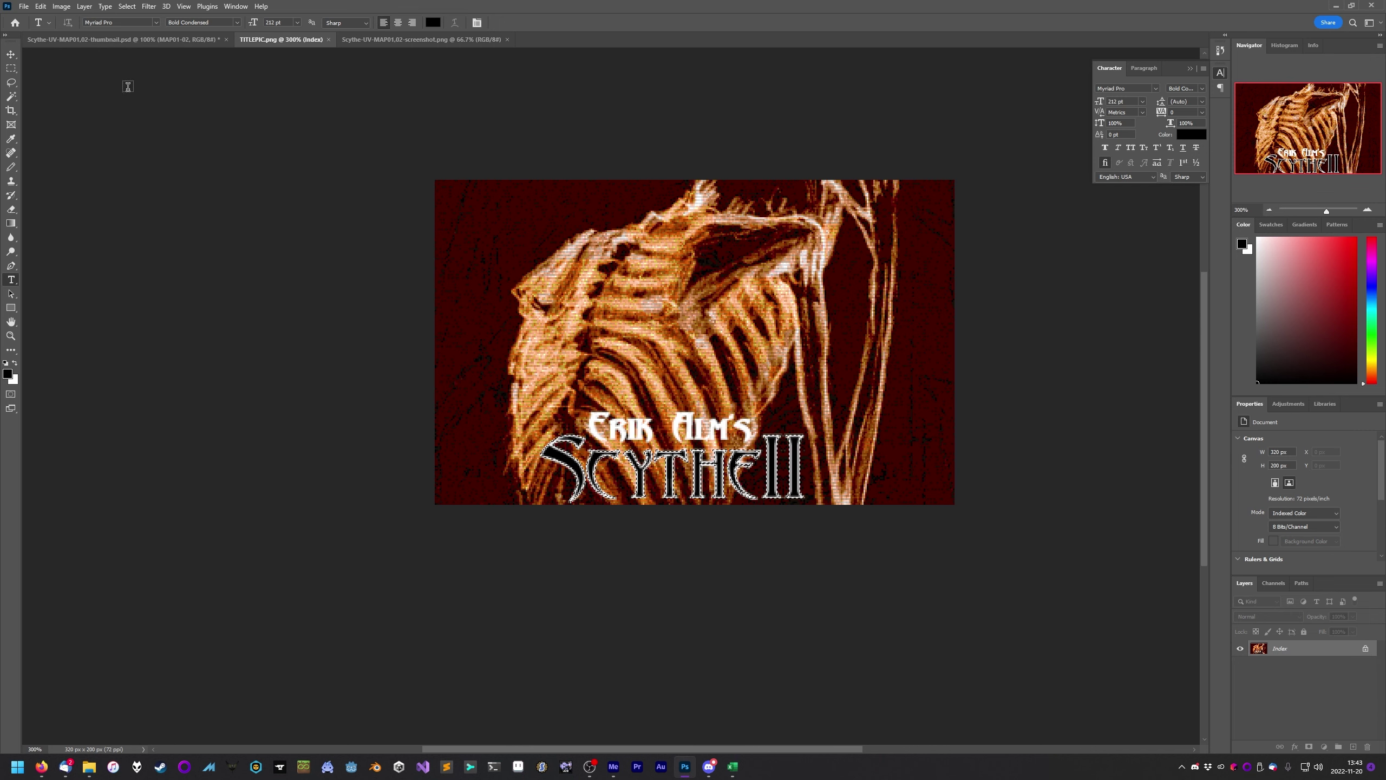
left_click_drag(281, 40, 594, 299)
left_click_drag(701, 288, 239, 110)
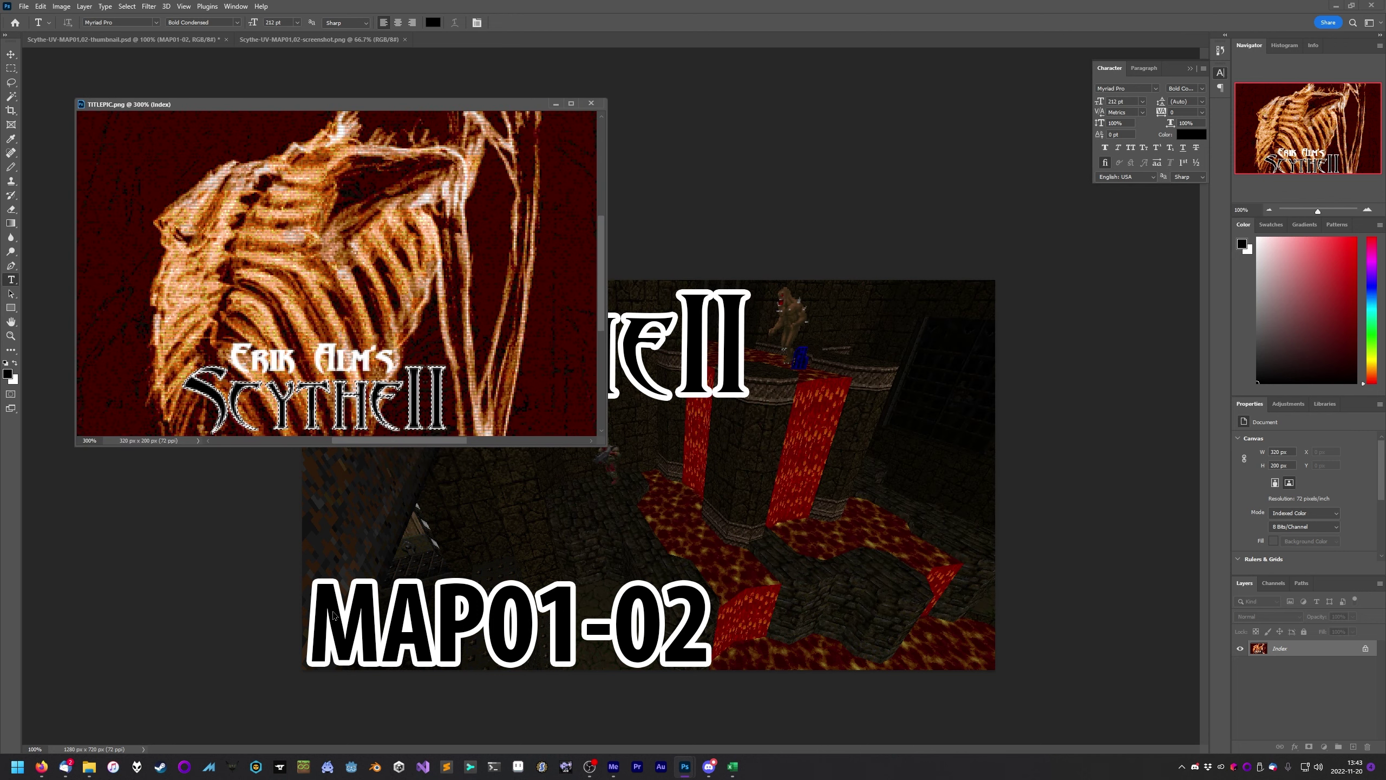
left_click(321, 606)
left_click_drag(320, 606, 712, 640)
Try text colours sampled from TITLEPIC, settling on a red 7f0909 for MAP01-02
left_click(1191, 134)
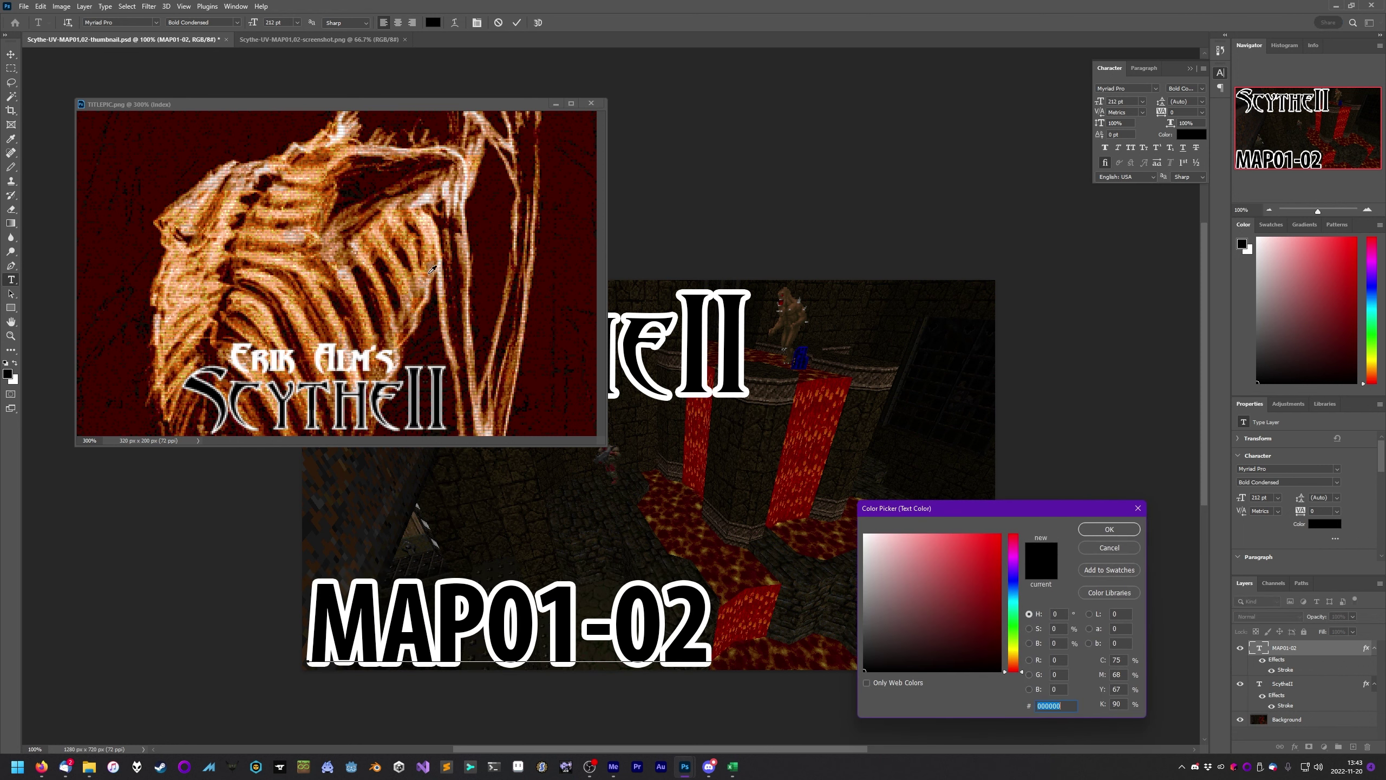
left_click(398, 264)
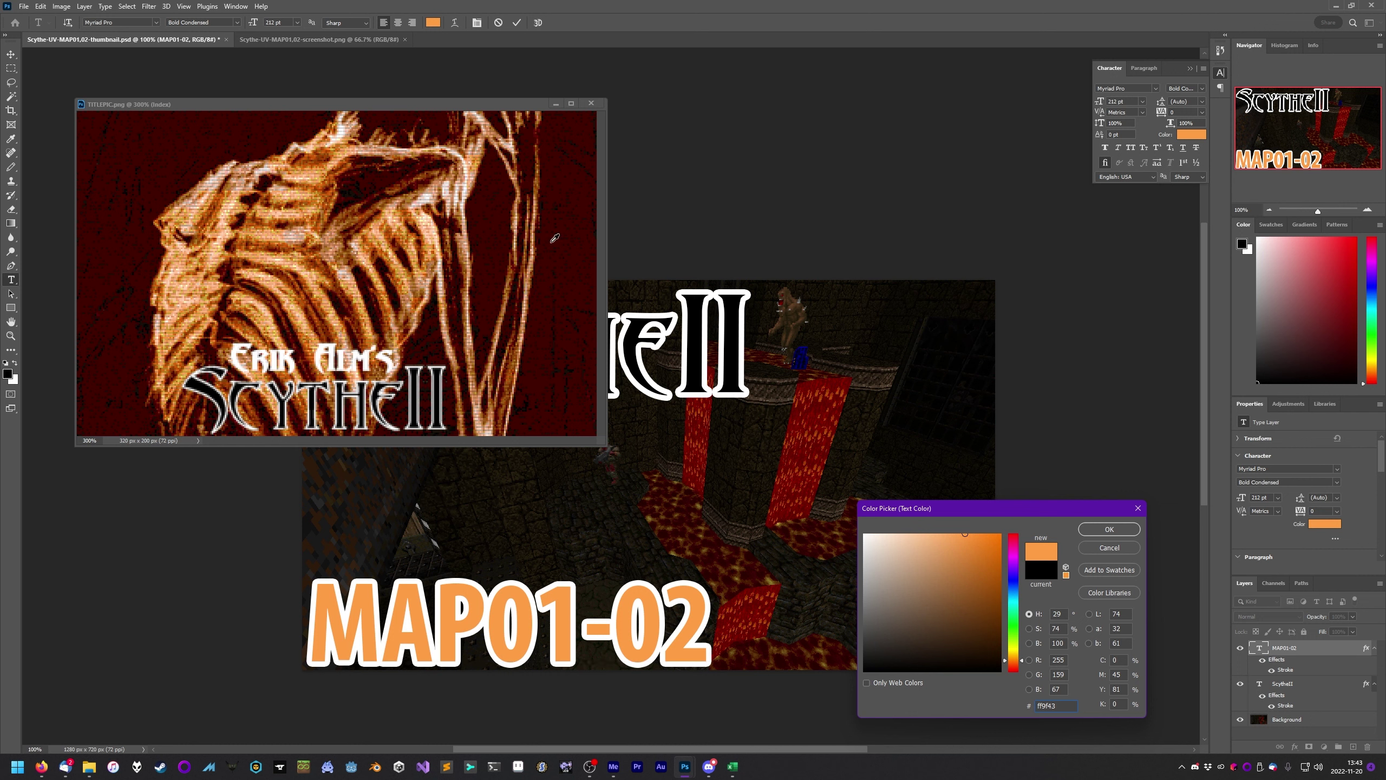
left_click(492, 281)
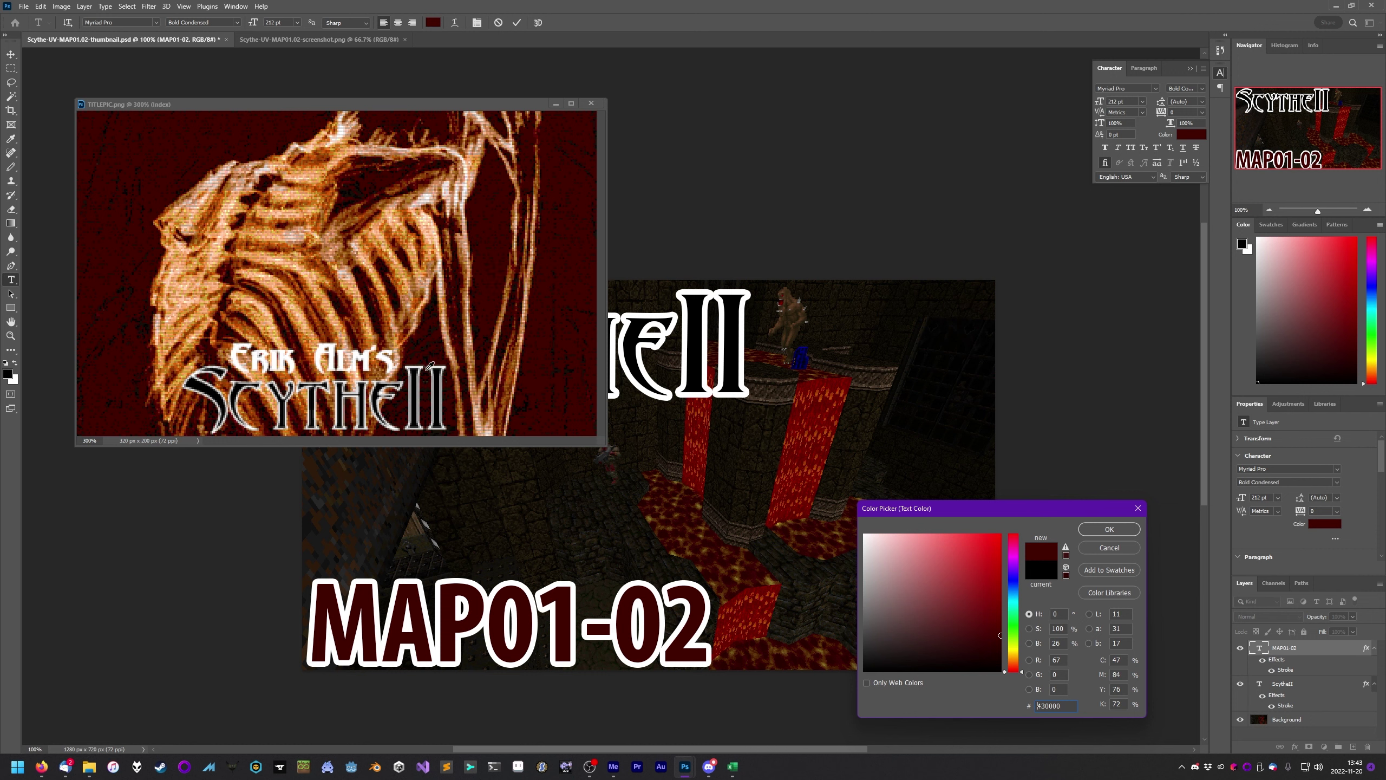
left_click_drag(251, 316, 253, 315)
left_click_drag(986, 615, 990, 599)
left_click(1109, 529)
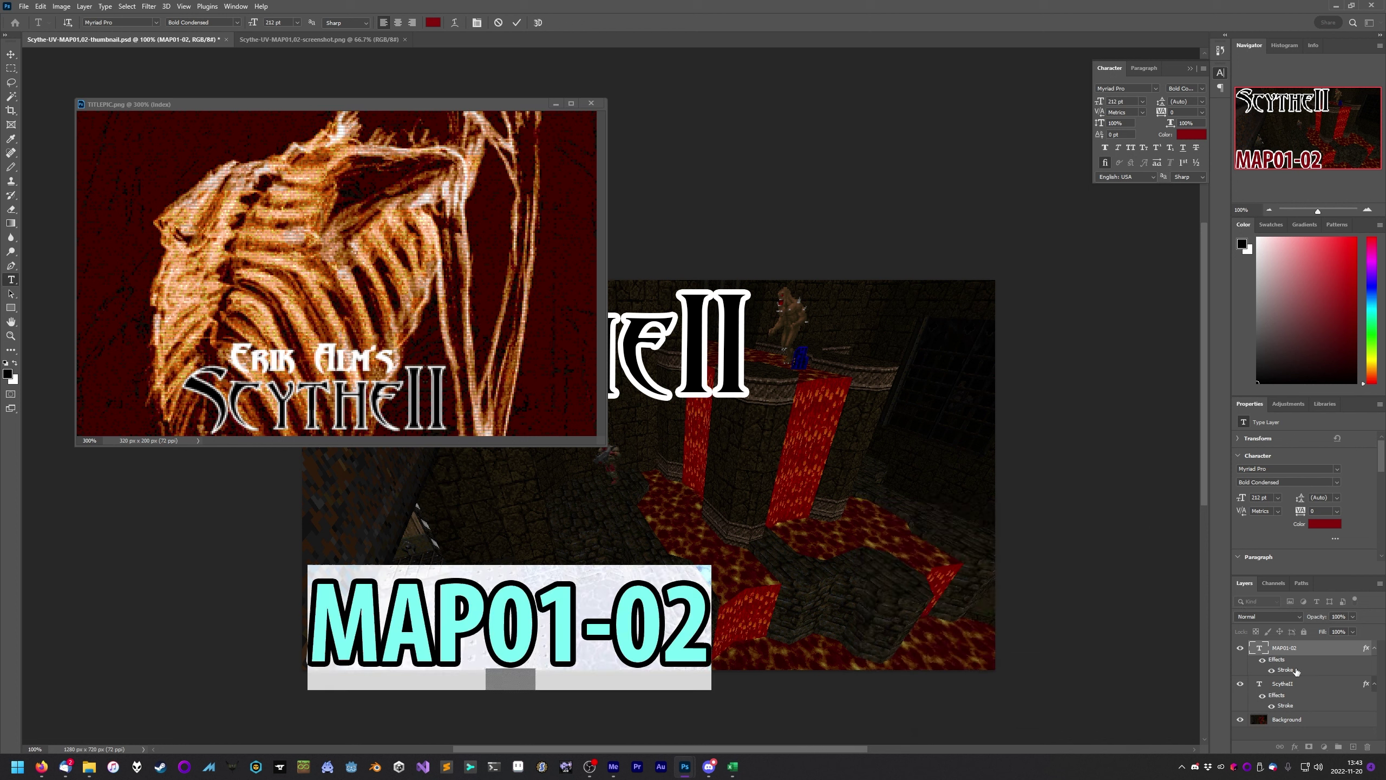
left_click(1028, 514)
Set the MAP01-02 Stroke colour to near-black in Layer Style
double_click(1285, 669)
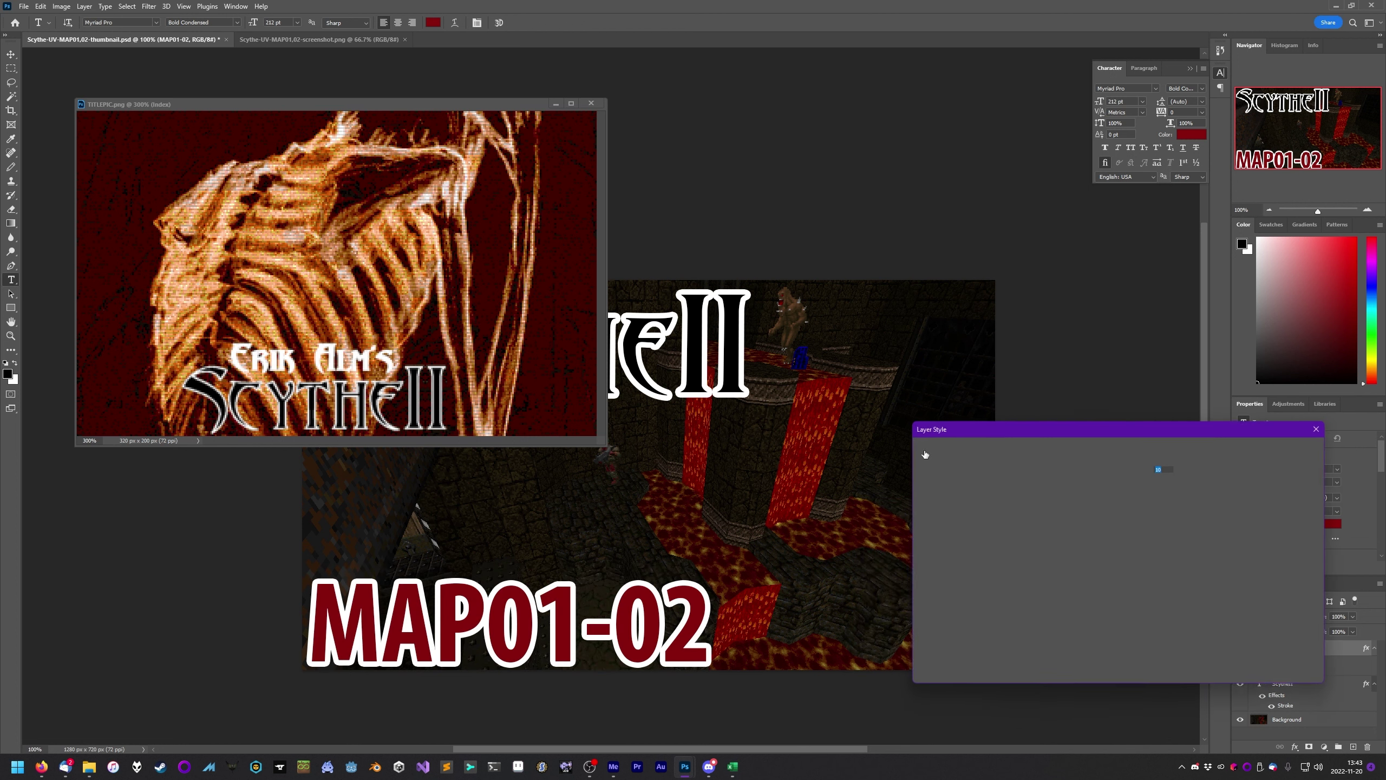
left_click(1084, 550)
type("000000")
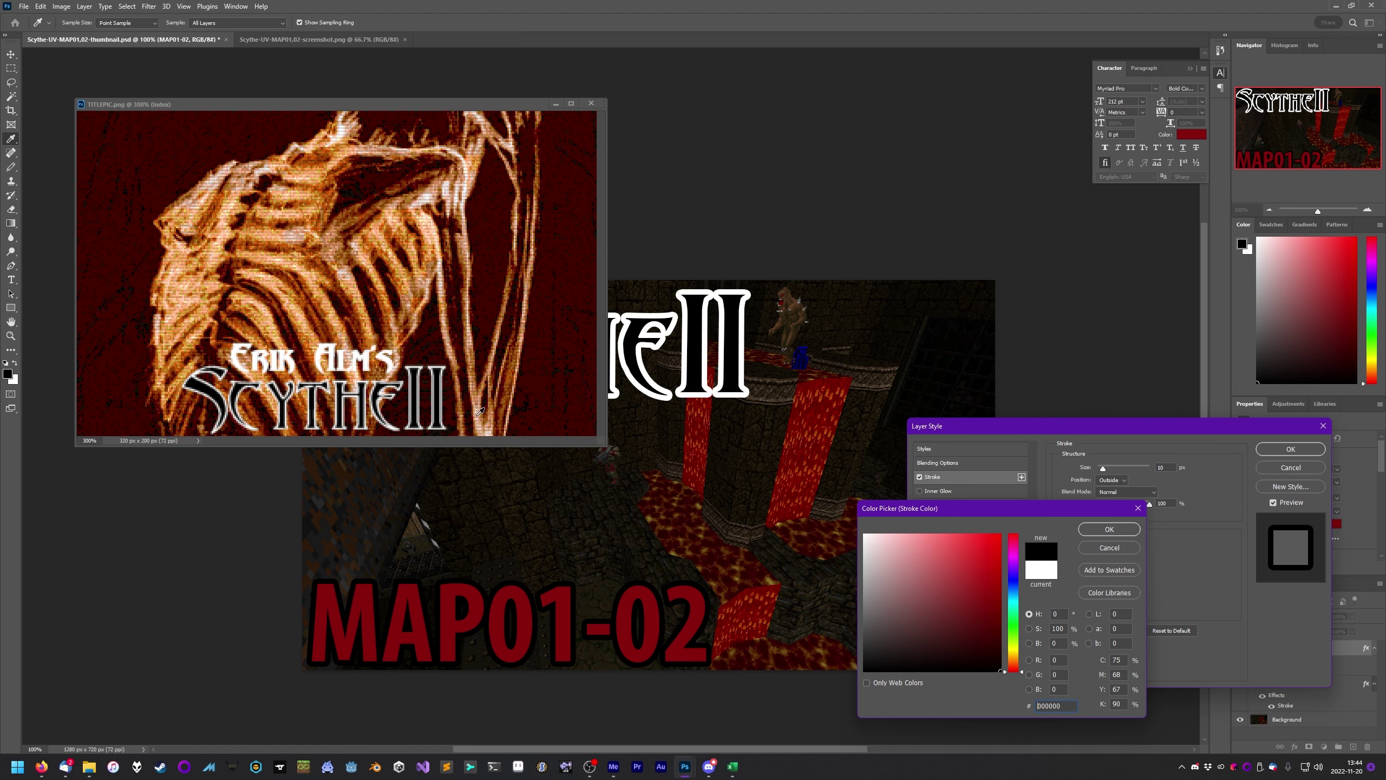
left_click_drag(481, 411, 482, 395)
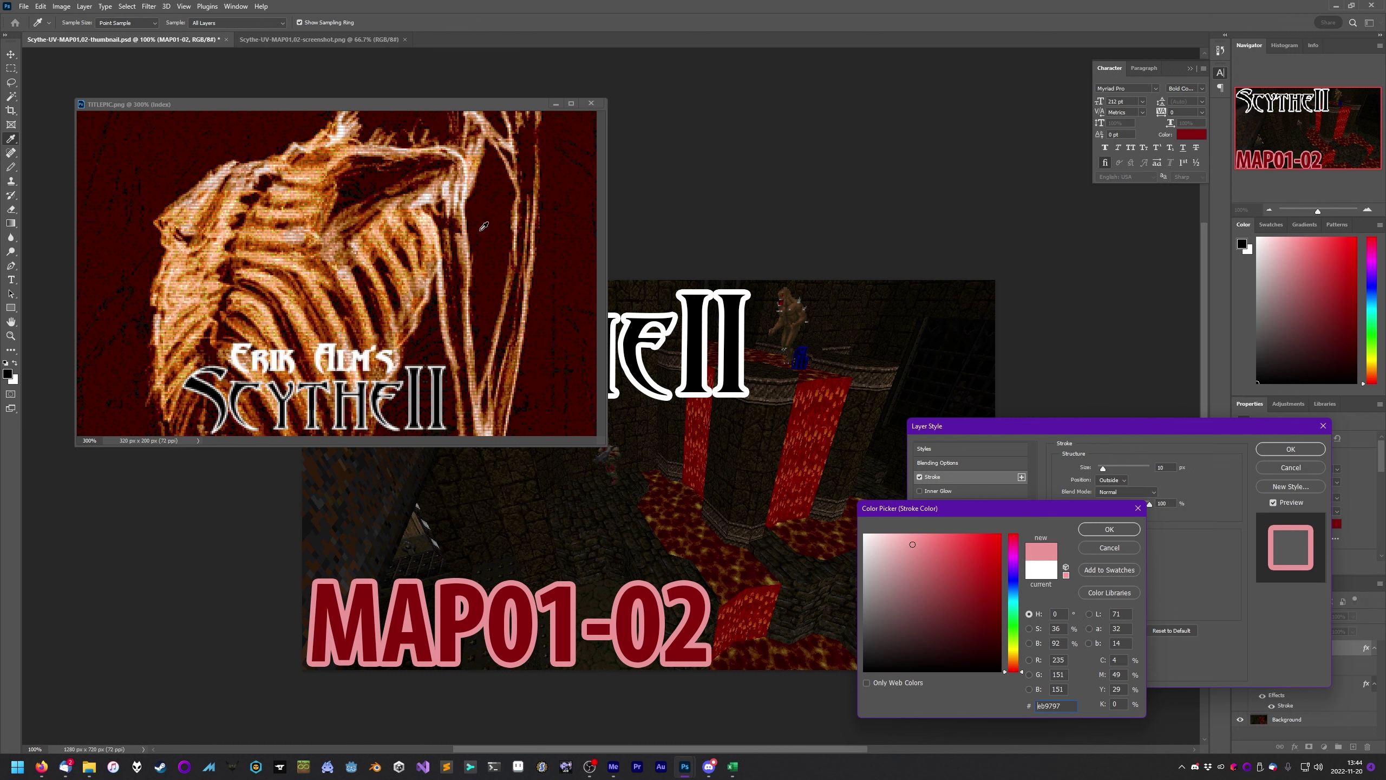
left_click(895, 638)
left_click(1135, 529)
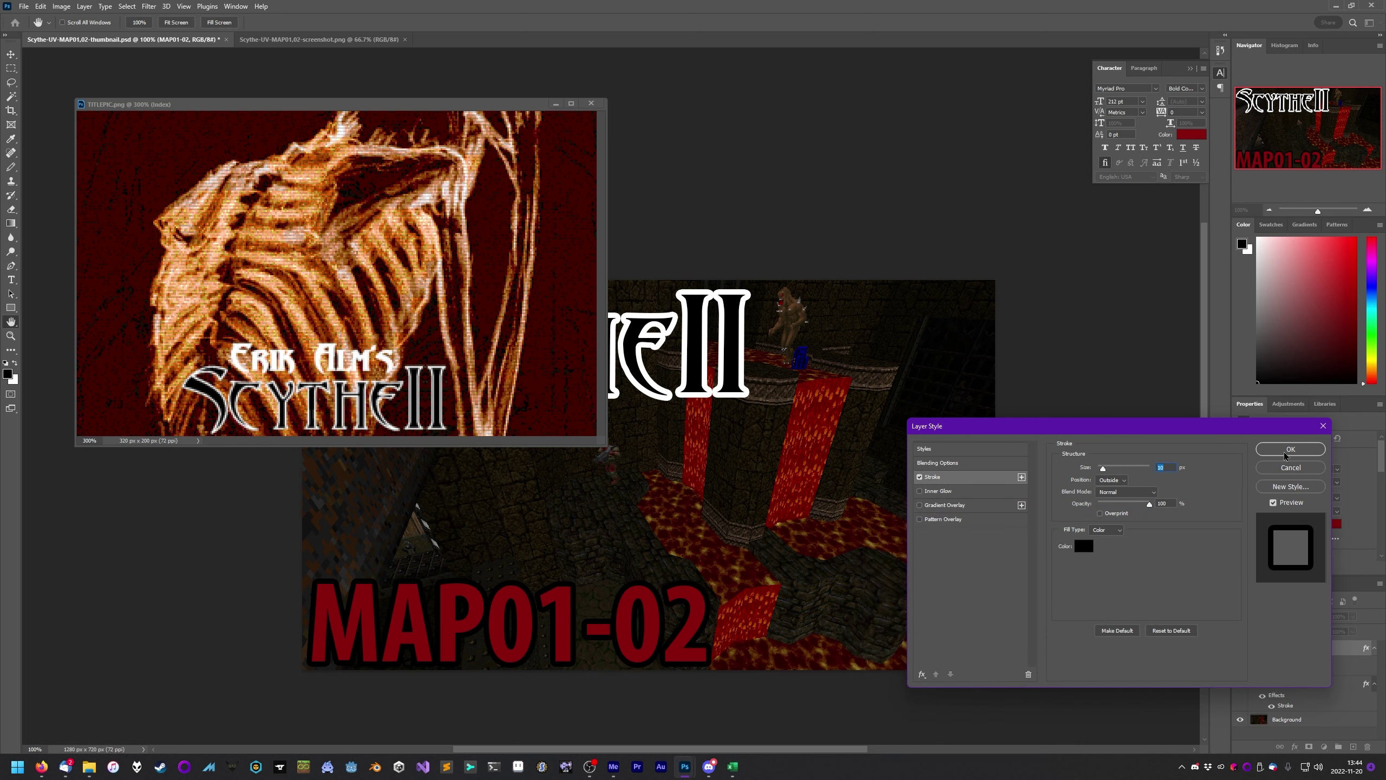
left_click(1288, 451)
Change the MAP01-02 text colour to white, ffffff
left_click(1194, 136)
type("ffffff")
left_click(1102, 528)
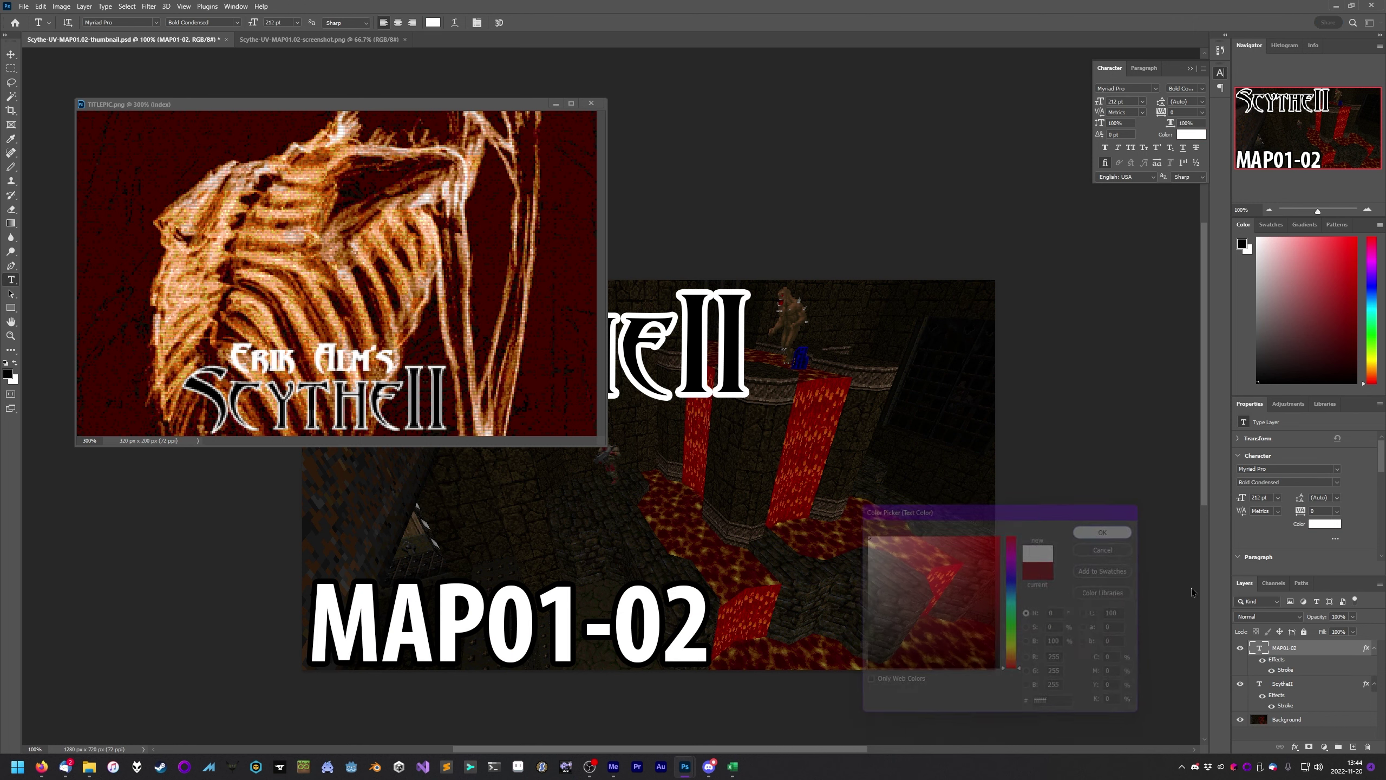
Add a roughly vertical Gradient Overlay to MAP01-02 and make its settings the default
right_click(1294, 648)
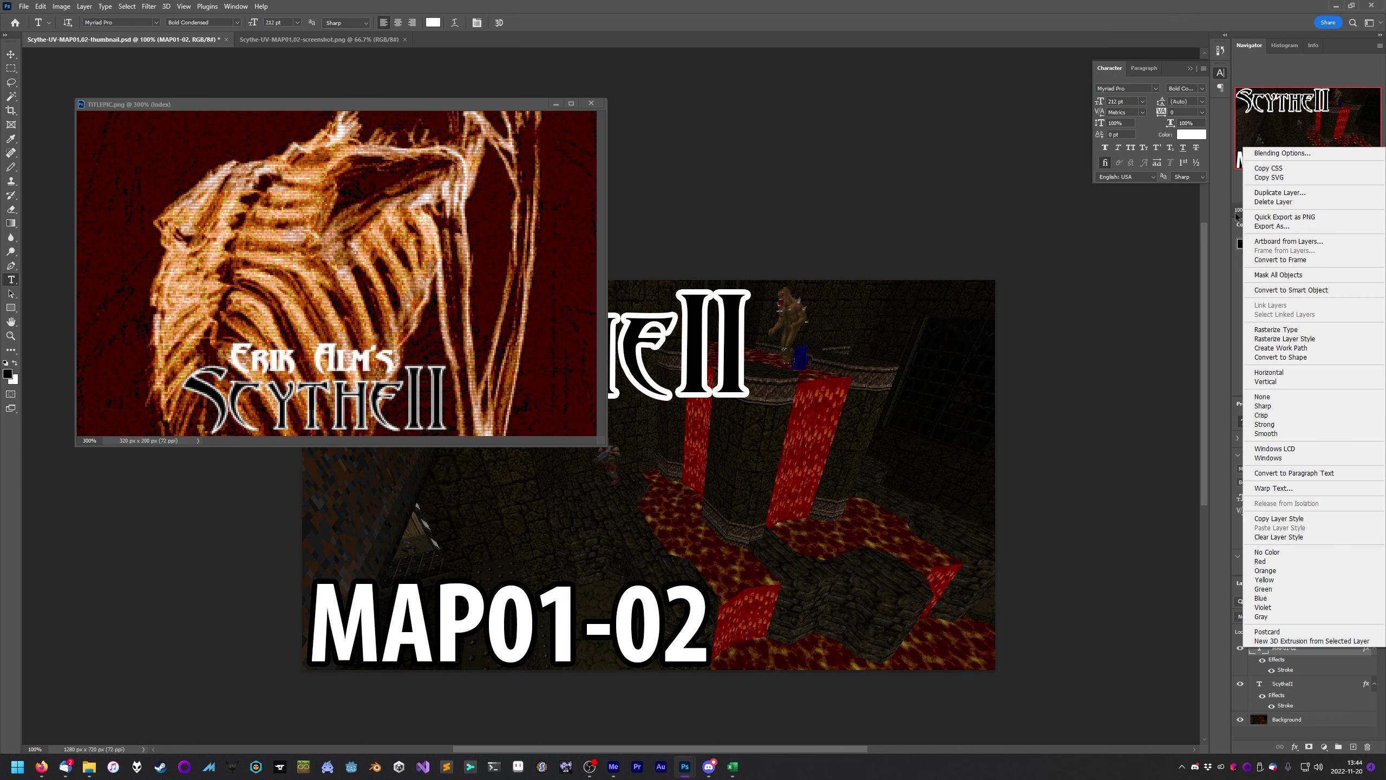
left_click(1279, 154)
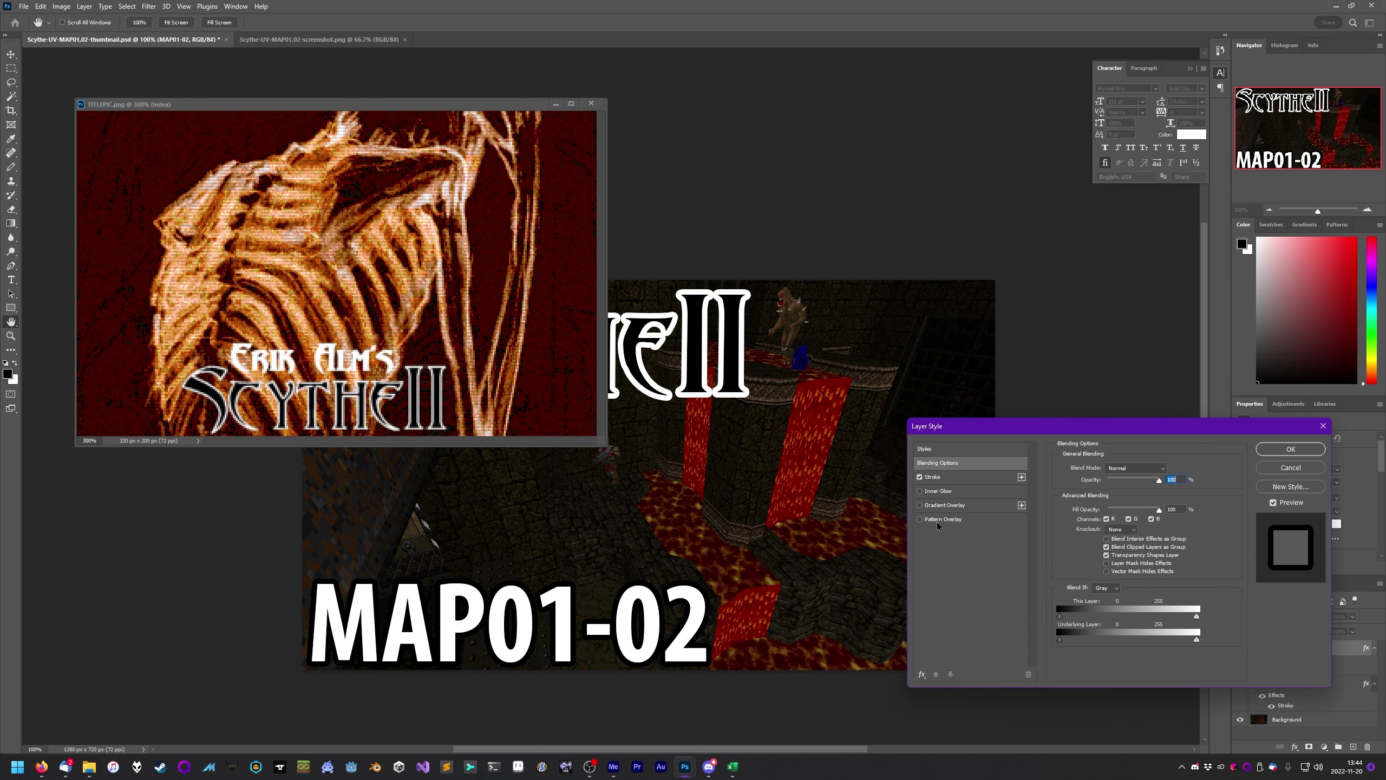
left_click(920, 505)
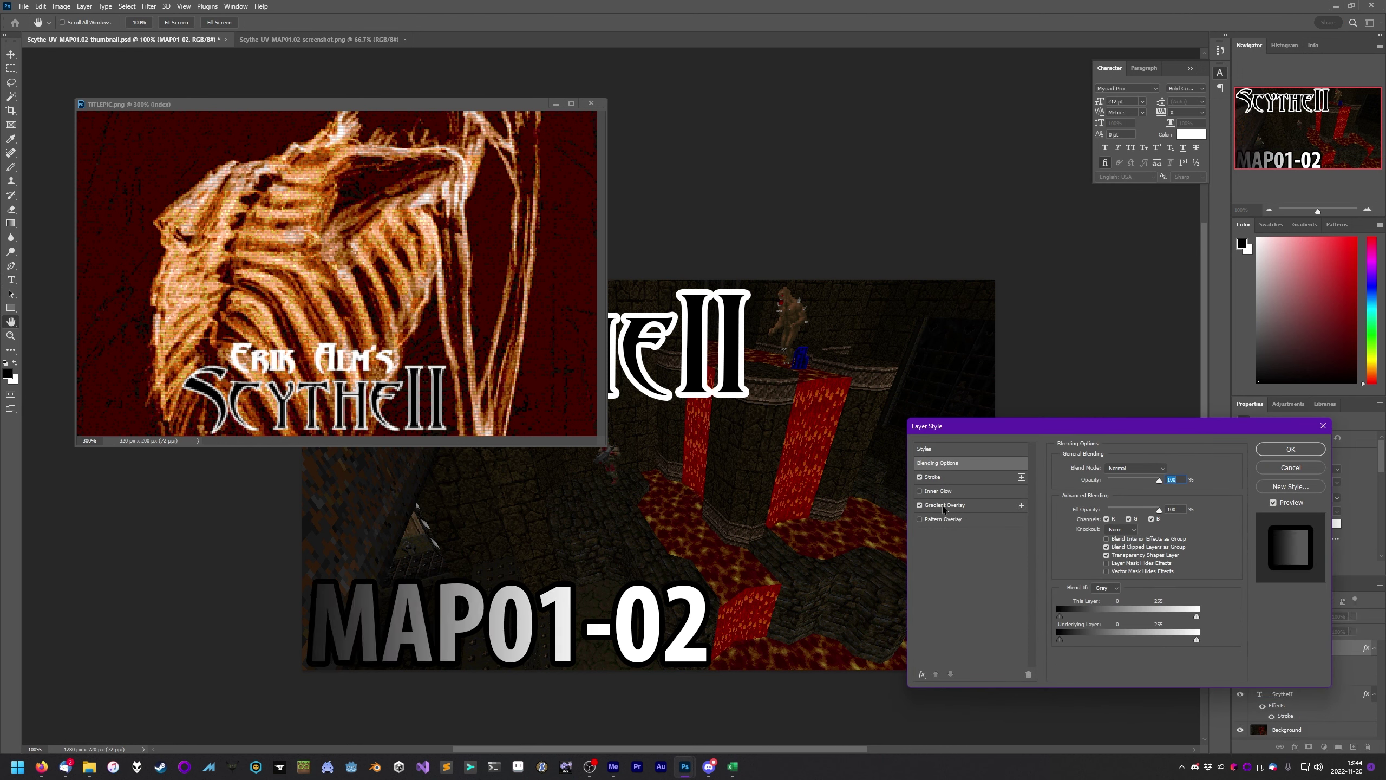
left_click(944, 505)
left_click_drag(1104, 520, 1105, 499)
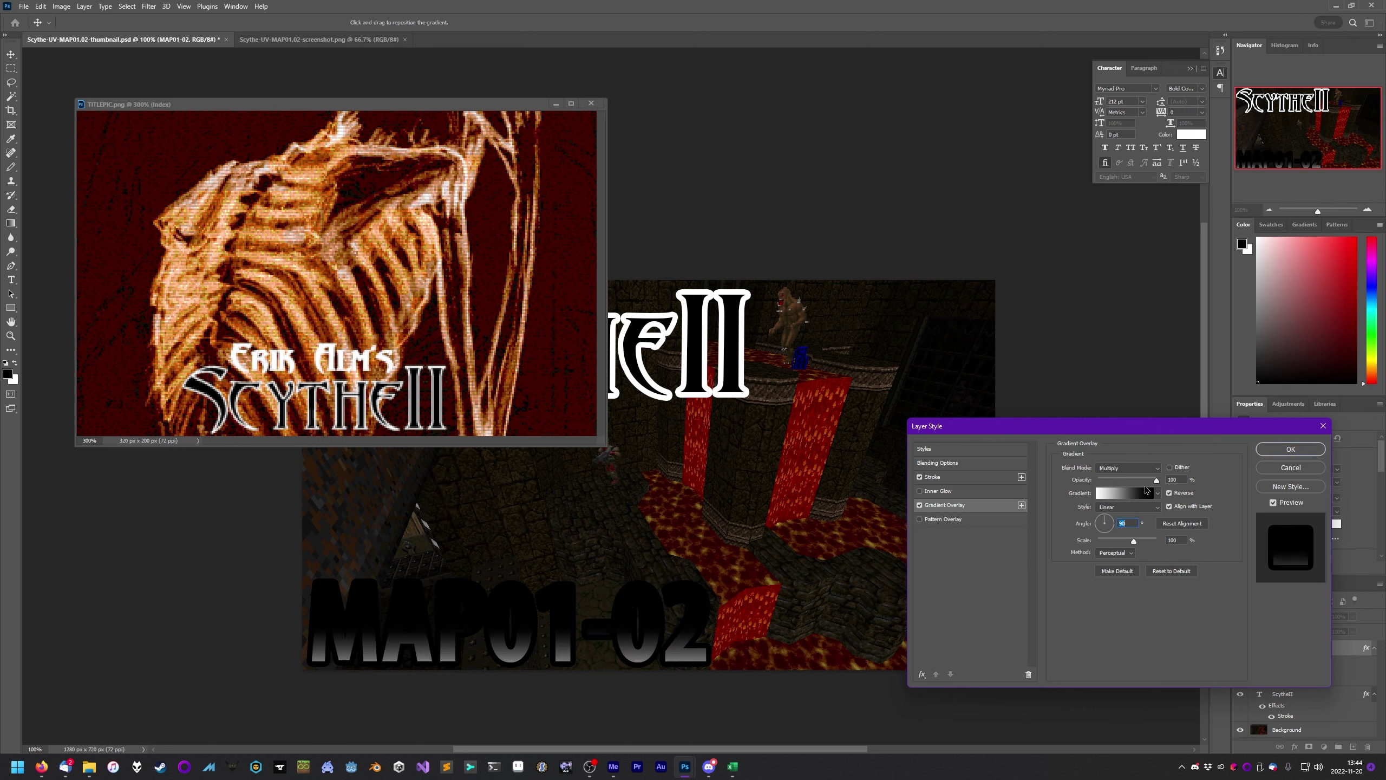
left_click(1118, 573)
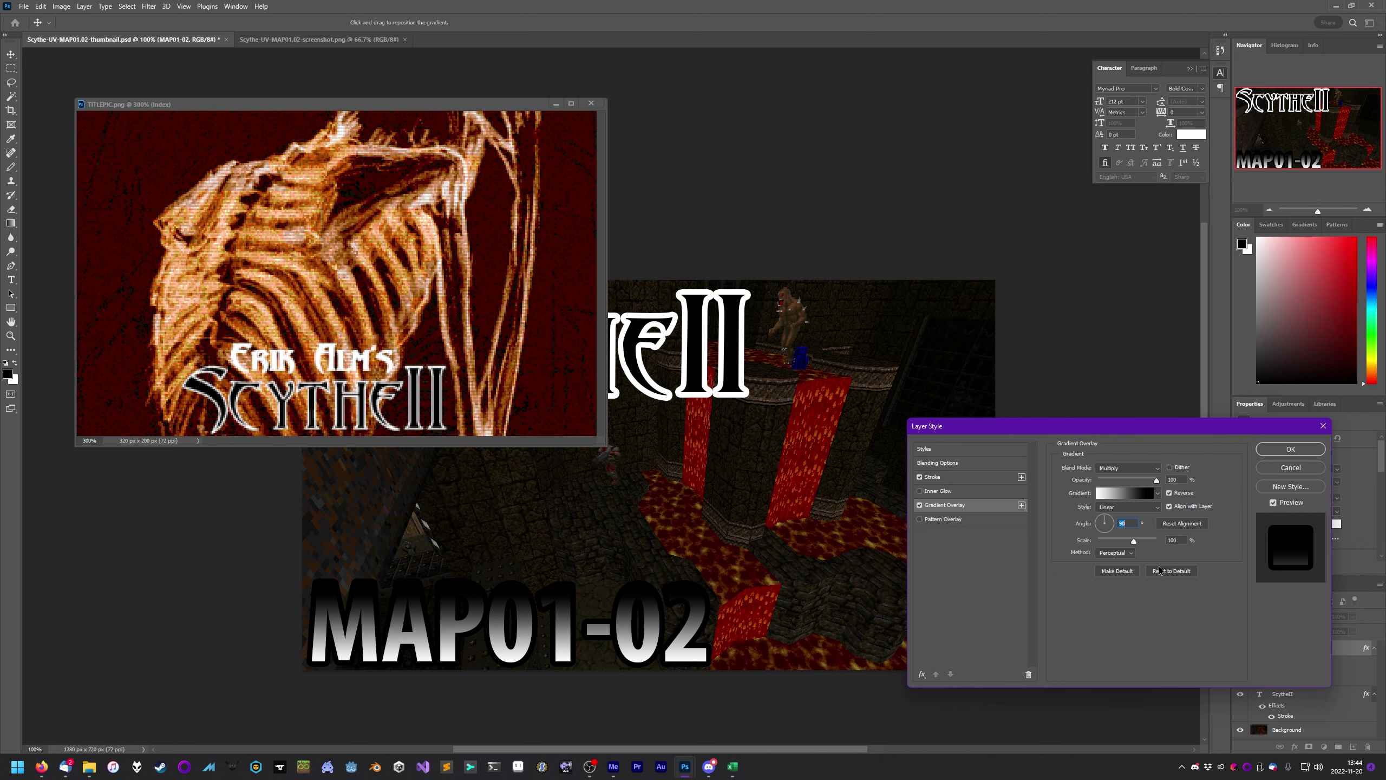
left_click(1111, 494)
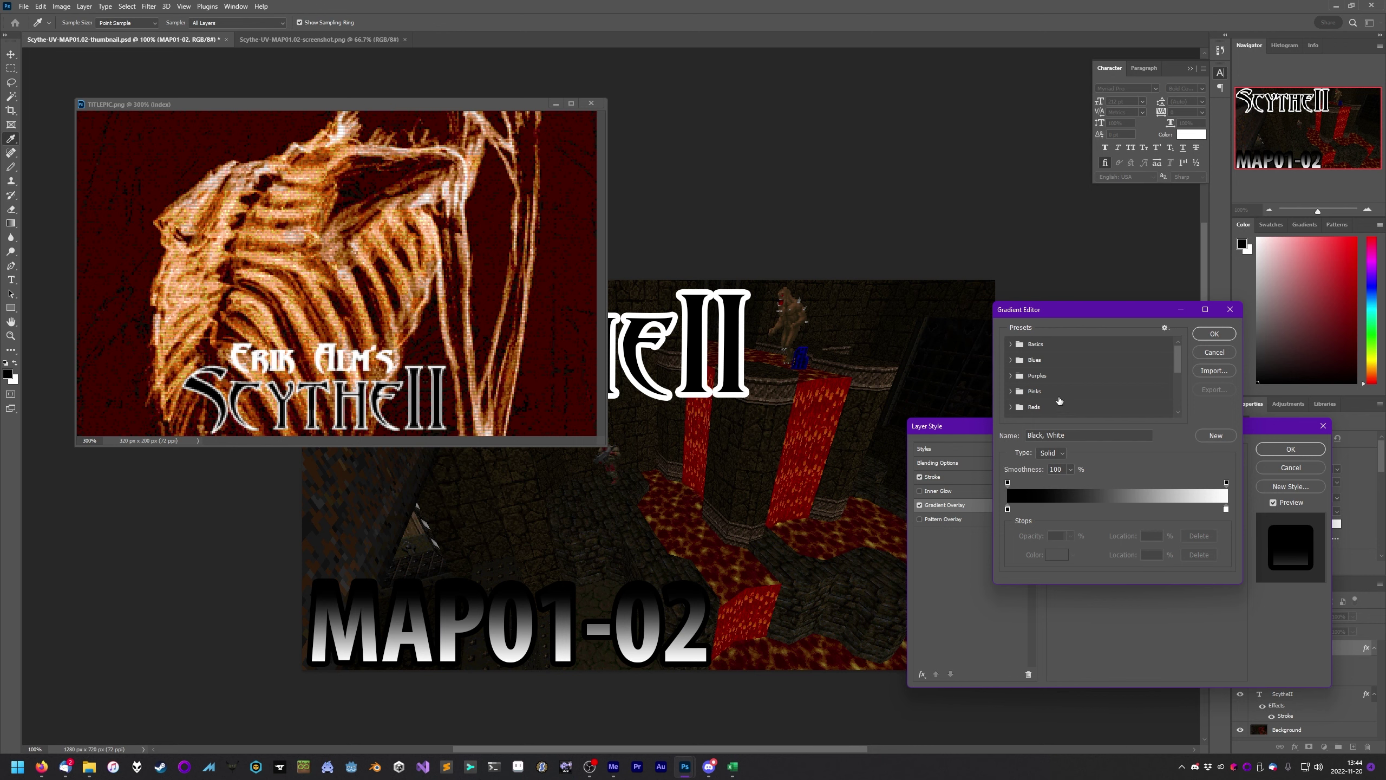
left_click(1215, 352)
left_click(1111, 494)
Sample an orange left stop and a strengthened dark red right stop from TITLEPIC
double_click(1007, 510)
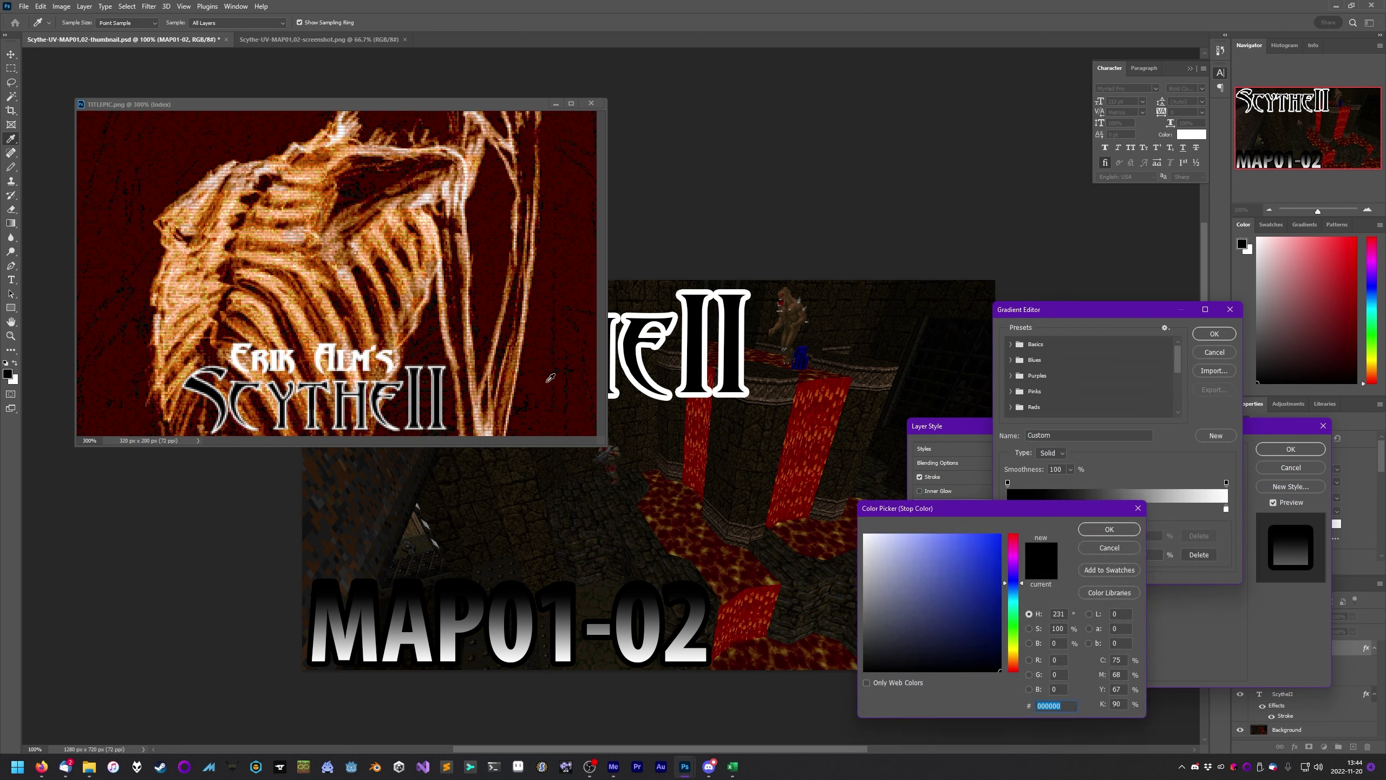
left_click(449, 342)
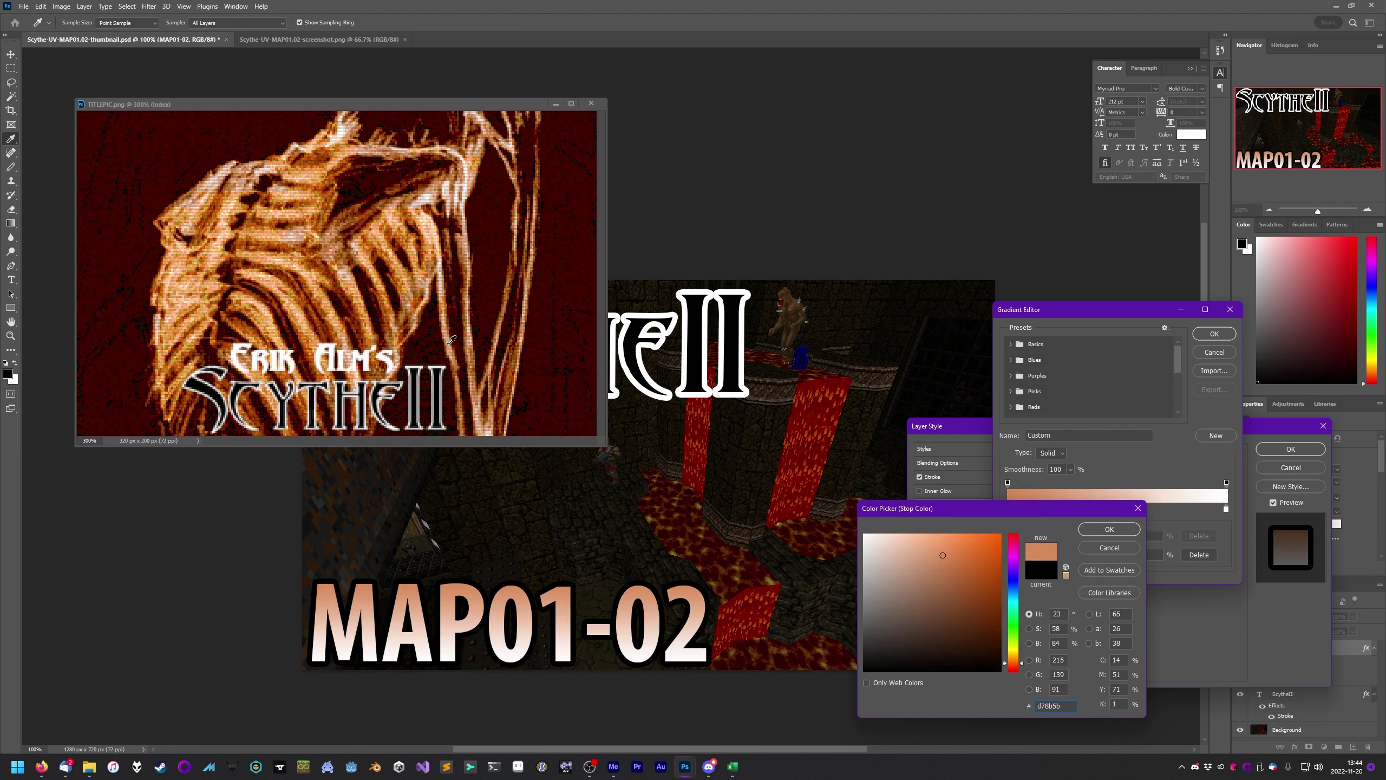
left_click(1109, 529)
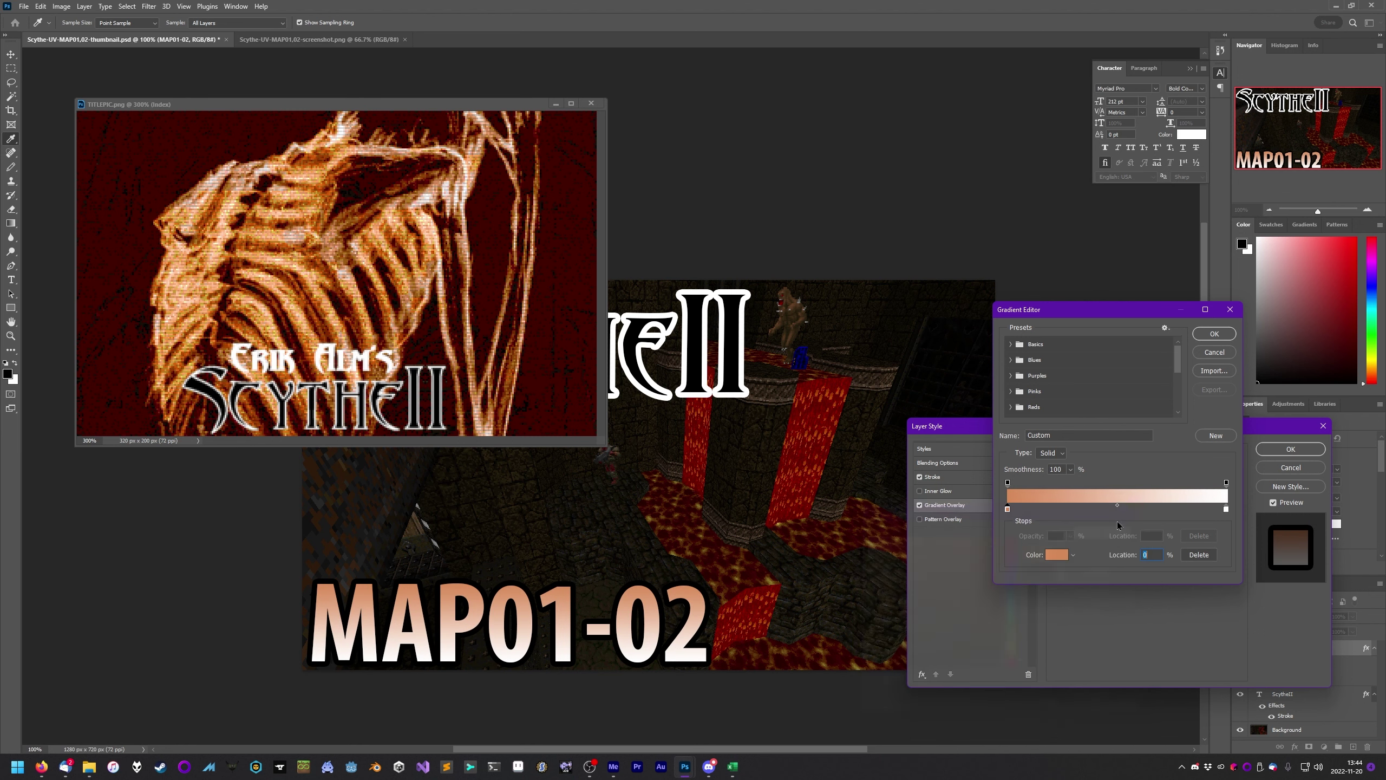
left_click(1227, 510)
double_click(1226, 509)
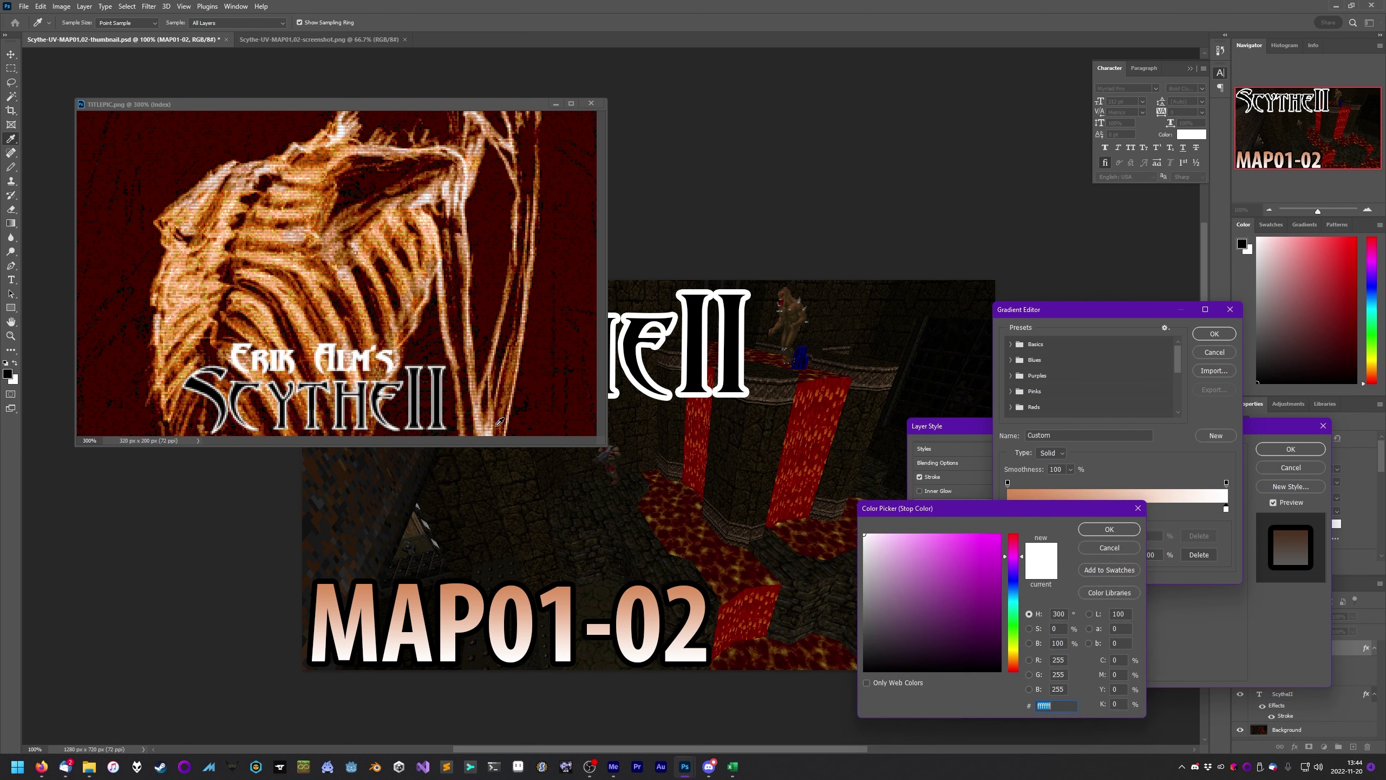
left_click(490, 322)
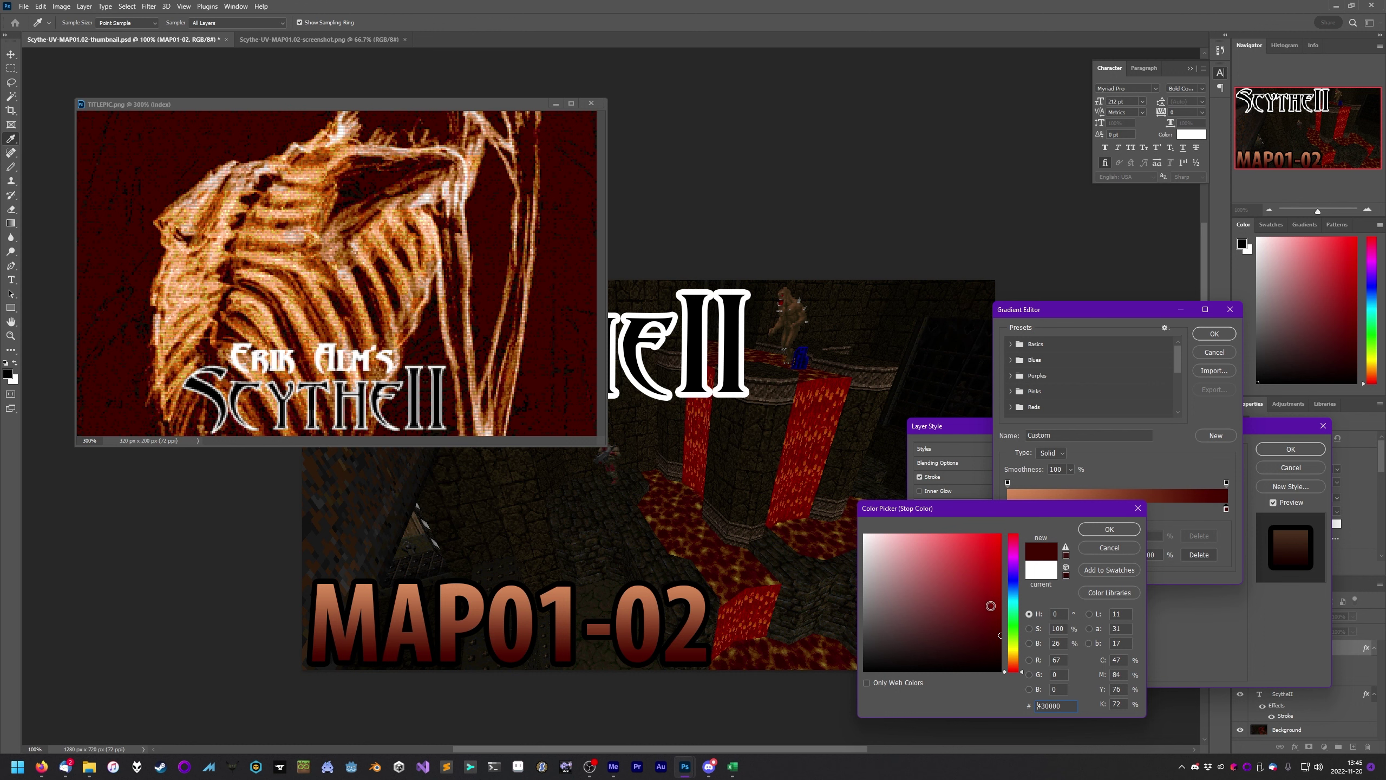
left_click_drag(989, 607, 957, 565)
left_click(1102, 531)
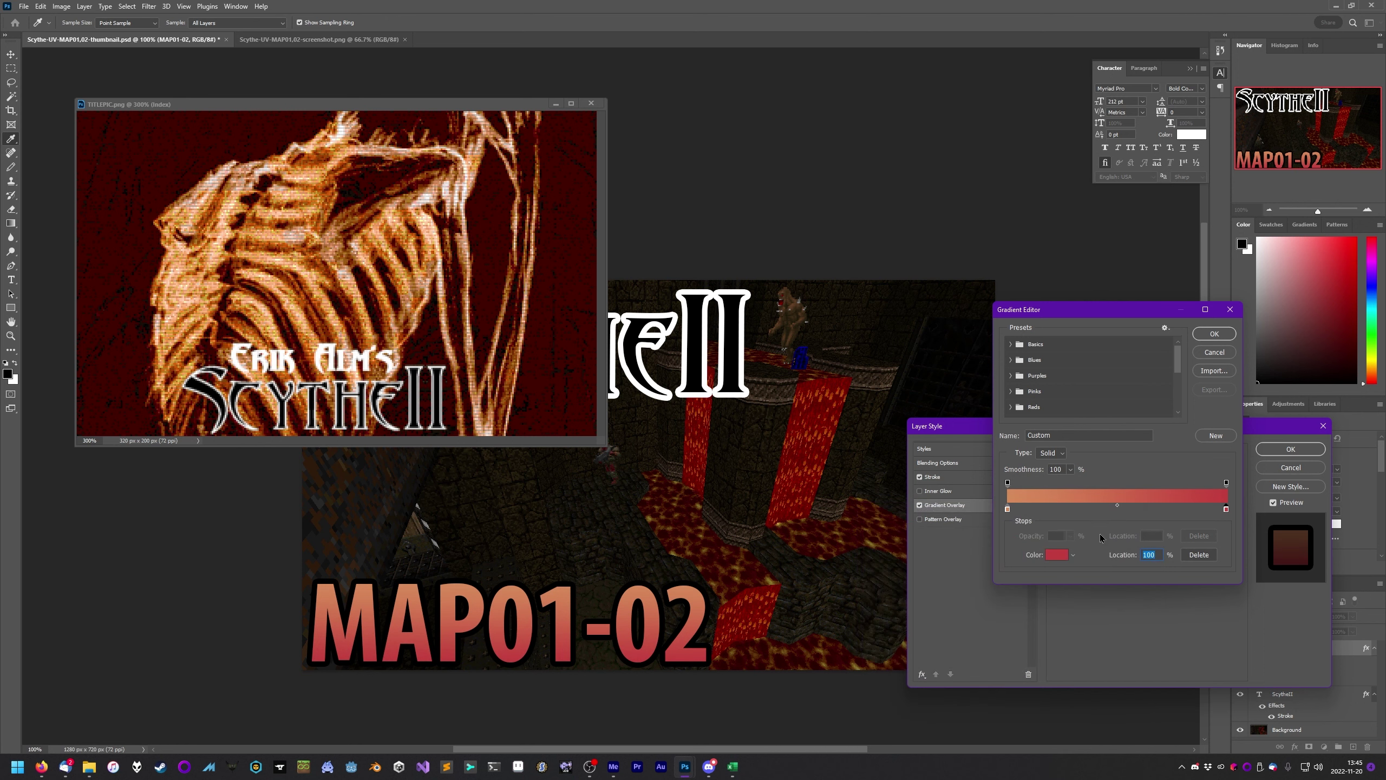
Set the left gradient stop to peach e59c6e and confirm the gradient
left_click(1007, 509)
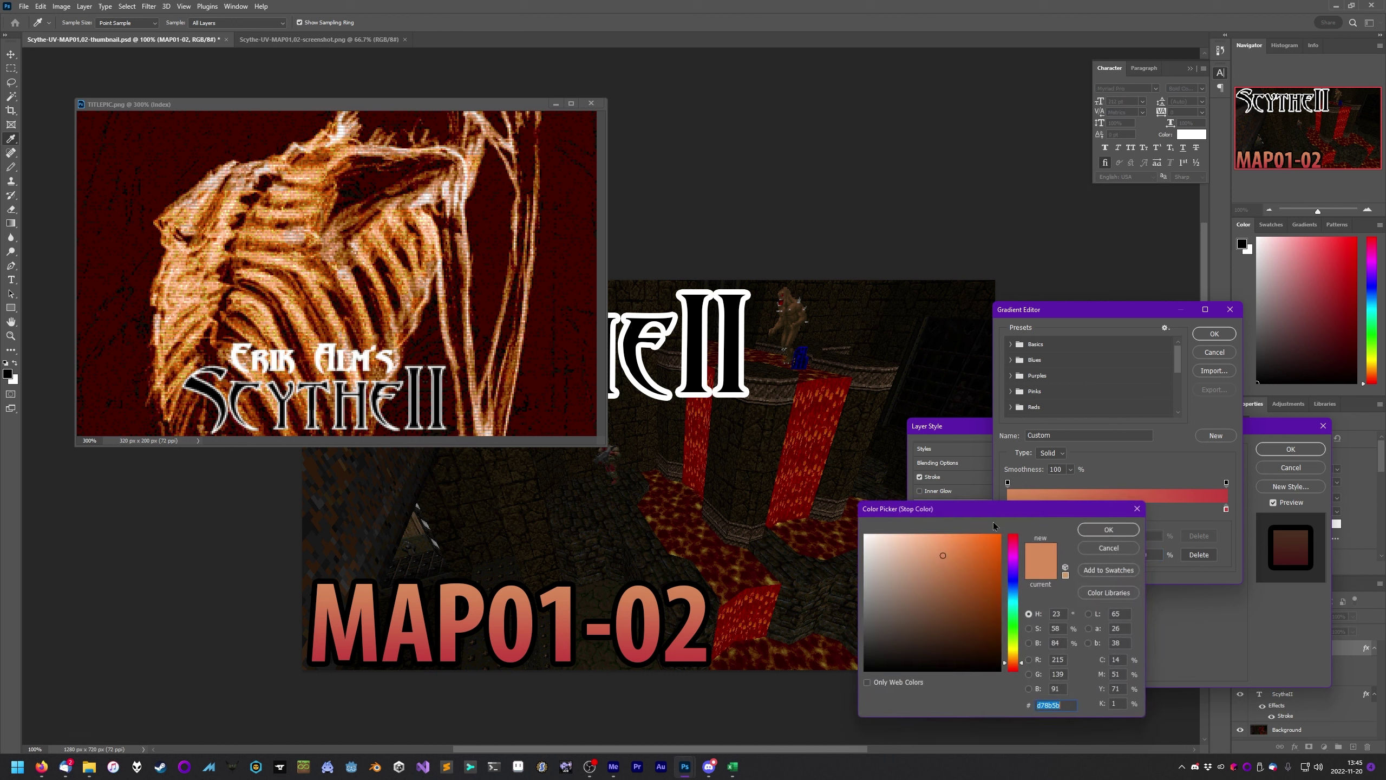
left_click(1056, 554)
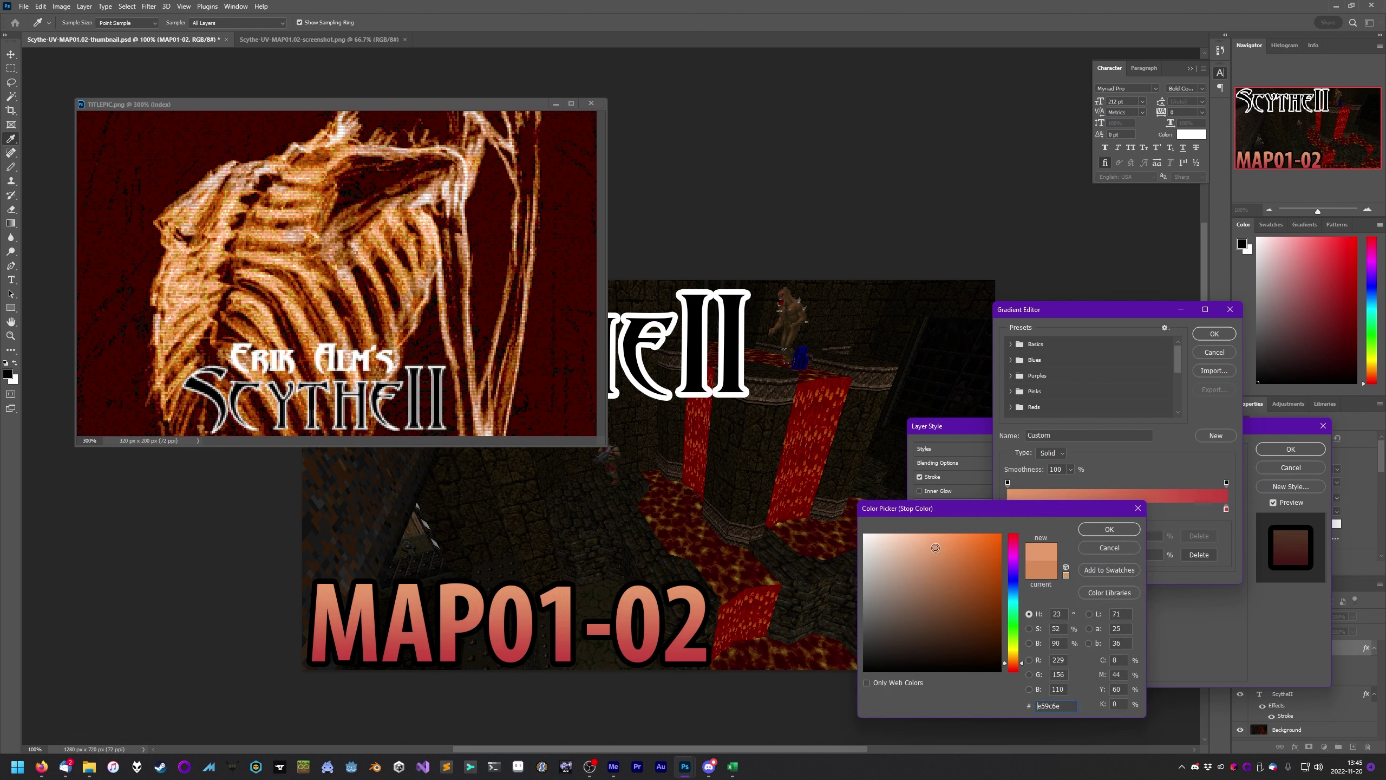
left_click(1095, 532)
left_click(1216, 334)
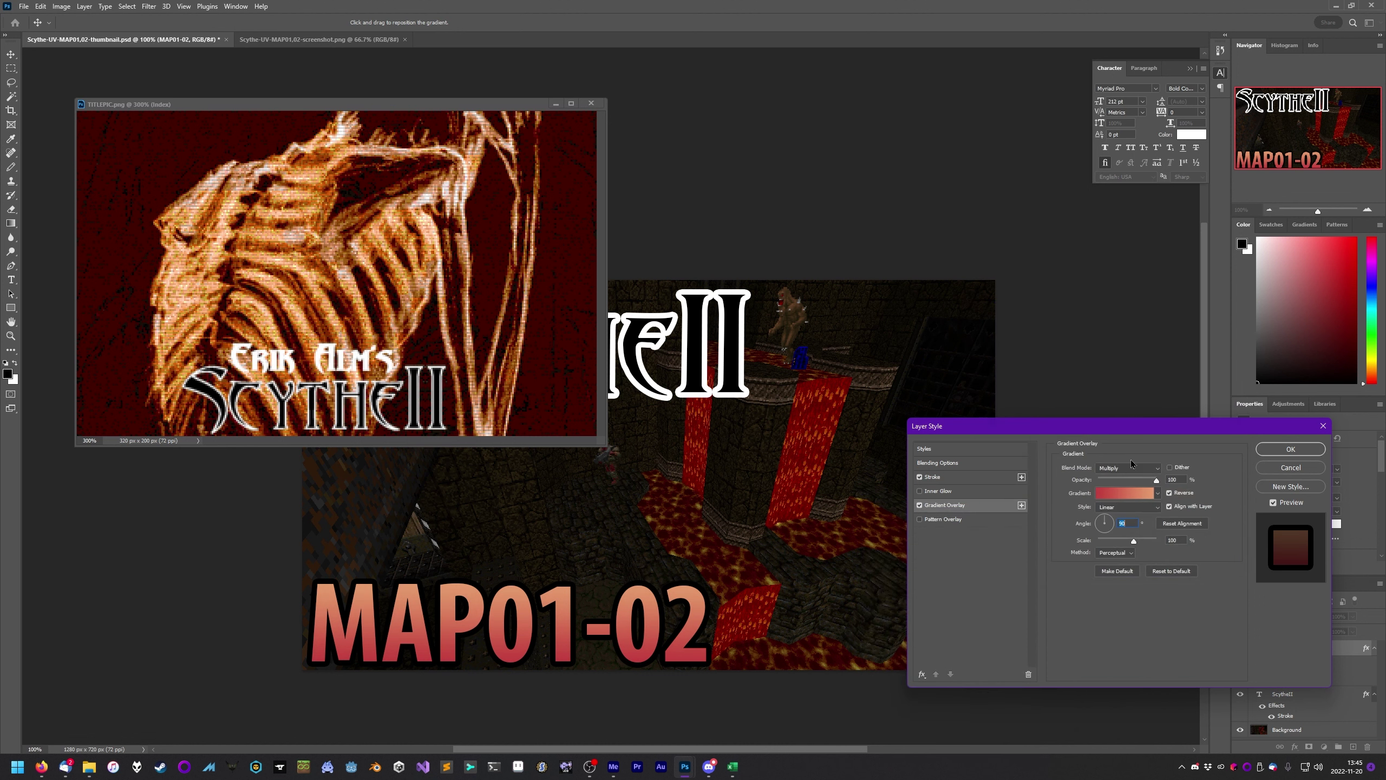
Add Bevel & Emboss to MAP01-02 with Inner Bevel style and Smooth technique
left_click(921, 673)
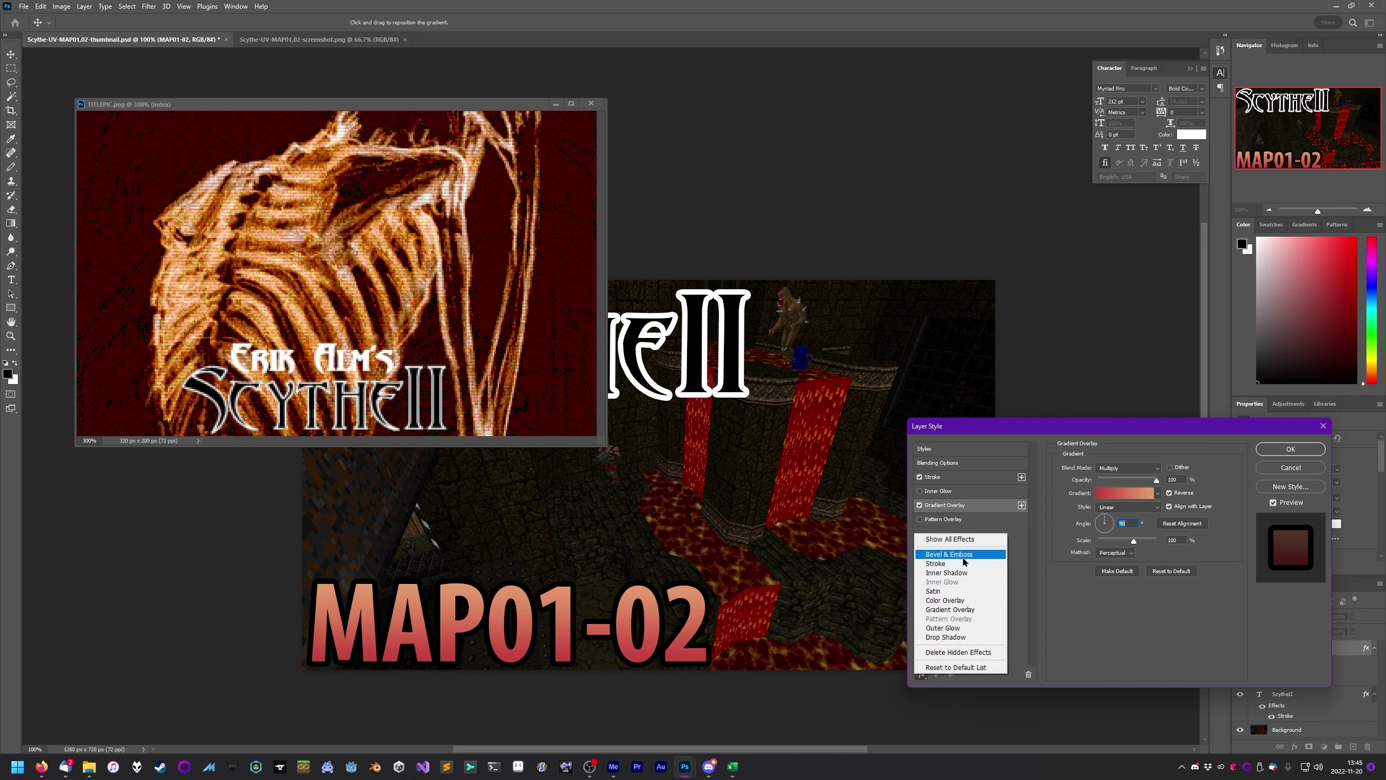
left_click(960, 551)
left_click(1124, 468)
left_click(1132, 501)
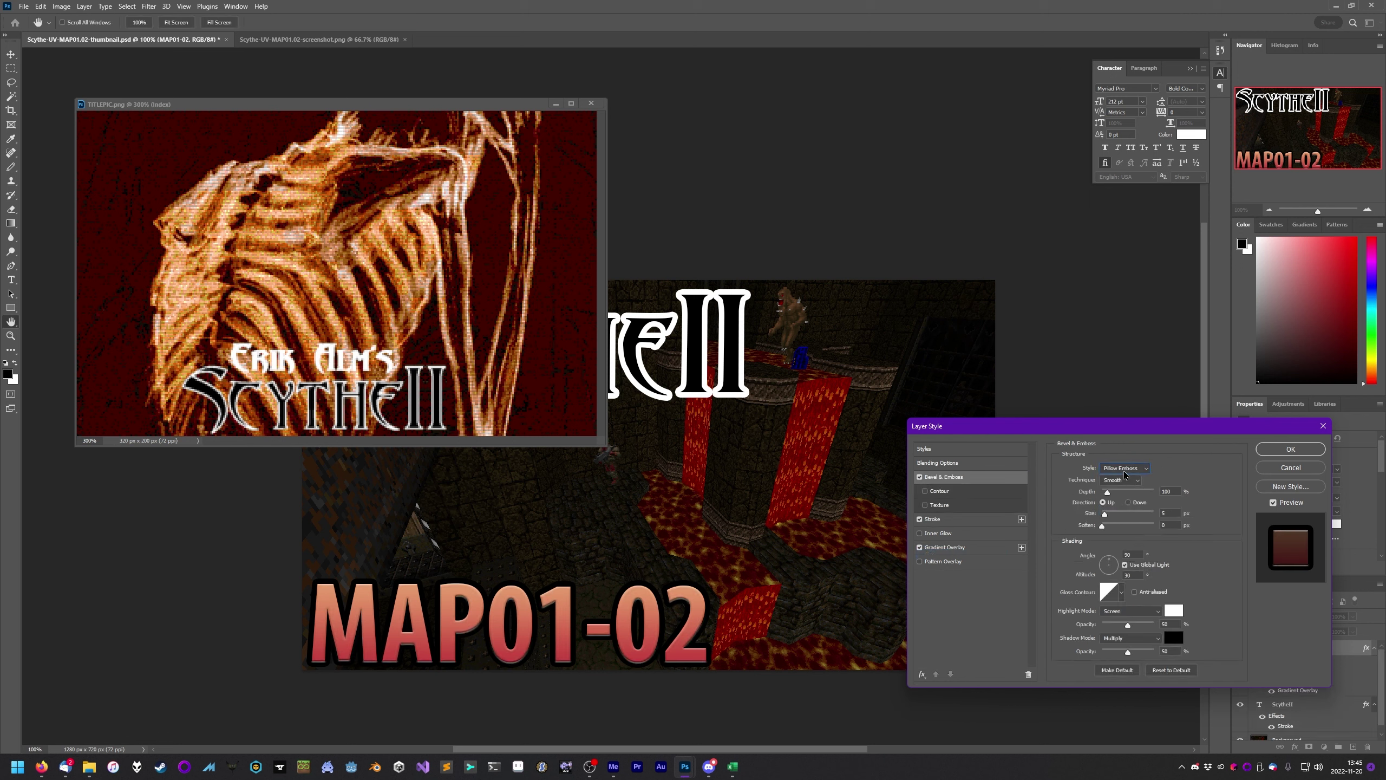
scroll(1124, 470, "up", 2)
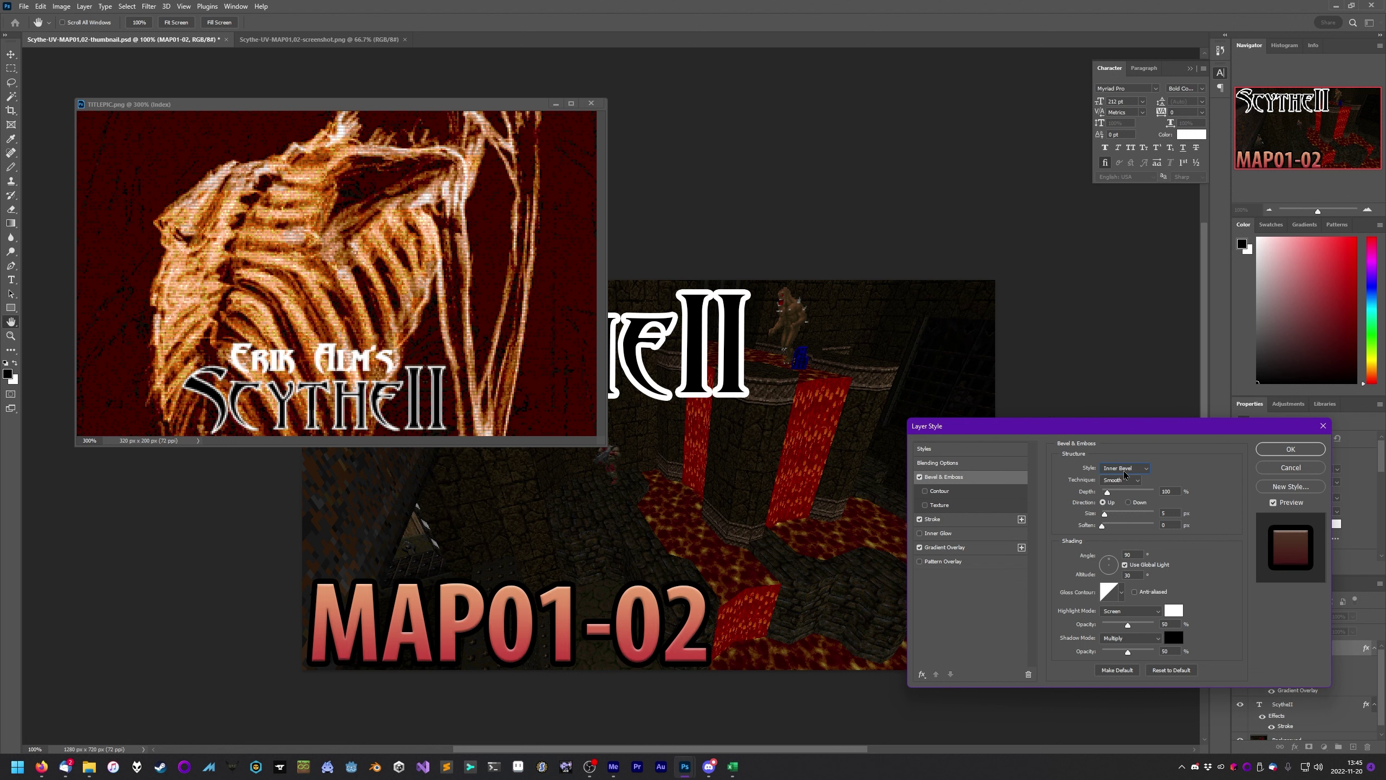
scroll(1124, 470, "up", 1)
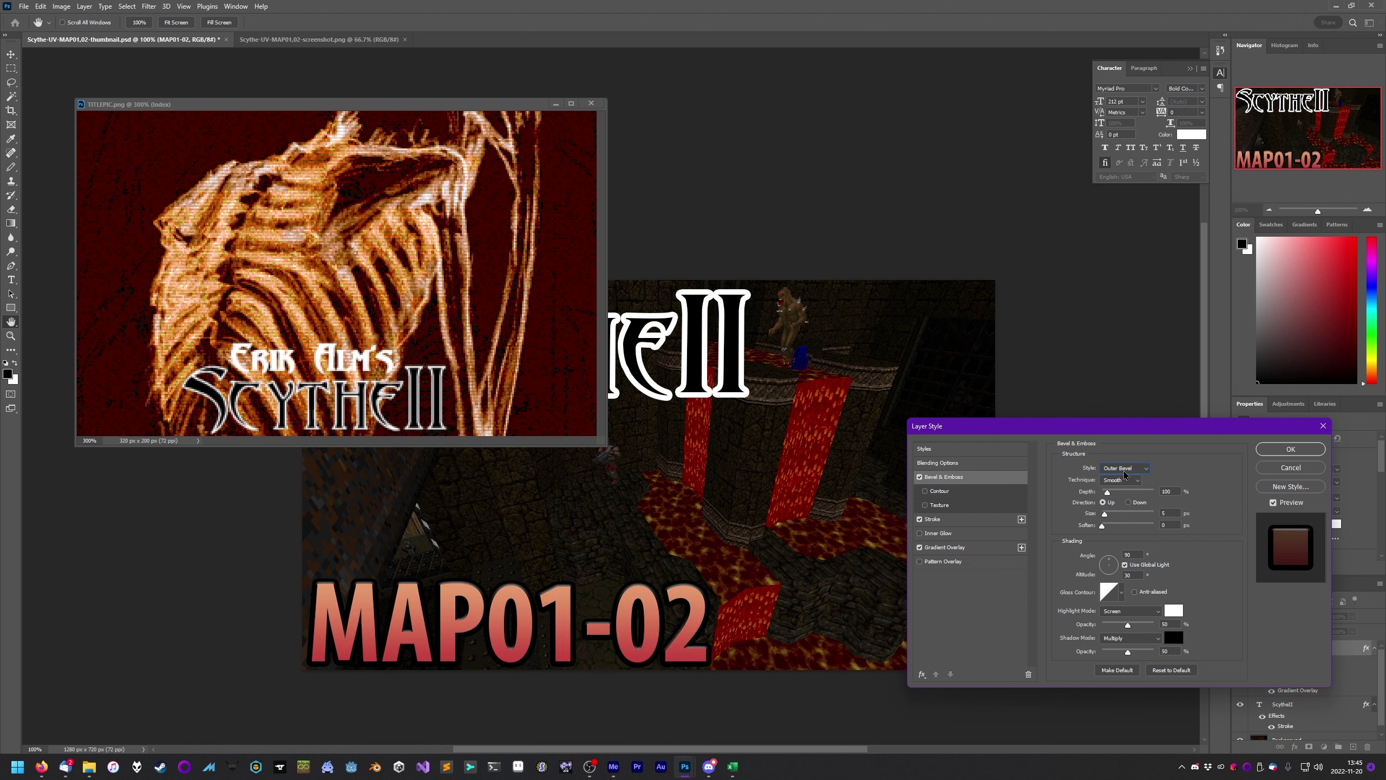
scroll(1124, 470, "down", 1)
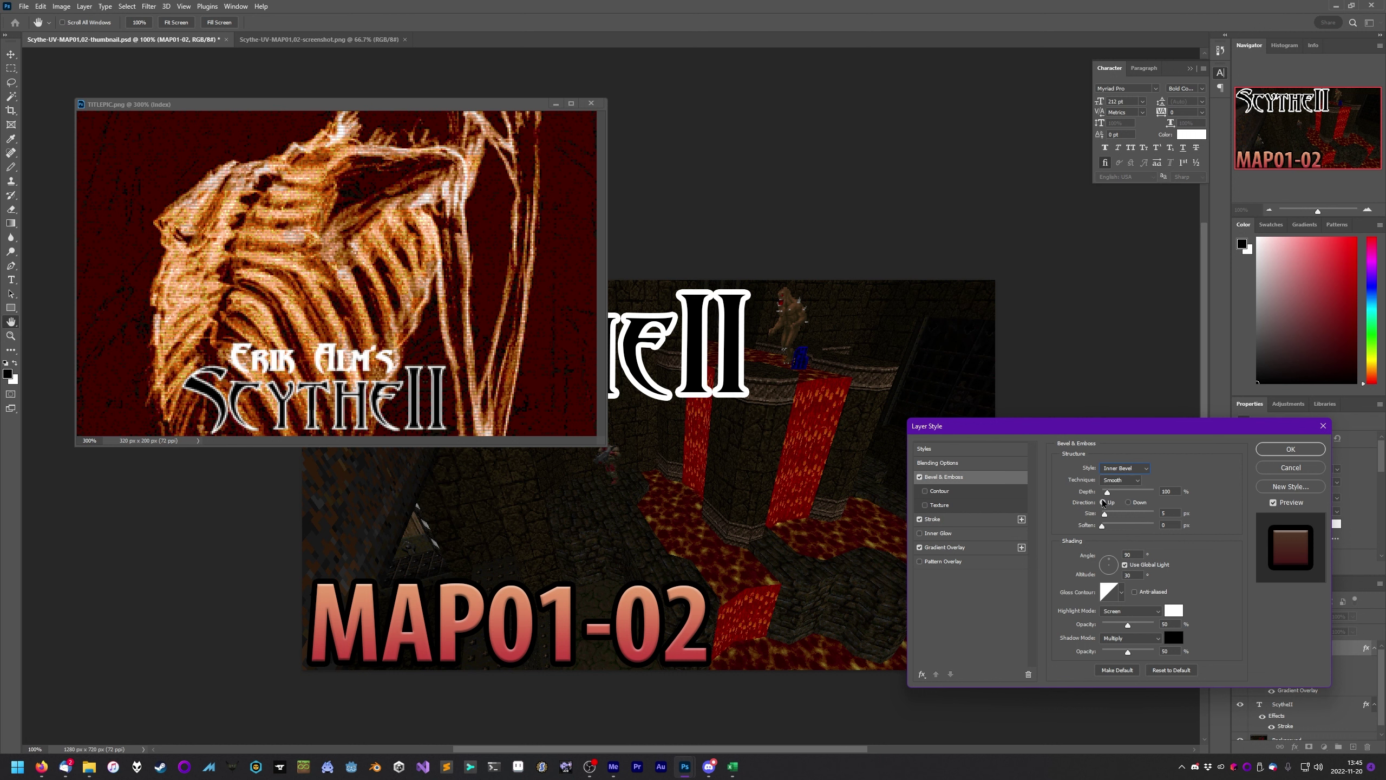
left_click(1122, 480)
left_click(1123, 484)
Compare the text with and without the bevel and an inner glow, keeping only the bevel
left_click(919, 477)
left_click(919, 477)
left_click(919, 477)
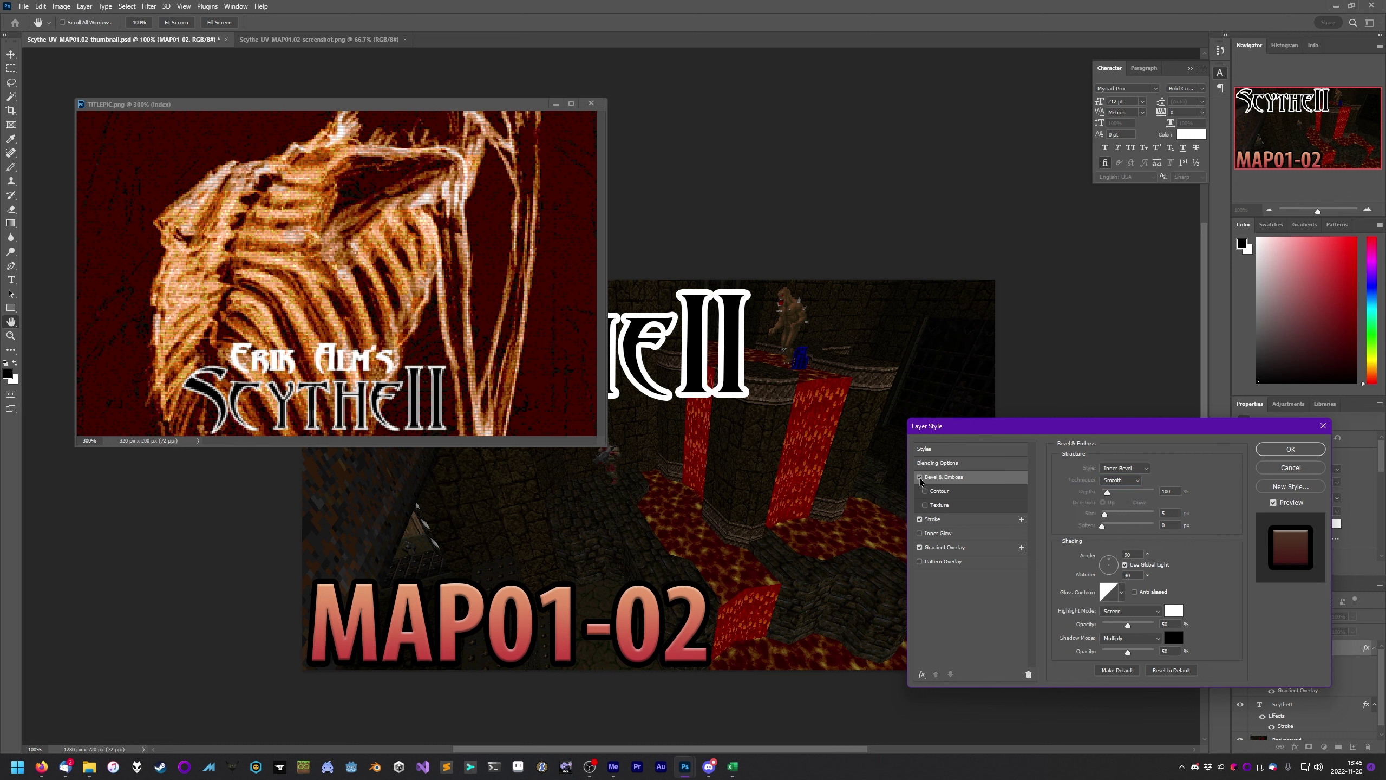
left_click(919, 533)
left_click(920, 534)
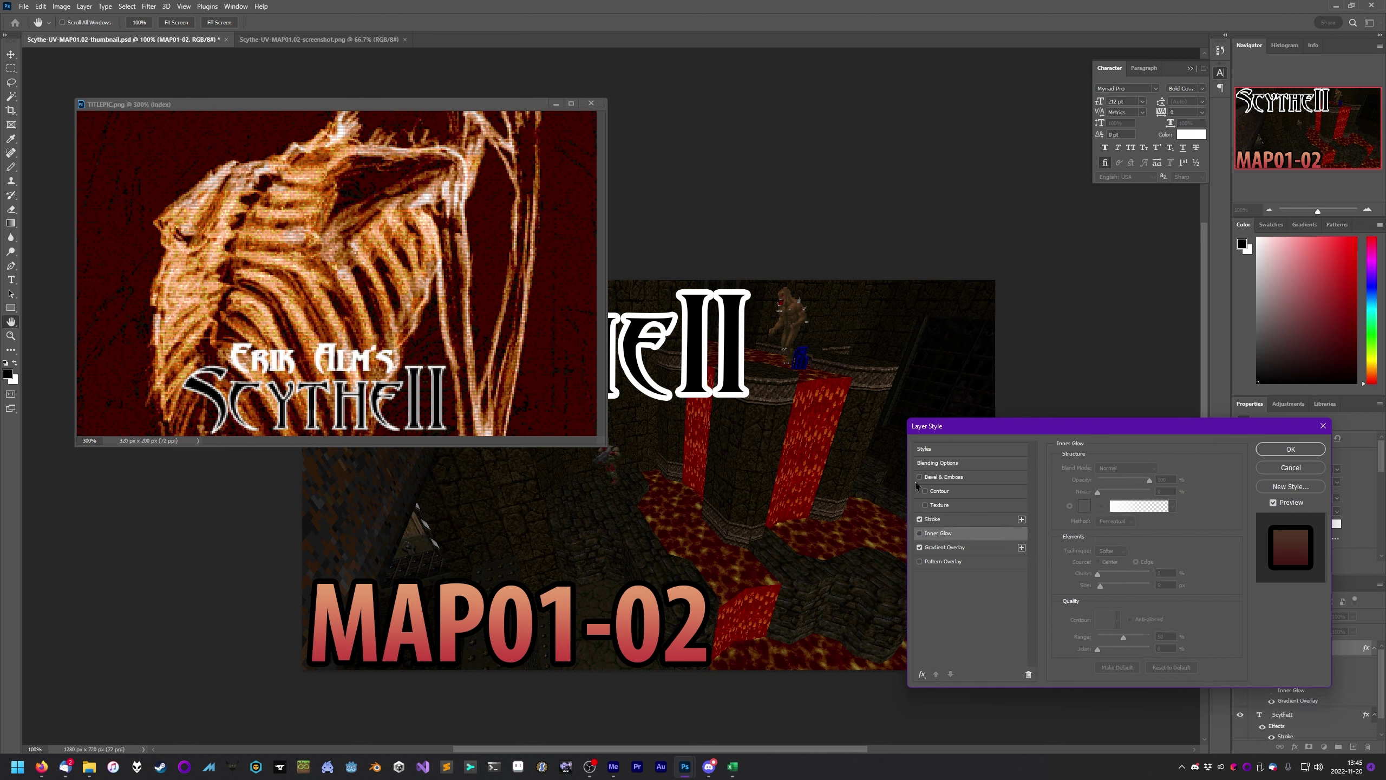
left_click(919, 477)
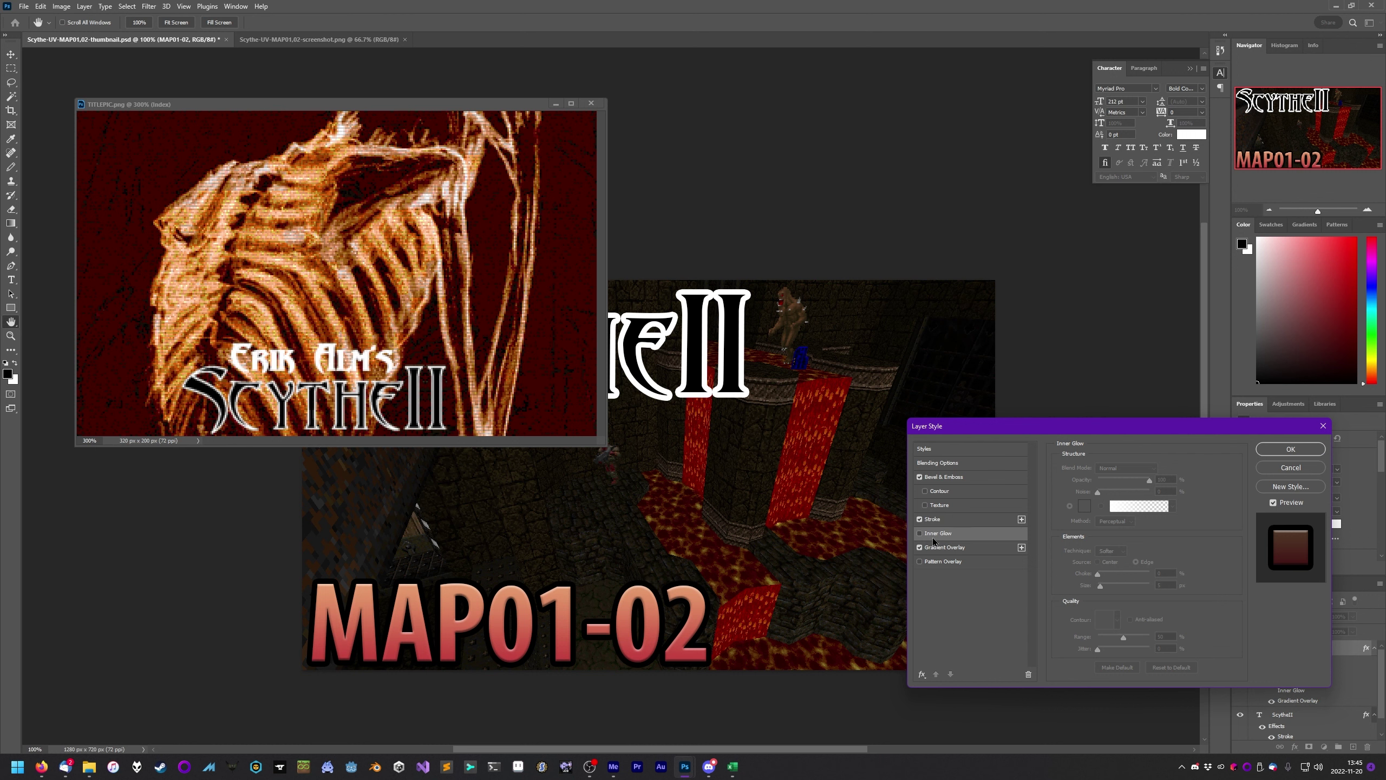
left_click(948, 482)
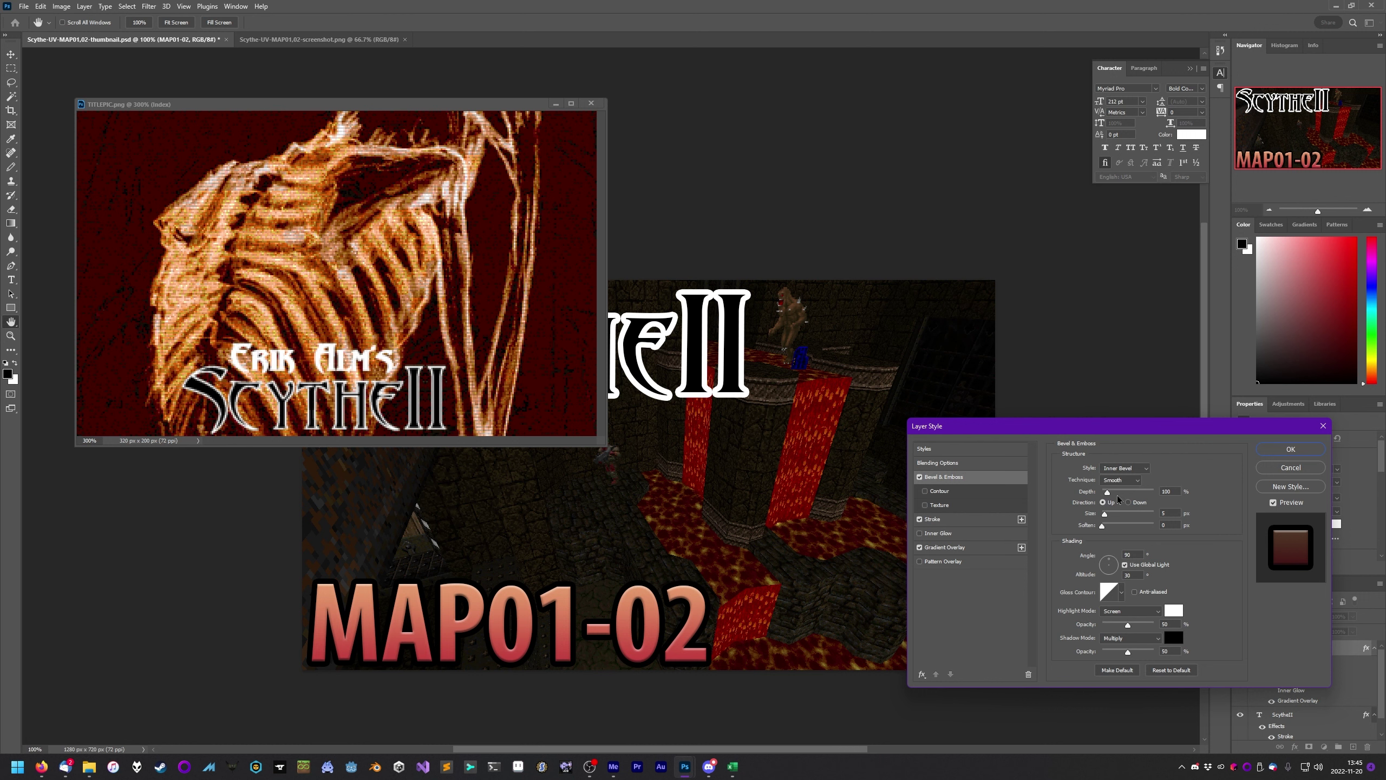
Adjust the bevel's altitude, set shadow opacity to 0 and soften the edges slightly
left_click(1130, 575)
scroll(1136, 577, "down", 1)
scroll(1137, 577, "down", 8)
scroll(1137, 577, "up", 11)
left_click(1116, 643)
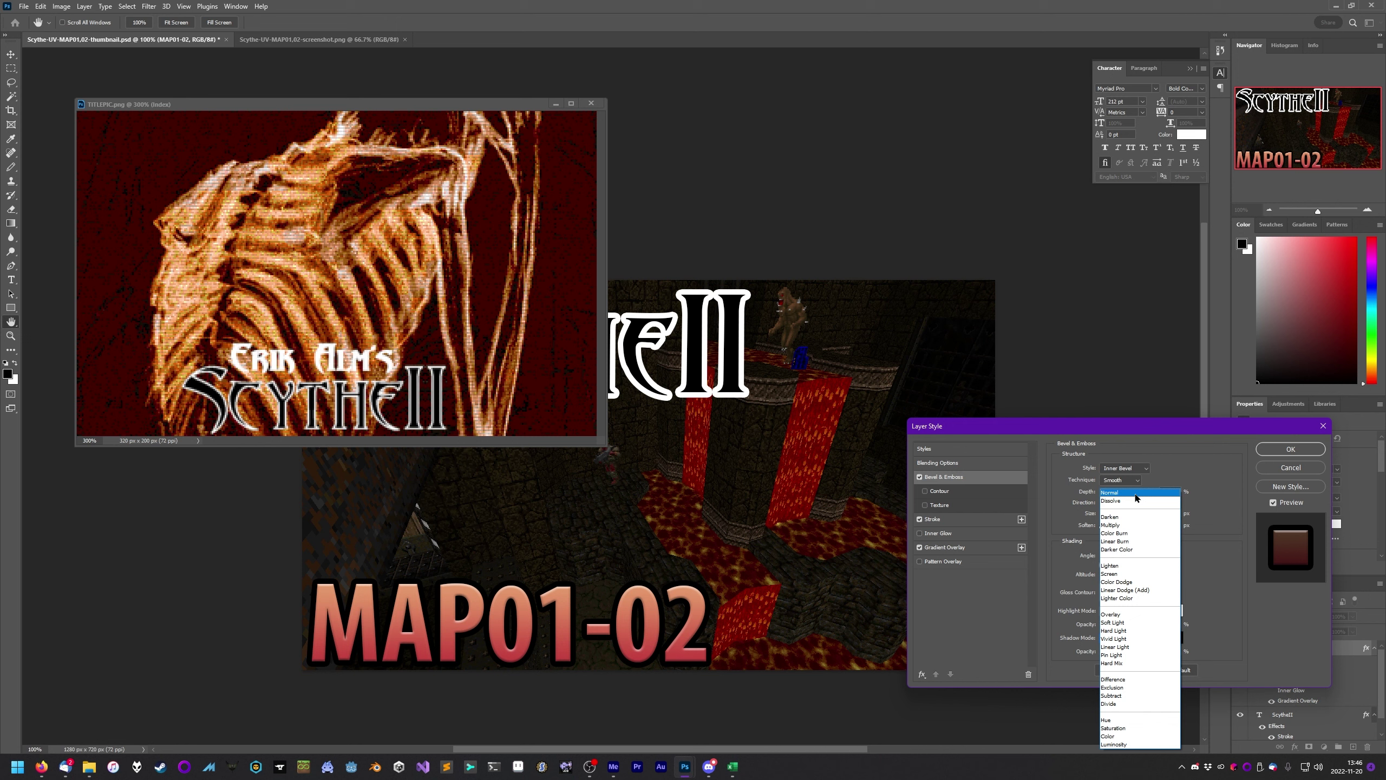
left_click(1261, 628)
left_click_drag(1113, 654, 1099, 654)
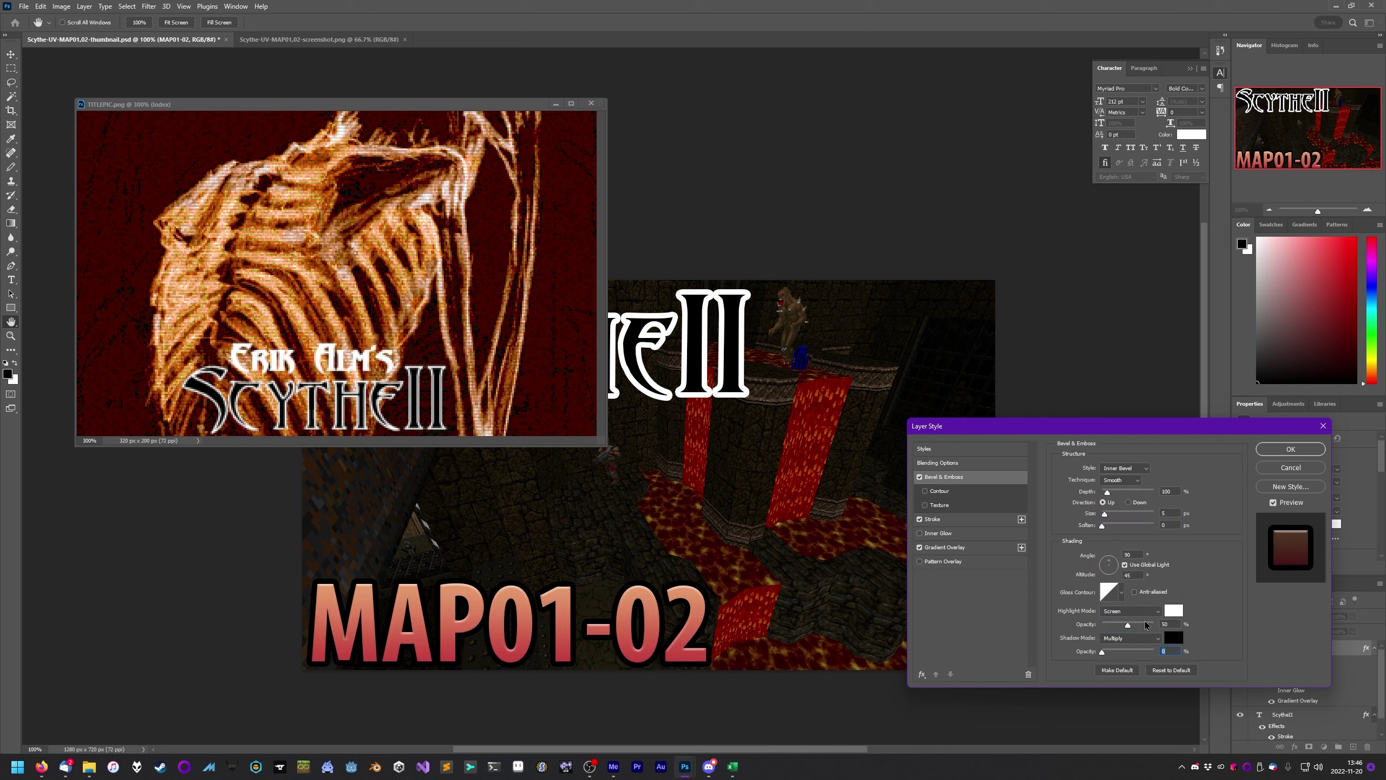
left_click_drag(1103, 527, 1111, 527)
Raise the bevel Depth, Altitude and Size, then apply the layer style
left_click(1173, 492)
scroll(1176, 495, "up", 20)
scroll(1176, 493, "up", 20)
scroll(1175, 494, "up", 20)
left_click(1134, 575)
scroll(1134, 578, "up", 8)
scroll(1134, 582, "down", 20)
scroll(1133, 582, "down", 9)
scroll(1176, 509, "up", 6)
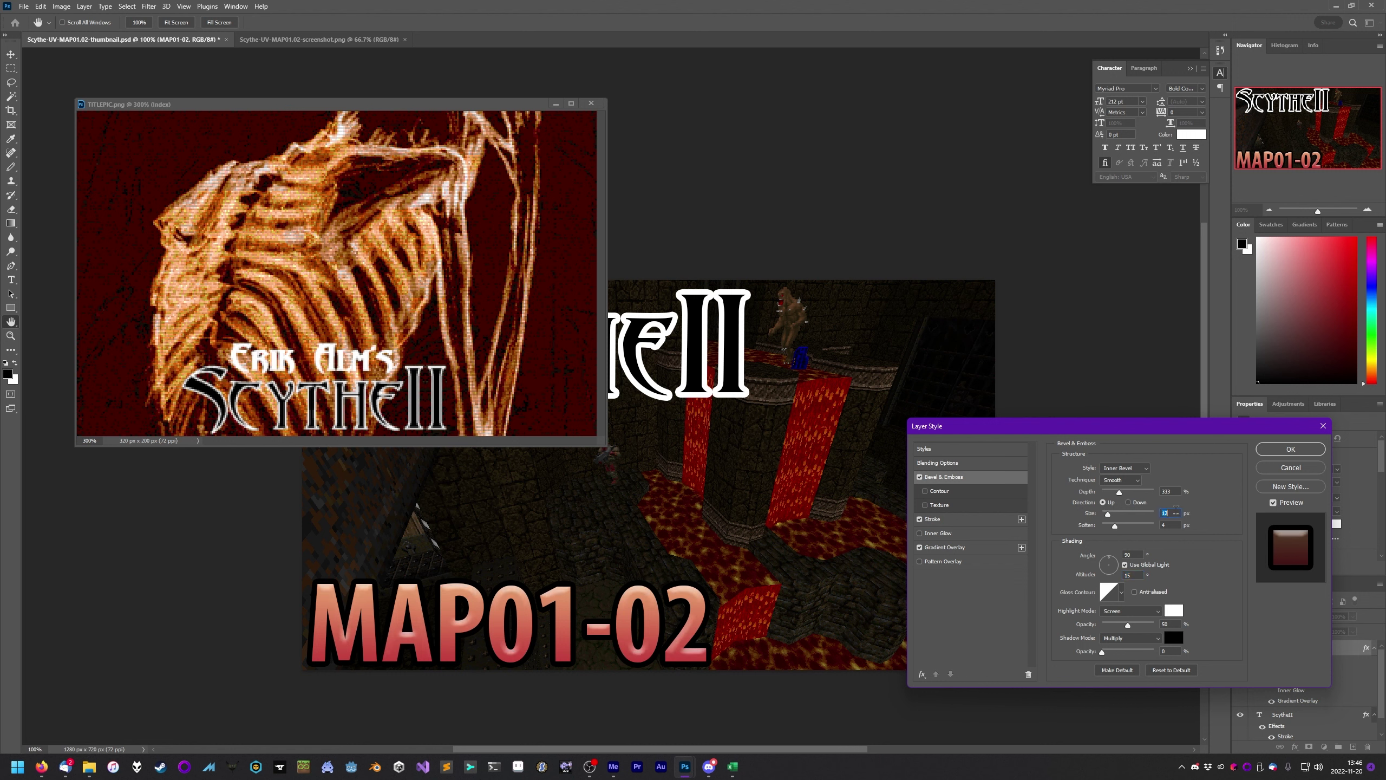
scroll(1169, 525, "up", 4)
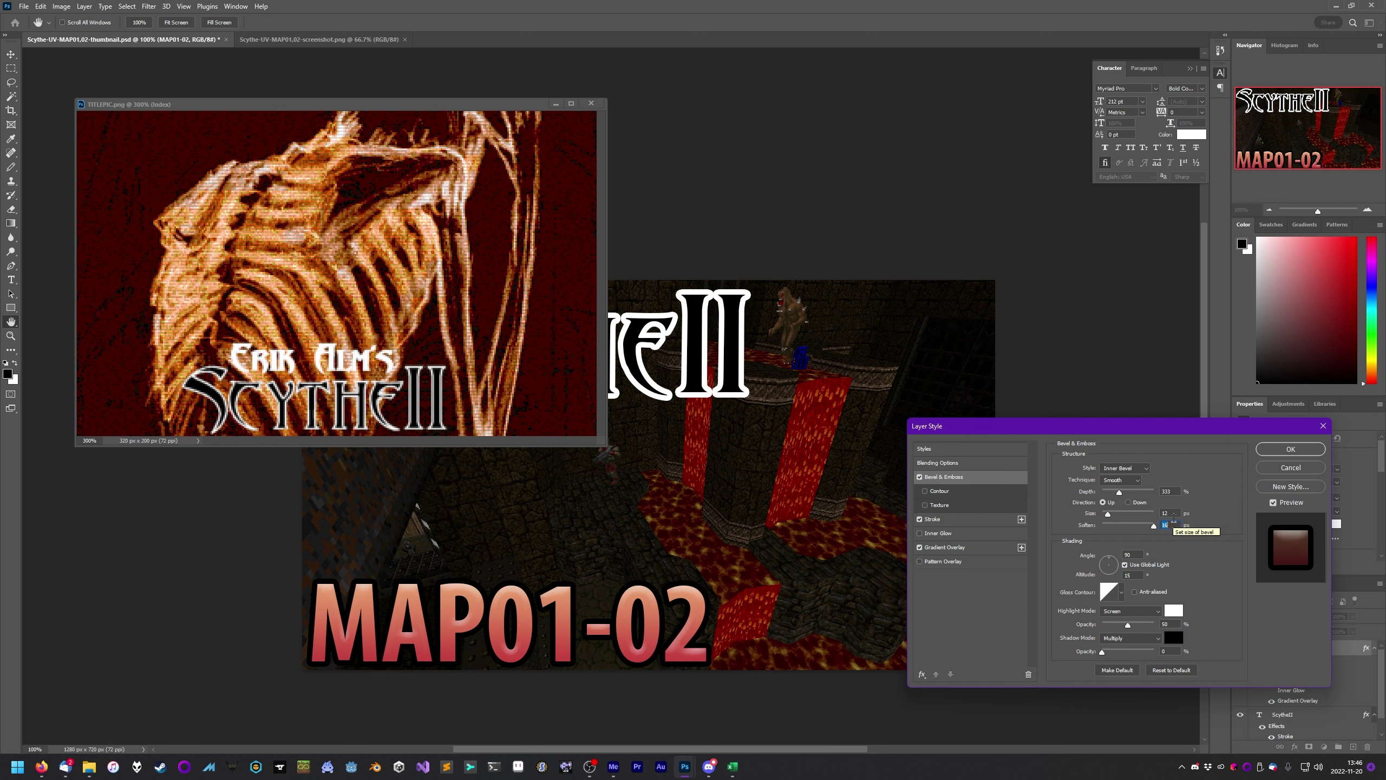
left_click(1173, 514)
scroll(1173, 519, "up", 6)
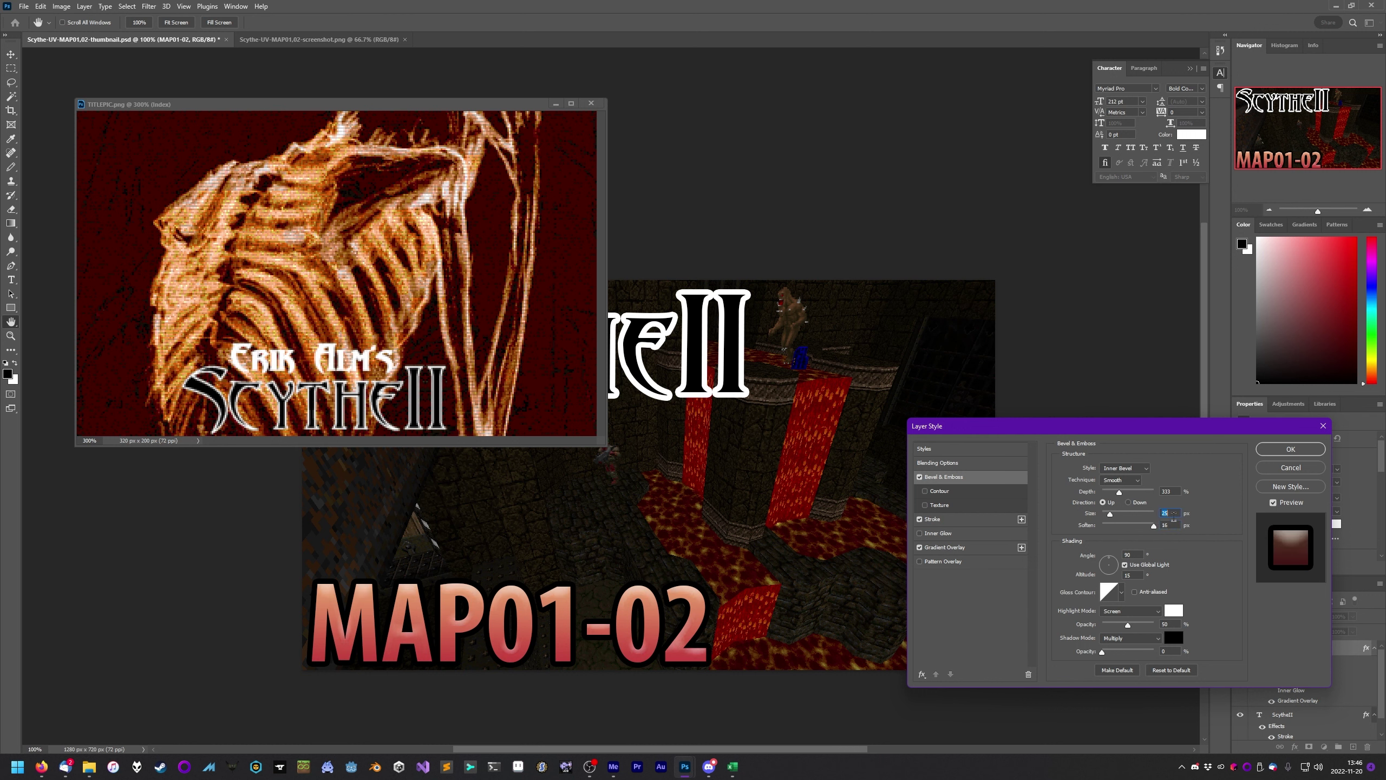
scroll(1173, 519, "up", 2)
left_click(1291, 449)
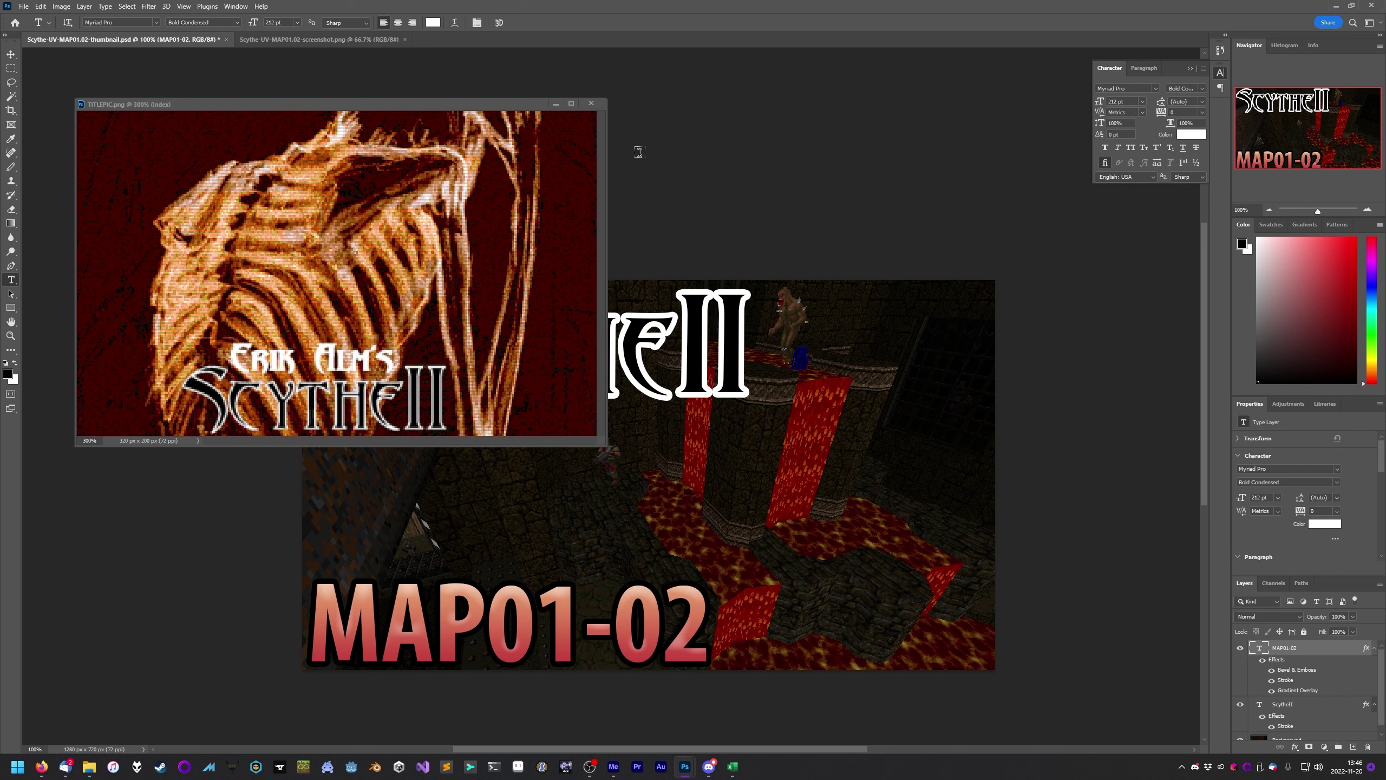
Close TITLEPIC and insert a 96 pt space after the hyphen in MAP01-02
left_click(592, 105)
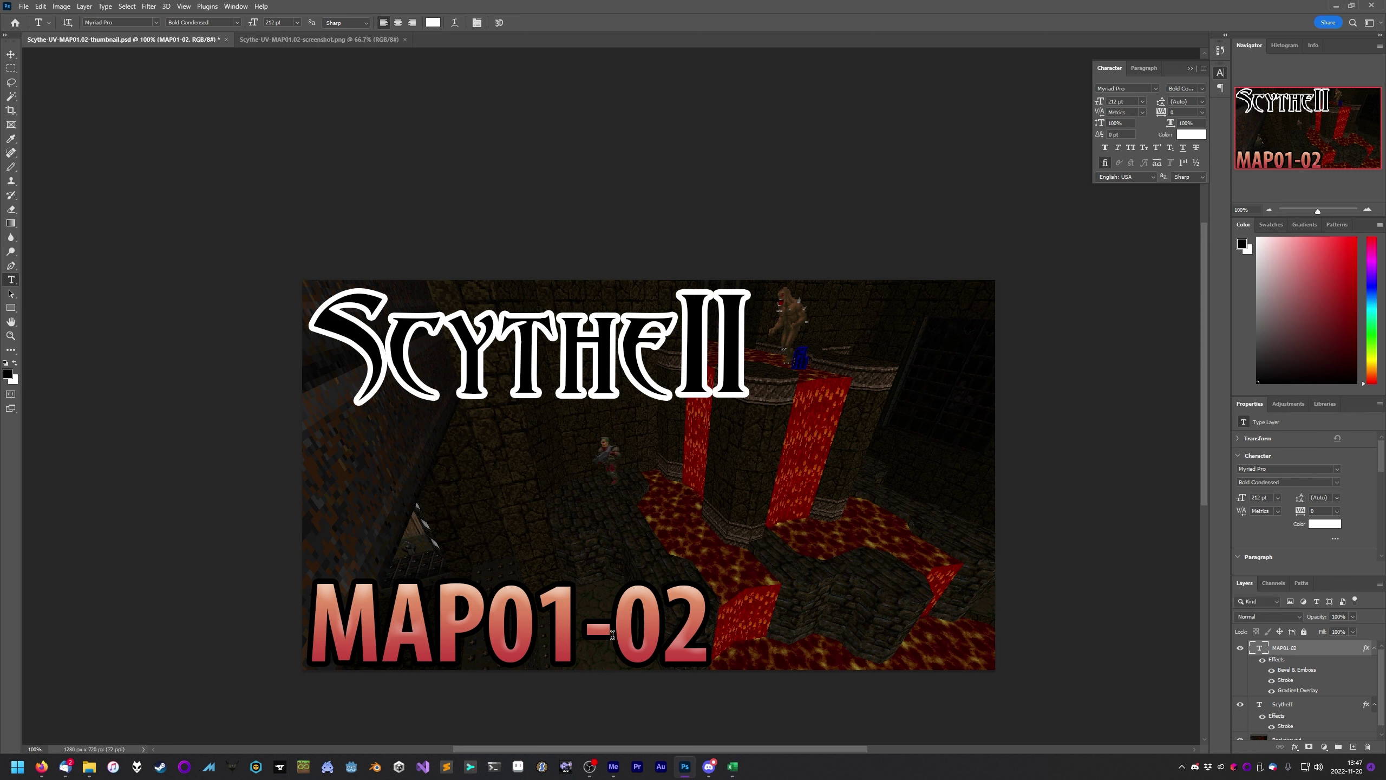
left_click(652, 657)
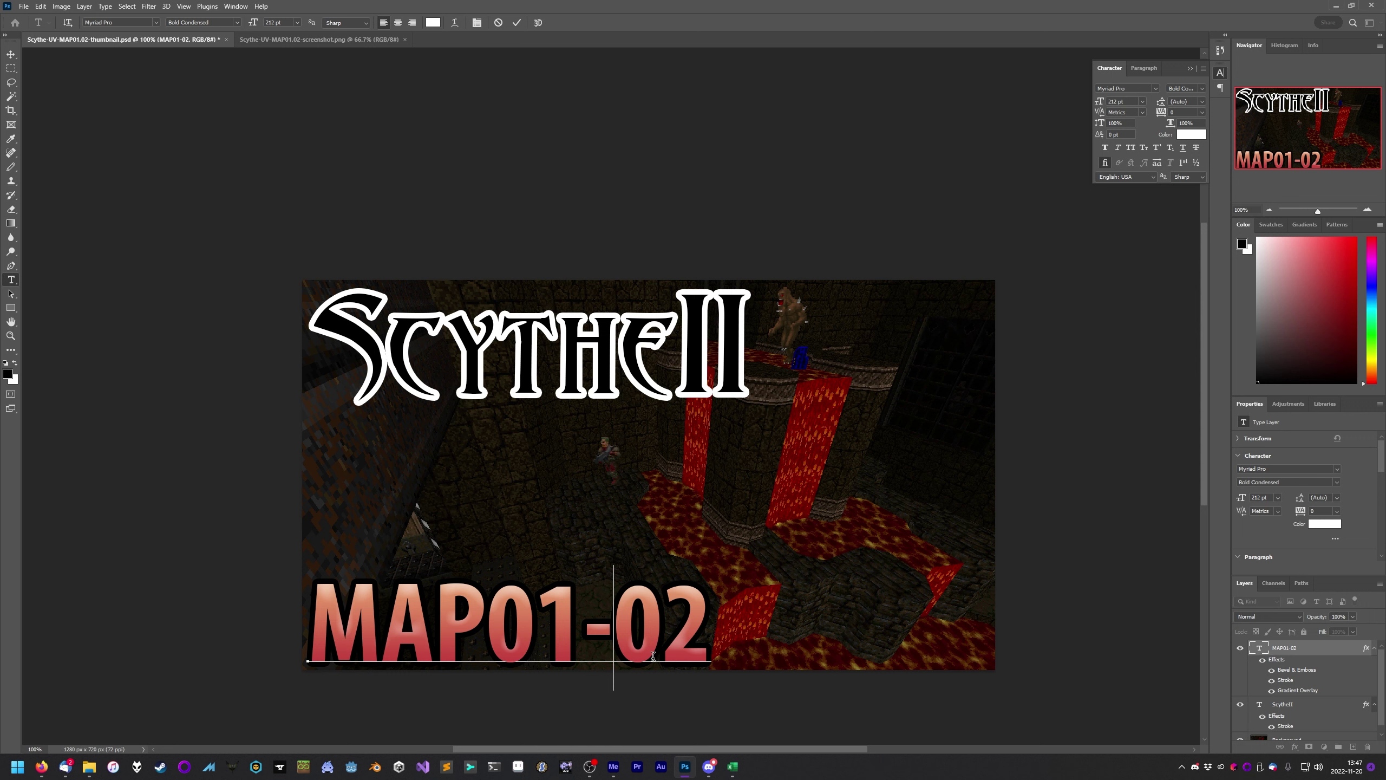
key("shift+Left")
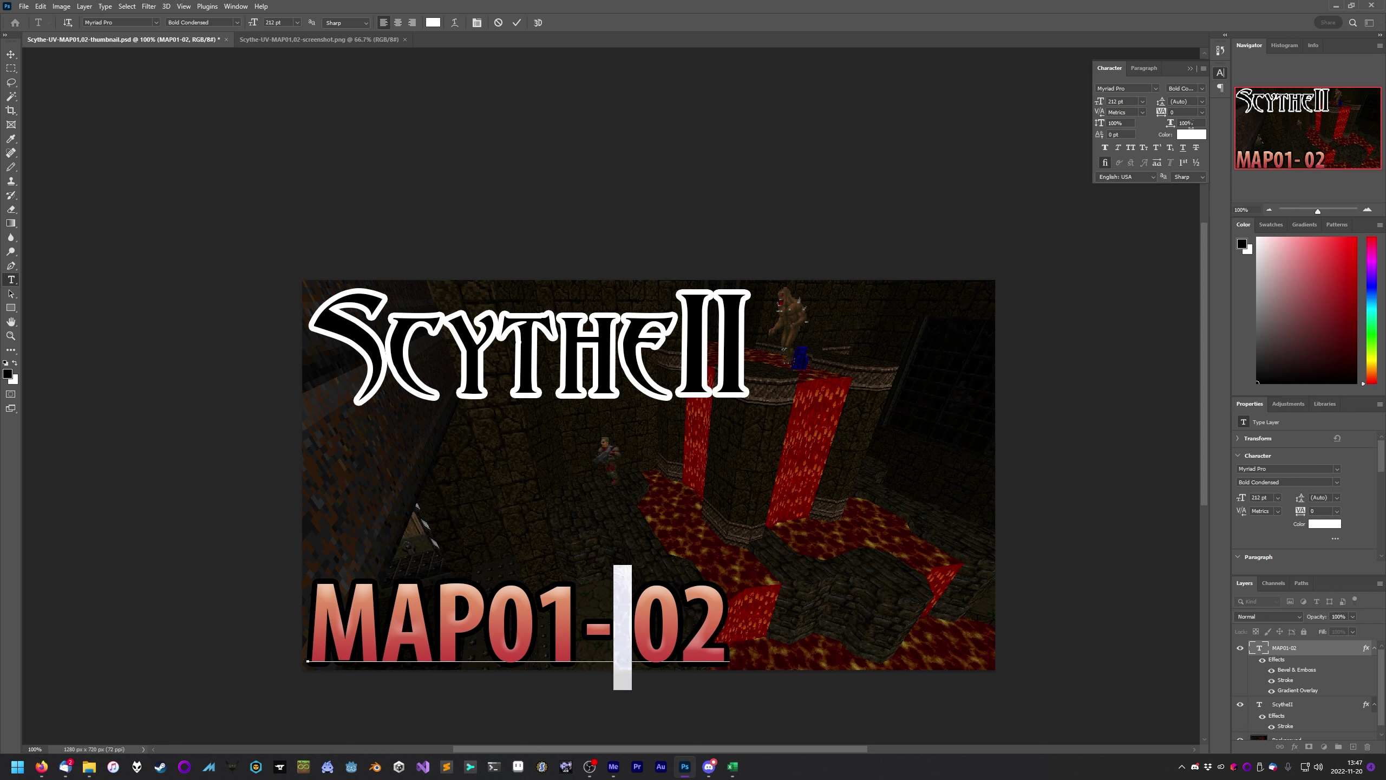
double_click(1115, 101)
type("96")
key("Return")
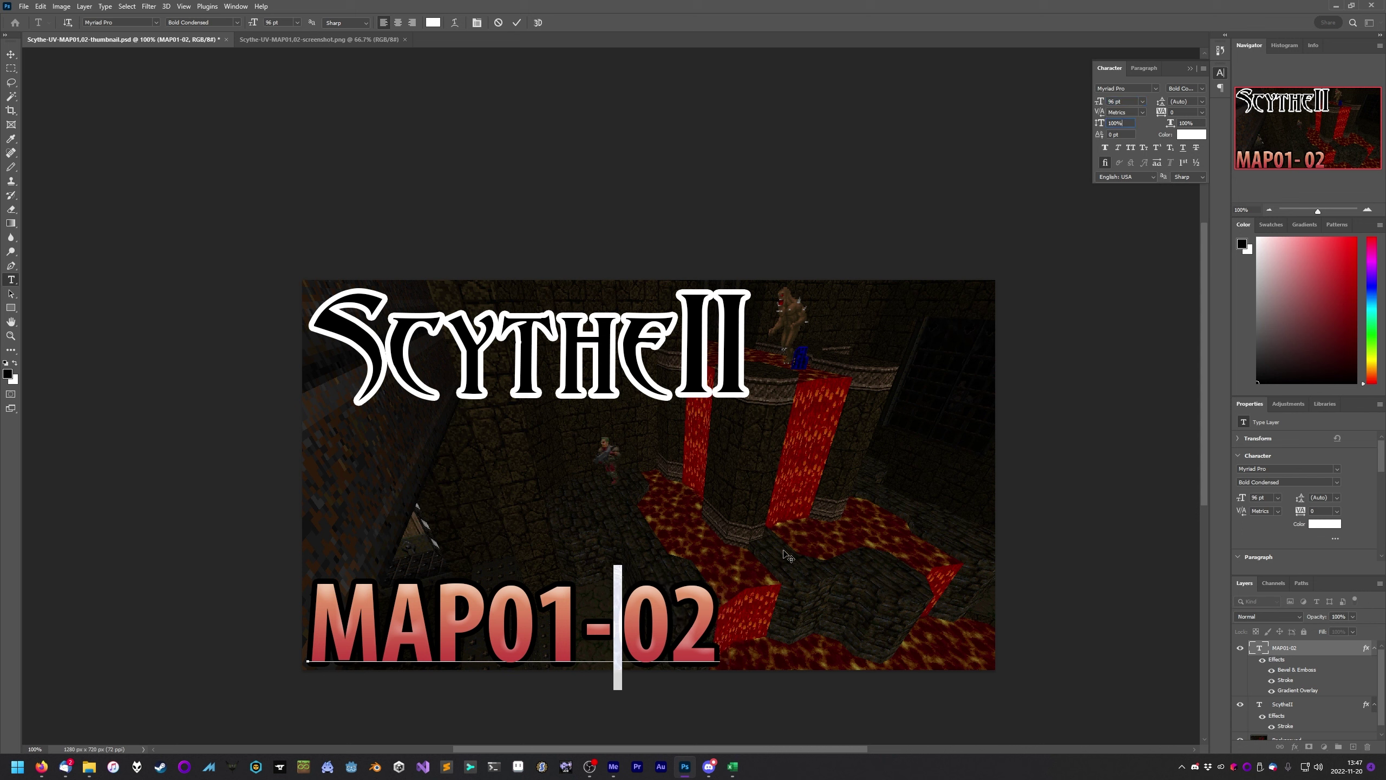
left_click(11, 55)
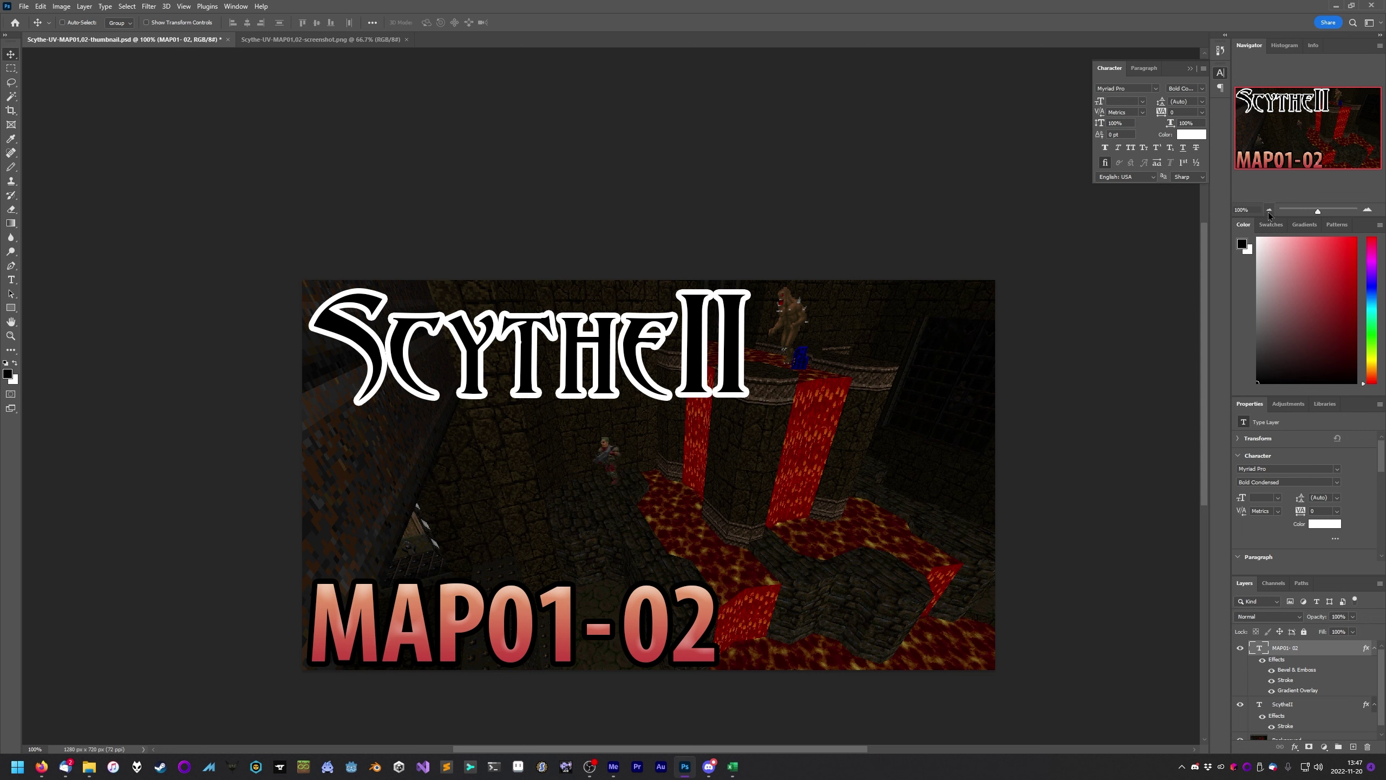
Thicken the MAP01-02 Stroke to 16 px, leaving the ScytheII logo outline unchanged
double_click(1286, 726)
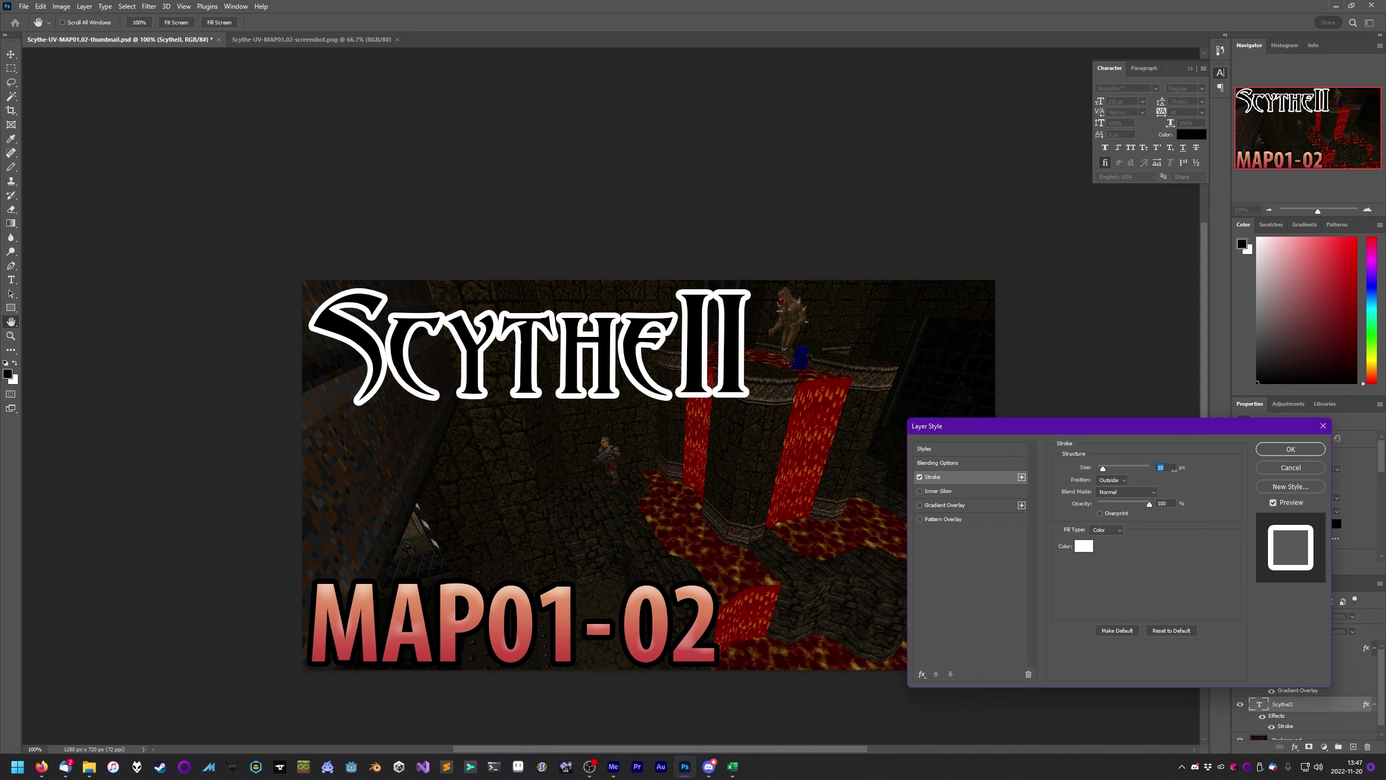
type("16")
left_click(1286, 469)
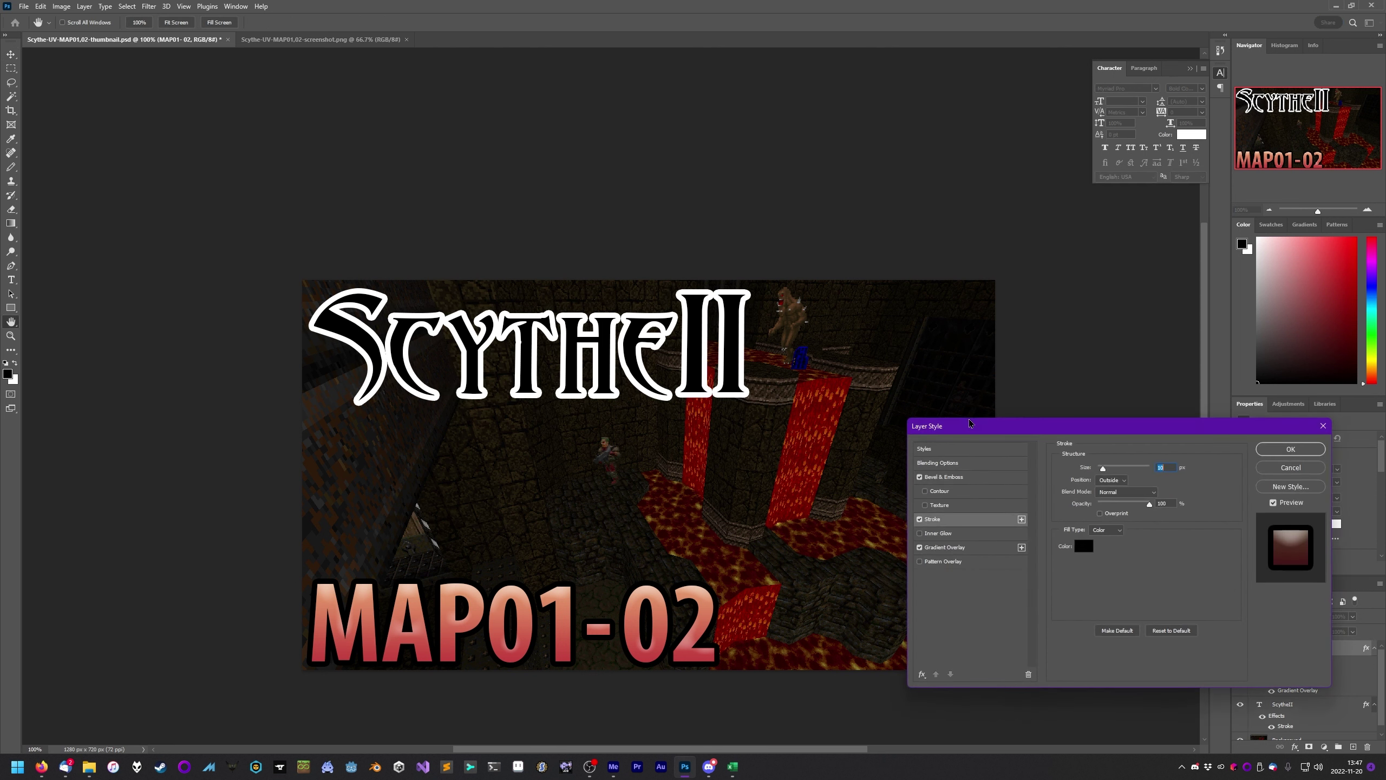
key("Up")
key("Up")
key("Up")
key("Up")
key("Up")
key("Up")
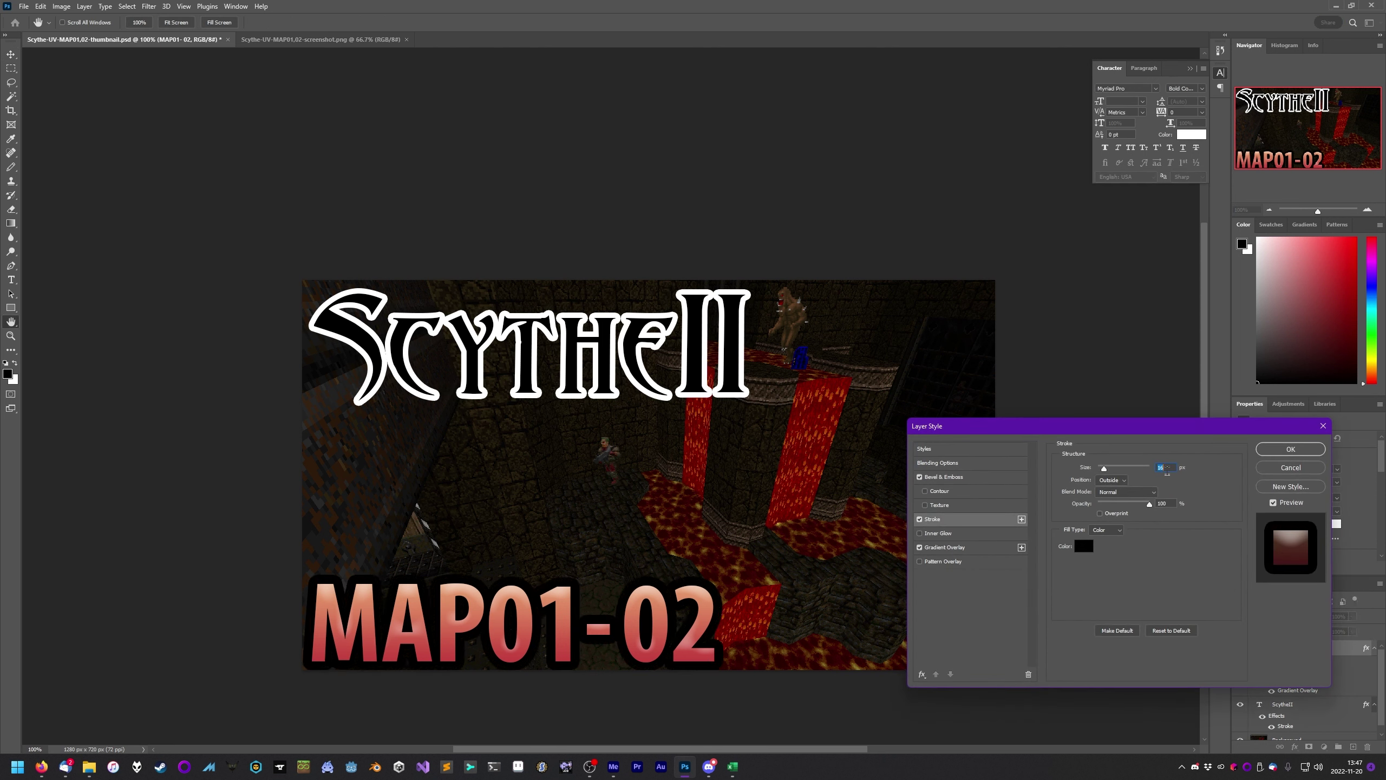
left_click(1291, 449)
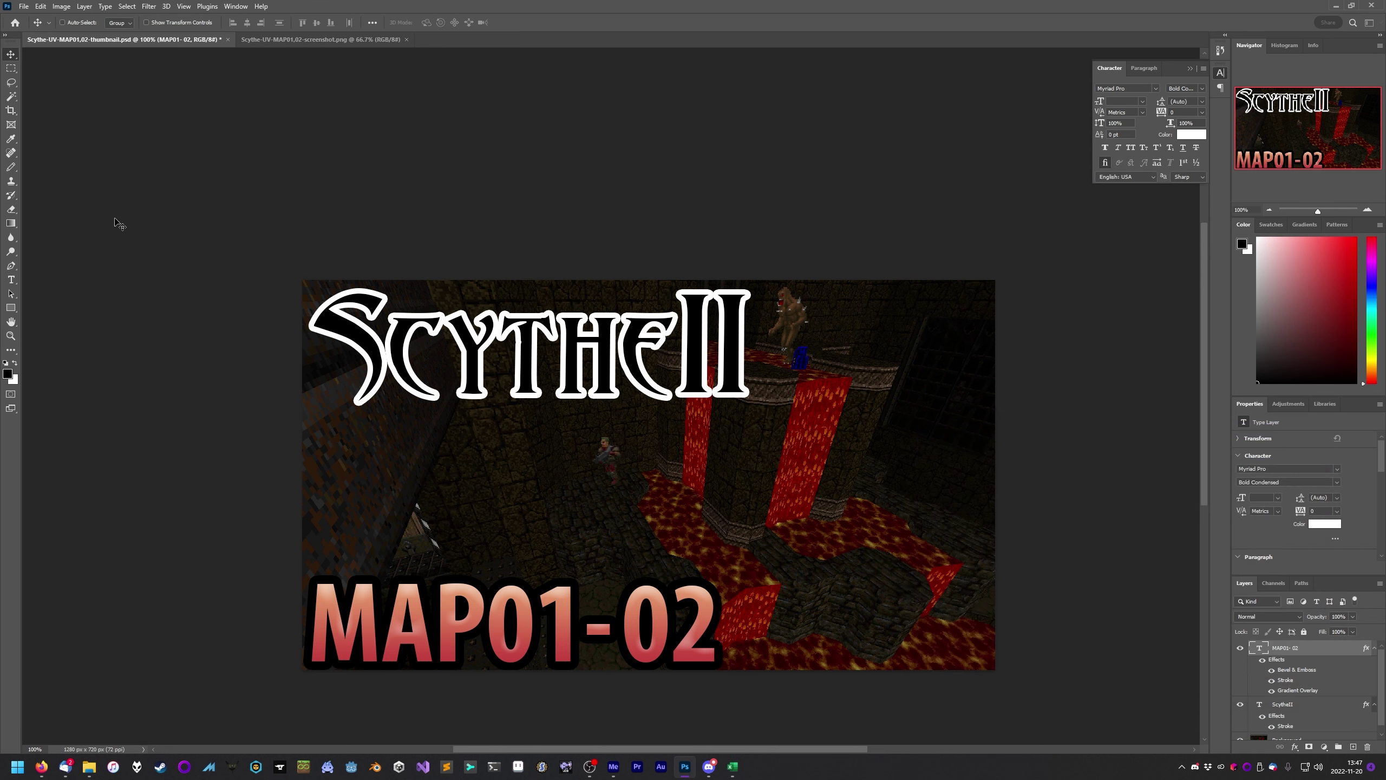
Nudge the MAP01-02 text up and right, previewing it at thumbnail size
left_click_drag(528, 622, 535, 615)
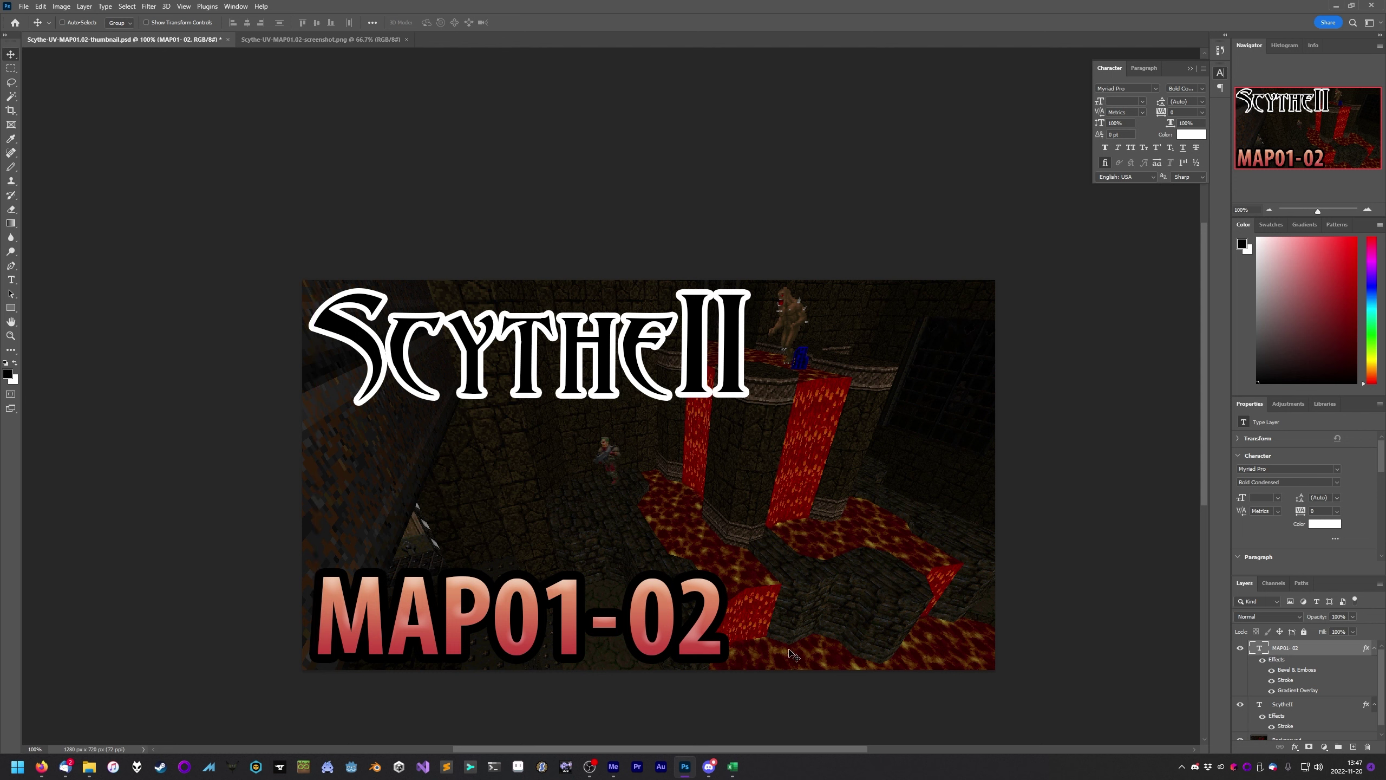
left_click(1269, 211)
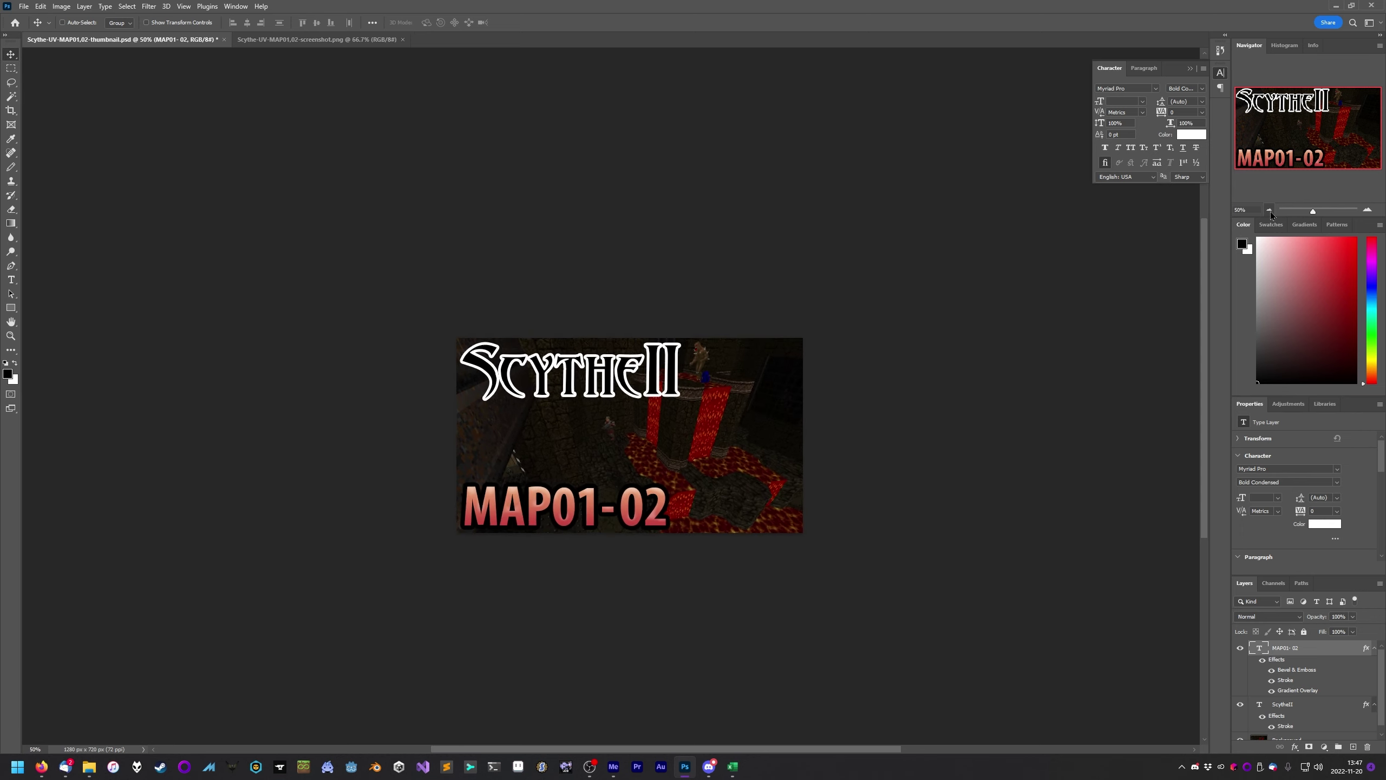
left_click(1269, 211)
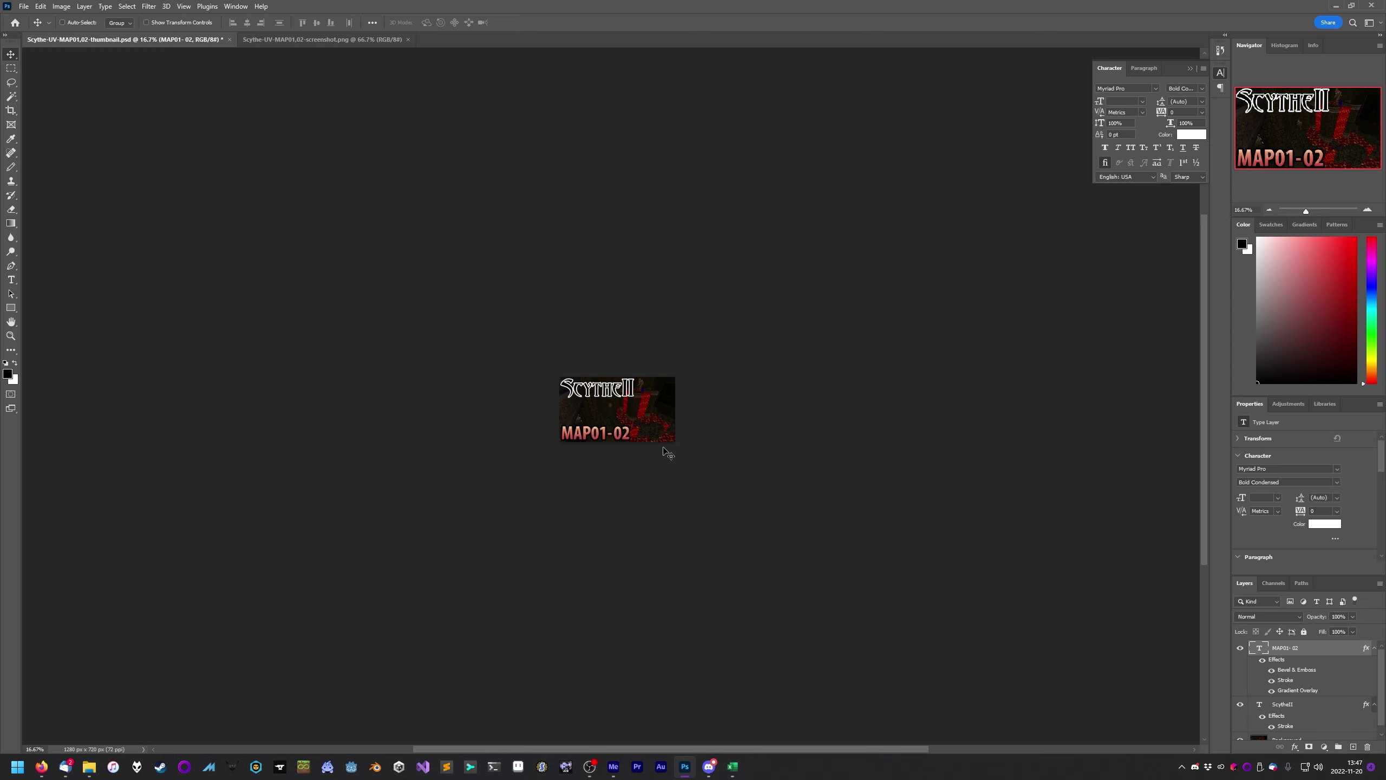
left_click(1369, 211)
left_click(1368, 210)
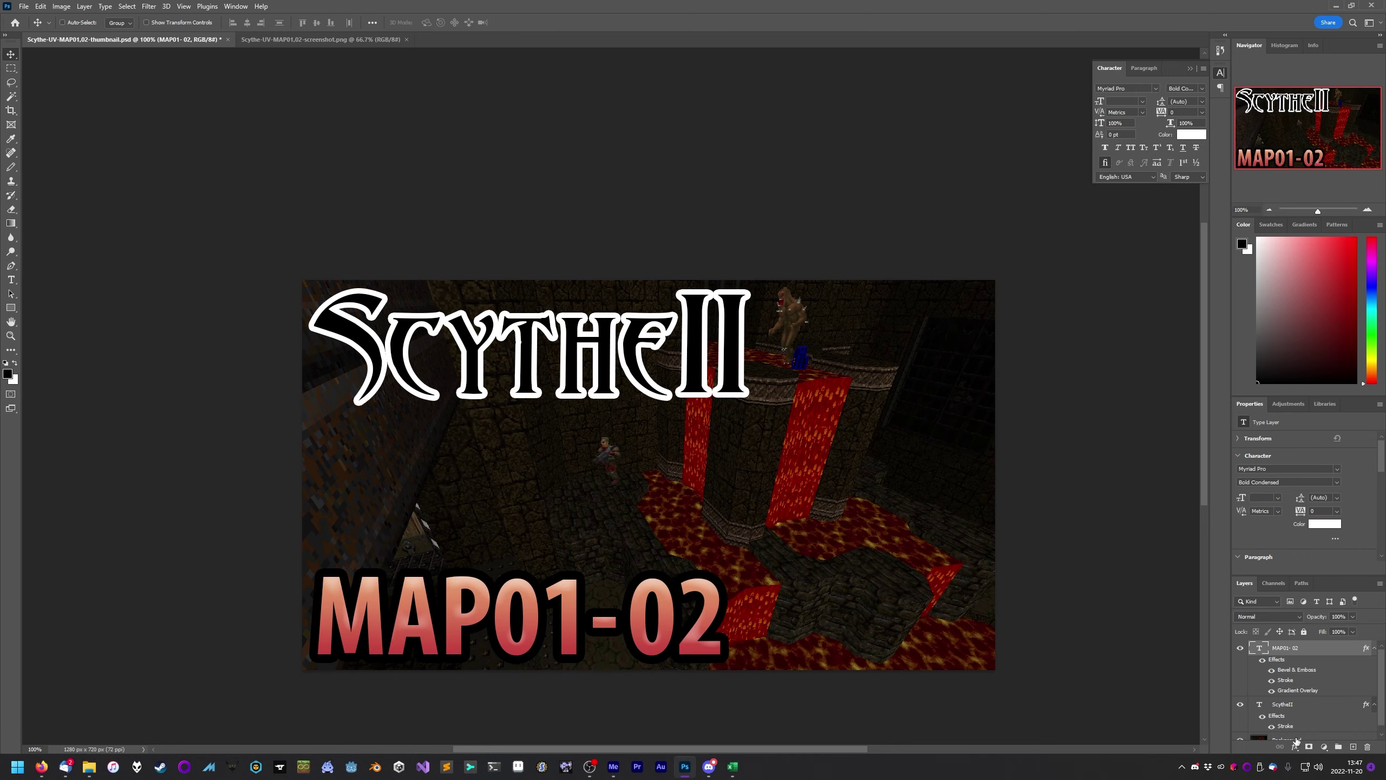
Copy the original screenshot into the thumbnail document as a new layer
left_click(1297, 740)
mouse_move(787, 514)
left_mouse_down()
mouse_move(809, 516)
mouse_move(787, 513)
left_mouse_up()
left_click(334, 42)
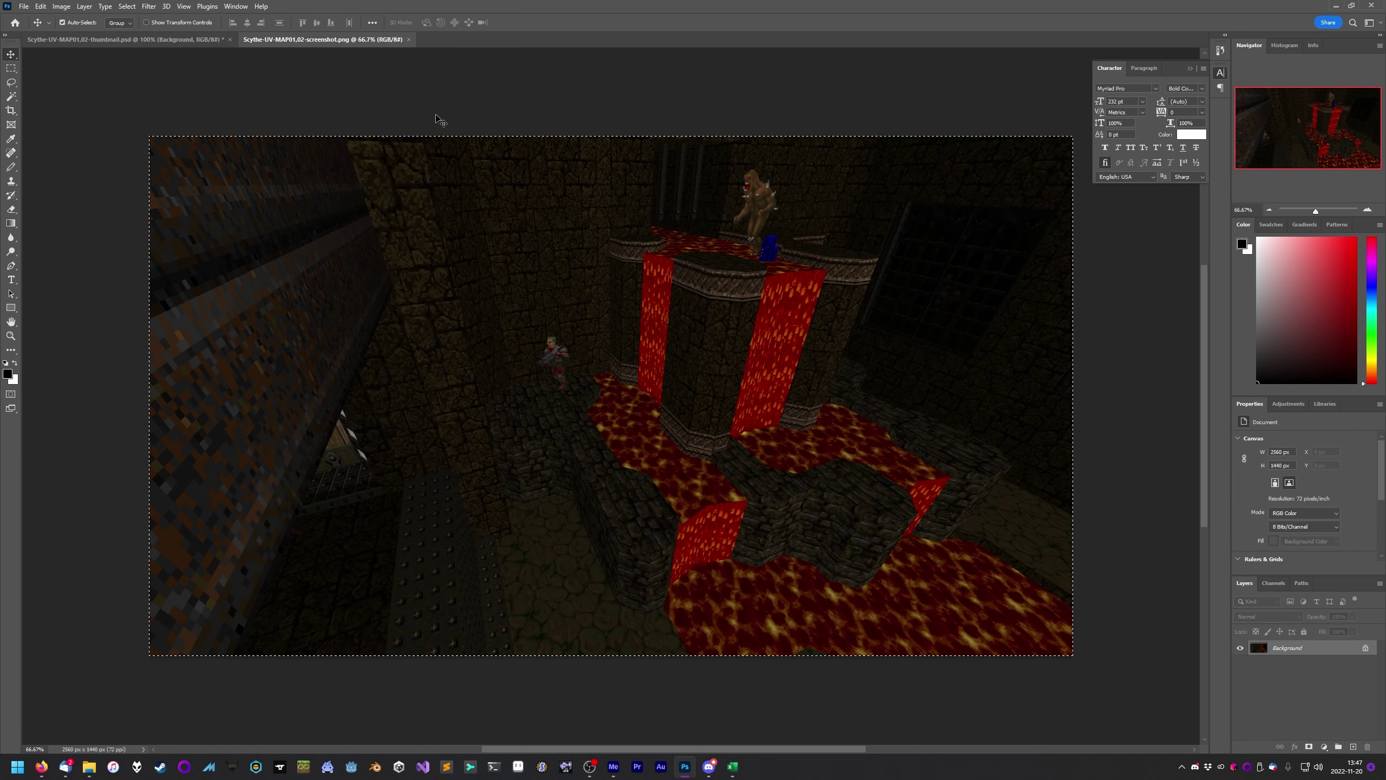
left_click_drag(412, 109, 641, 407)
Scale the screenshot layer to 65.79% and position it at X 0, Y 0
key("ctrl+t")
left_click_drag(304, 281, 261, 248)
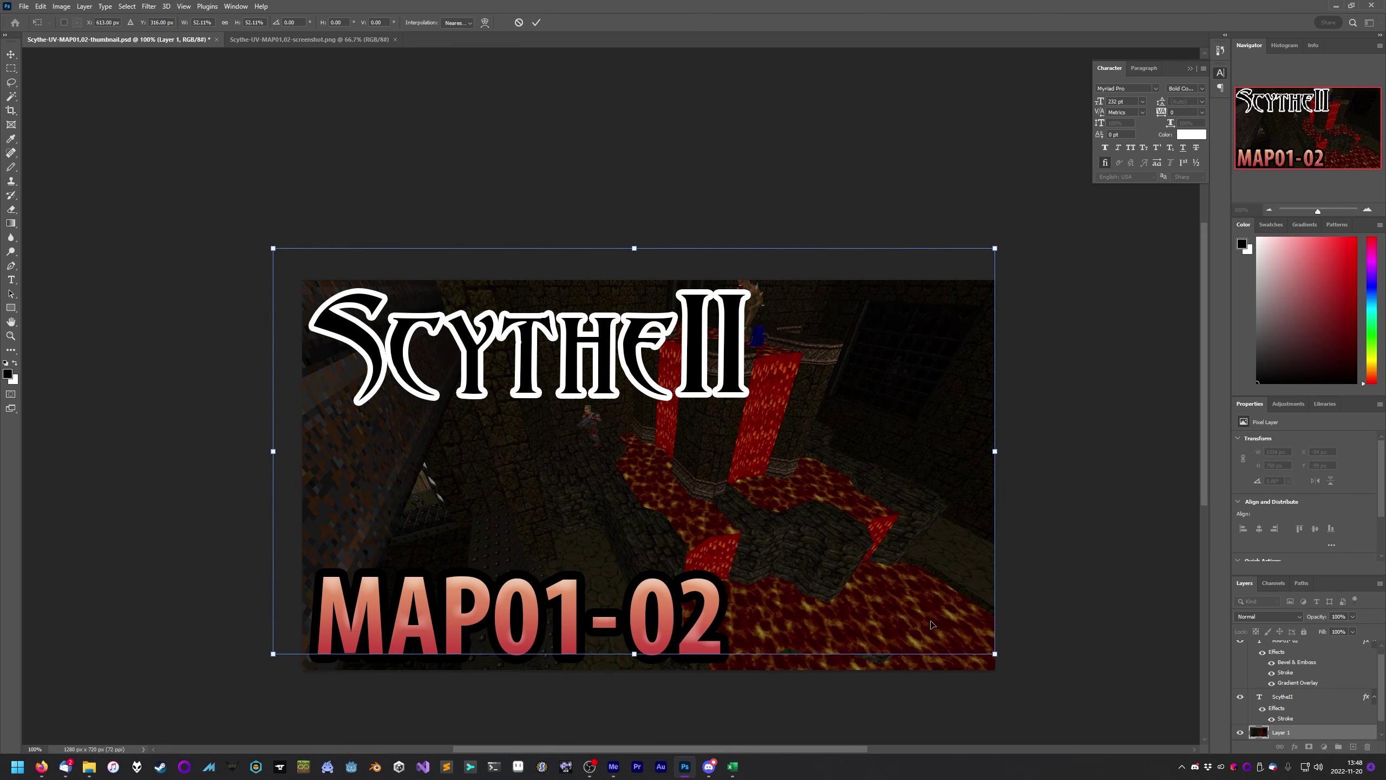
left_click_drag(994, 653, 1135, 633)
left_click_drag(1016, 478, 1046, 504)
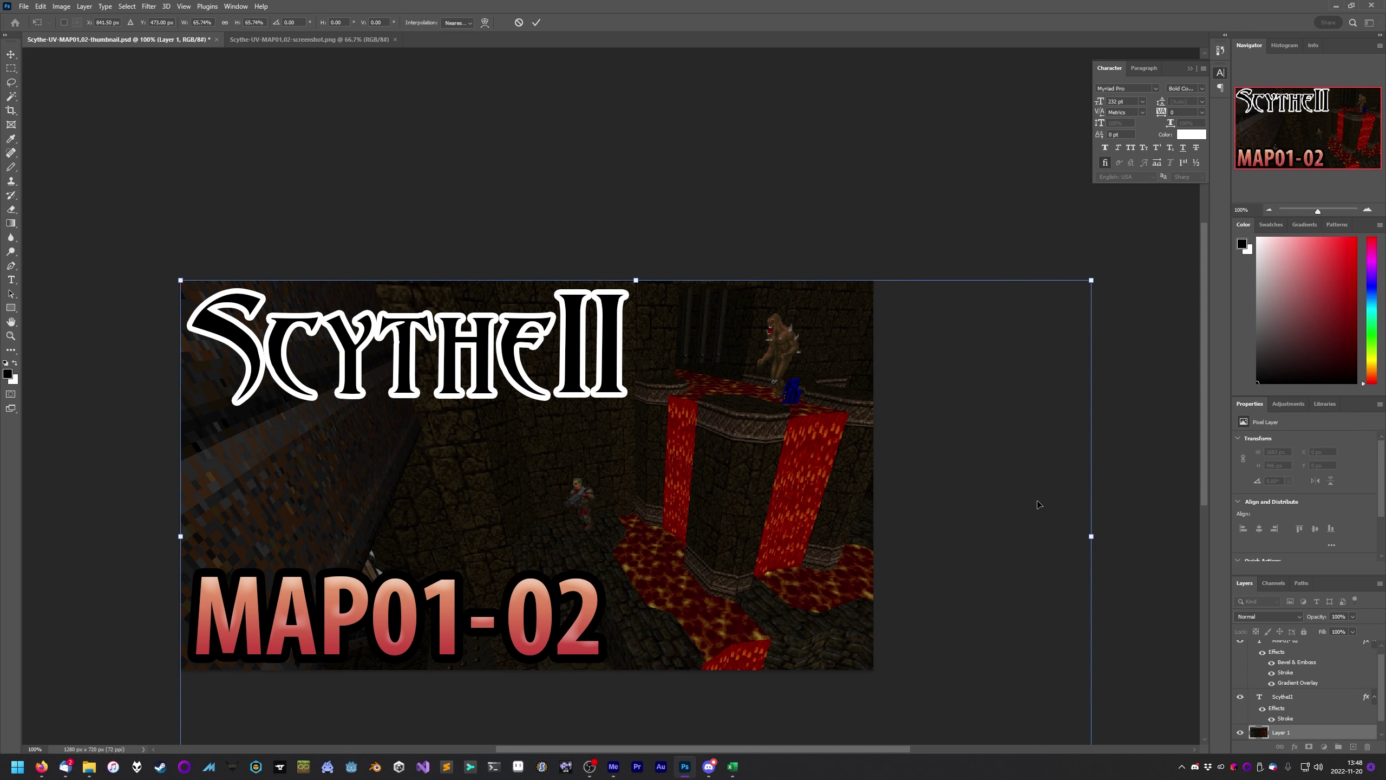
left_click_drag(878, 751, 843, 755)
key("Return")
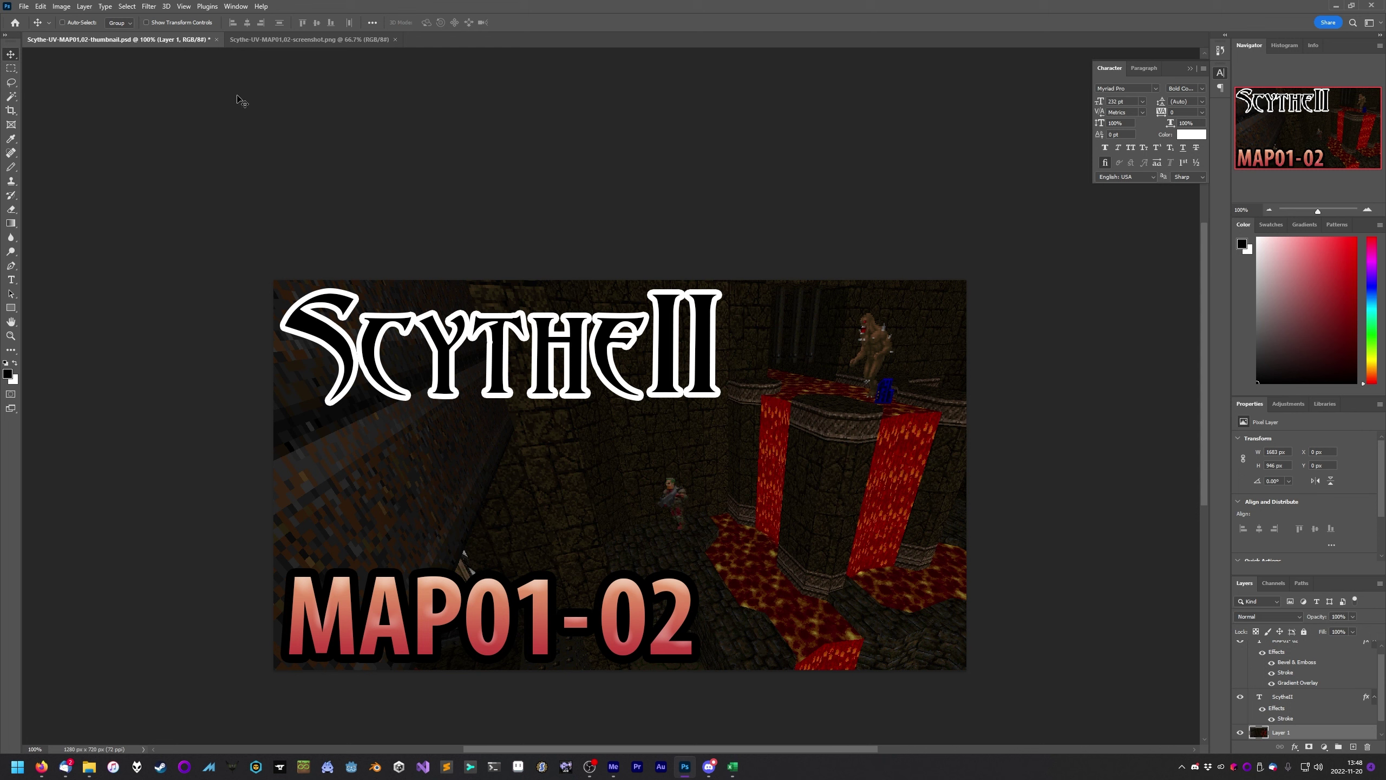
Apply Brightness 86 and Contrast 17 to the screenshot layer, checking it at thumbnail size
left_click(71, 10)
mouse_move(93, 34)
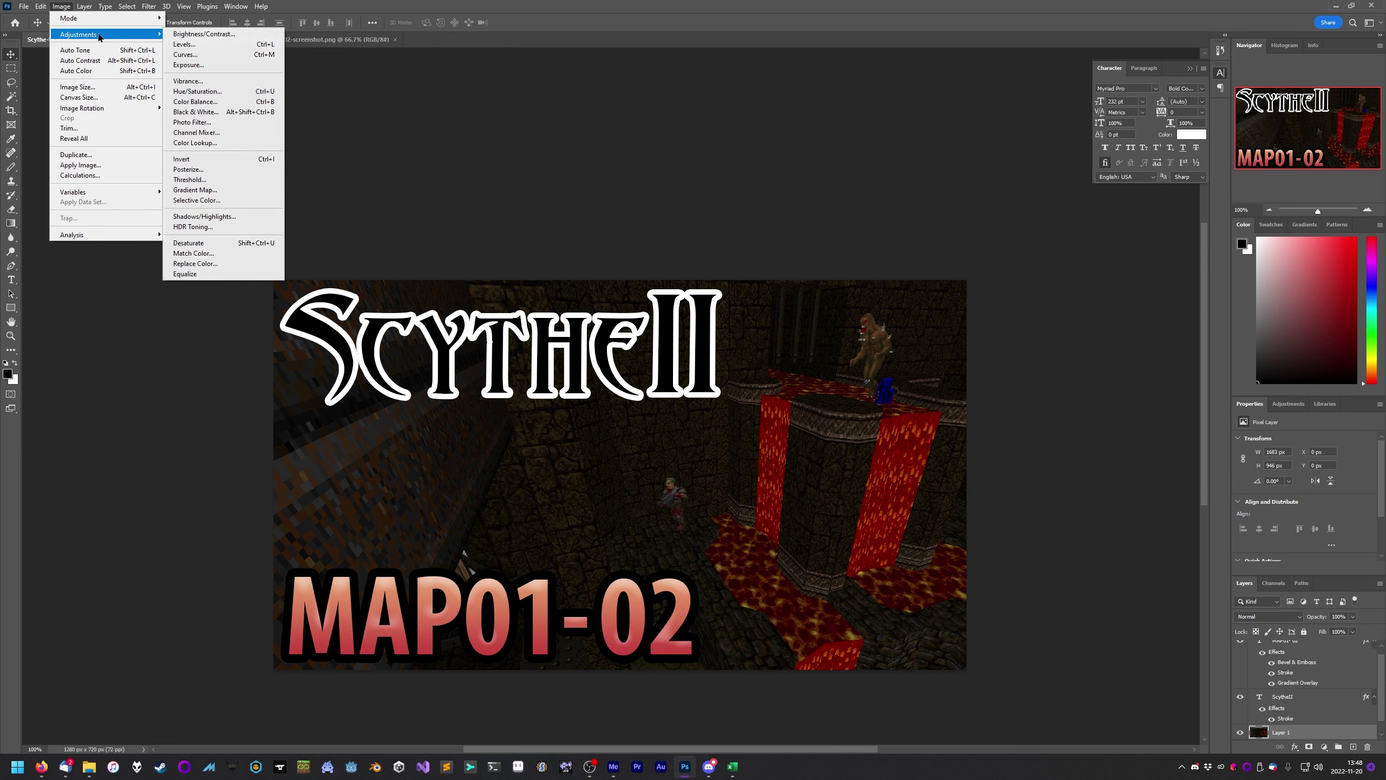
left_click(232, 39)
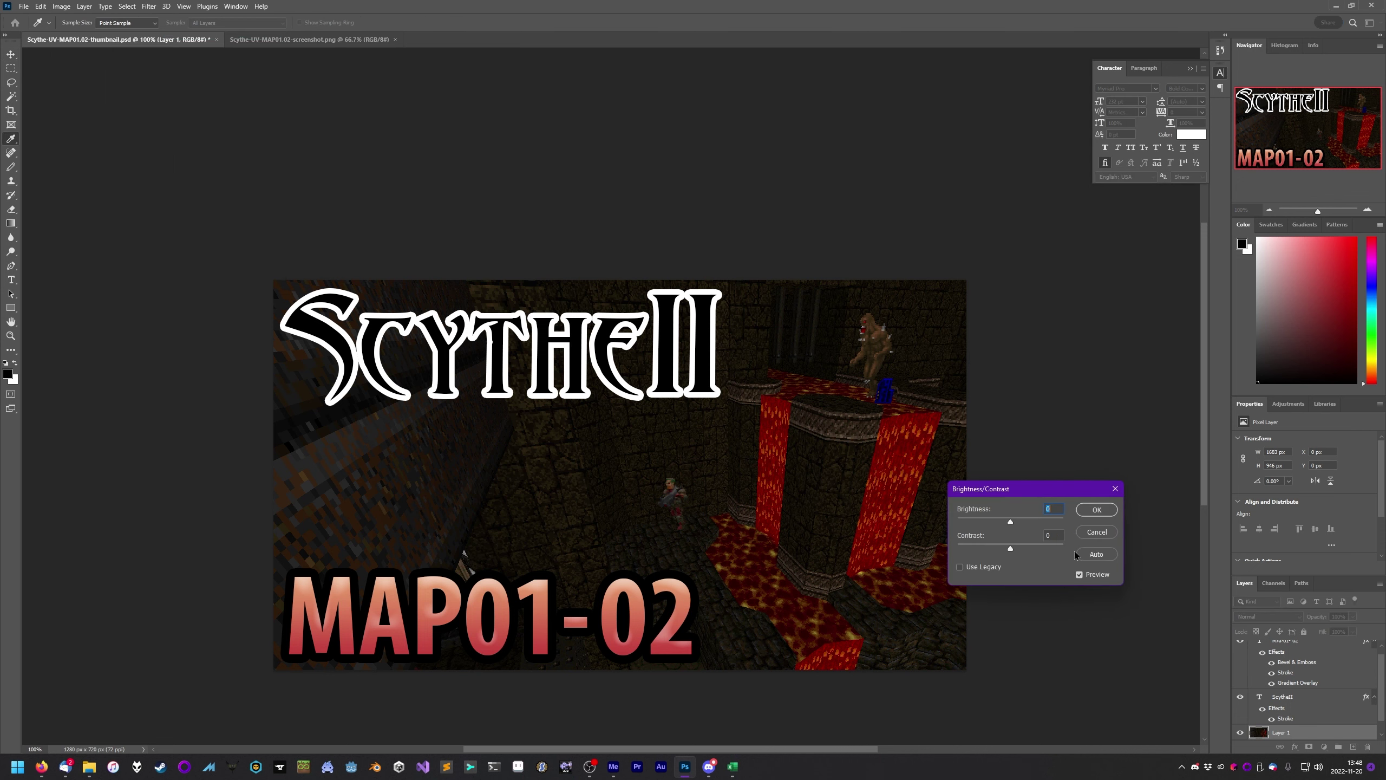
mouse_move(1054, 525)
left_mouse_down()
mouse_move(1029, 523)
mouse_move(1013, 551)
mouse_move(1039, 523)
left_mouse_up()
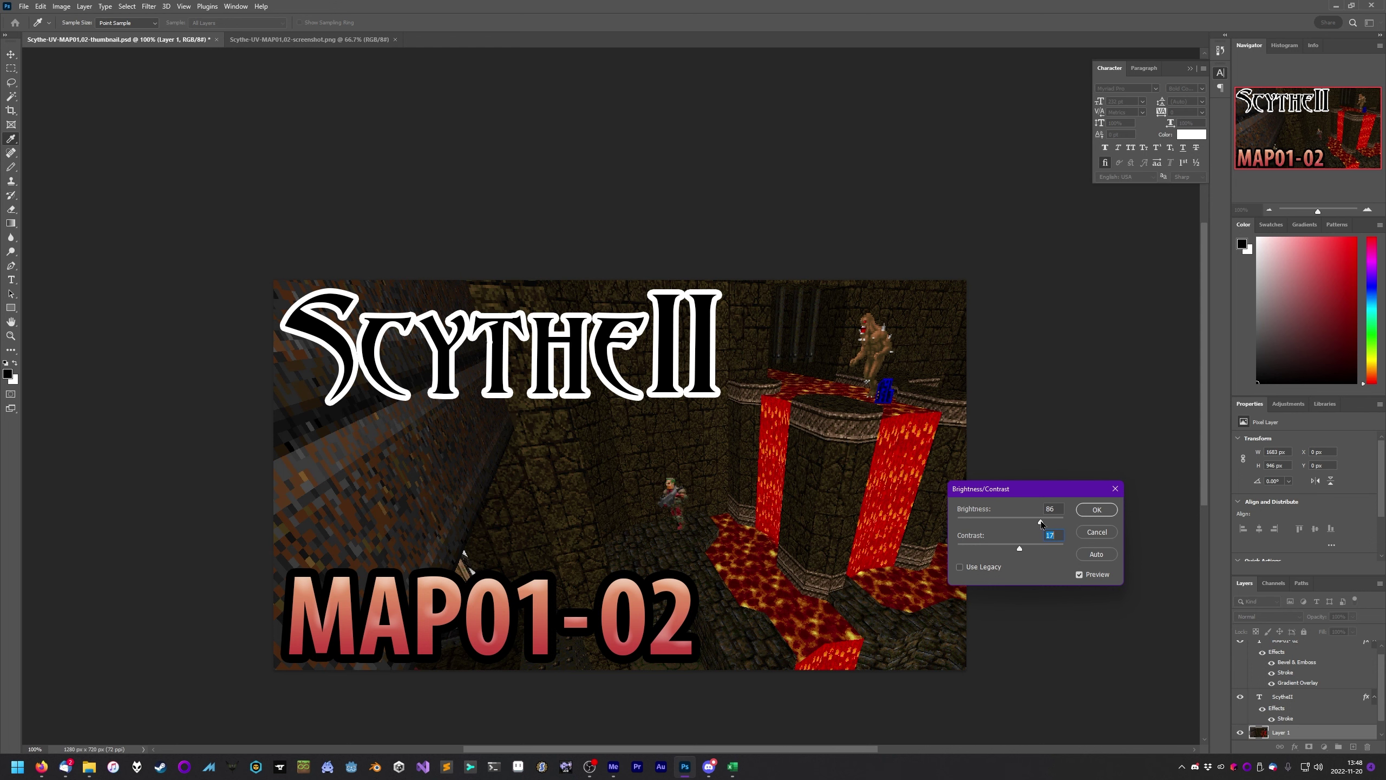
left_click(1041, 523)
left_click(1095, 510)
left_click(1269, 210)
left_click(1270, 210)
left_click(1269, 210)
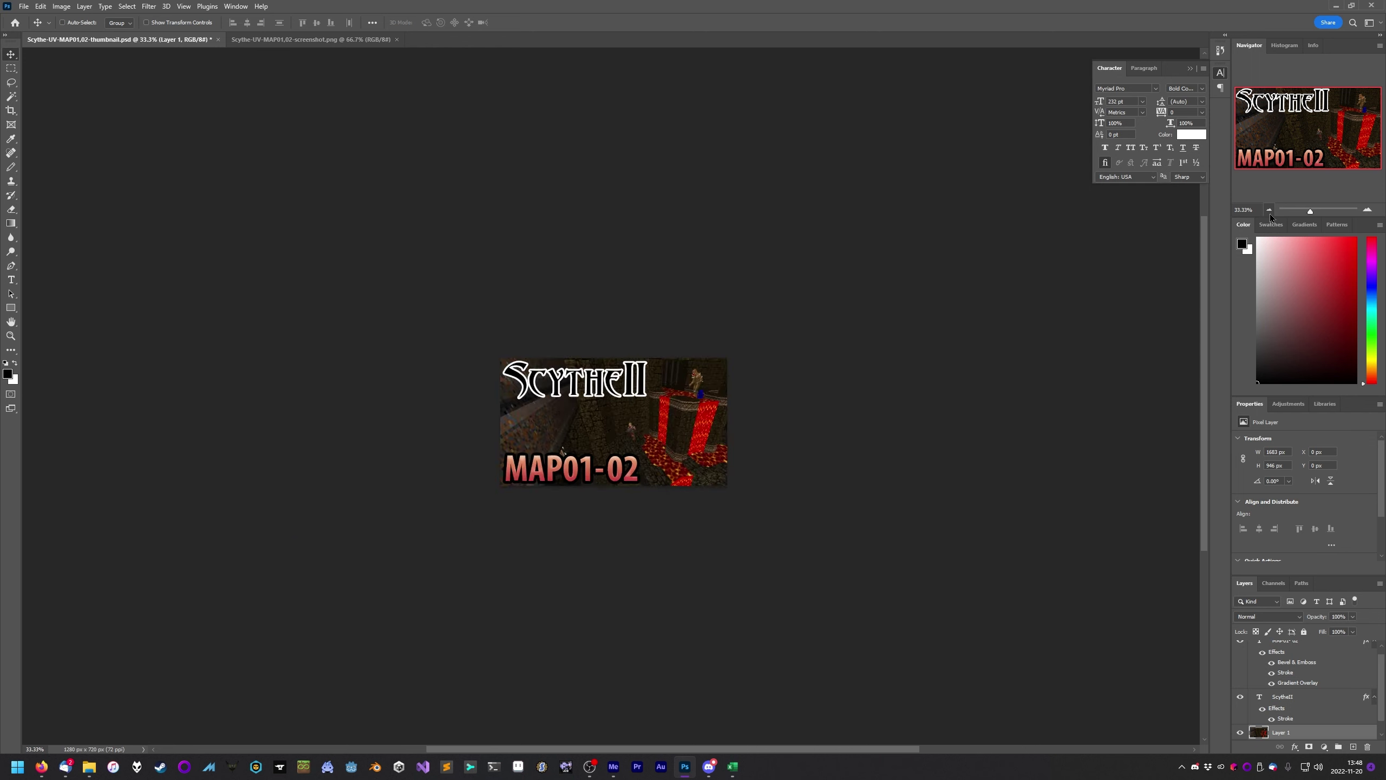
left_click(1269, 210)
left_click(1269, 210)
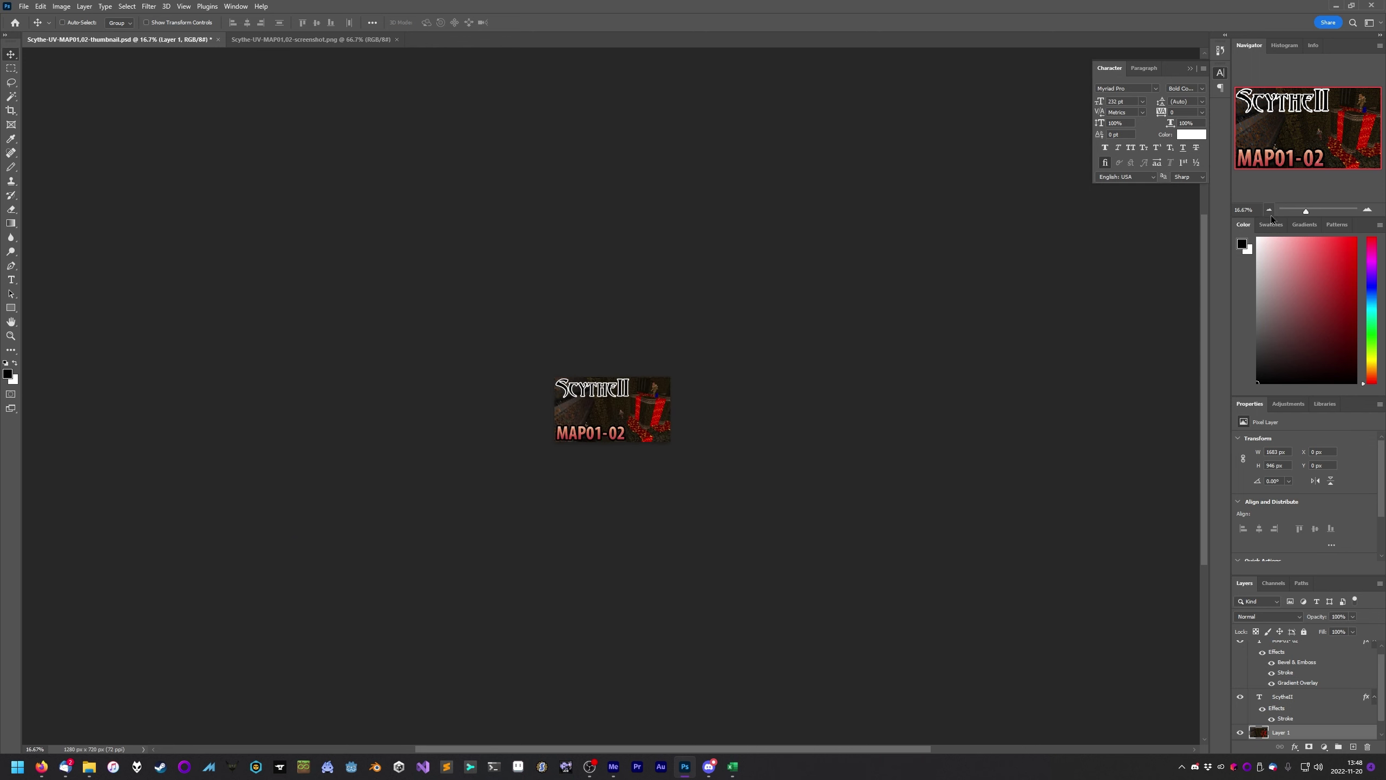
left_click(1368, 209)
left_click(1367, 209)
left_click(1368, 209)
left_click(1368, 210)
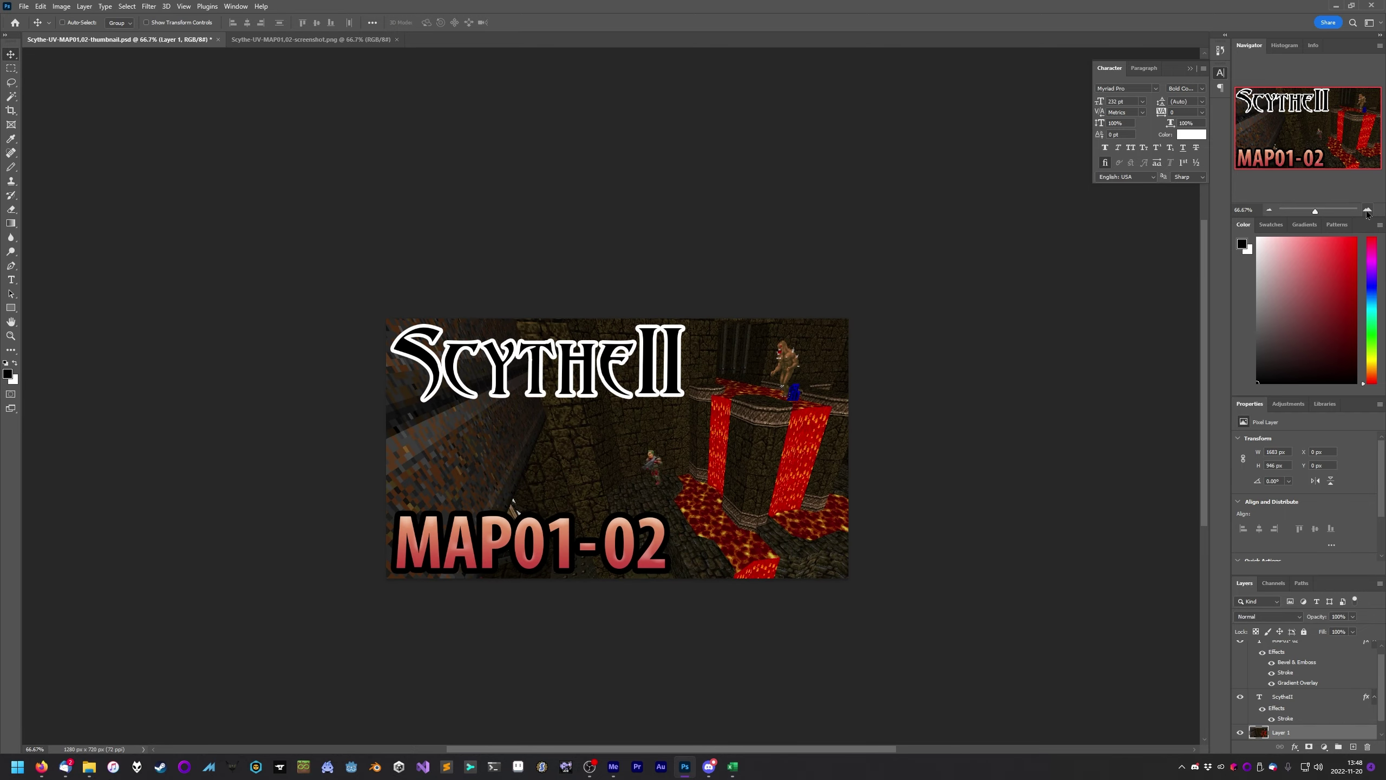
left_click(1368, 210)
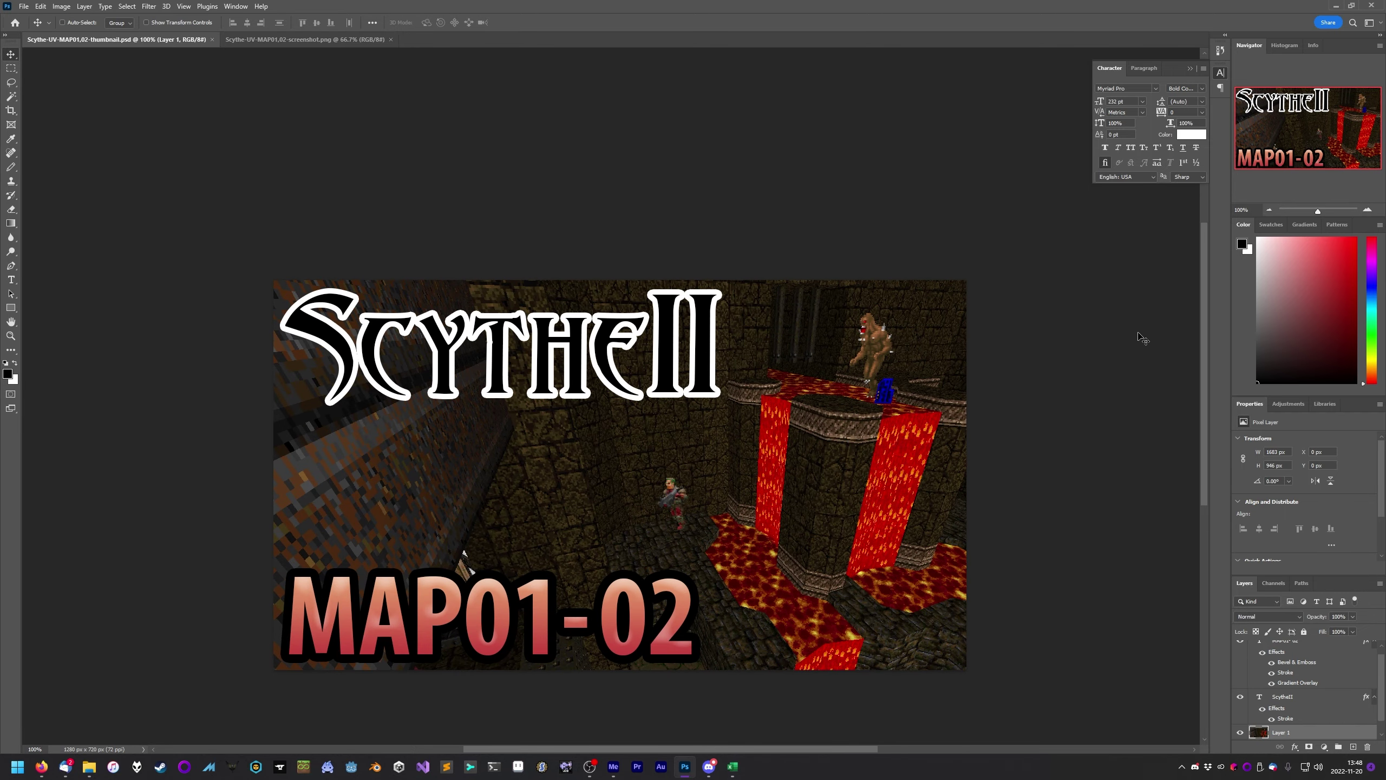
Quick Export the thumbnail as Scythe-UV-MAP01_02-thumbnail.png into the Scythe 2 - UV folder
left_click(23, 6)
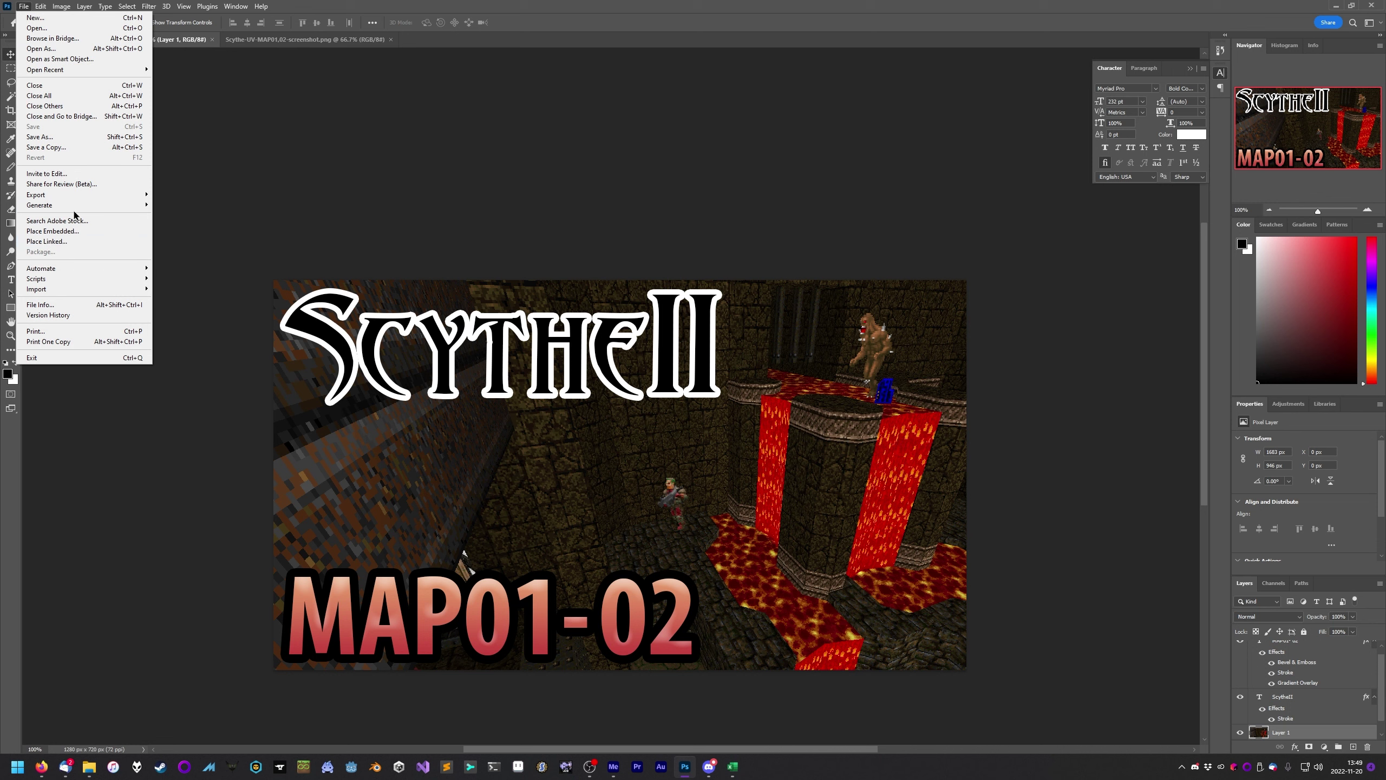
mouse_move(75, 198)
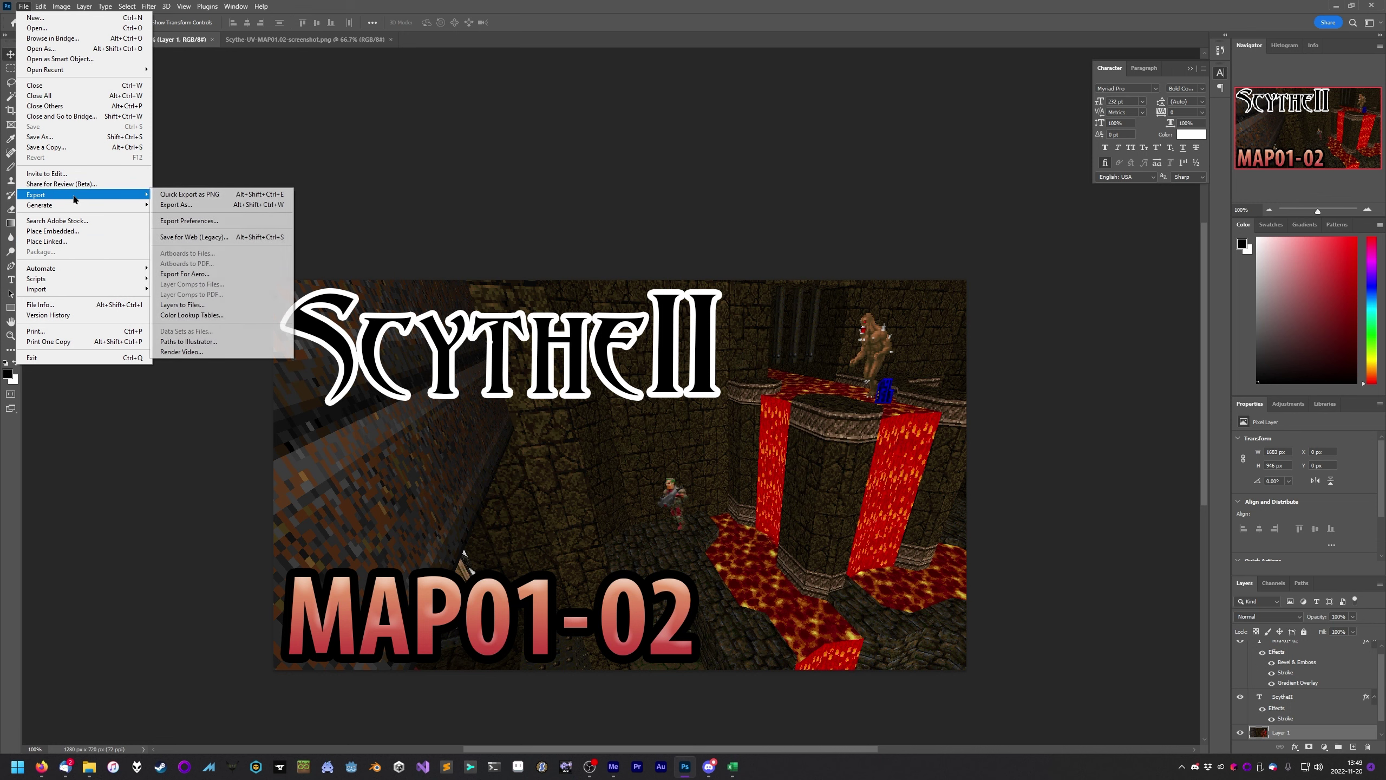
left_click(222, 196)
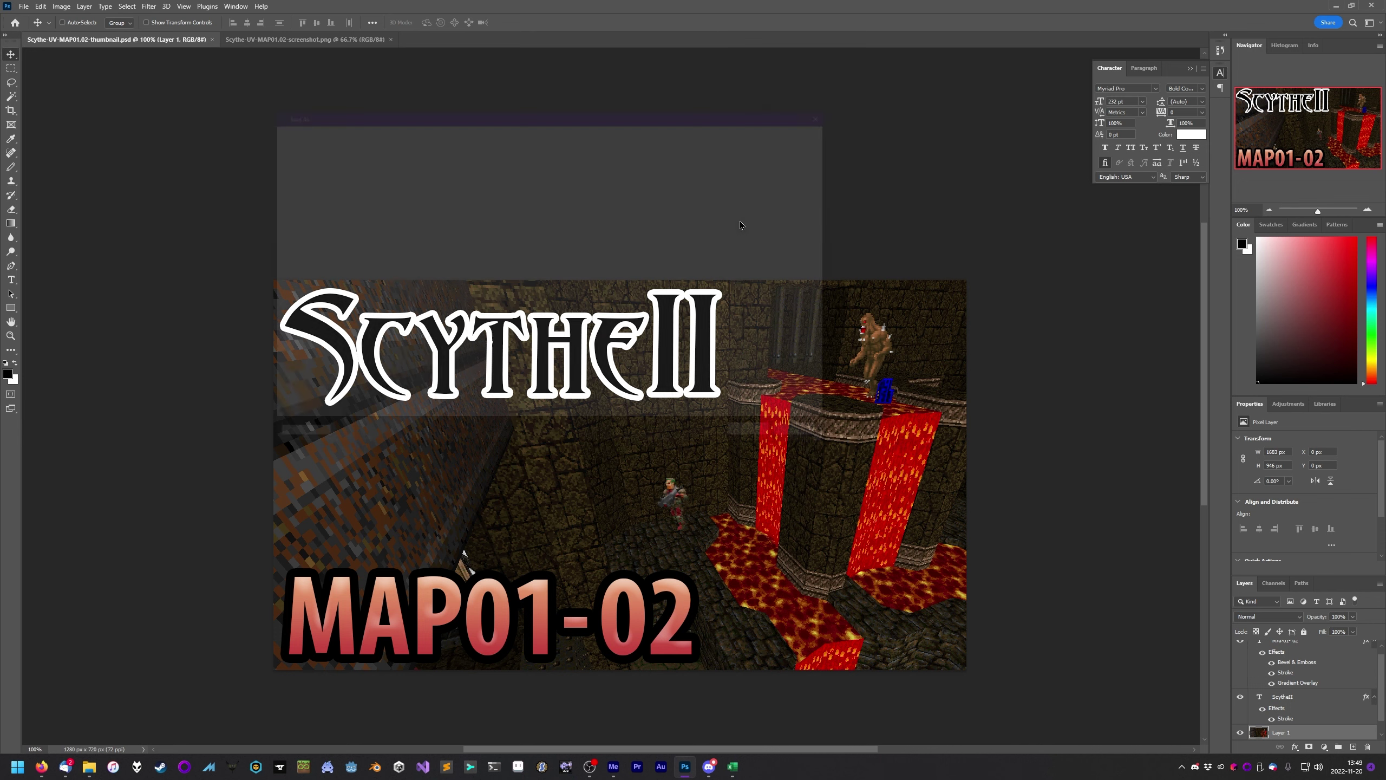
left_click(532, 121)
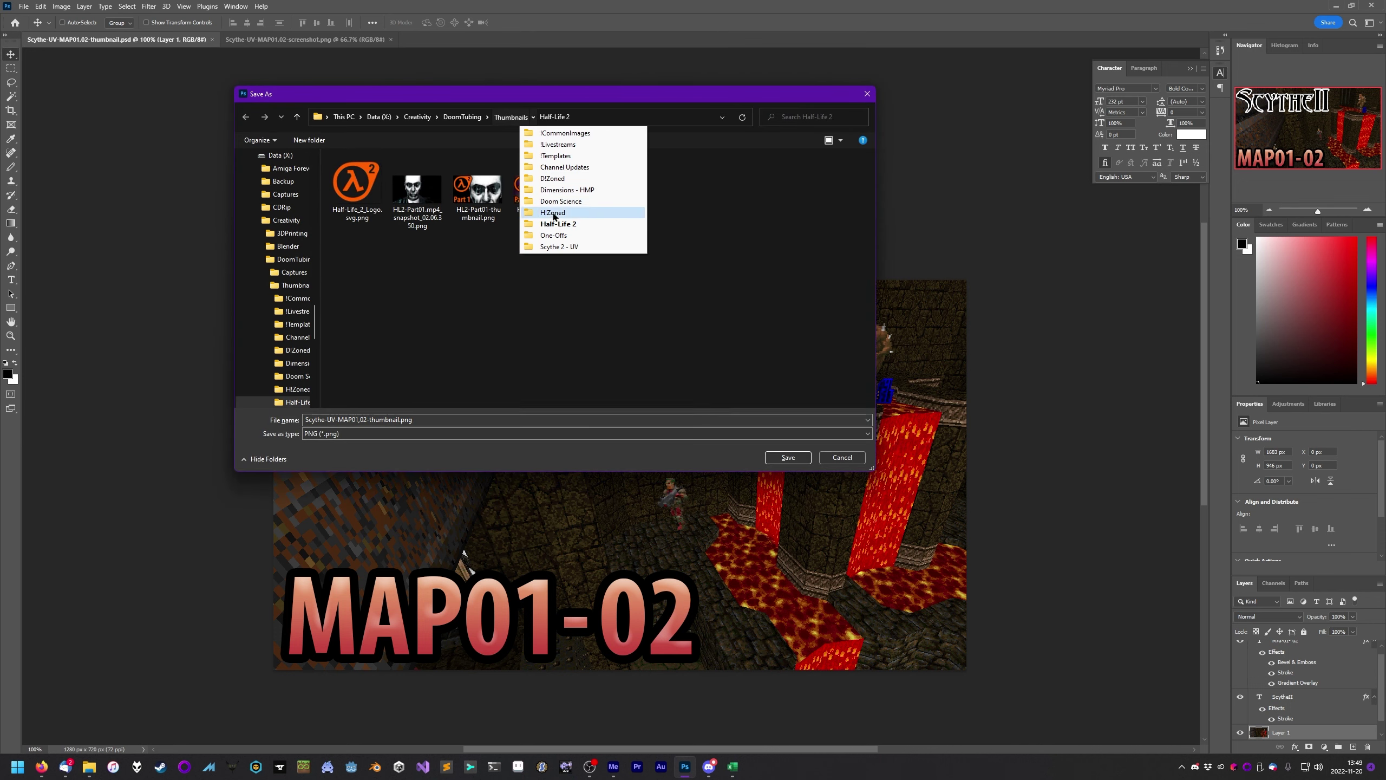
left_click(566, 249)
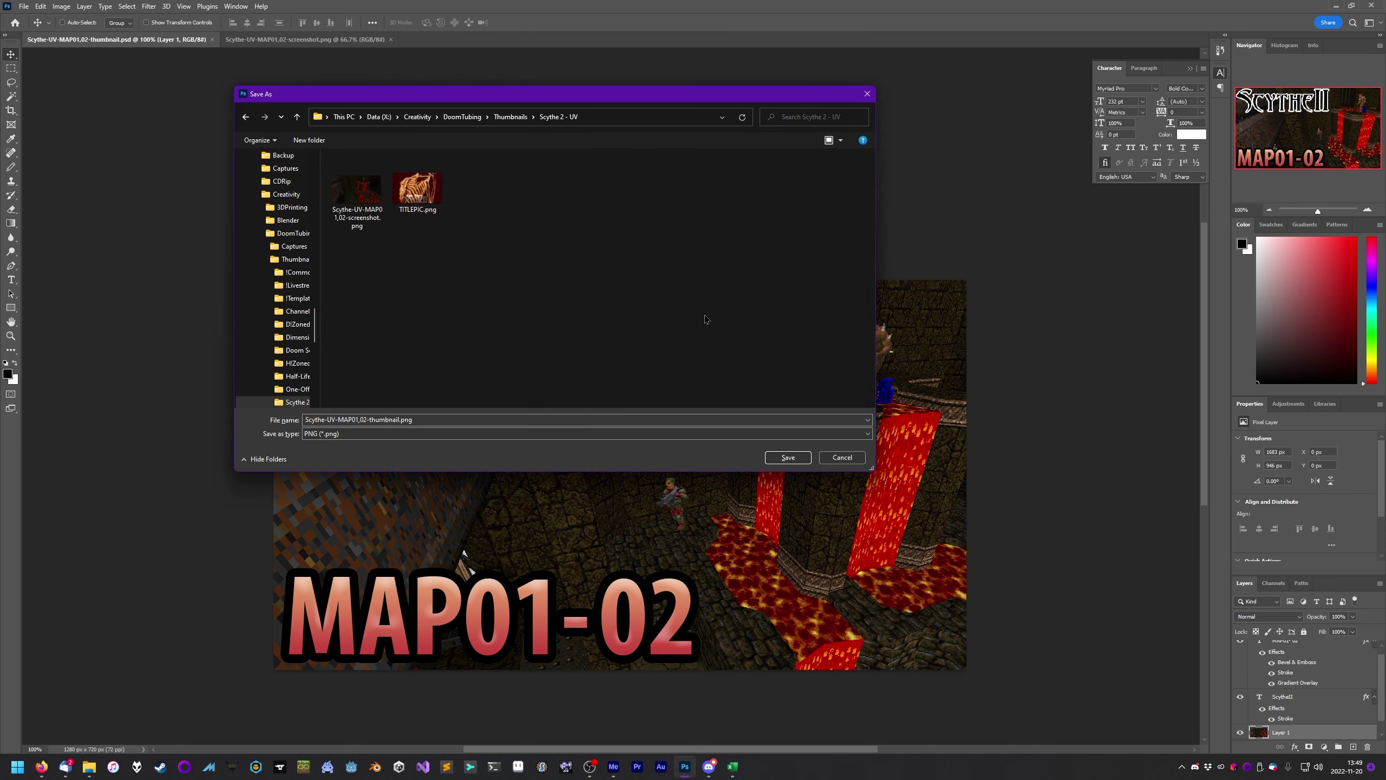
left_click(783, 460)
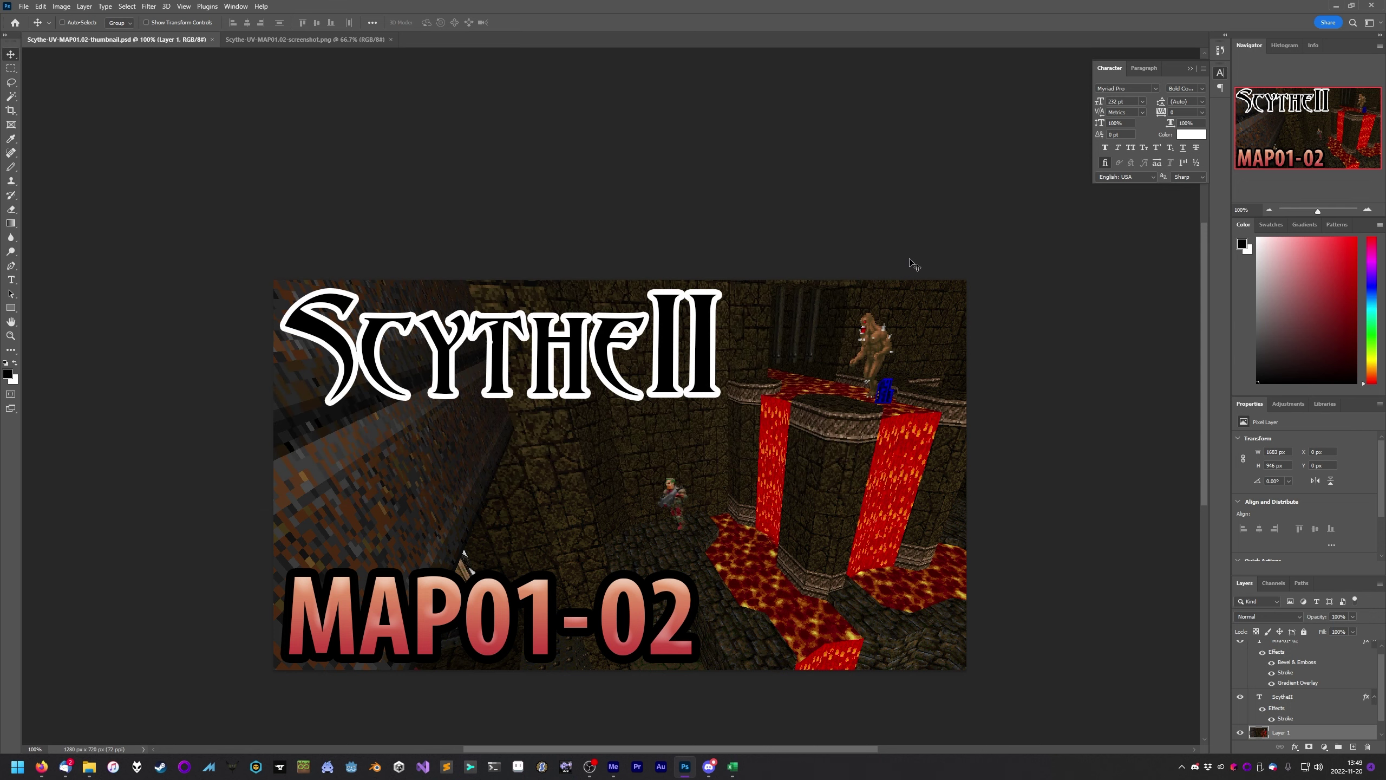
Open Media Encoder's Output folder and play Scythe2-UV-MAP01,02.mp4
left_click(613, 767)
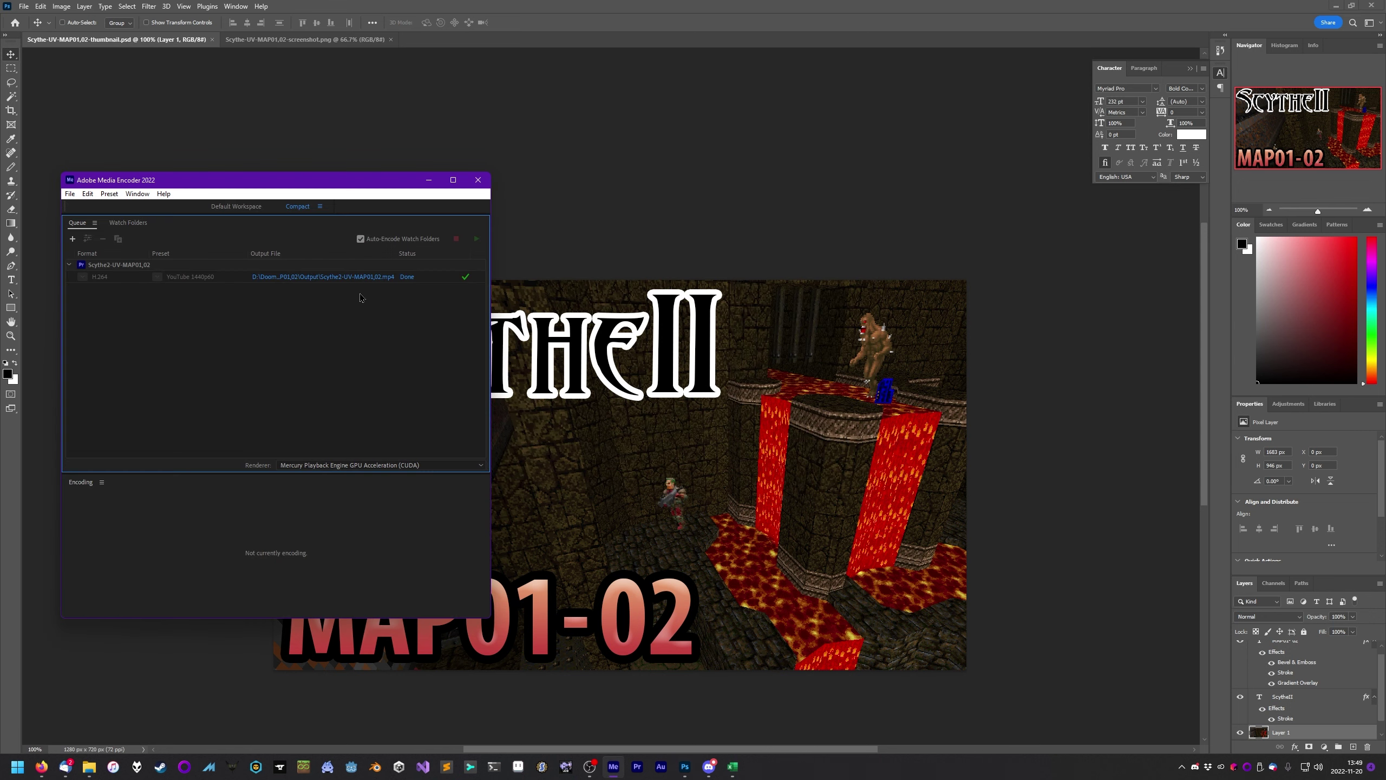
left_click(340, 278)
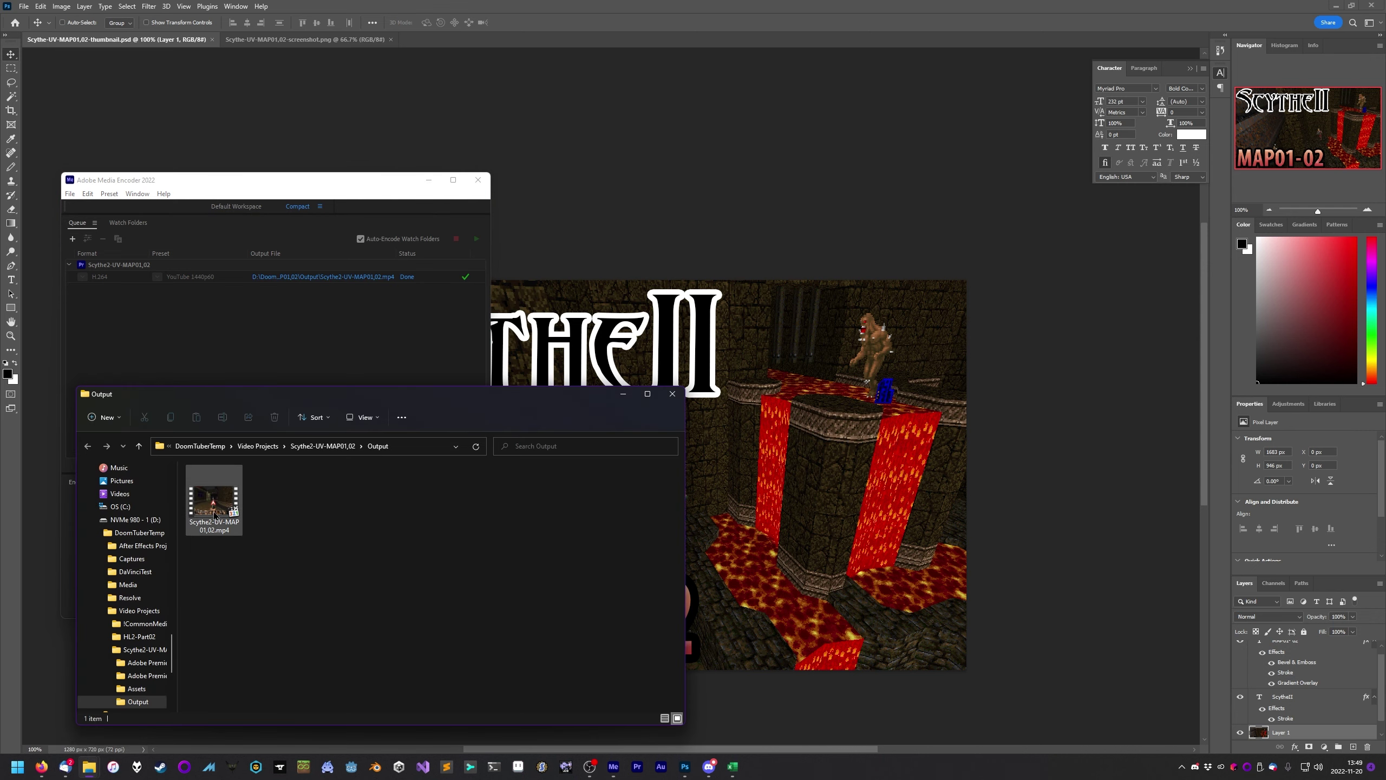
double_click(213, 507)
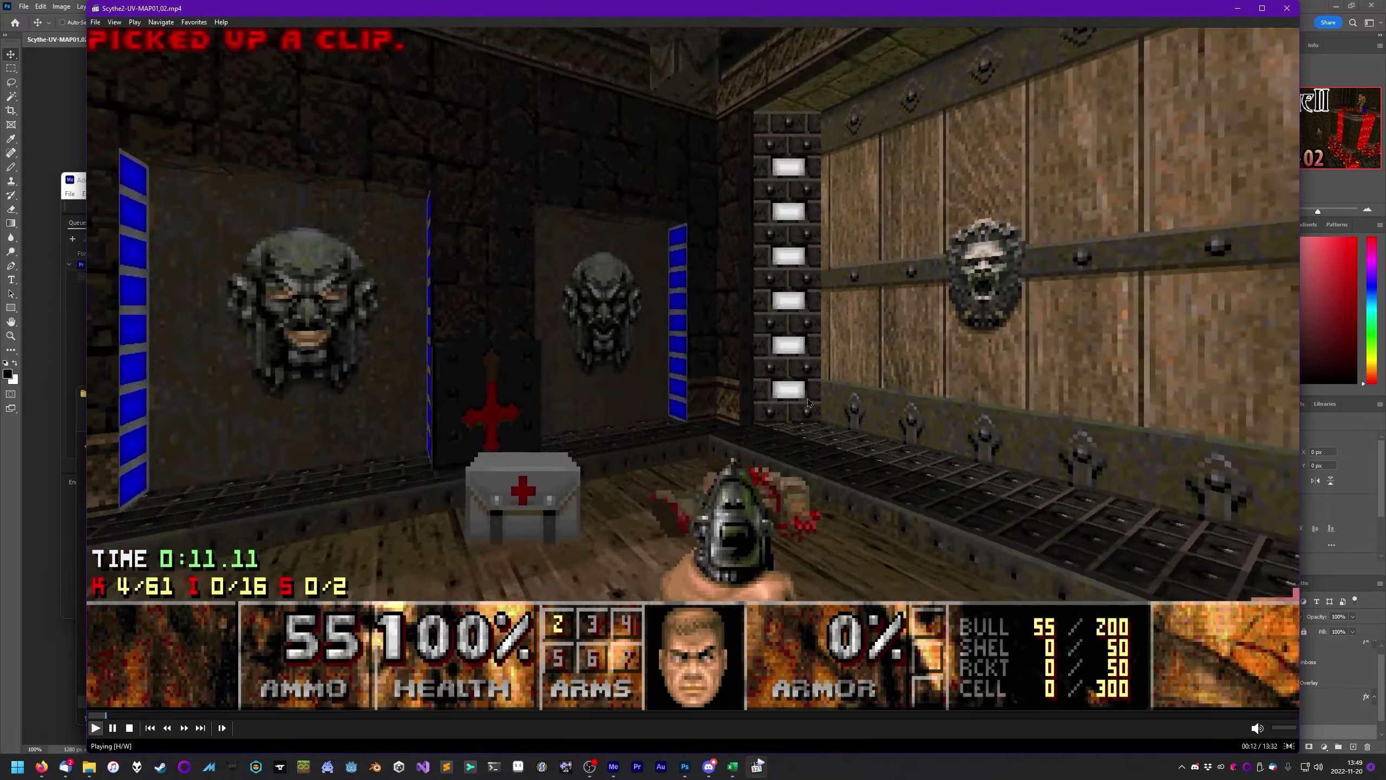
Pause the Scythe2-UV-MAP01,02.mp4 playback partway through
key("space")
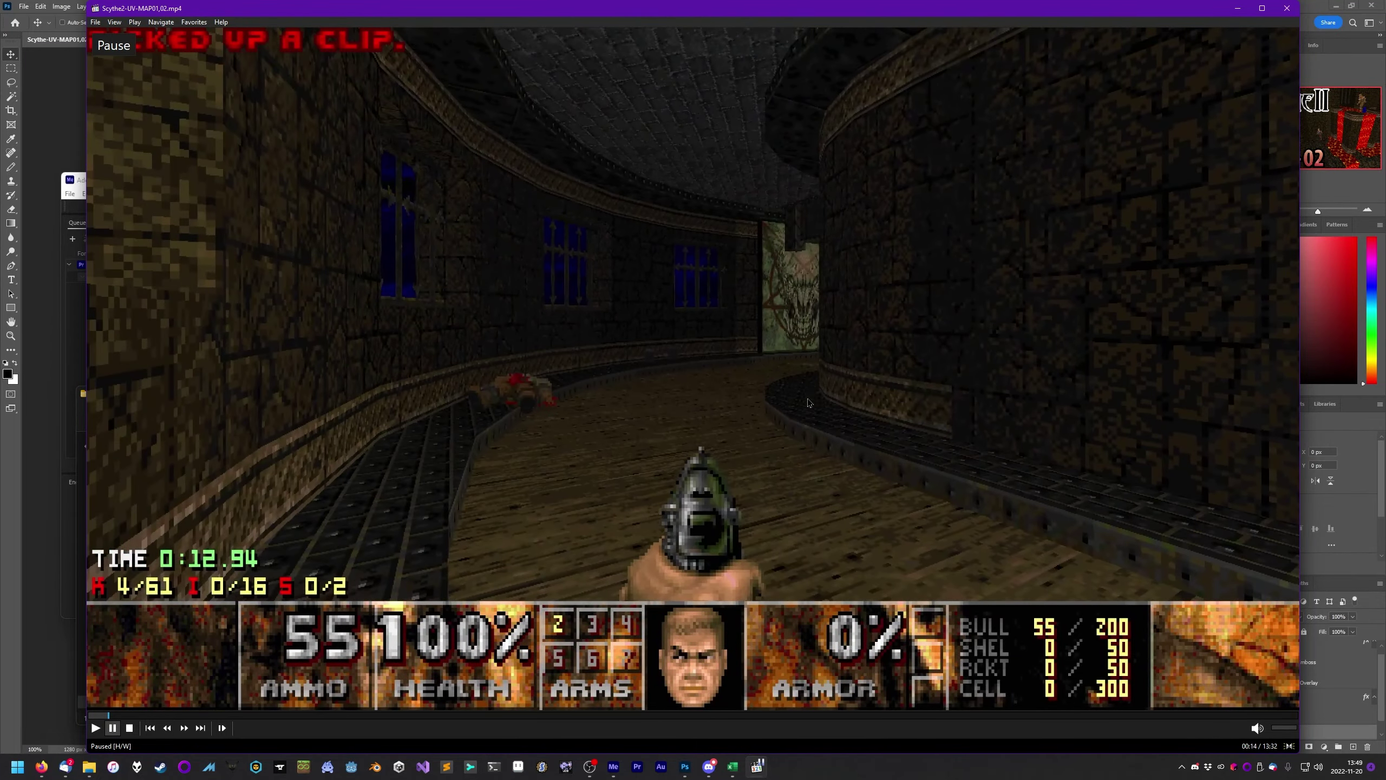
Close the Media Player Classic window
left_click(1286, 9)
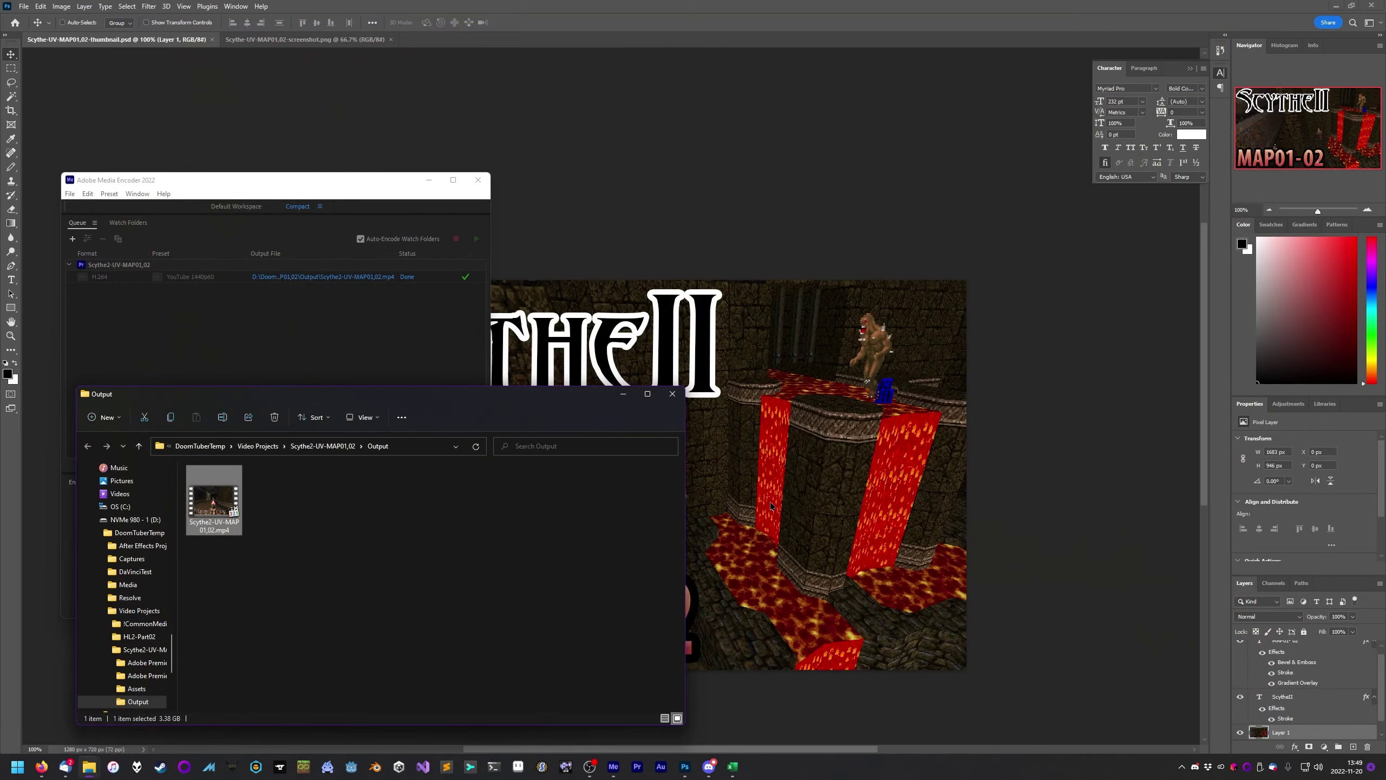